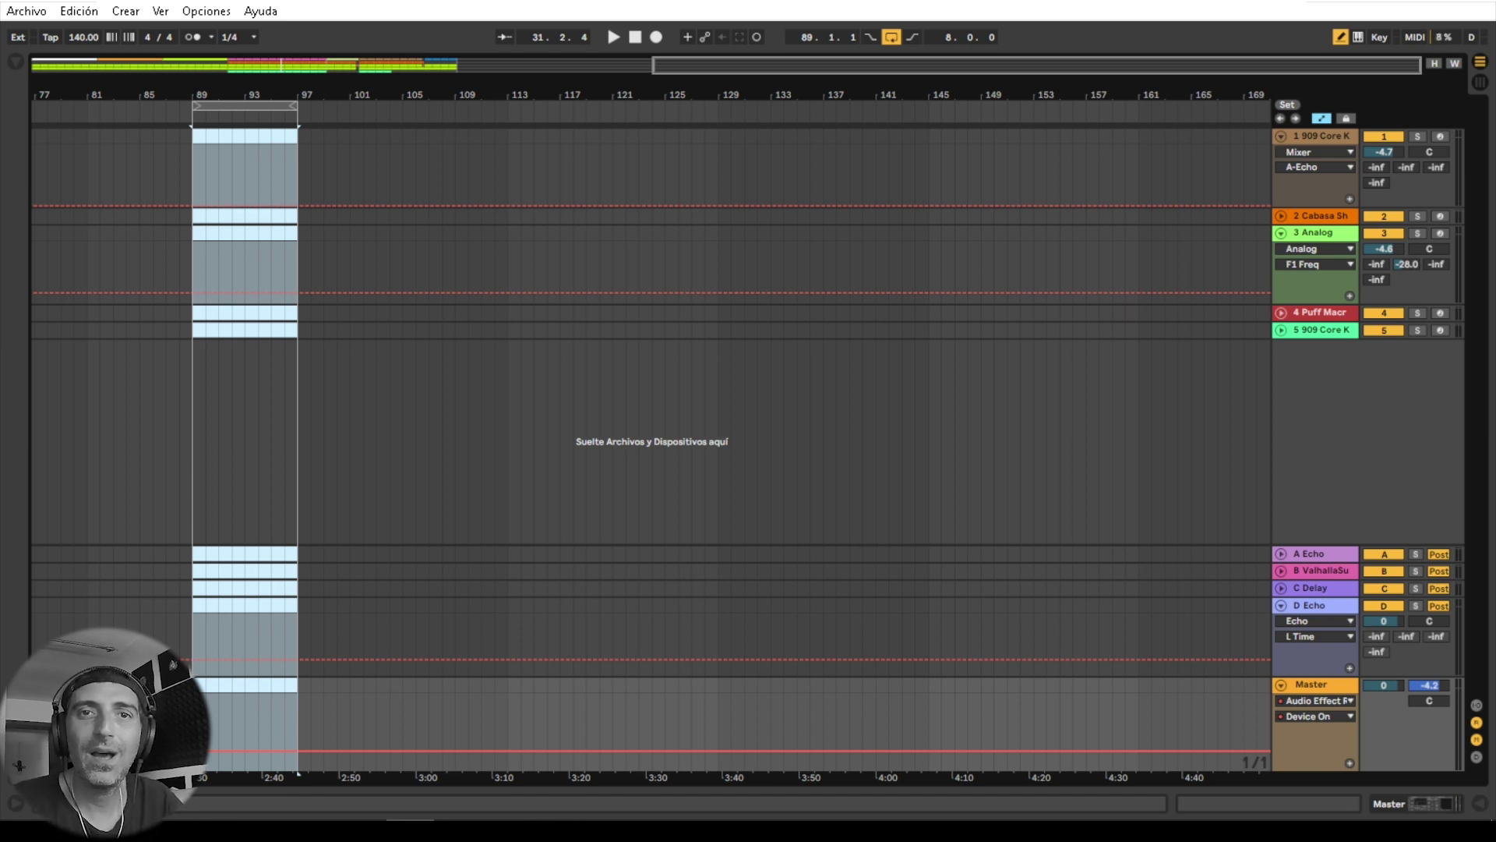
Step: Show the session view and audition the lime scene 4 clip on the 909 Core Kit track with its notes in view
key("Tab")
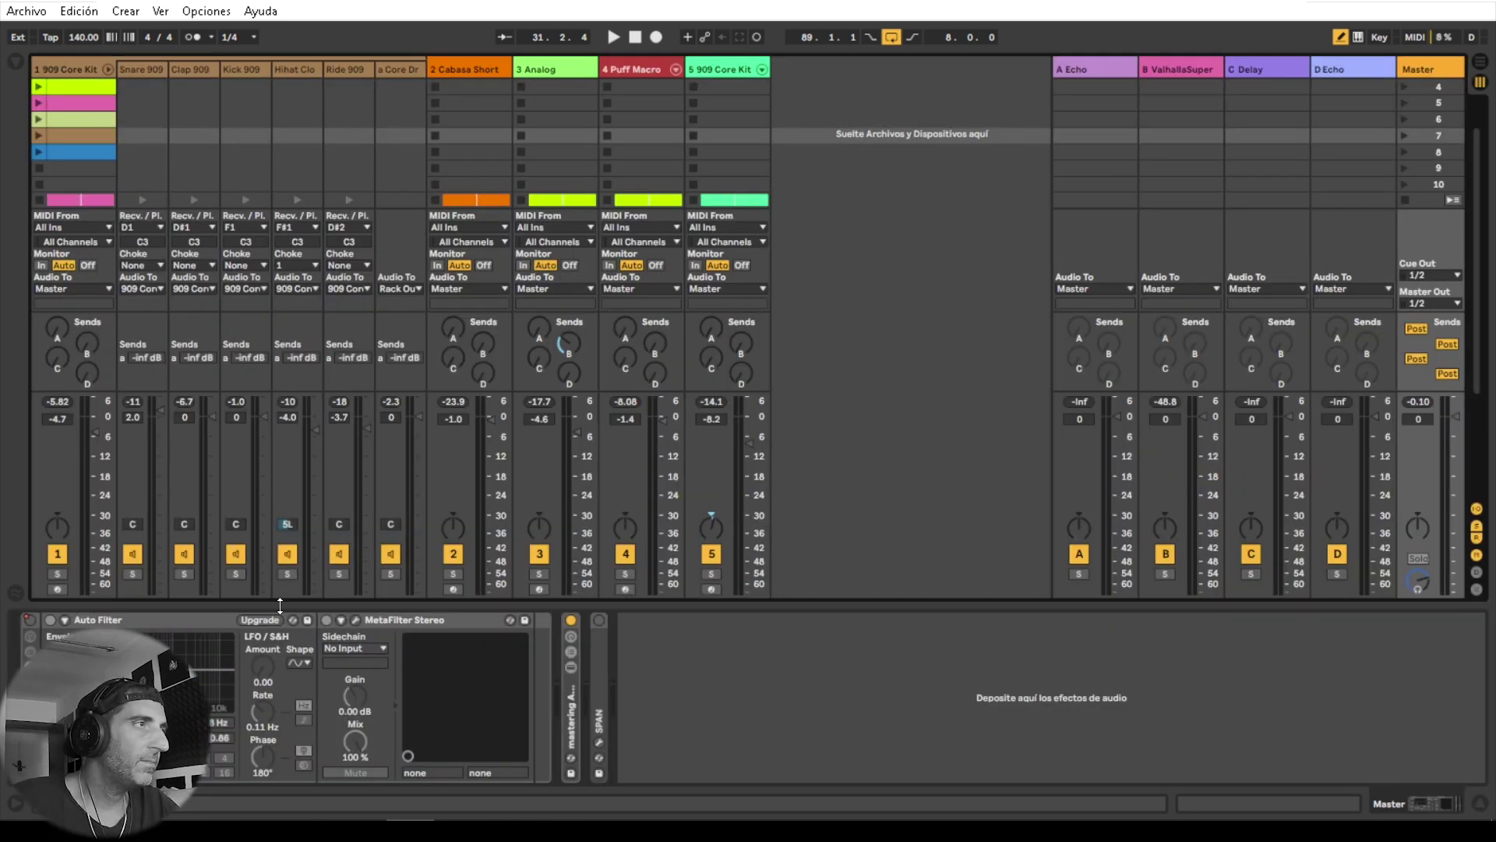
left_click_drag(280, 605, 280, 725)
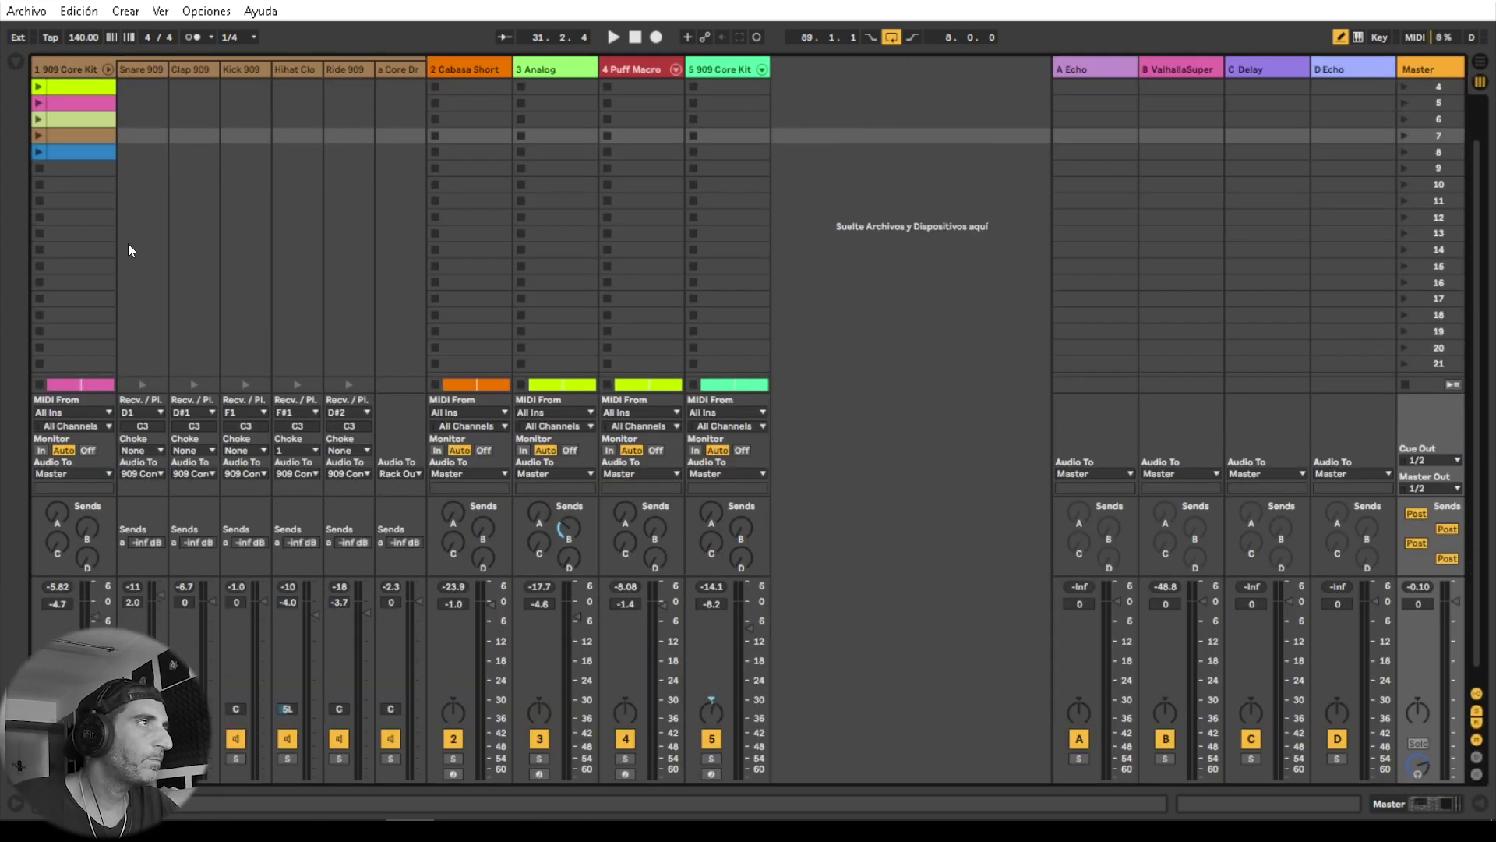
left_click(75, 82)
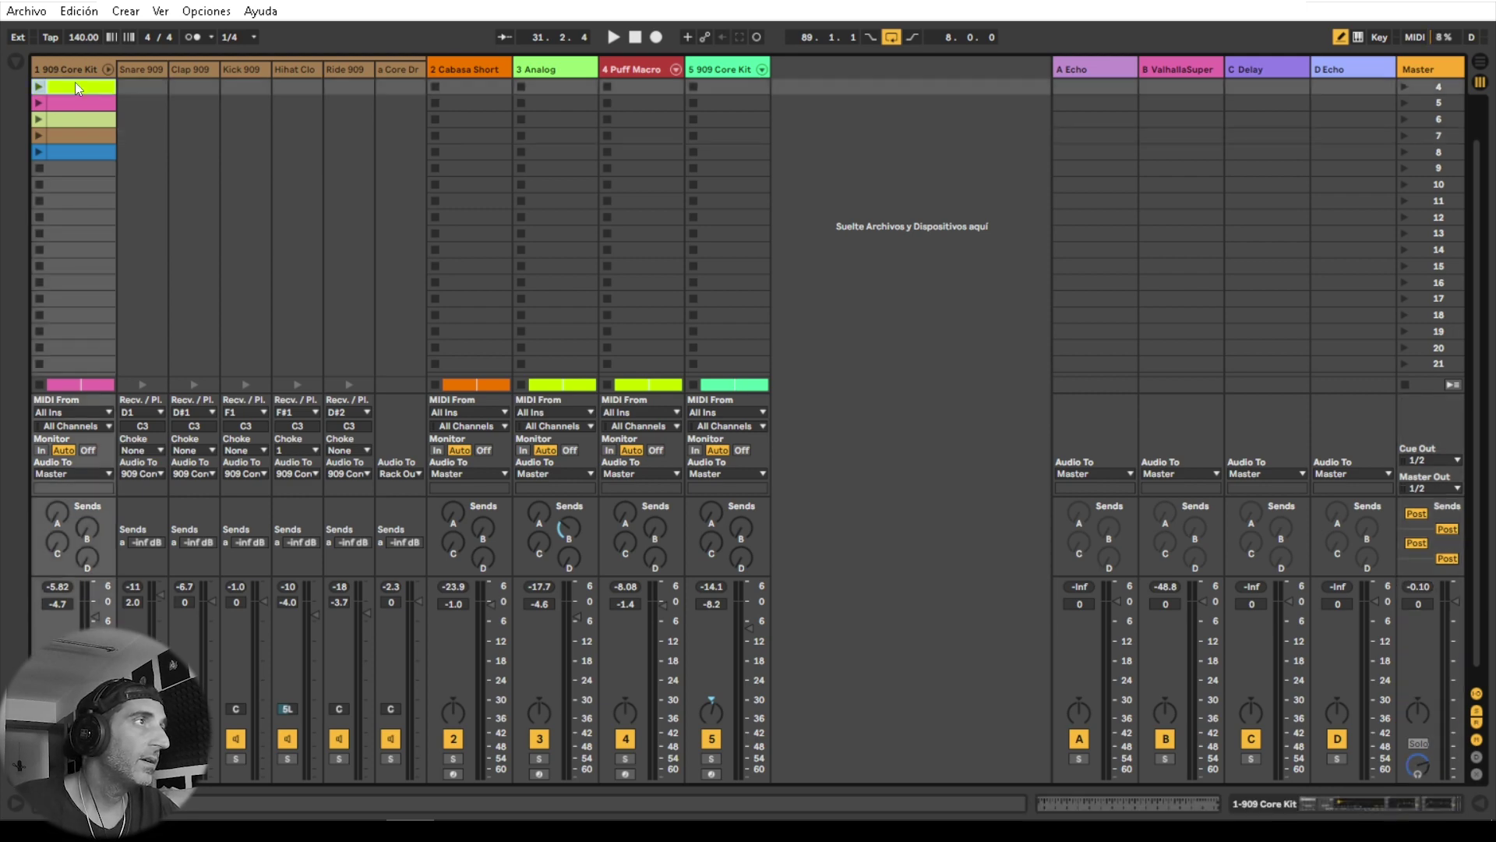
double_click(72, 87)
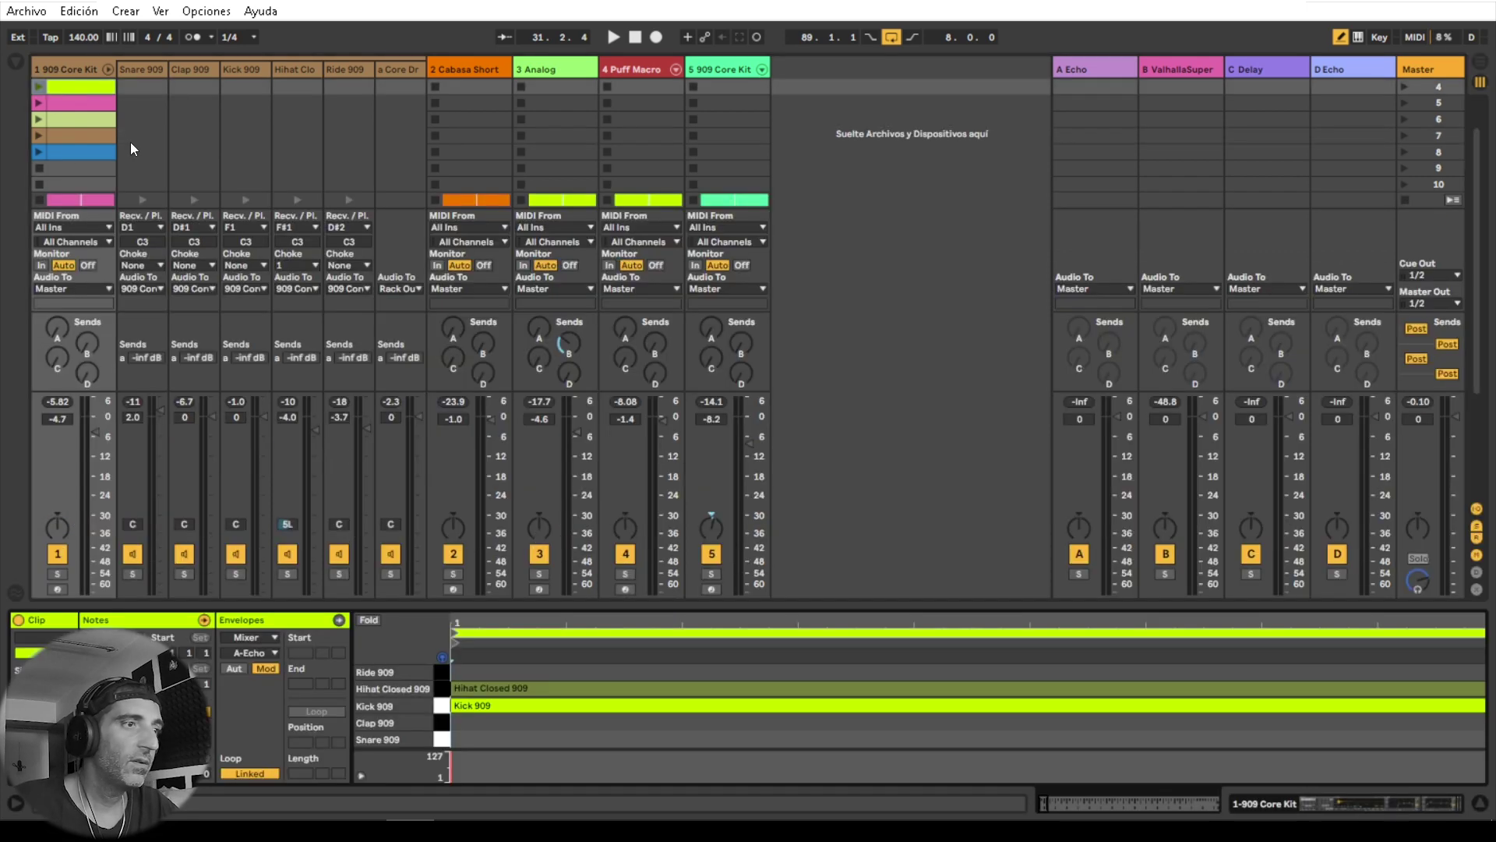
left_click_drag(387, 604, 387, 256)
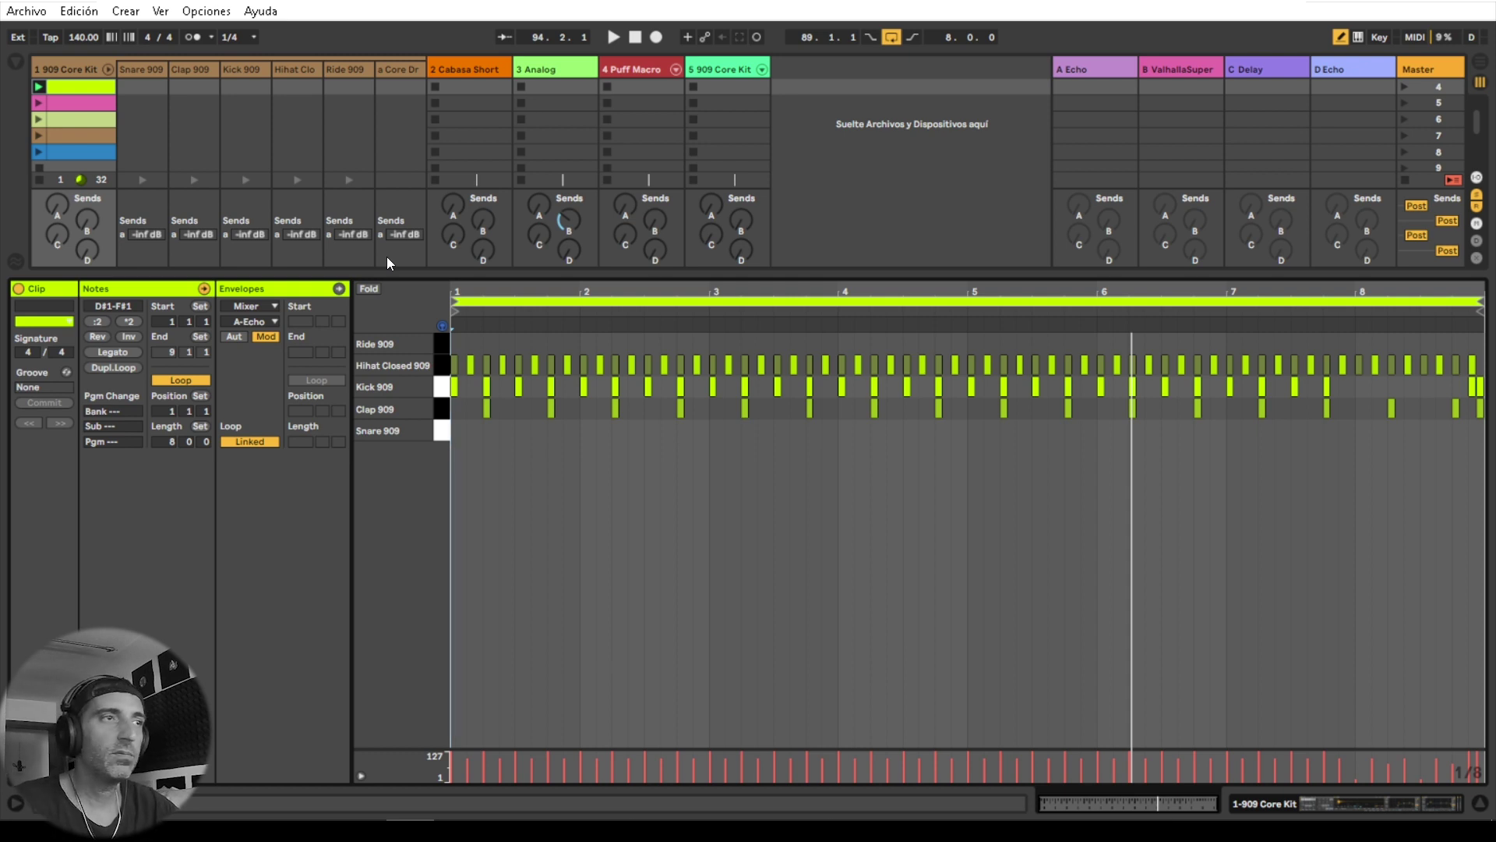
key("space")
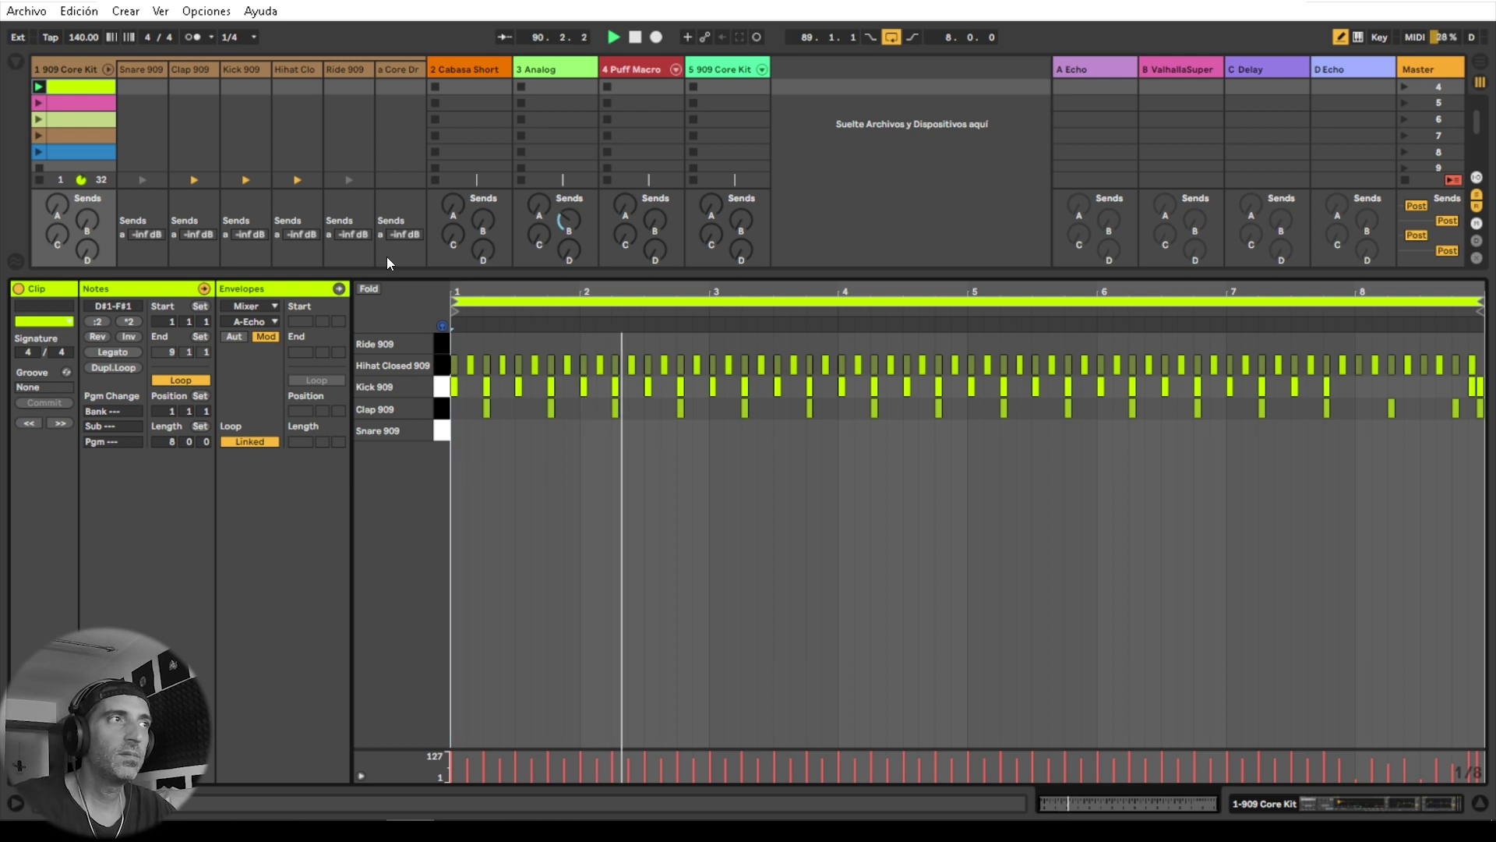
key("space")
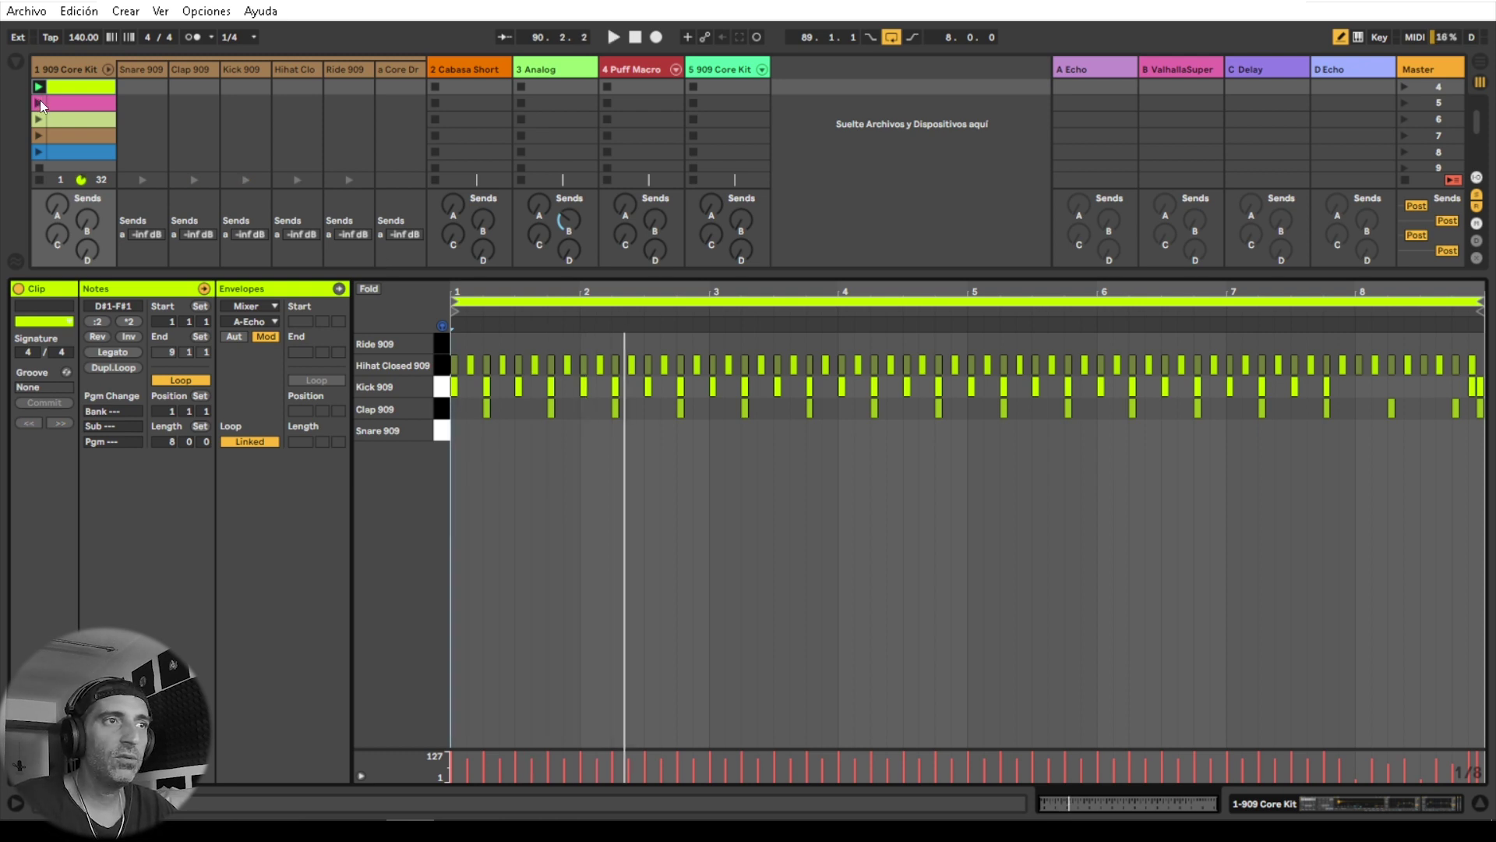
Step: Audition the 909 Core Kit drum clips in scenes 5 to 8 one after another
left_click(39, 102)
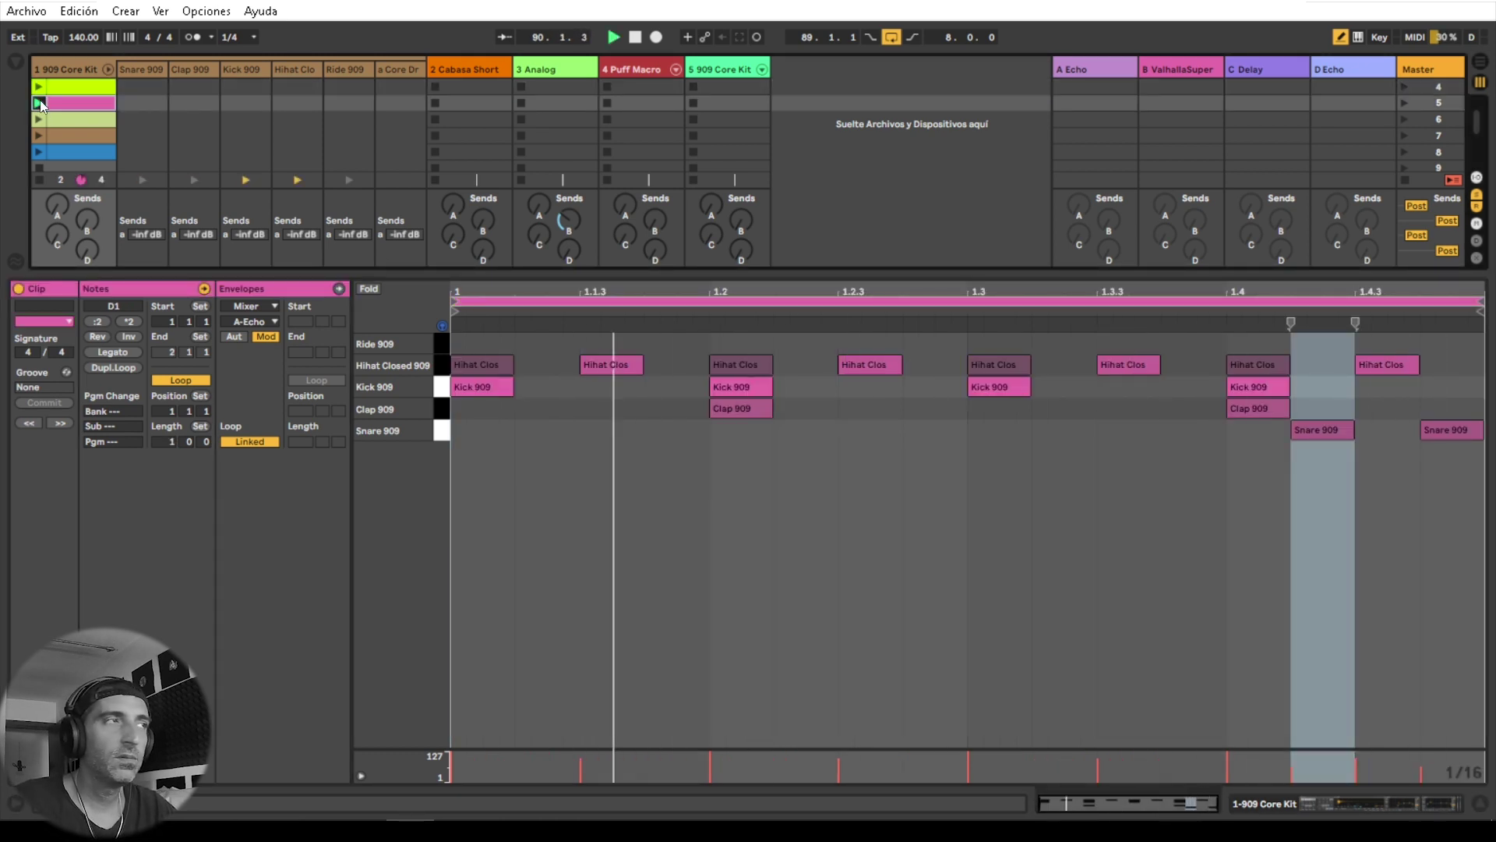
left_click(39, 119)
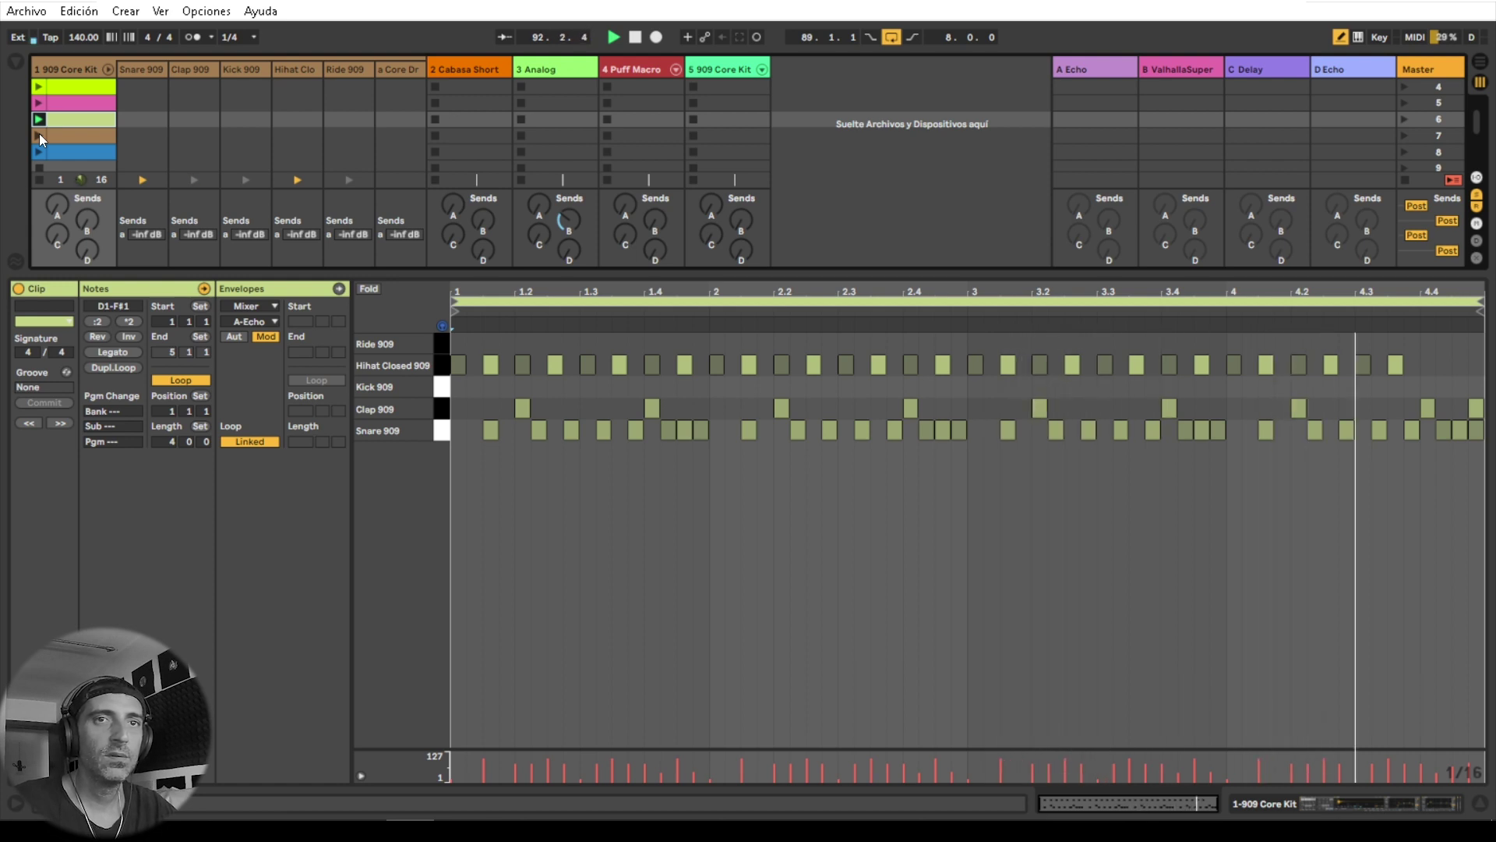
left_click(39, 135)
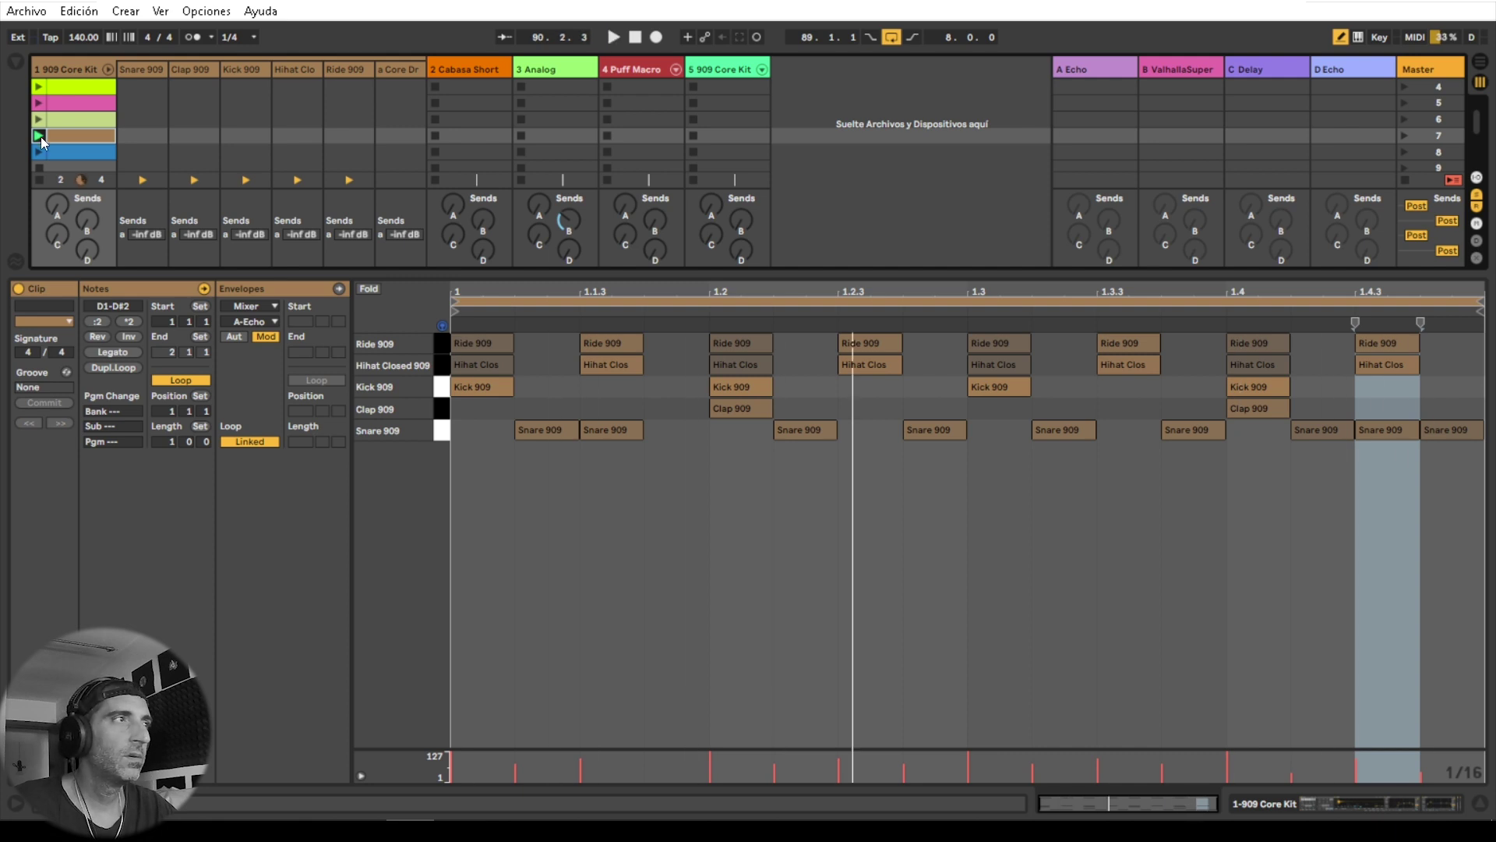
left_click(39, 152)
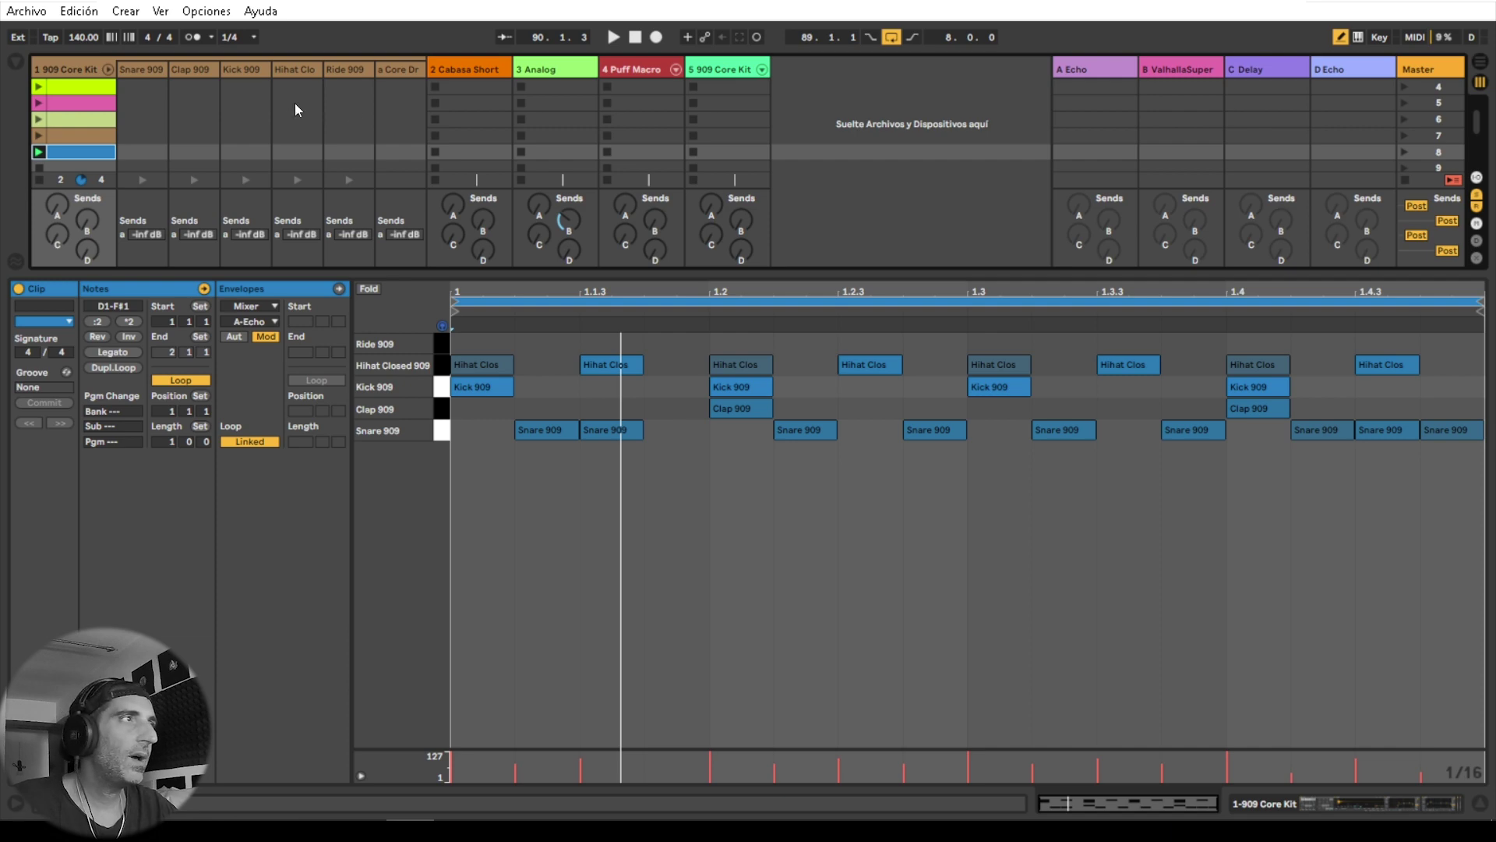
Step: Copy the brown scene 1 drum clip to bar 89 of the first arrangement track and play it back from the arrangement
left_click_drag(200, 278, 195, 653)
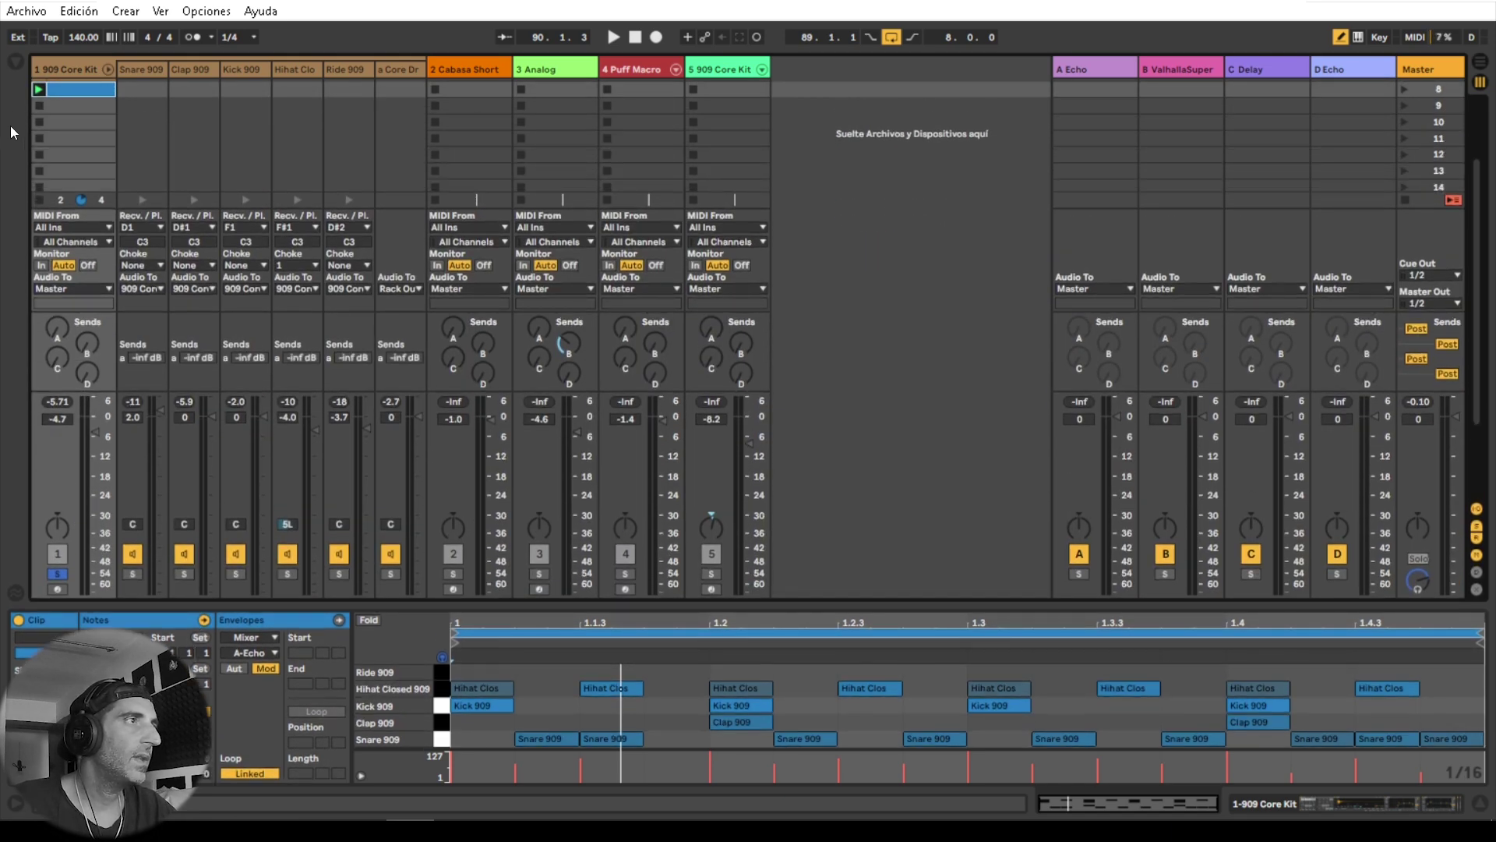
scroll(56, 119, "up", 5)
left_click(98, 85)
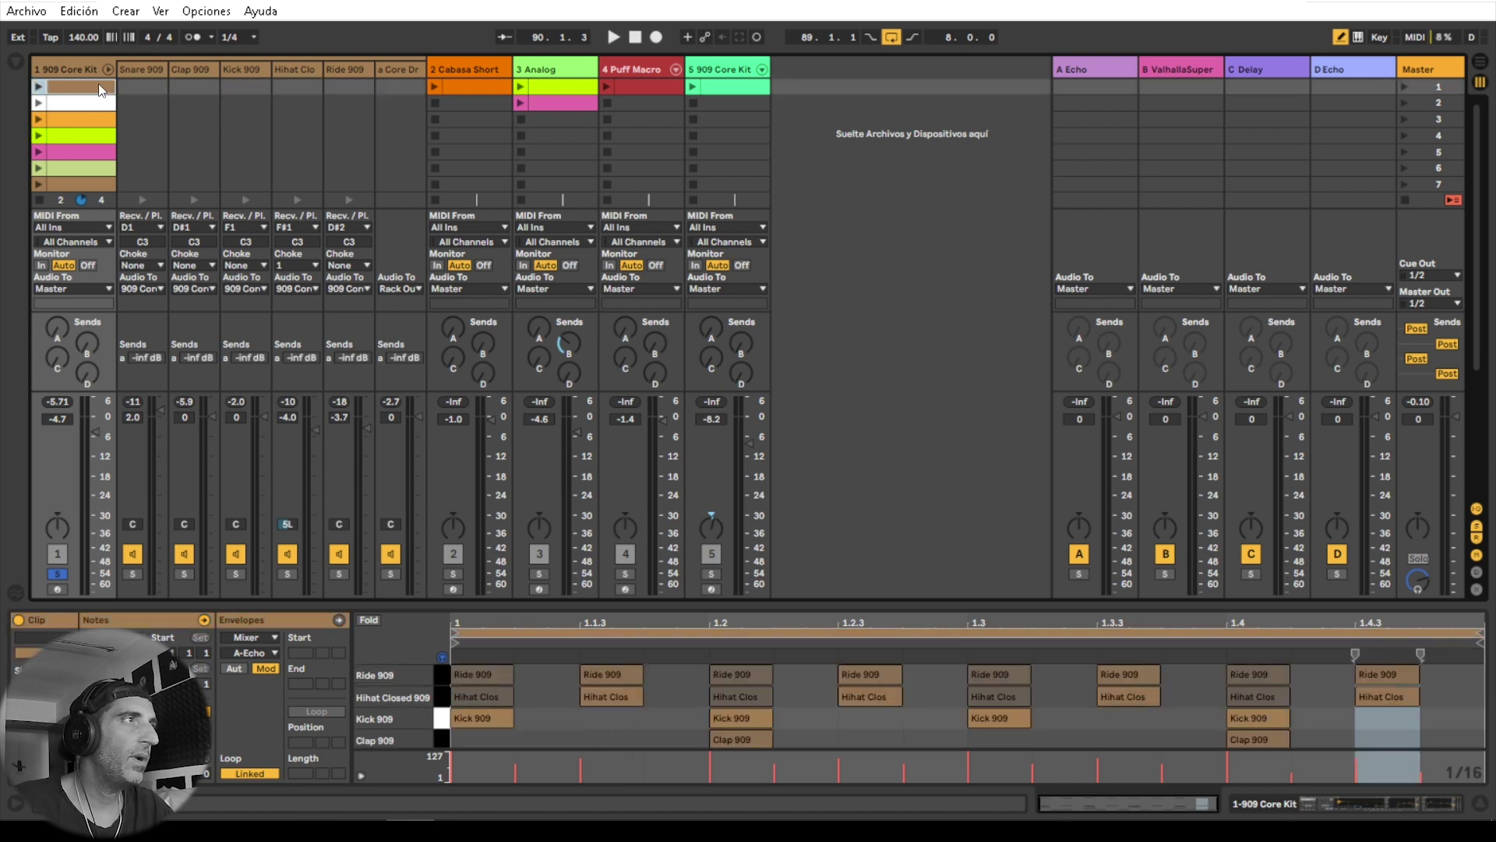
mouse_move(73, 83)
left_mouse_down()
mouse_move(1023, 130)
mouse_move(1478, 58)
mouse_move(516, 205)
mouse_move(203, 170)
left_mouse_up()
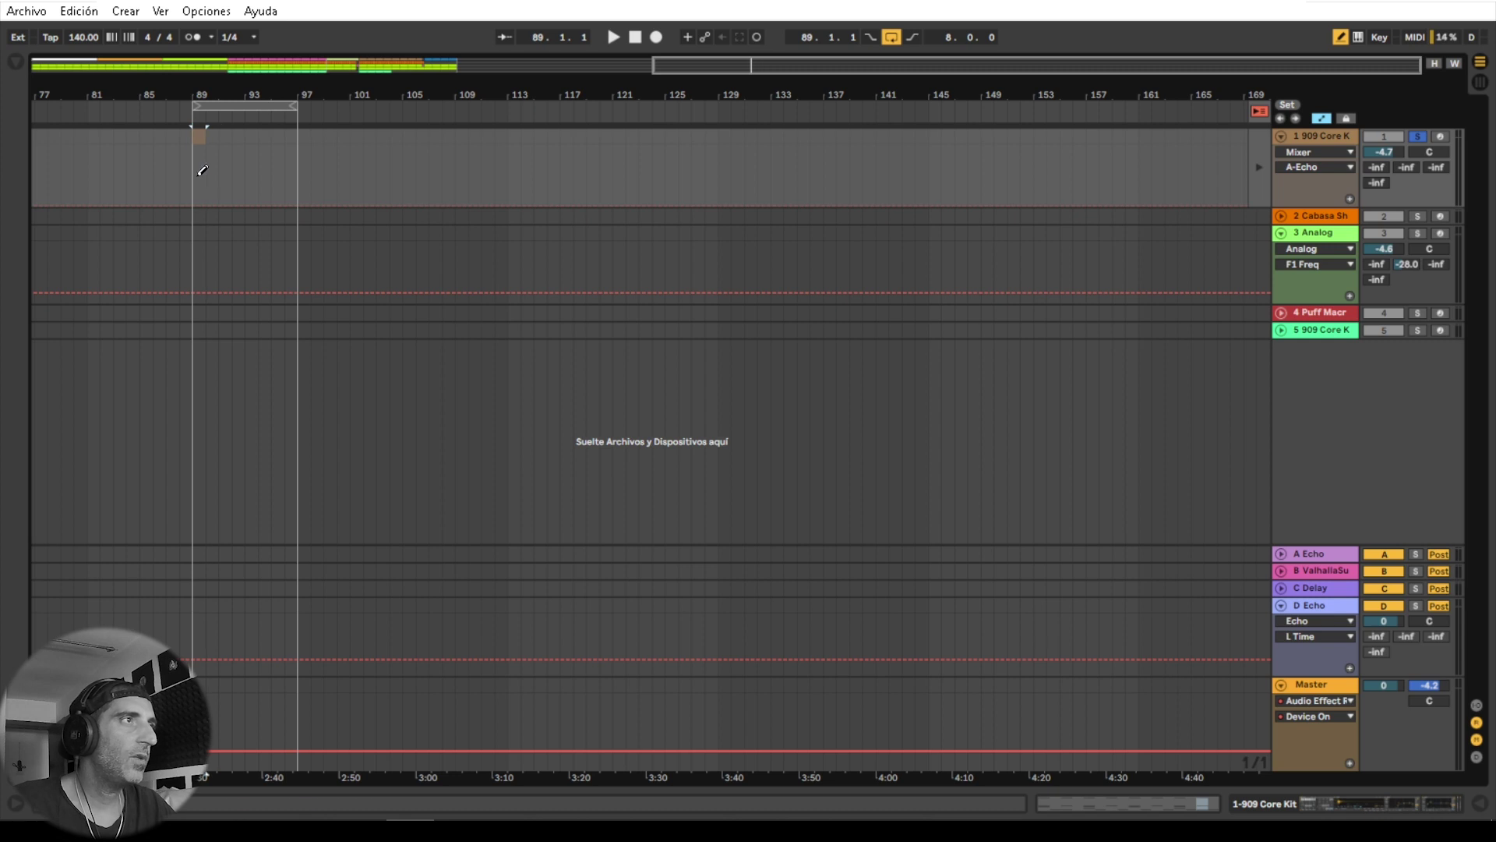
left_click(1263, 112)
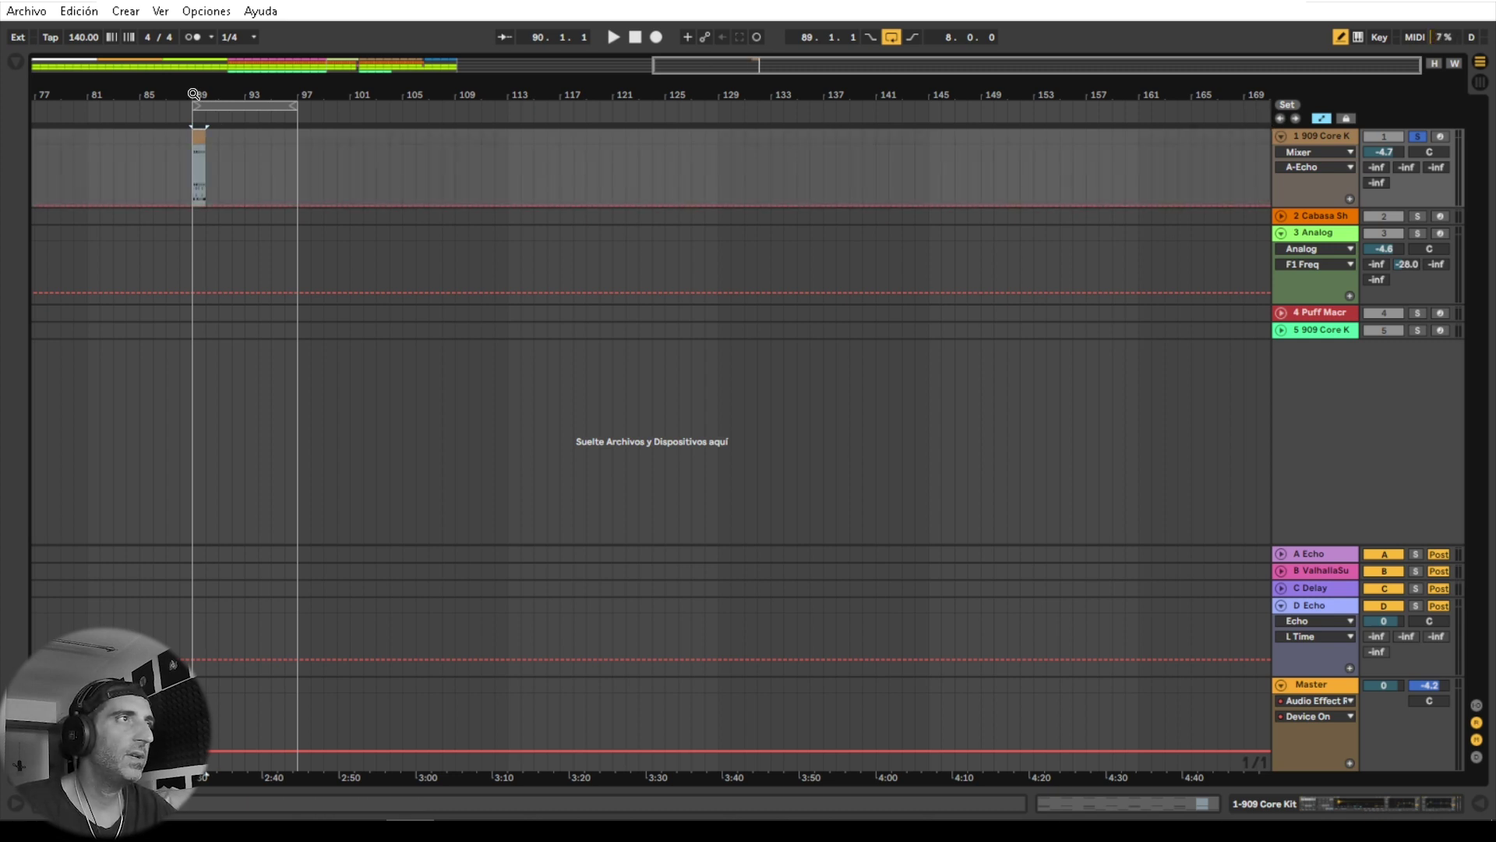
left_click_drag(193, 94, 193, 165)
key("space")
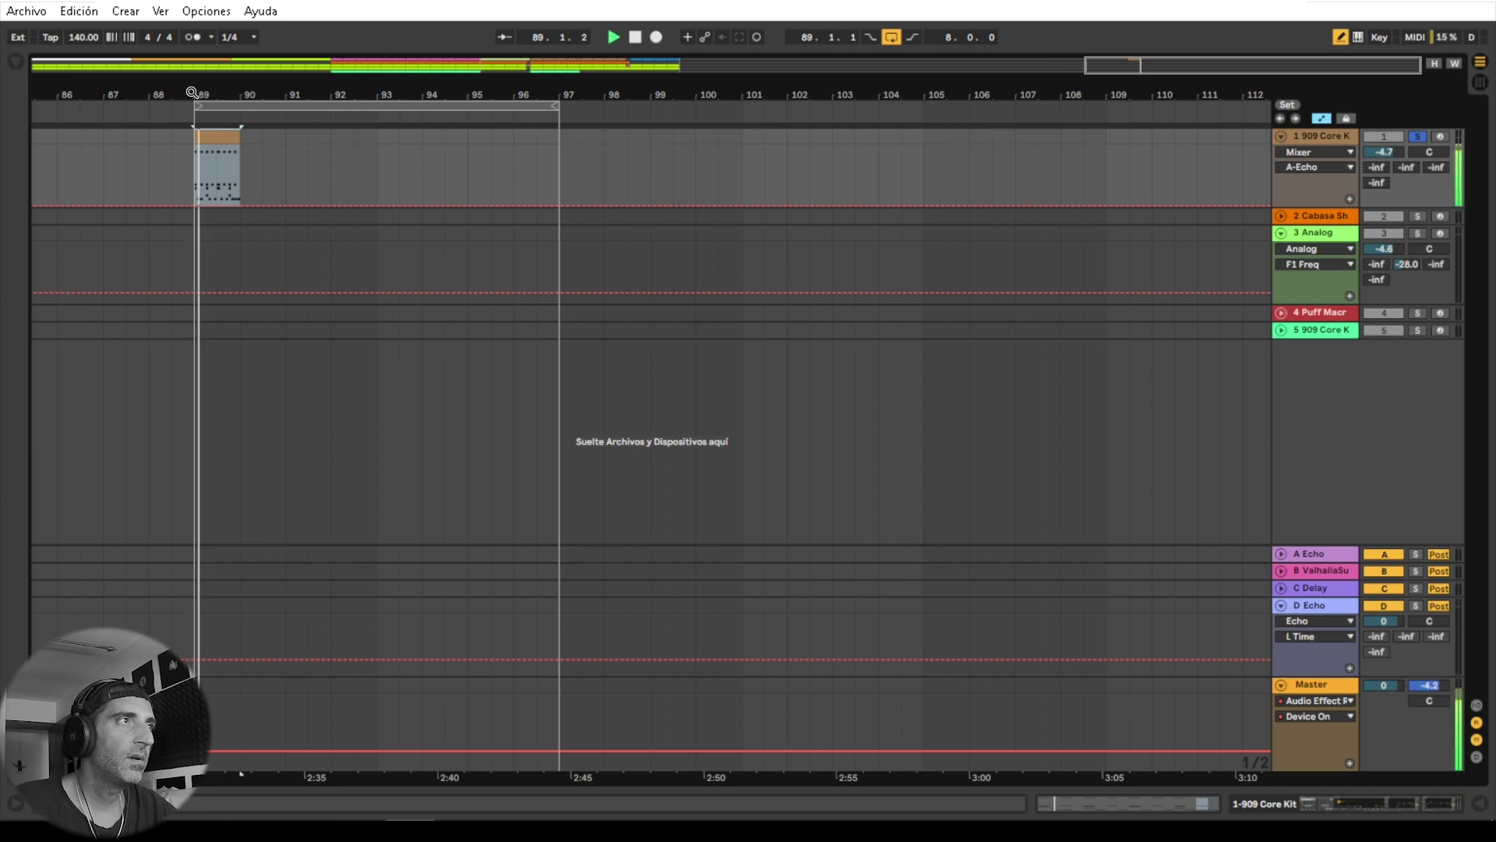
Step: Place the white scene 2 kick clip on the first 909 Core Kit arrangement track at bar 89
left_click(1480, 81)
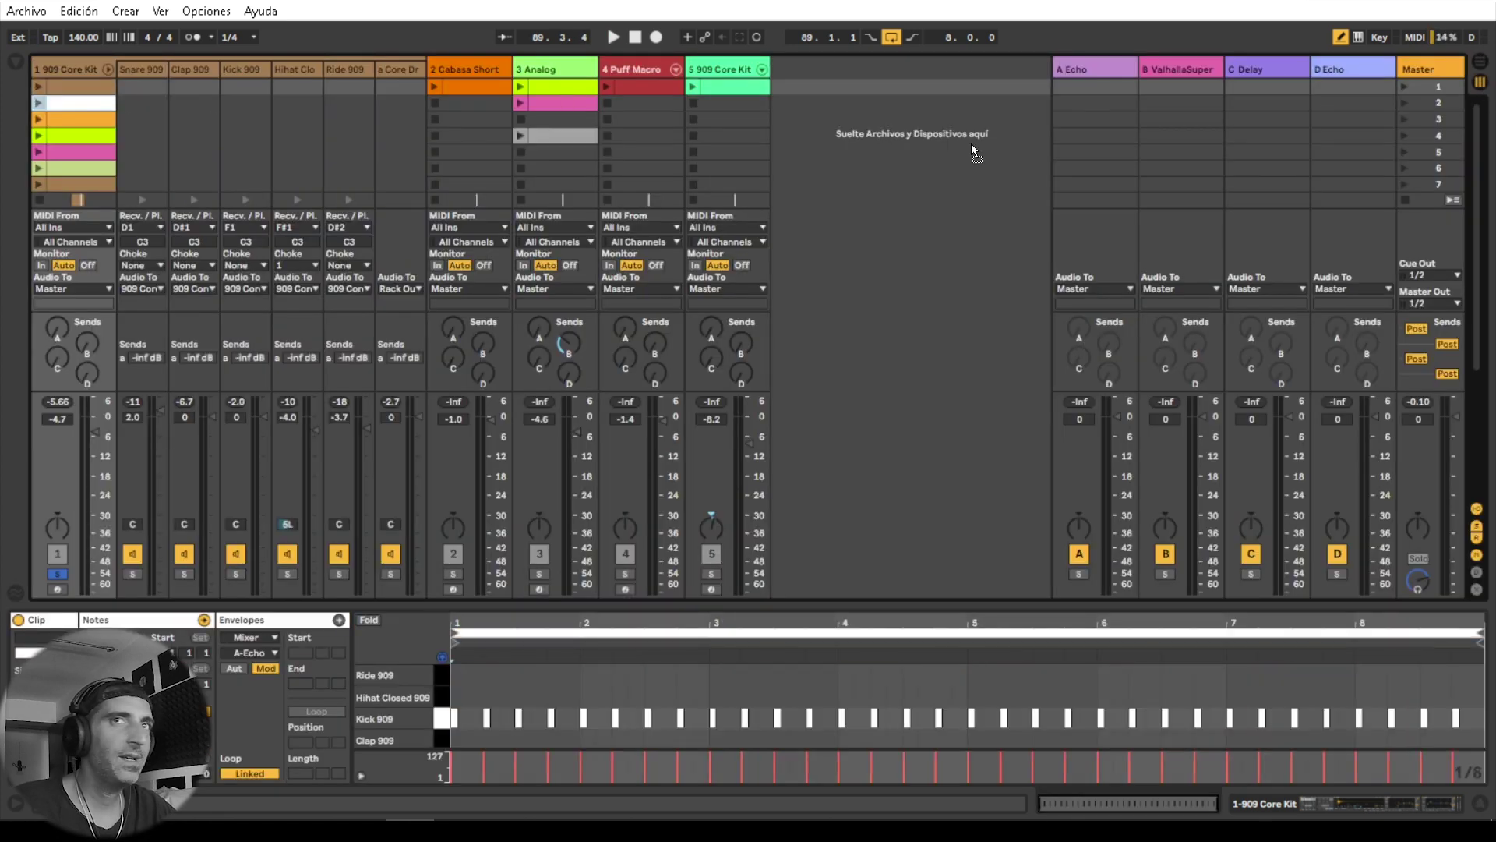
key("Tab")
left_click_drag(231, 143, 194, 148)
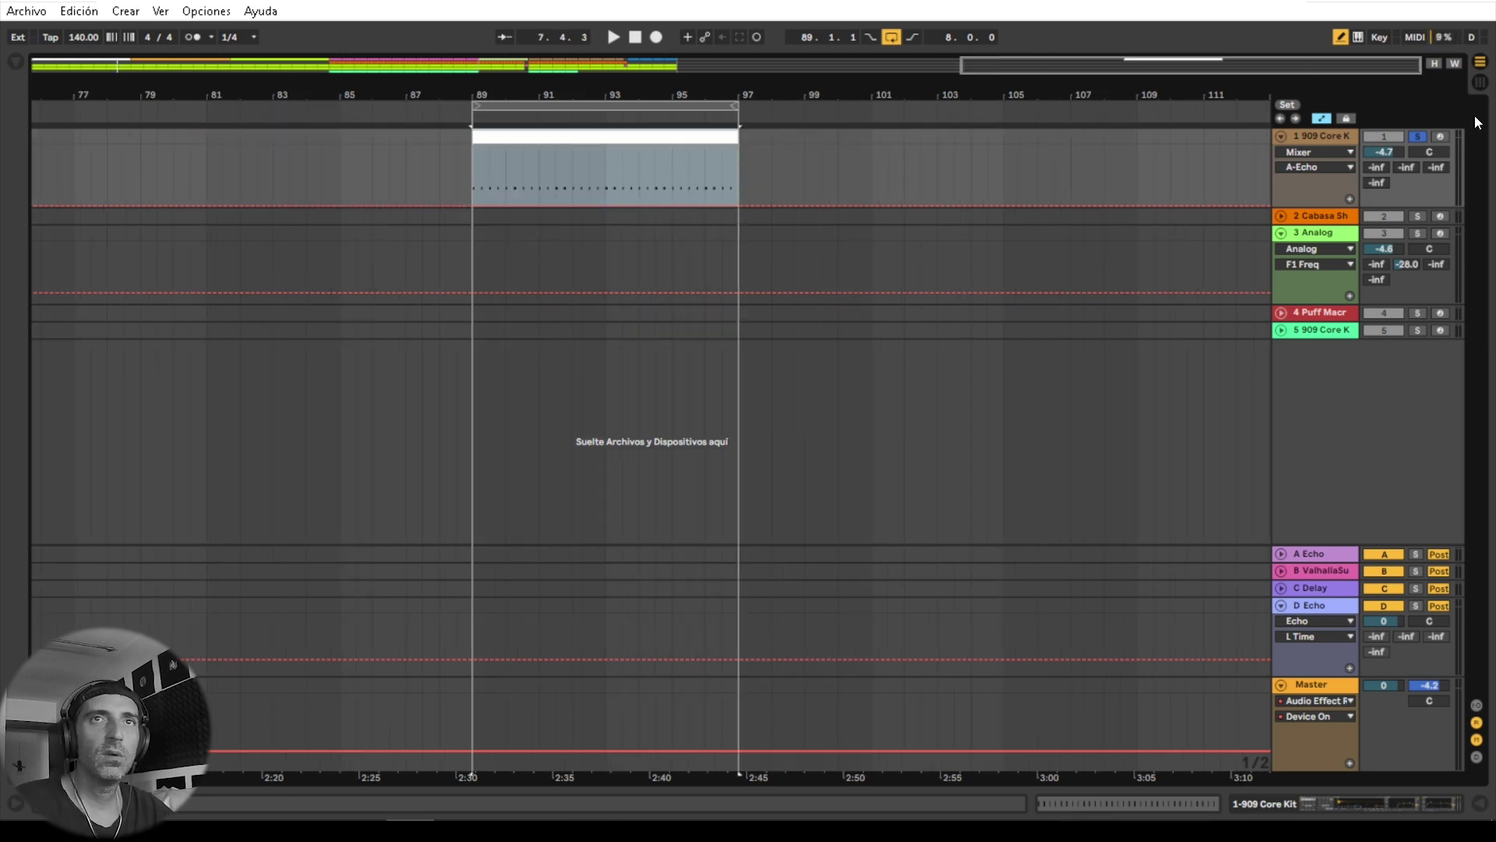
Step: Solo the Analog track in the session view and audition its lime and pink clips with their notes in view
left_click(1481, 82)
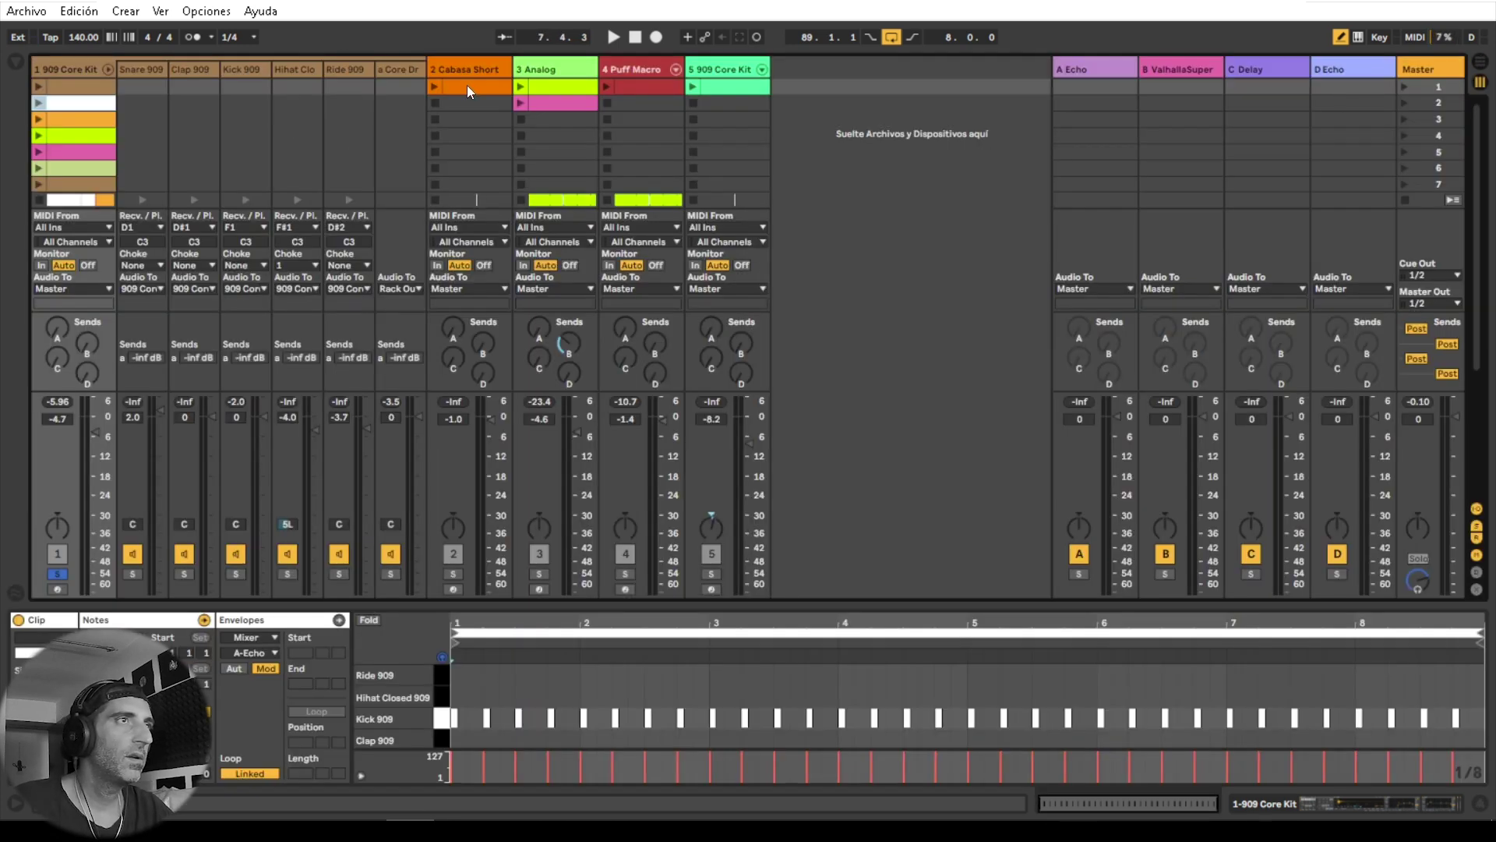
left_click(557, 87)
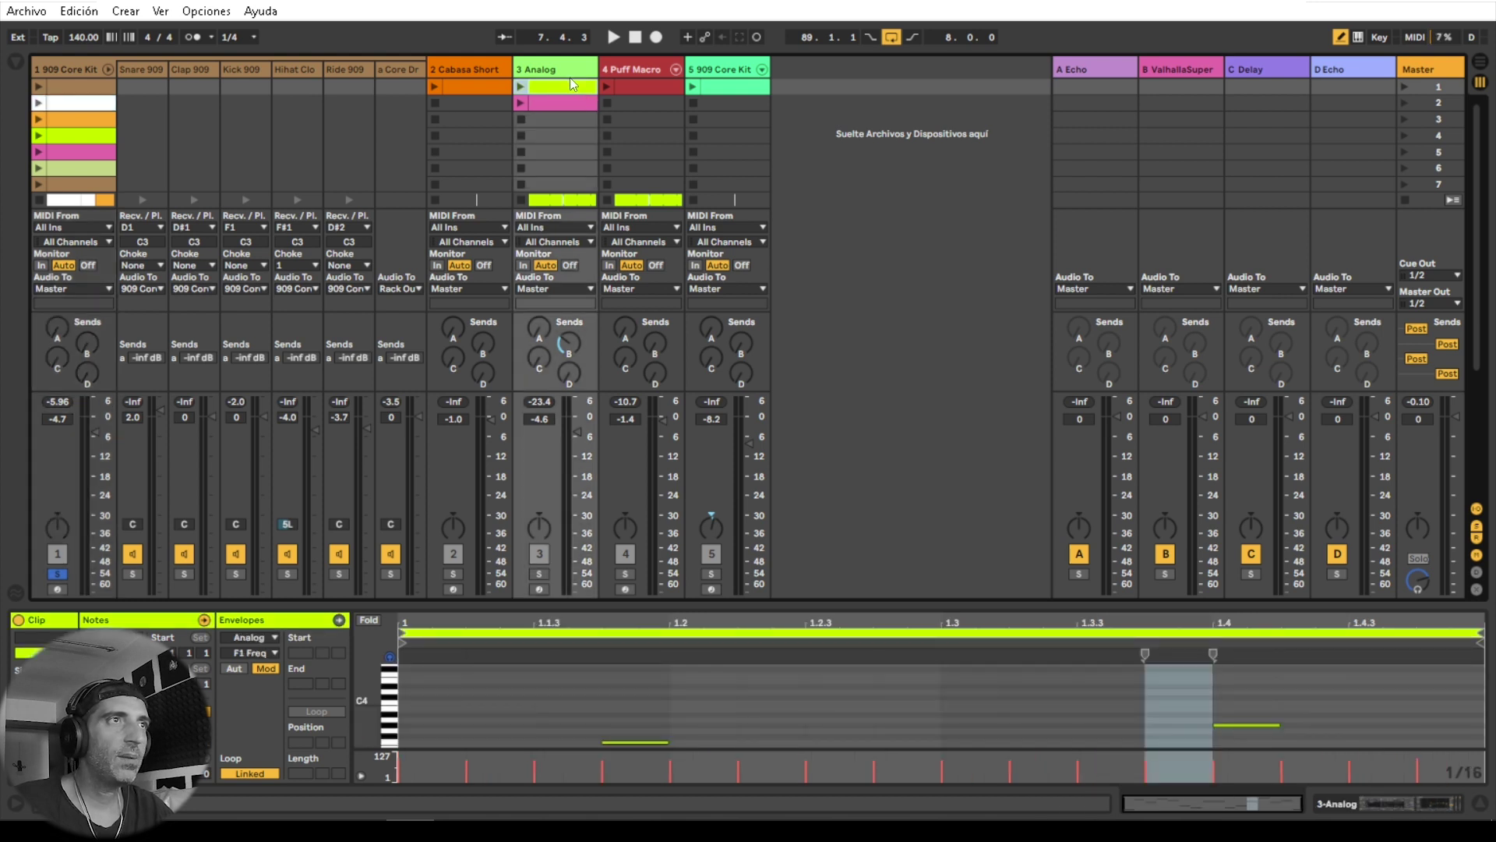
left_click(540, 574)
left_click(521, 87)
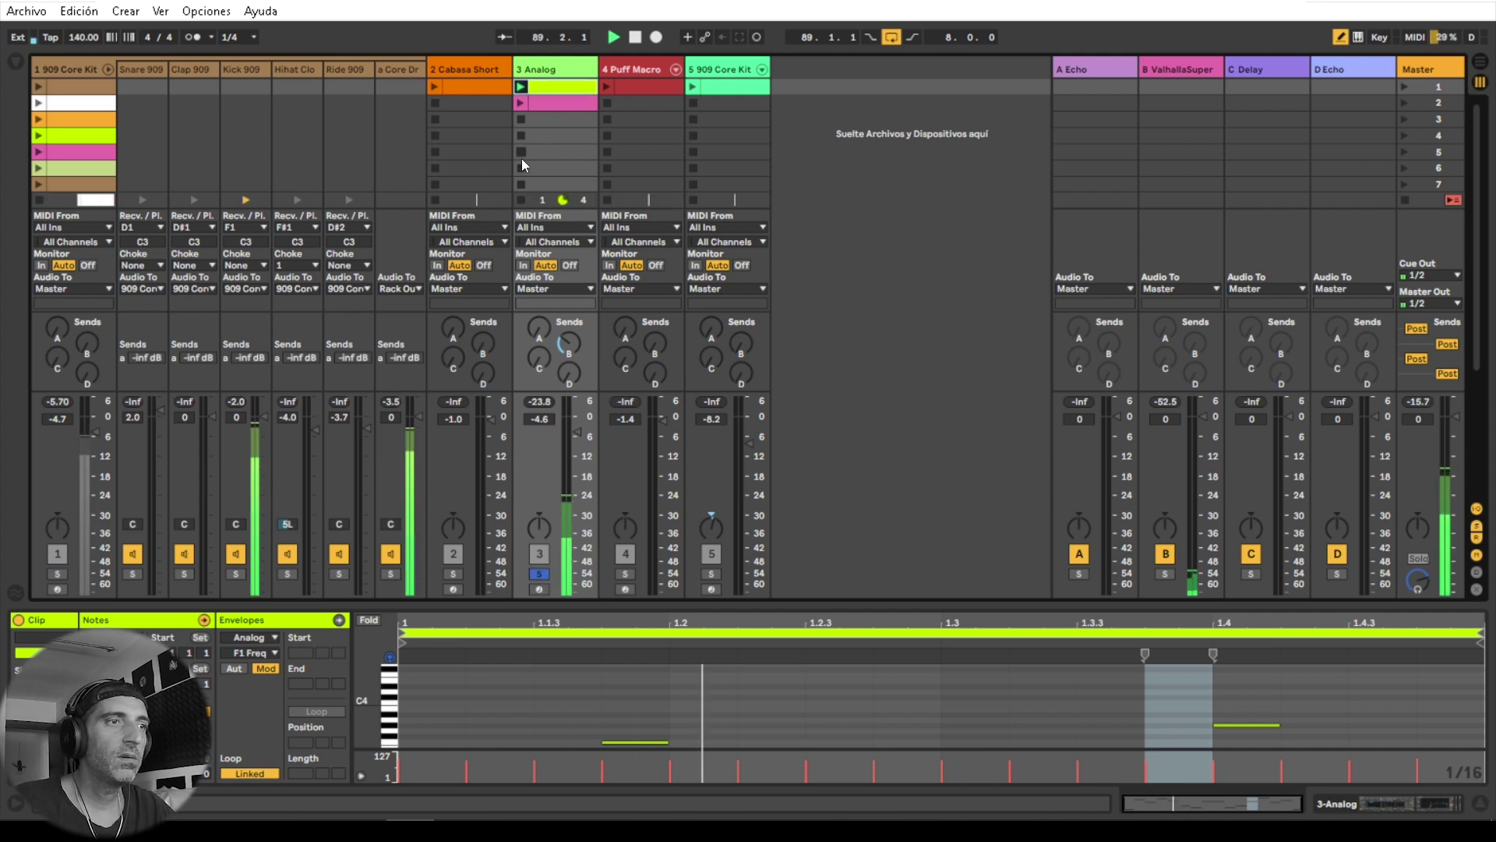
left_click_drag(630, 605, 629, 465)
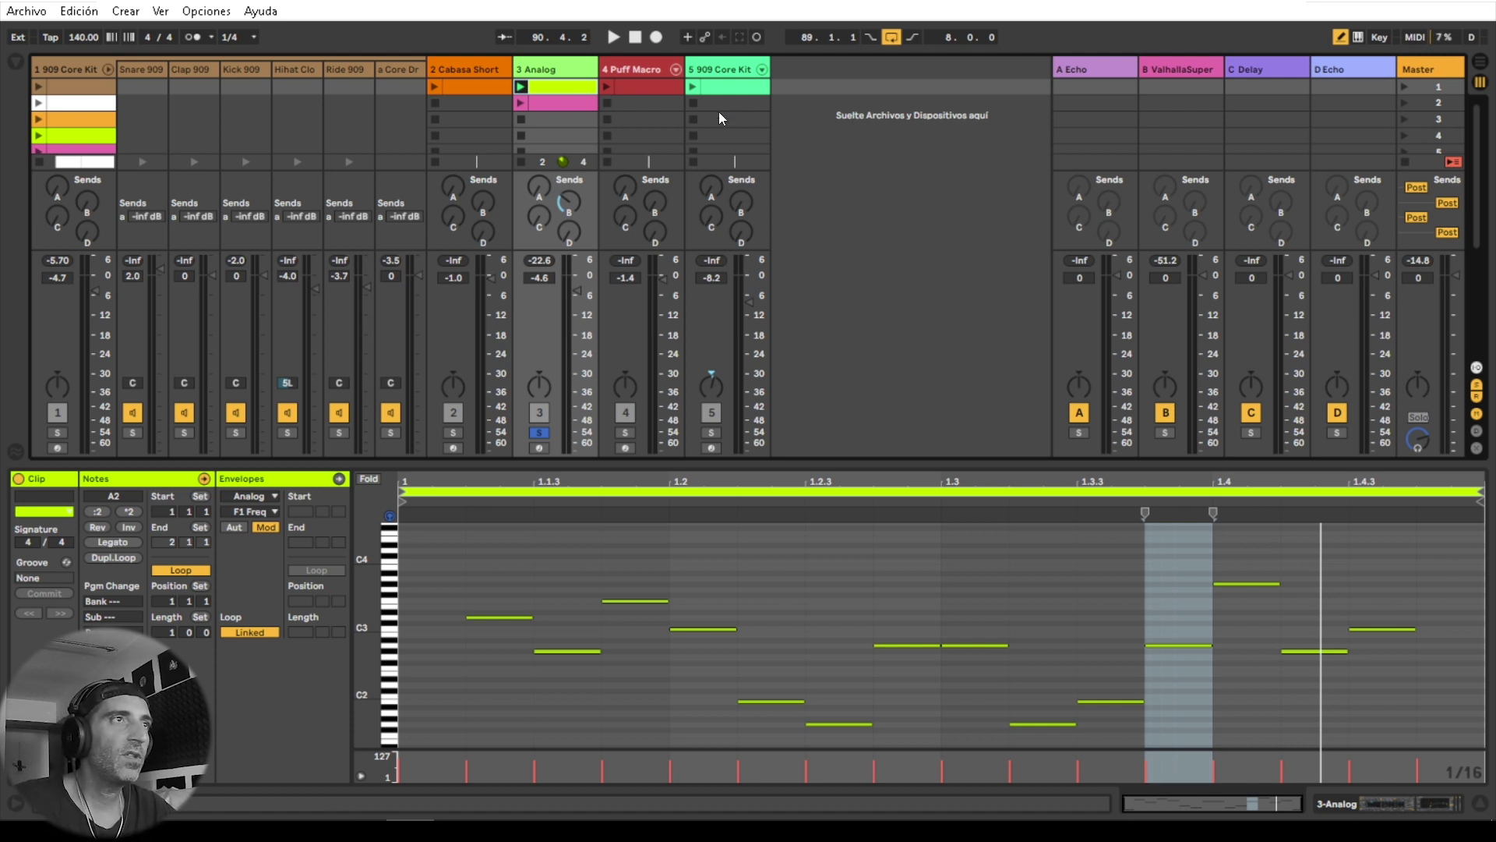
key("space")
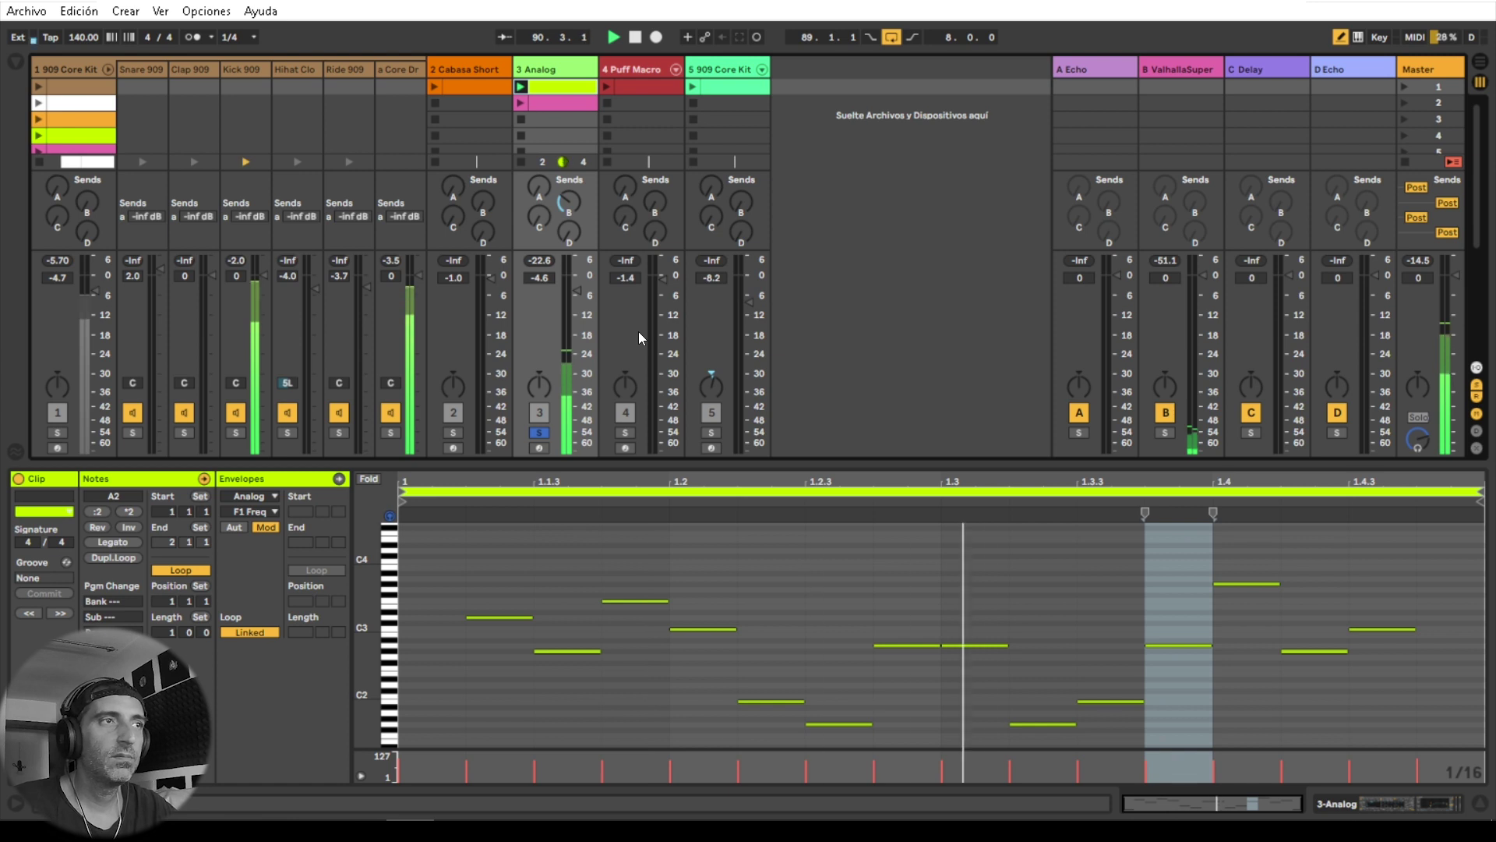
left_click(521, 104)
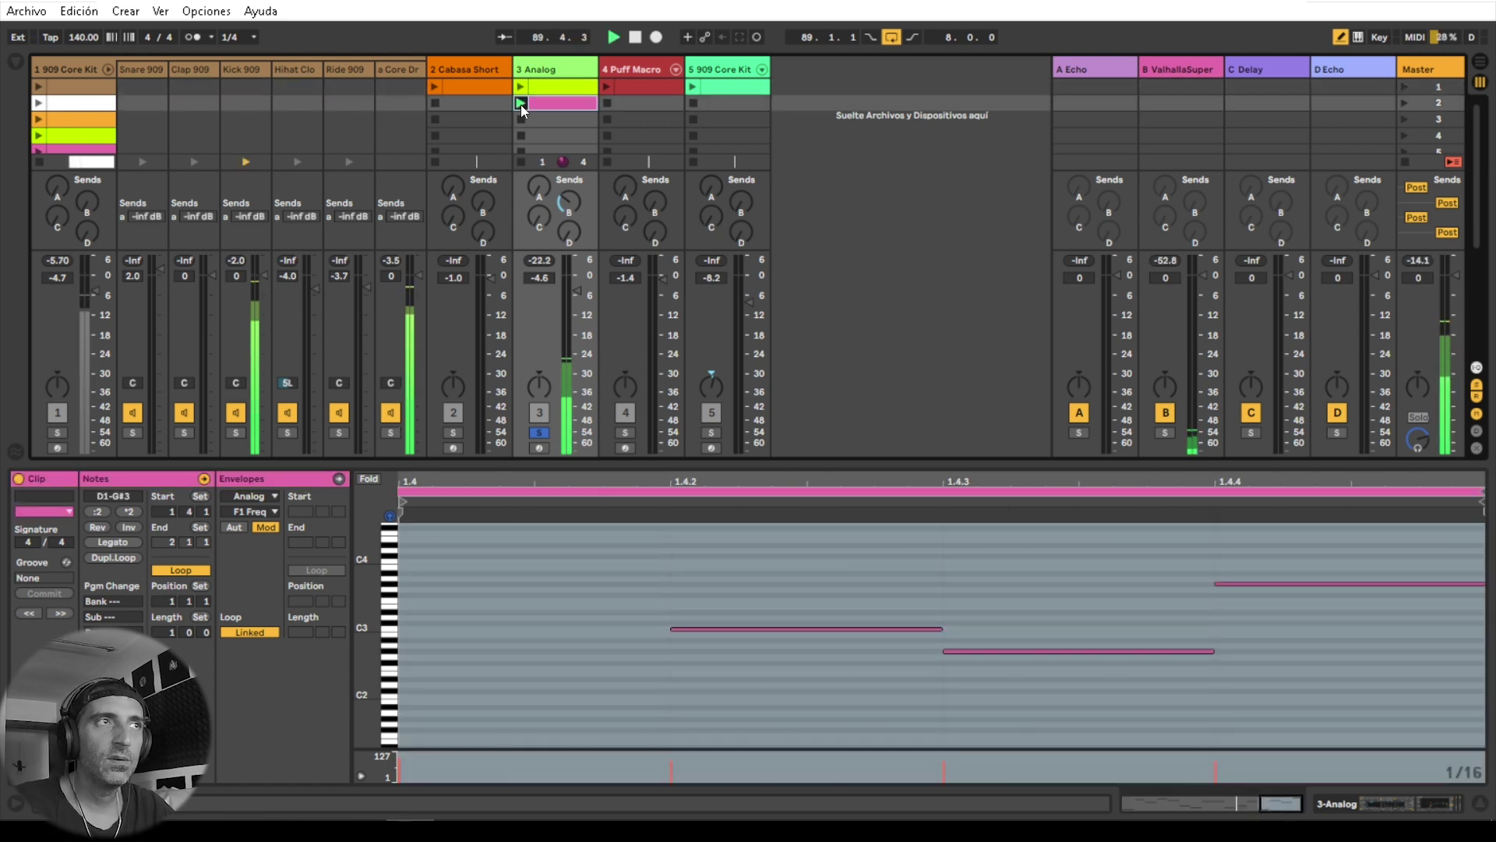
key("space")
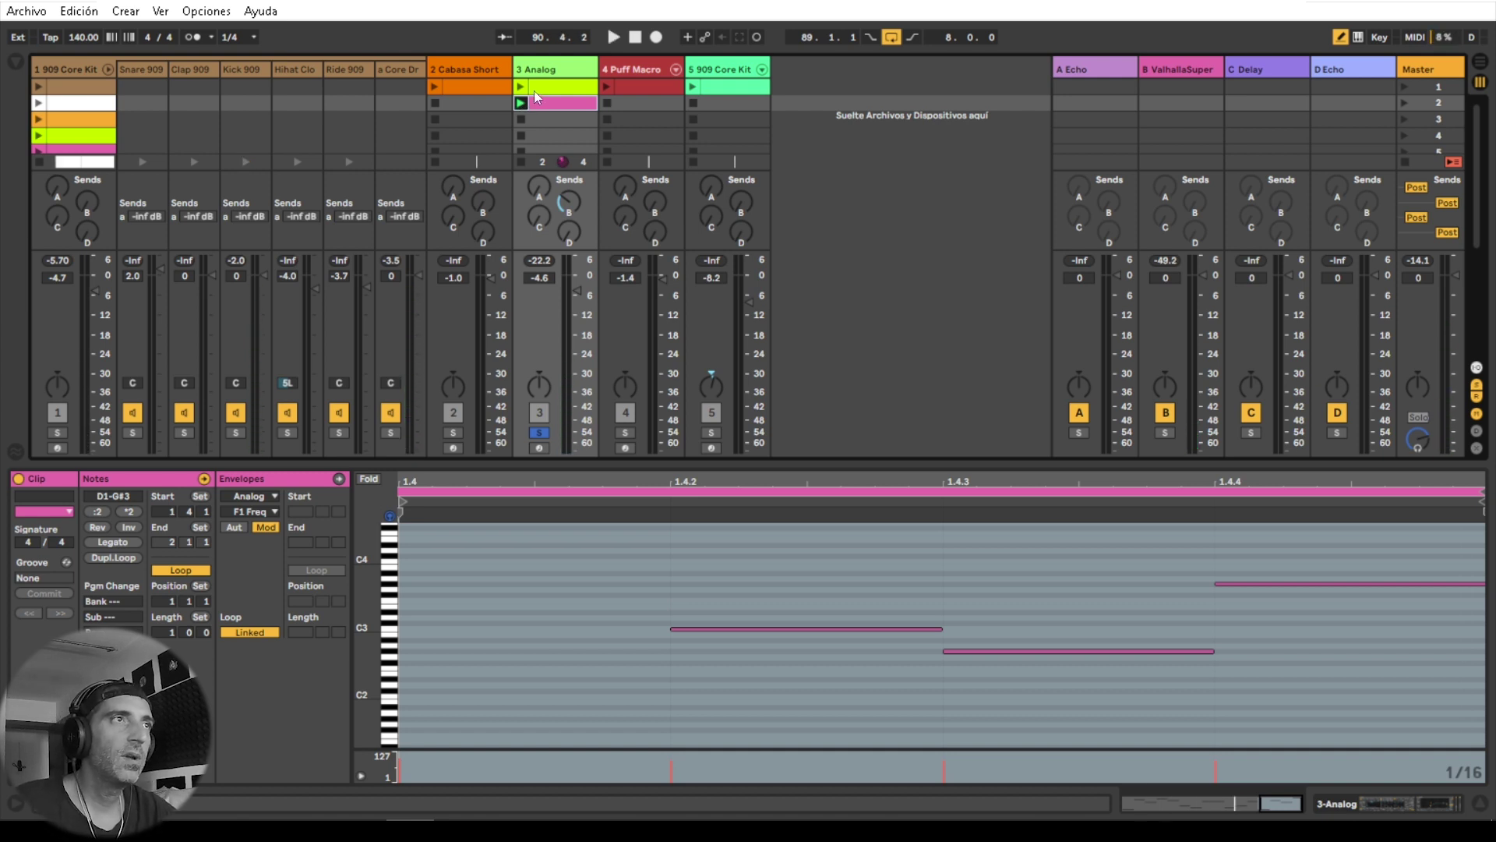
Step: Copy the lime Analog clip and red Puff Macro clip to bar 89 on the Cabasa and Analog arrangement tracks, and re-enable arrangement playback
left_click(573, 87)
left_click_drag(573, 86, 474, 220)
key("Tab")
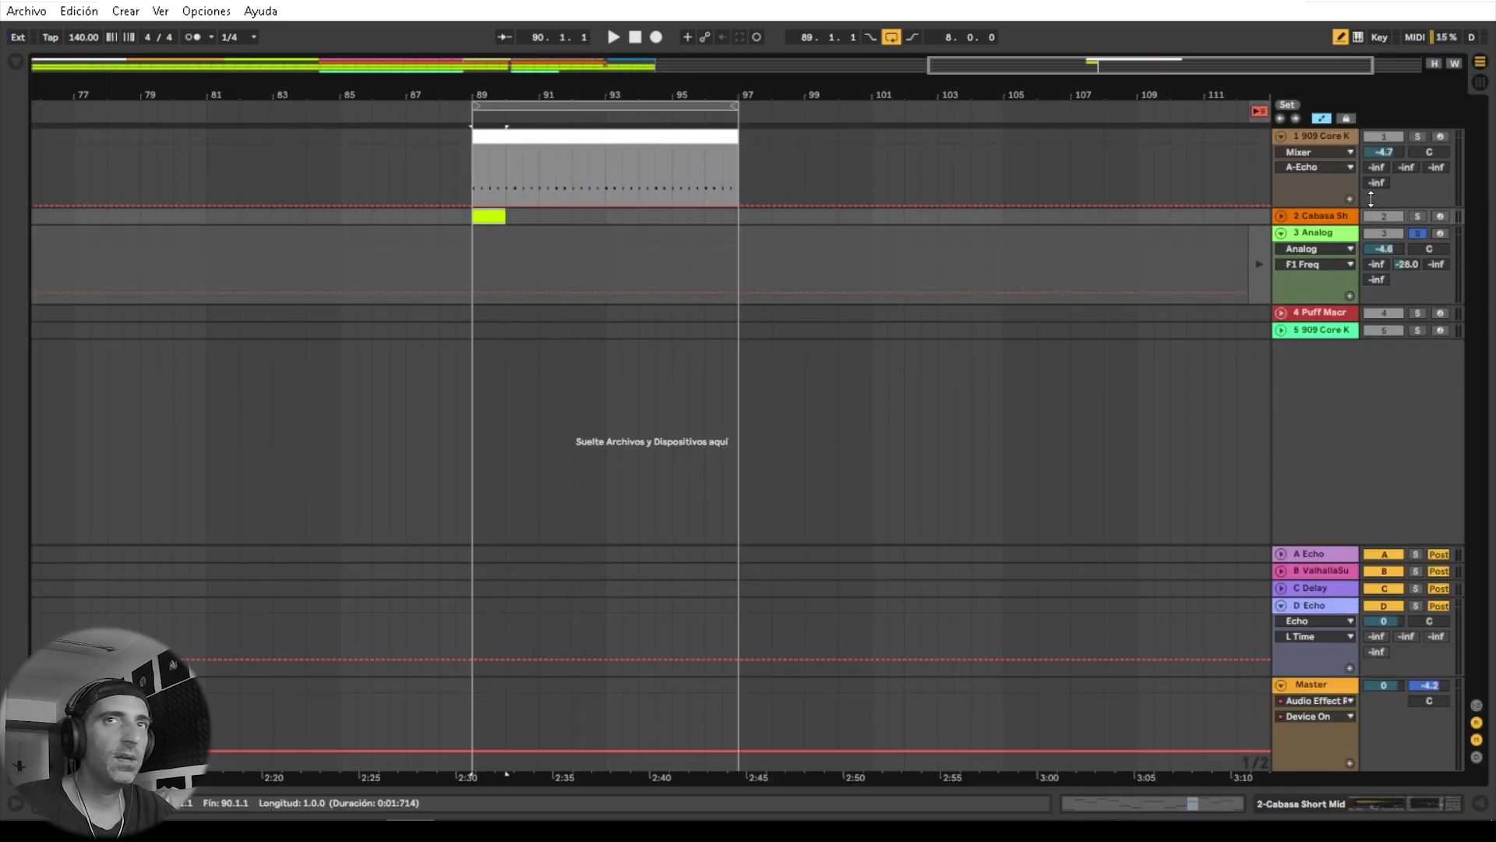
key("Tab")
left_click_drag(648, 85, 474, 250)
key("Tab")
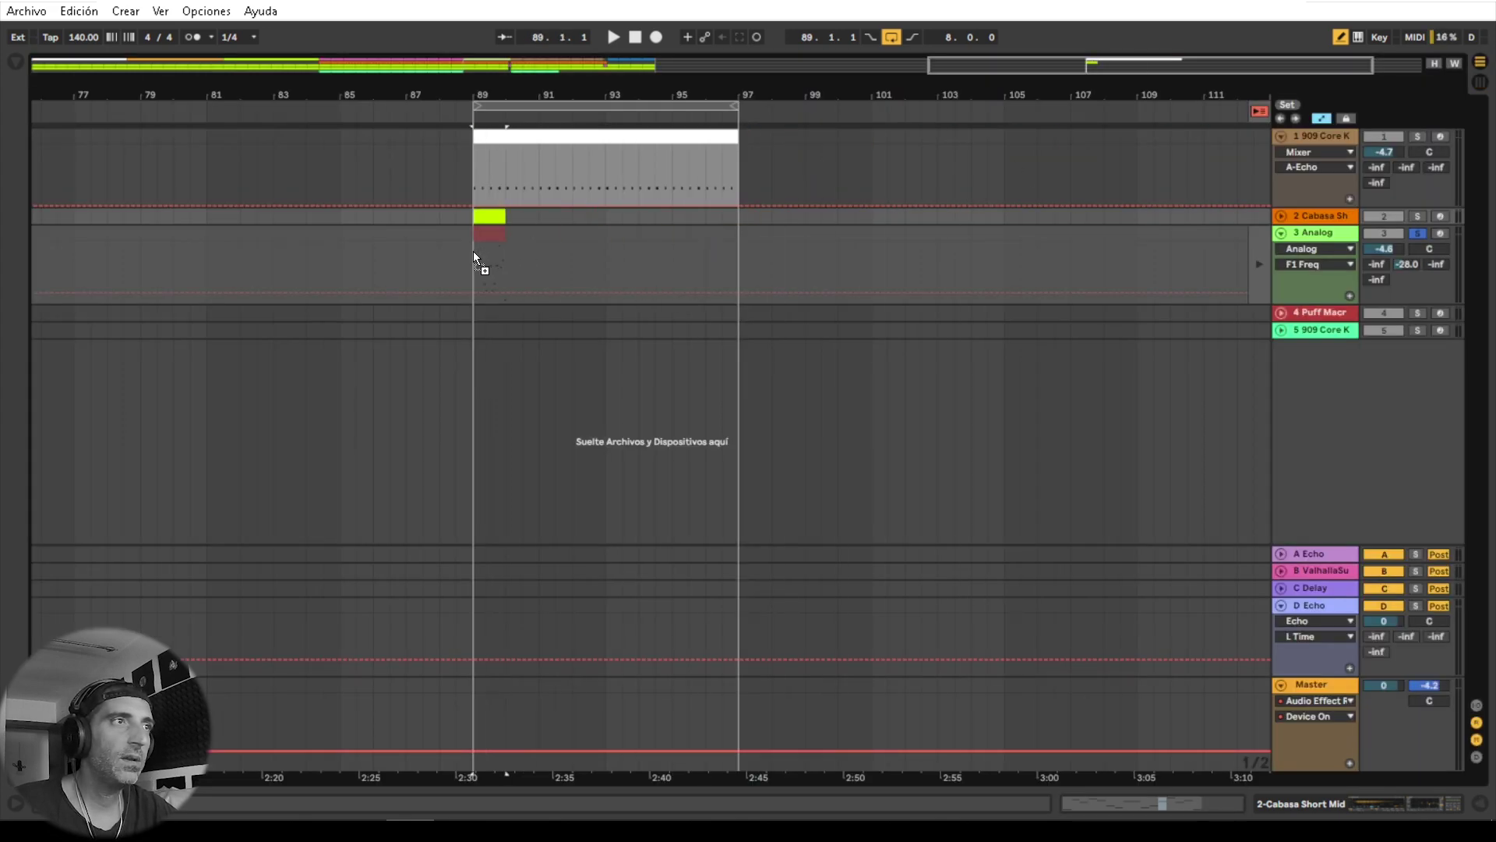
left_click(1260, 111)
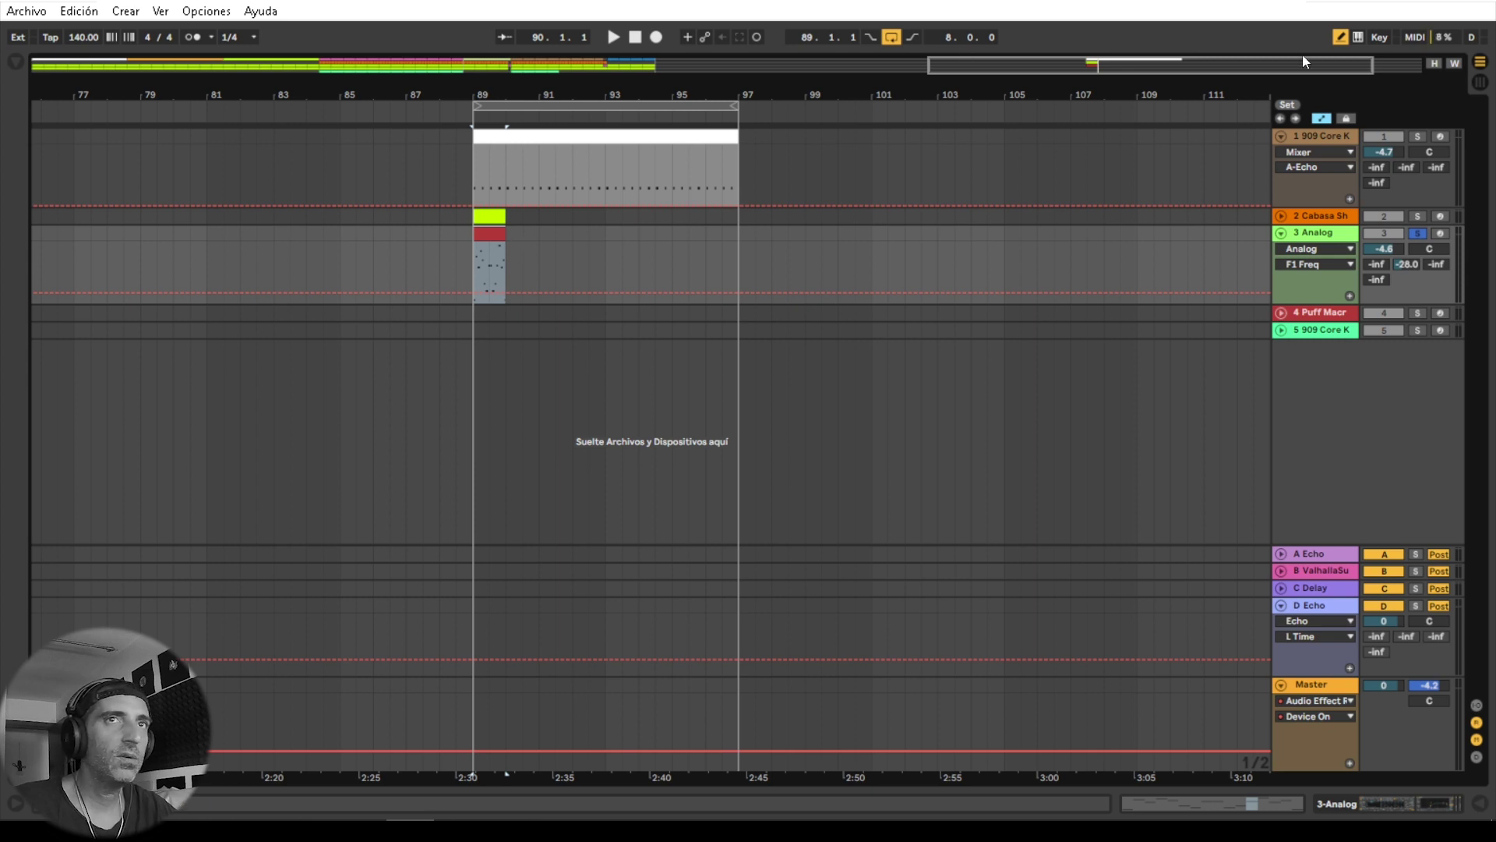
Step: Extend the lime and red clips to bar 97 with draw mode off, and play the looped section
left_click(1341, 37)
left_click_drag(536, 260, 723, 199)
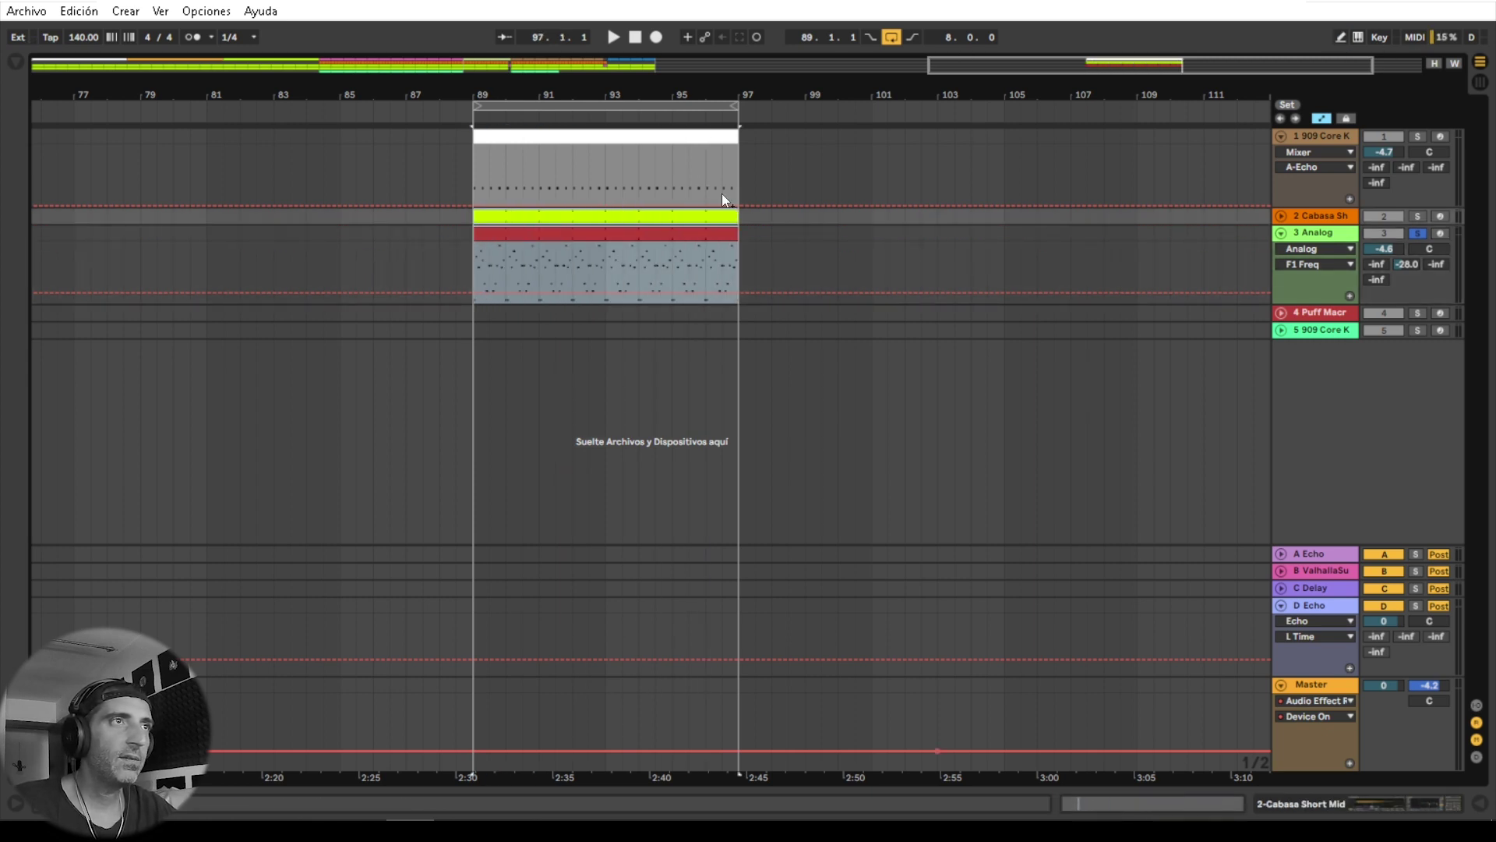
left_click_drag(542, 84, 574, 90)
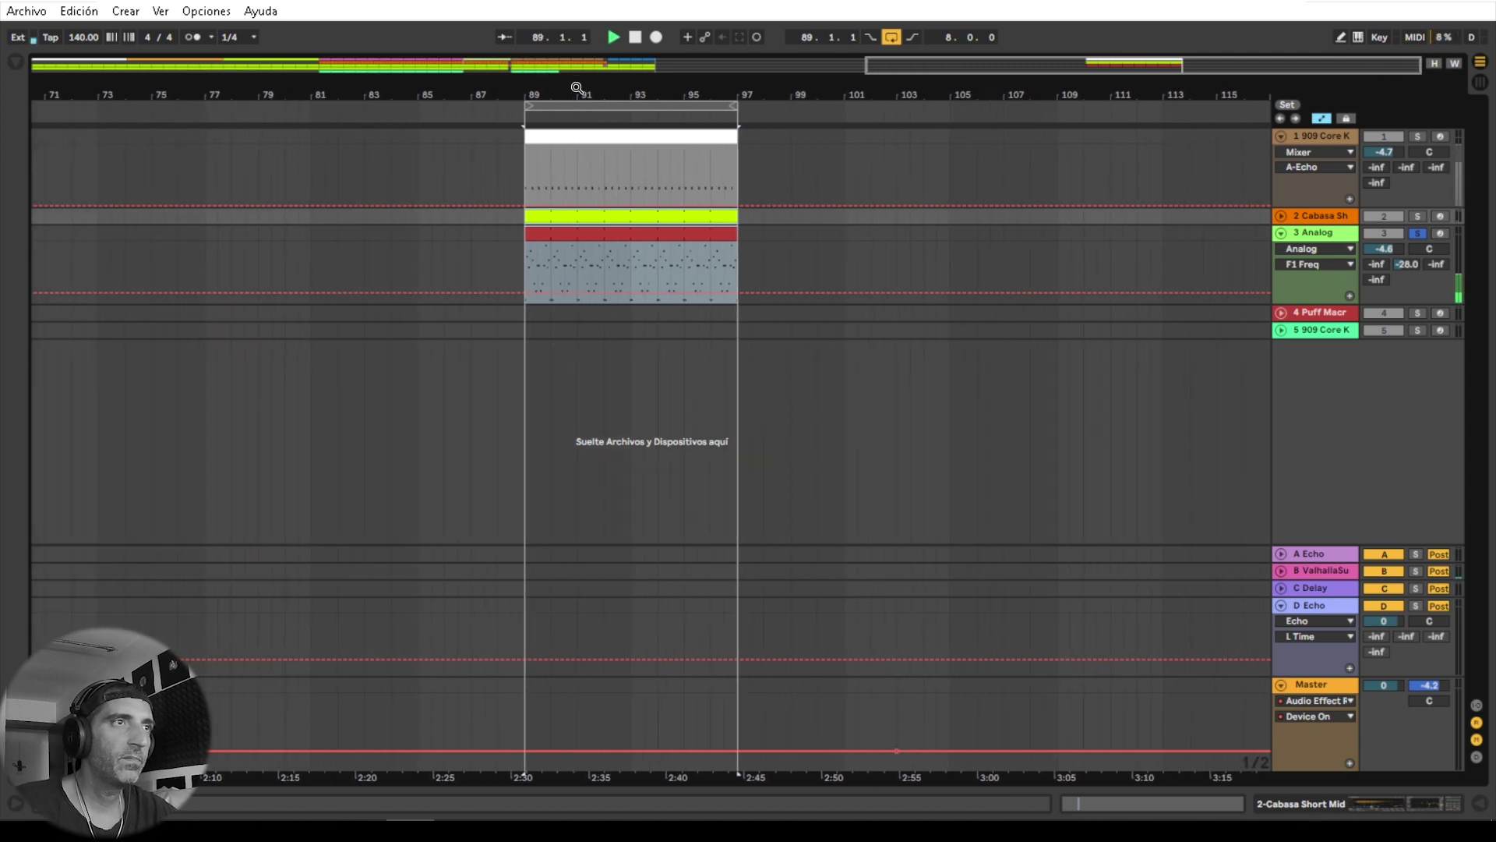
key("space")
Step: Unsolo the Analog track, move the lime and red clips down to the Analog and Puff Macro tracks, and play the loop
left_click(1418, 233)
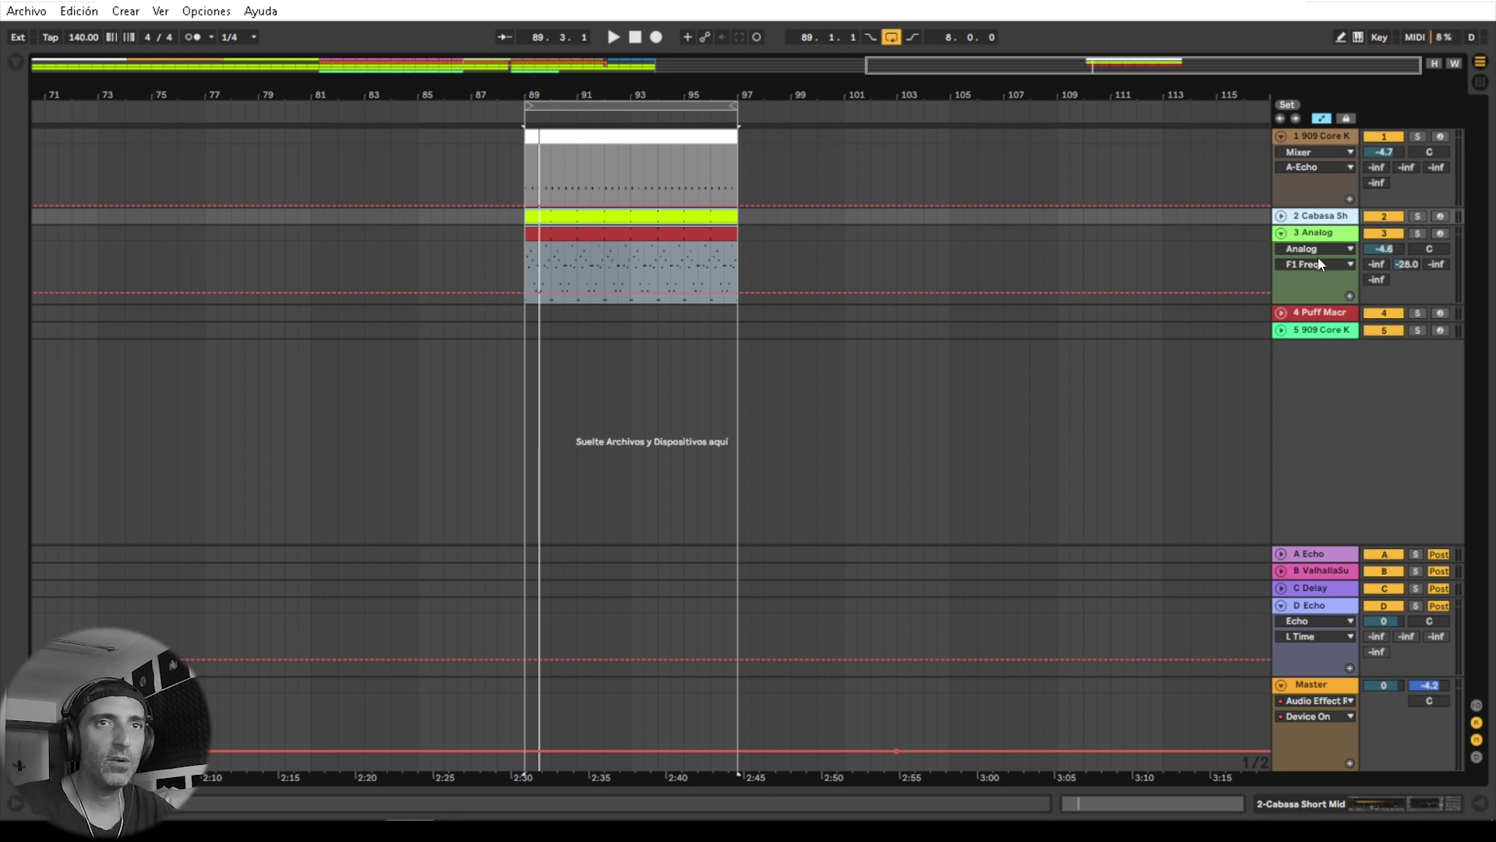
left_click_drag(749, 259, 537, 257)
key("space")
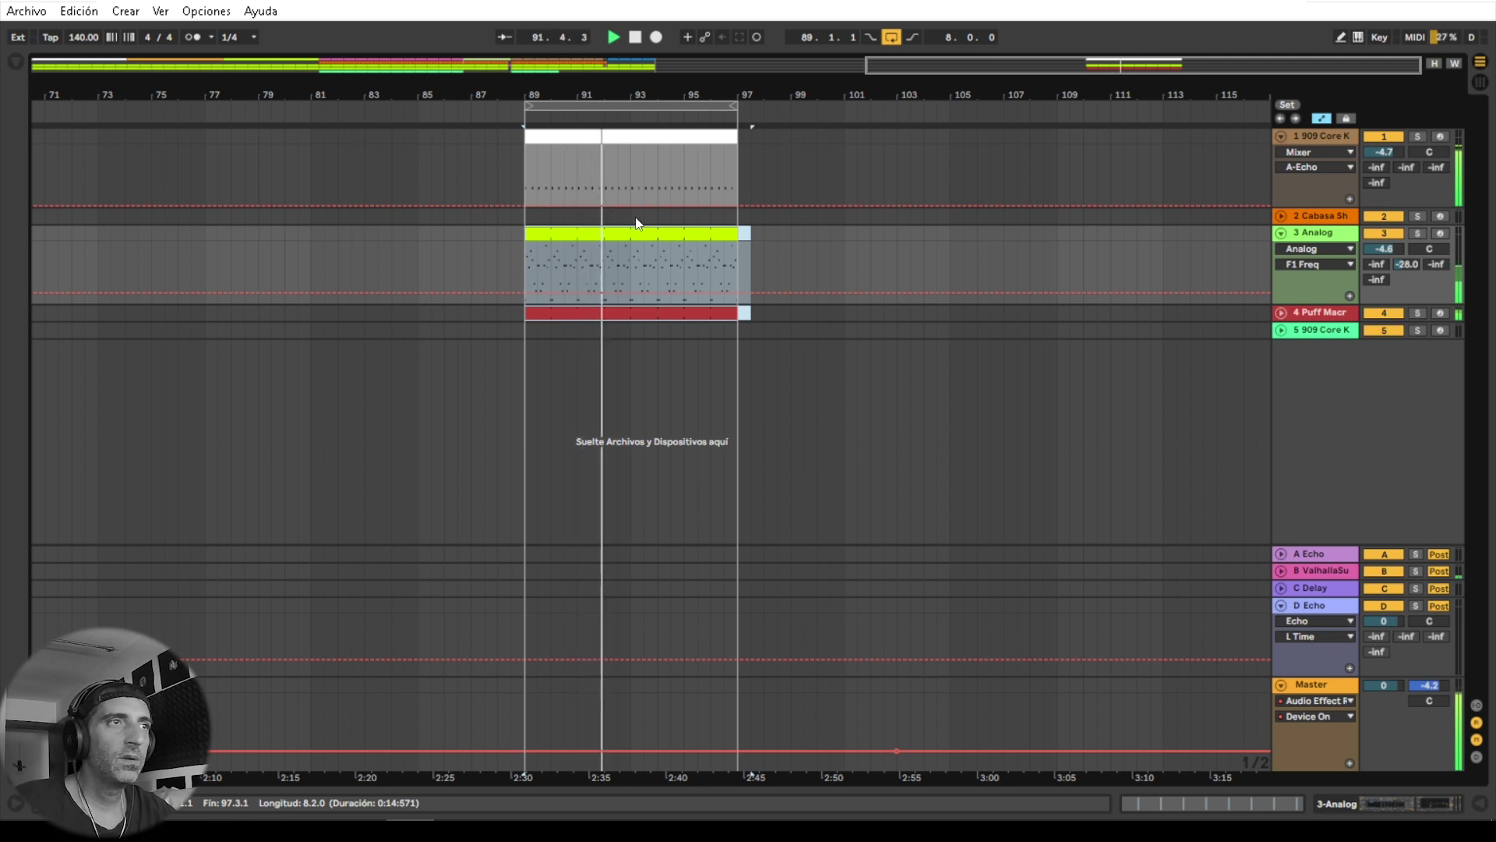
Step: Open the Analog track's devices and examine the Filter 1 frequency setting of the synth
left_click(1332, 240)
left_click(1331, 240)
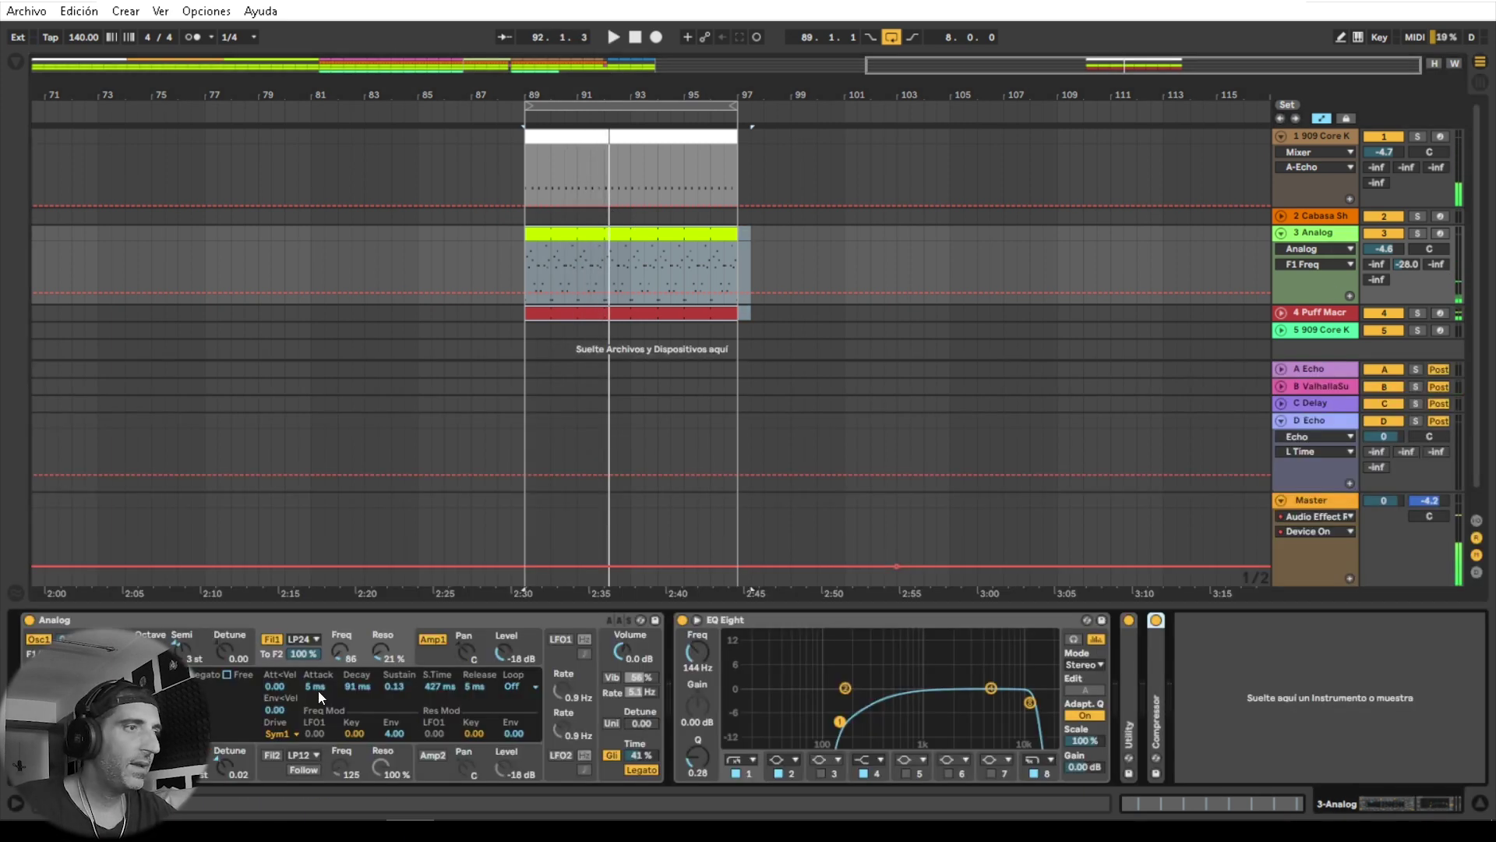
left_click(343, 648)
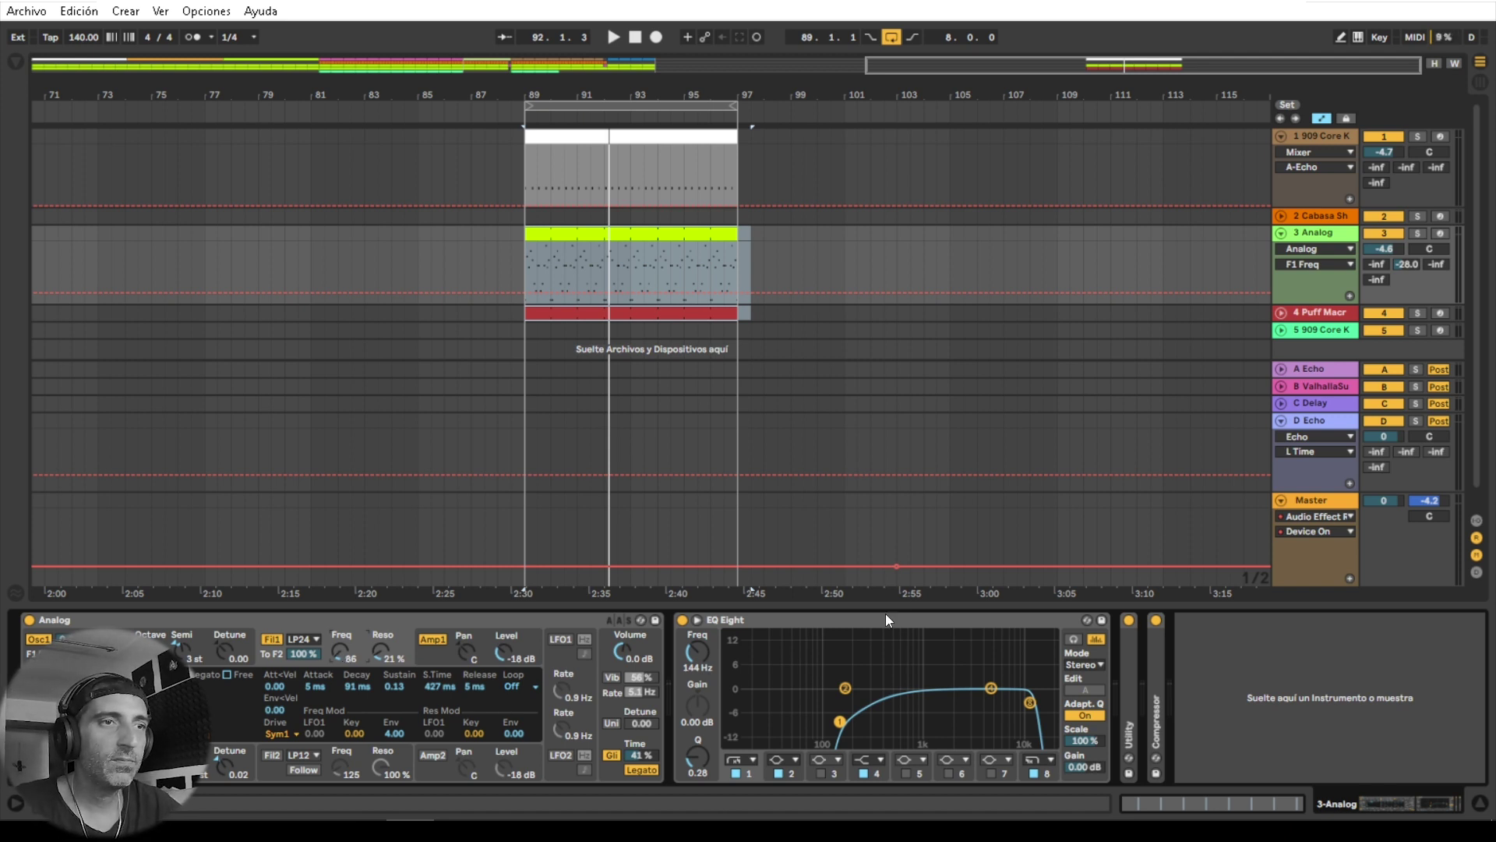
Step: Delete the breakpoint after bar 97 in the Master track's Device On automation and turn draw mode on
left_click(896, 566)
left_click(1341, 37)
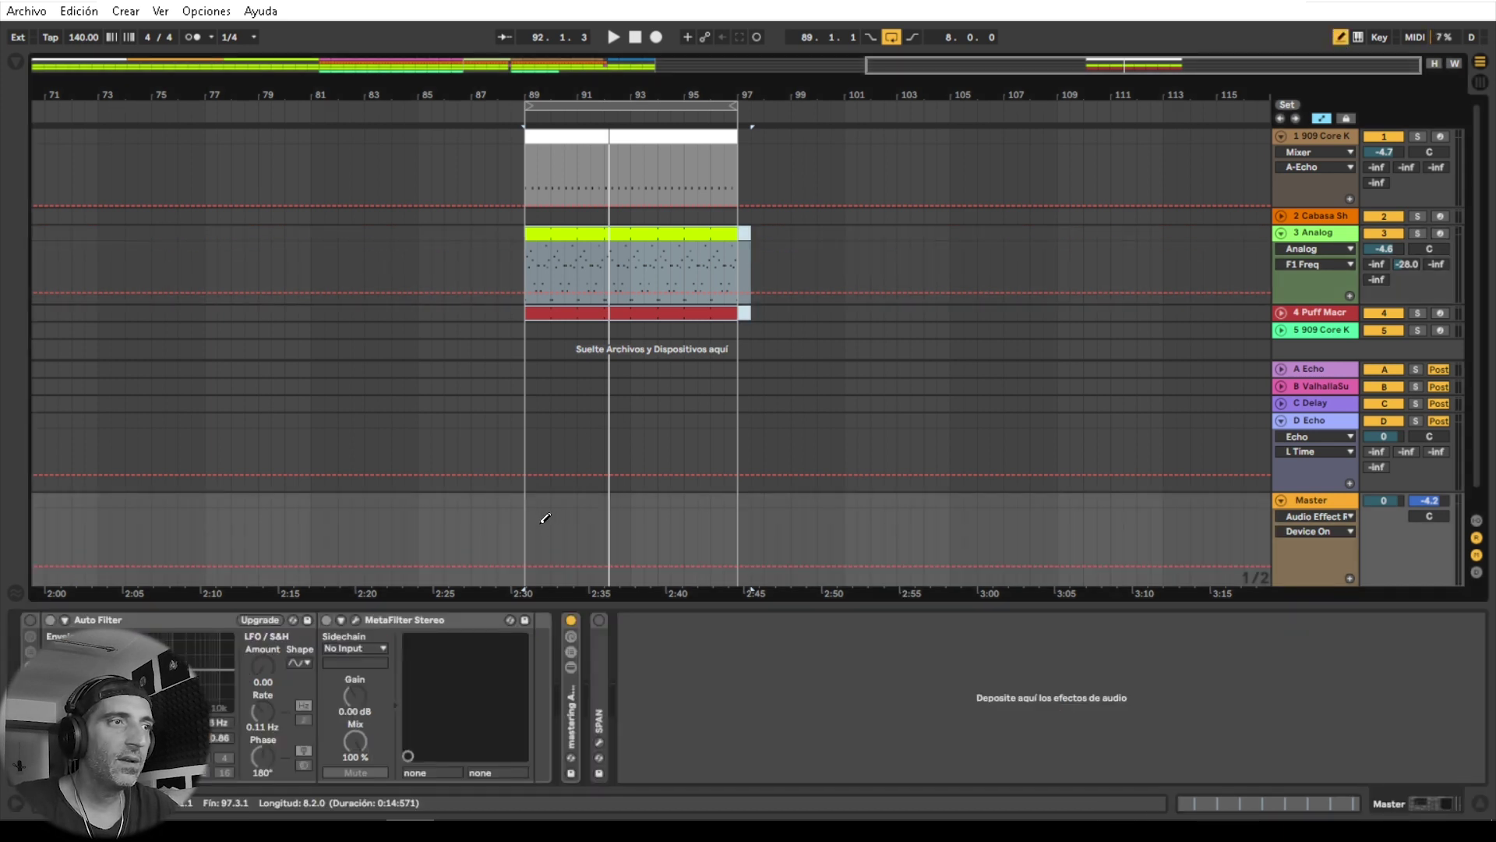
Step: Draw the Master track's Device On automation as on from bar 89 to 97, and check the MetaFilter Stereo plug-in's window
mouse_move(540, 518)
left_mouse_down()
mouse_move(702, 534)
mouse_move(733, 511)
left_mouse_up()
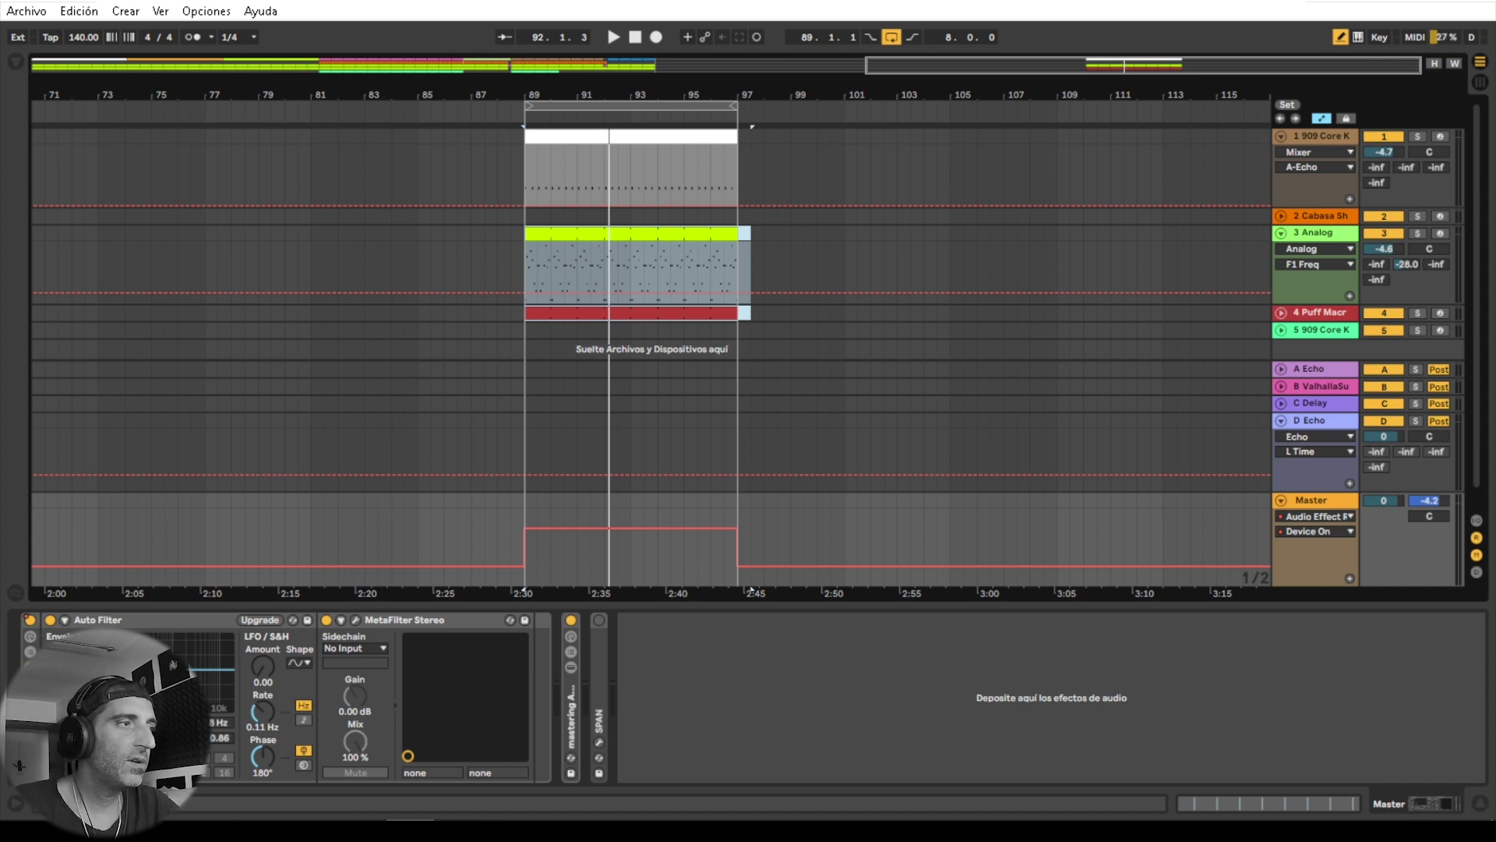
left_click(355, 618)
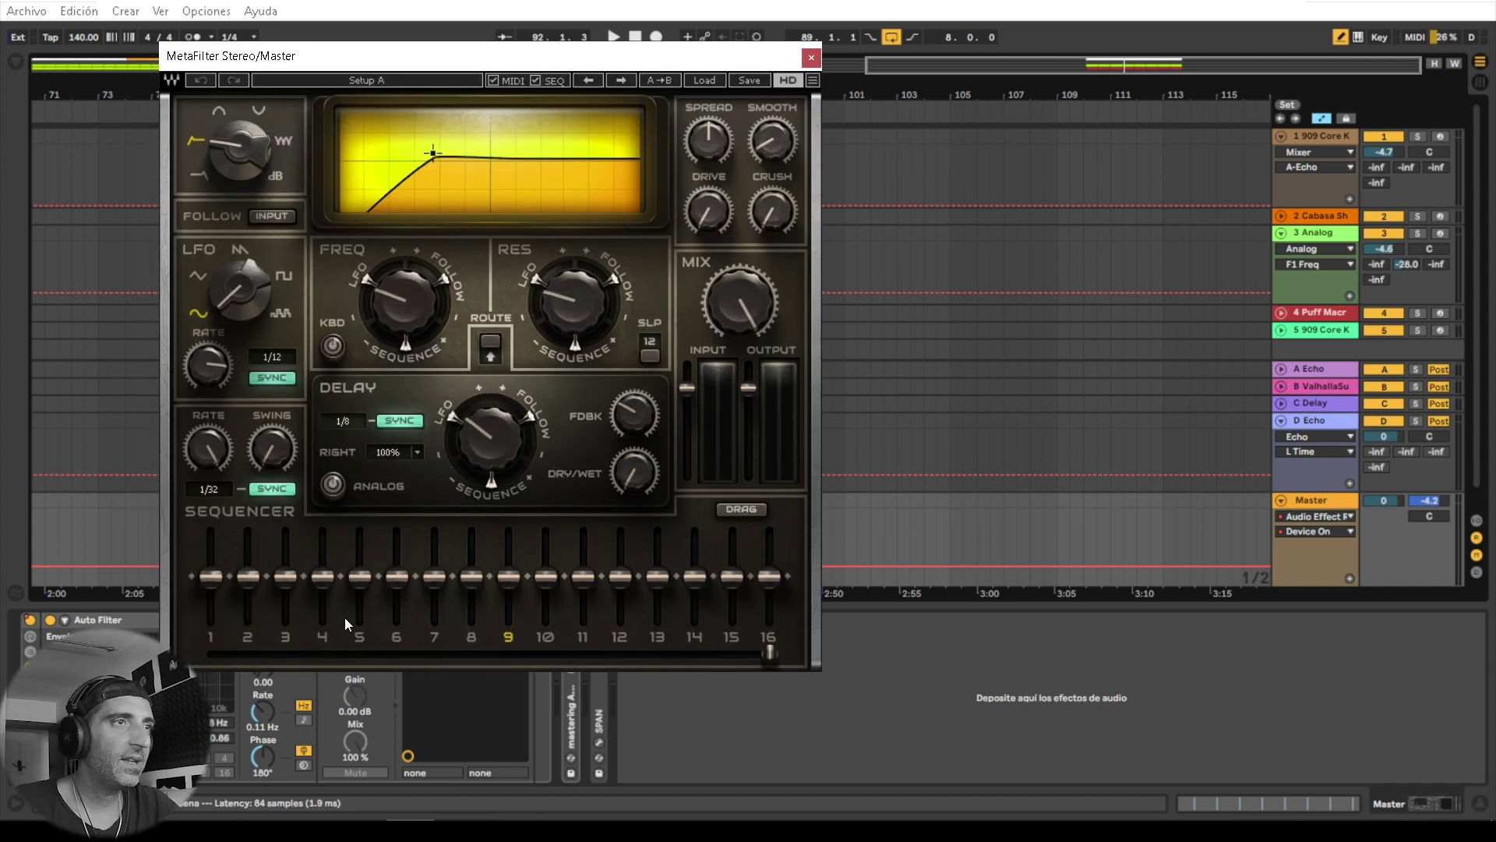
left_click(811, 58)
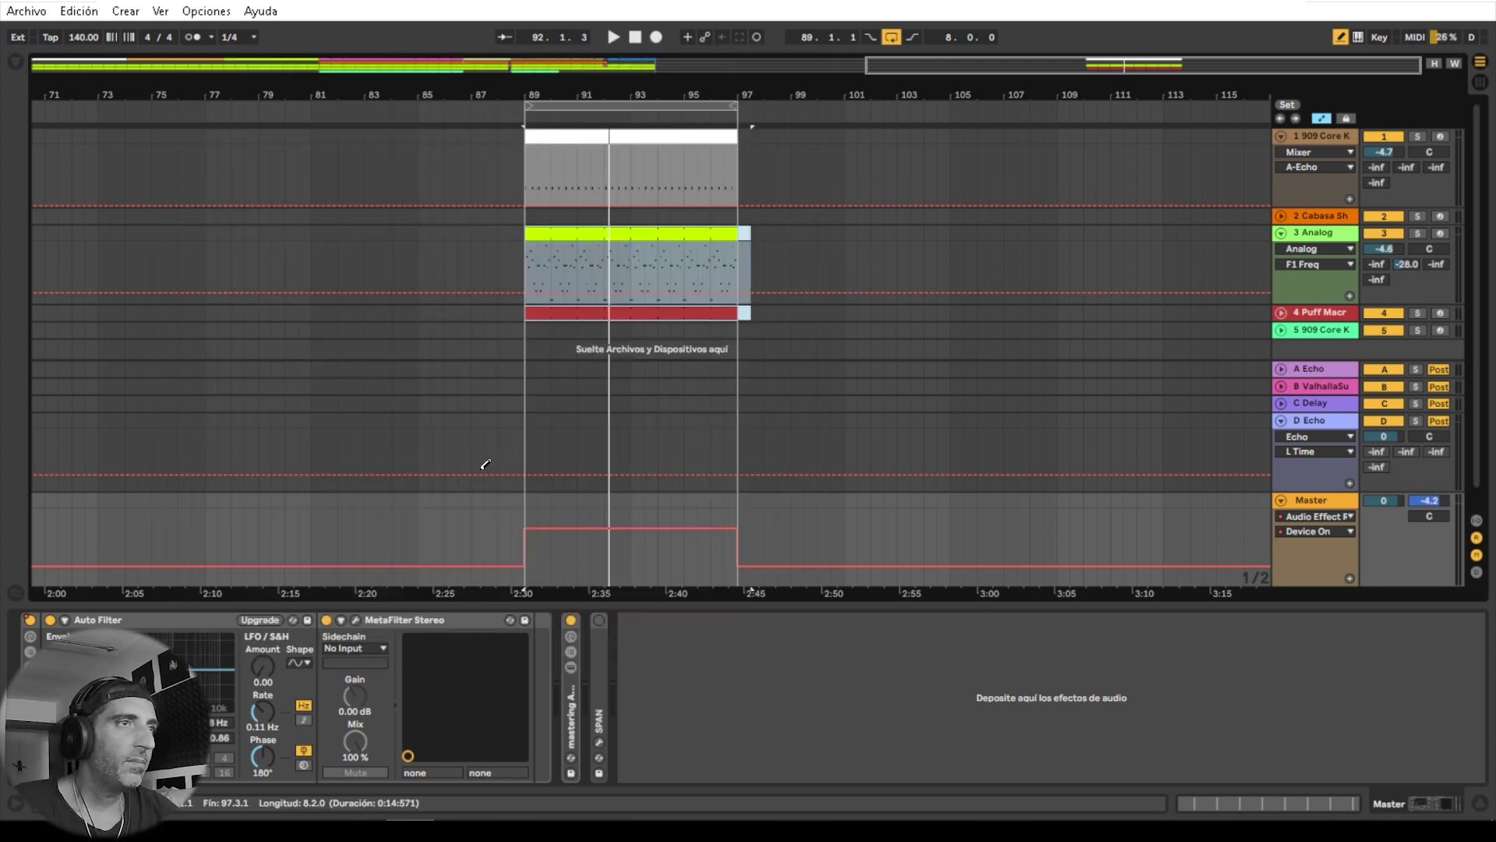
Step: Play the looped section with the Master effects automation, and turn draw mode off
key("space")
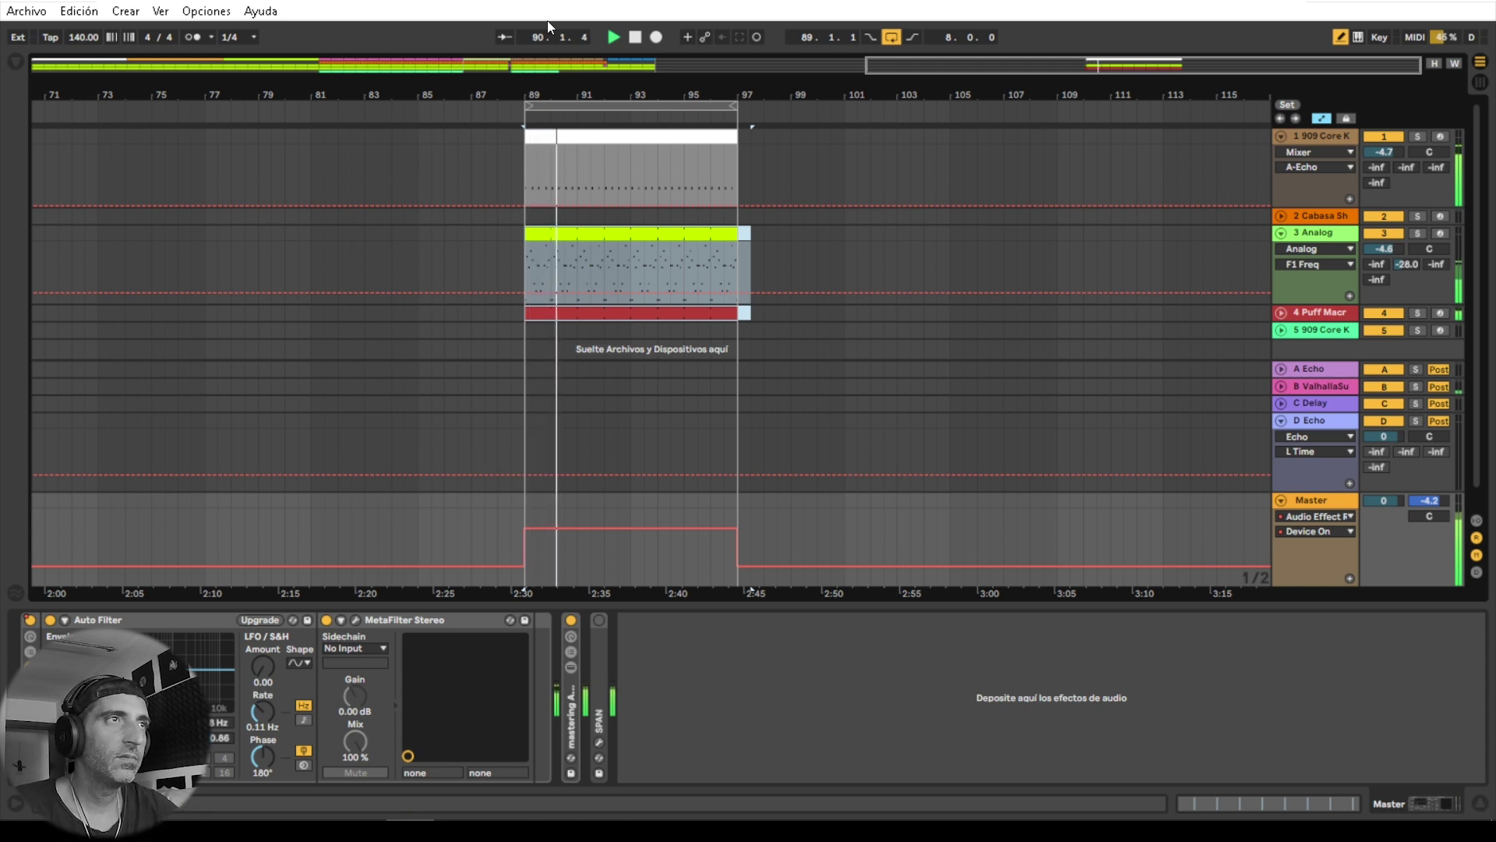
left_click_drag(602, 89, 621, 89)
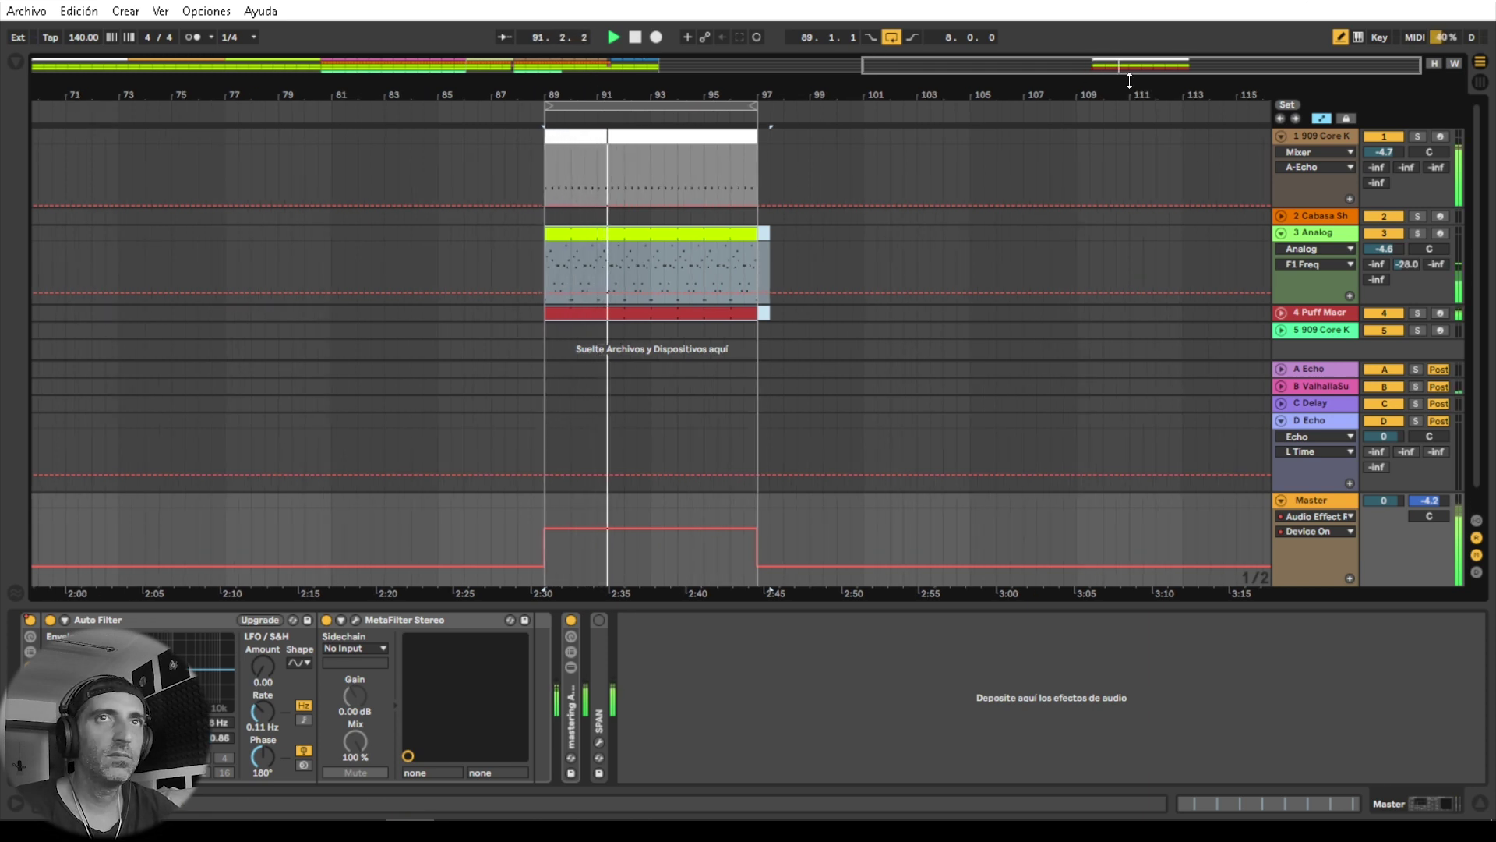
left_click(1339, 37)
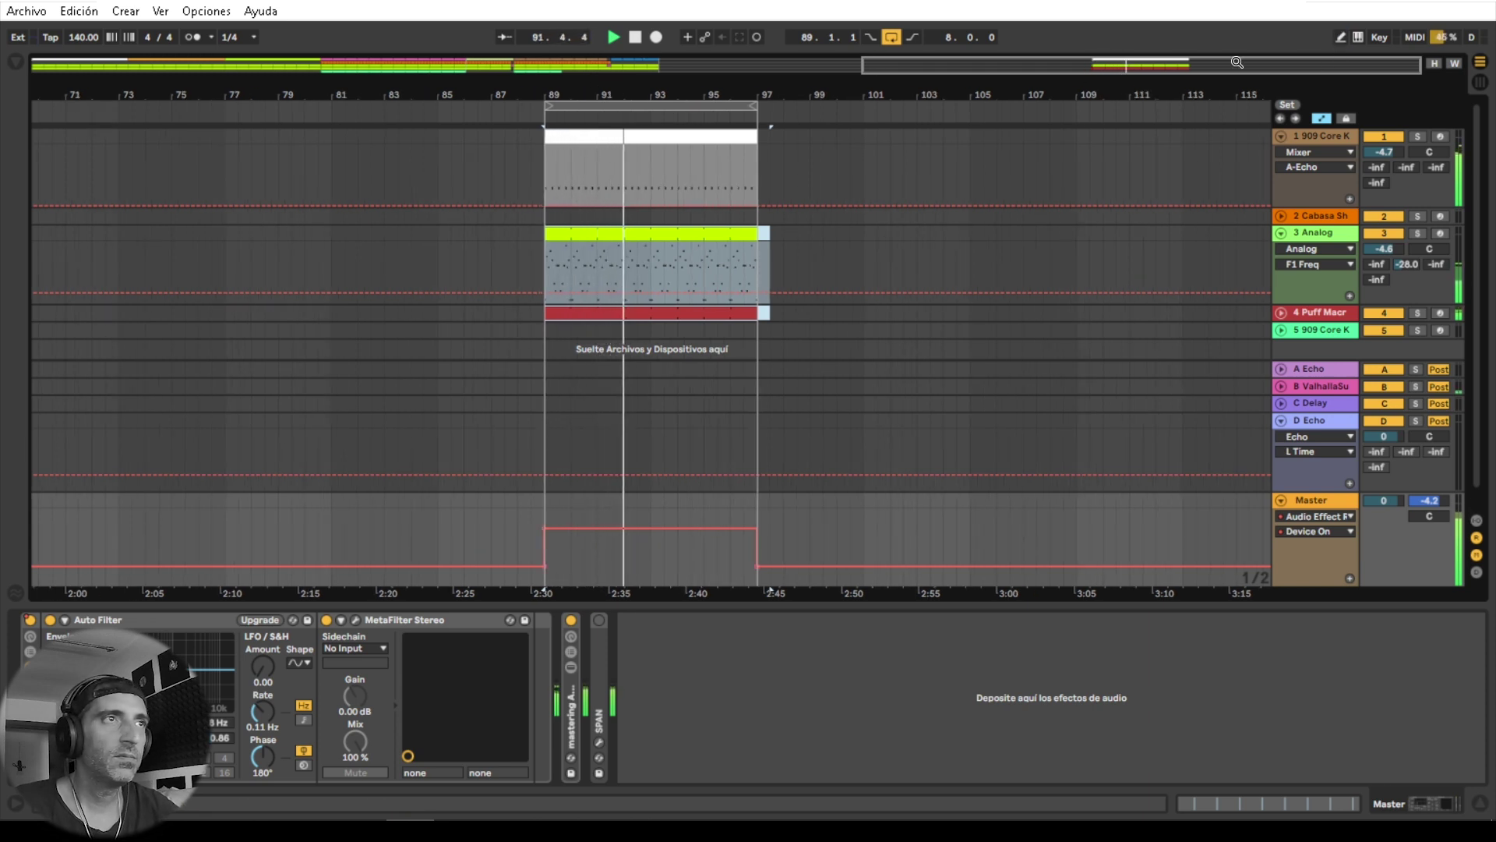
left_click(784, 315)
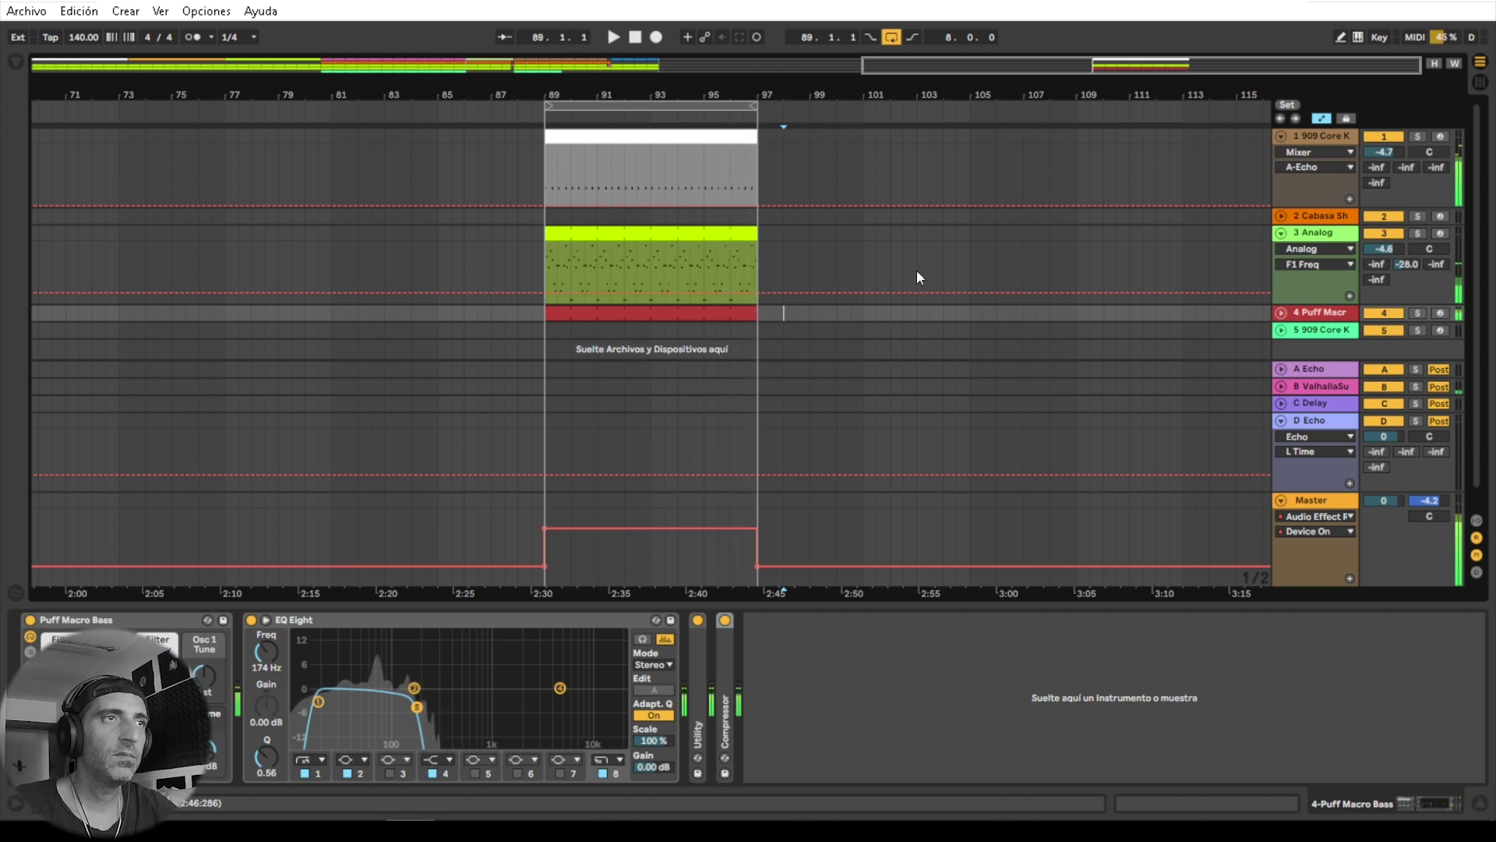
key("space")
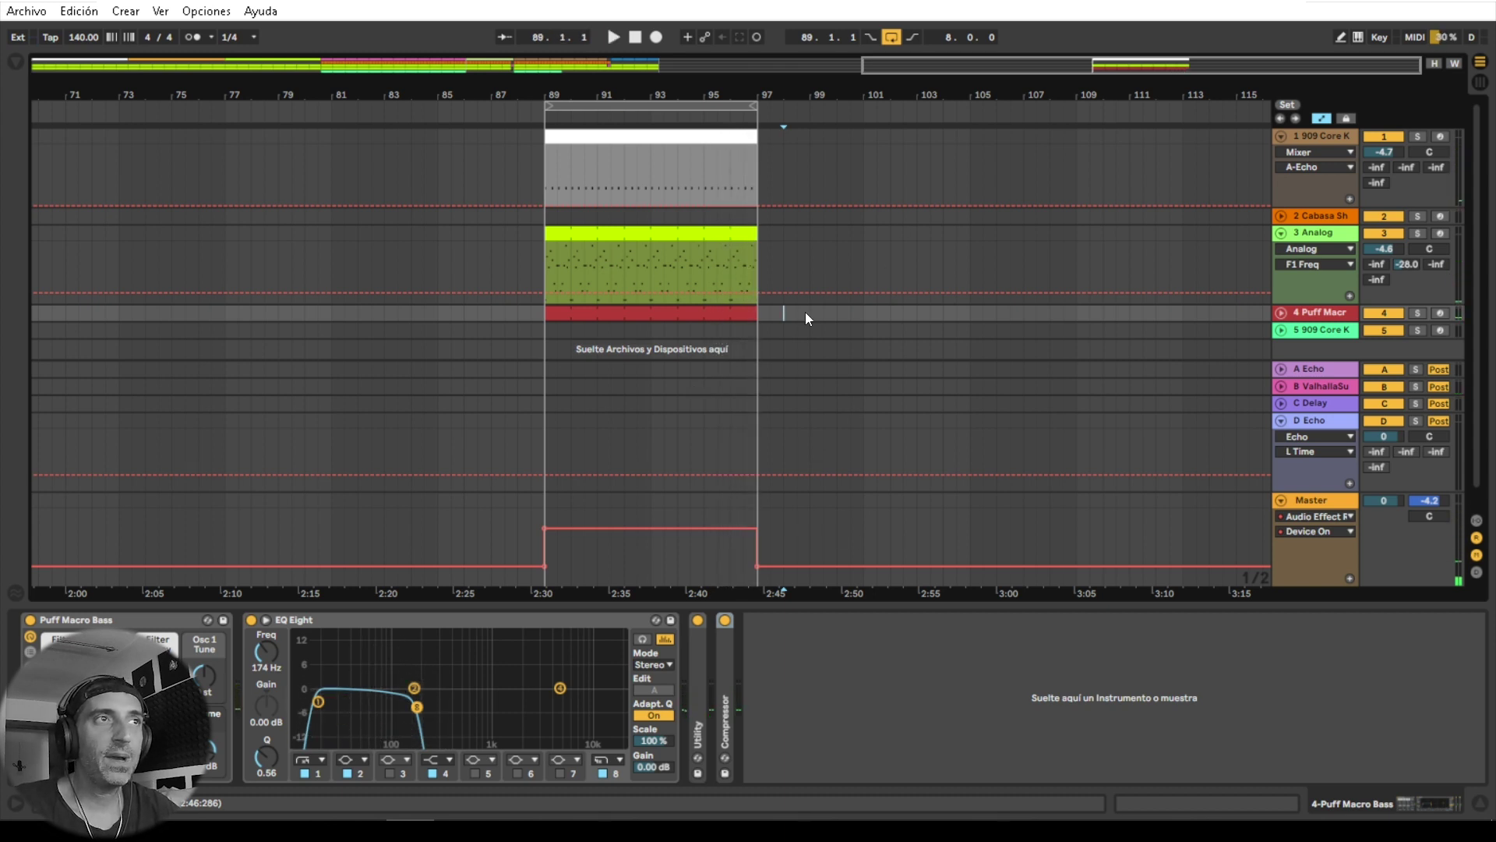
Step: Duplicate bars 89 to 97 of the kick, Cabasa, Analog and Puff Macro tracks to bar 97
left_click_drag(761, 310, 571, 212)
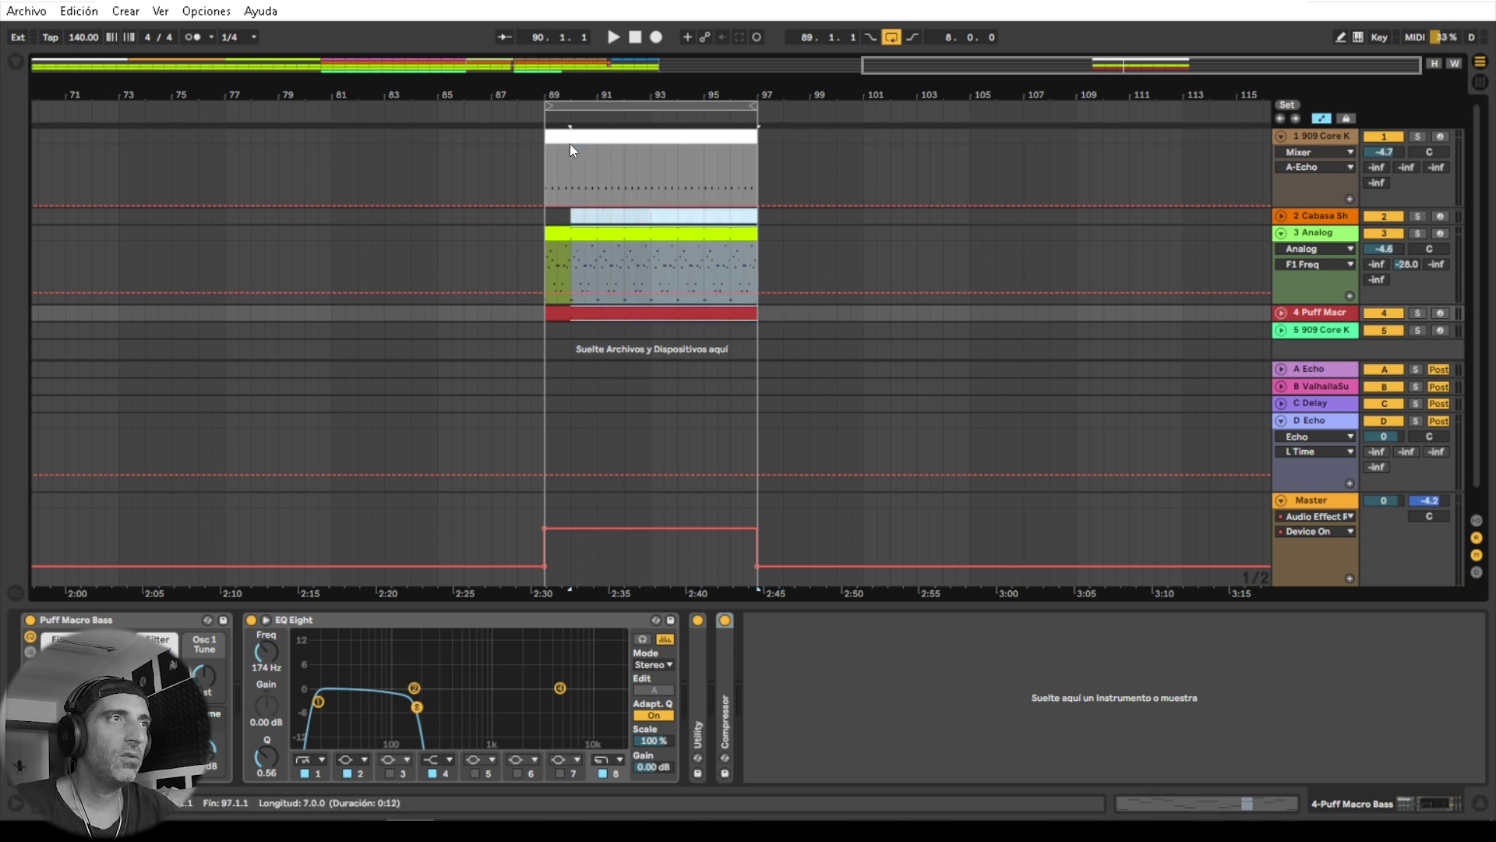
left_click_drag(569, 144, 548, 137)
key("ctrl+d")
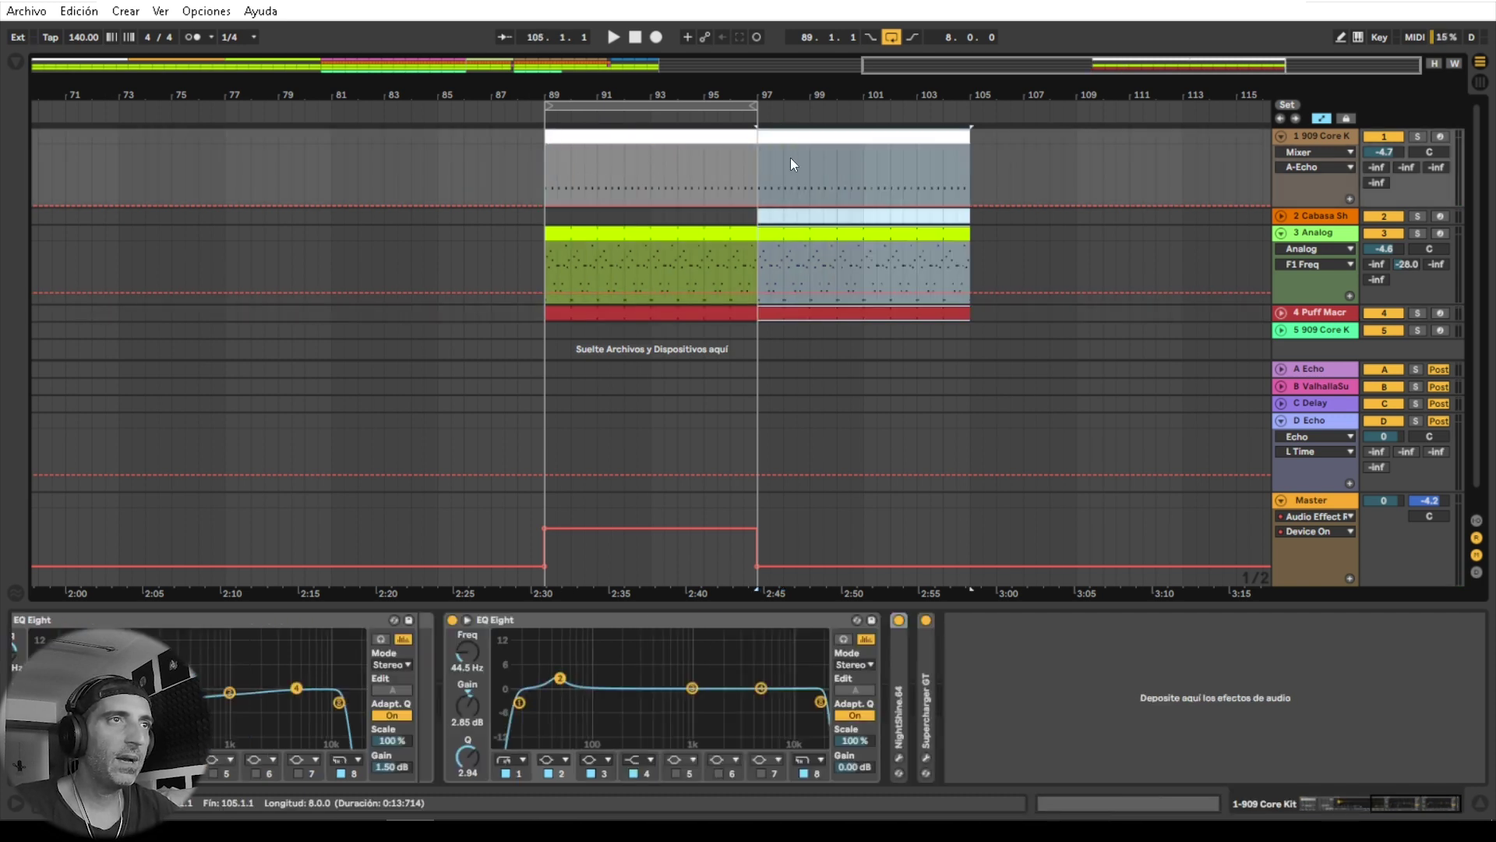
Step: Replace the duplicated 909 Core Kit clip at bar 97 with the orange clip from the Session view
left_click(841, 235)
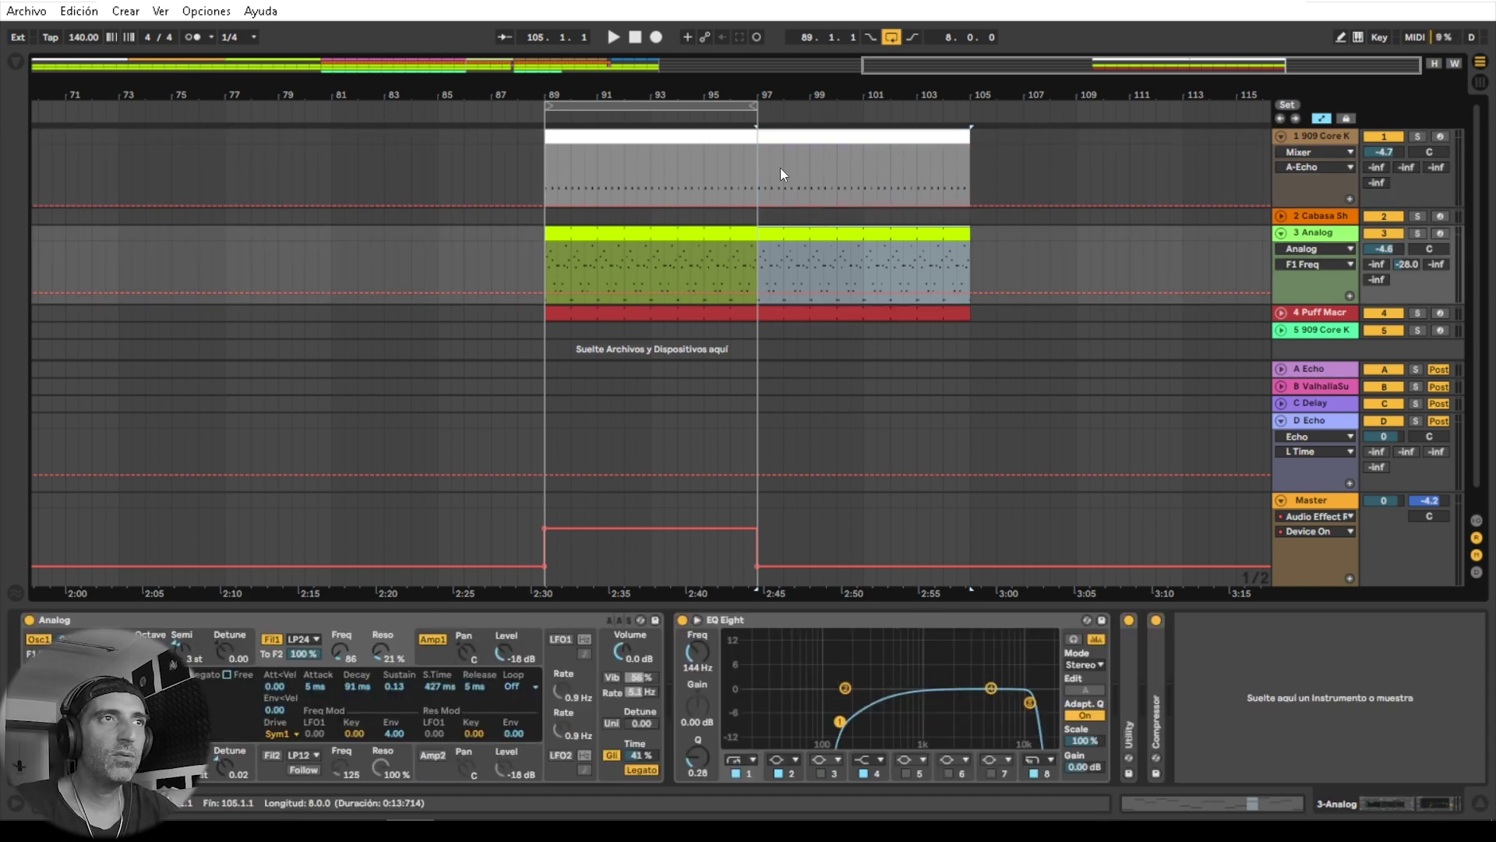
left_click(1482, 82)
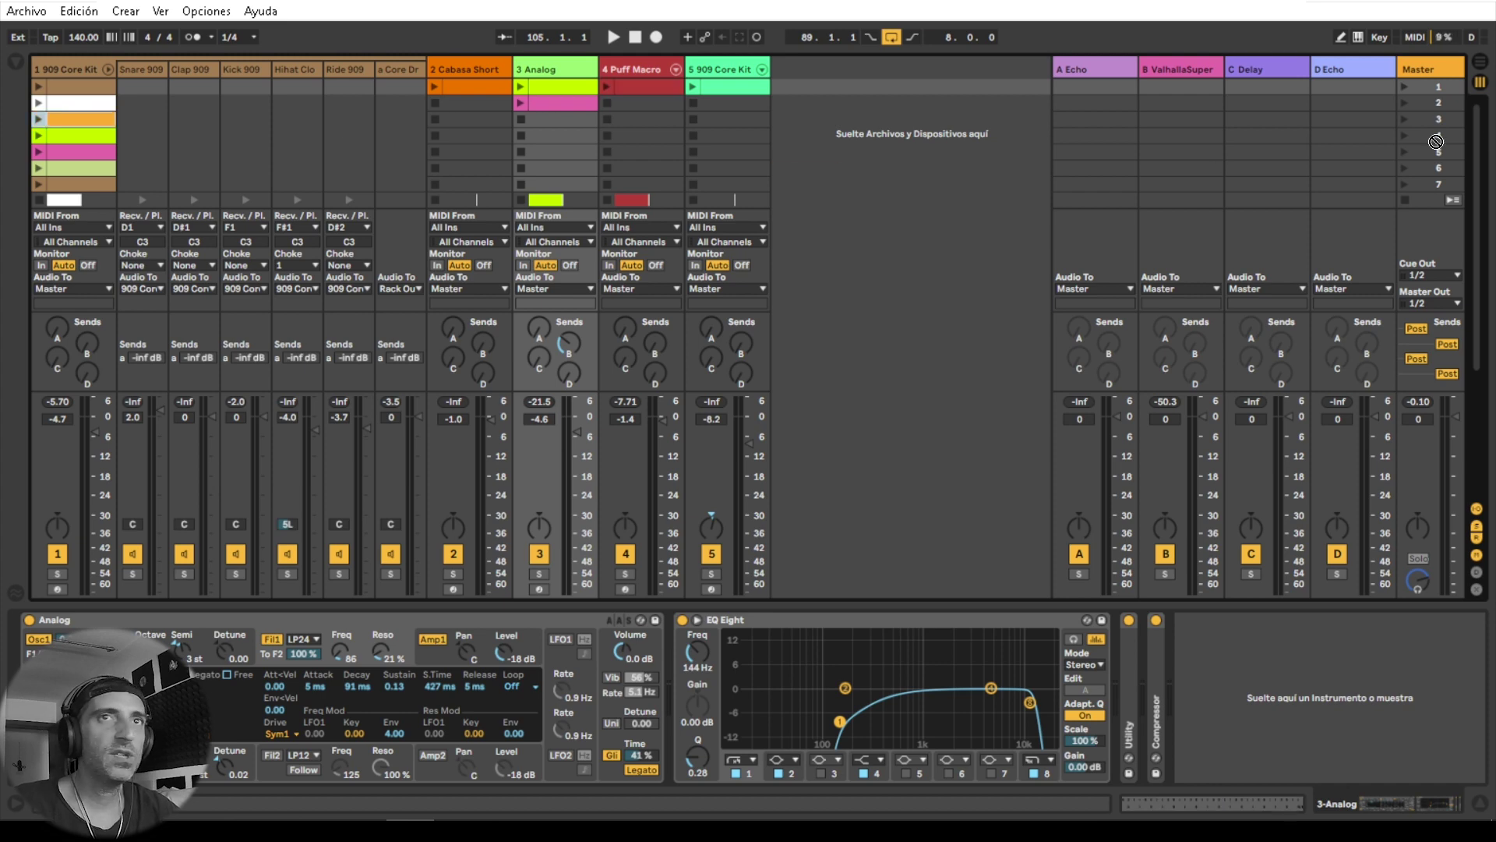
key("Tab")
left_click(821, 187)
left_click(761, 167)
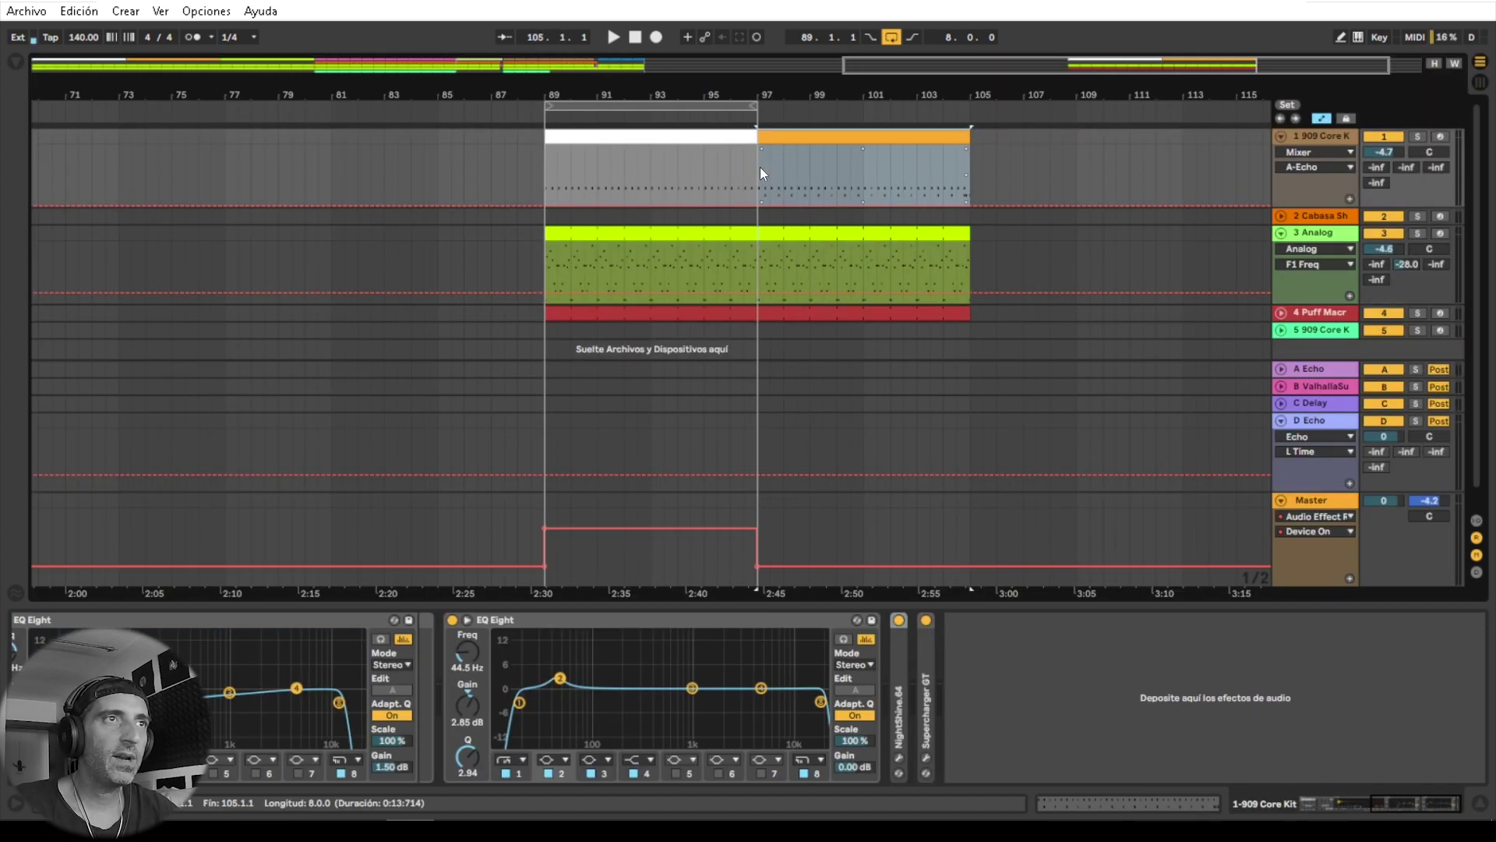
Step: Extend the loop to bar 105 and play the sixteen-bar section
left_click_drag(750, 105, 968, 102)
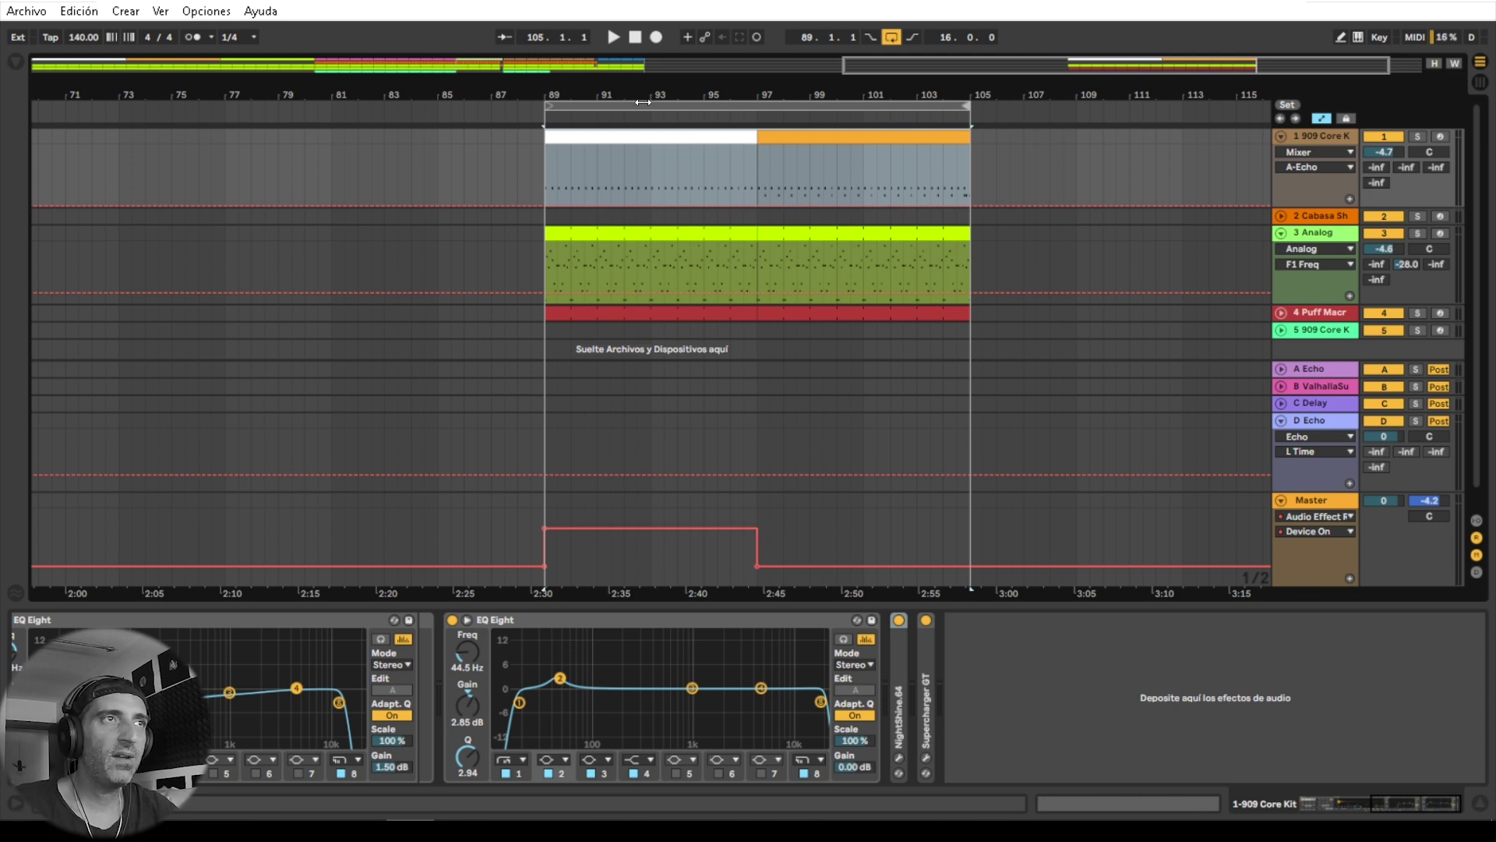
left_click(708, 117)
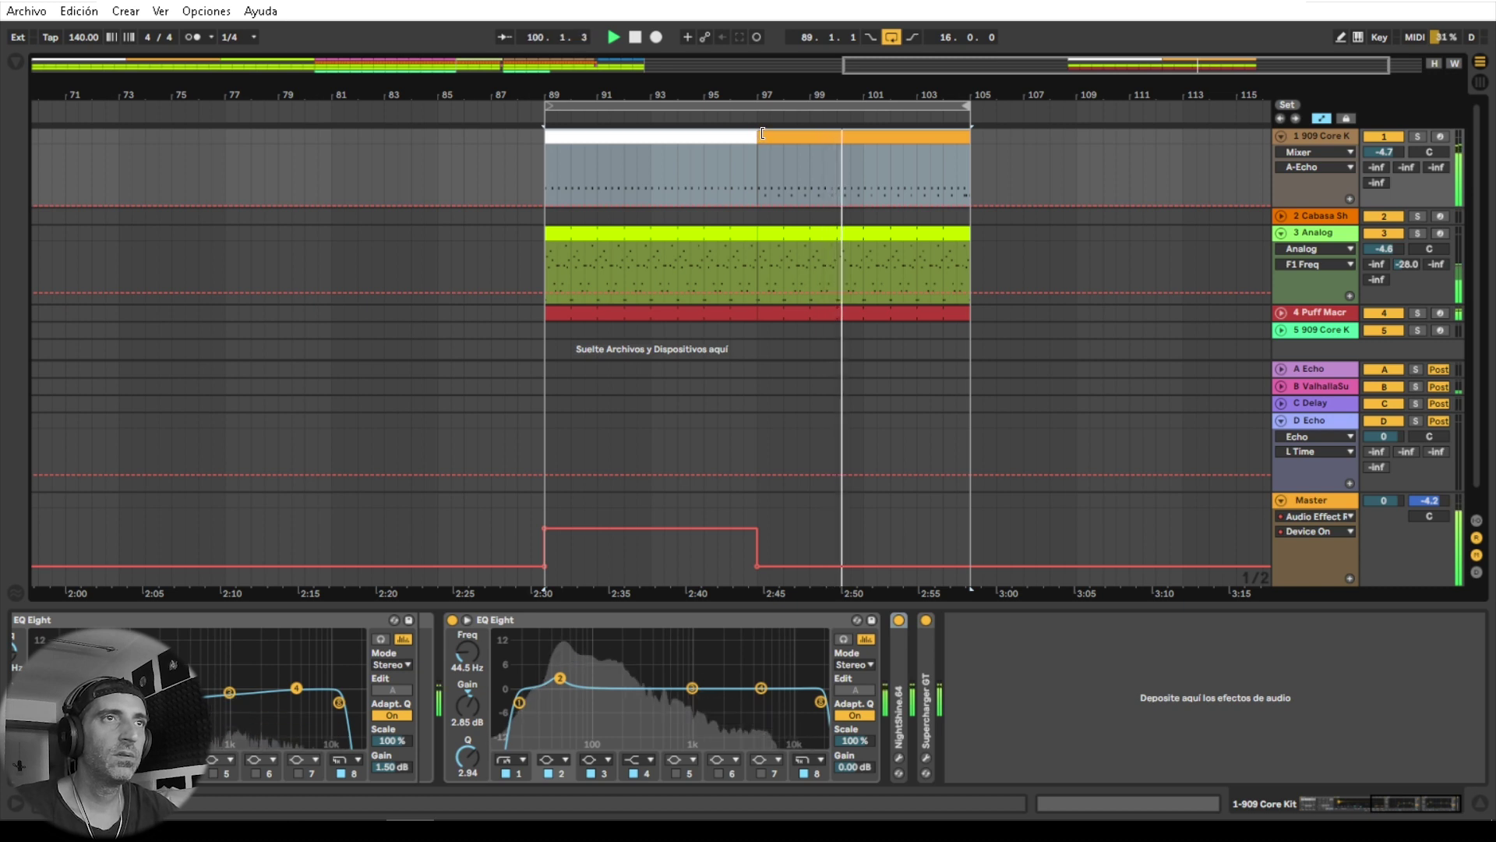
key("space")
Step: Split off the last beat before bar 97 of the white 909 Core Kit clip and open its notes
left_click_drag(764, 89, 745, 139)
left_click(729, 162)
key("space")
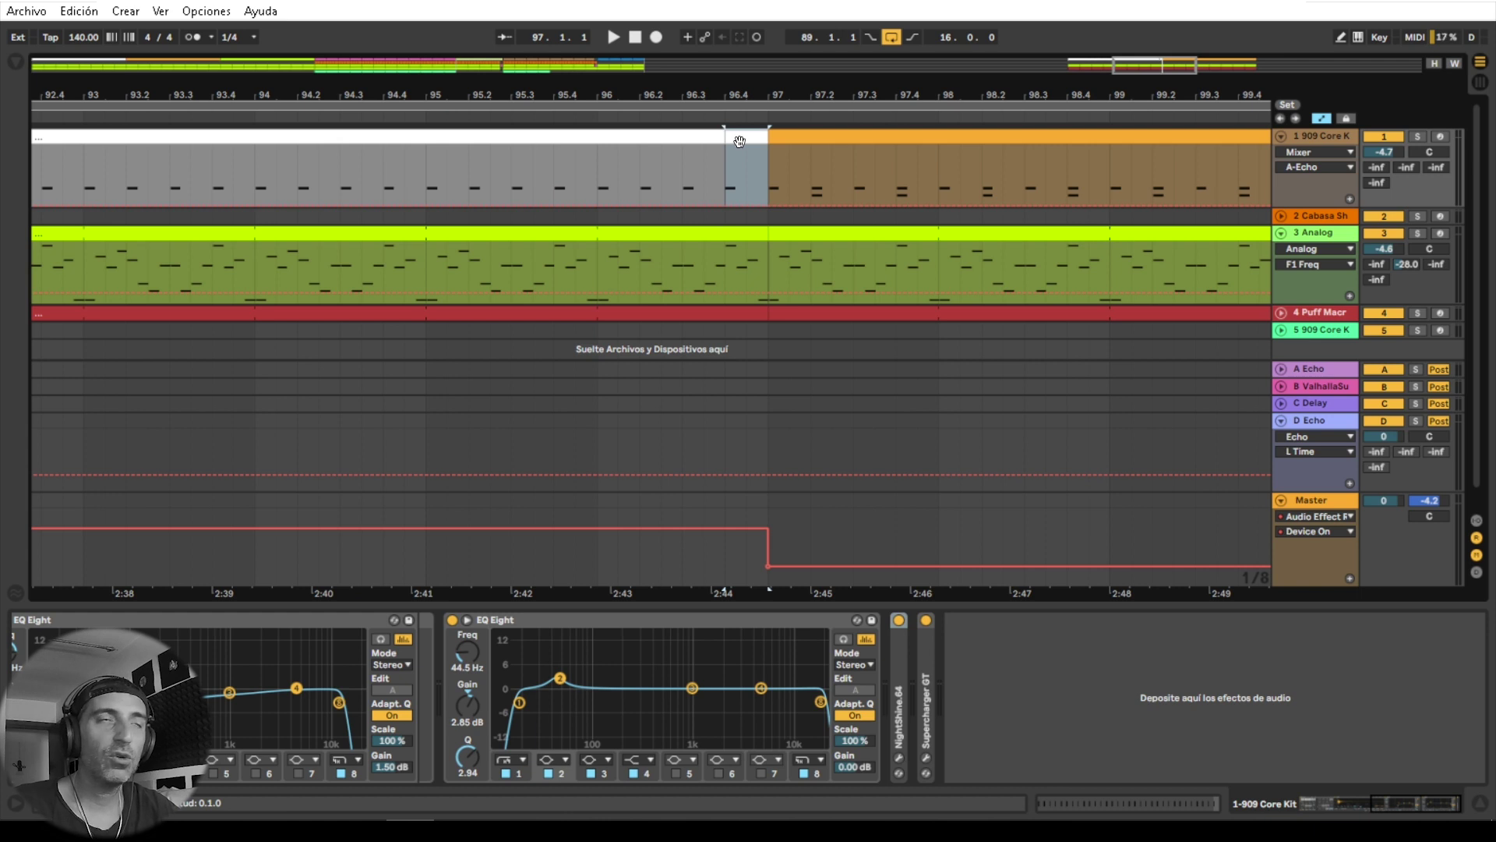
double_click(741, 138)
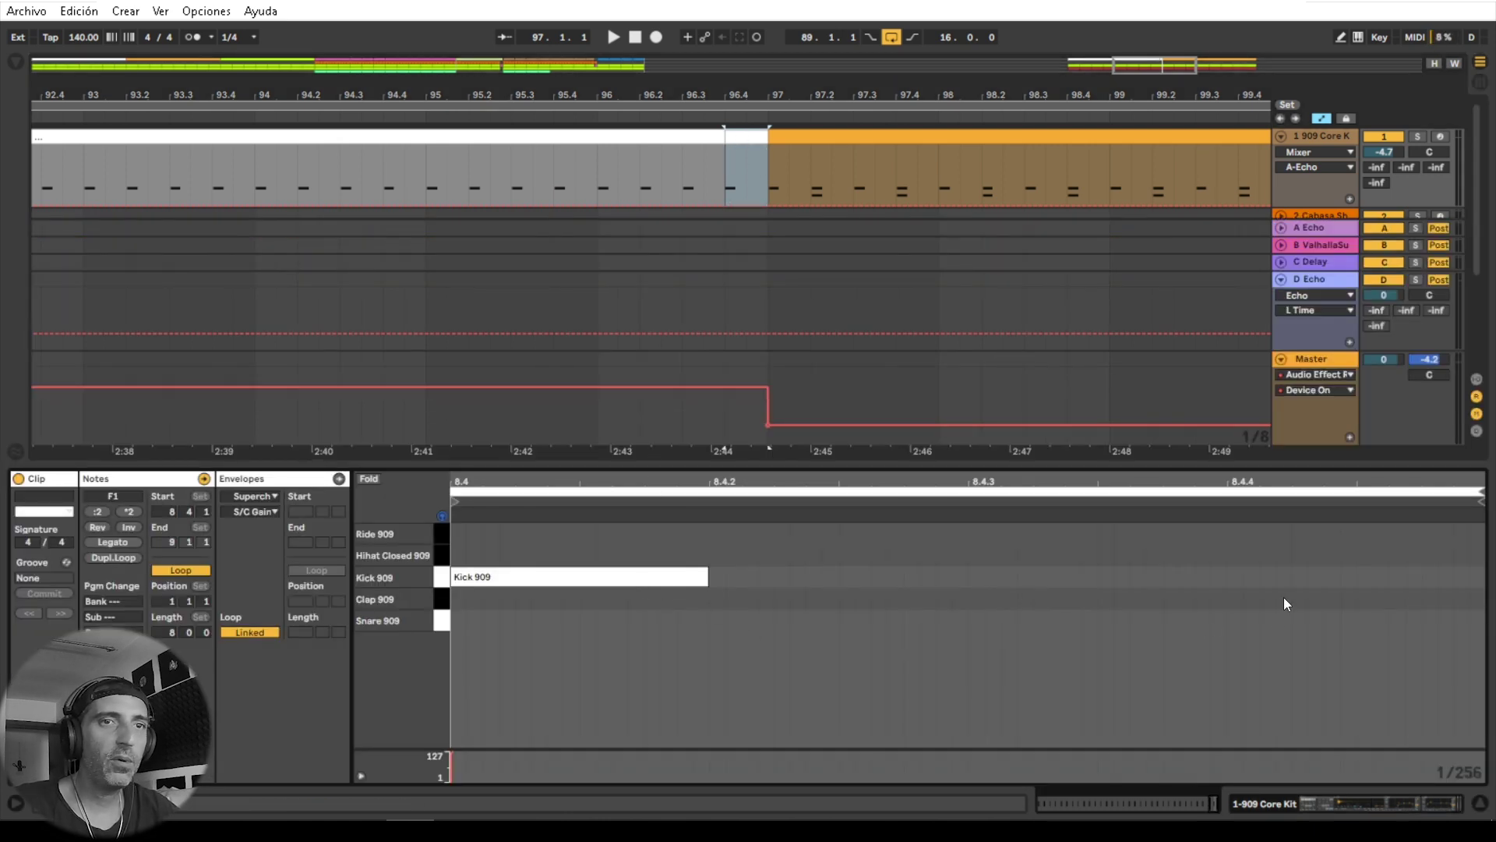
Step: Duplicate the Kick 909 note at 8.4 and shift the copy to 8.4.4, ending at the clip's end
left_click(647, 584)
key("ctrl+d")
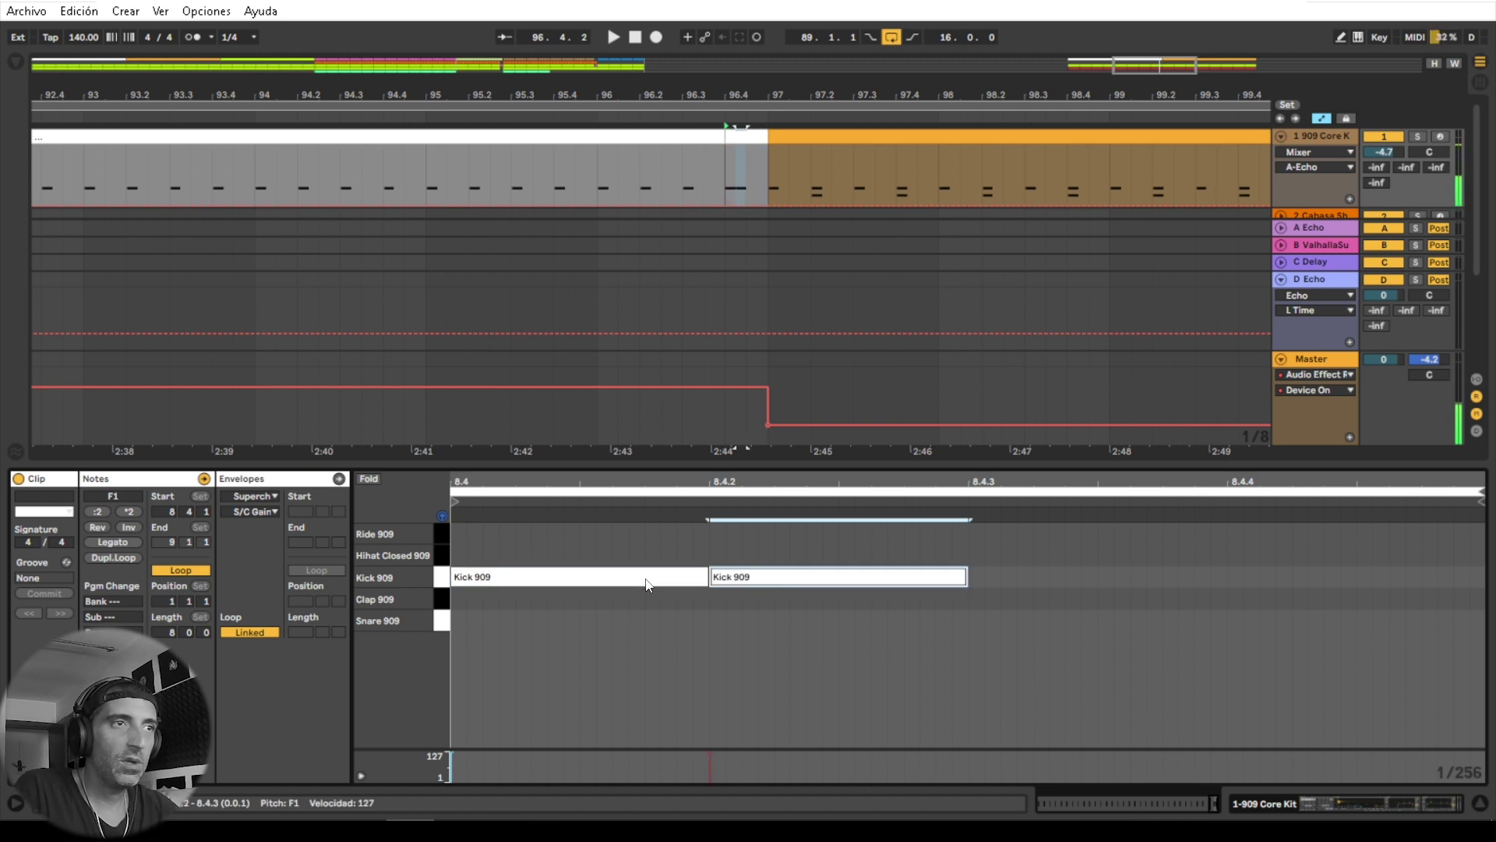
key("Right")
key("Right")
key("Right")
key("Right")
key("Right")
key("Right")
key("Right")
key("Right")
key("Right")
key("Right")
key("Right")
key("Right")
key("Right")
key("Right")
key("Right")
key("Right")
key("Right")
key("Right")
key("Right")
key("Right")
key("Right")
key("Right")
key("Right")
key("Right")
key("Right")
key("Right")
key("Right")
key("Right")
key("Right")
key("Right")
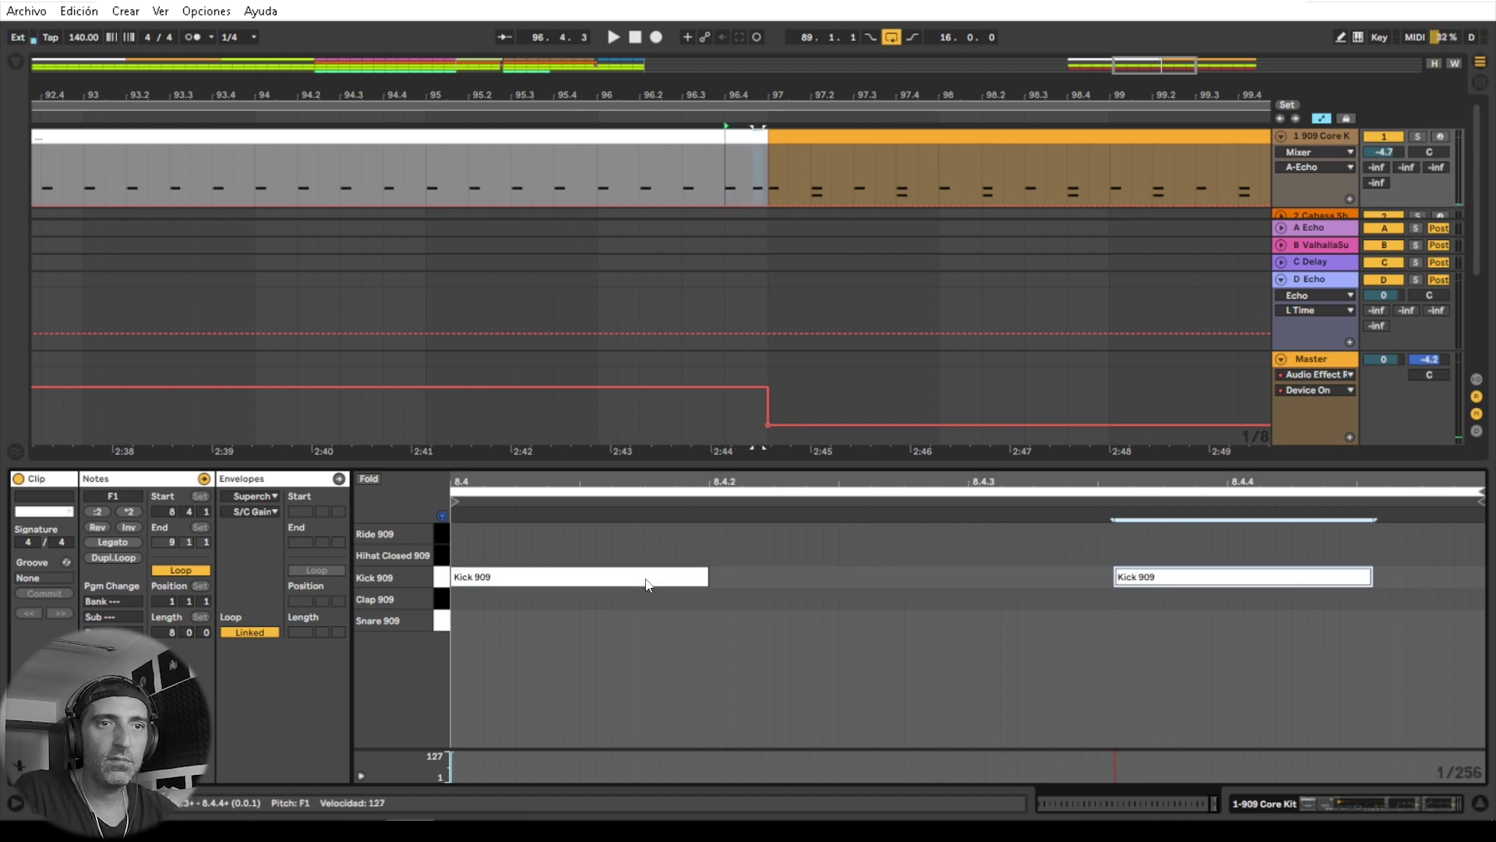
key("Right")
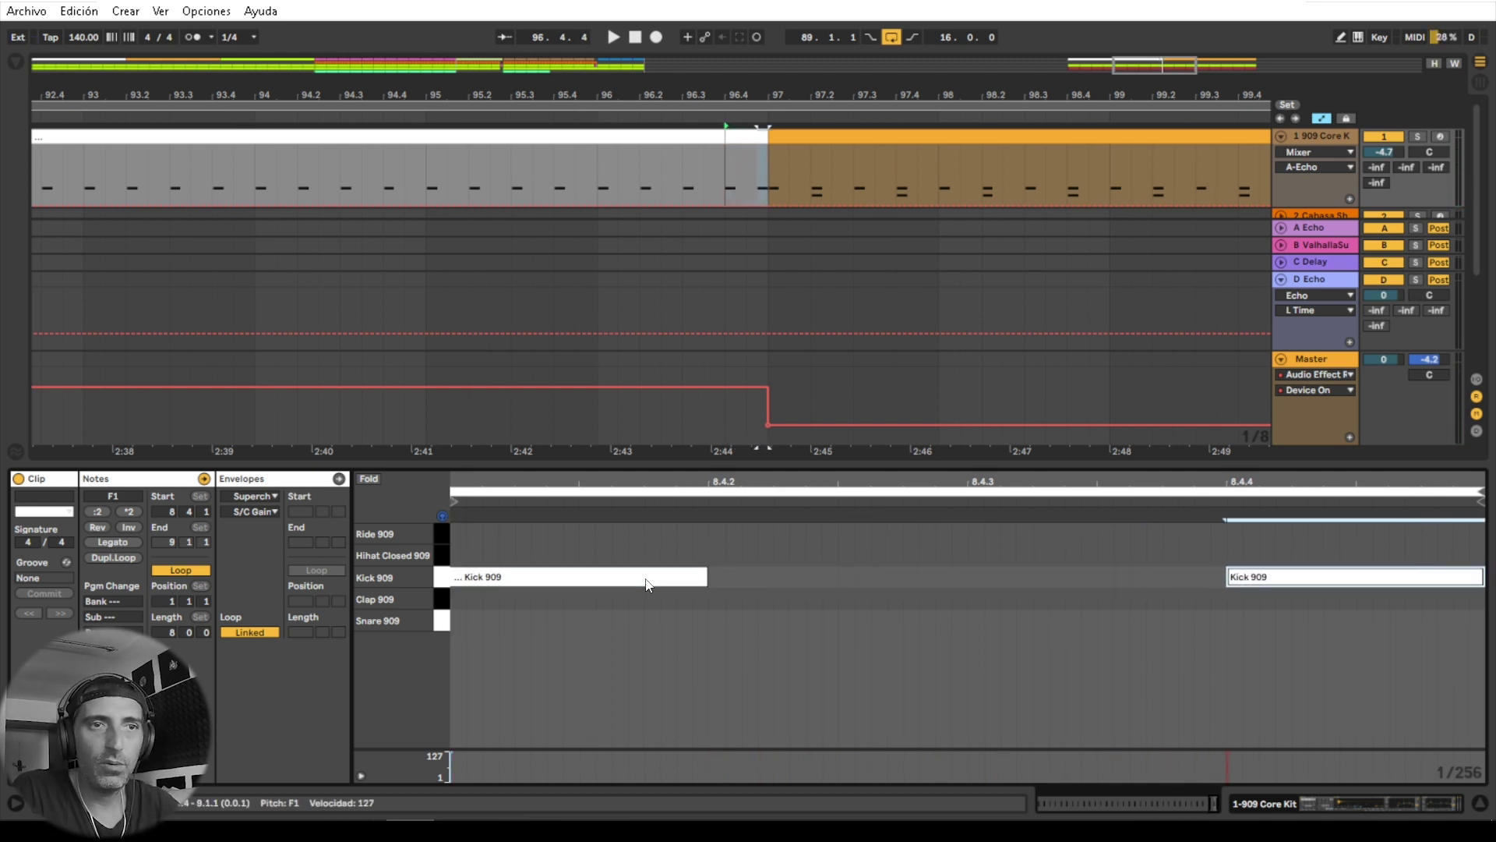
Step: Play the transition with the added kick note and collapse the note editor to show all the tracks
key("space")
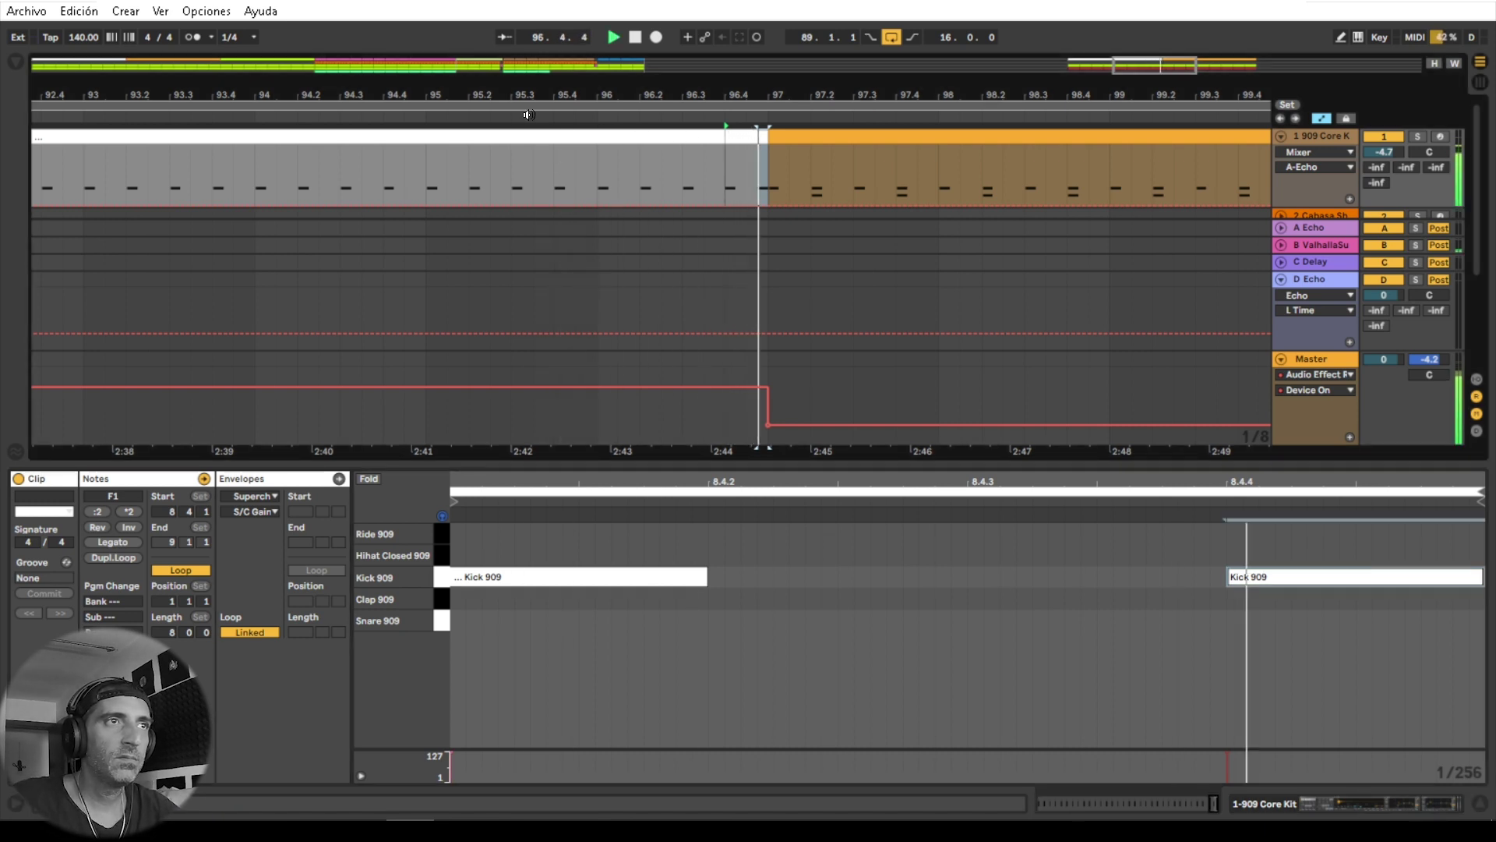
left_click_drag(743, 90, 667, 91)
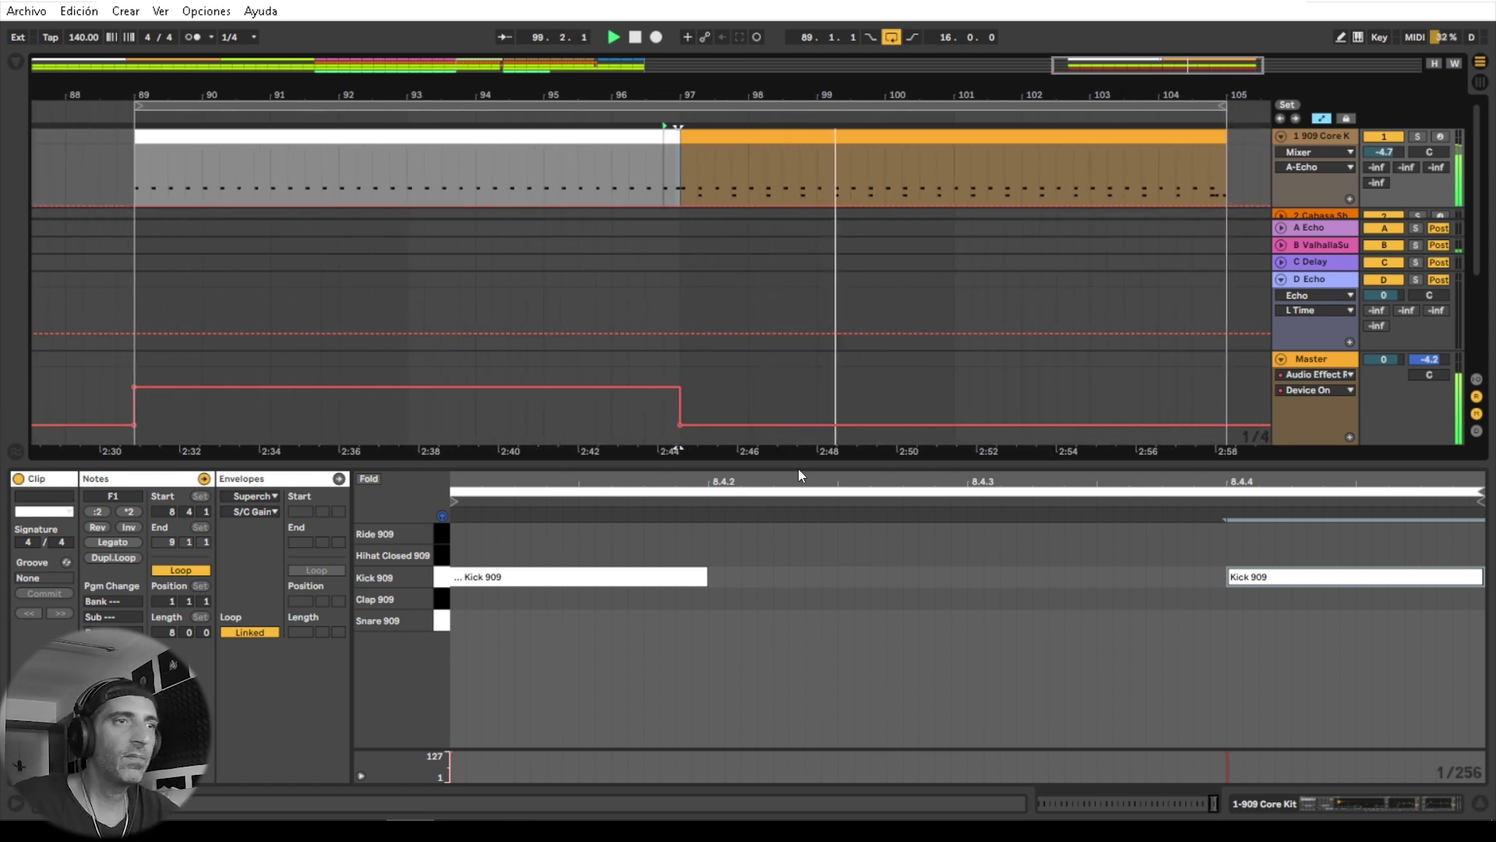
left_click_drag(798, 467, 792, 670)
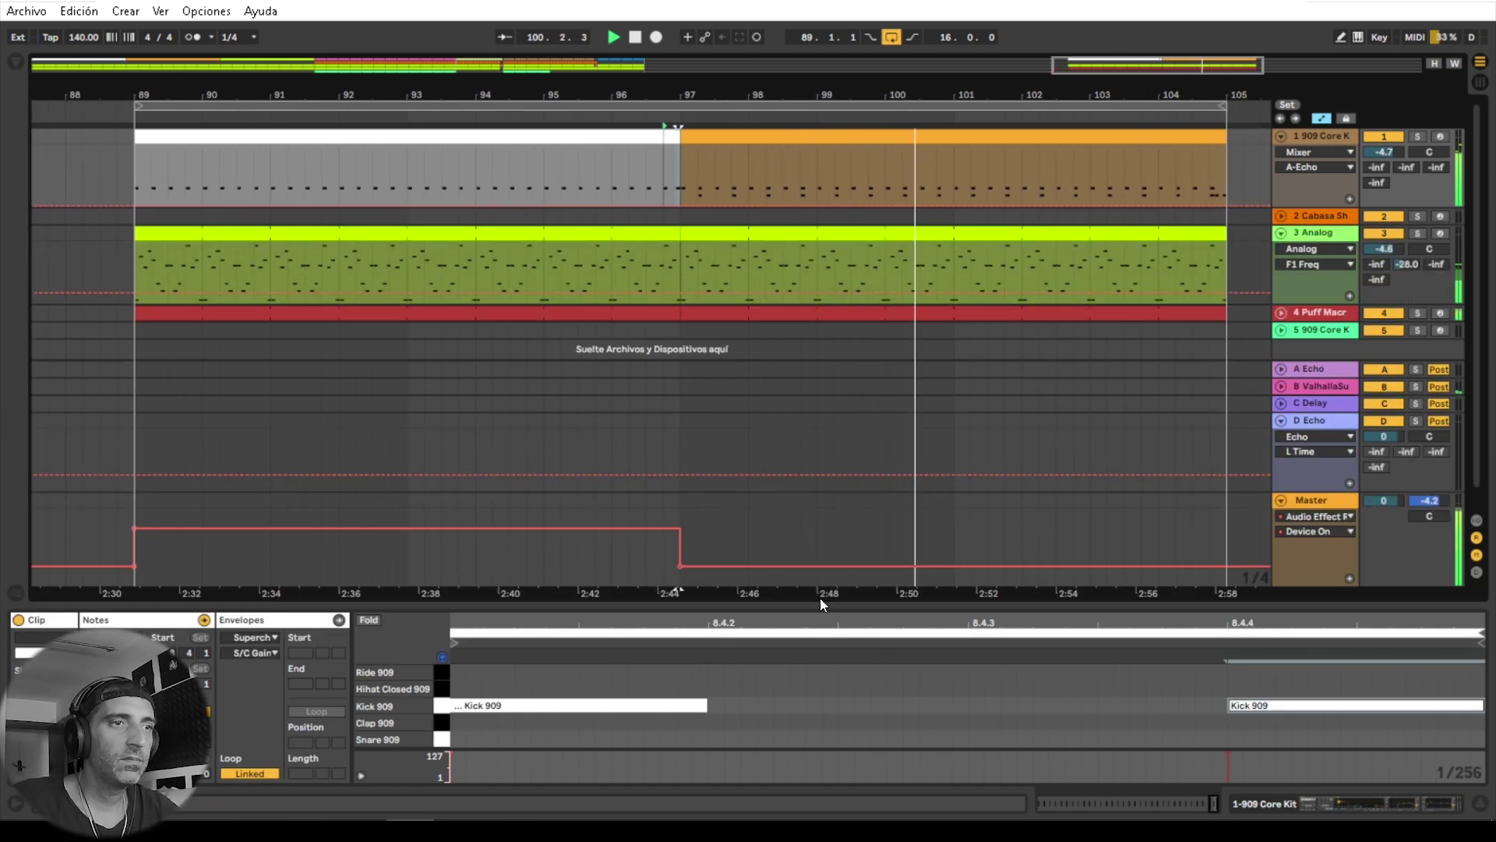
left_click_drag(820, 606, 814, 725)
left_click_drag(653, 85, 432, 110)
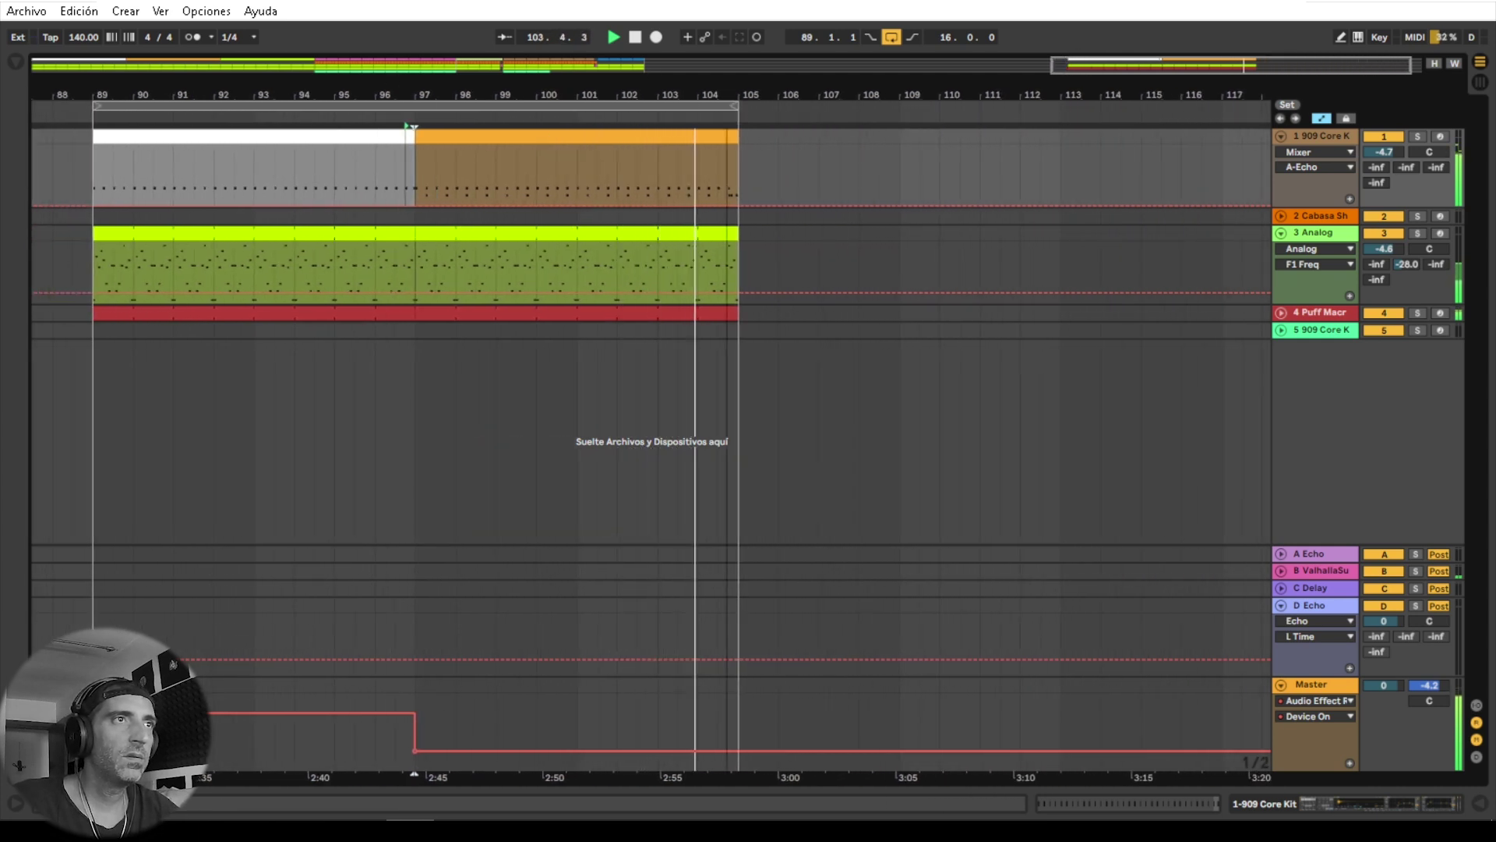
Step: Place the lime 909 Core Kit clip from the Session view at bar 105 on the 909 Core Kit track
left_click_drag(741, 96, 729, 92)
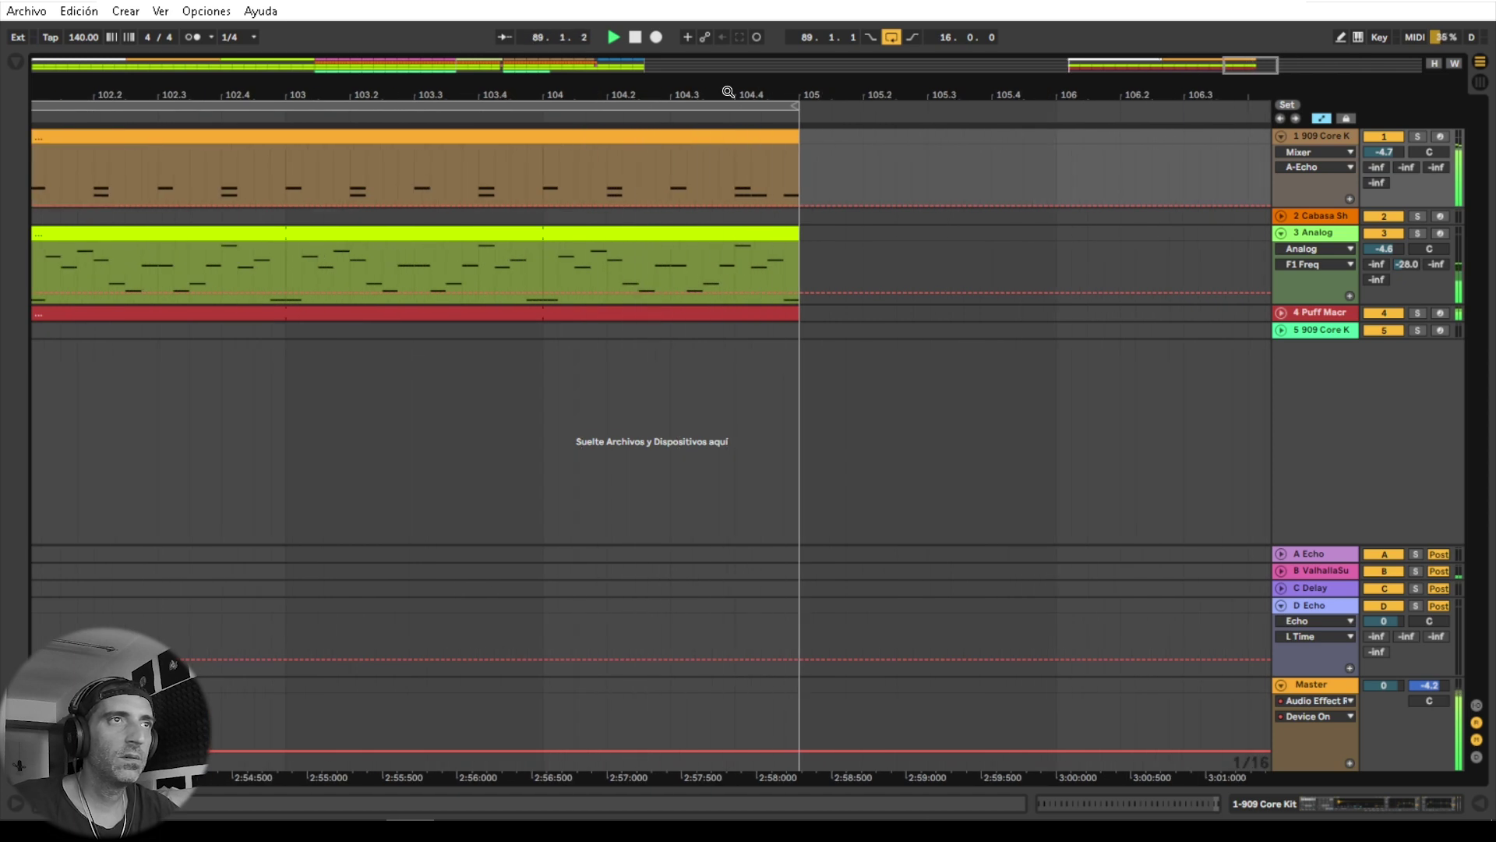
left_click(1477, 83)
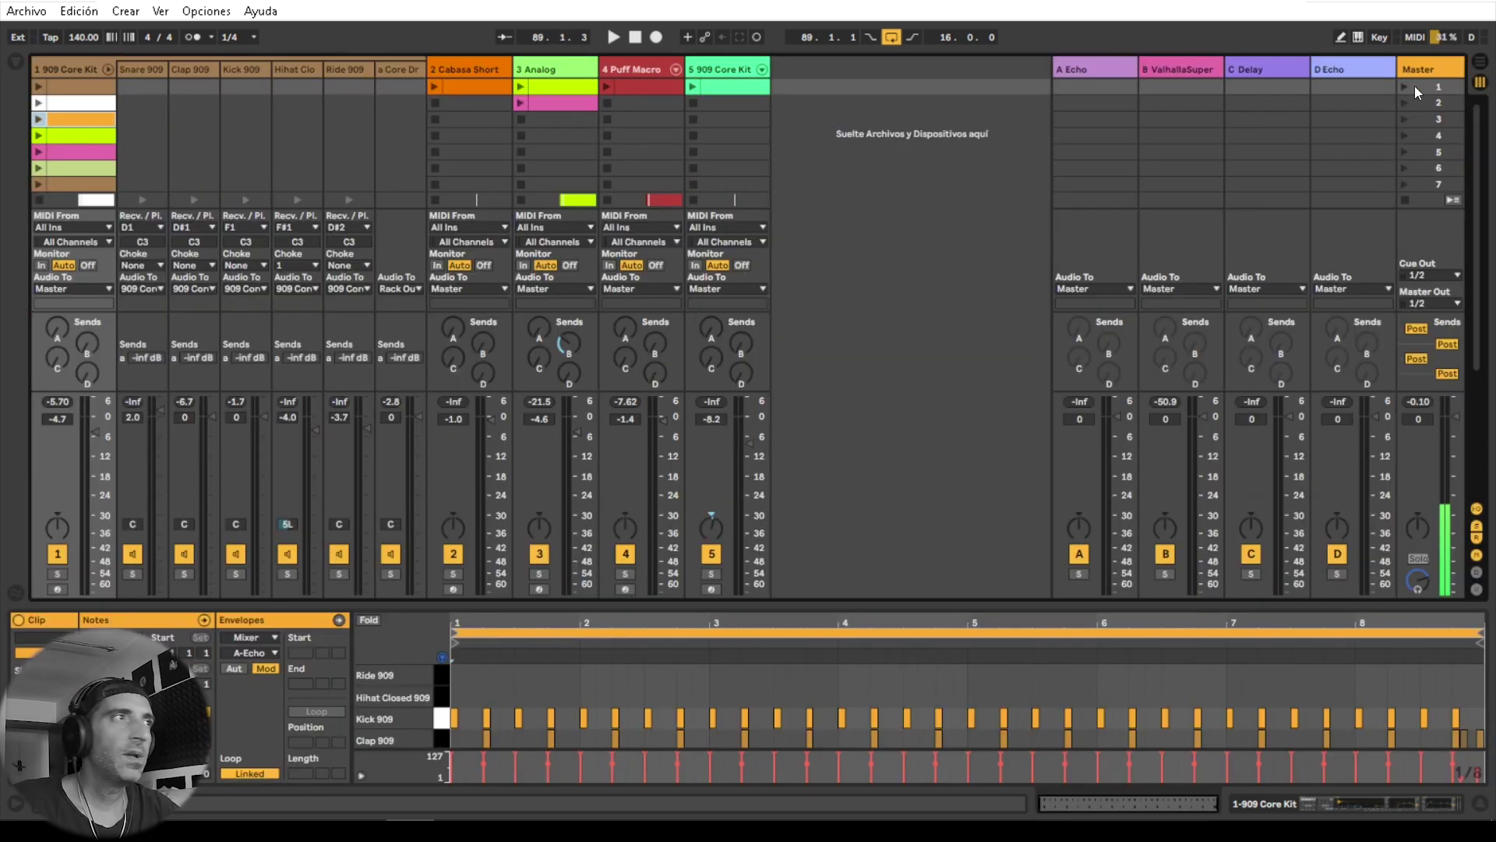
left_click(83, 137)
key("Tab")
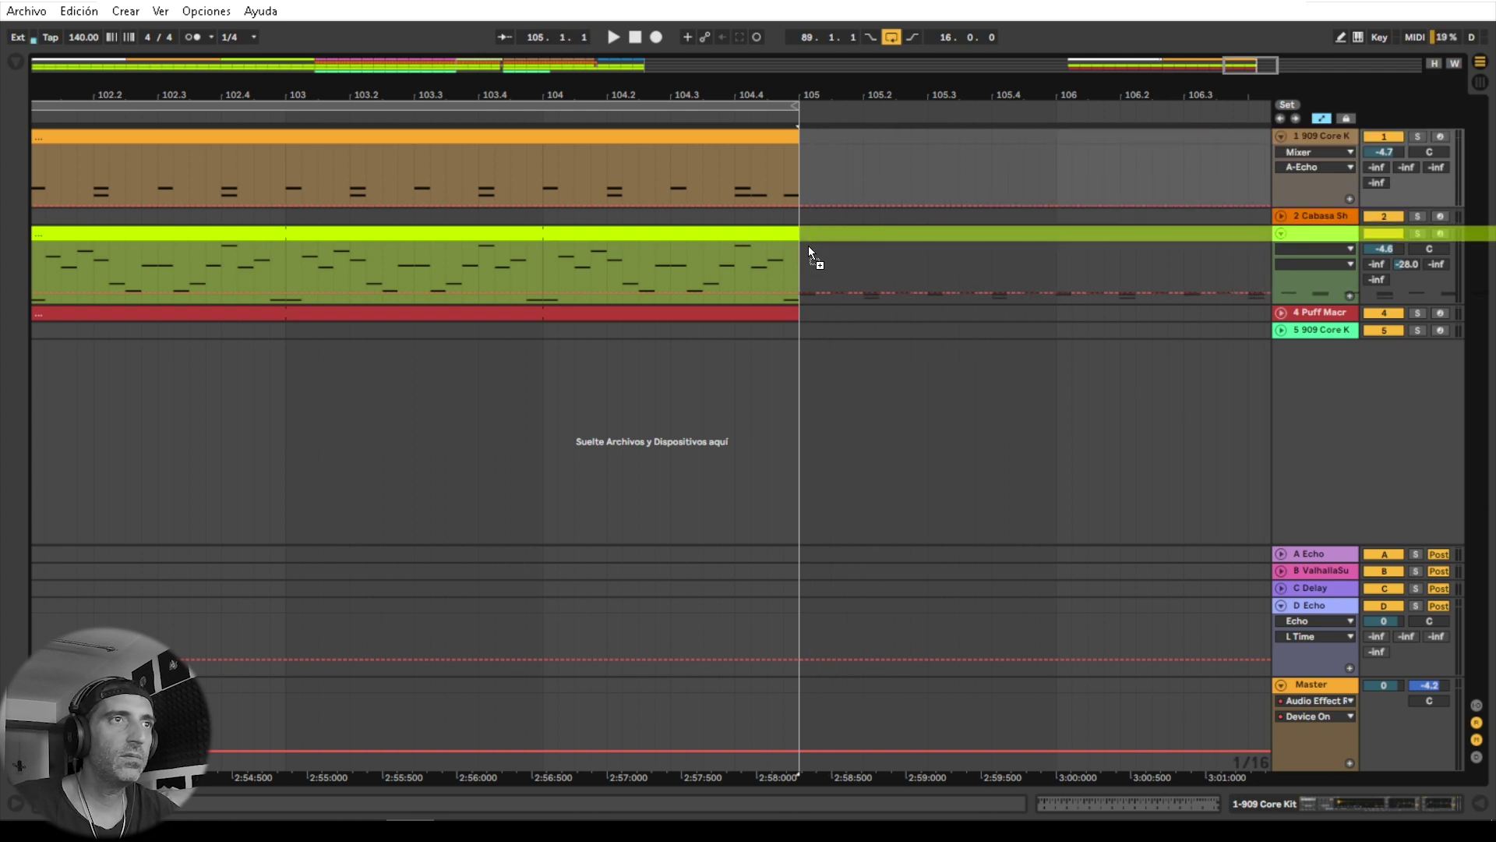
left_click_drag(809, 248, 806, 159)
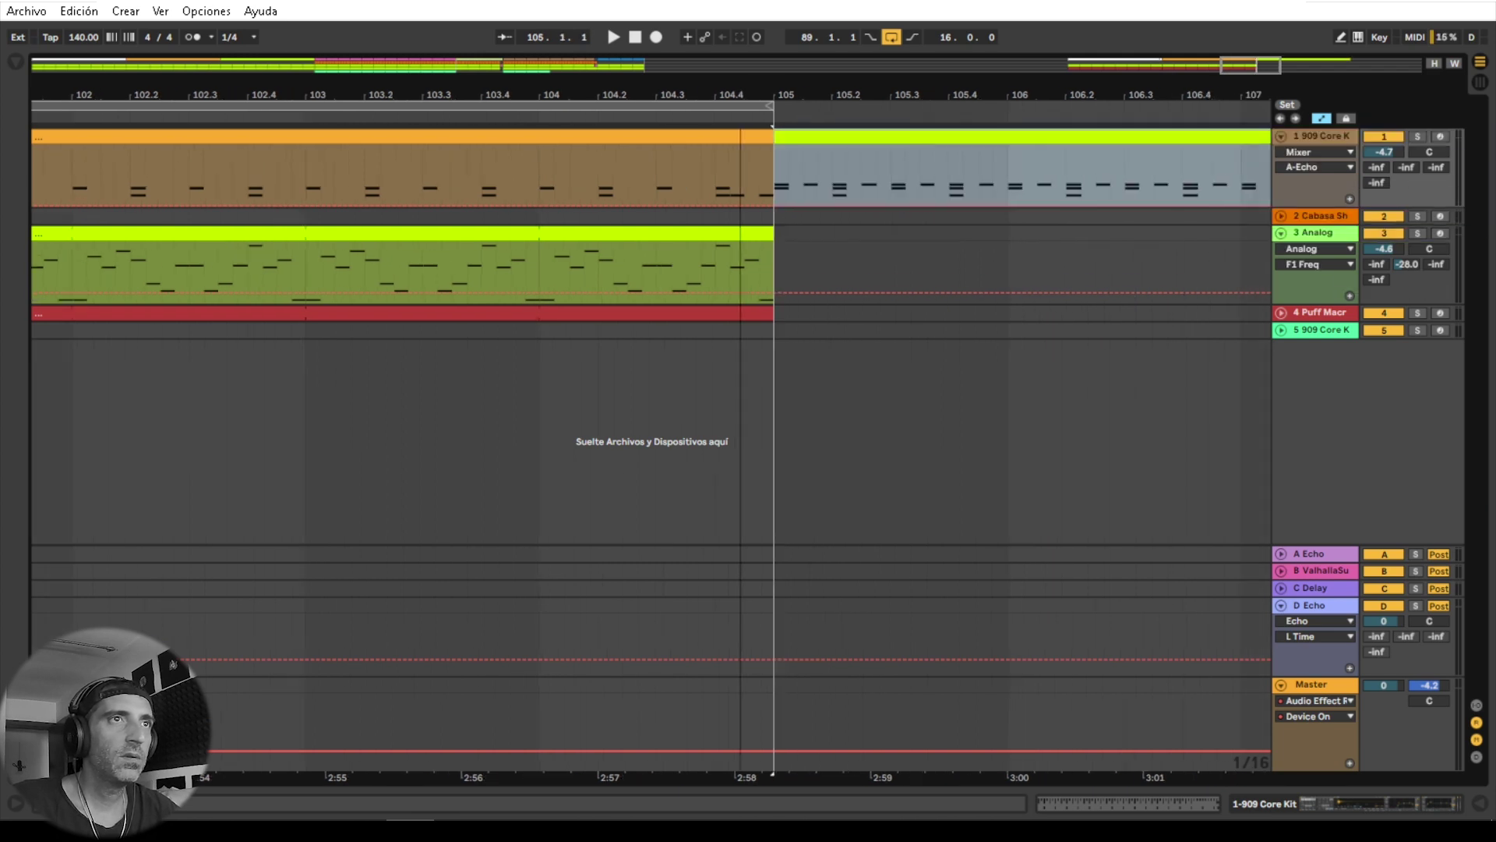
Step: Extend the loop to bar 113 to cover the lime 909 Core Kit clip
mouse_move(770, 91)
left_mouse_down()
mouse_move(708, 91)
mouse_move(797, 92)
left_mouse_up()
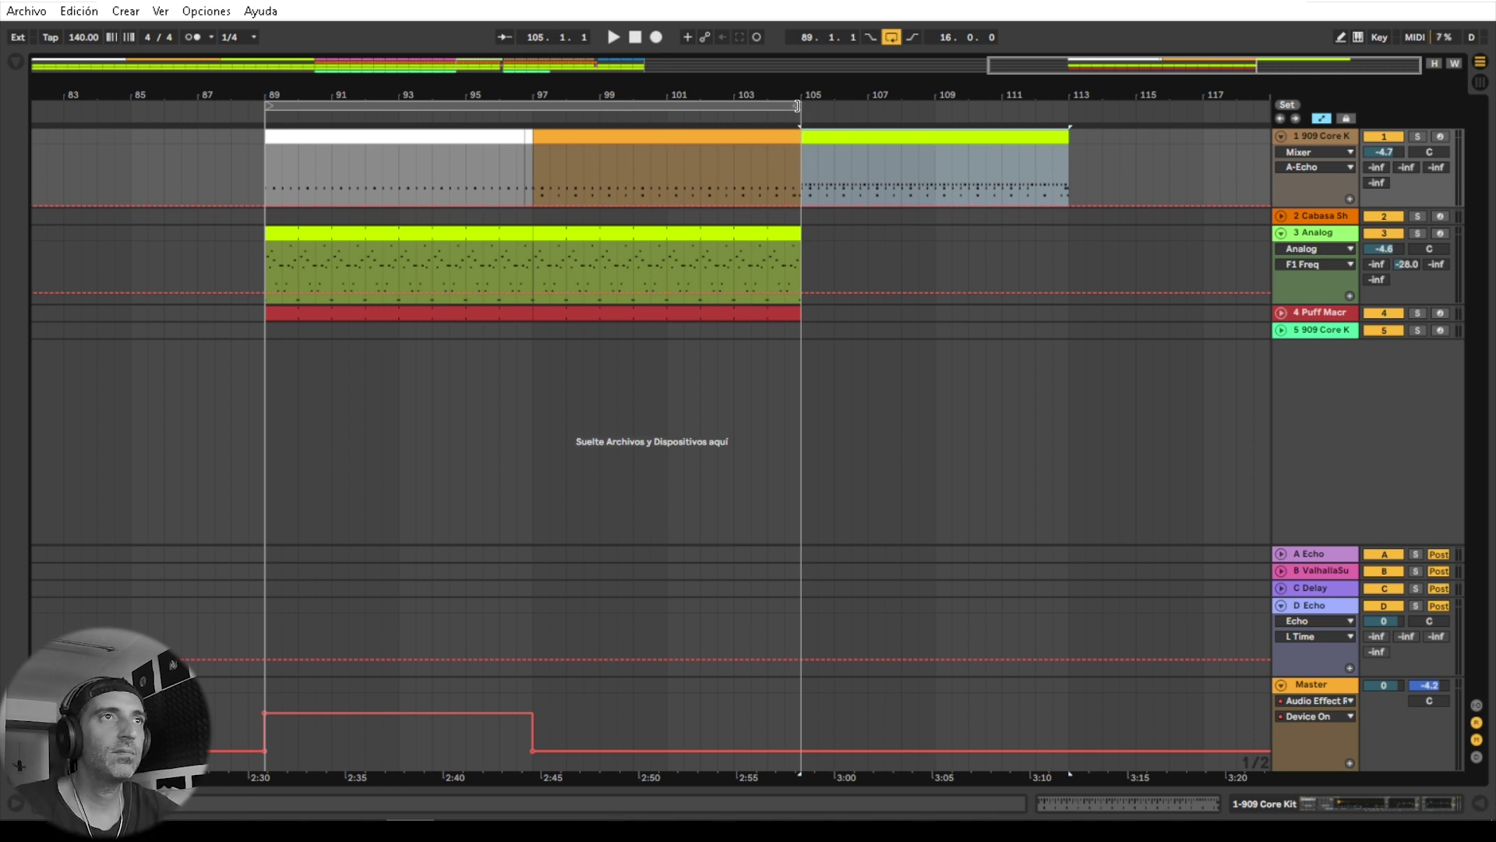
left_click_drag(797, 106, 1069, 106)
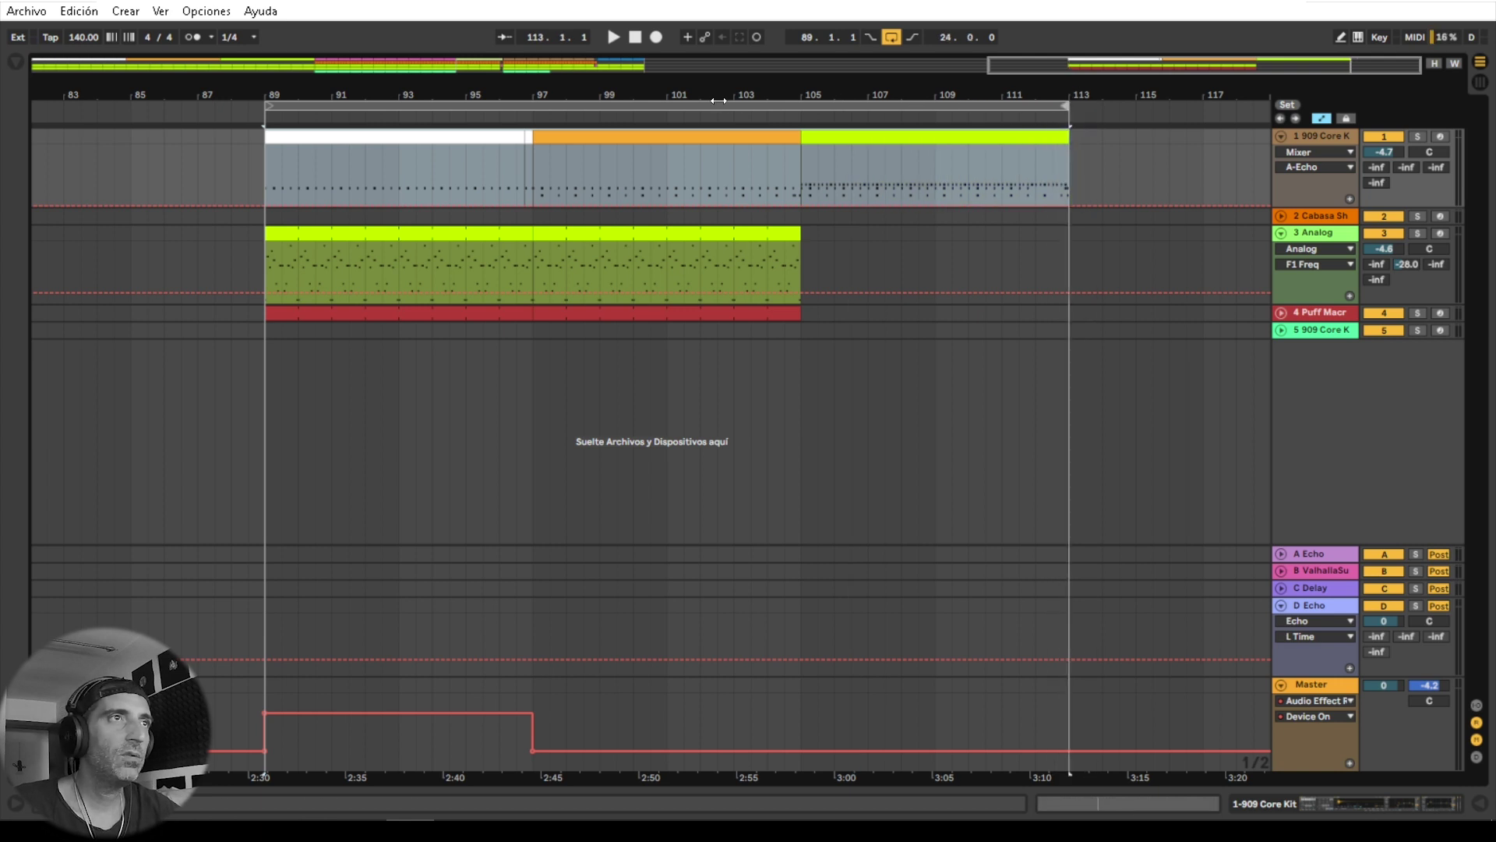
left_click_drag(717, 95, 717, 71)
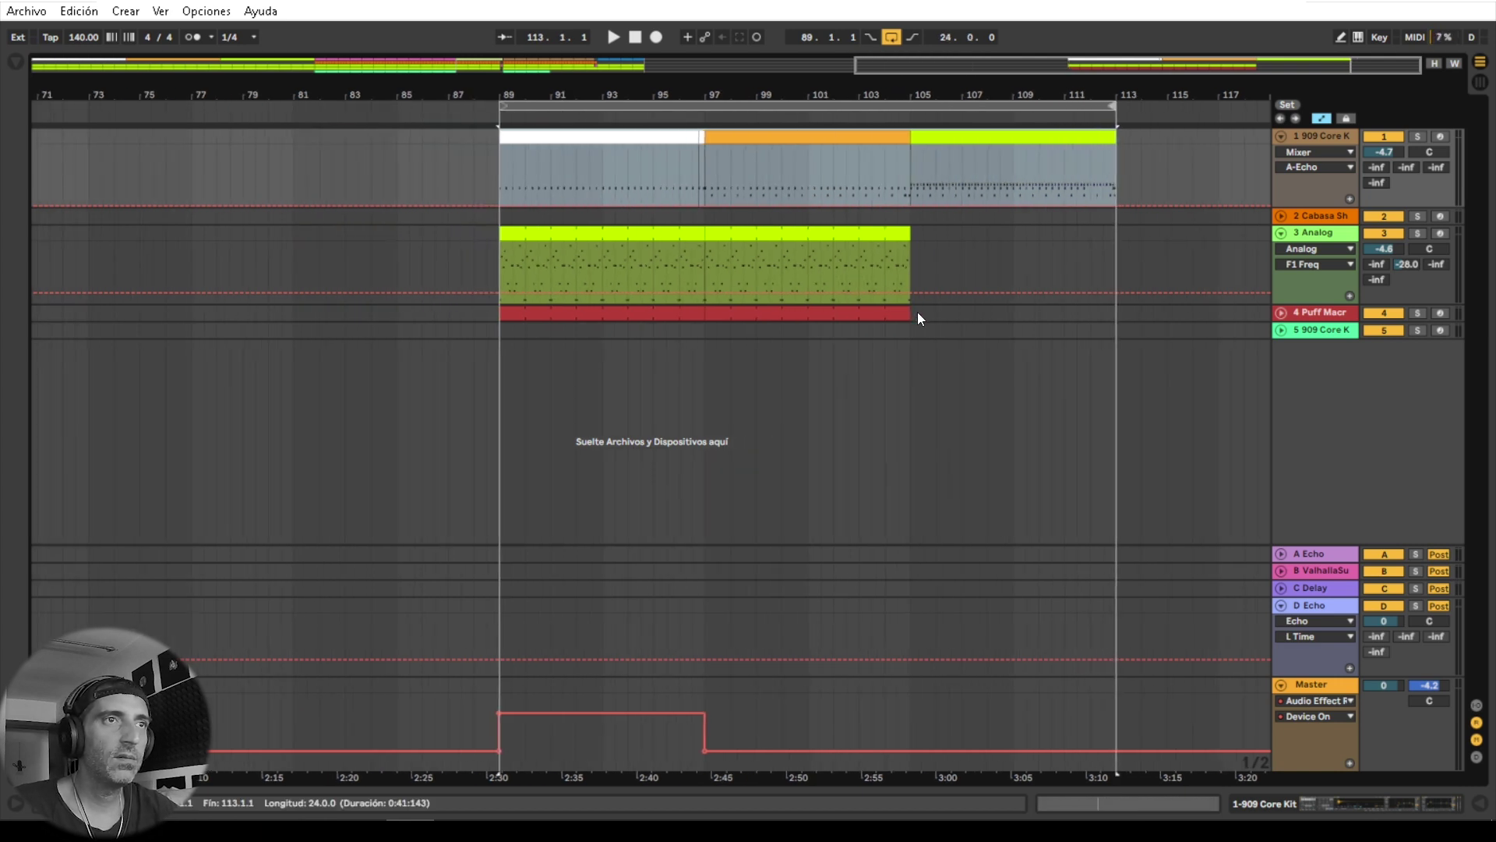
Step: Extend the Analog and Puff Macro clips that start at bar 97 to bar 149
left_click_drag(918, 315, 714, 232)
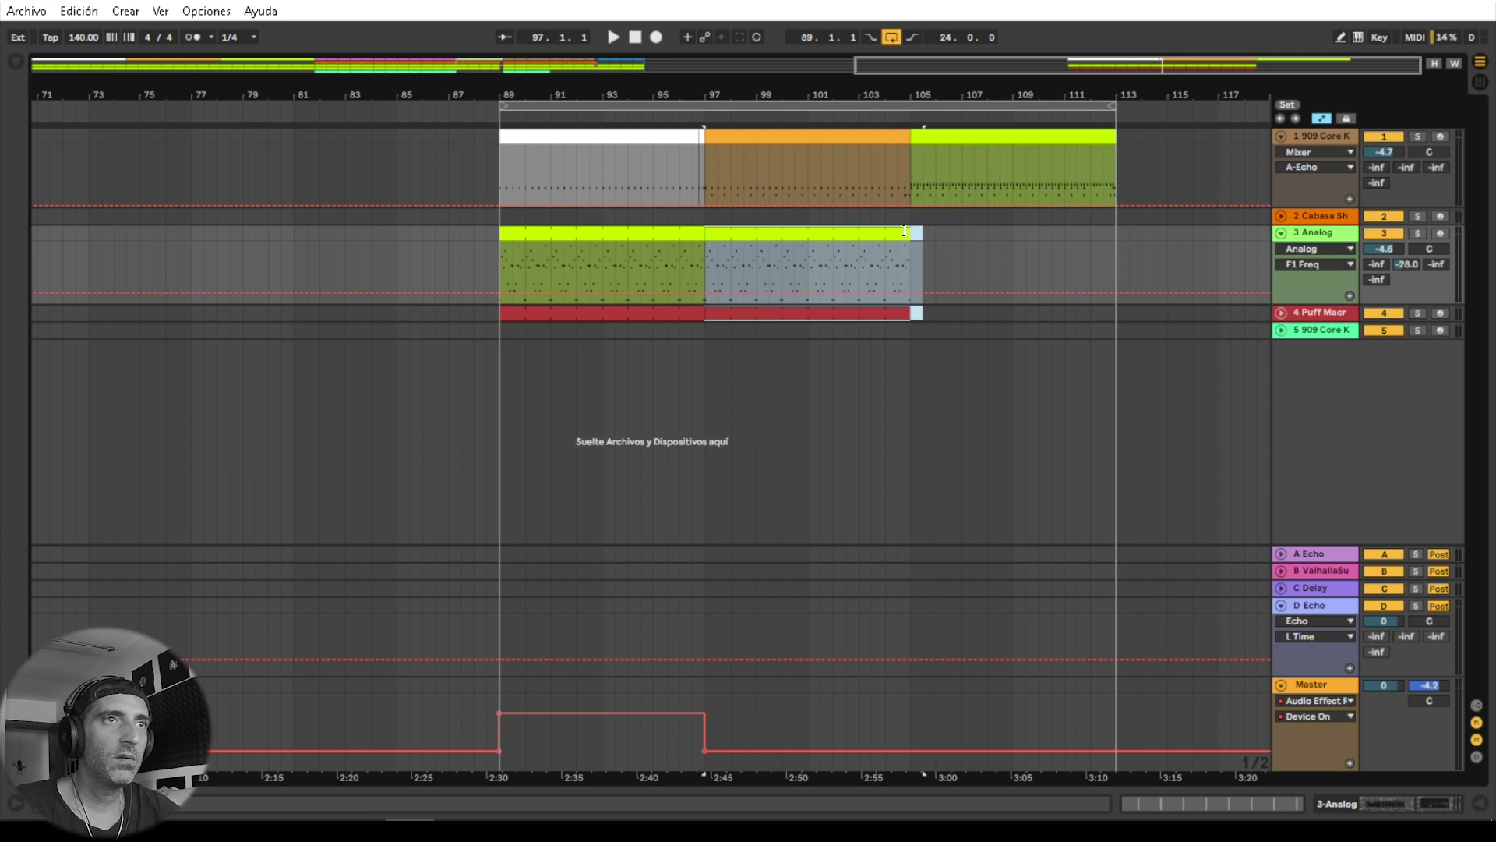
left_click_drag(908, 232, 1487, 259)
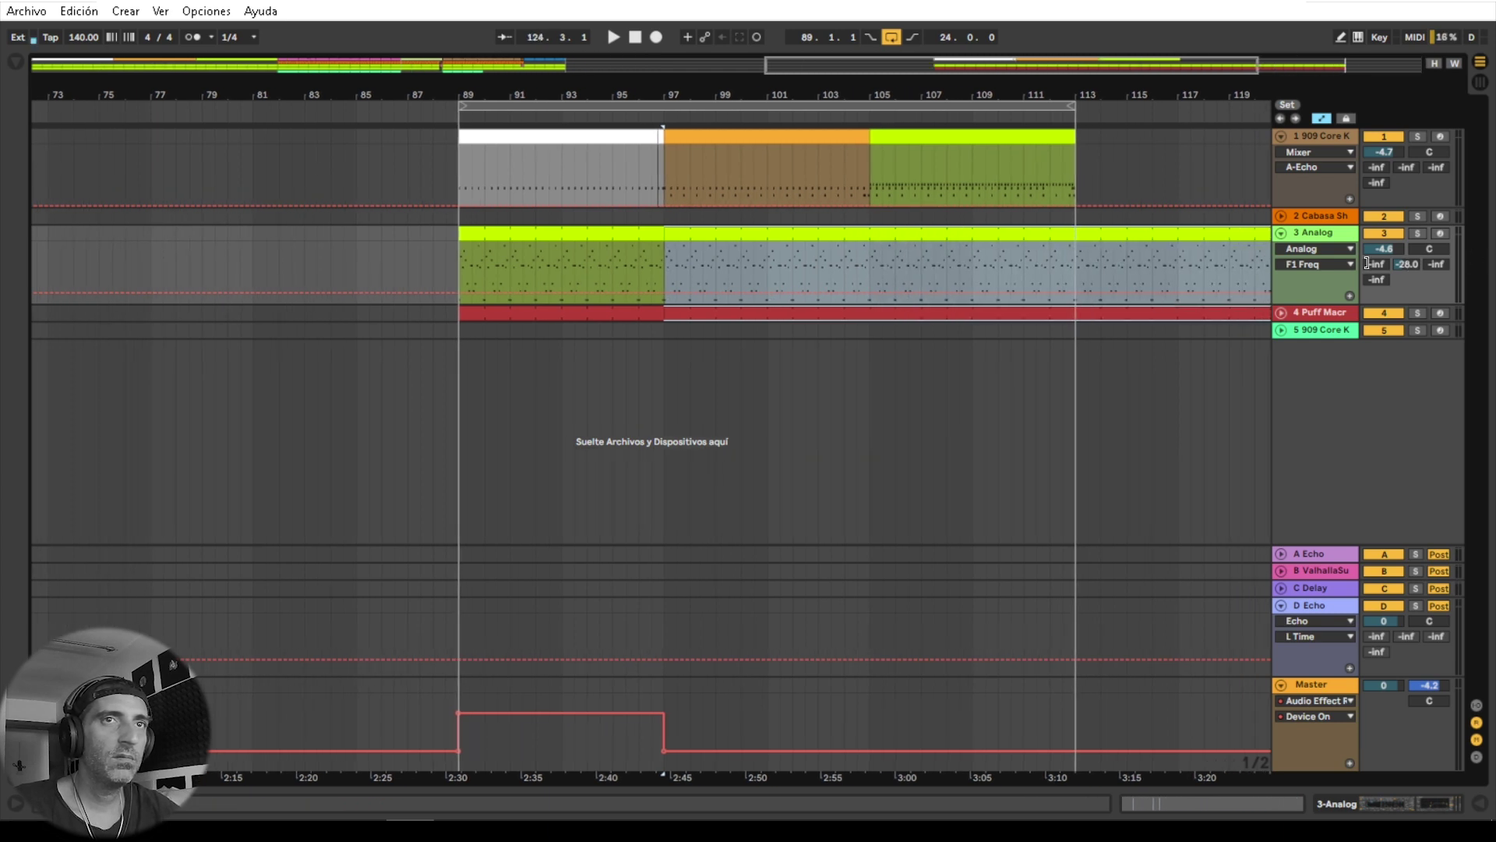
left_click_drag(1367, 264, 1176, 251)
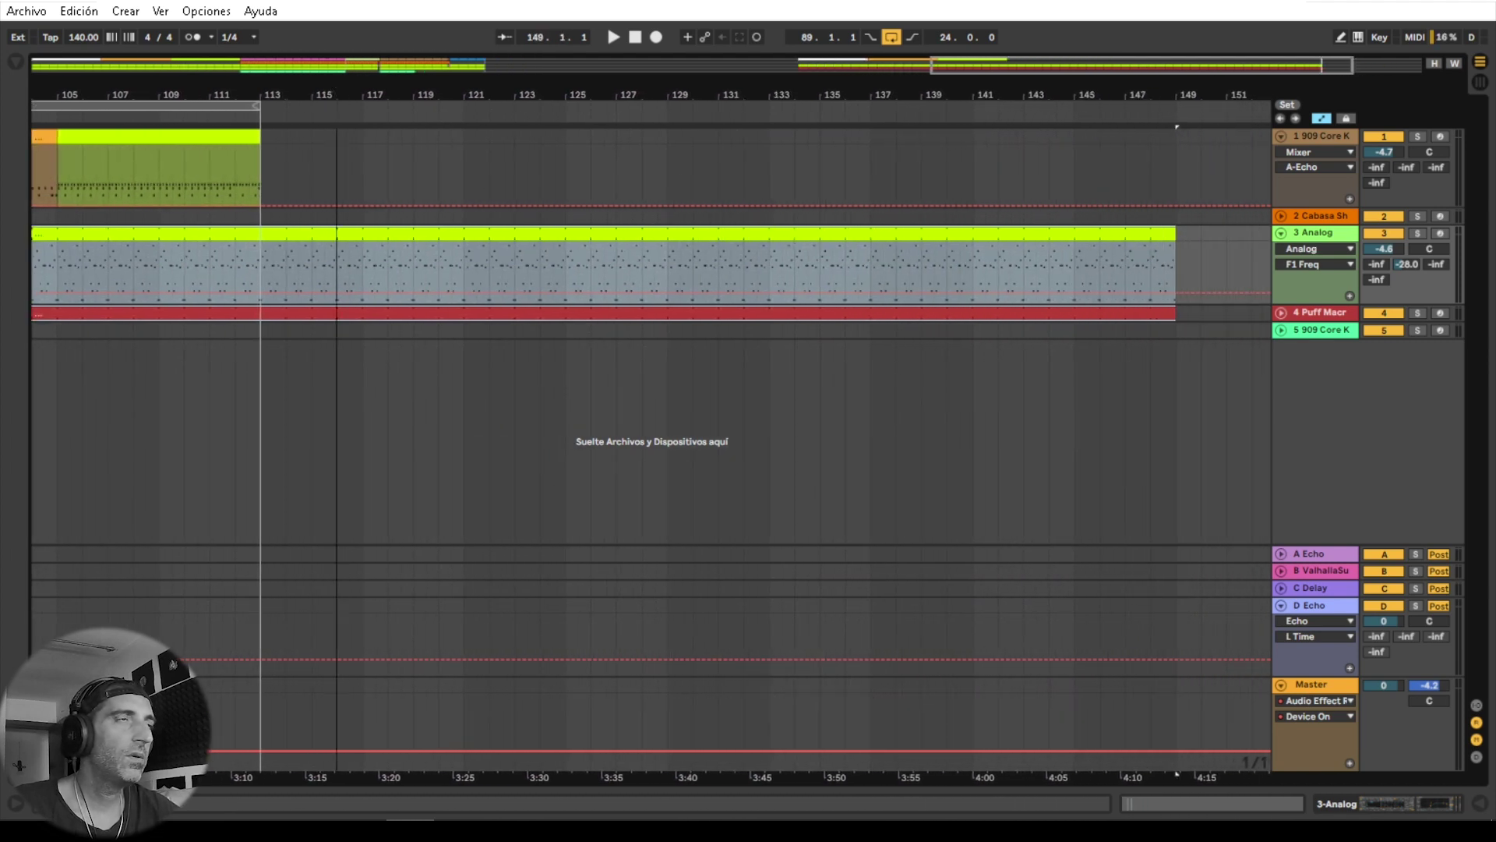
Step: Play the looped arrangement between bars 89 and 113
key("minus")
left_click(541, 119)
left_click_drag(559, 96, 613, 95)
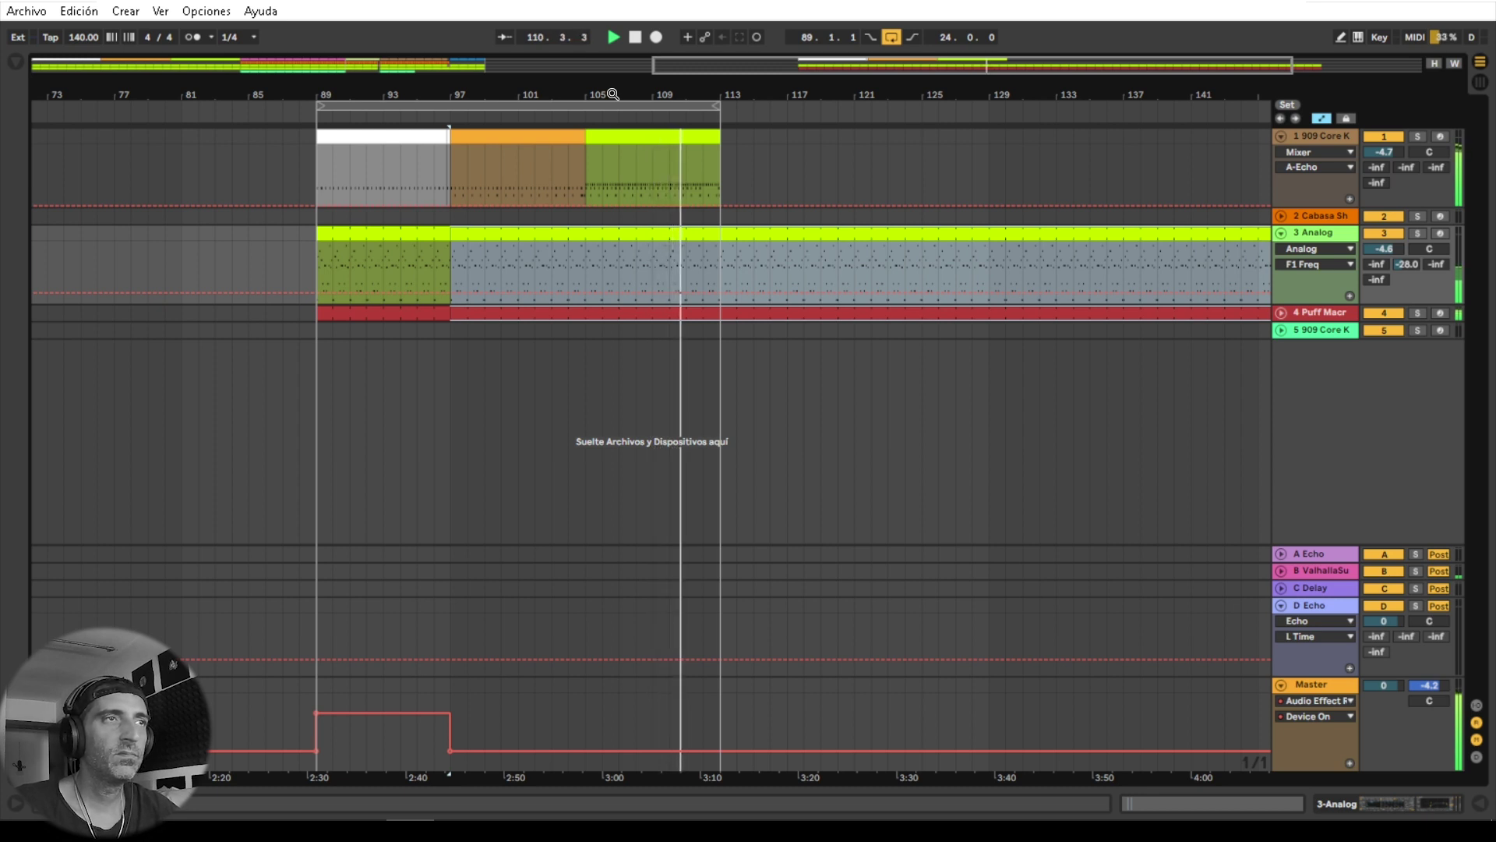
Step: Stop playback and examine the notes of the lime 909 Core Kit clip at bar 105
left_click(668, 103)
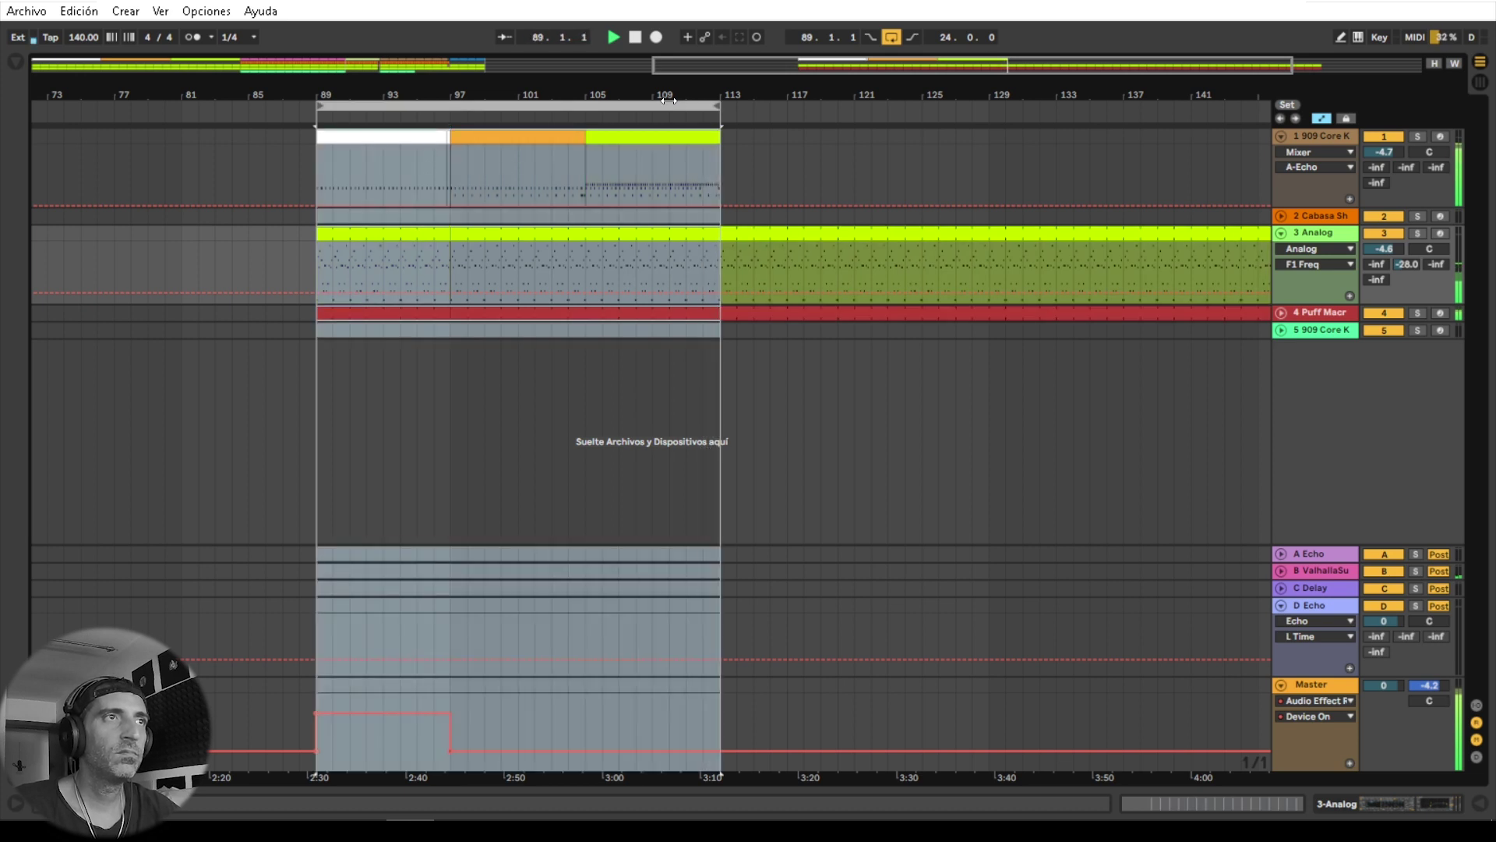
key("space")
left_click(704, 165)
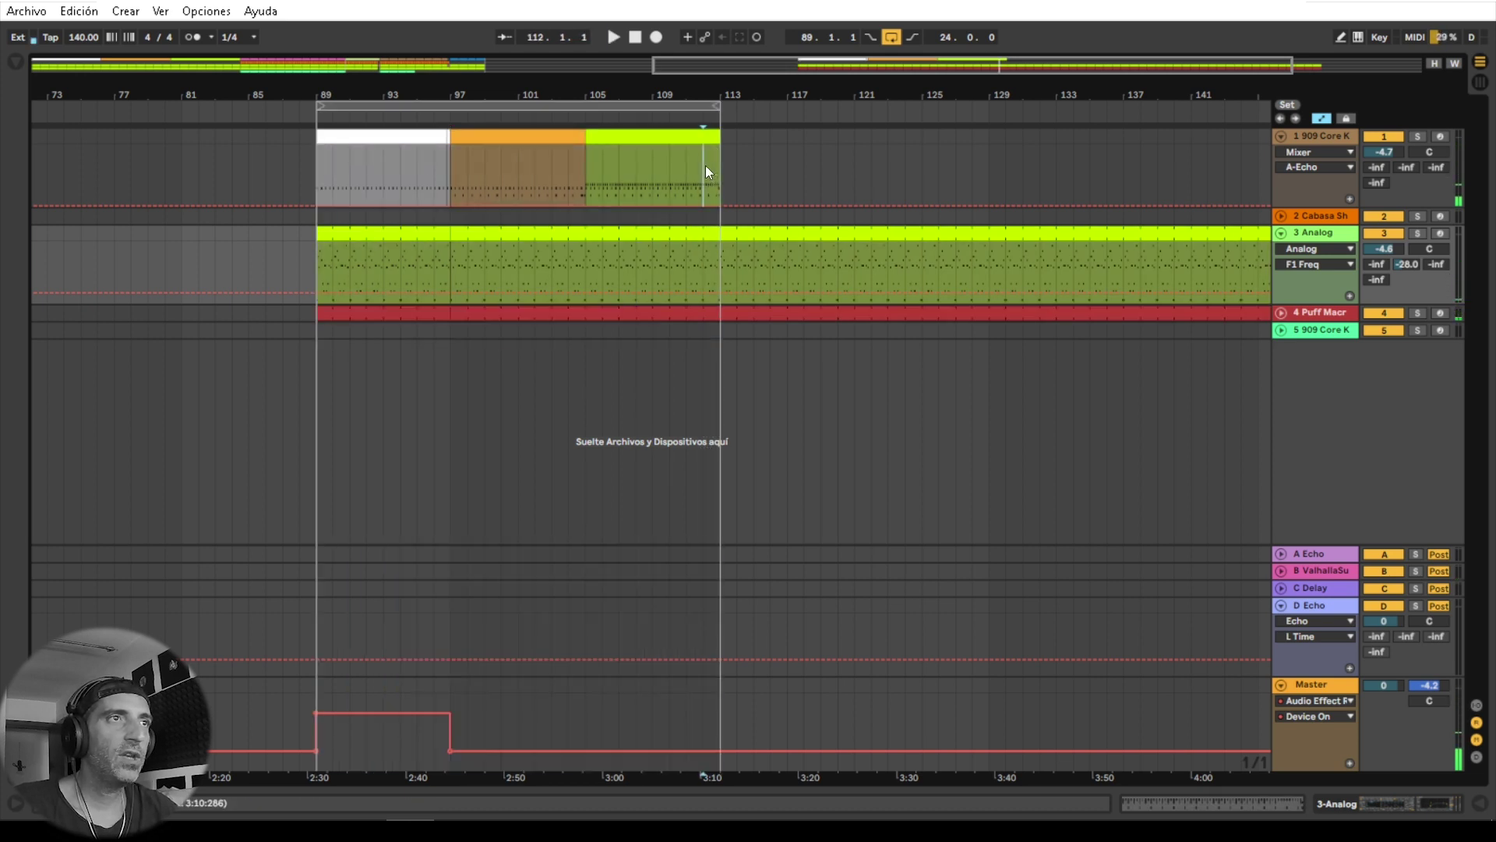
double_click(701, 135)
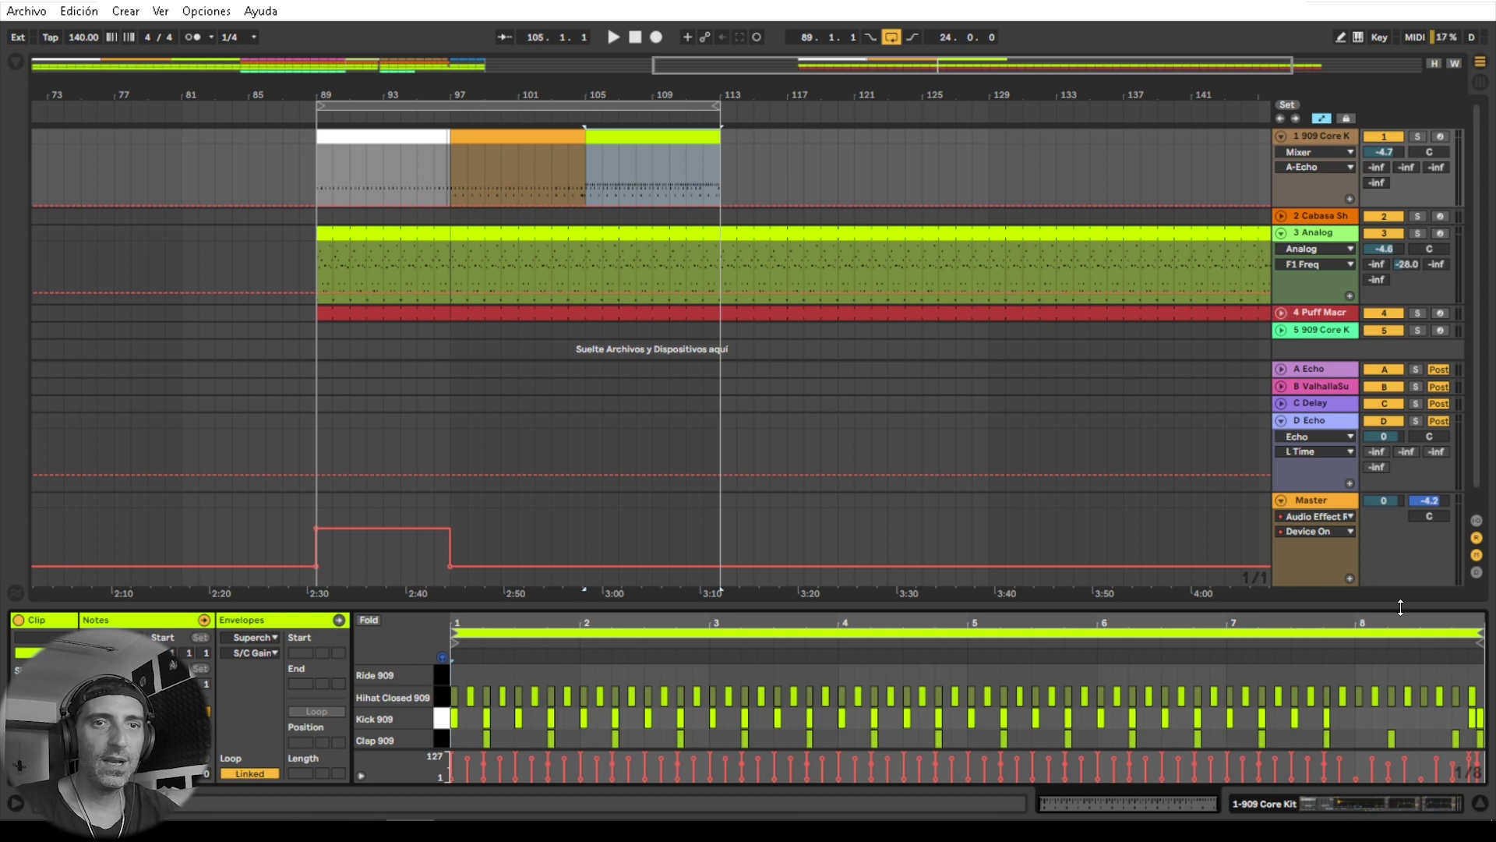
left_click_drag(1401, 607, 1395, 357)
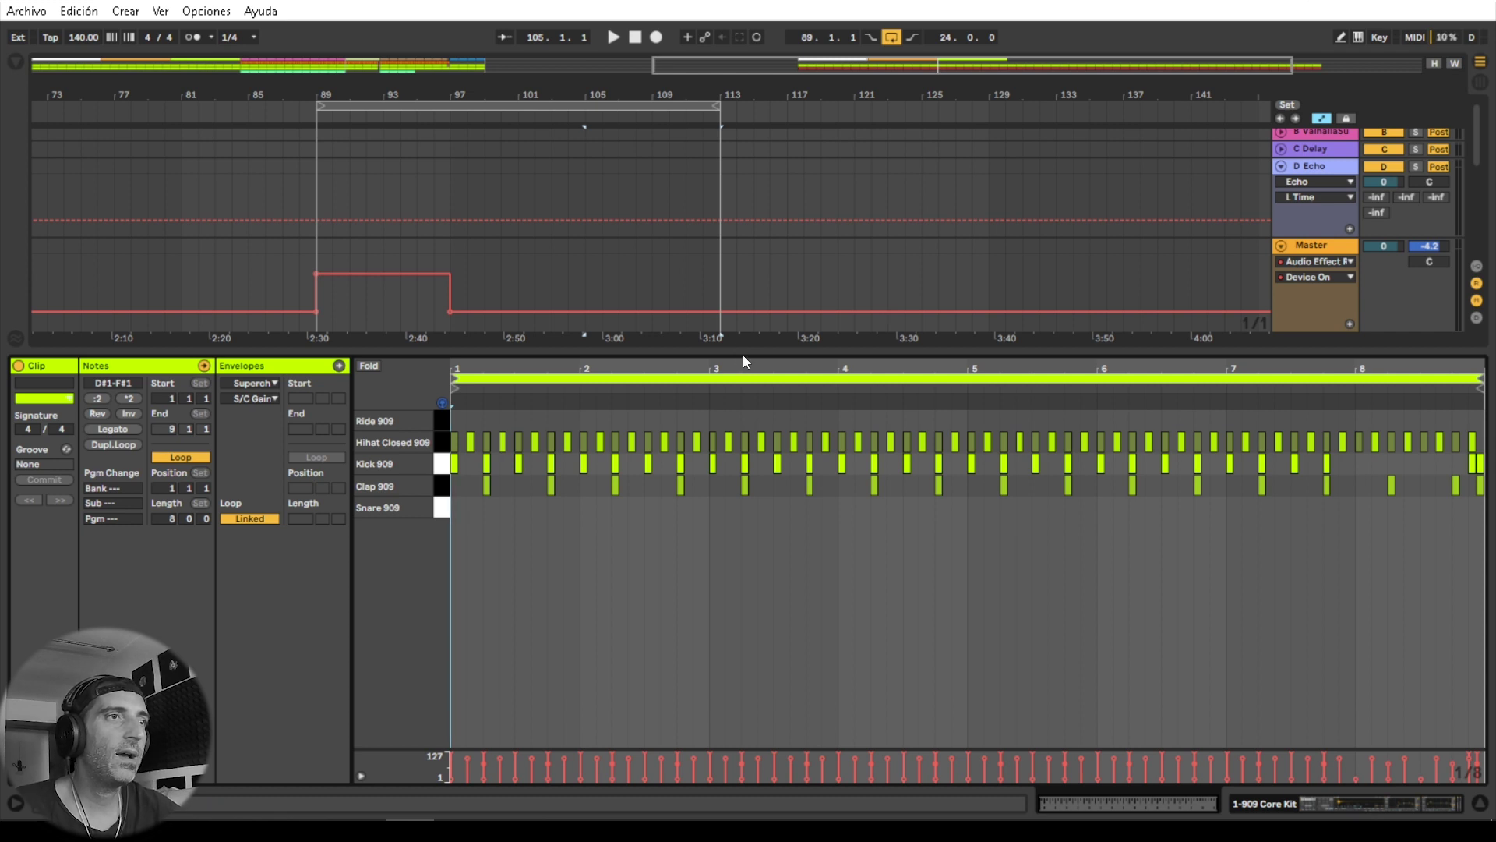
left_click_drag(741, 354, 742, 602)
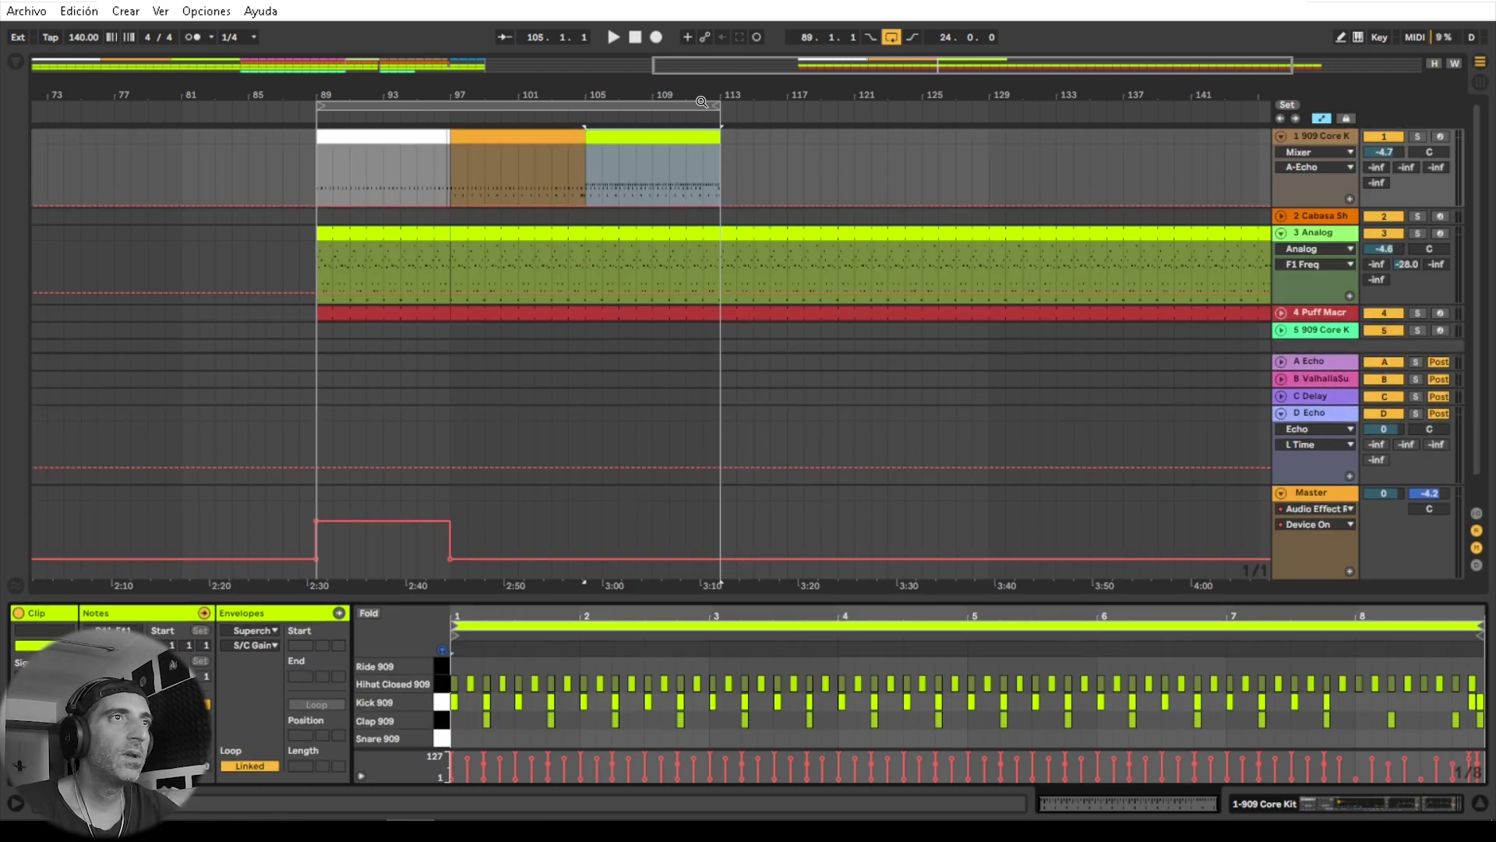
Step: Place the pink 909 Core Kit clip from the Session view at bar 113 on the first 909 Core Kit track
left_click(1477, 81)
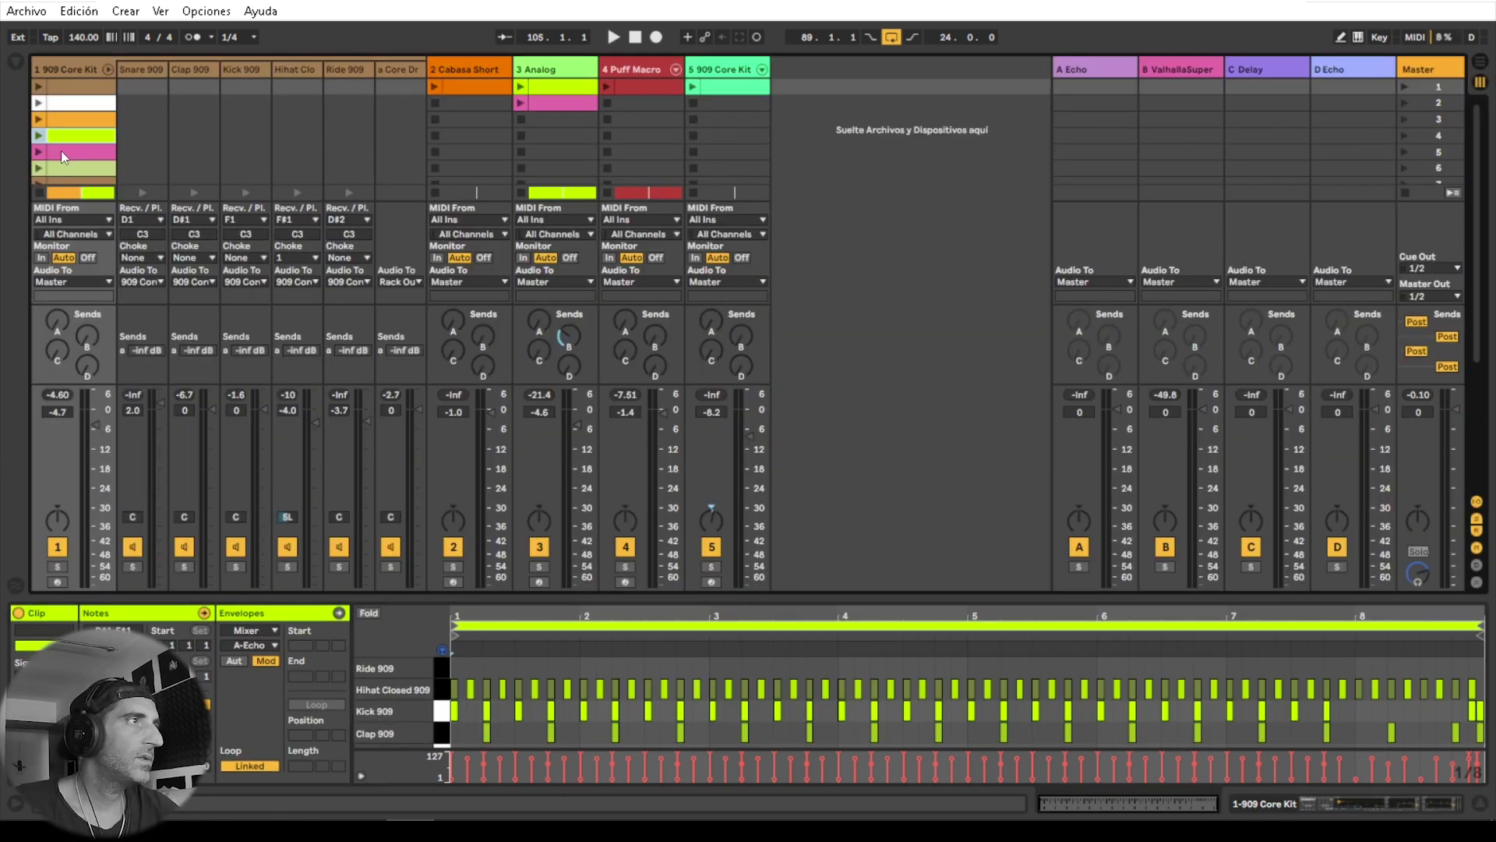
left_click_drag(64, 157, 208, 154)
left_click_drag(1463, 96, 736, 153)
Step: Extend the pink 909 Core Kit clip to bar 125 and move the loop region to bars 113–121
left_click(439, 103)
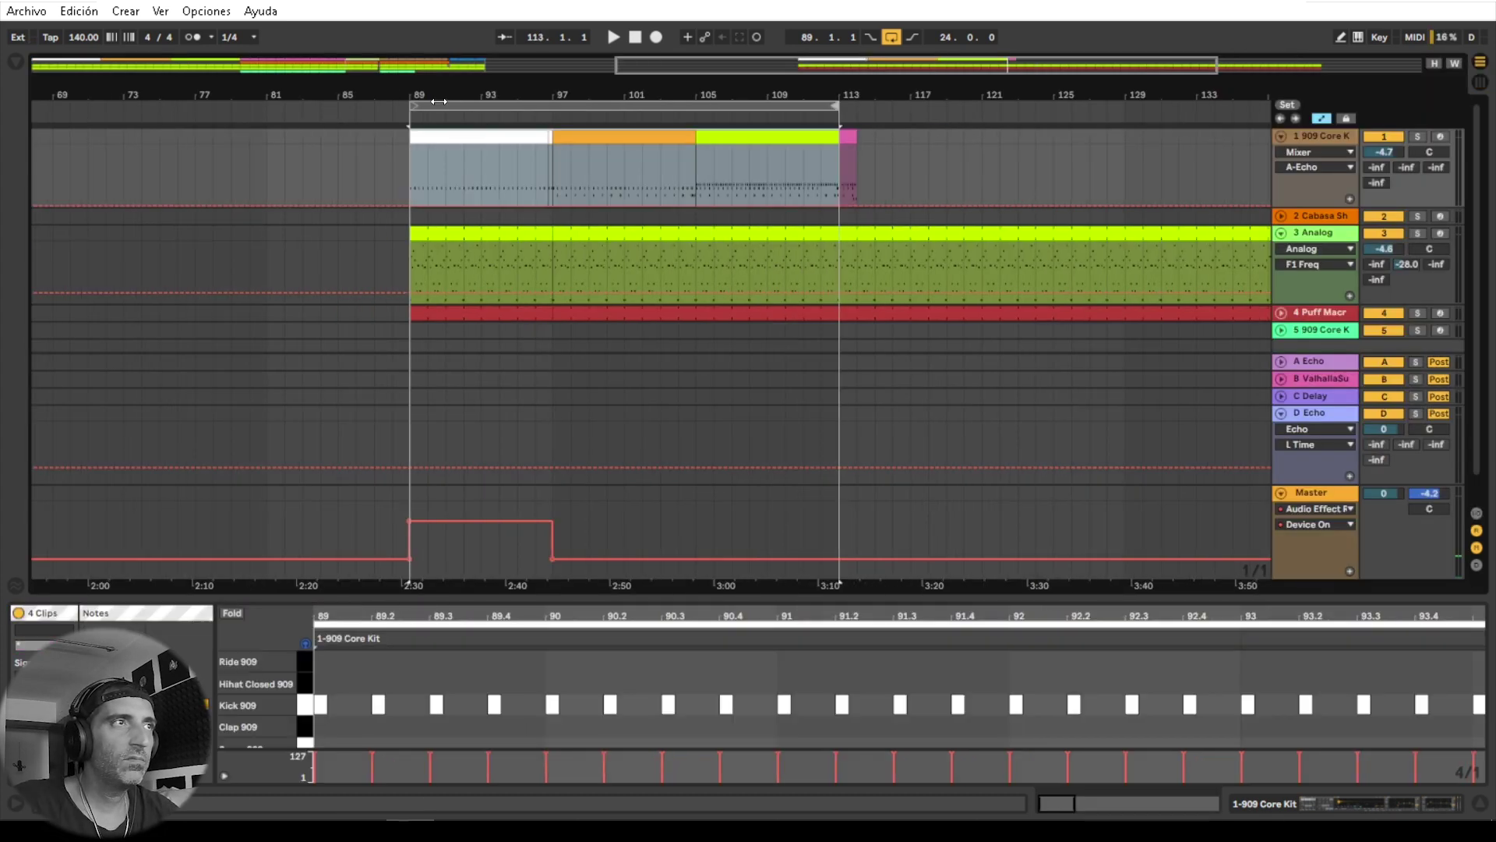
left_click_drag(420, 101, 697, 99)
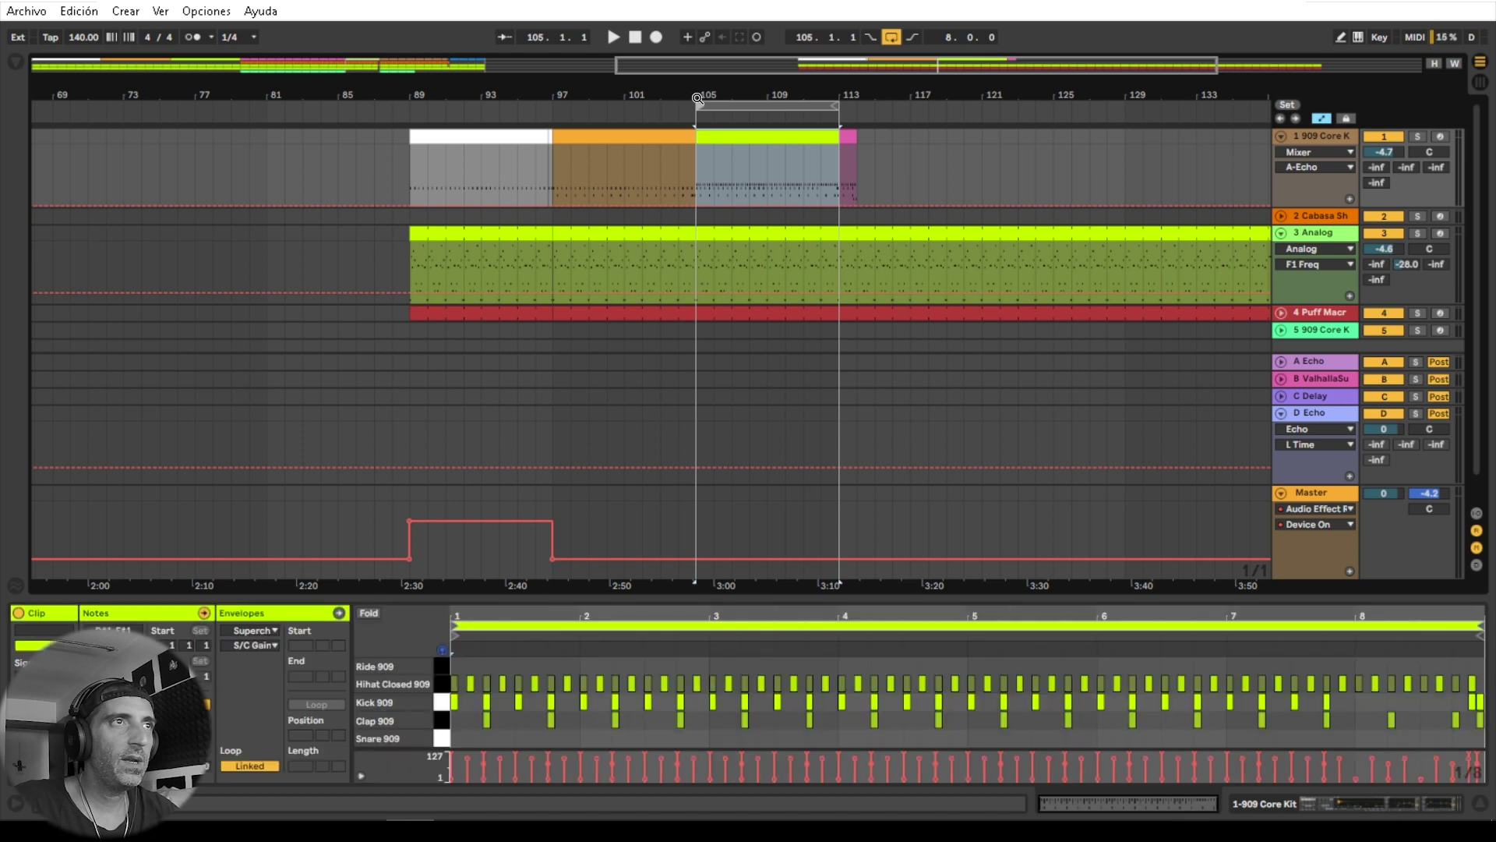
left_click(765, 108)
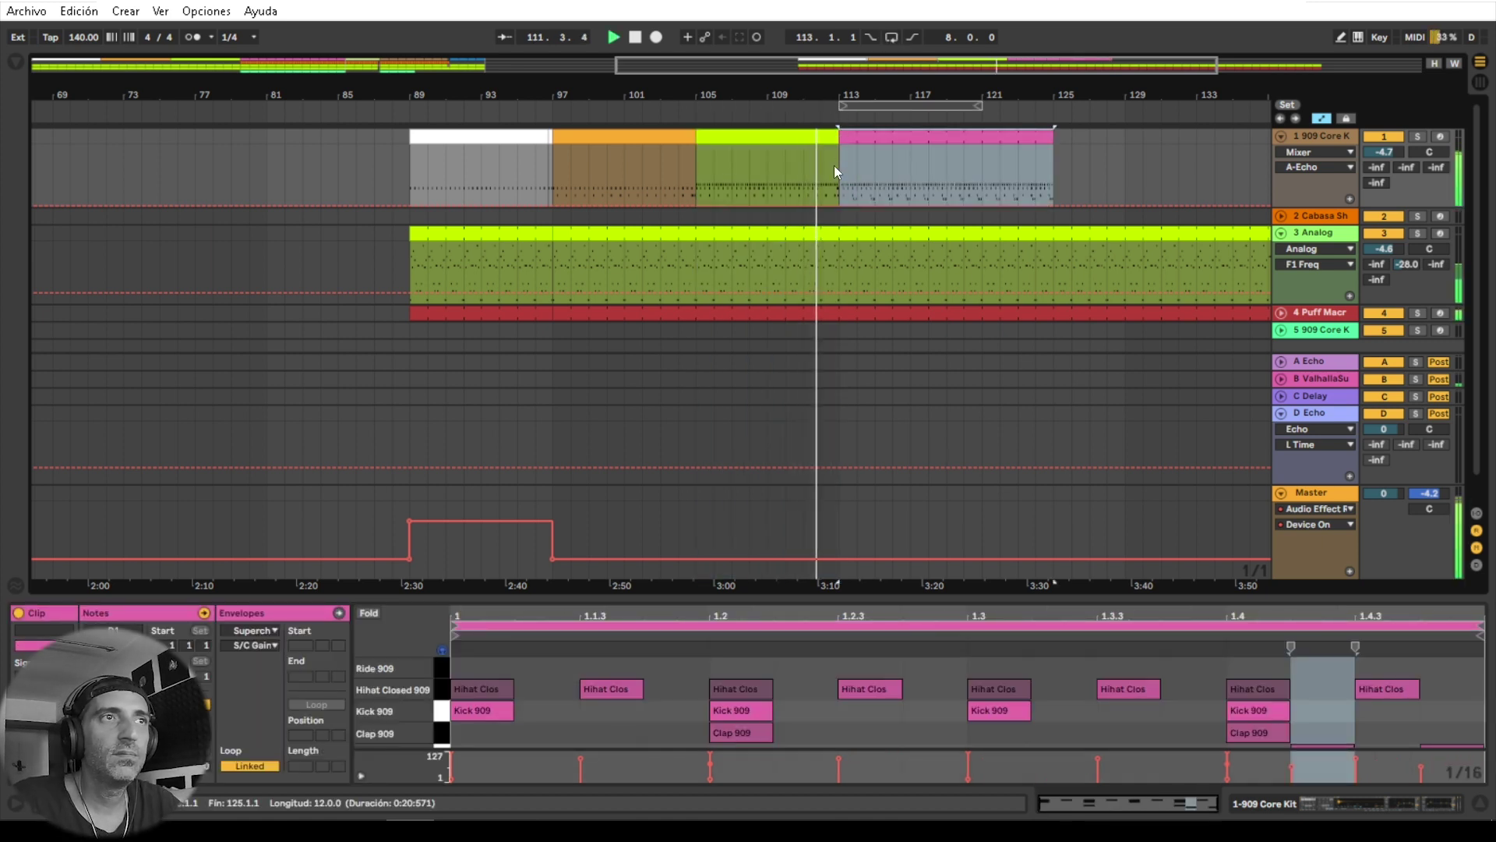
left_click_drag(894, 95, 846, 94)
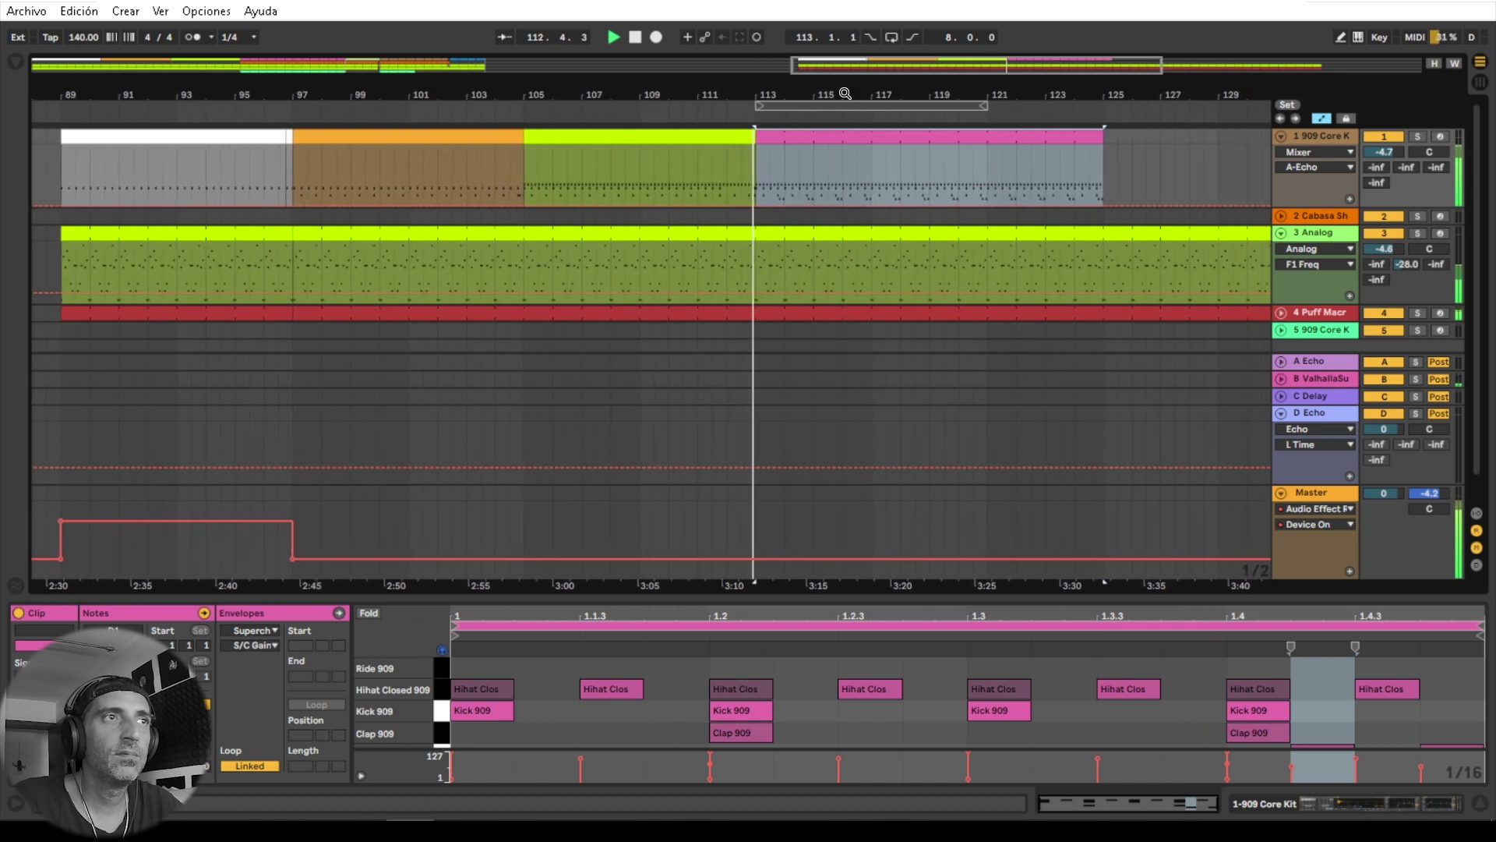
left_click(973, 185)
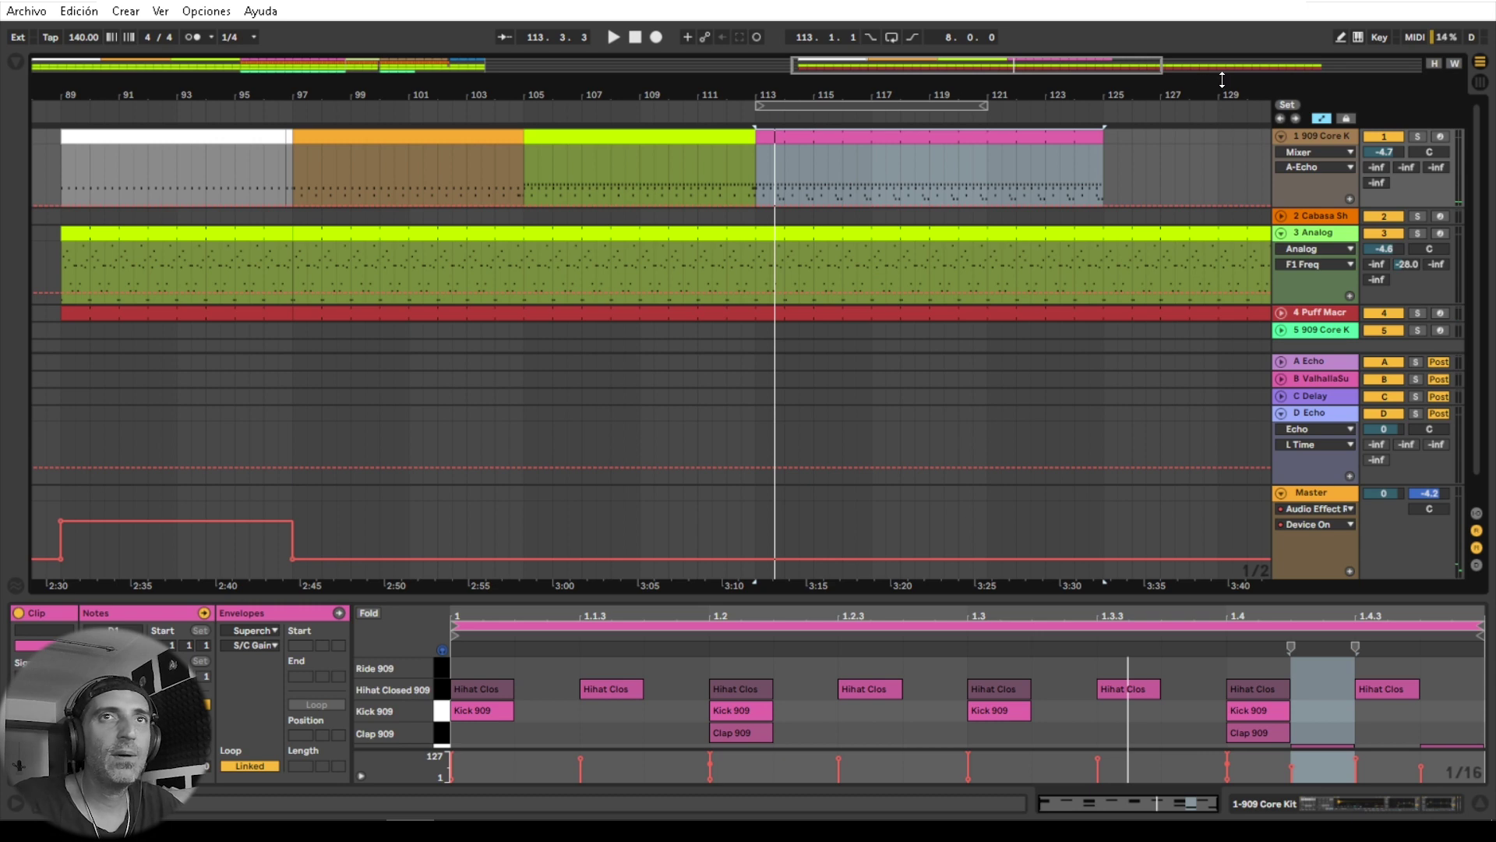
Step: Place the green 909 Core Kit clip from the Session view at bar 113 on track 5 and, with looping switched on, extend it to bar 121
left_click(1478, 83)
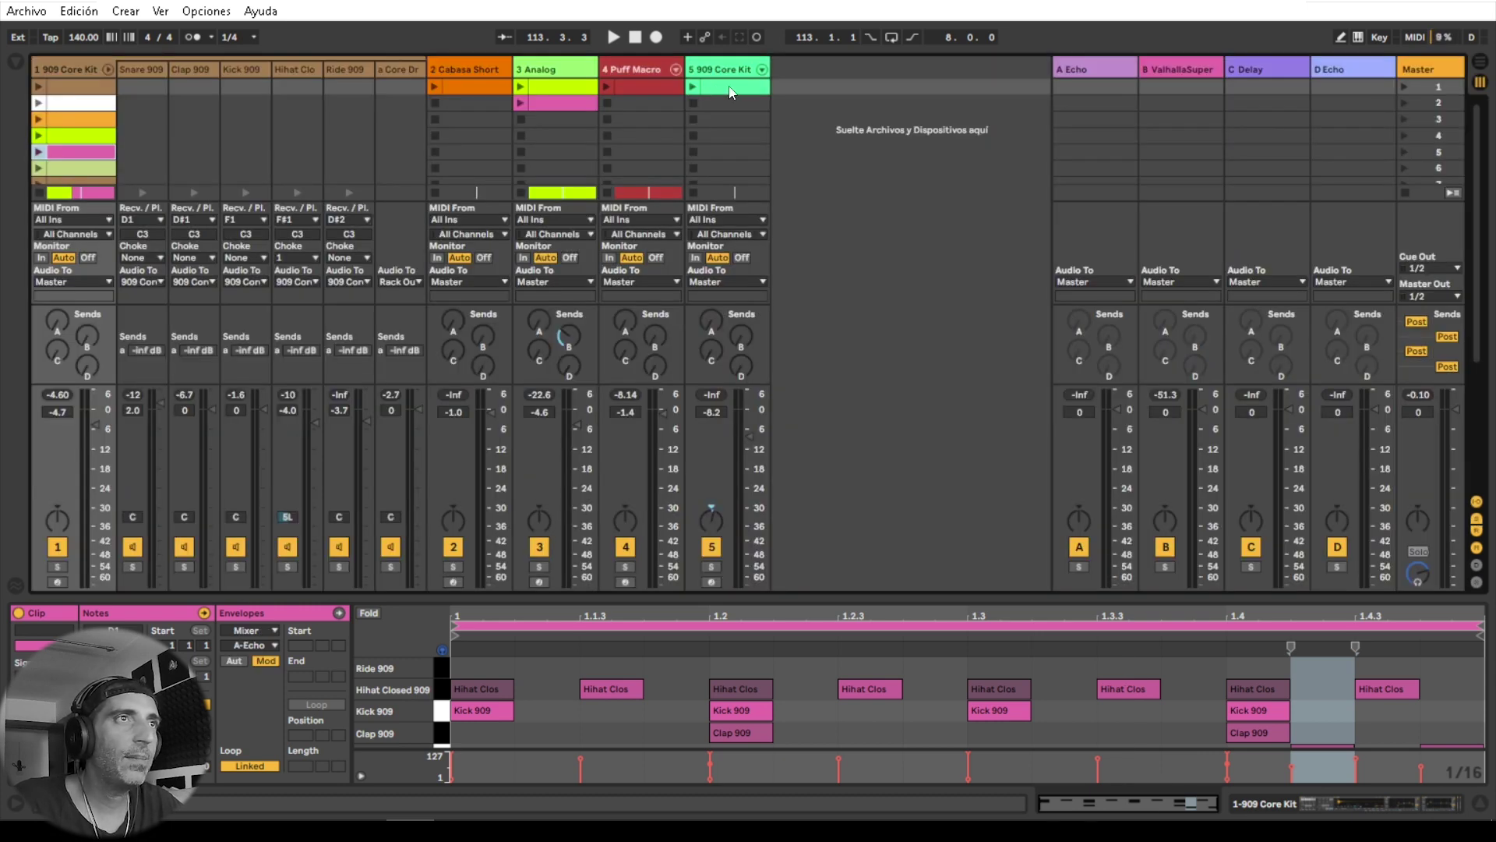
left_click_drag(729, 87, 758, 301)
left_click(696, 103)
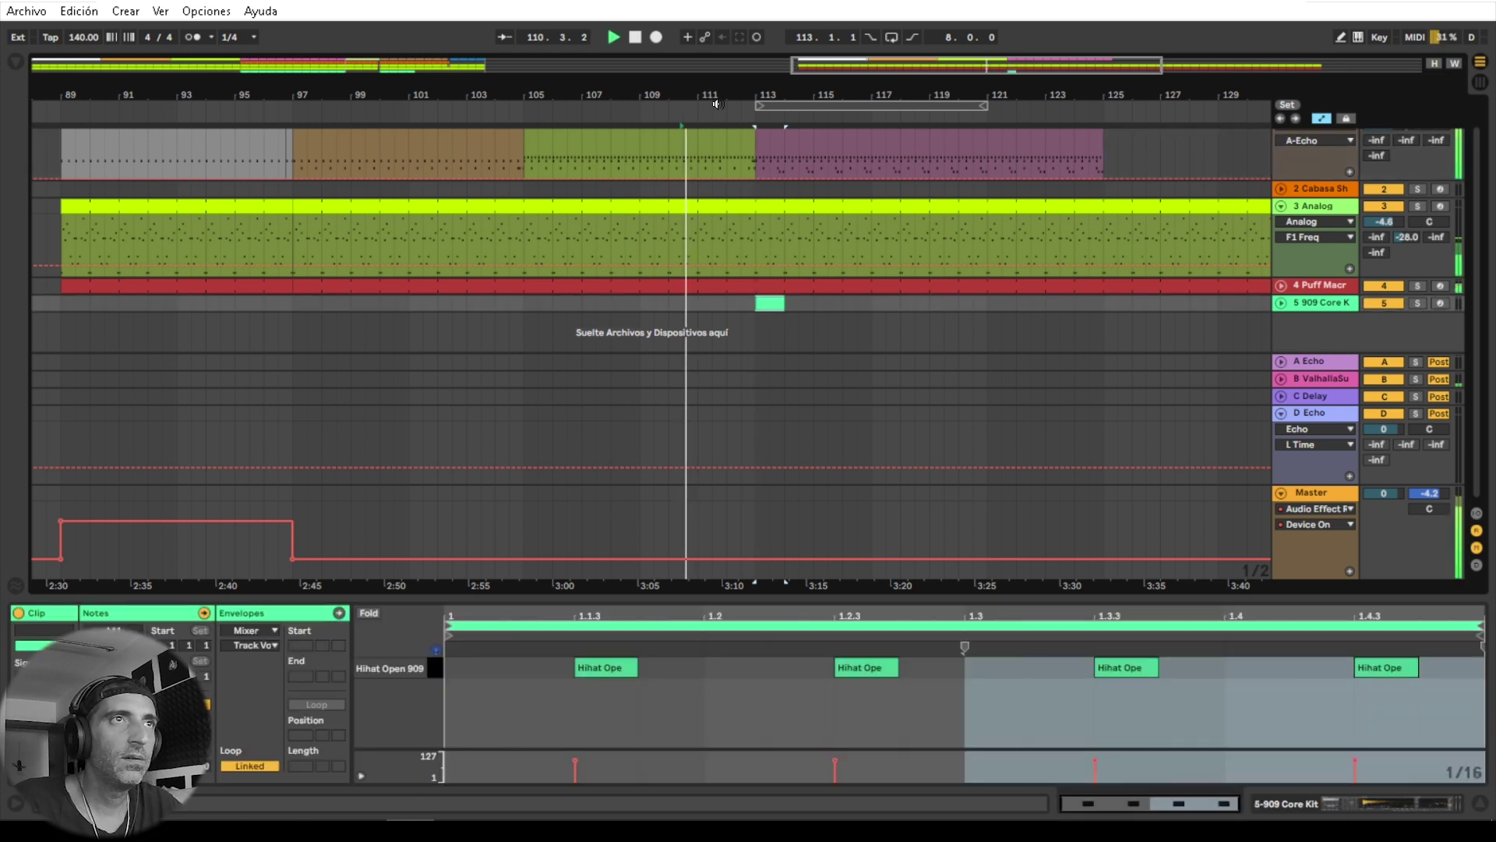
left_click(891, 34)
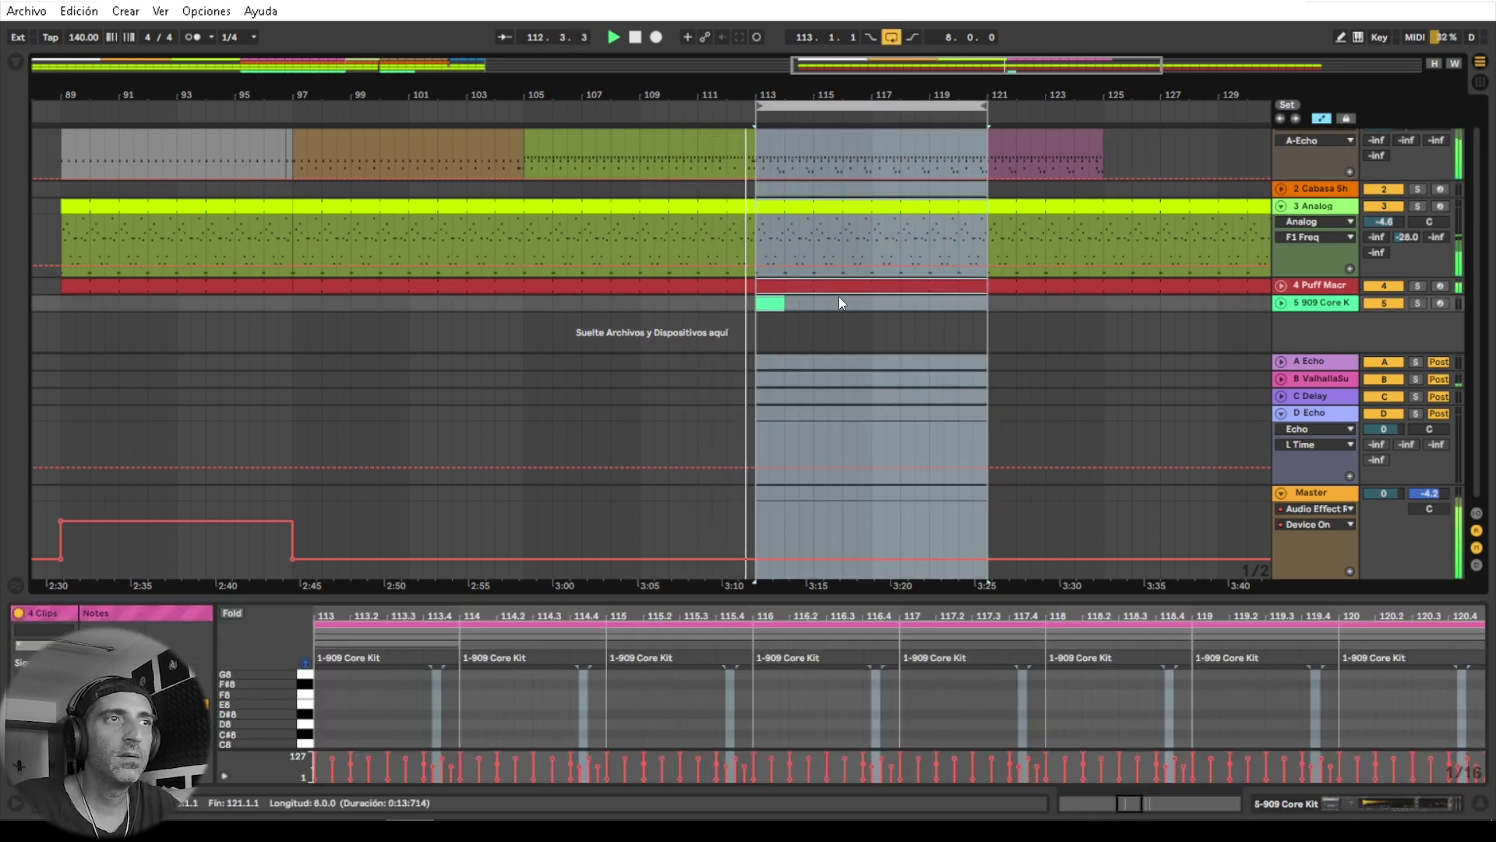
left_click_drag(784, 304, 986, 300)
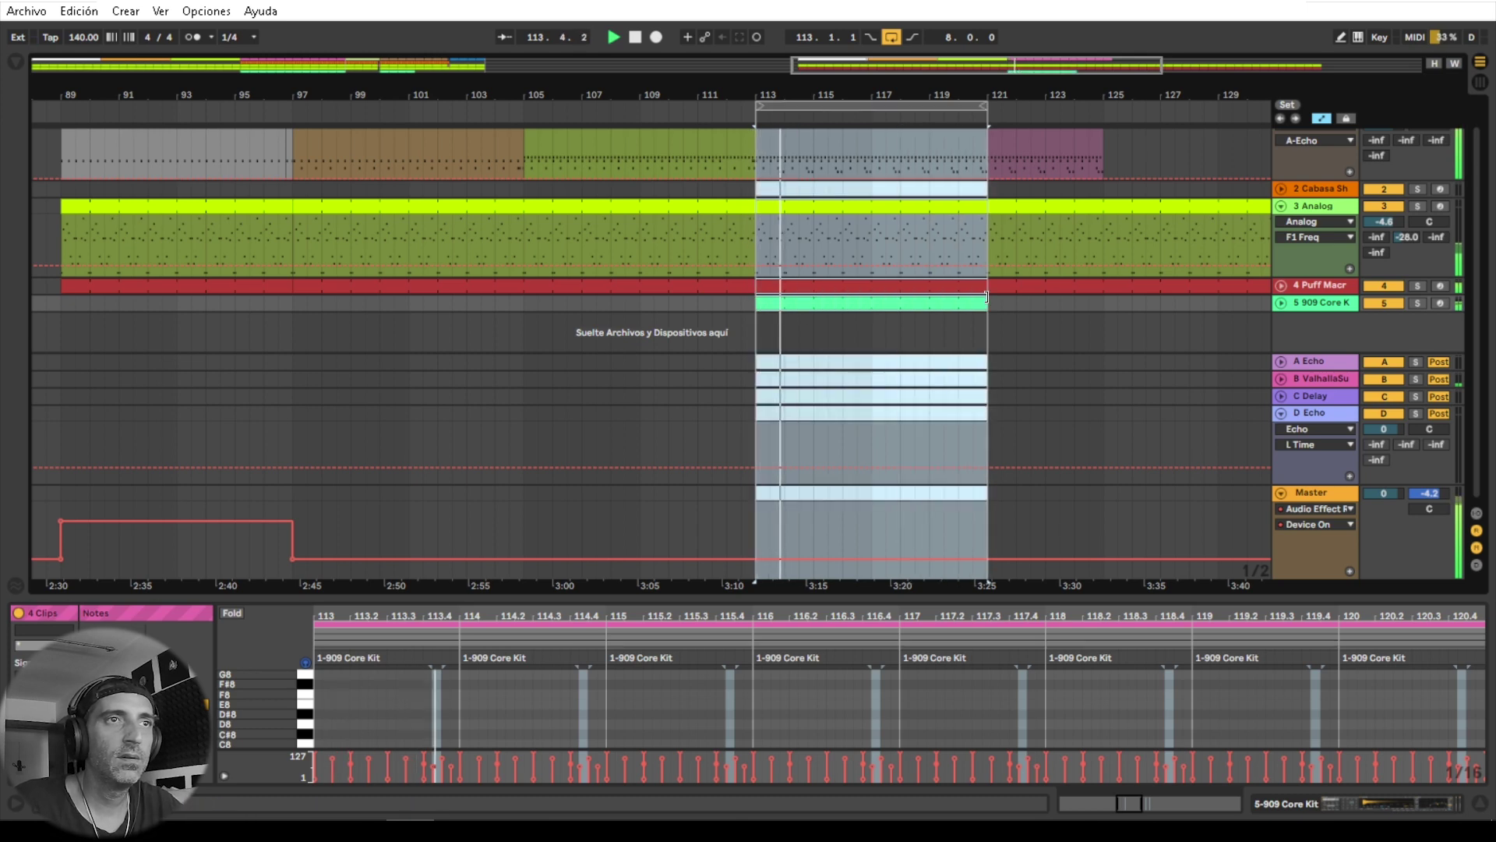
Step: Trim the pink 909 Core Kit clip to end at bar 121 and duplicate the pink and green clips up to bar 129
left_click_drag(877, 93, 684, 67)
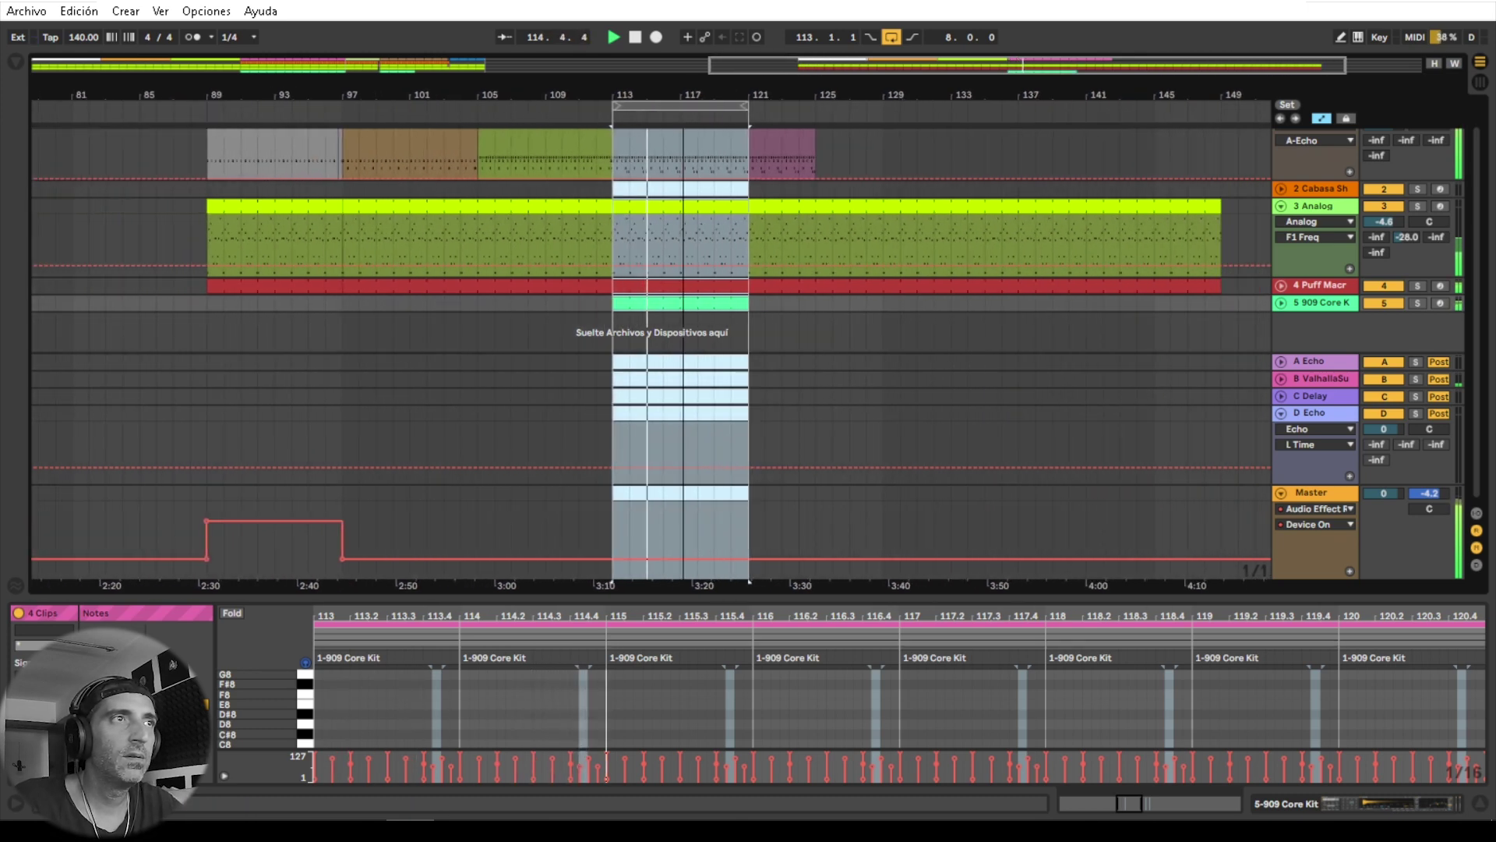
scroll(714, 269, "up", 1)
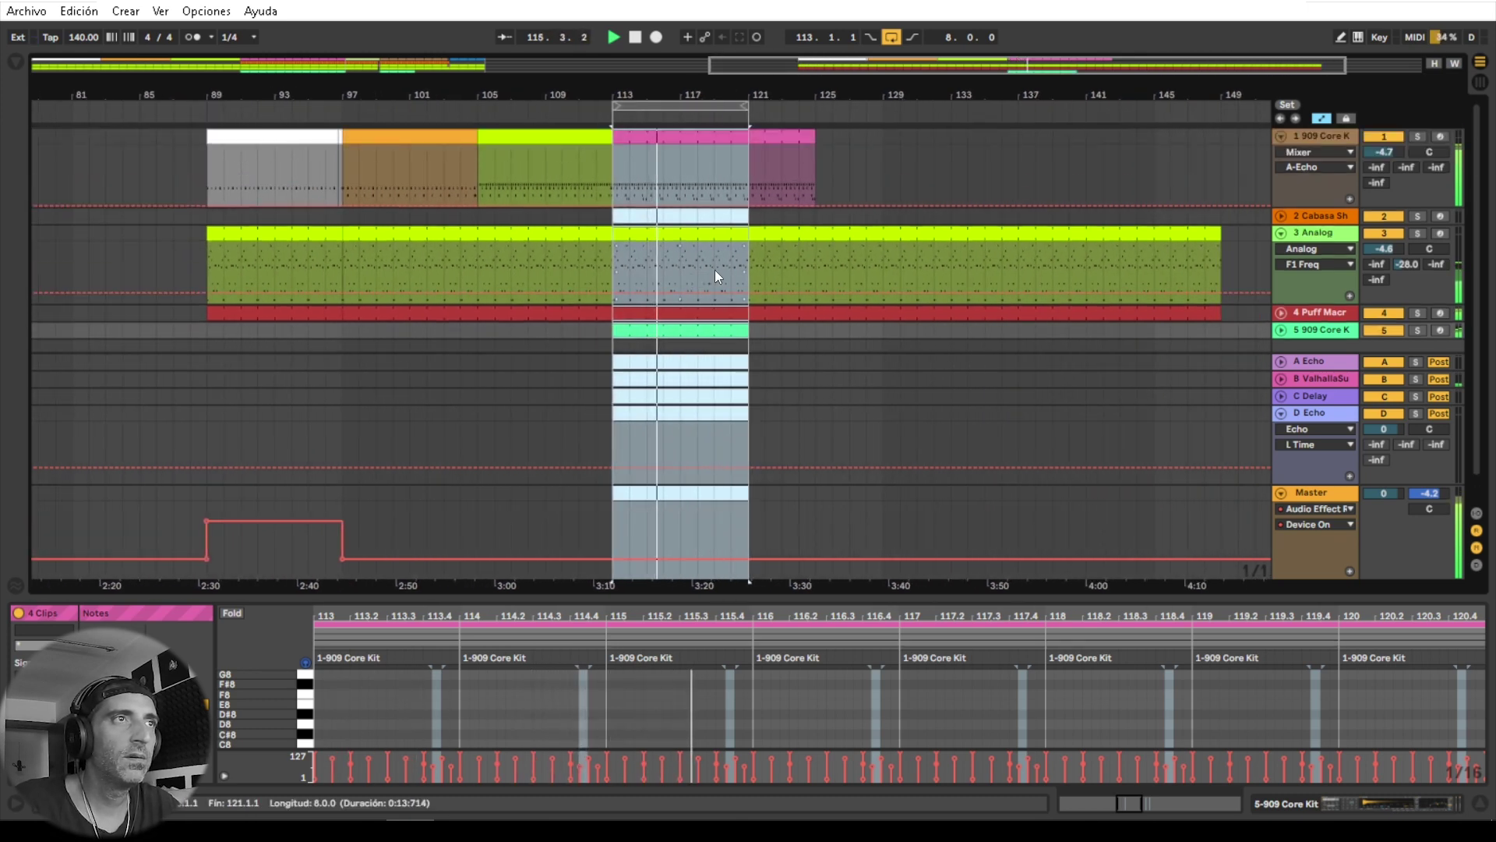
left_click(759, 131)
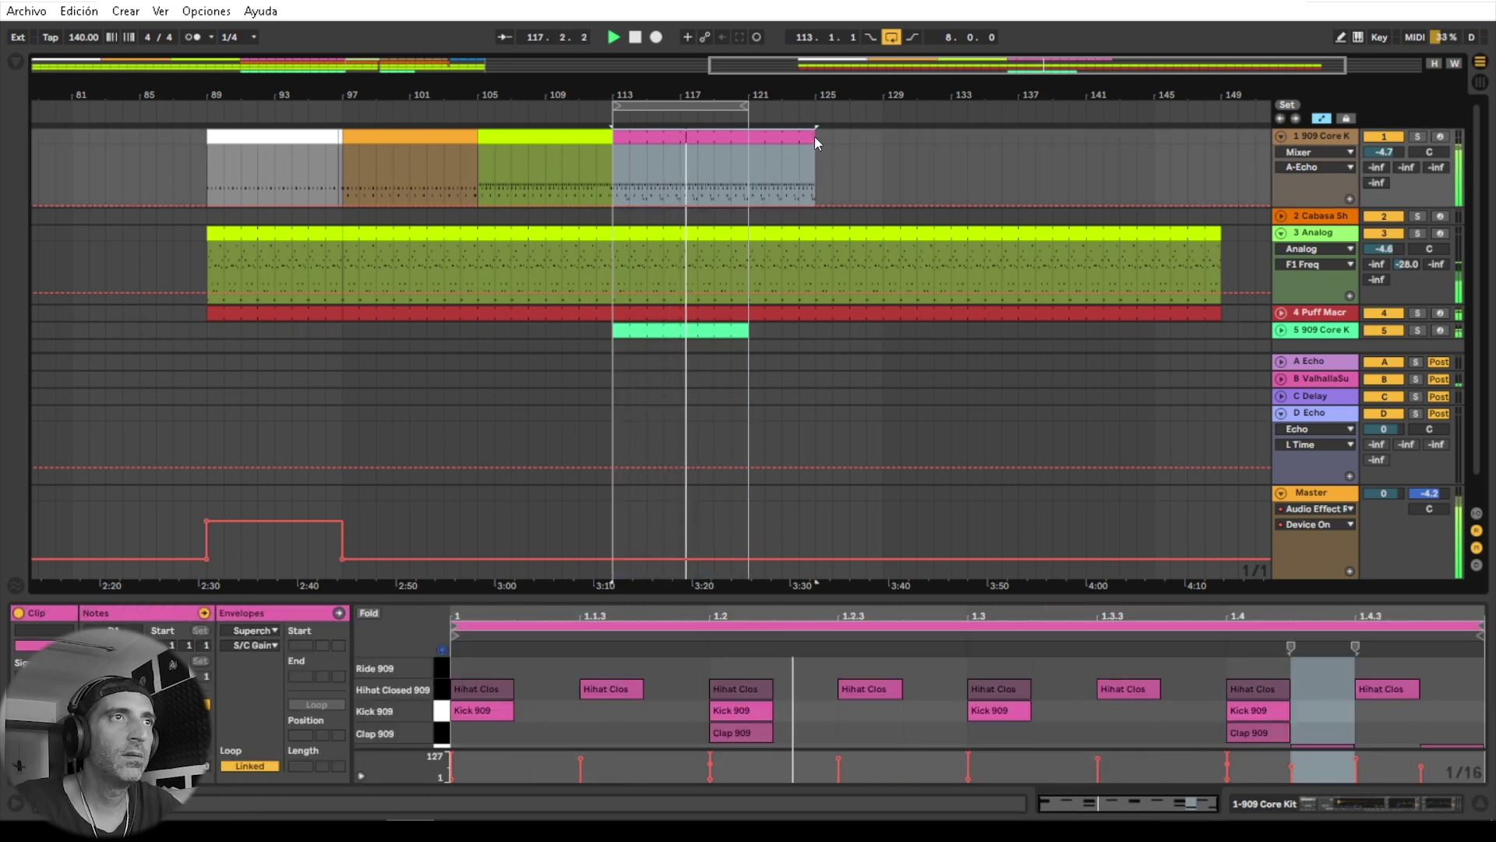
left_click_drag(816, 142, 749, 141)
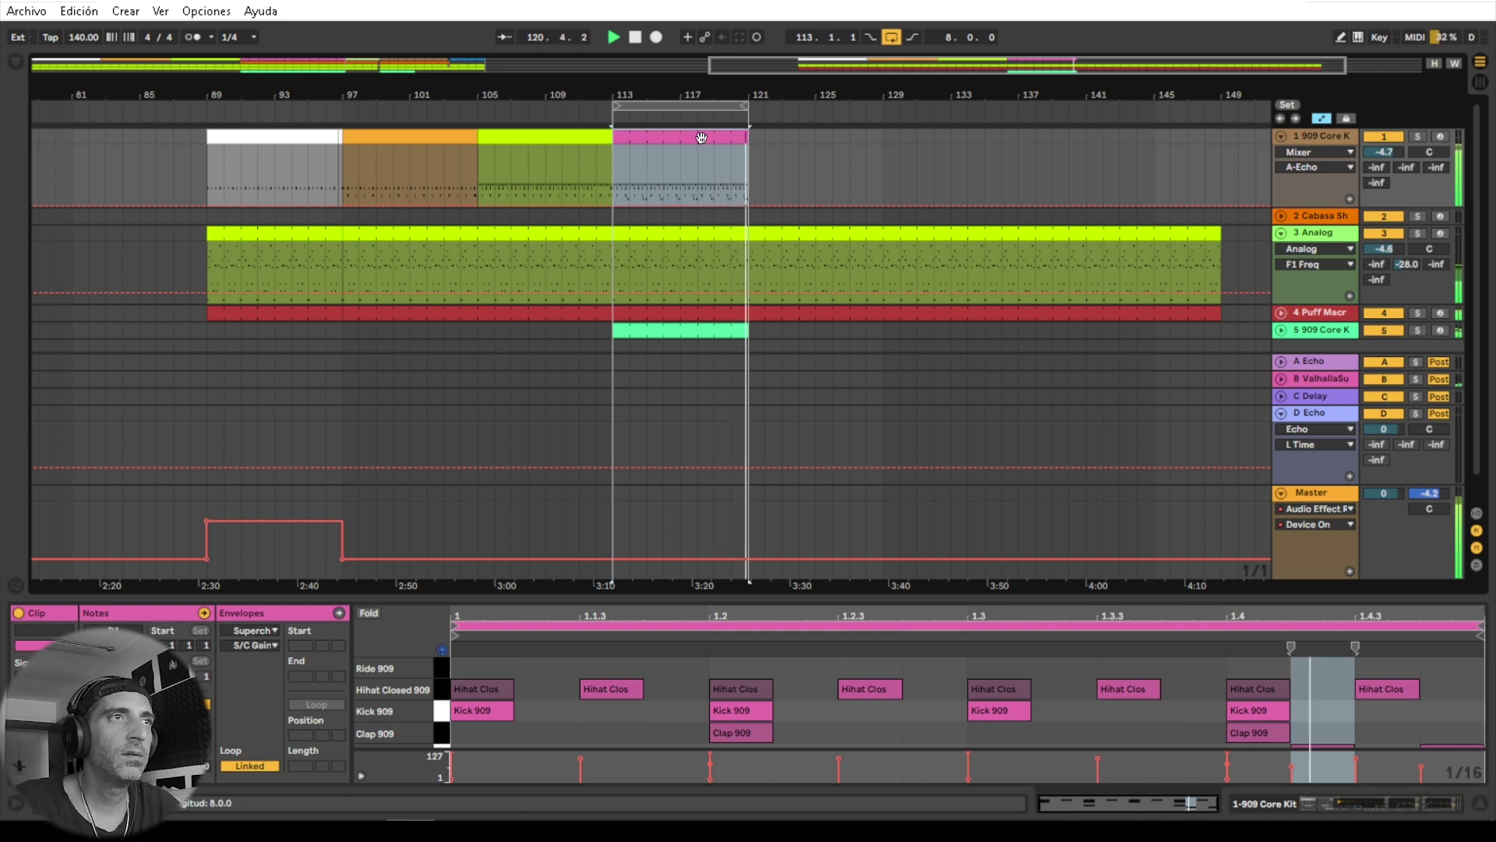
key("ctrl+d")
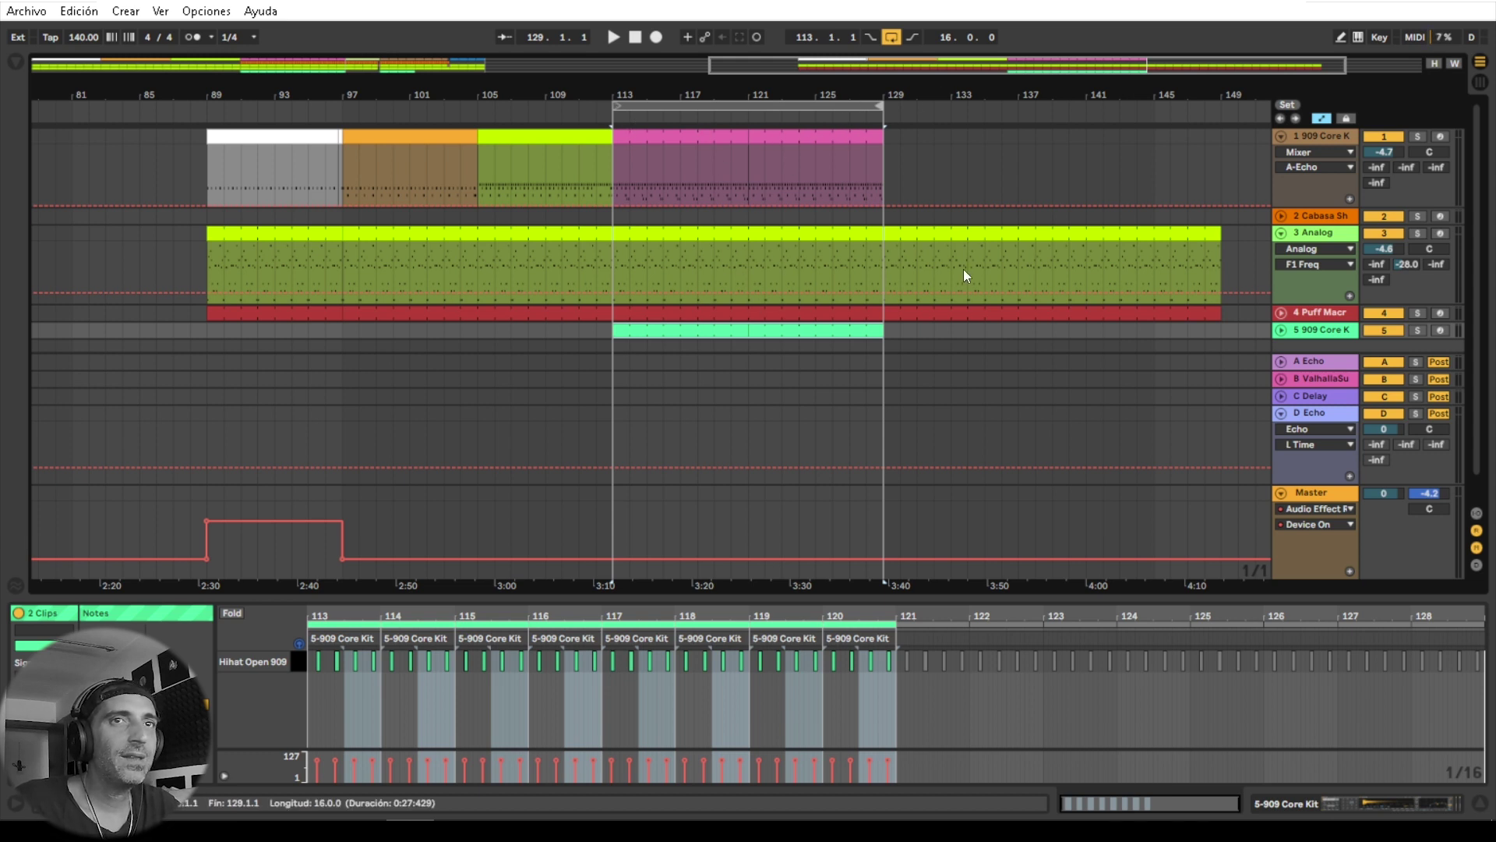
Step: Try to raise the Analog track's F1 Freq automation from bar 113
left_click(1326, 228)
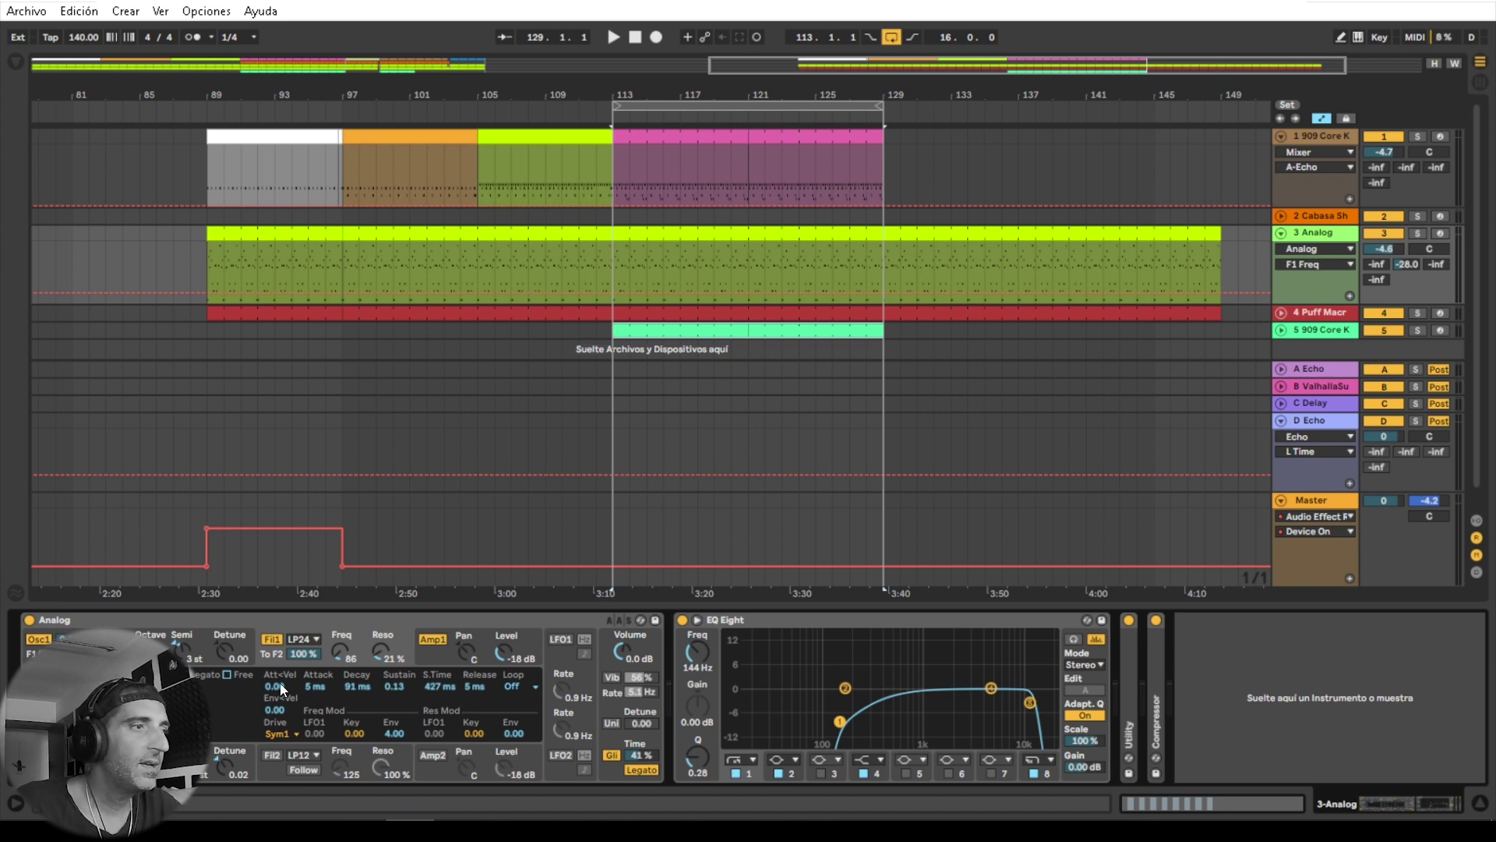
left_click(385, 649)
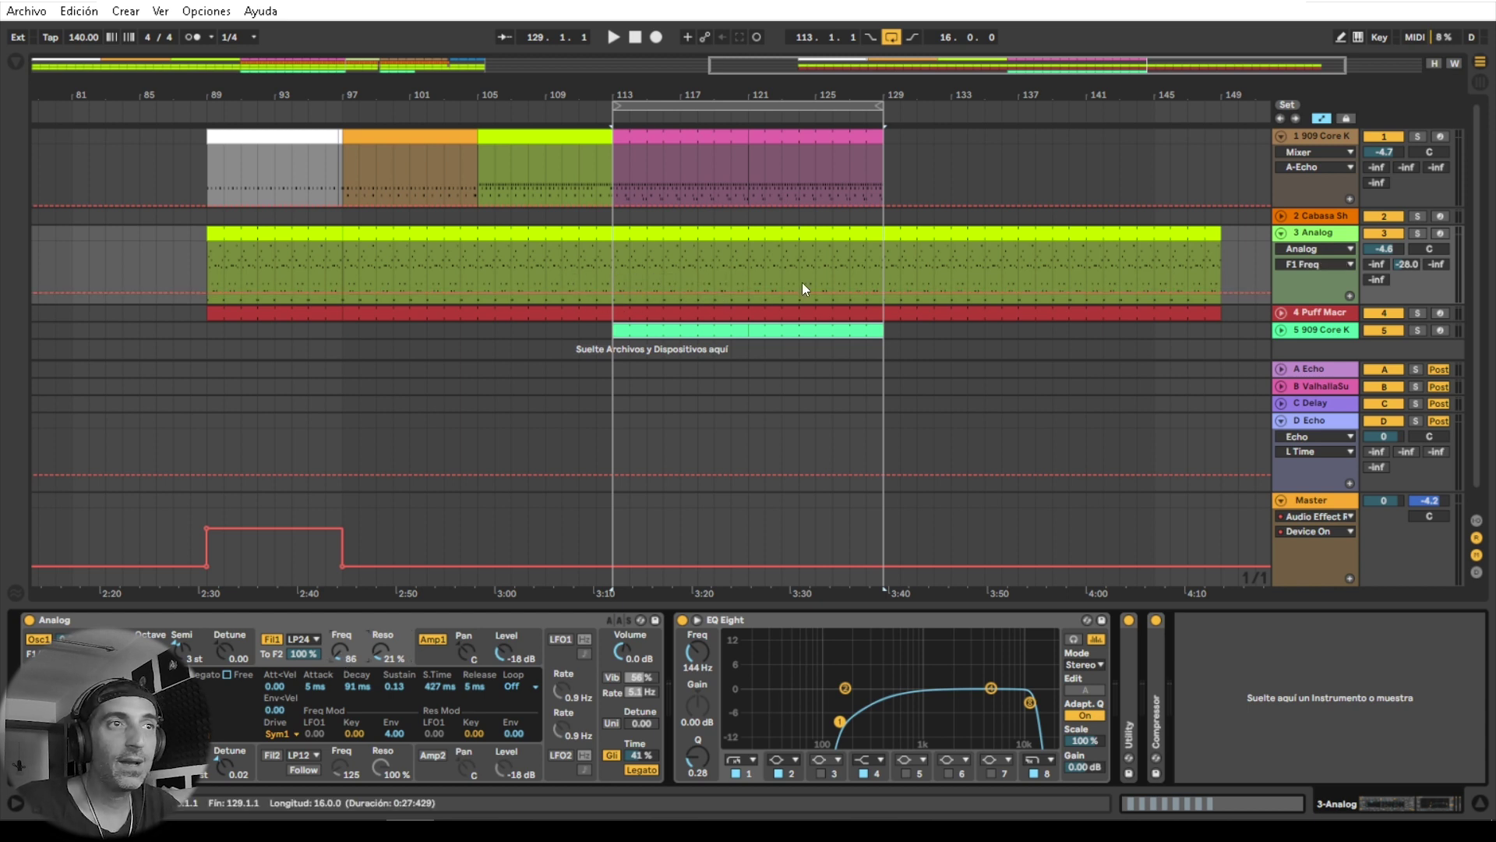
left_click(613, 296)
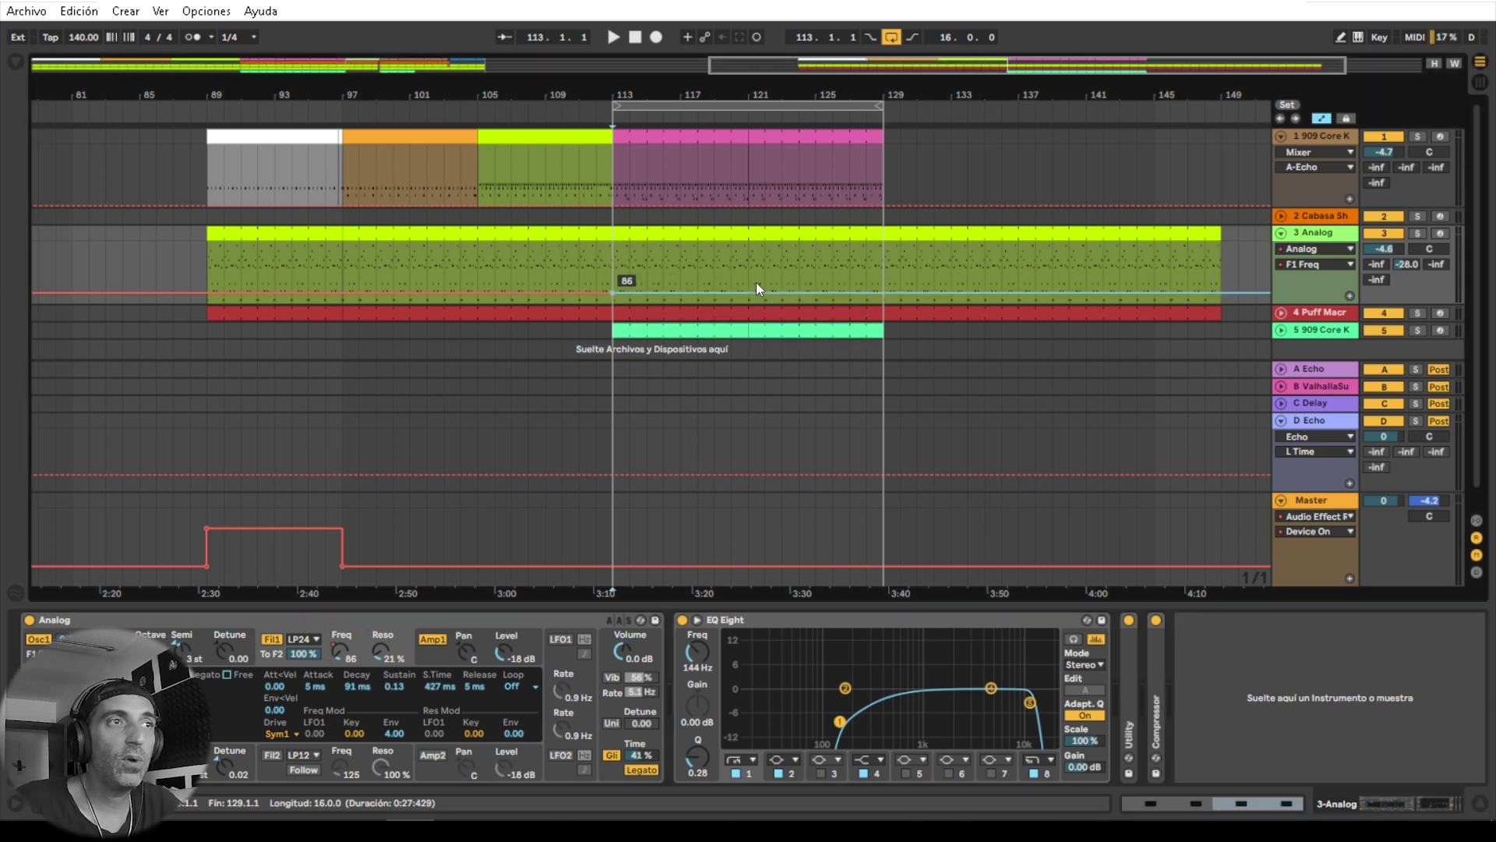
left_click_drag(751, 291, 769, 259)
key("ctrl+z")
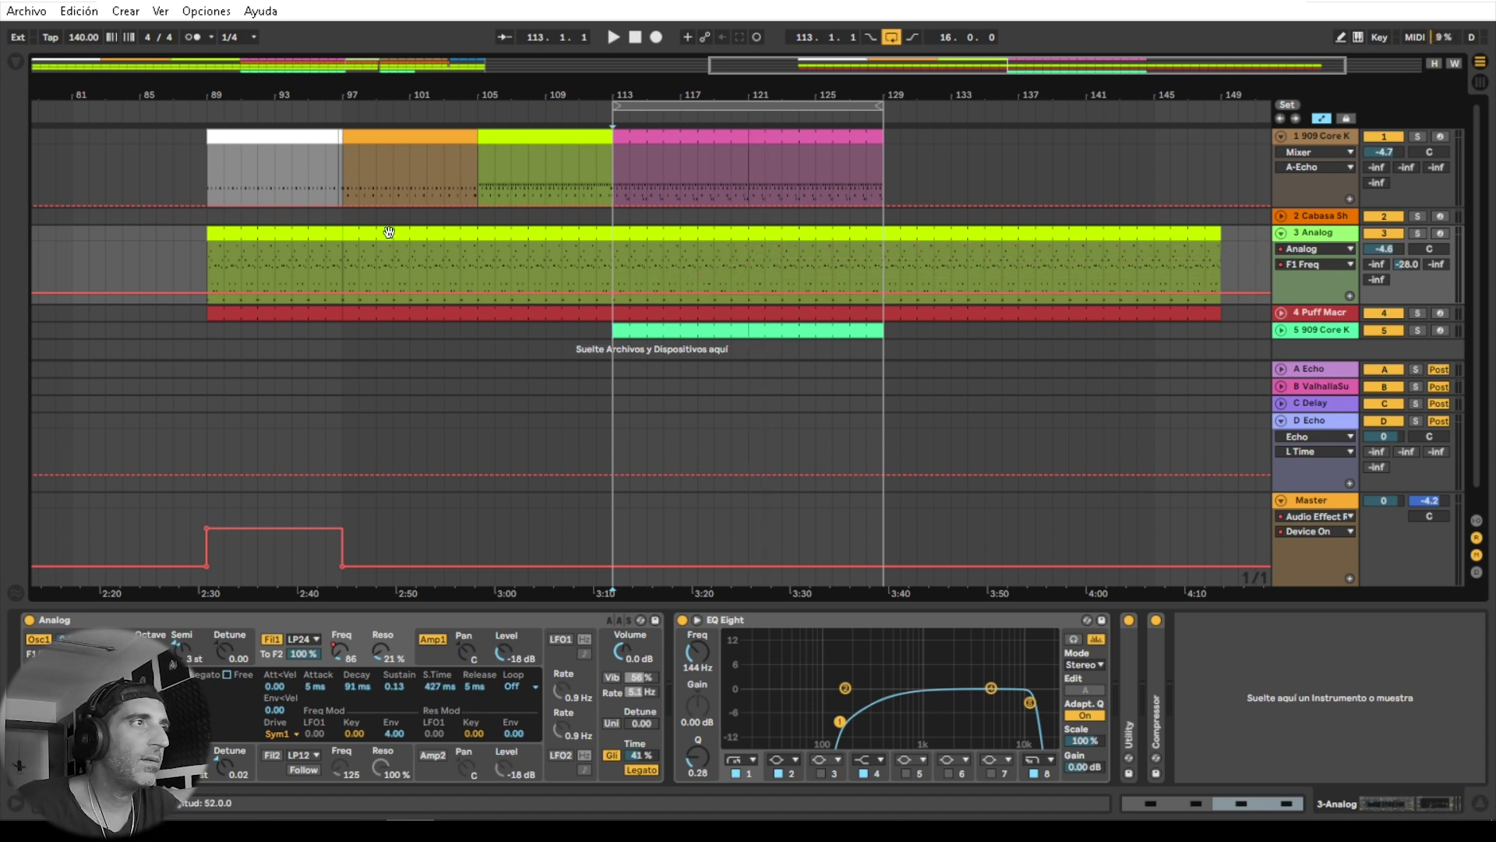
Step: Draw a rising F1 Freq automation on the Analog track from 86 at bar 89 to 191 at bar 113
left_click(345, 293)
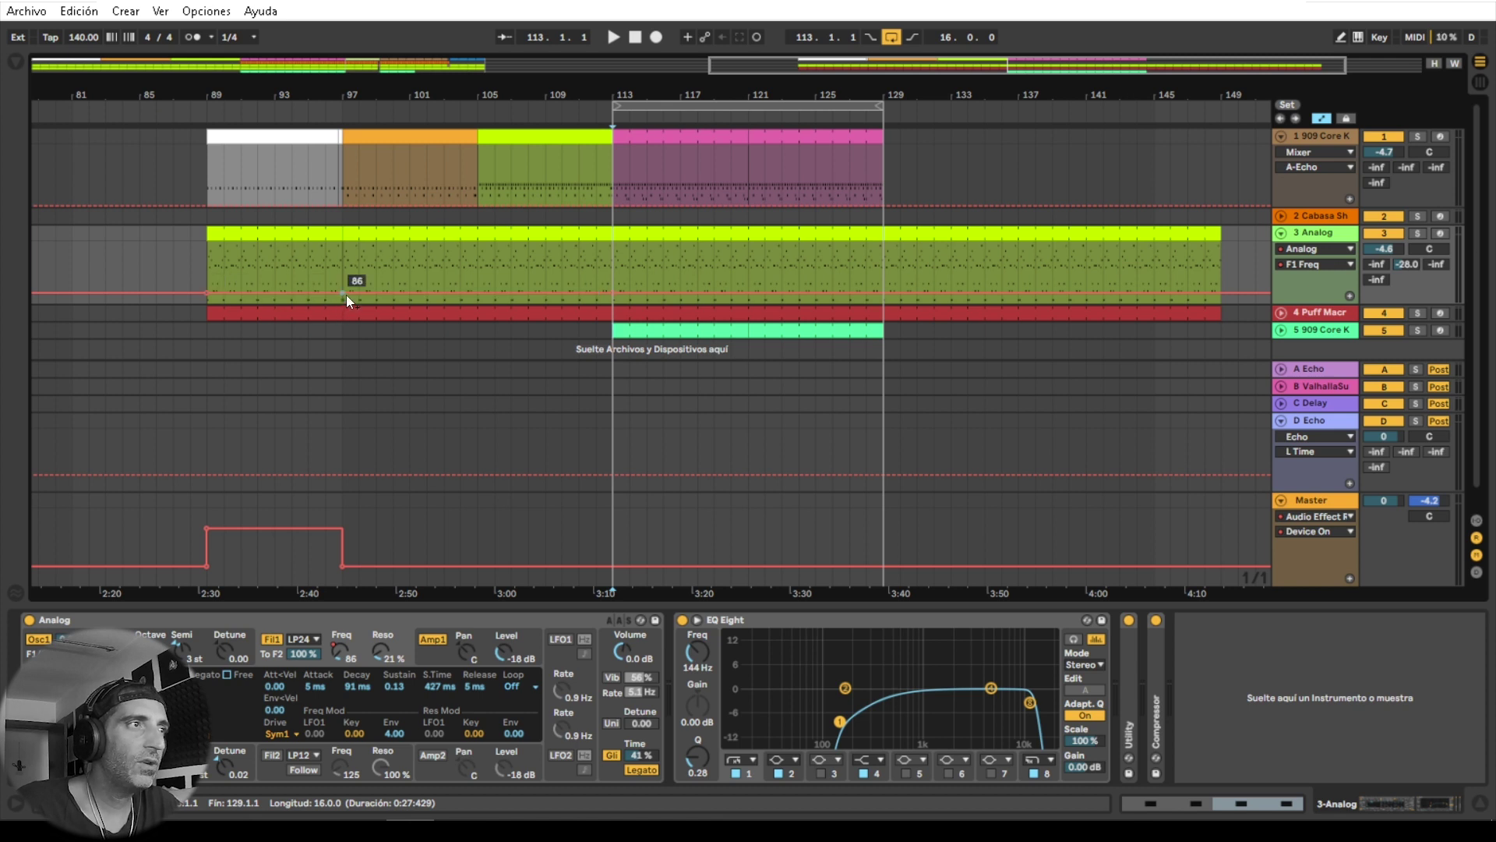
left_click(601, 294)
left_click(614, 293)
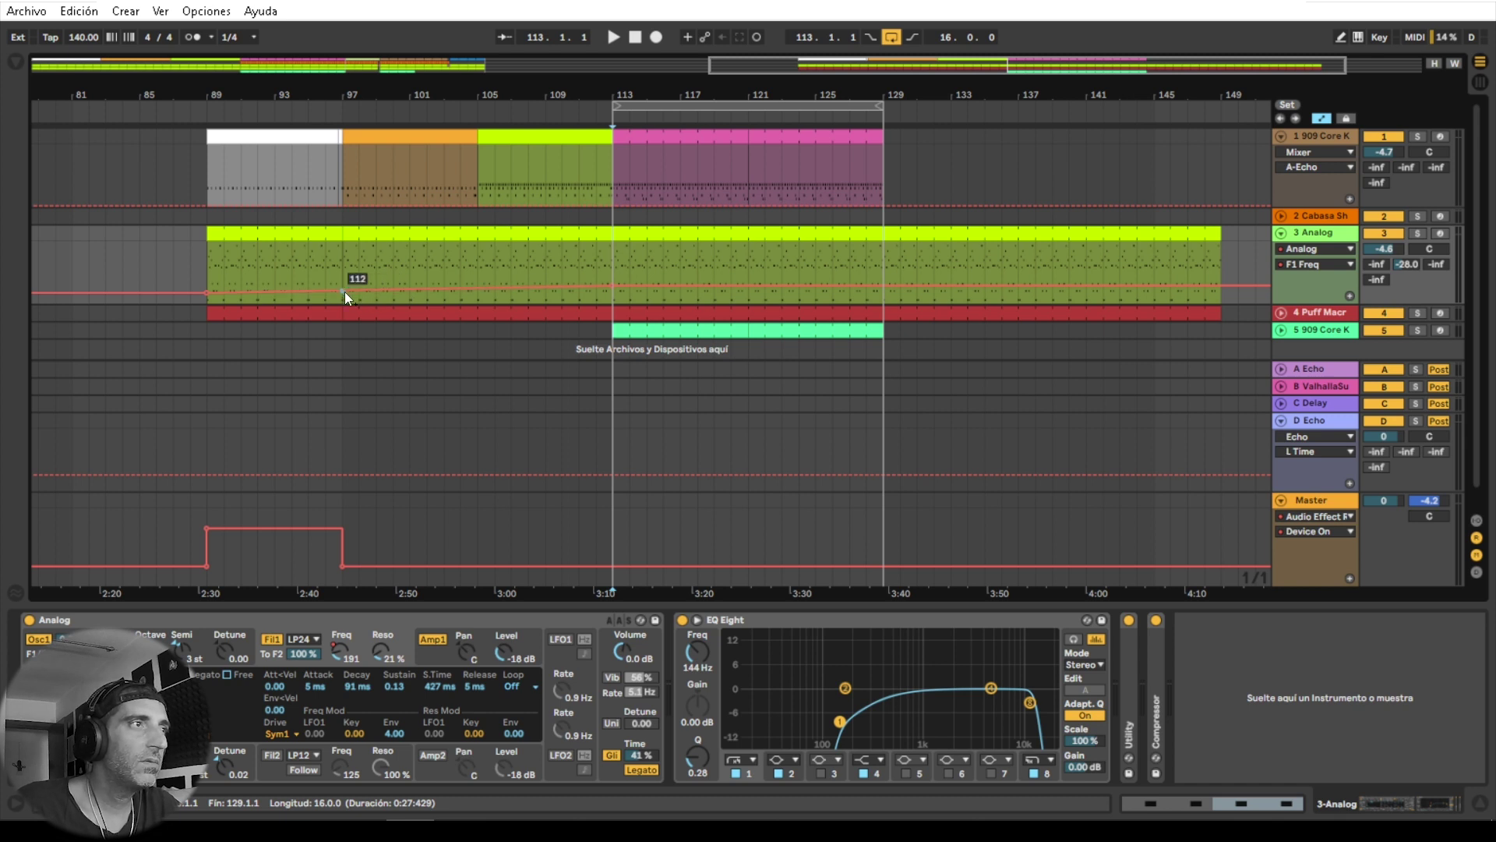
Step: Play the section from bar 89 and bend the Analog F1 Freq rise with a lower breakpoint at bar 105
left_click(204, 113)
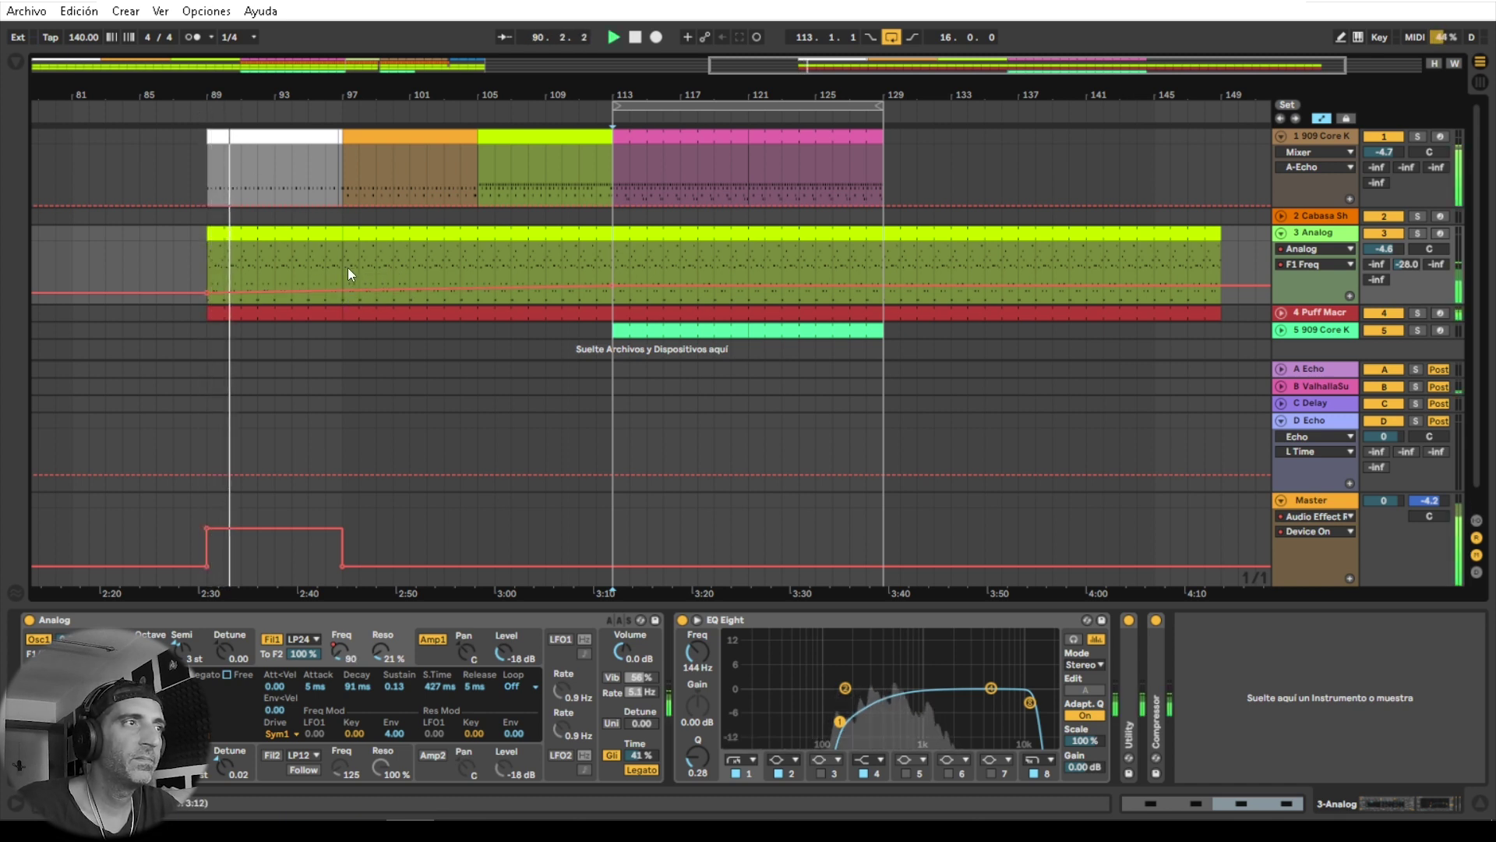
left_click(335, 113)
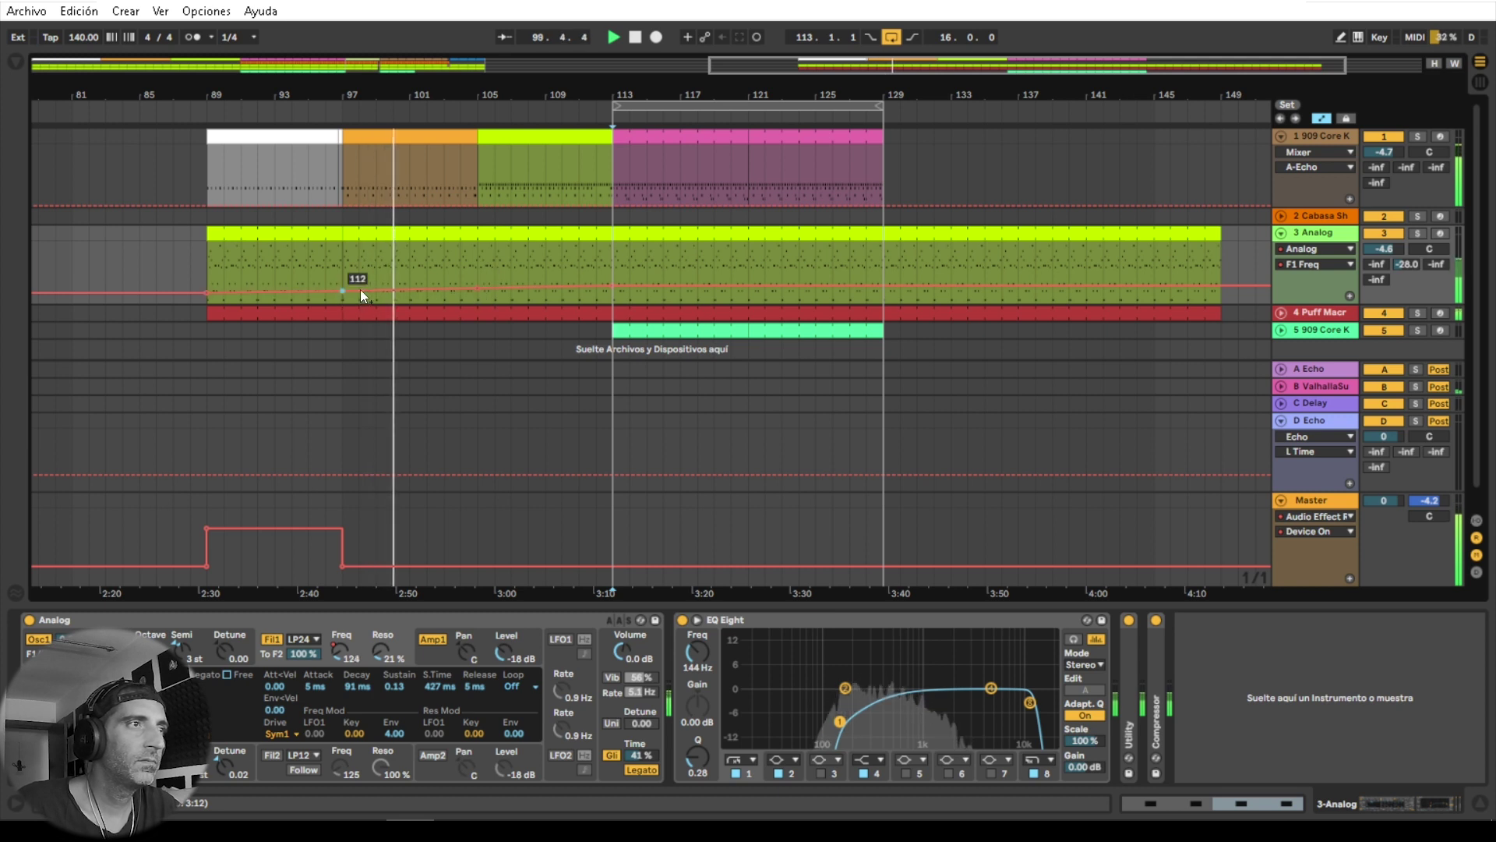
left_click(477, 289)
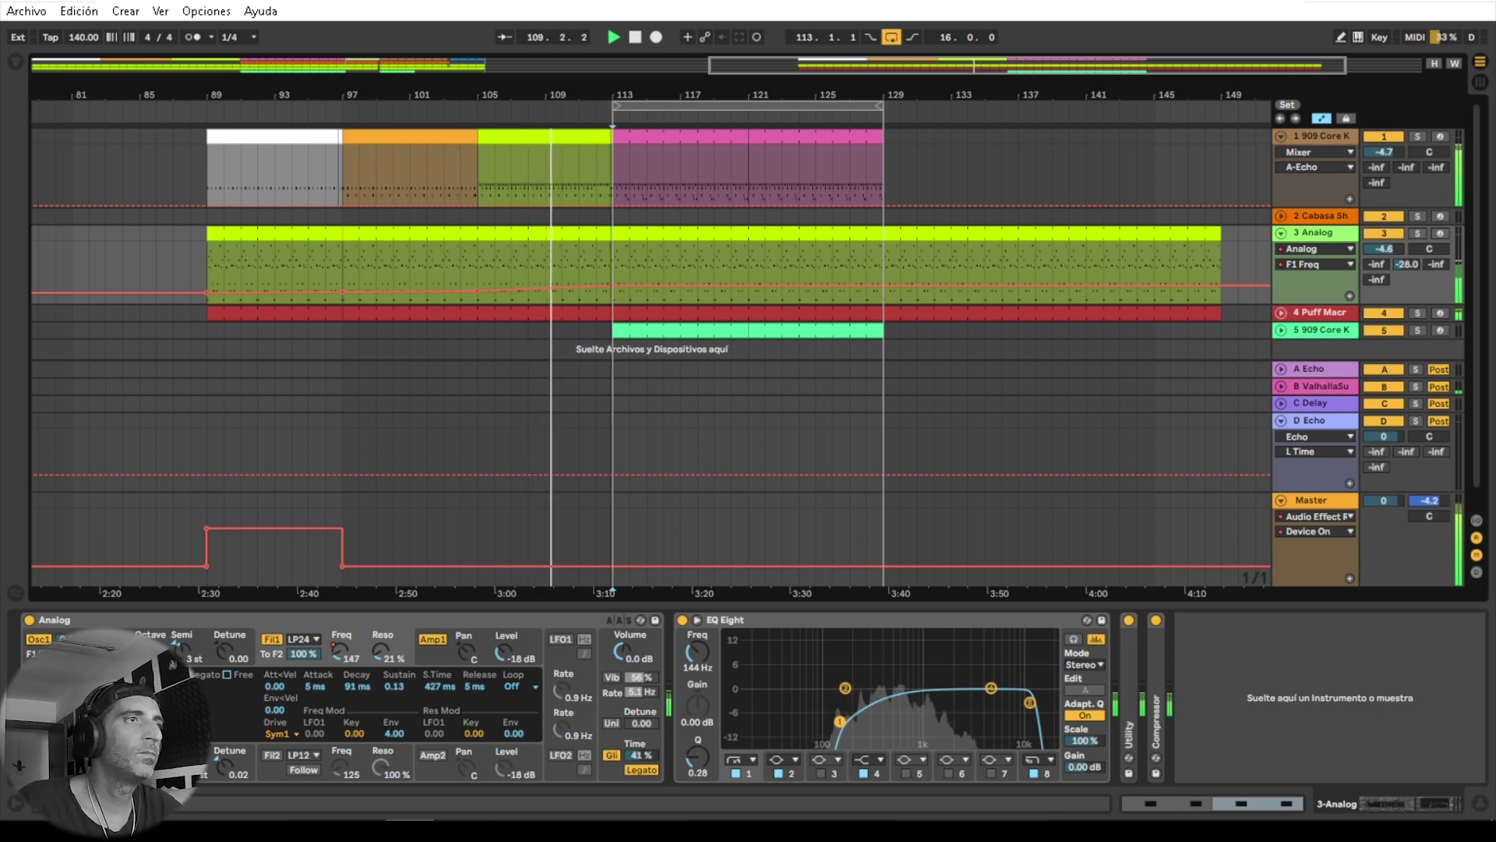
Step: Hide the Analog device view and listen to the transition into the pink and green clips at bar 113
left_click_drag(613, 87, 741, 503)
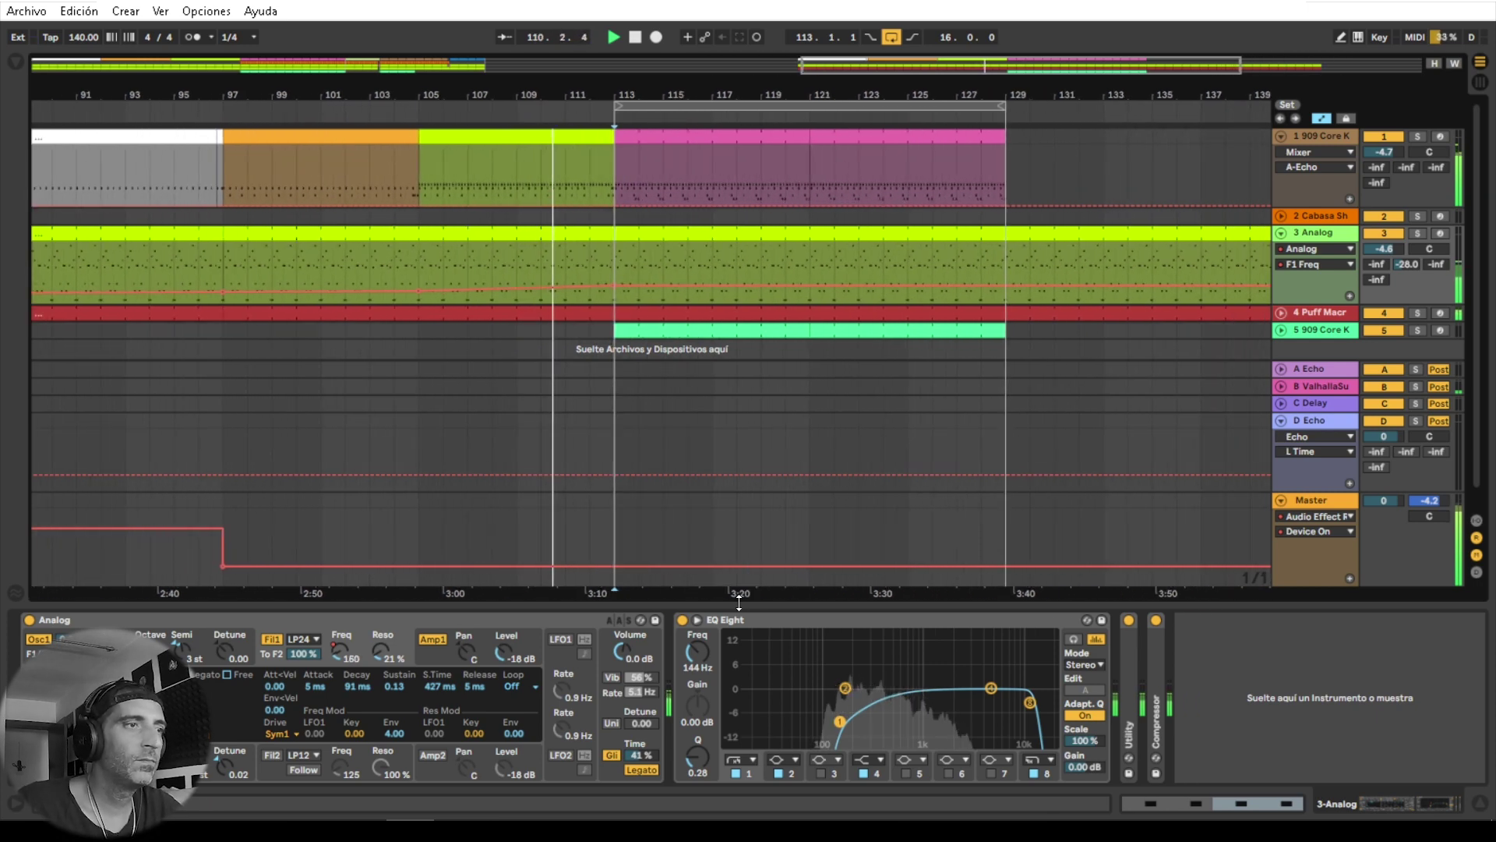
left_click_drag(740, 600, 737, 734)
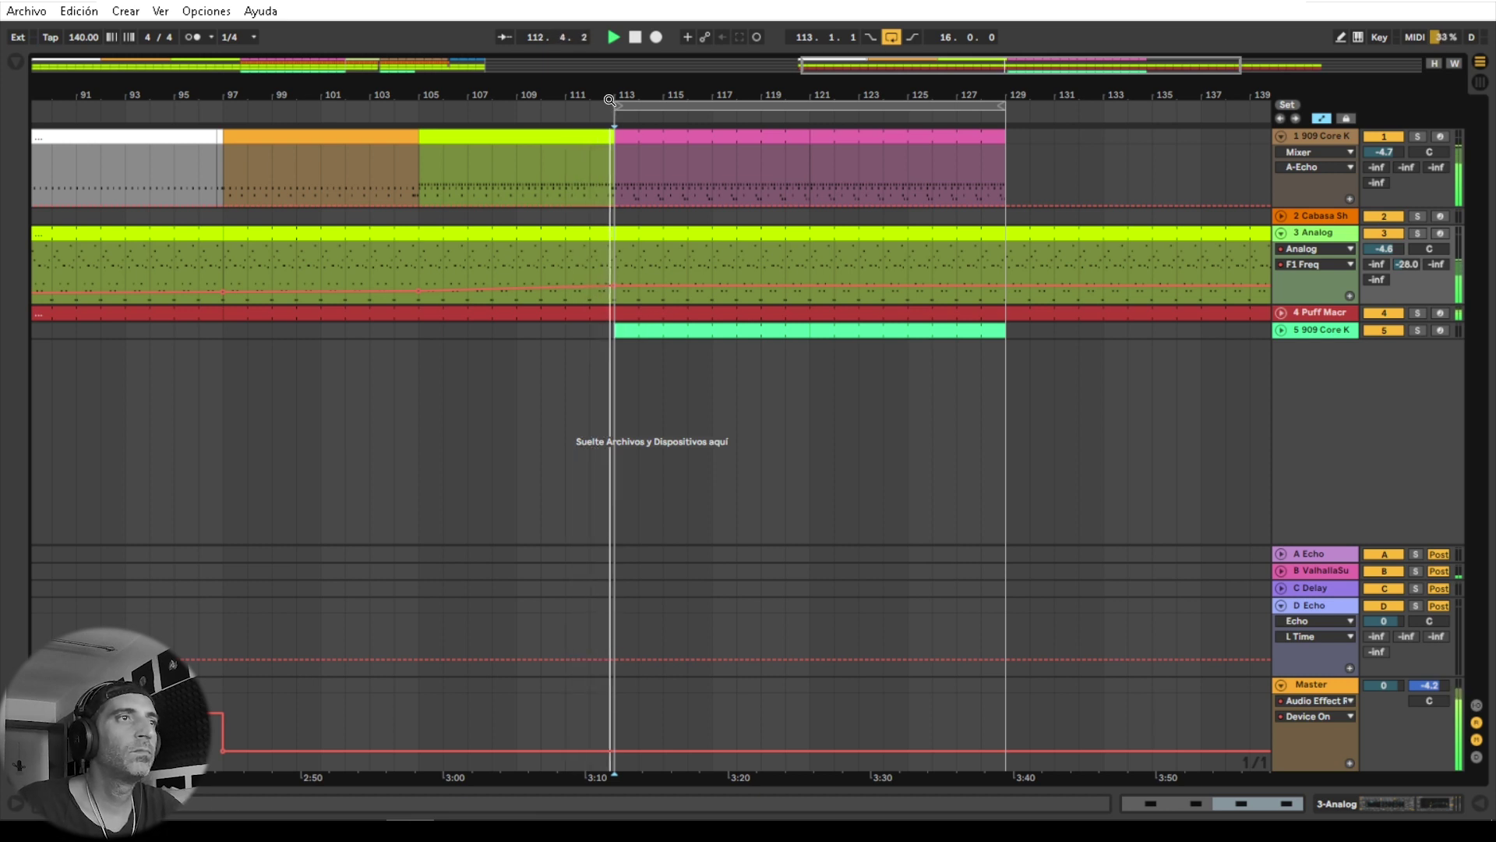
left_click_drag(621, 91, 474, 49)
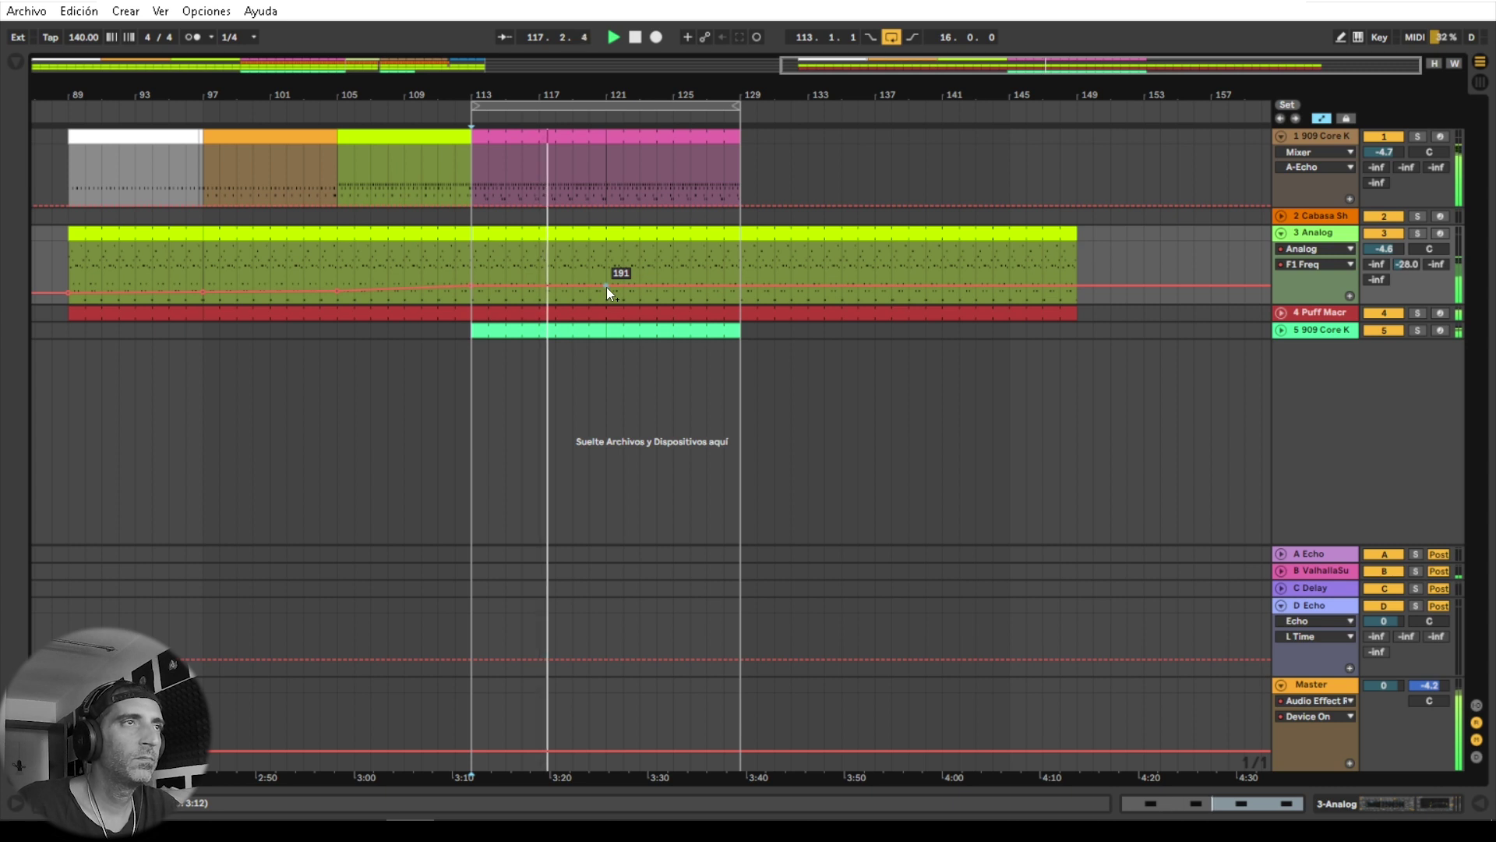
Step: Stop playback, split off the pink 909 Core Kit clip's last half bar before bar 121 and open its notes
left_click_drag(603, 93, 616, 161)
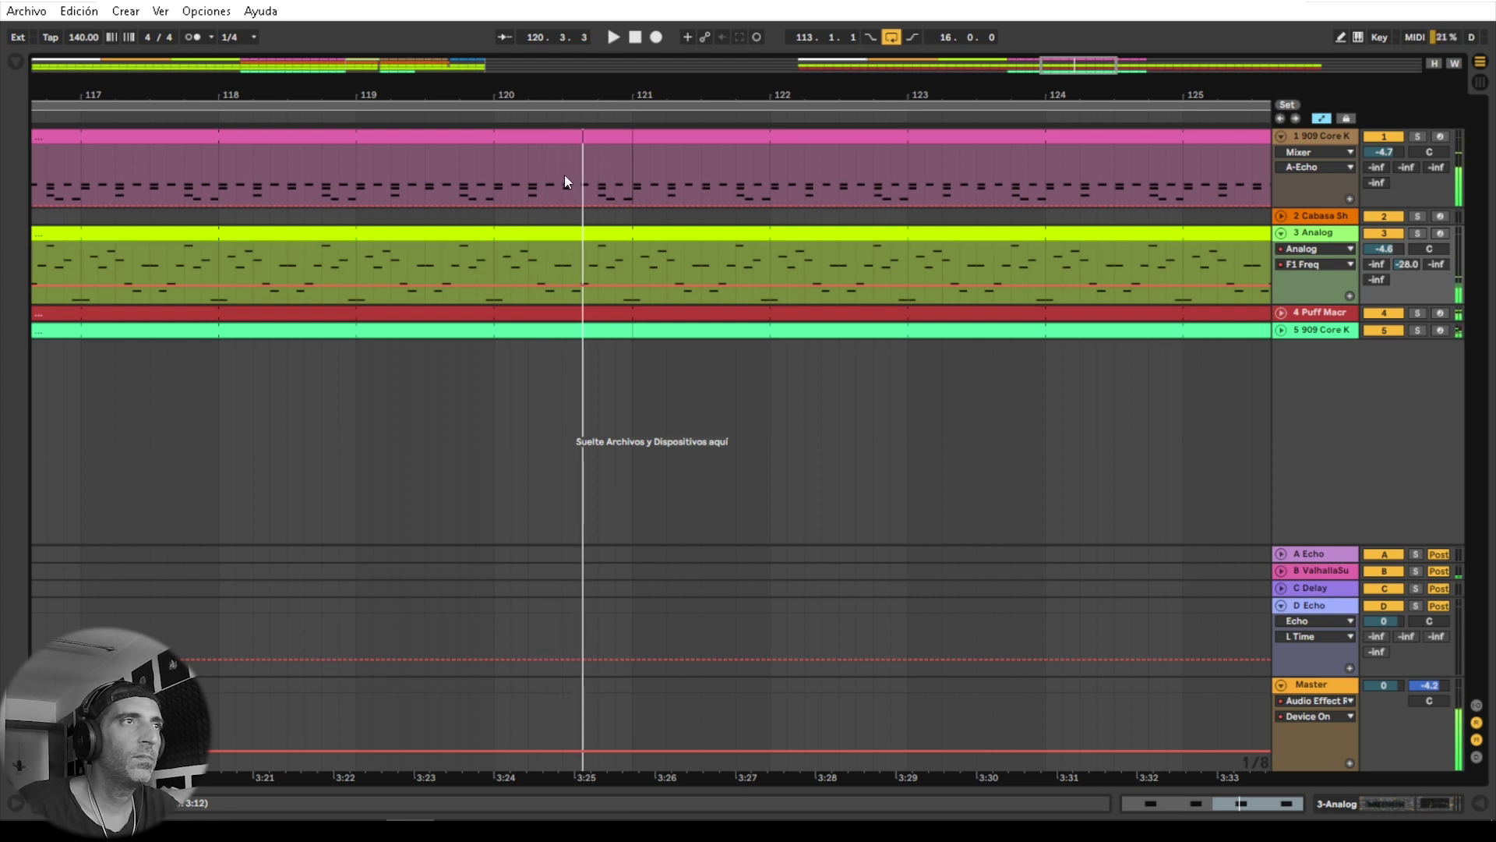
left_click_drag(562, 161, 628, 132)
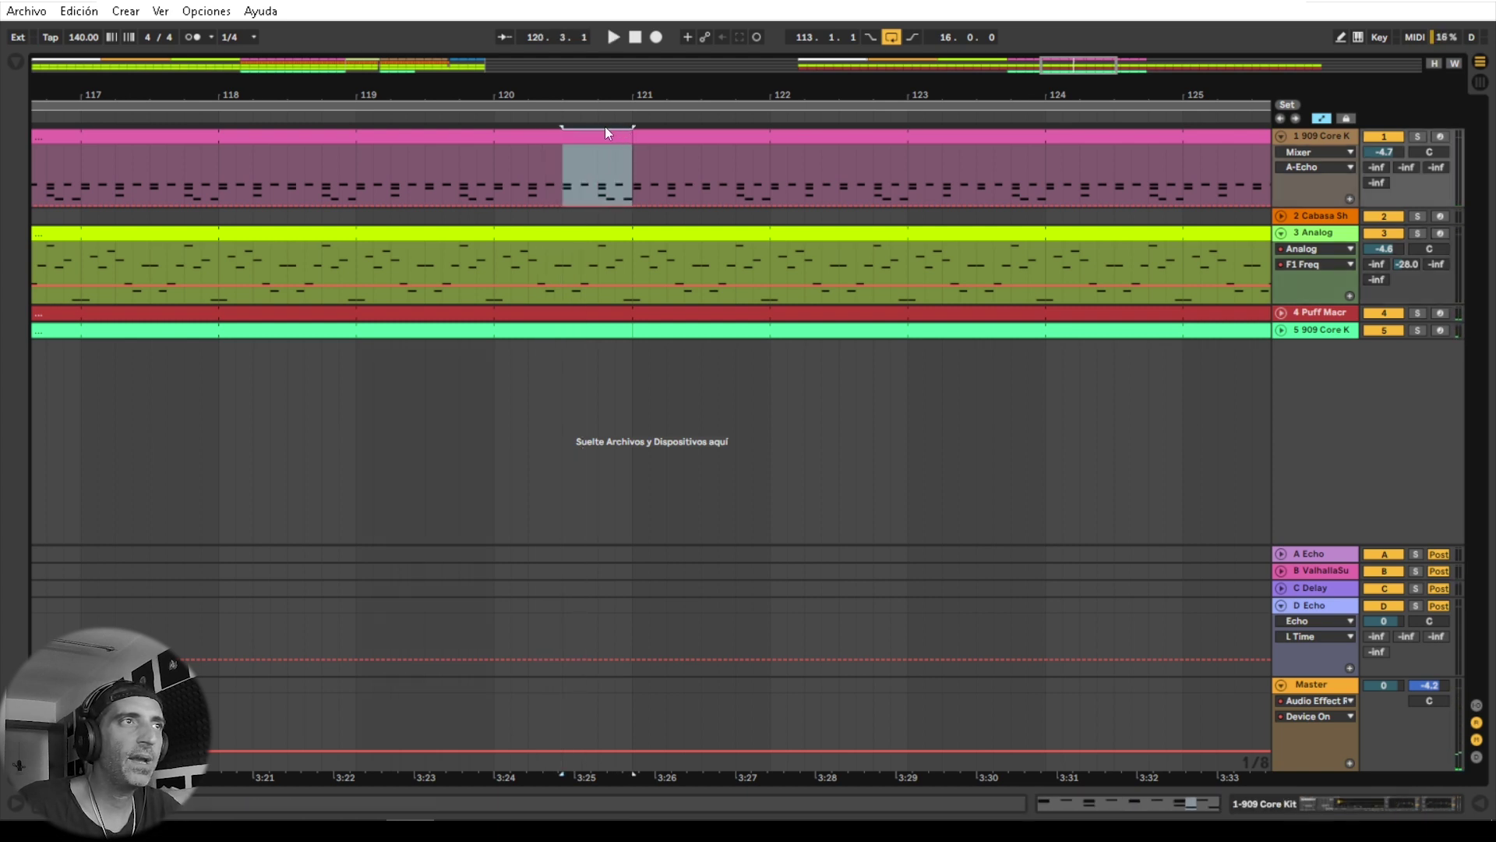
double_click(598, 135)
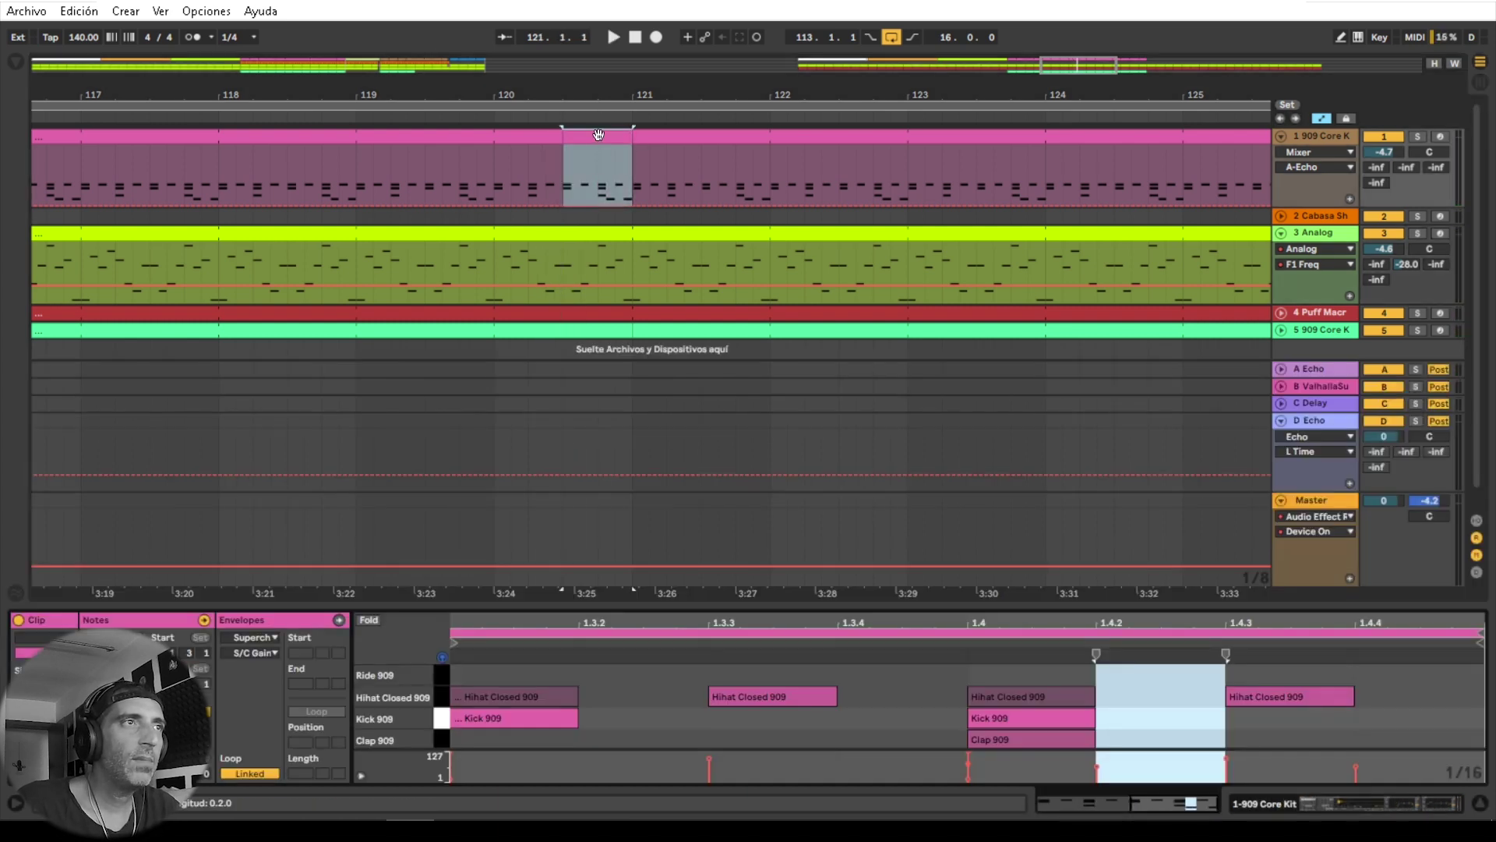
Step: Enlarge the note editor, copy the Snare 909 note at 1.4.2 to 1.3.4 and play the fill before bar 121
left_click_drag(1003, 600, 963, 434)
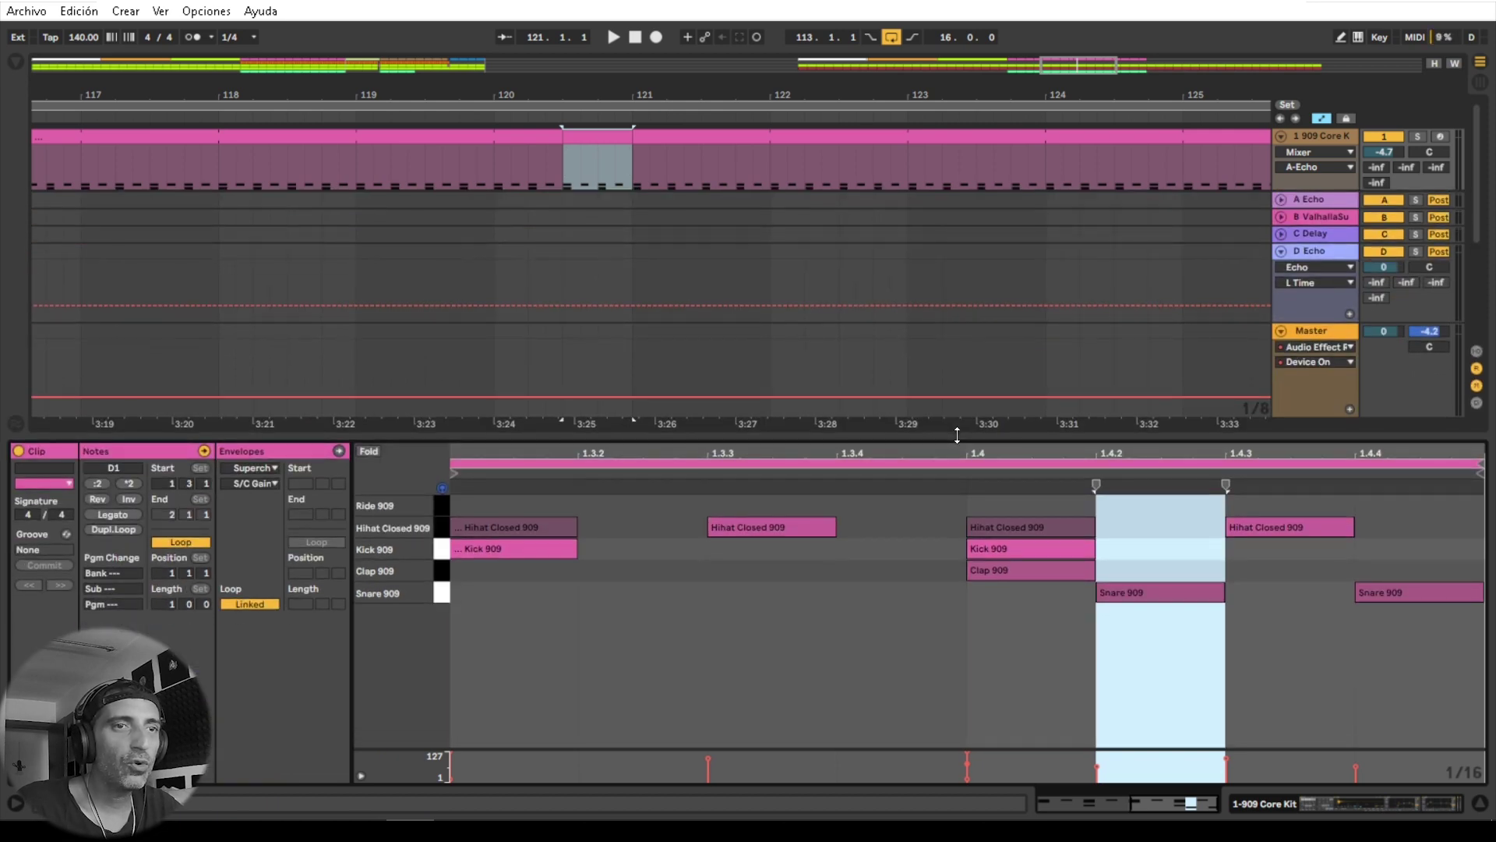
left_click(1119, 590)
left_click_drag(1119, 591, 878, 618)
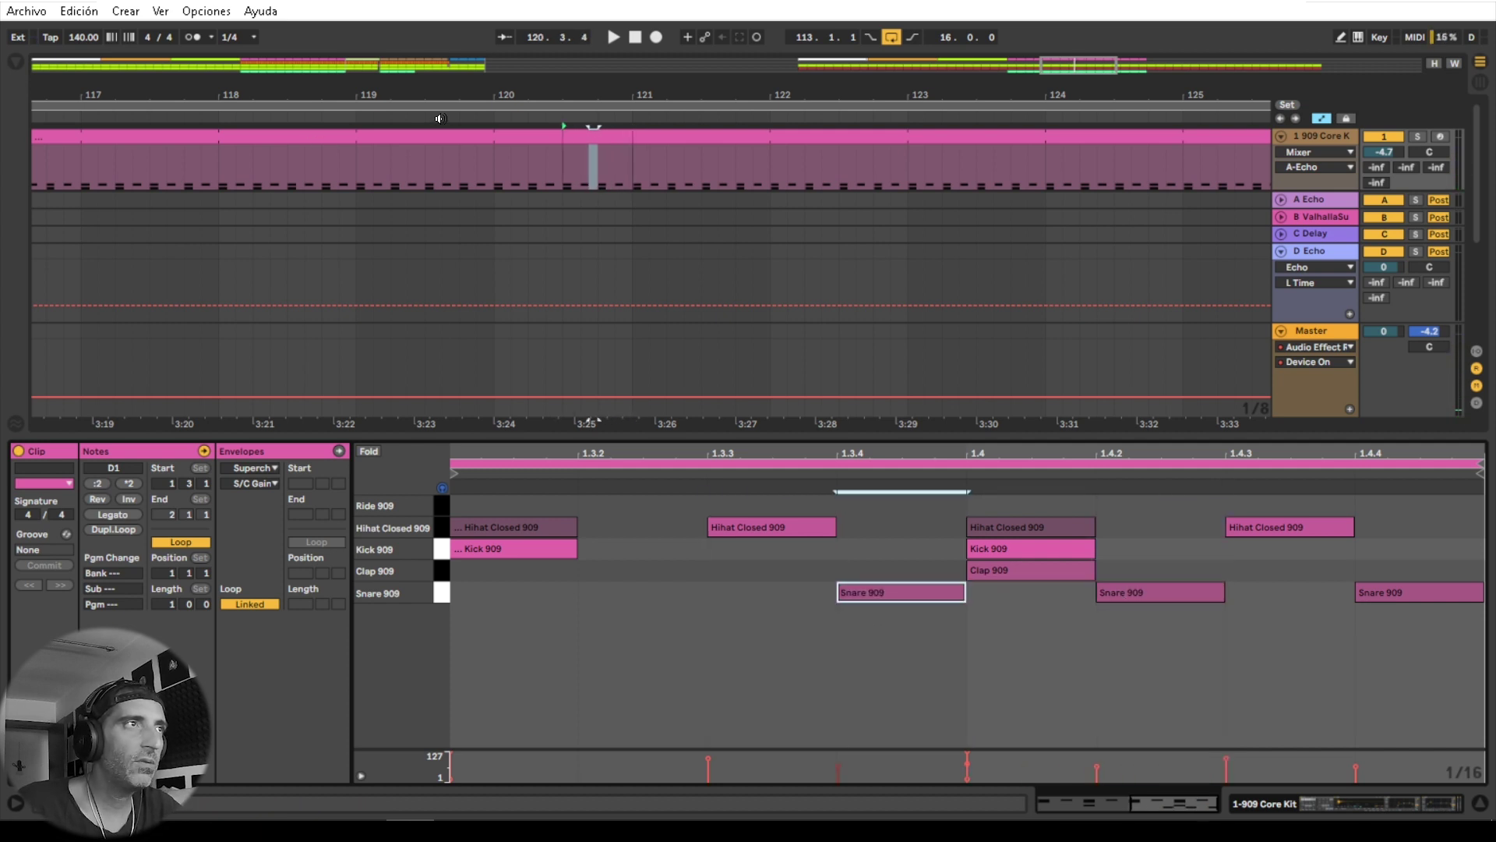
left_click(440, 118)
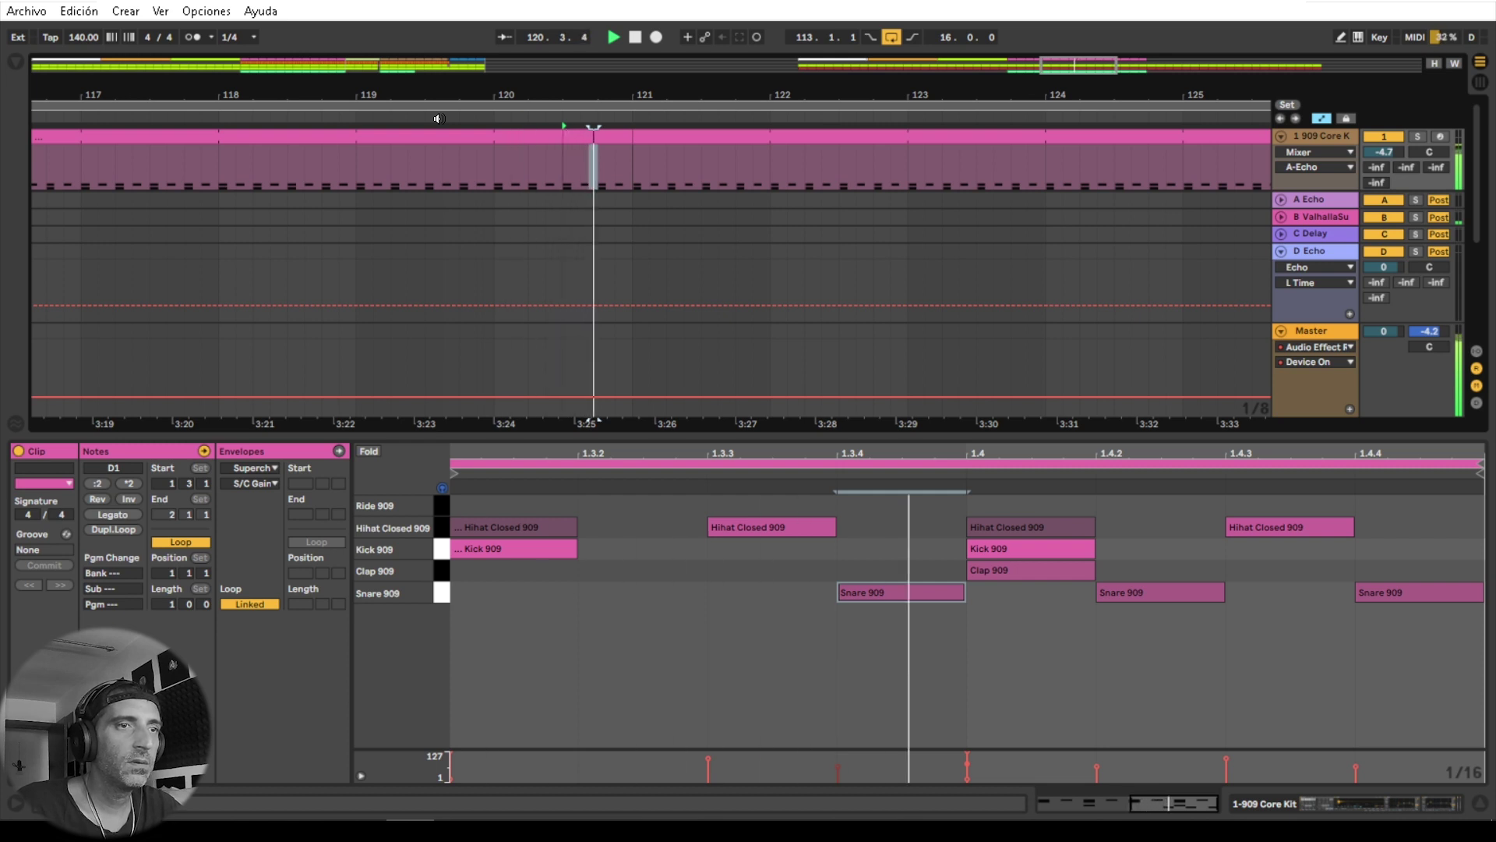
key("space")
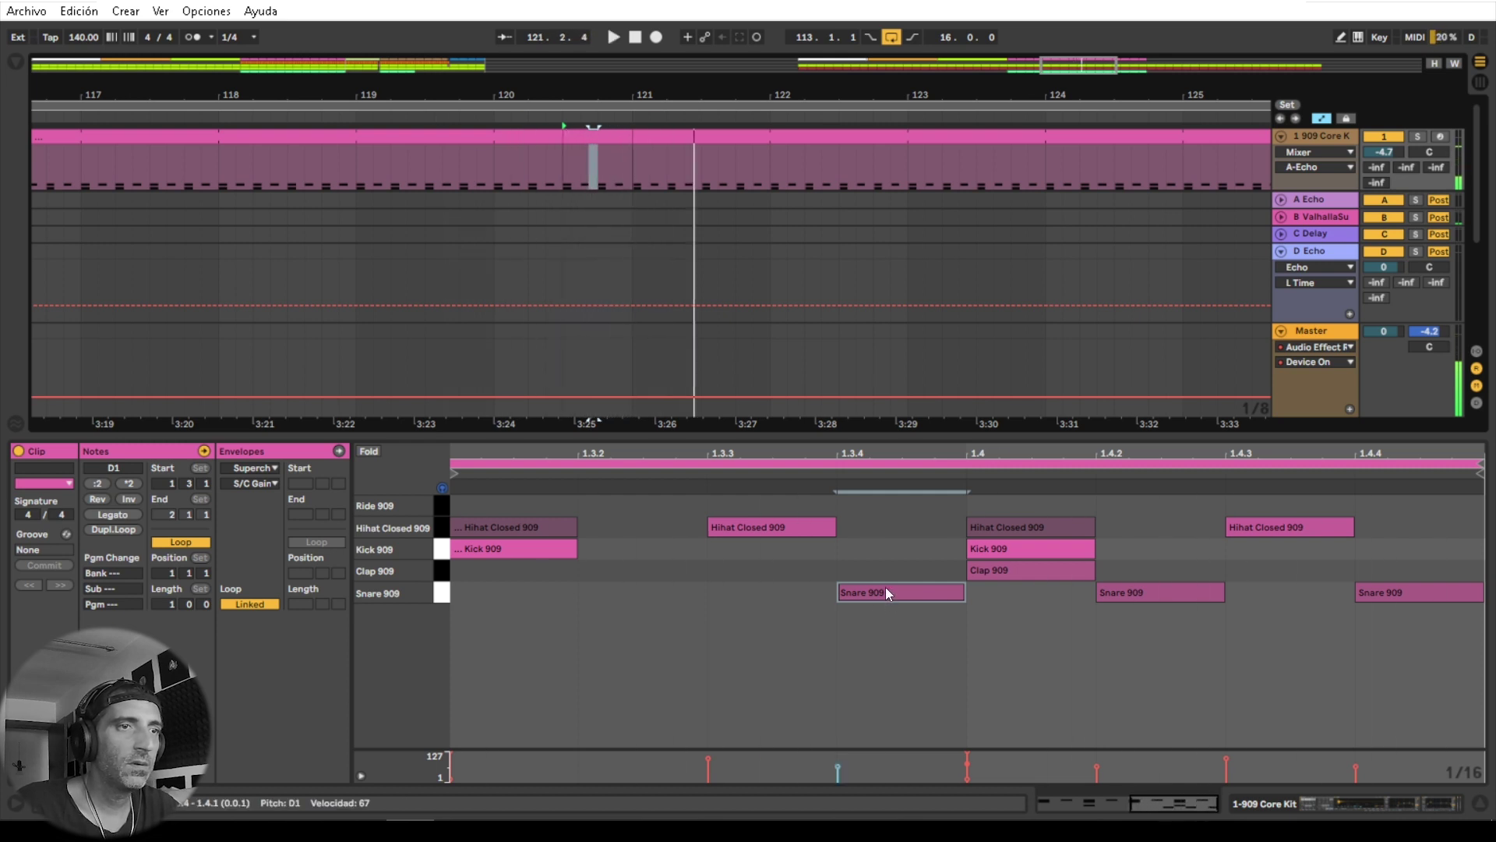
Step: Move the copied Snare 909 note to 1.3.3, listen, and colour the half-bar clip before bar 121 turquoise
left_click_drag(884, 591, 770, 596)
left_click(344, 113)
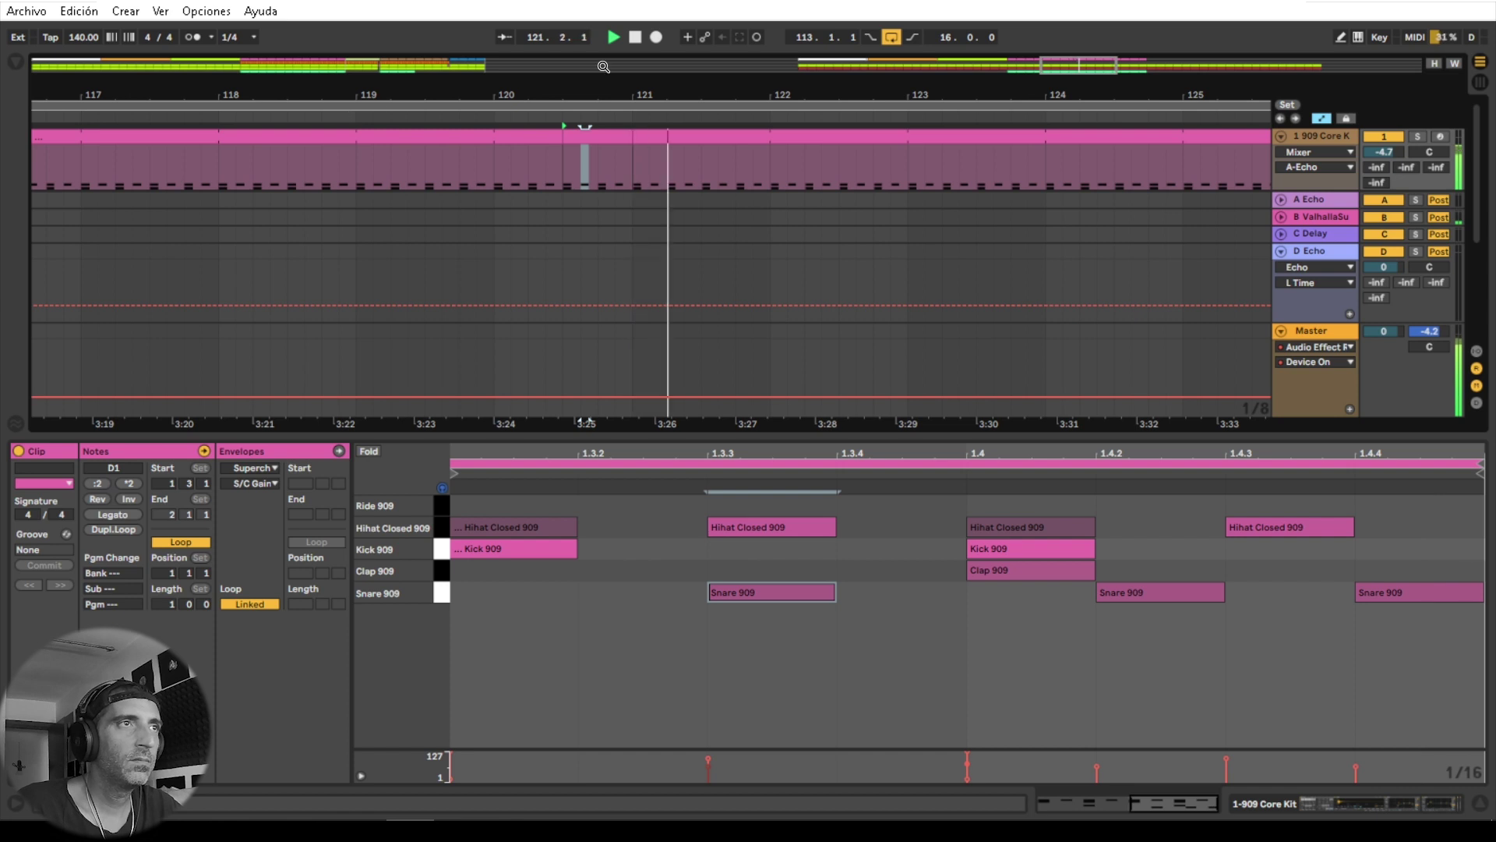
key("space")
right_click(606, 139)
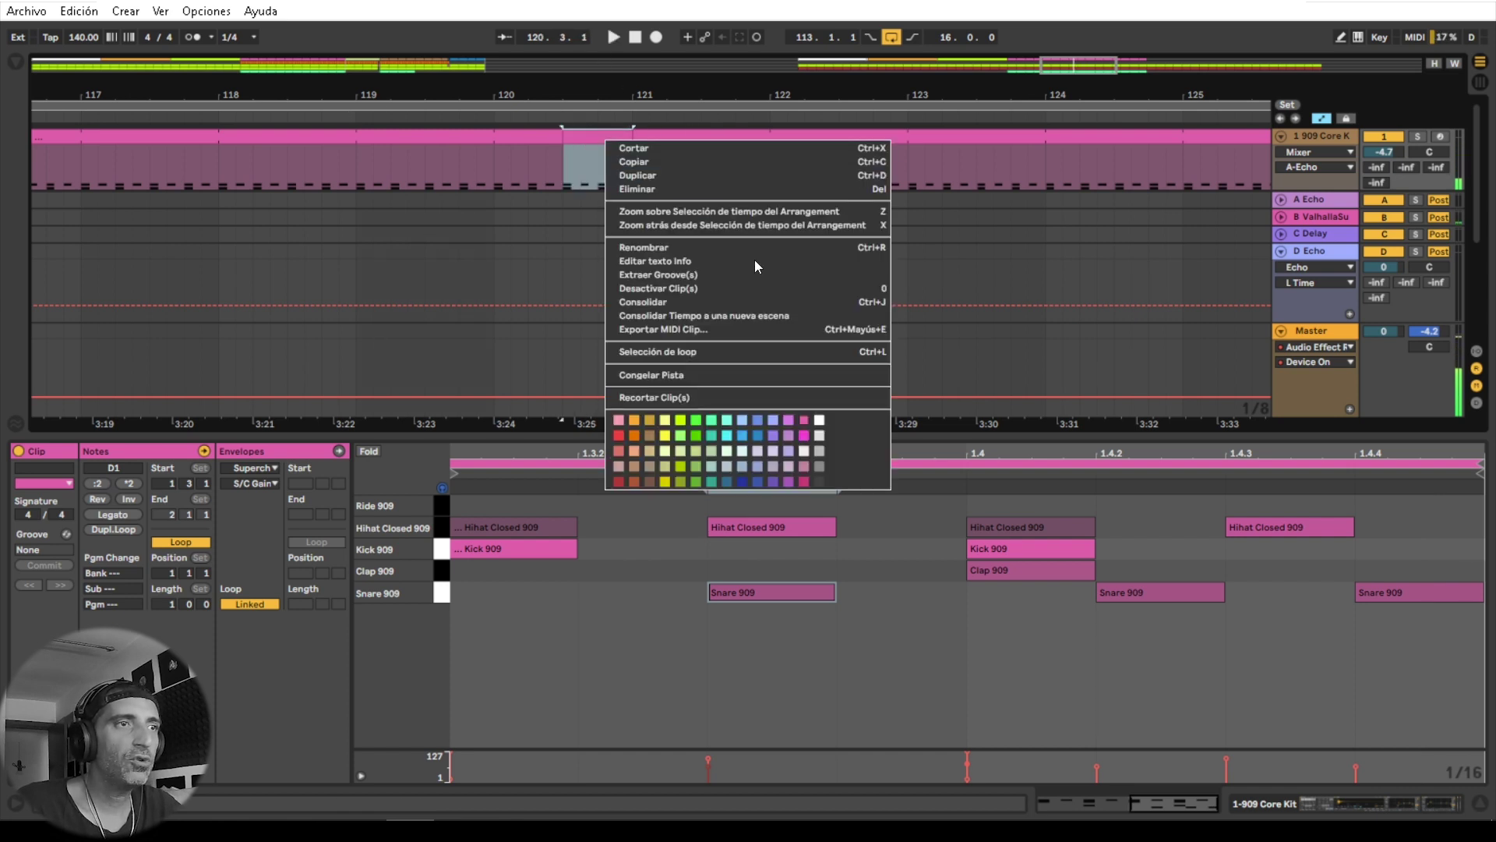
left_click(725, 423)
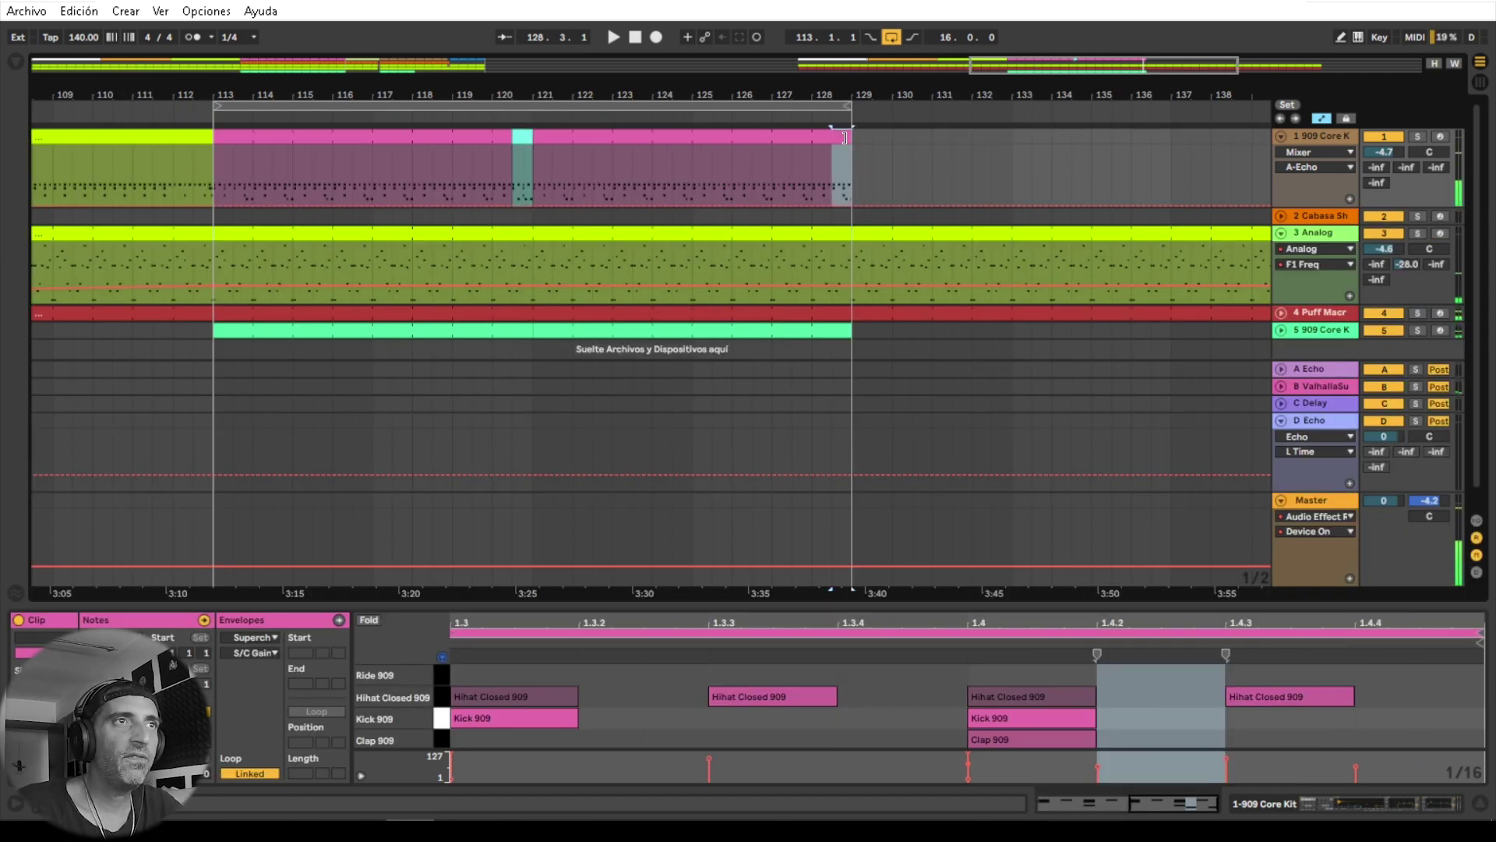
Step: Split off the pink 909 Core Kit clip's last half bar before bar 129 and open its notes in an enlarged editor
key("ctrl+x")
key("ctrl+v")
double_click(836, 135)
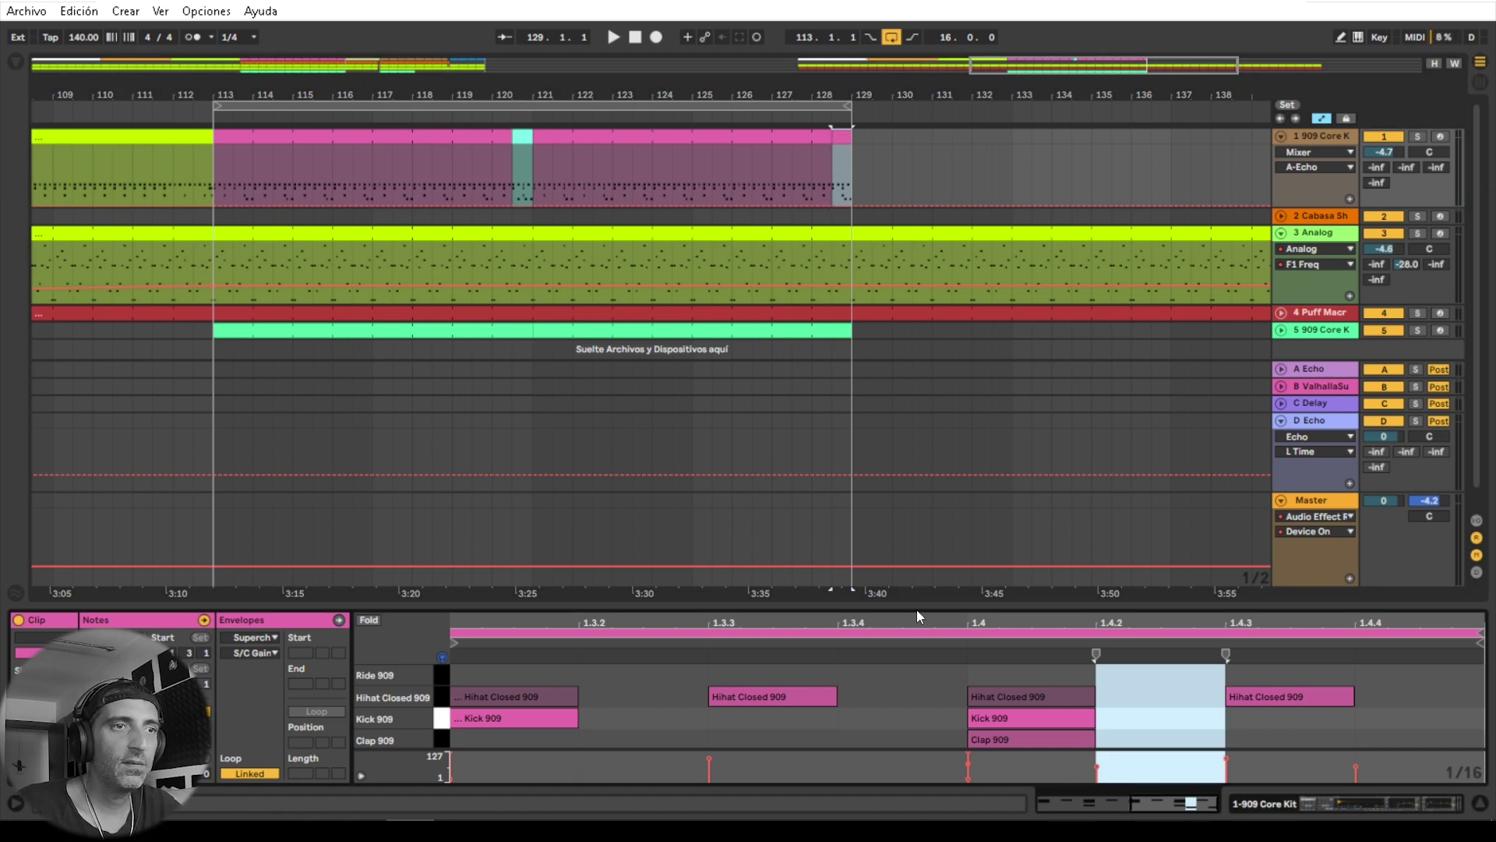
left_click_drag(916, 610, 914, 460)
Step: Duplicate the Snare 909 note at 1.4.2 to 1.4.3 and play the result
left_click_drag(1430, 651, 1202, 622)
left_click(1191, 614)
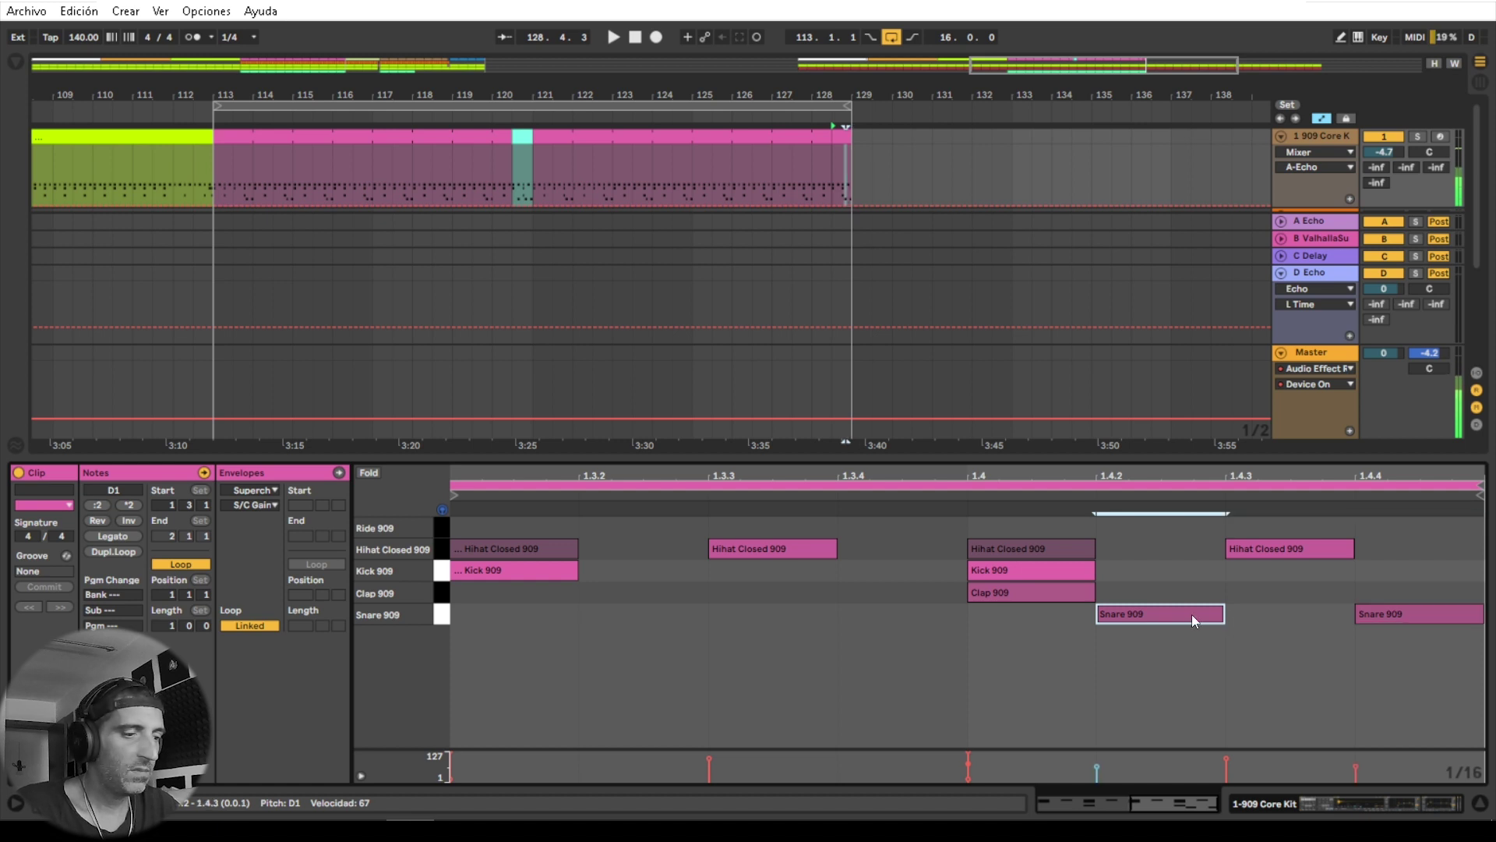
key("ctrl+d")
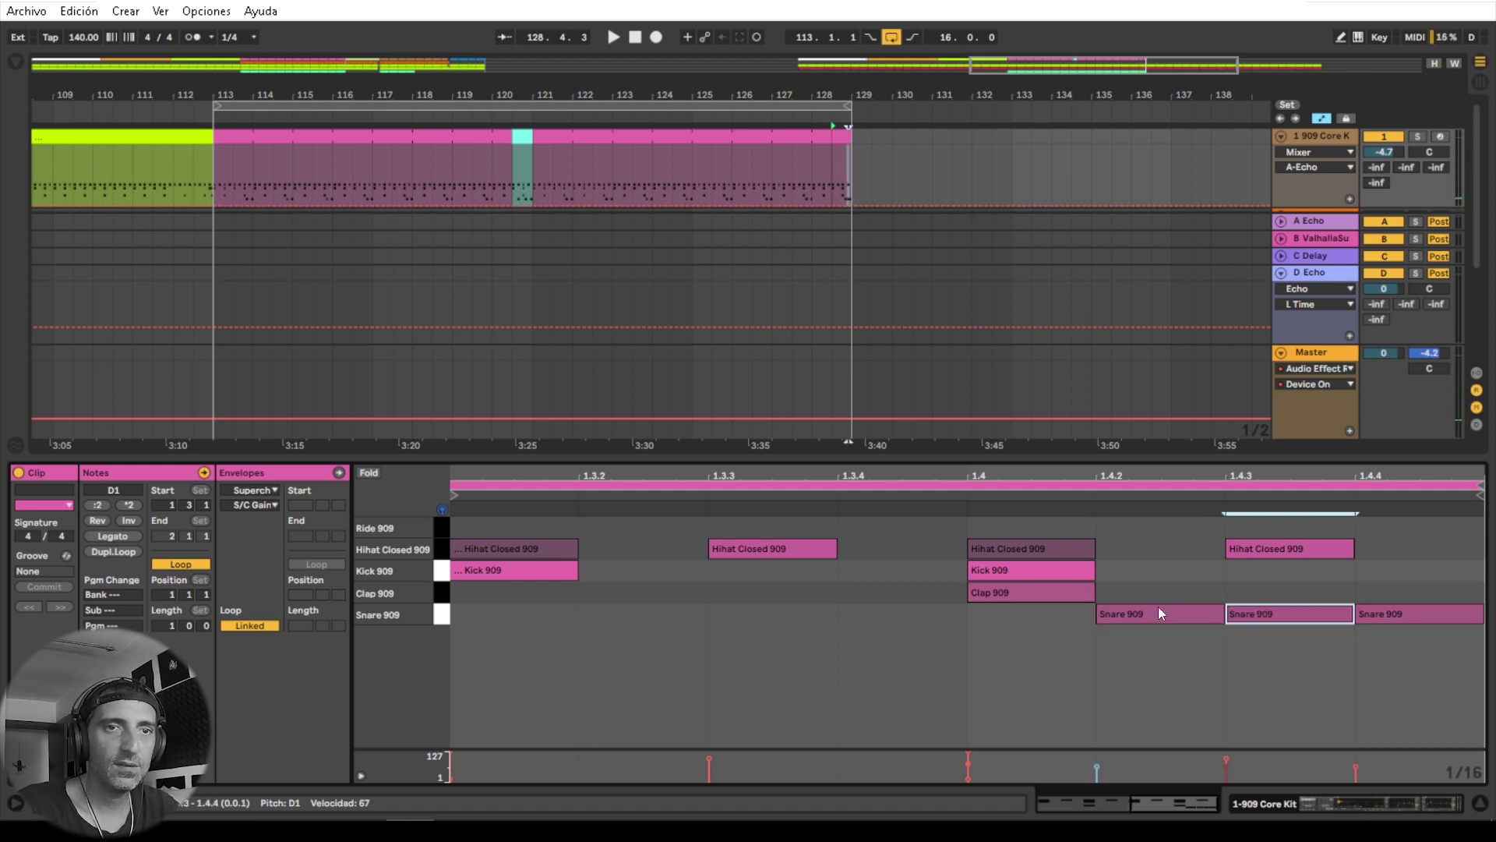
key("space")
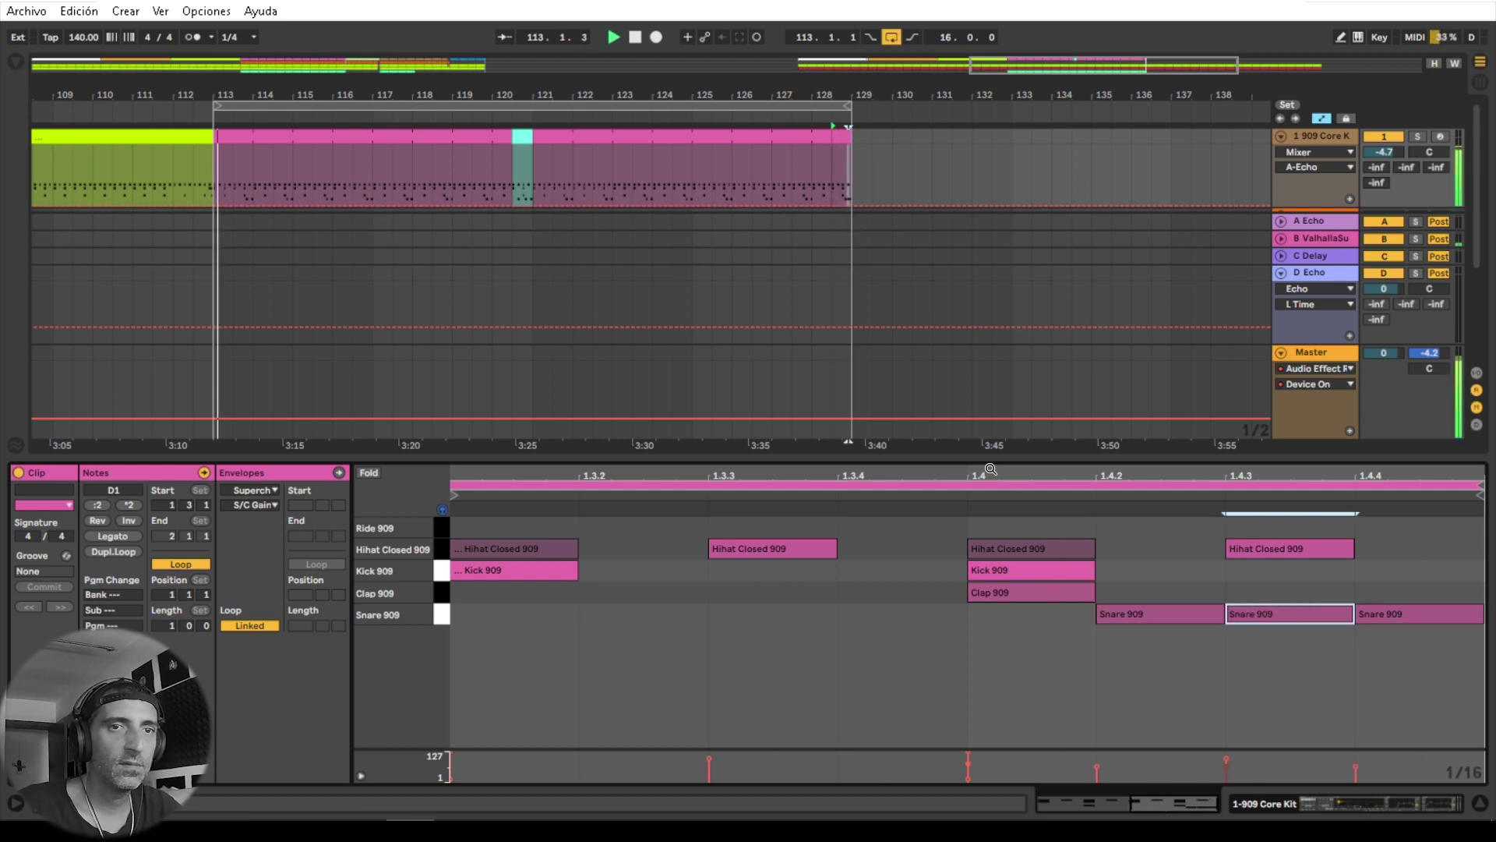
Step: Copy the Snare 909 note at 1.4.3 to 1.3.2 and 1.3.4
left_click_drag(1270, 609, 656, 610)
key("ctrl+d")
key("Right")
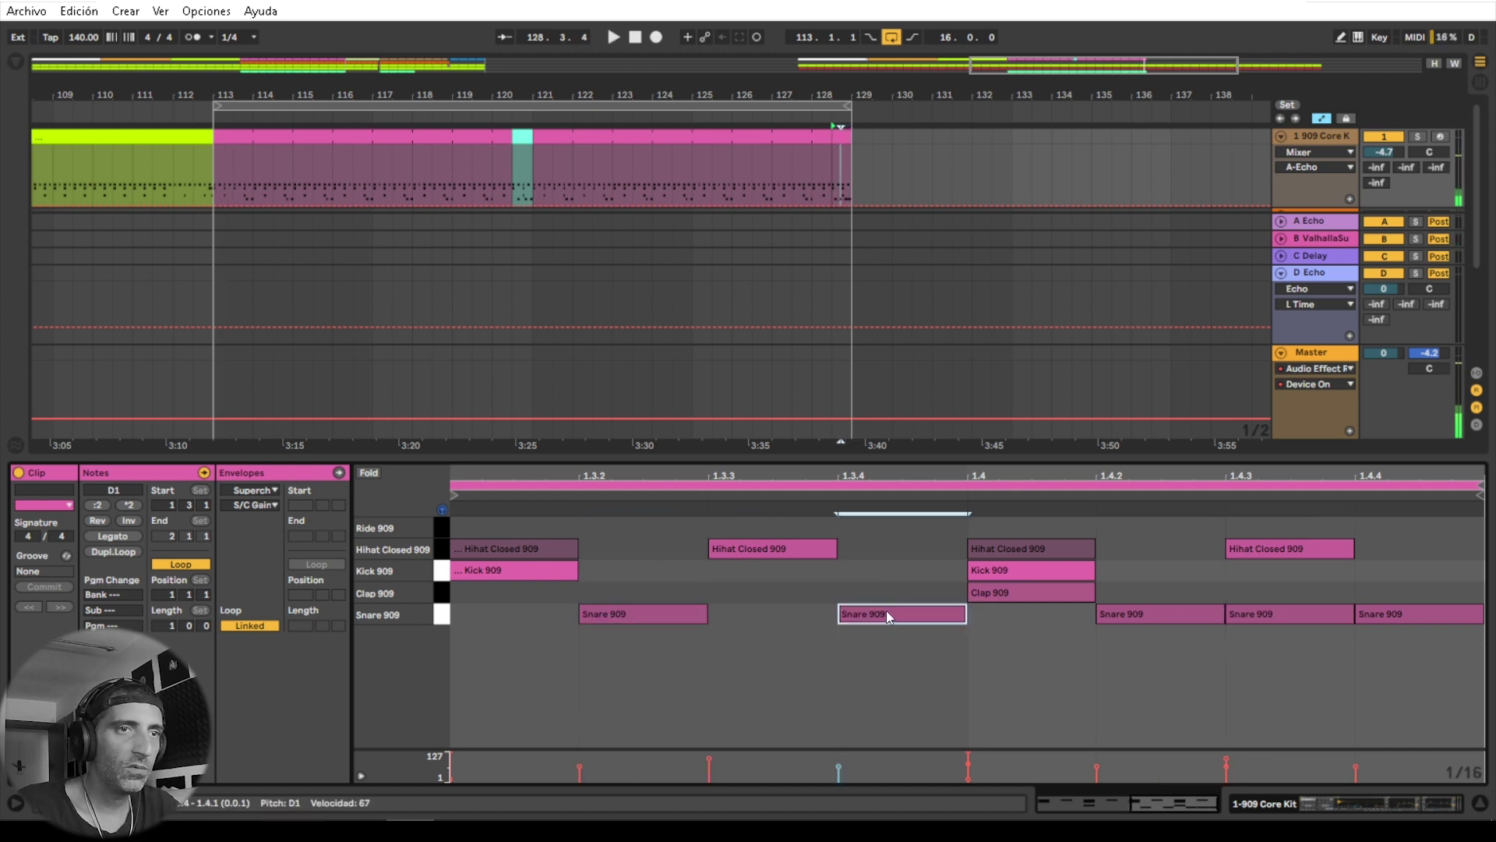
Step: Copy the snare at 1.3.4 to the Clap 909 row at 1.3.3 and play the fill before bar 129
left_click_drag(882, 611, 759, 584)
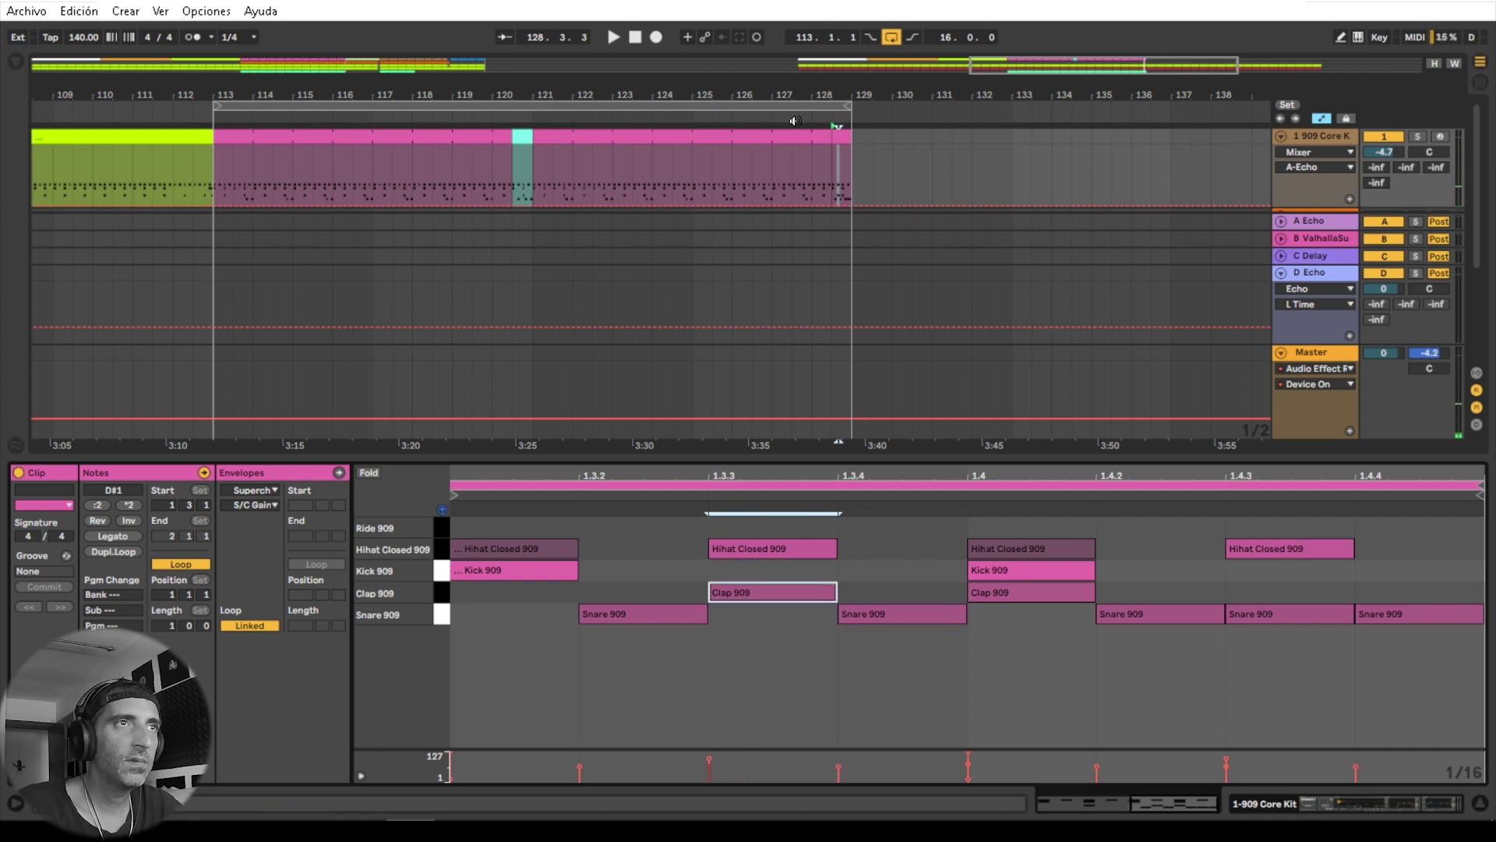
left_click(798, 113)
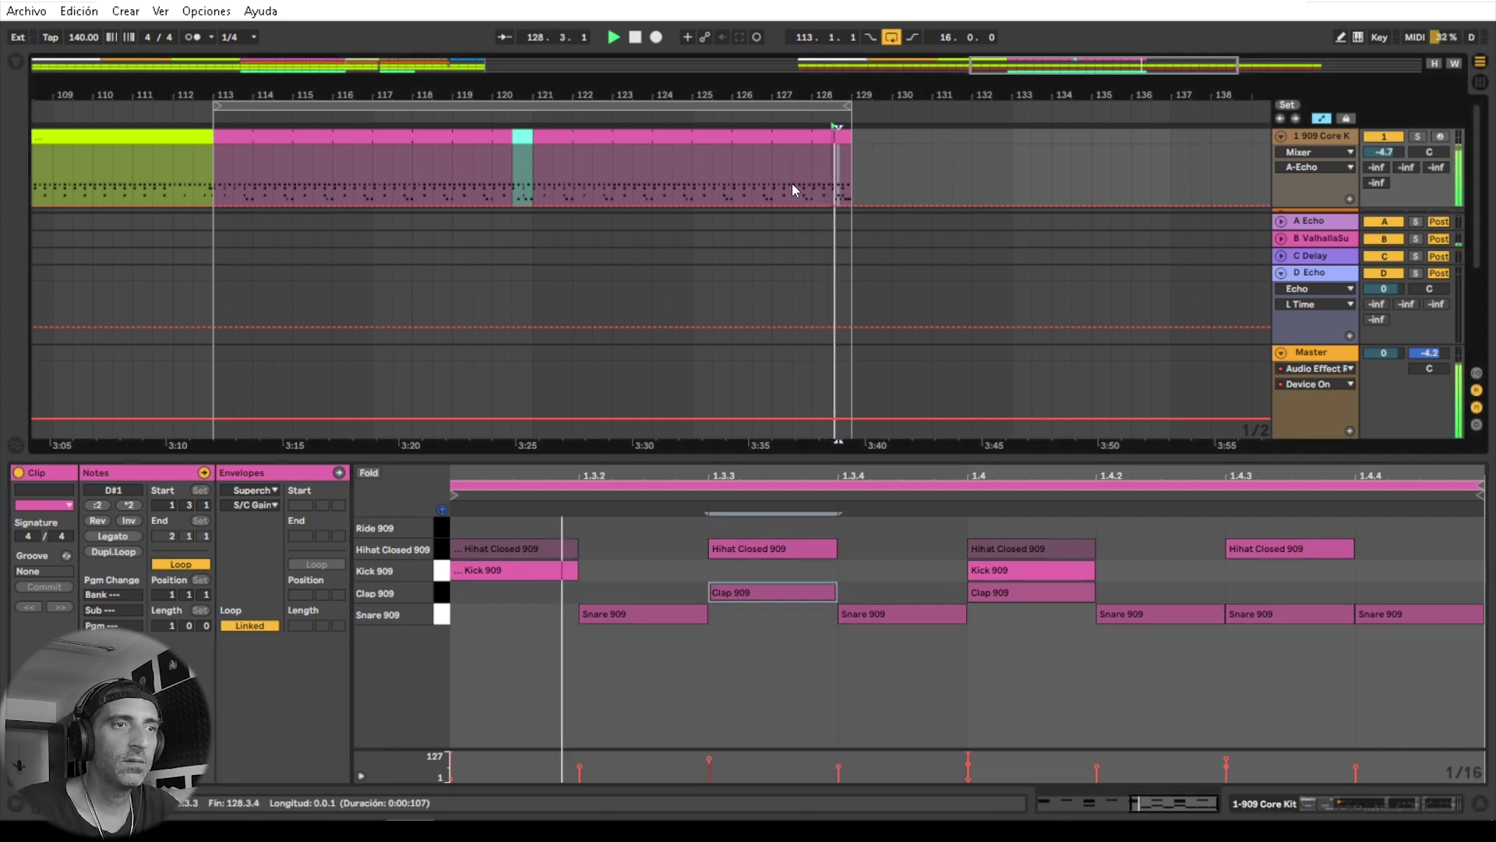
key("space")
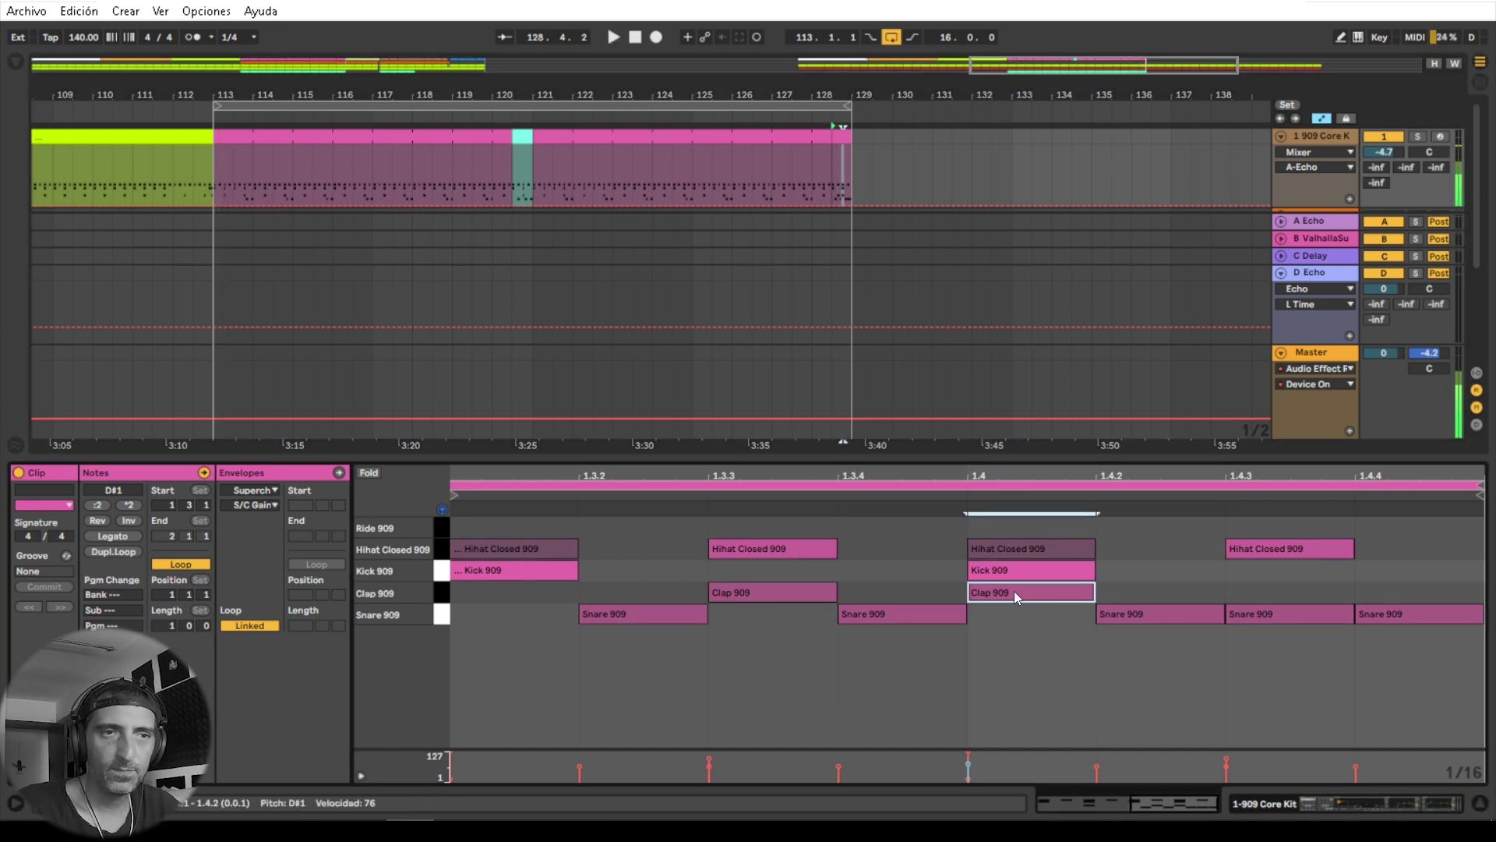
Step: Copy the Clap 909 note at 1.4 to 1.4.3, listen, and shift the copy to 1.4.4
left_click_drag(1013, 591, 1245, 596)
key("space")
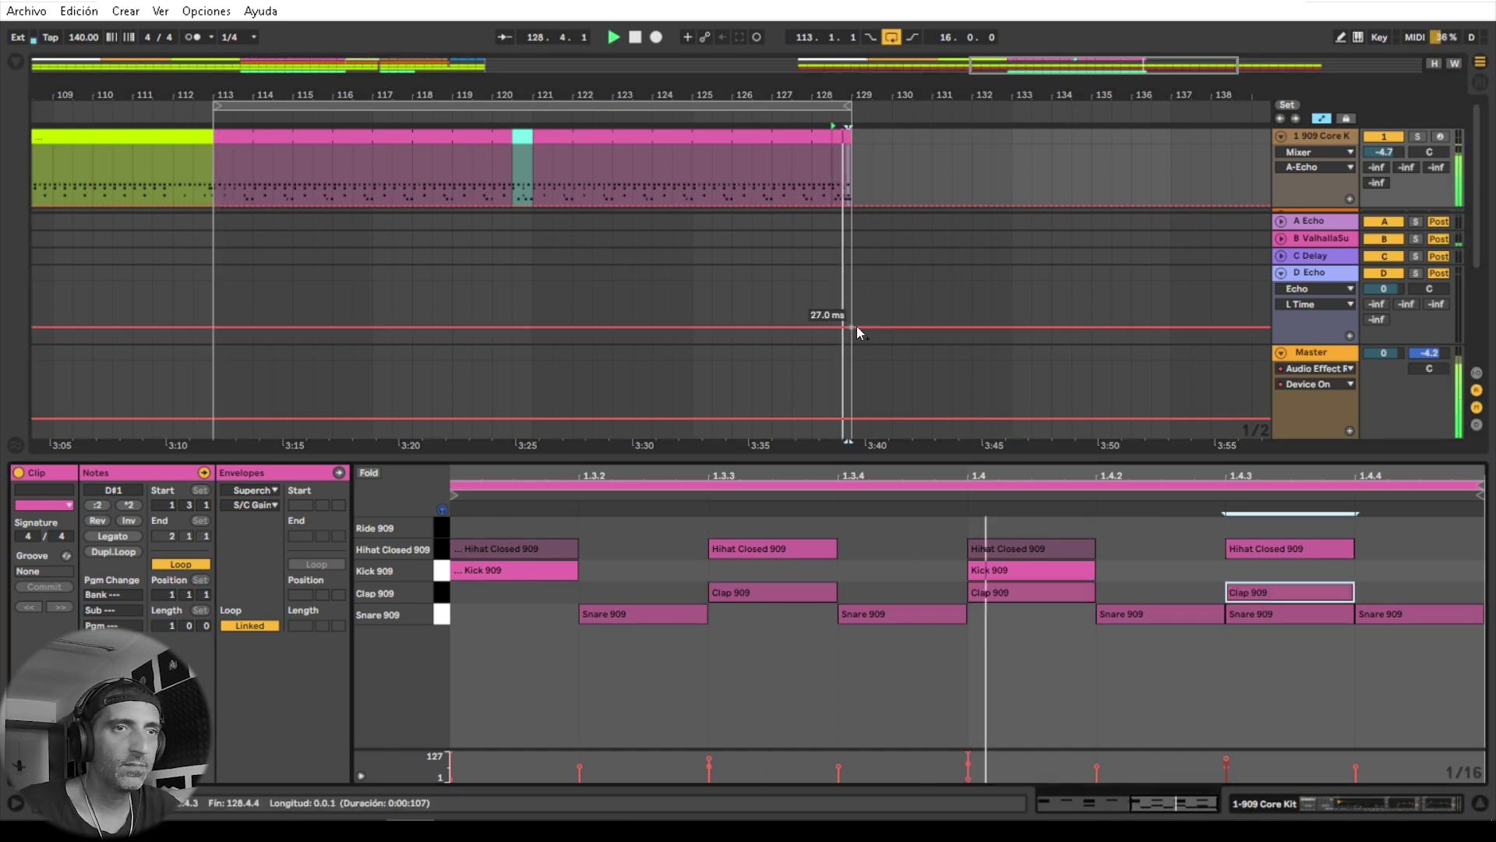
key("space")
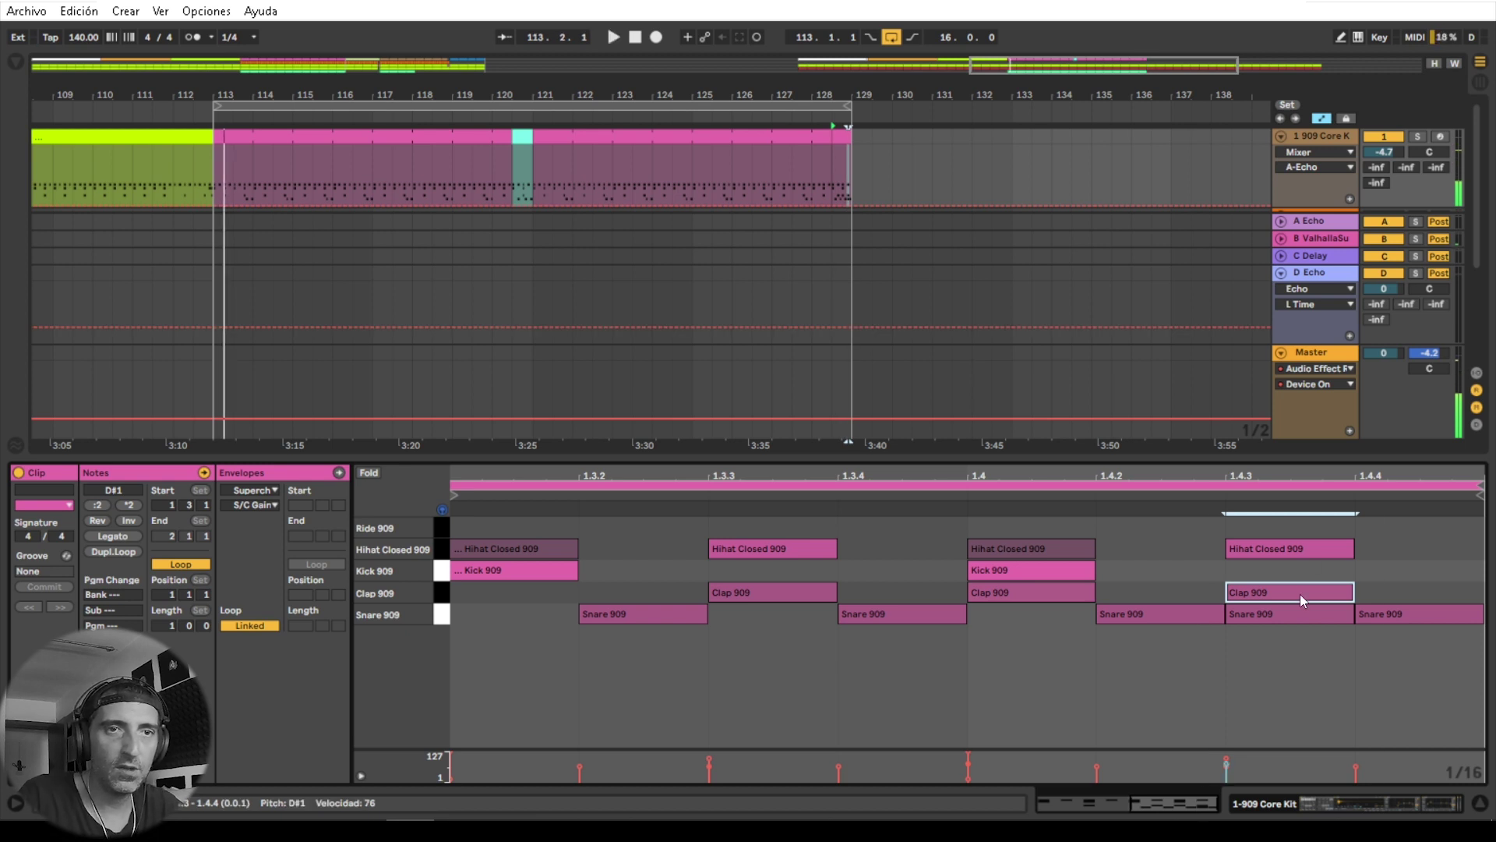
key("Right")
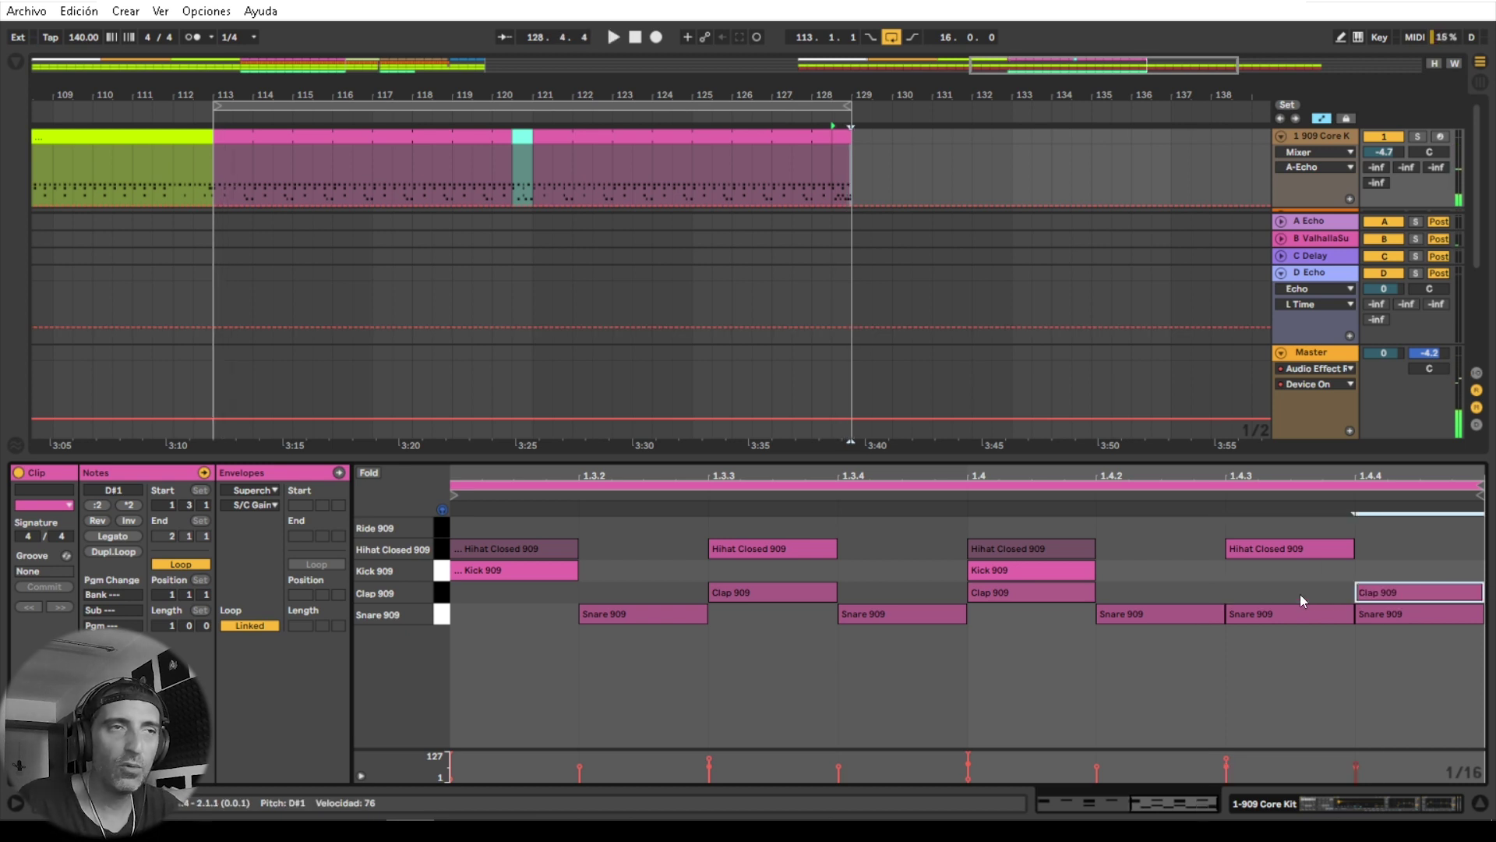
Step: Play the finished fill and colour its half-bar clip before bar 129 bright green
left_click(812, 118)
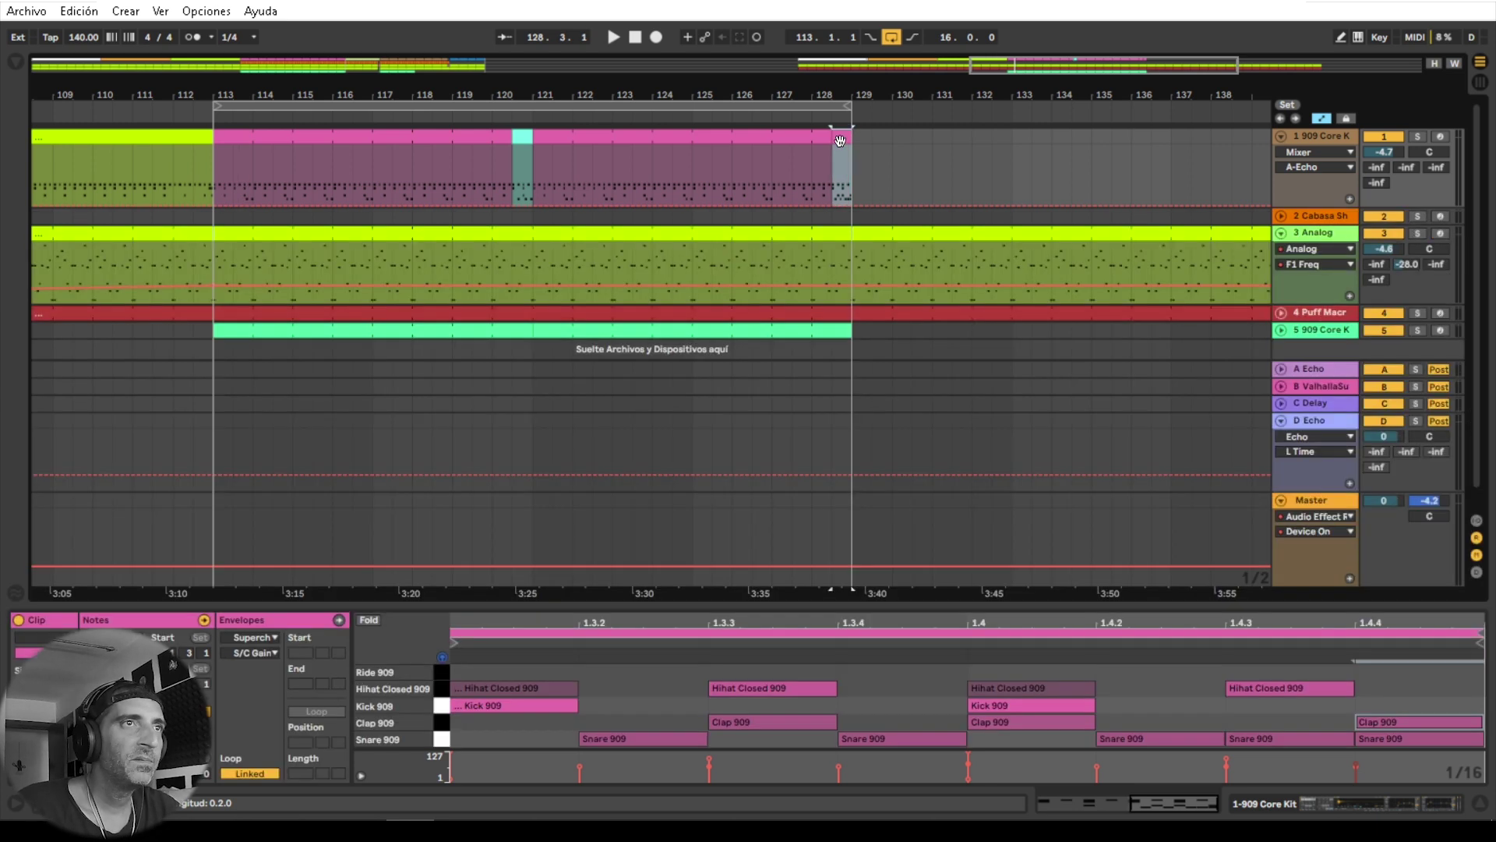
right_click(842, 141)
left_click(916, 413)
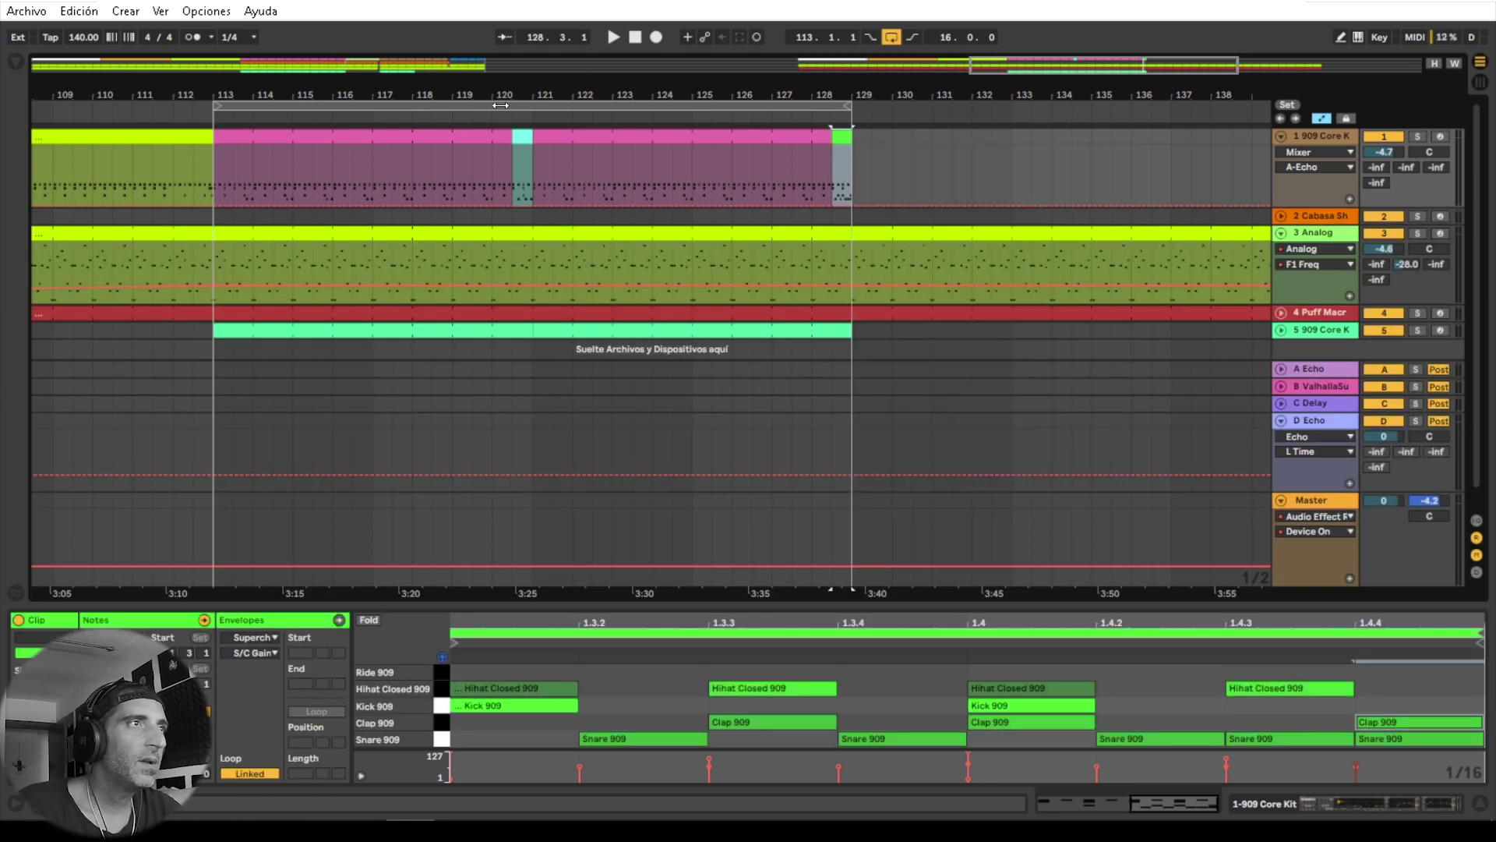
Step: Move the 16-bar loop to start at bar 129 and place the pale green 909 Core Kit session clip there in the arrangement
left_click_drag(462, 92, 796, 116)
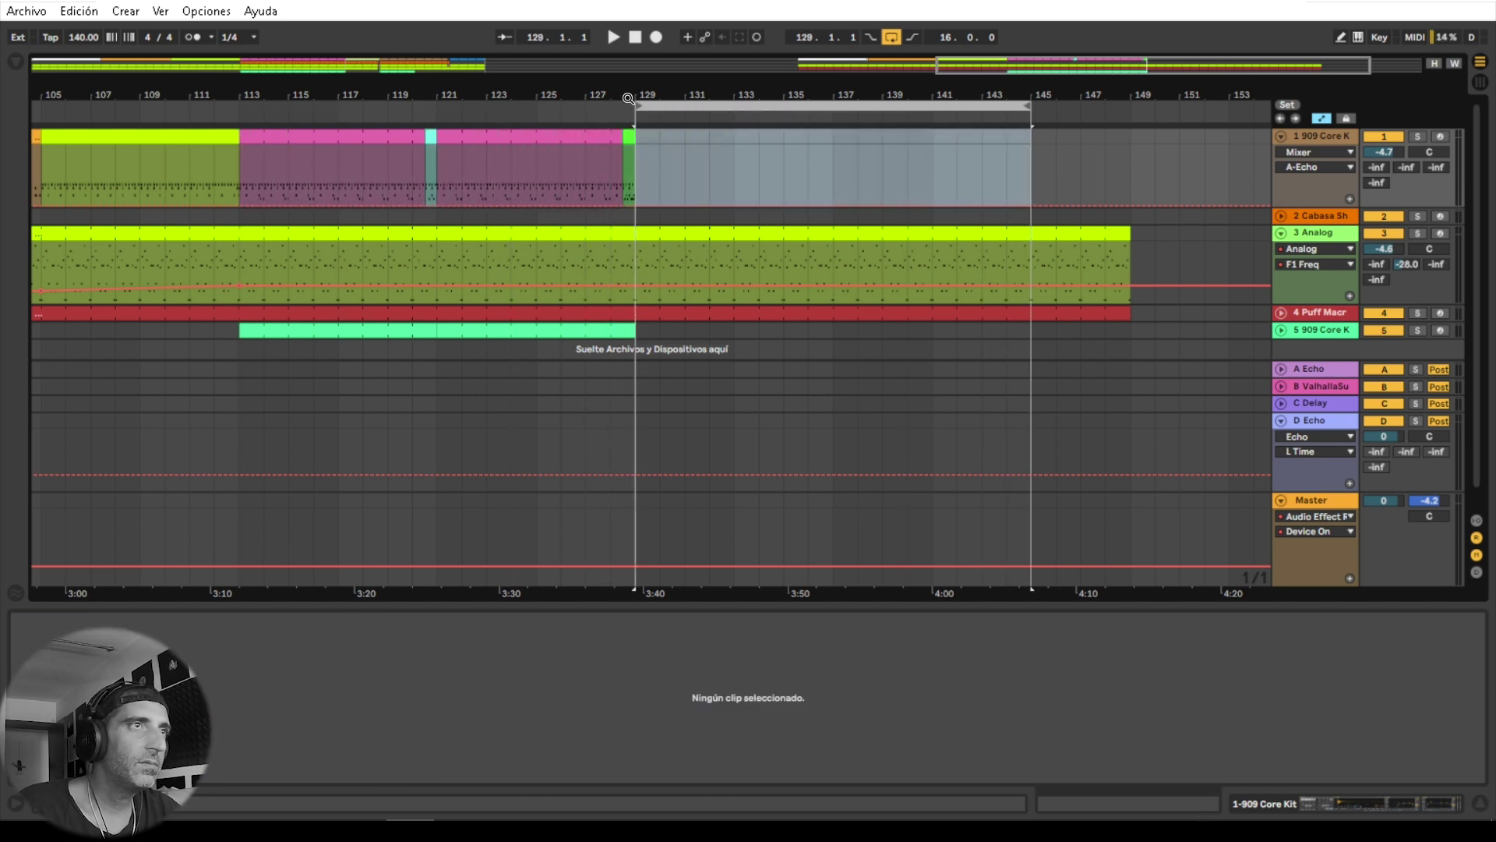
left_click(1479, 88)
left_click_drag(82, 173, 646, 143)
key("Tab")
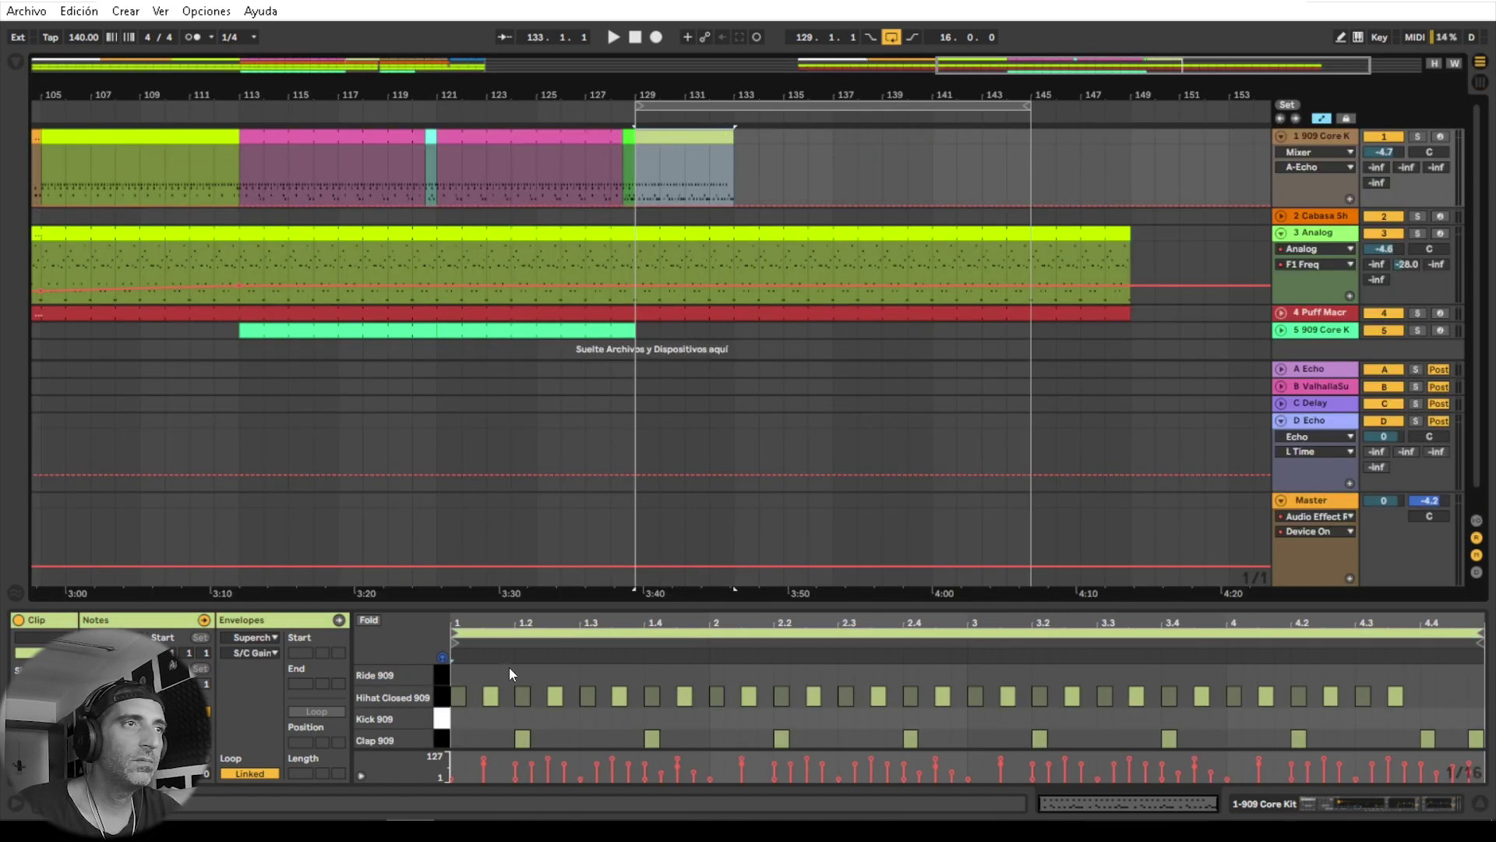
Step: Play from bar 129, extend the pale green clip to bar 137 and shorten the loop to 8 bars
key("space")
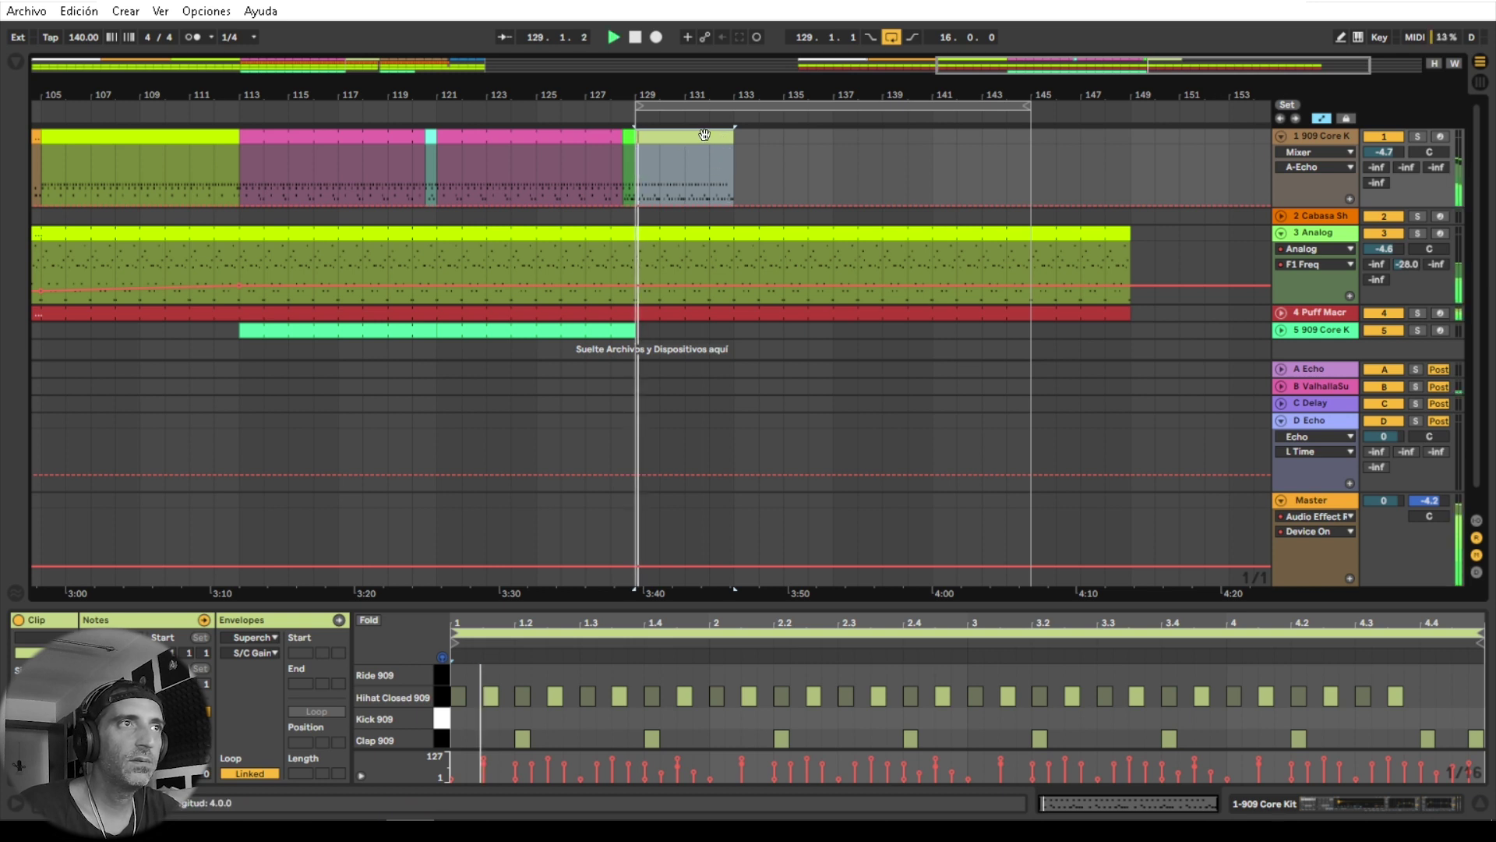
left_click_drag(734, 138, 848, 140)
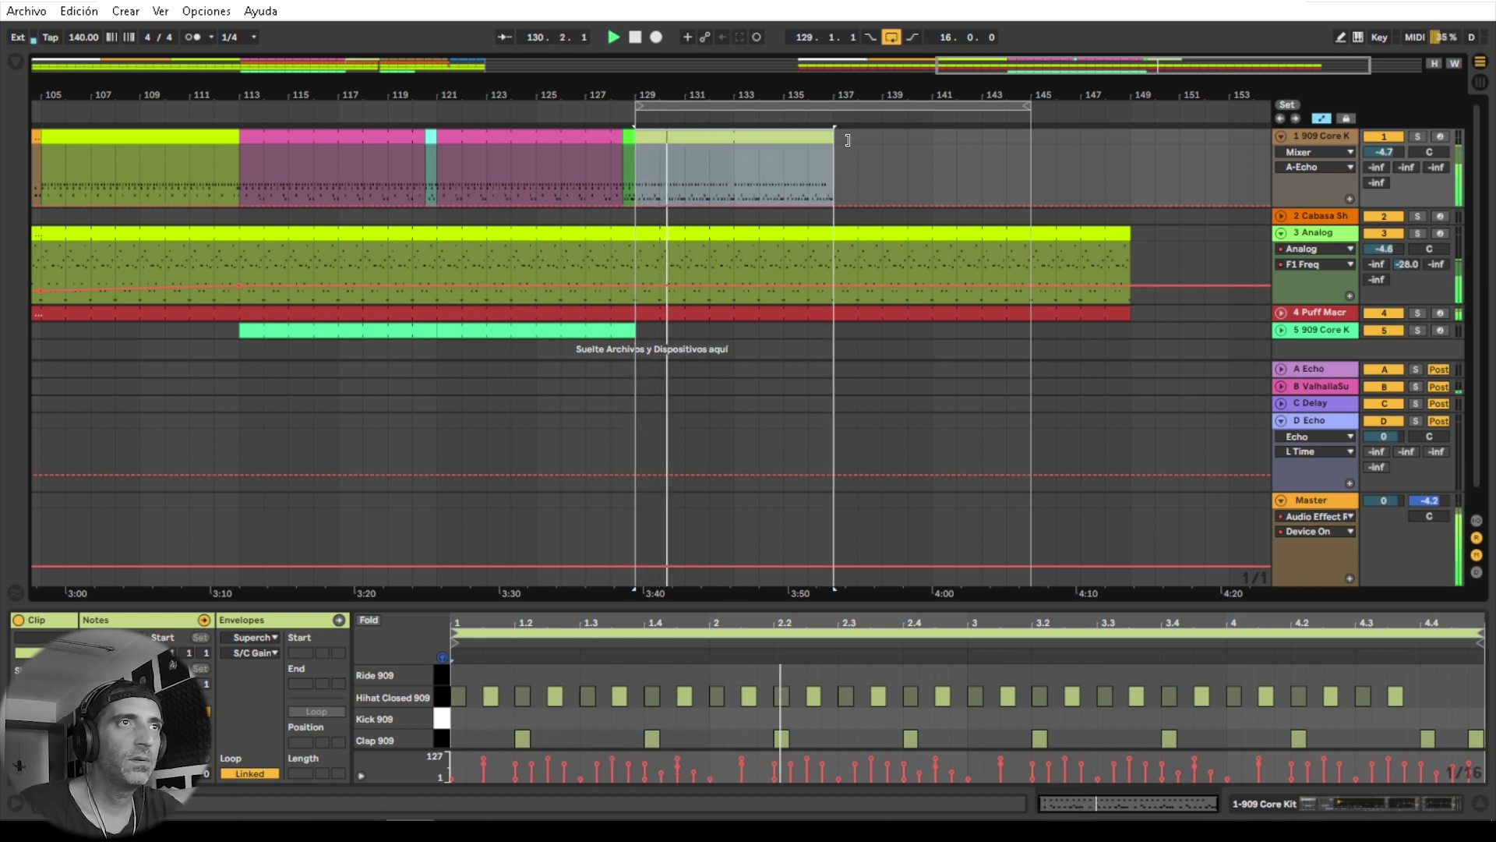
left_click_drag(1030, 105, 834, 116)
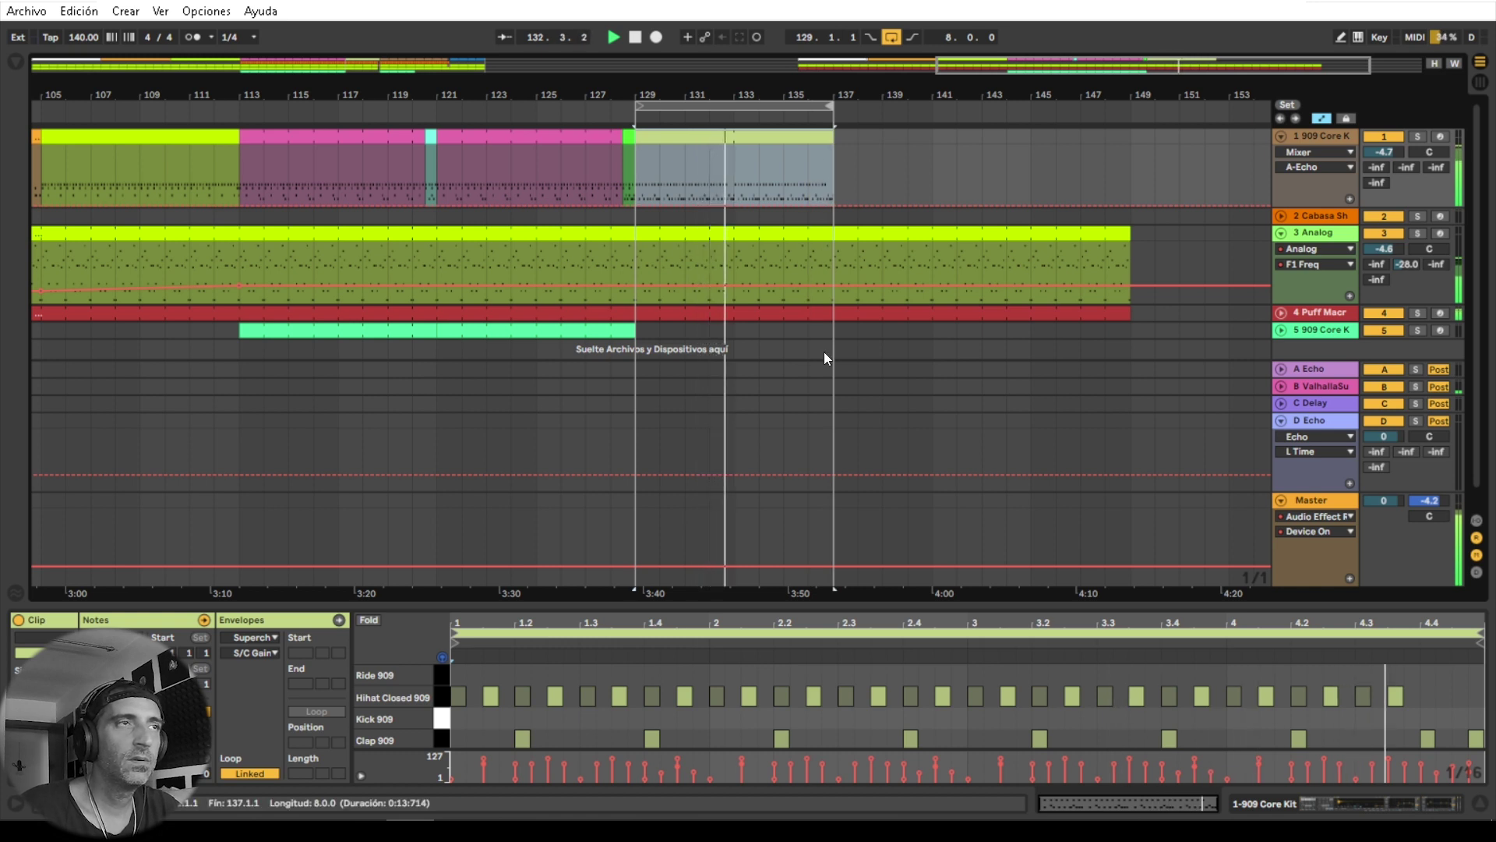
Step: Select the second 909 Core Kit track's clip from bar 121 to 129 and listen to the transition at bar 129
left_click(631, 330)
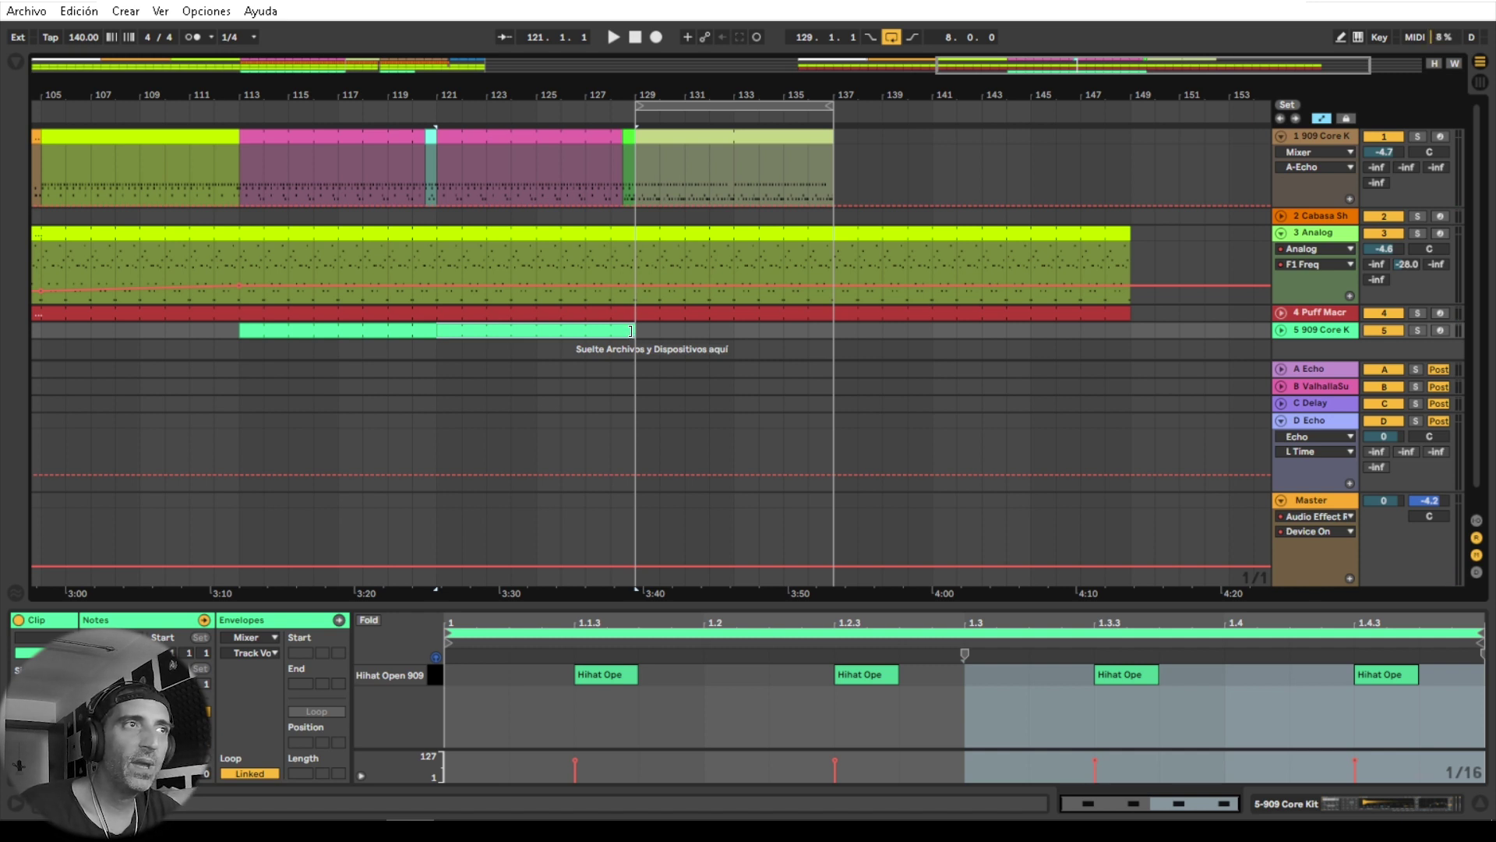
left_click(620, 113)
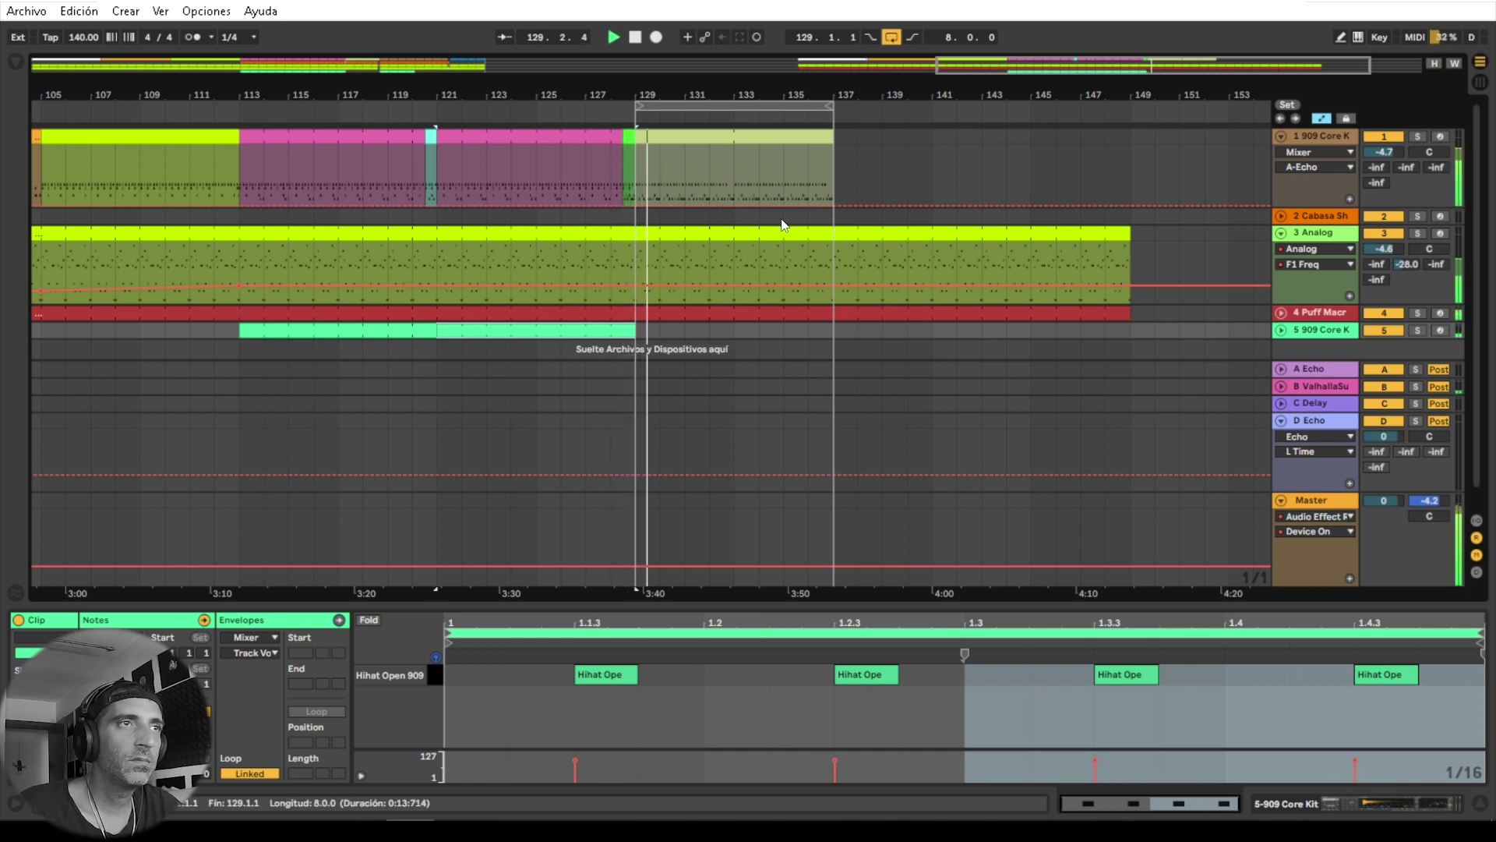
key("space")
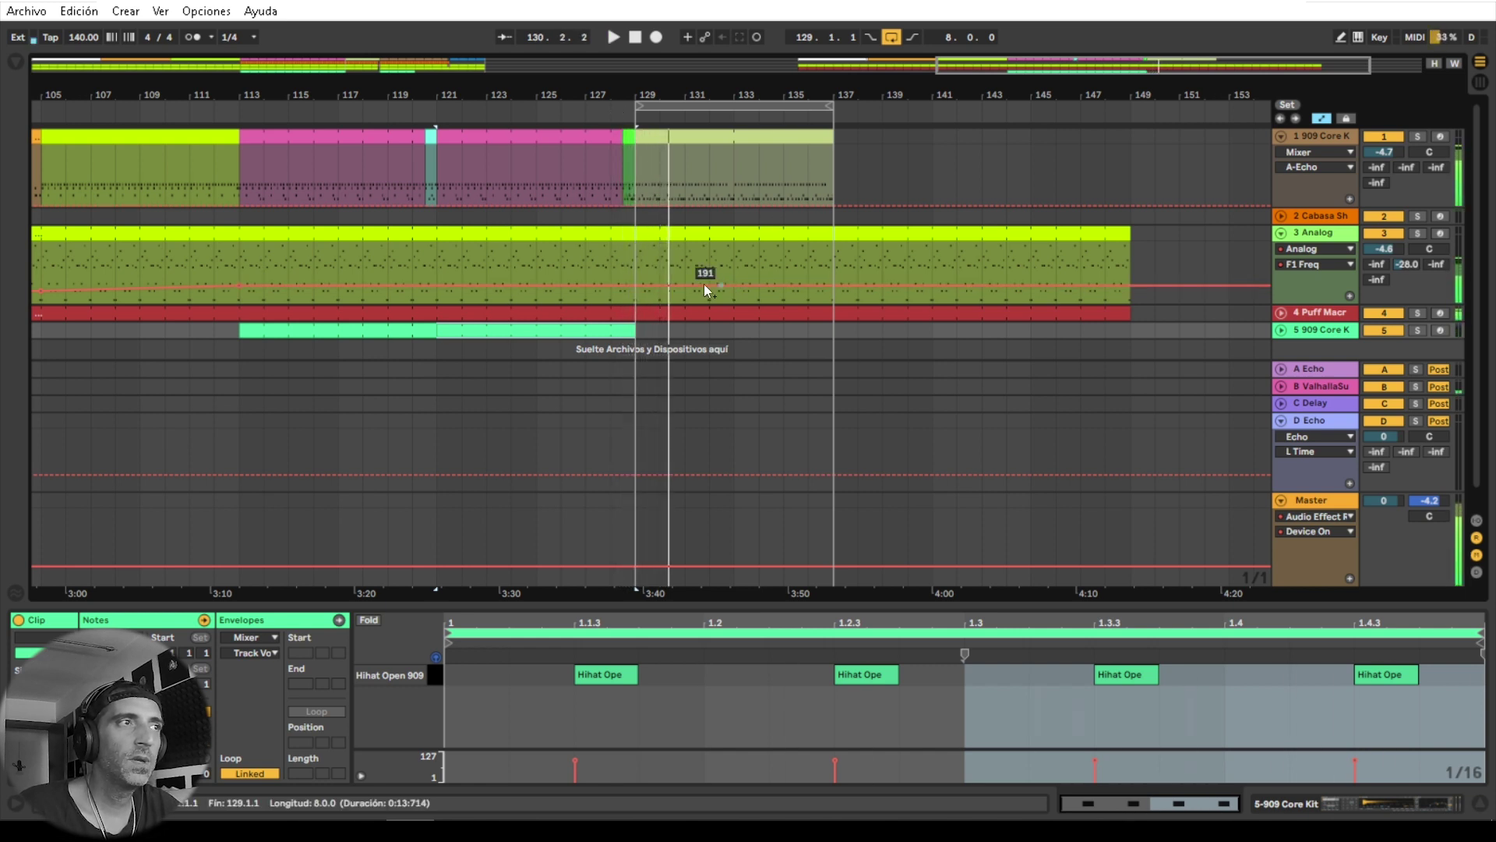
Step: Draw an Analog F1 Freq automation rising from 191 at bar 129 to near the top of the lane at bar 137
left_click(632, 286)
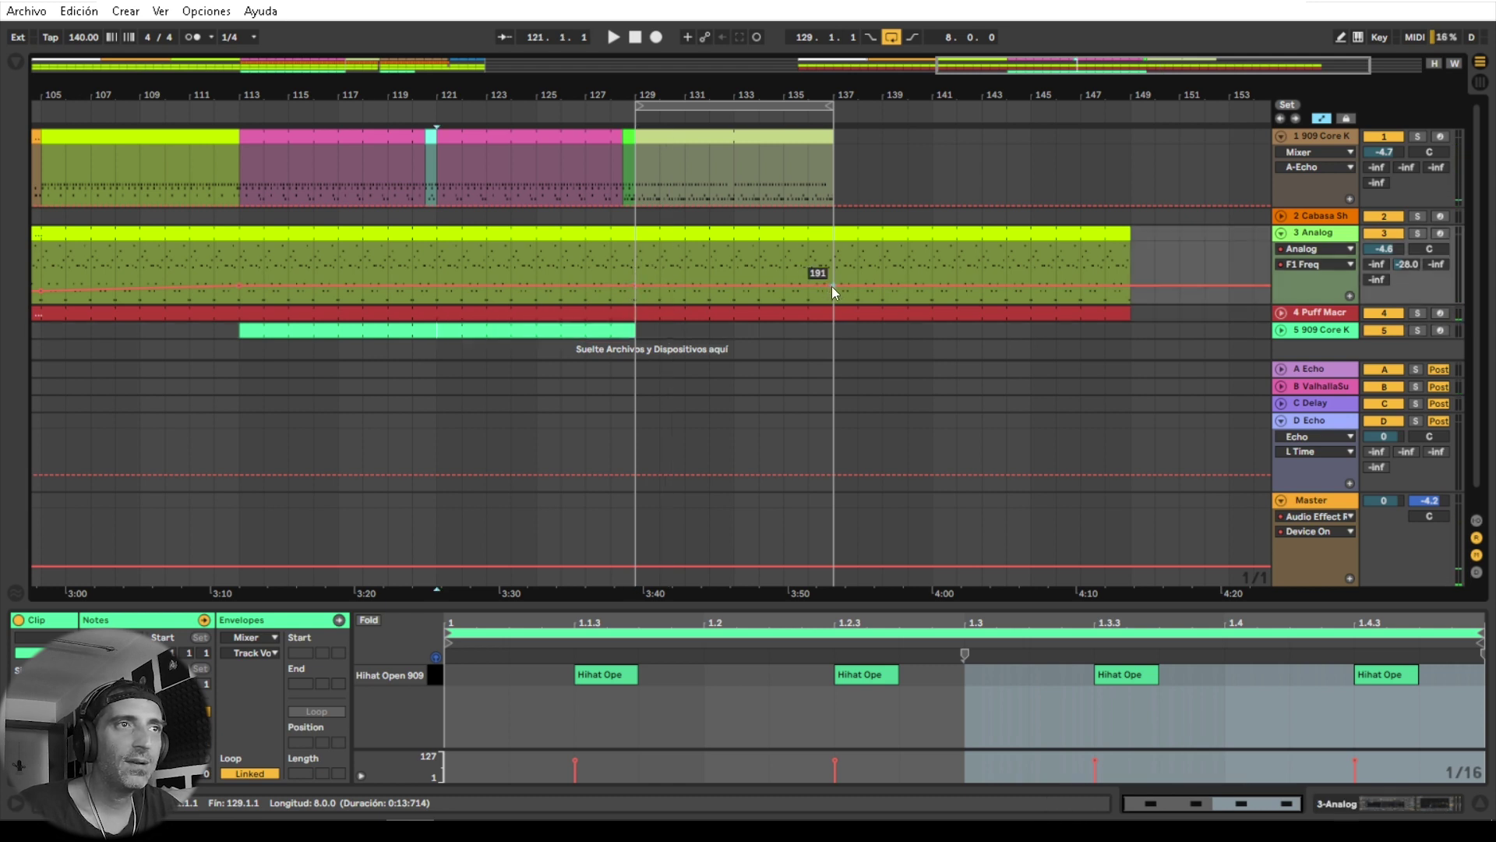
left_click_drag(821, 287, 815, 242)
Step: Play the loop from bar 129 and bend the Analog F1 Freq rise with a breakpoint of 706 at bar 133
left_click(671, 108)
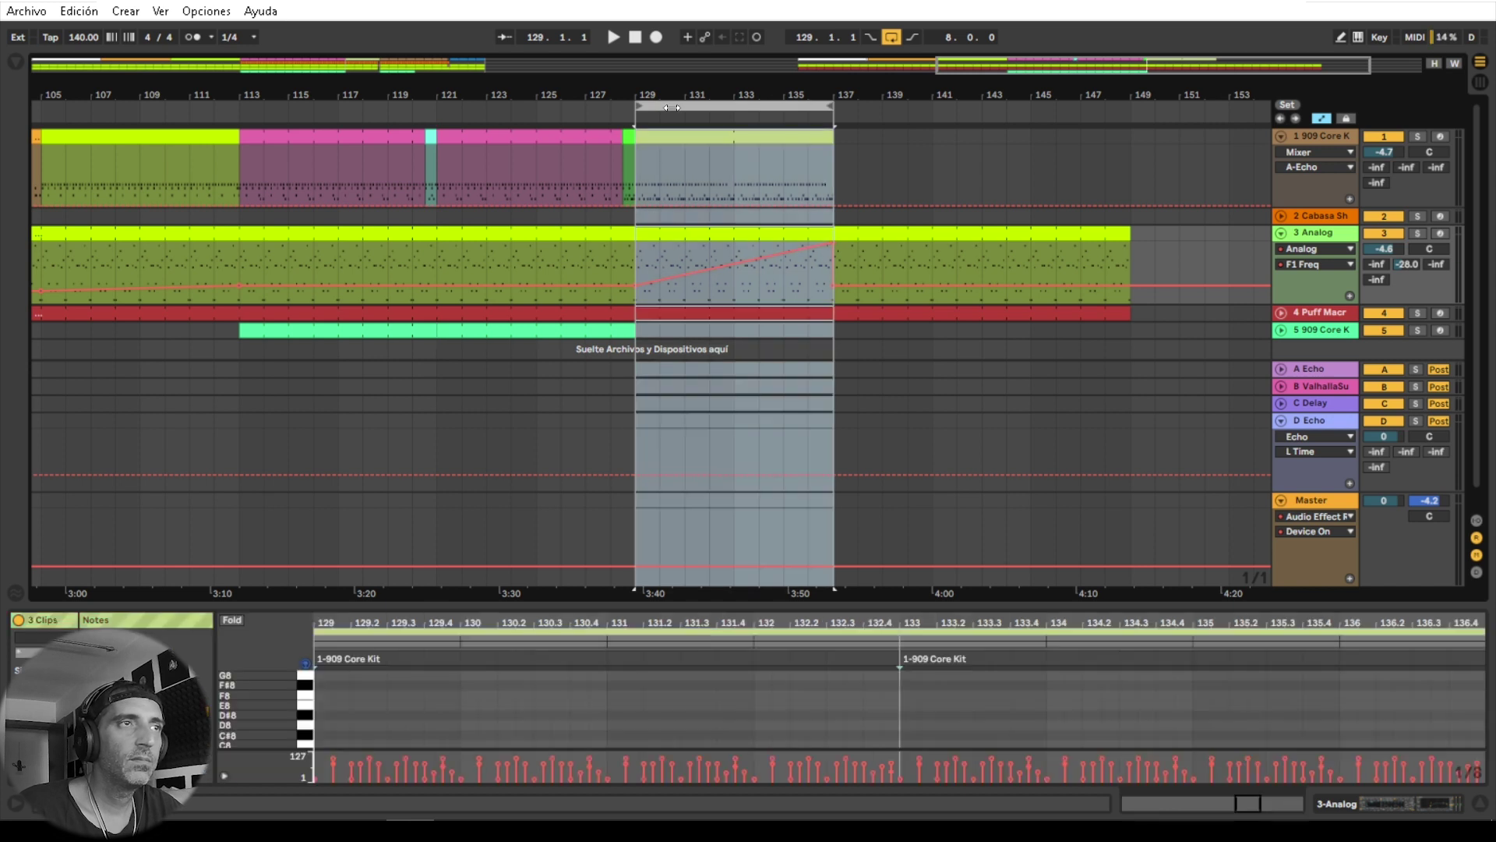
key("space")
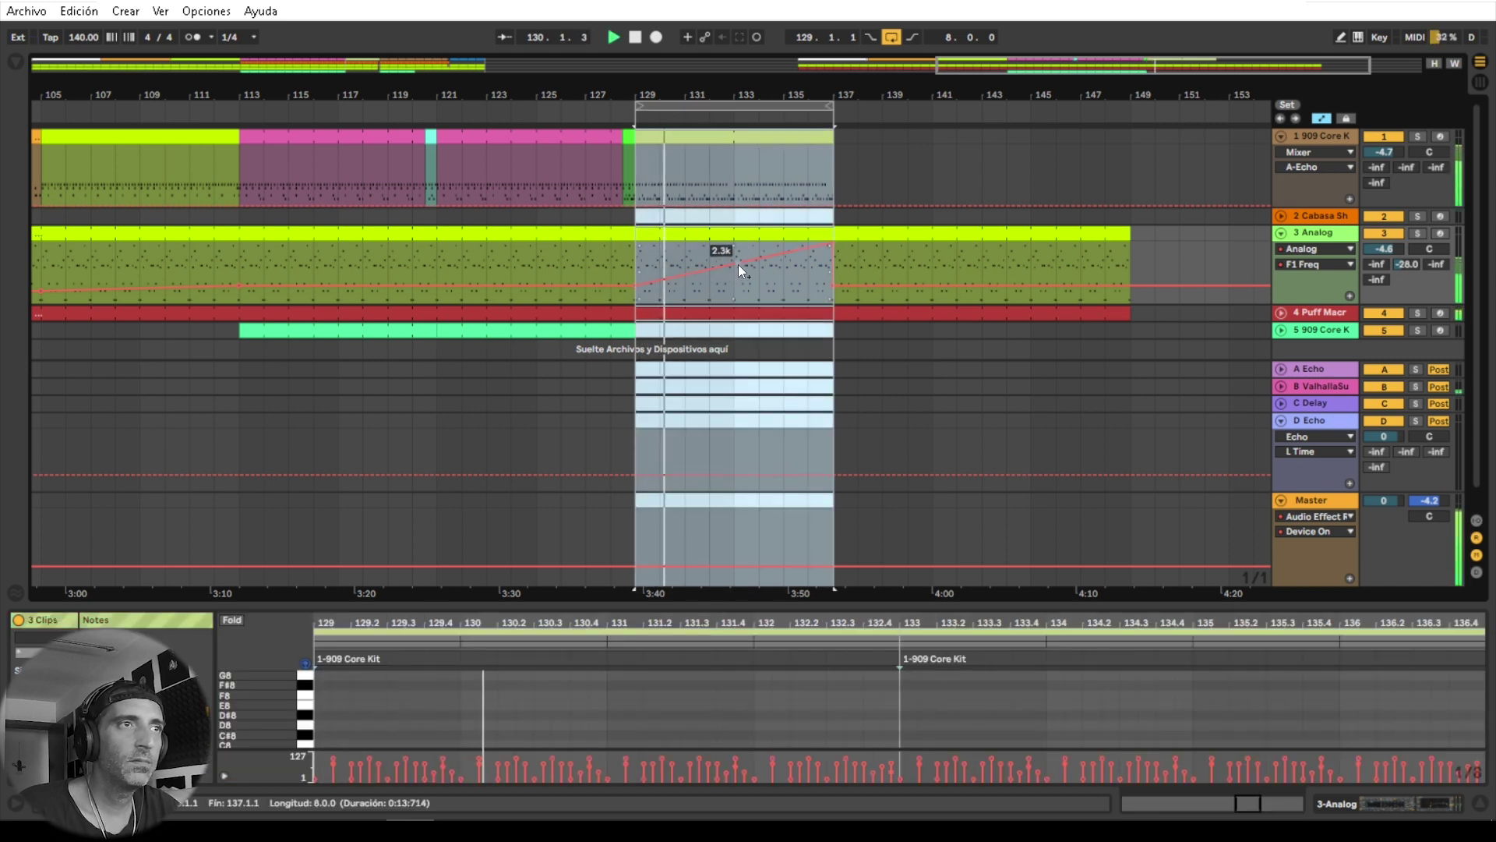
left_click_drag(737, 264, 733, 273)
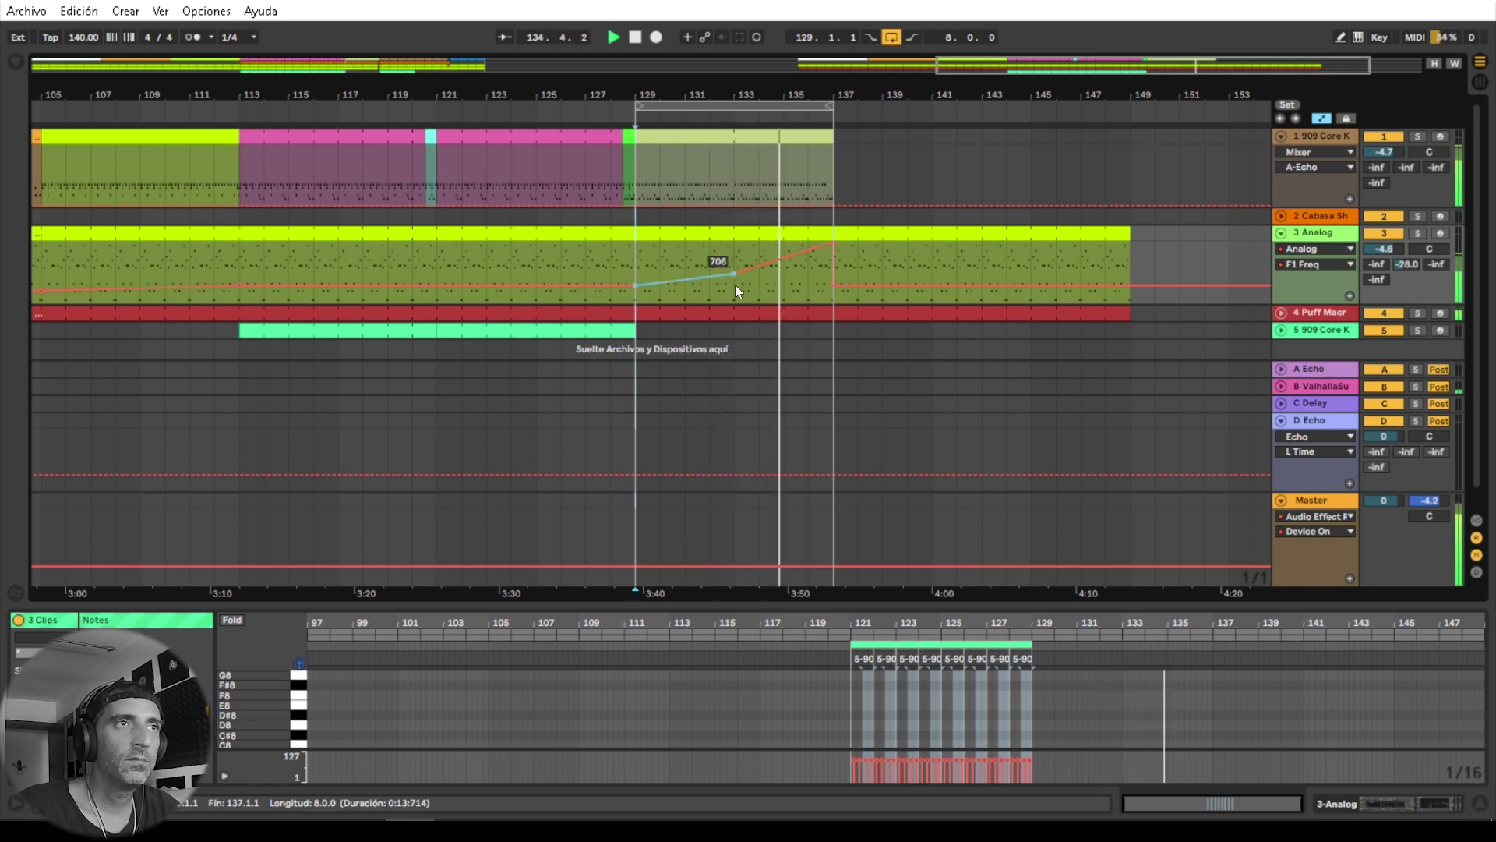
Step: Stop playback and split the Analog clip at the last beat before bar 137, from 136.4 to 137
left_click_drag(833, 92, 852, 265)
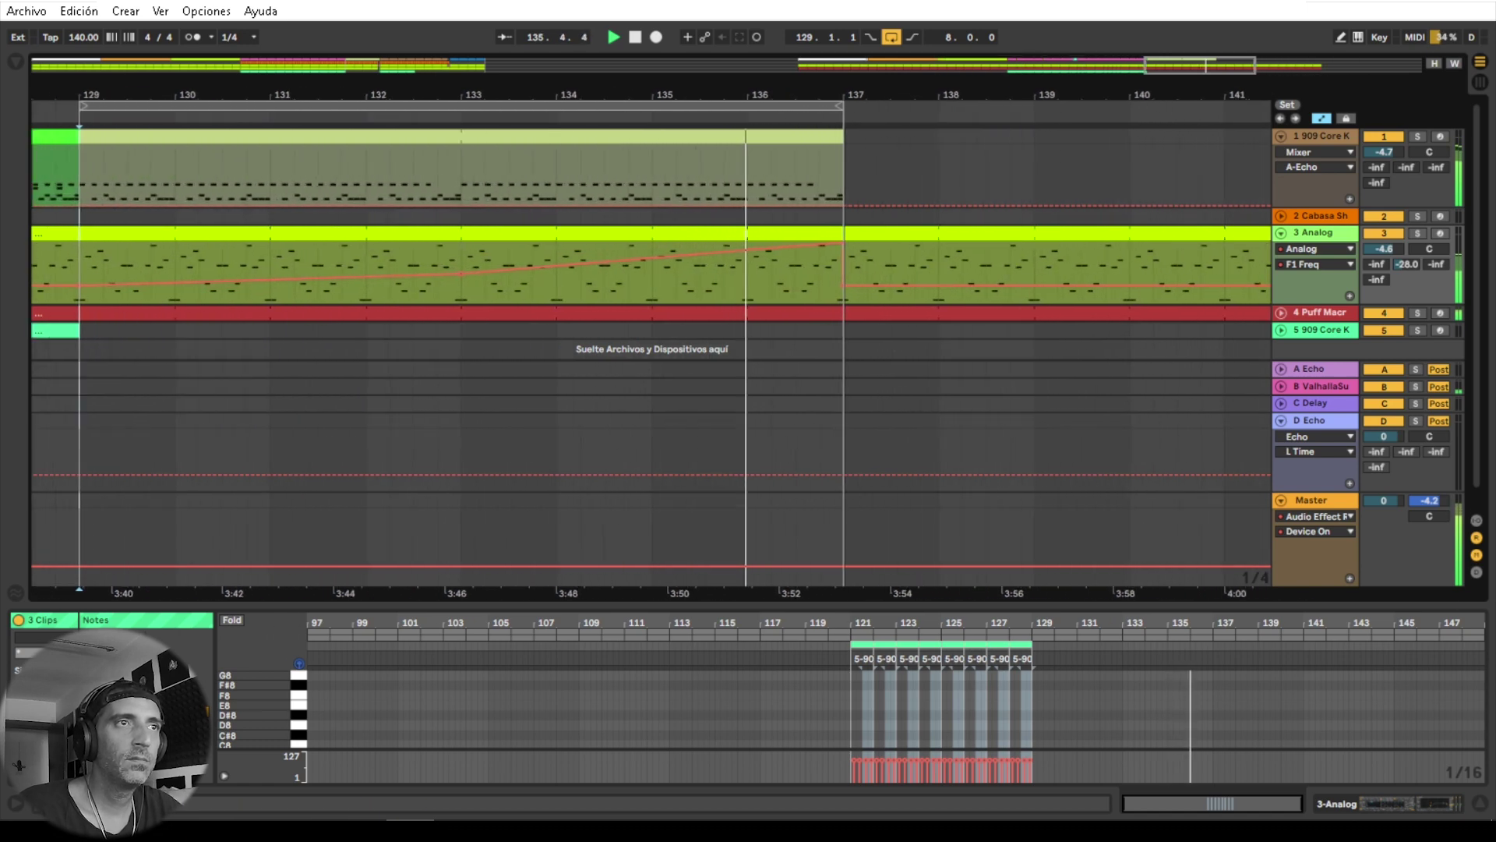
key("space")
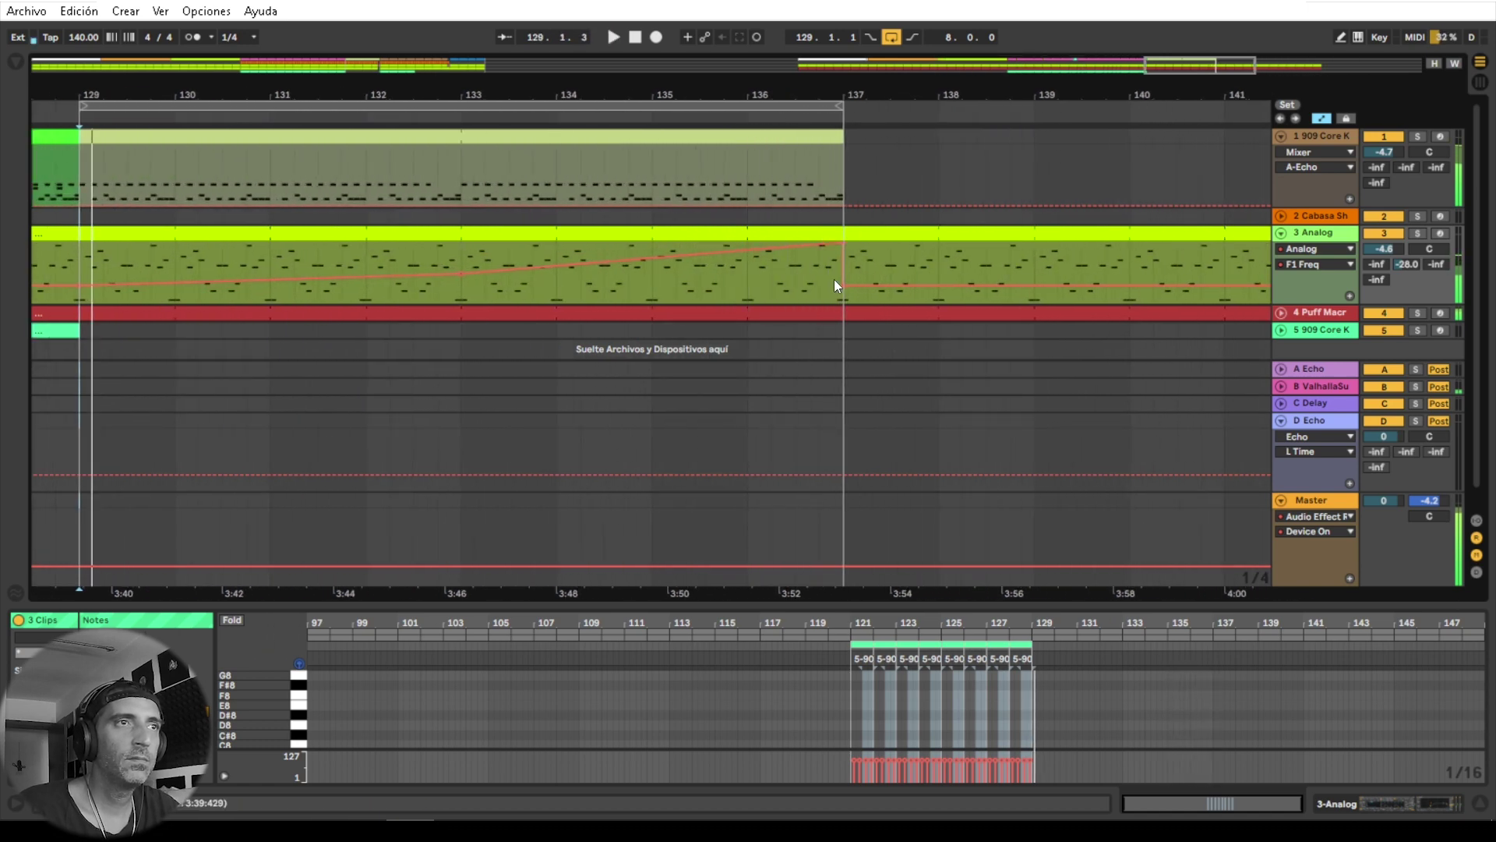
left_click_drag(816, 269, 841, 233)
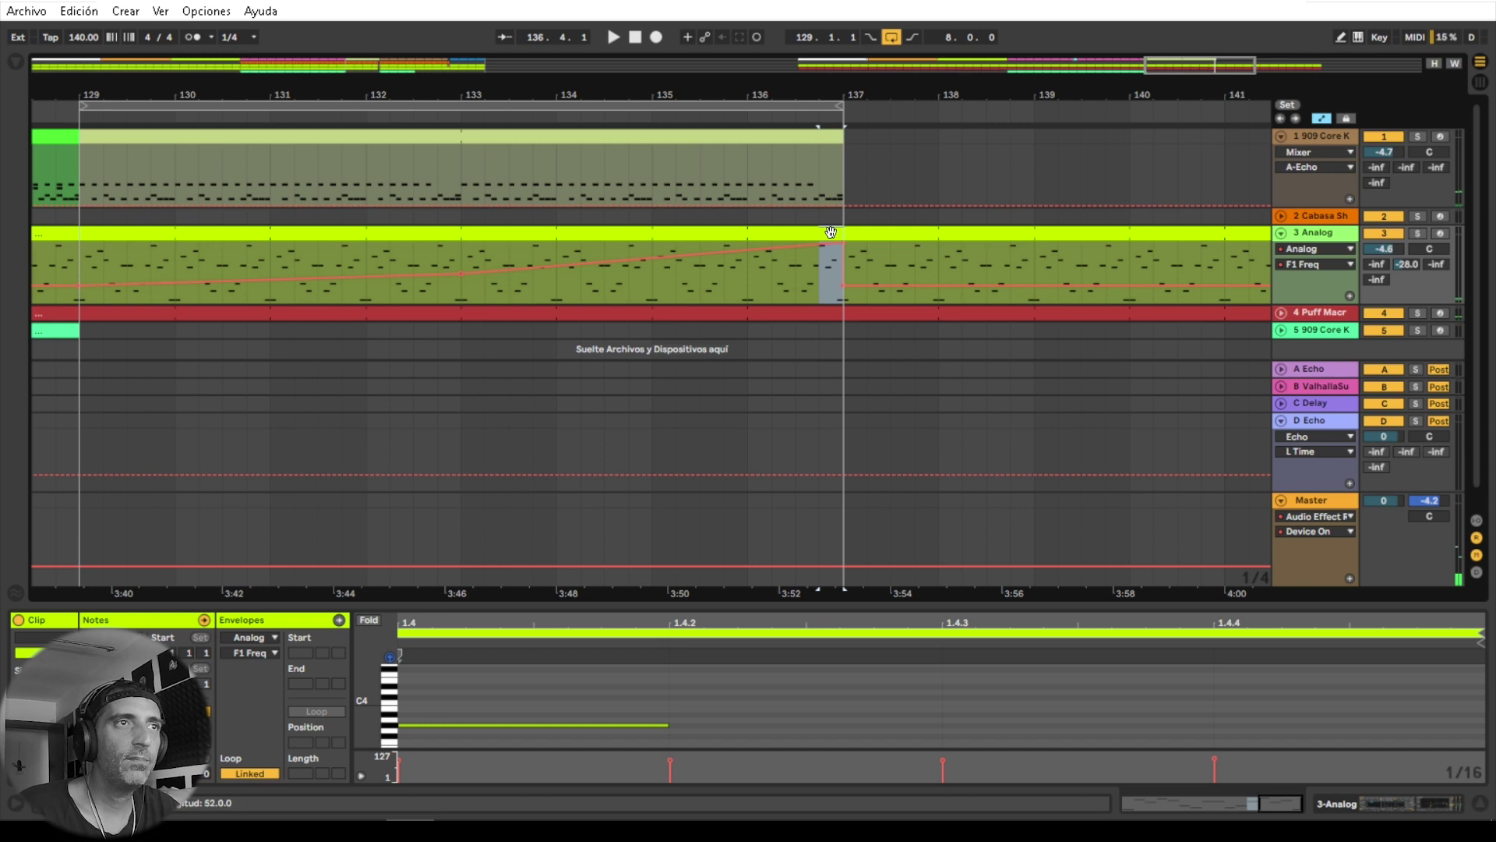
key("ctrl+e")
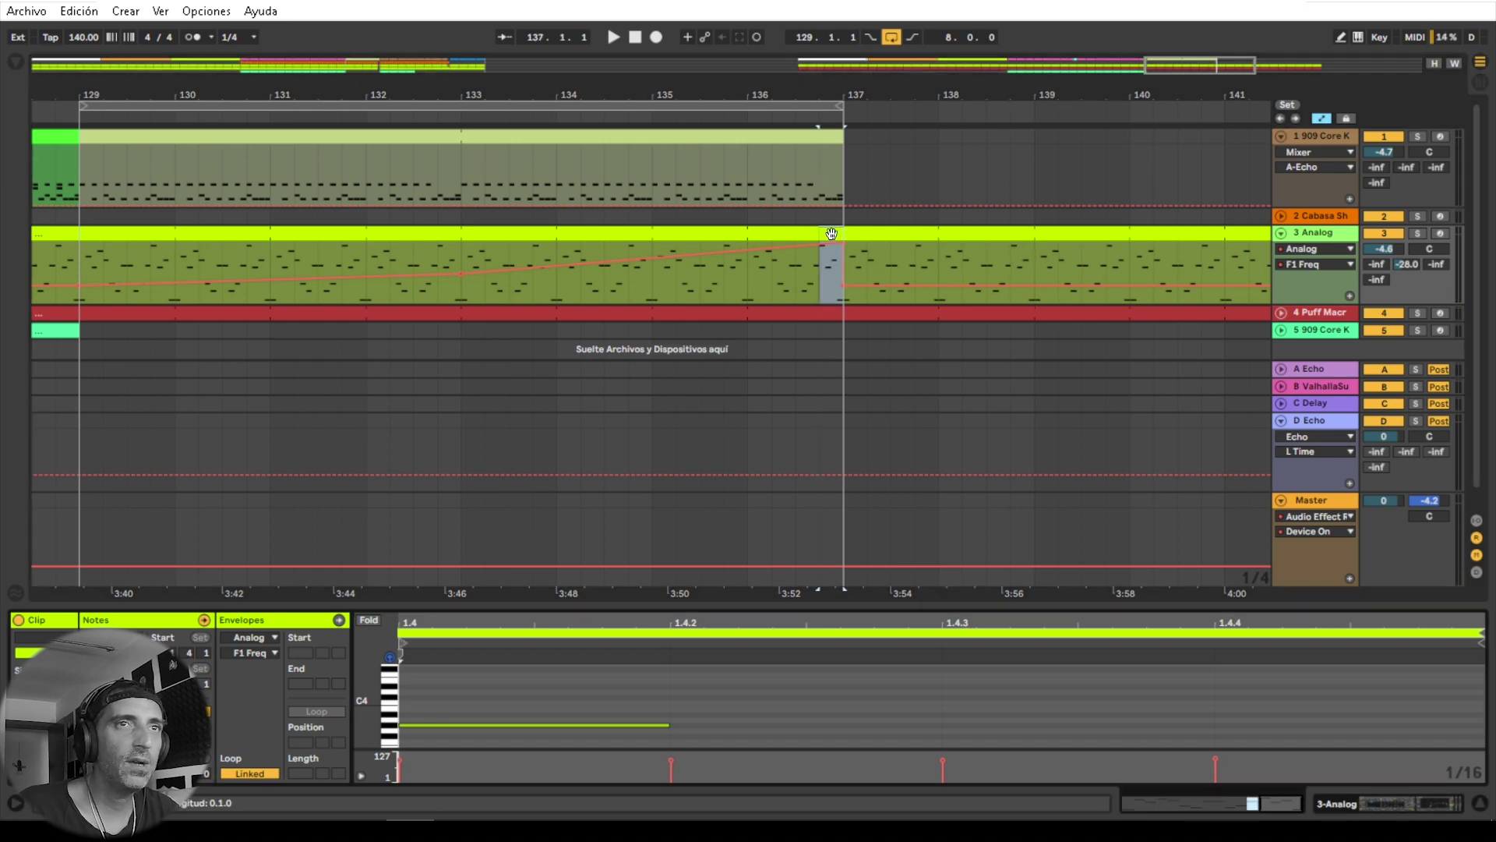
Step: Copy the magenta Analog clip from the Session view into the arrangement at 136.4 to 137, with the Analog track soloed
key("Tab")
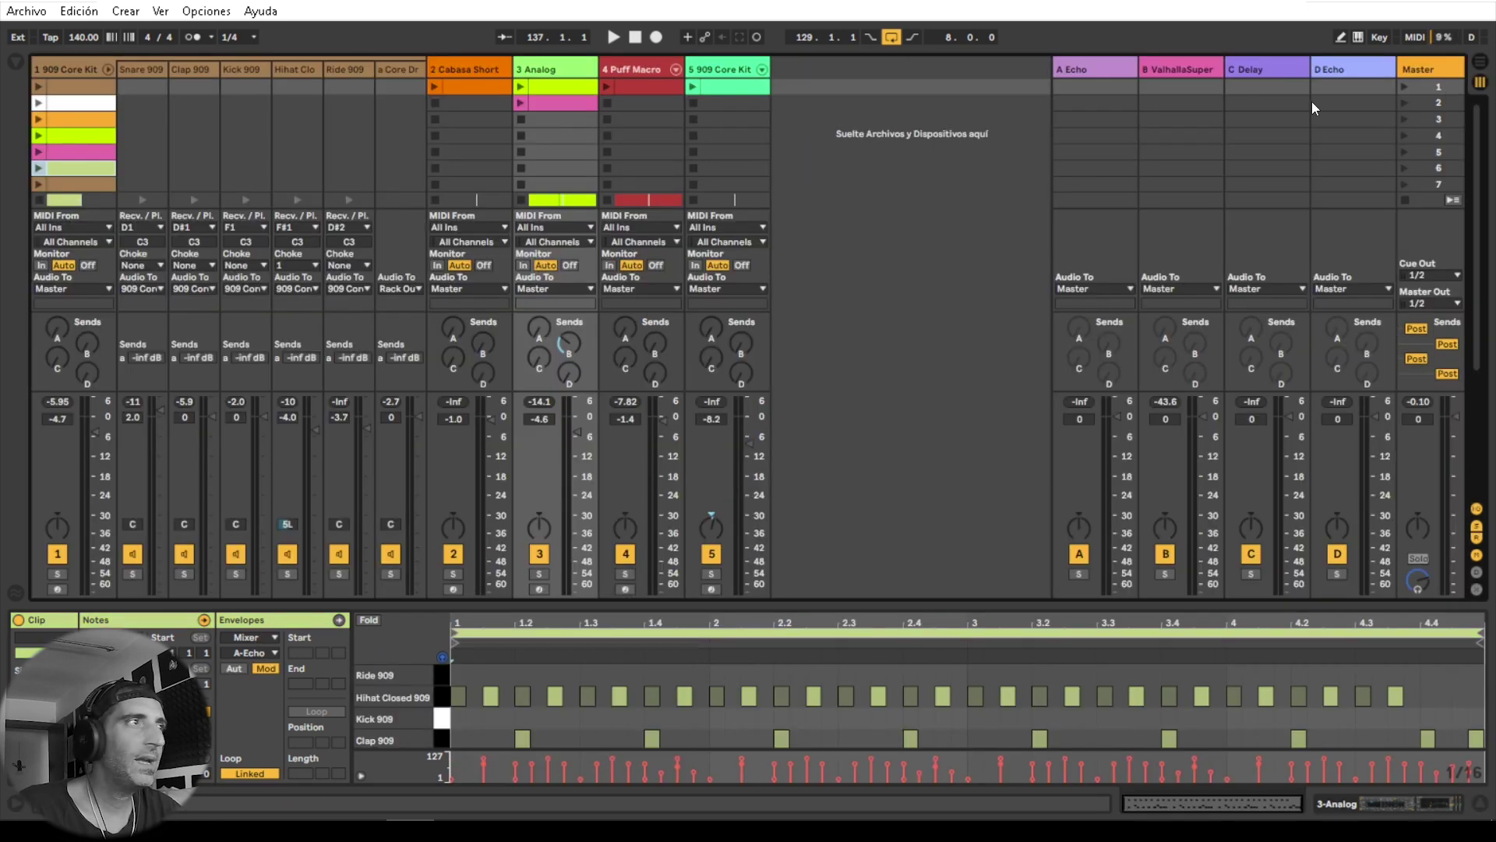
left_click(78, 182)
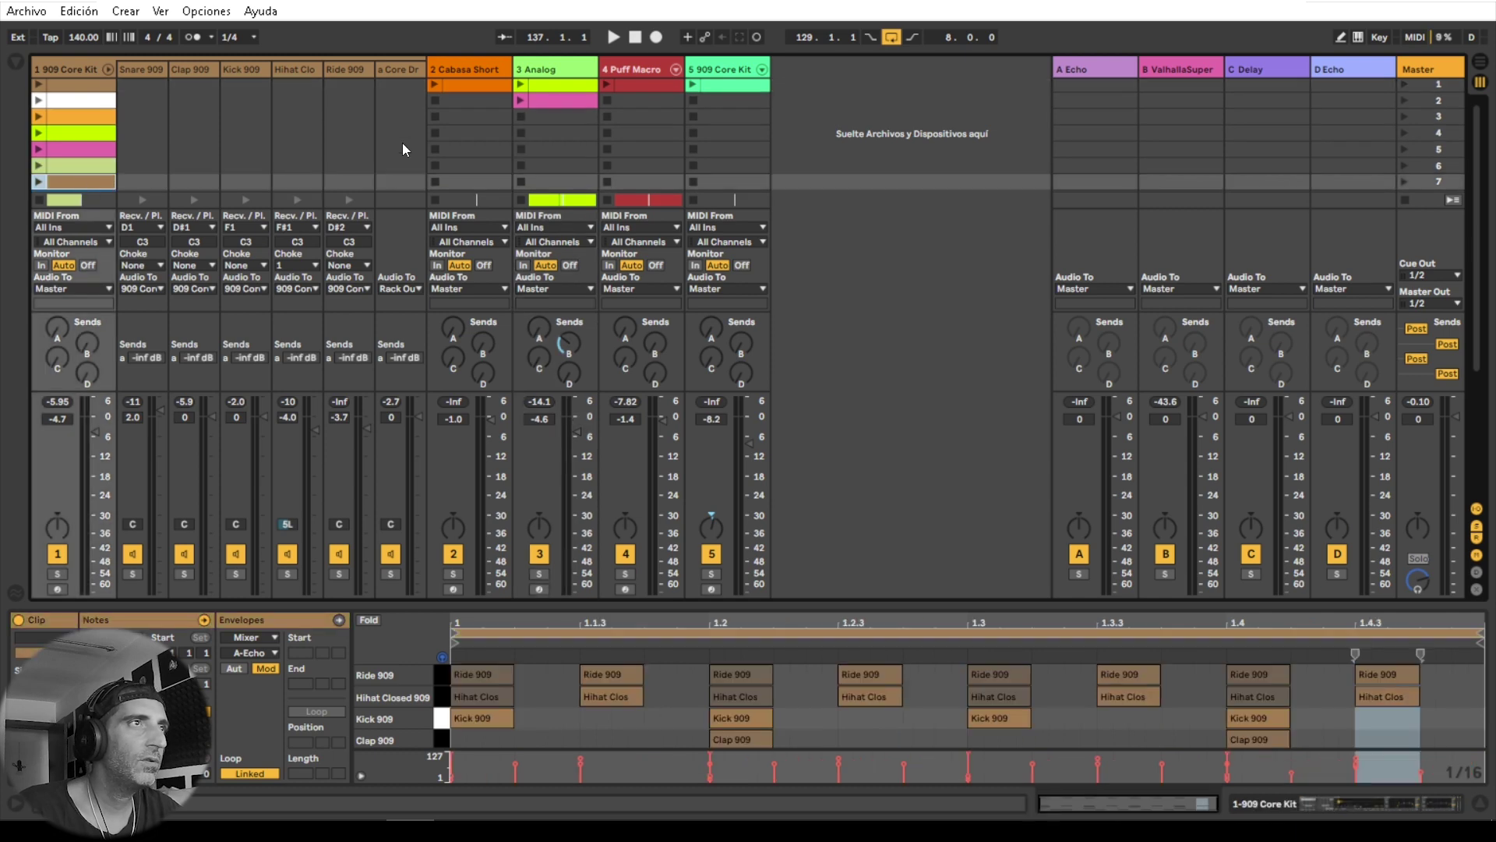
left_click(545, 98)
key("Tab")
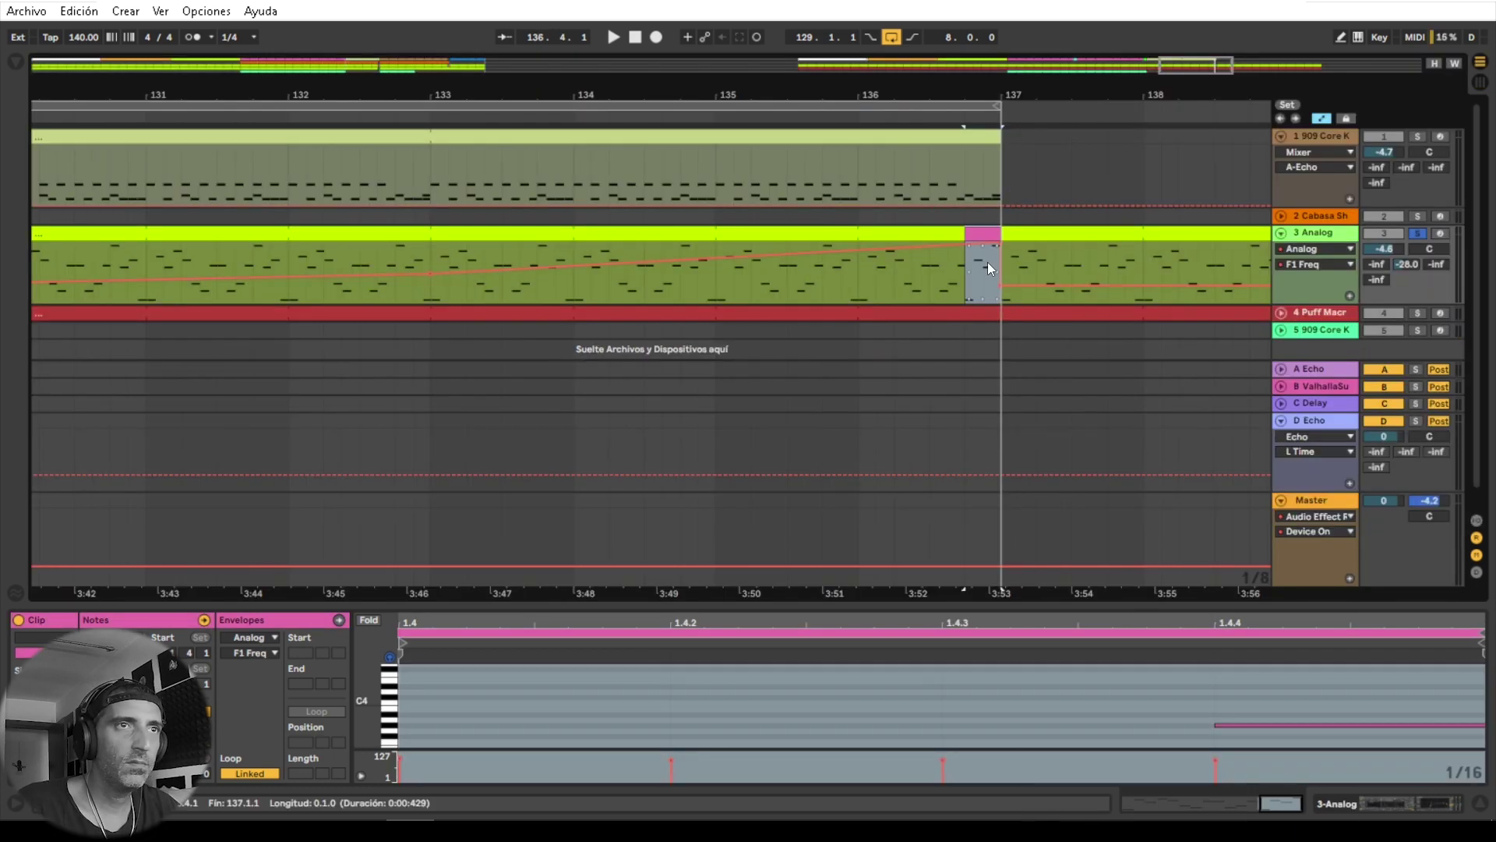
left_click_drag(1010, 97, 1024, 144)
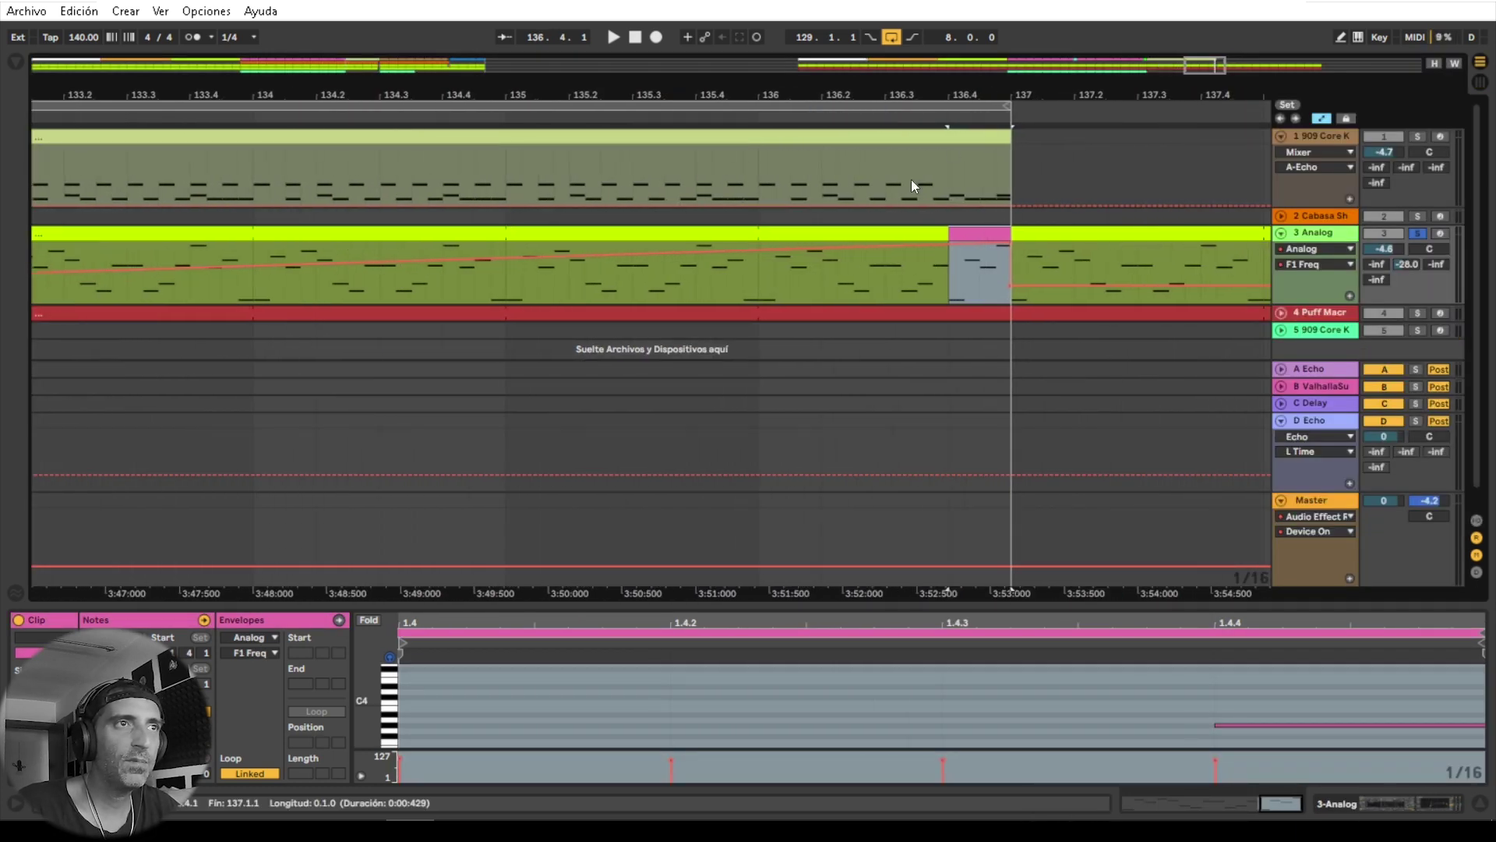
left_click(972, 235)
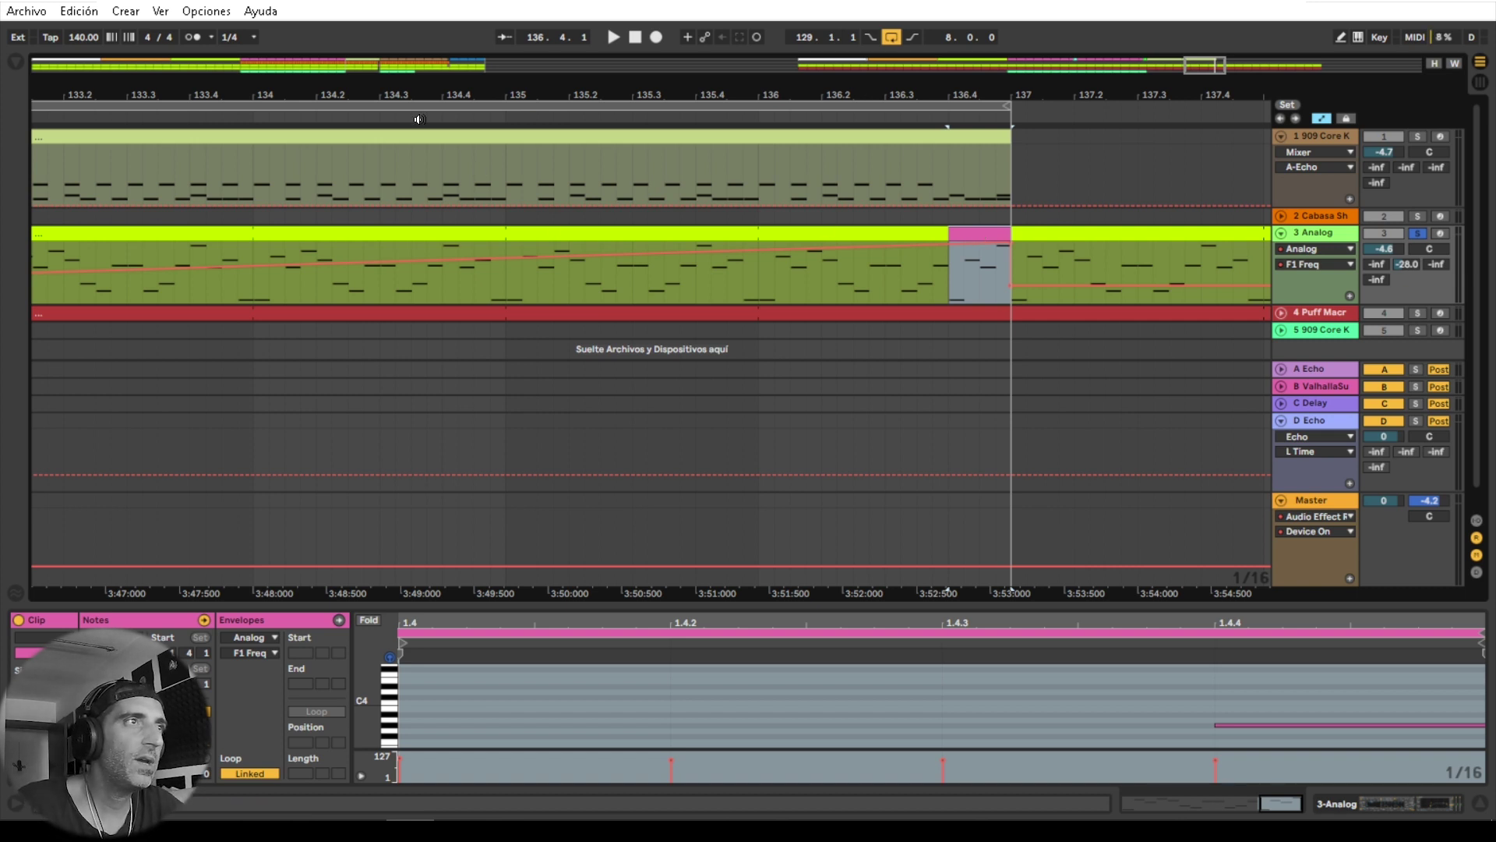
Step: Raise the note at 1.4.3 of the magenta Analog clip to C4, auditioning the semitones around it
left_click(420, 114)
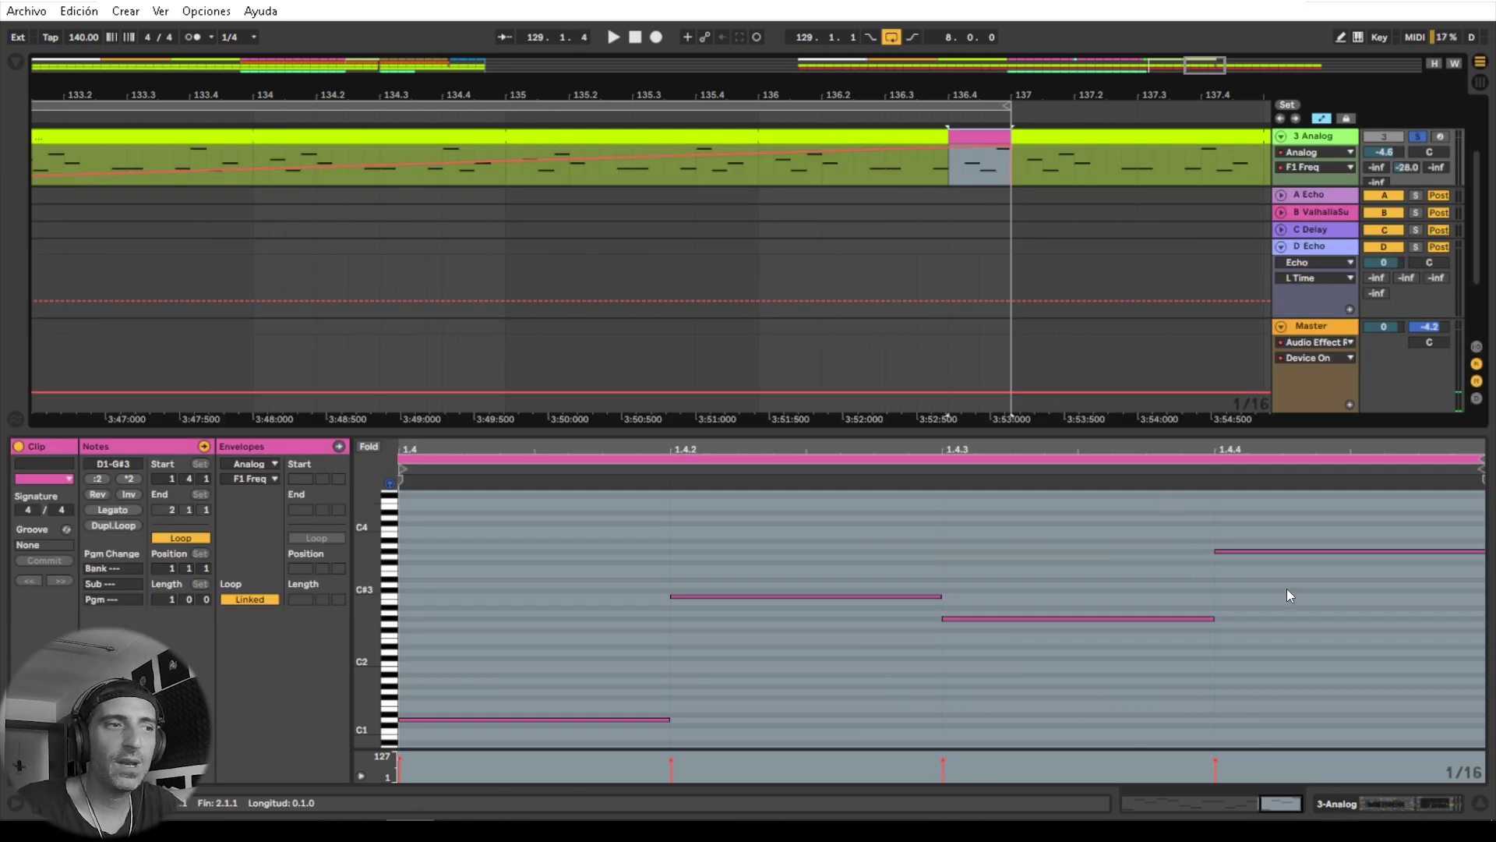
left_click_drag(1083, 618, 1082, 531)
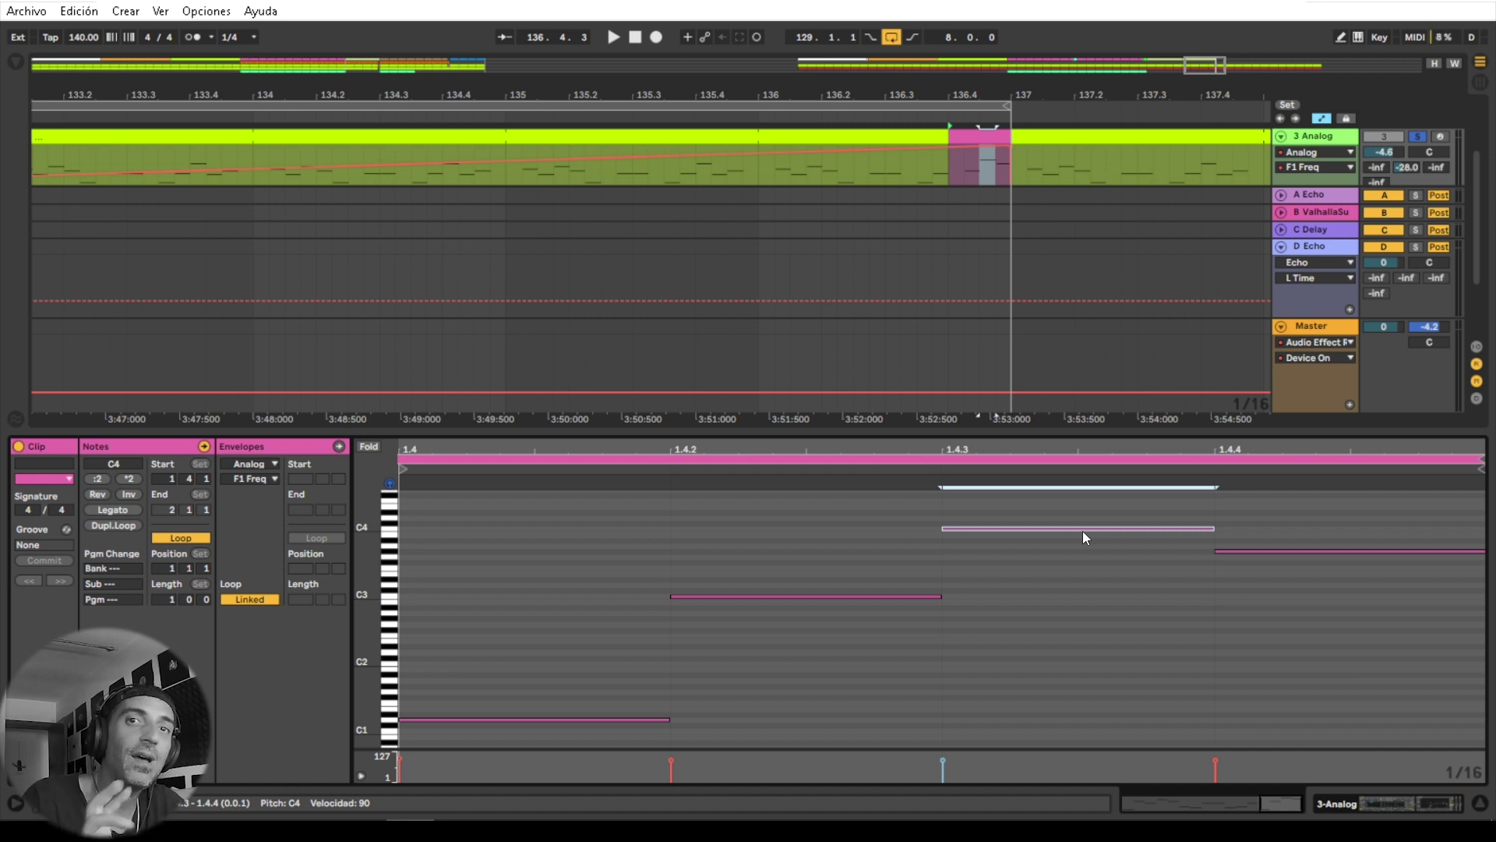
key("space")
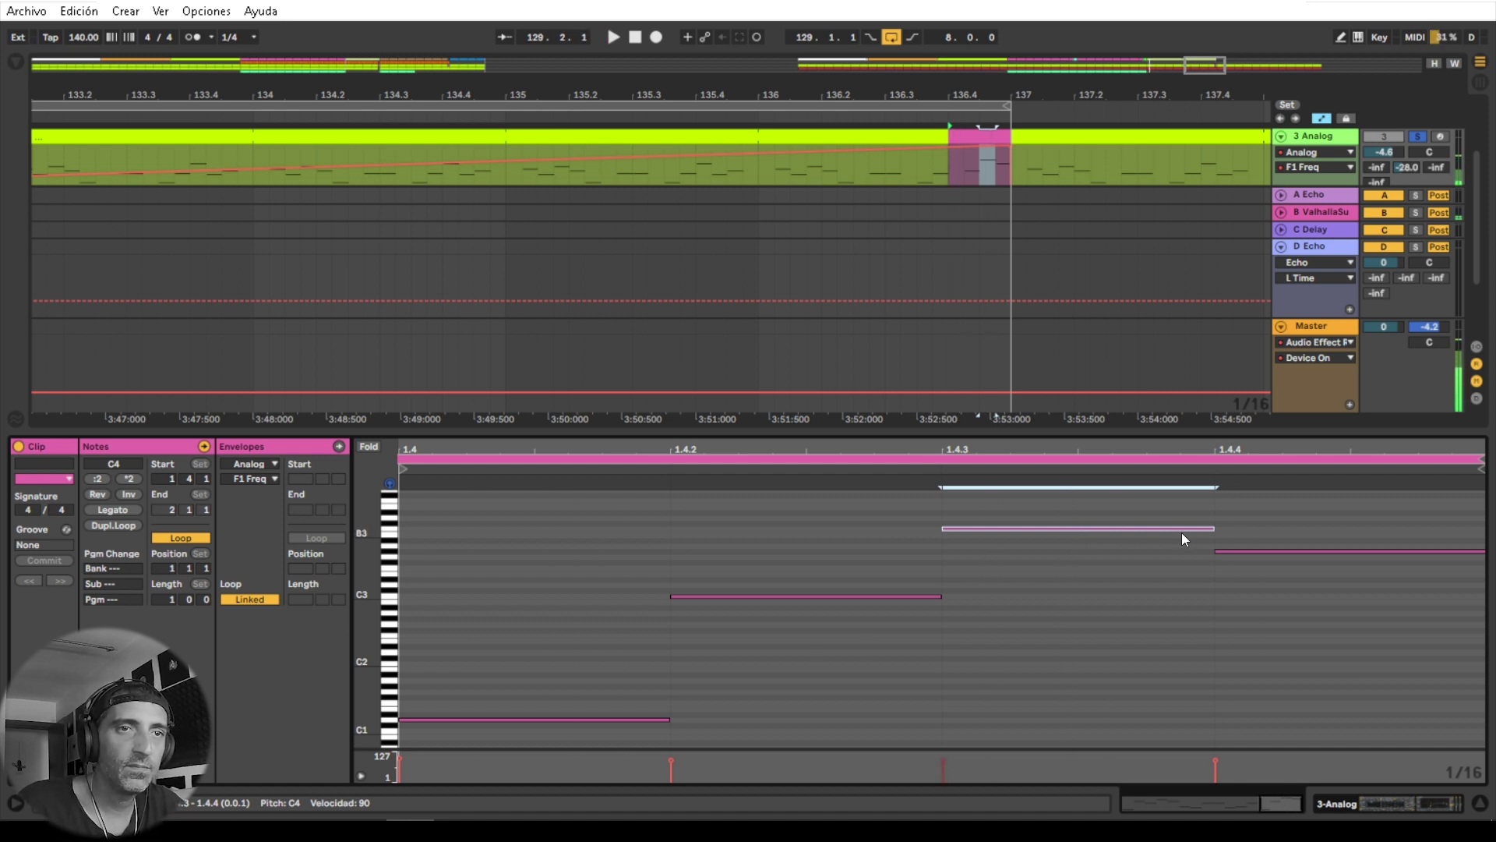
key("space")
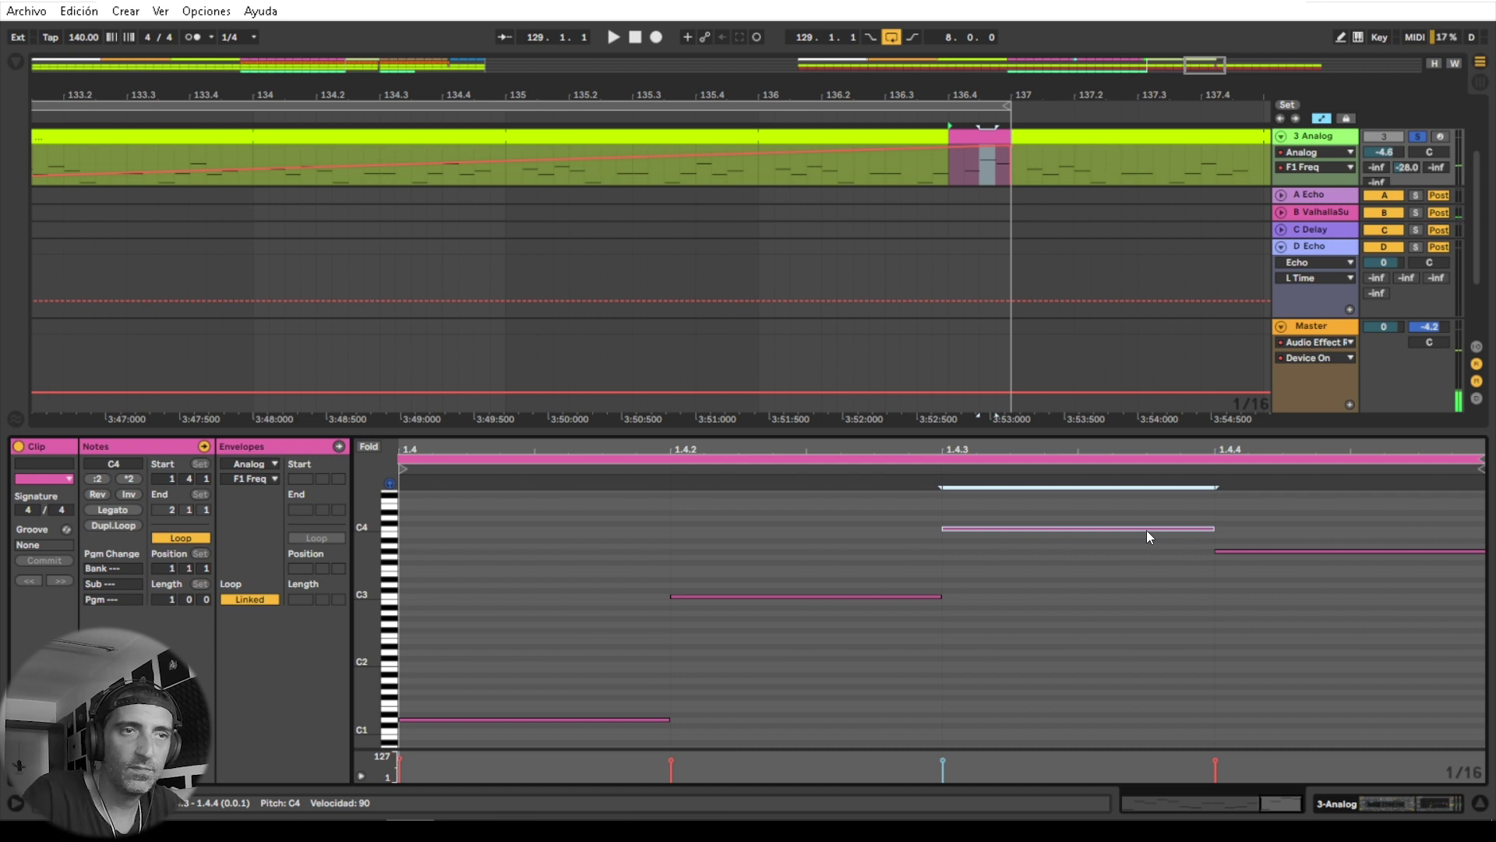
key("Up")
key("Down")
key("Down")
key("Up")
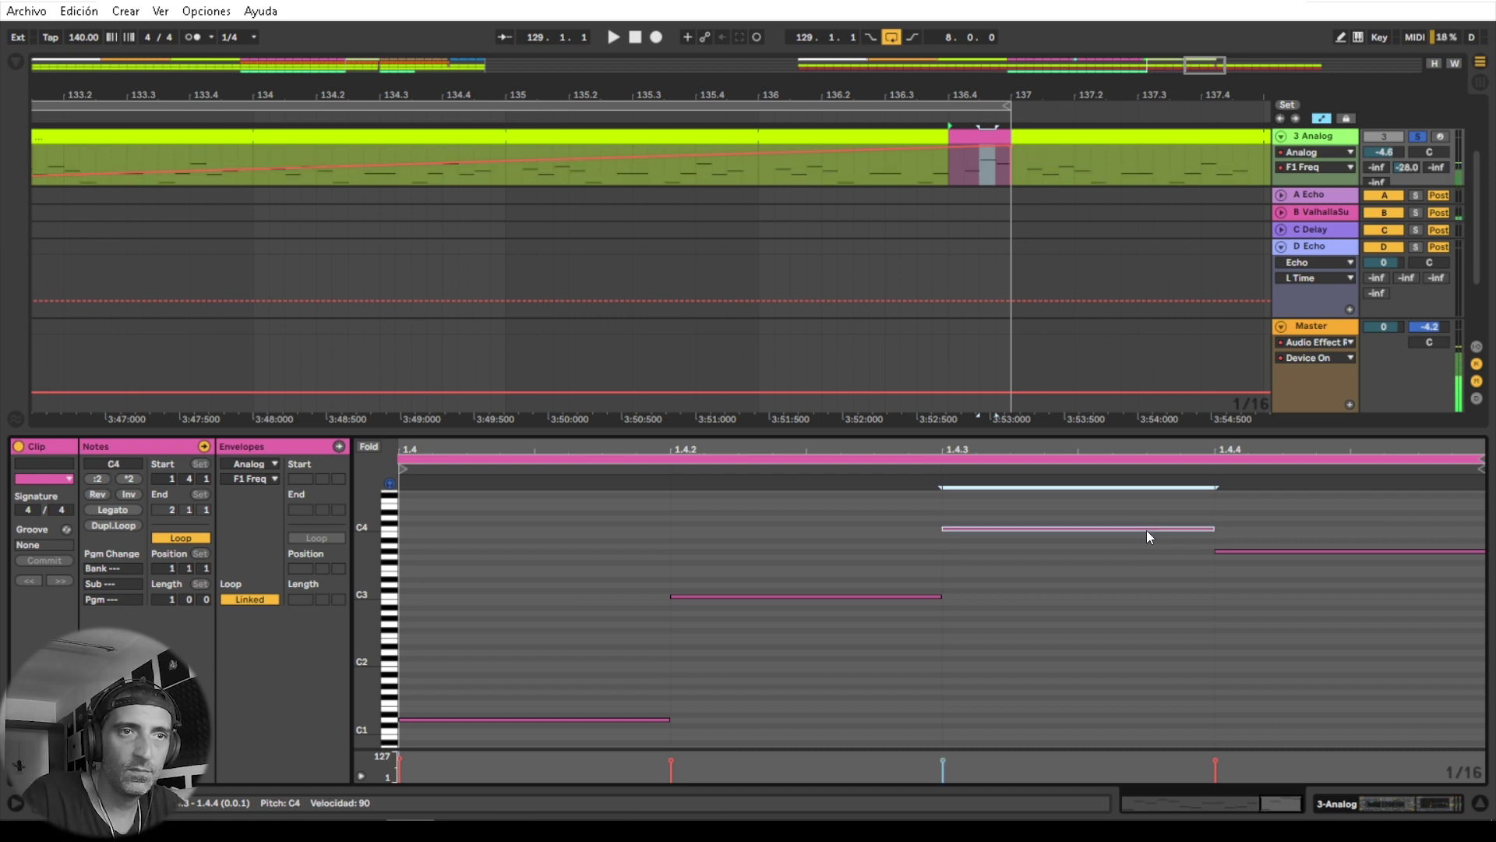
key("Down")
key("Up")
Step: Audition the clip's individual notes and lower the last one, at 1.4.4, to F#3
mouse_move(1204, 511)
left_mouse_down()
mouse_move(1198, 566)
mouse_move(1248, 563)
left_mouse_up()
left_click_drag(1020, 503, 1017, 579)
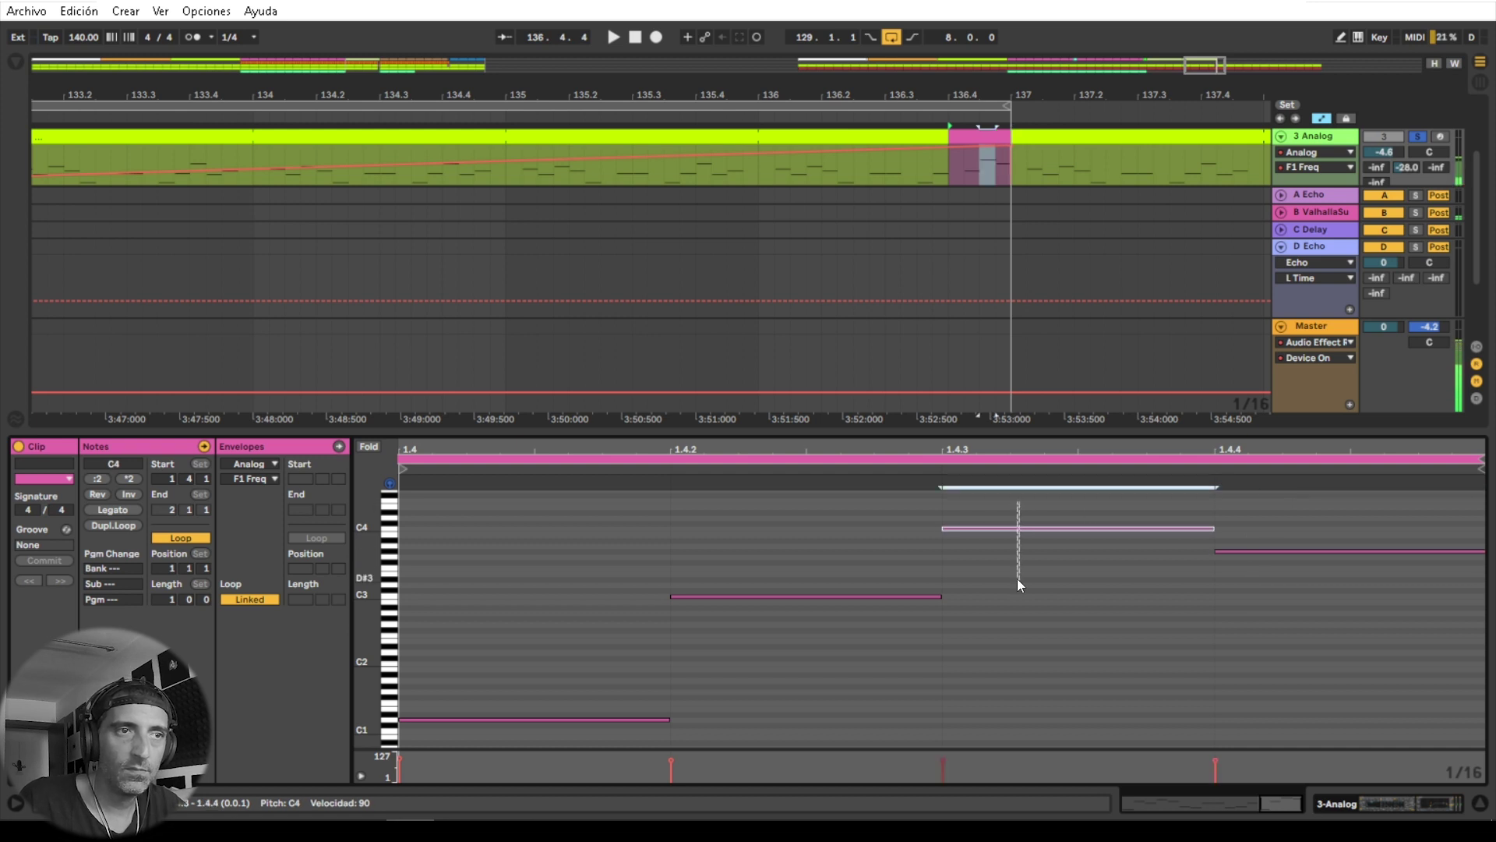
left_click_drag(865, 583, 863, 595)
left_click(864, 597)
left_click_drag(986, 569, 986, 520)
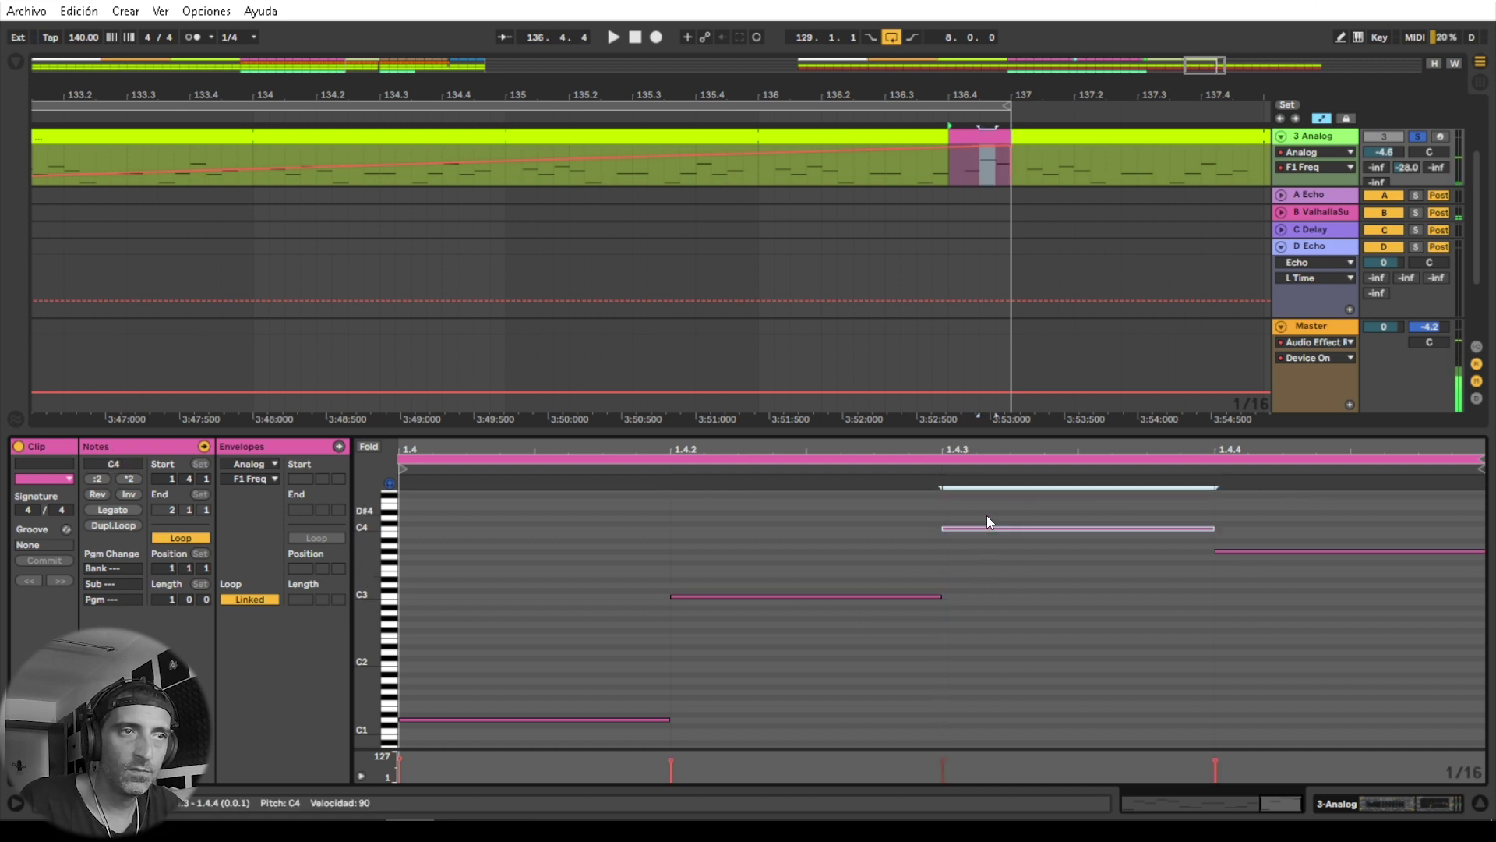
left_click_drag(1265, 539, 1274, 574)
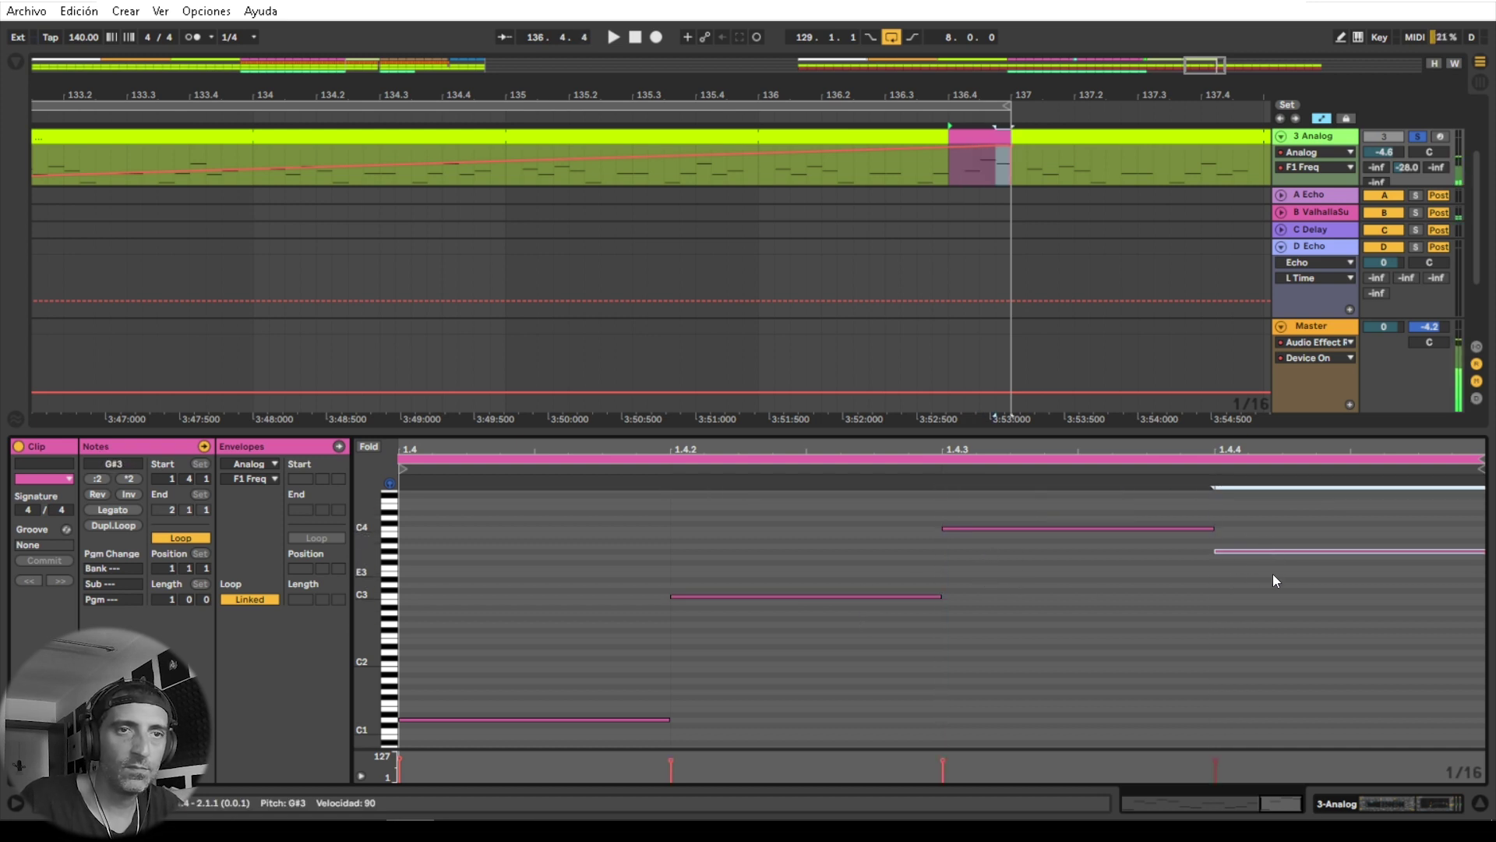
key("Down")
key("Down")
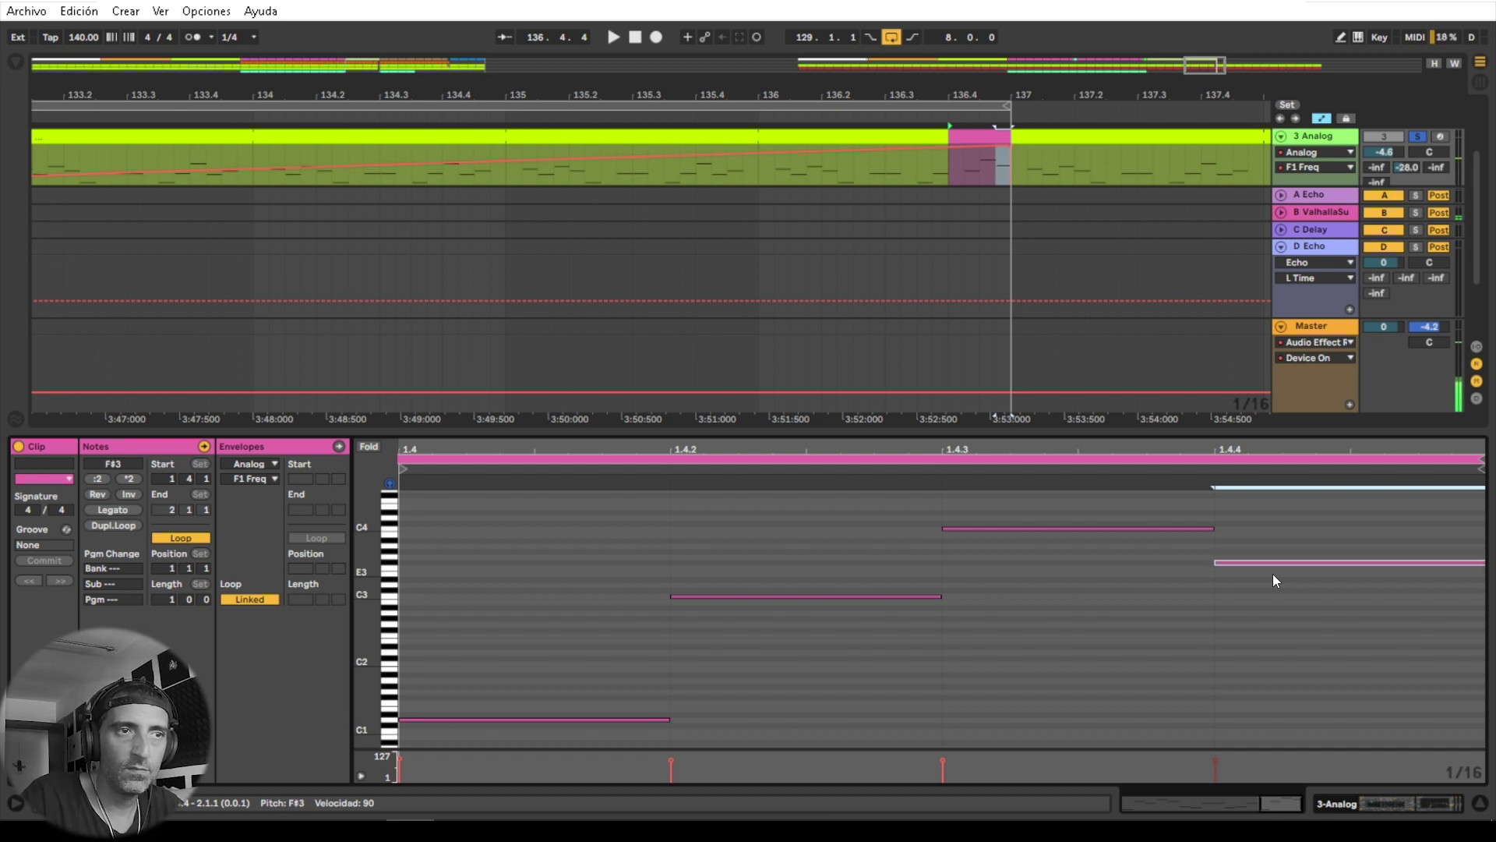
Step: Audition the edited notes once more and listen to the fill leading into the end of the loop
left_click_drag(843, 574, 858, 634)
left_click_drag(993, 507, 1006, 549)
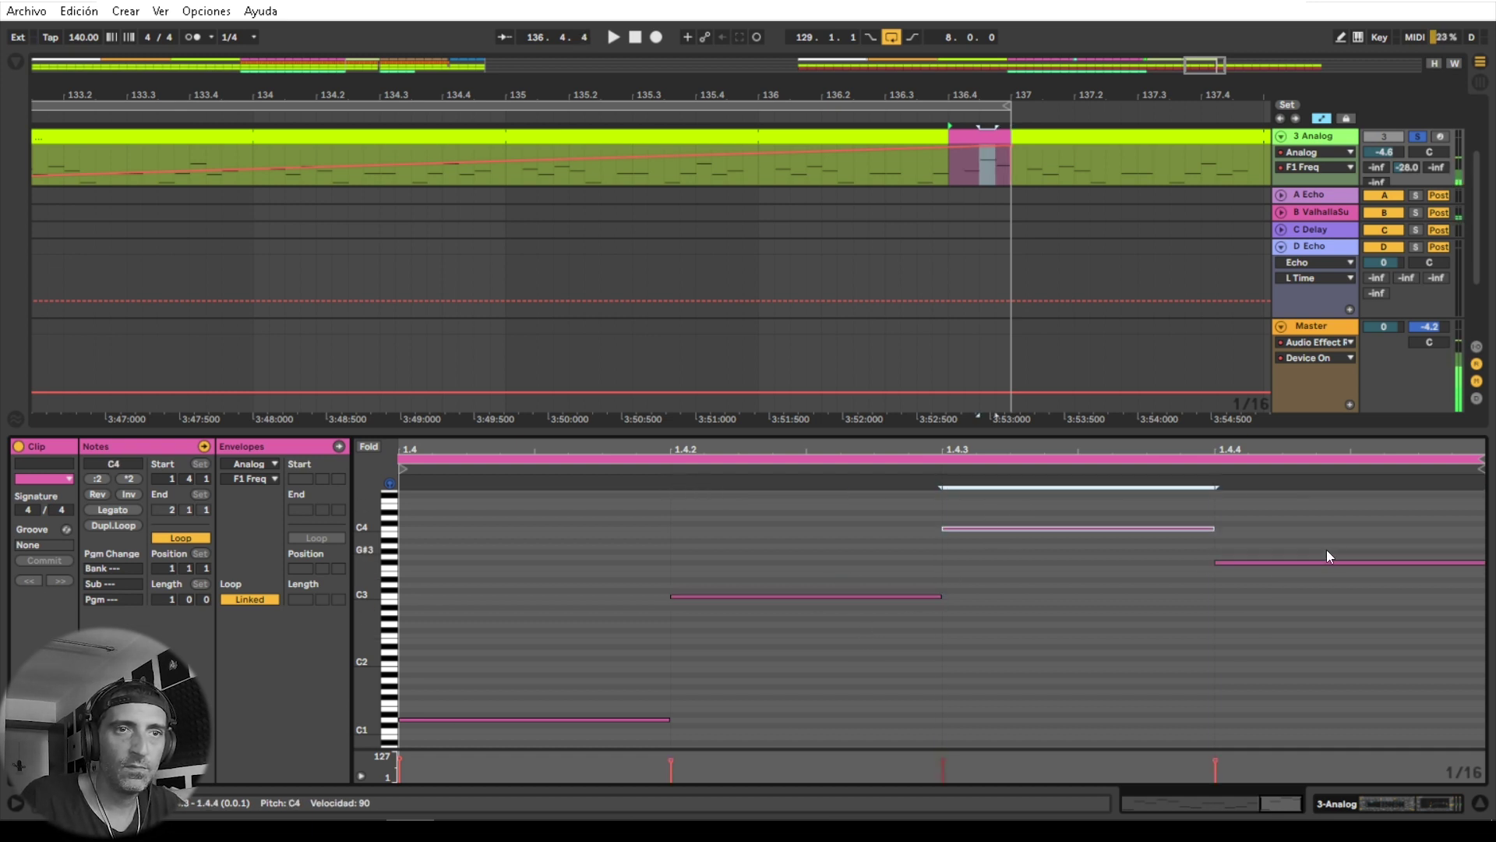
left_click_drag(1326, 549, 1339, 572)
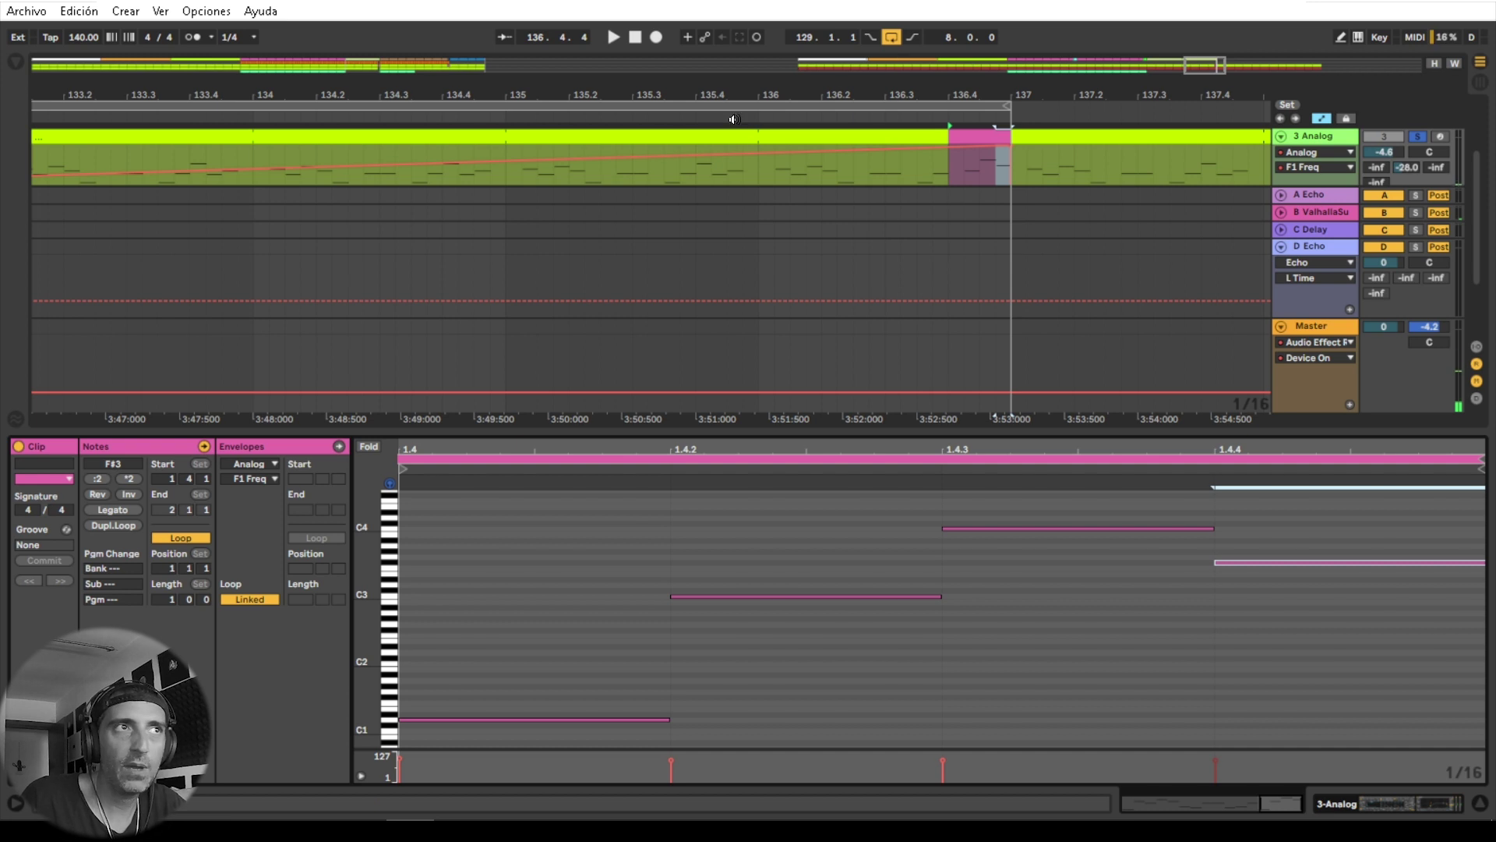
key("space")
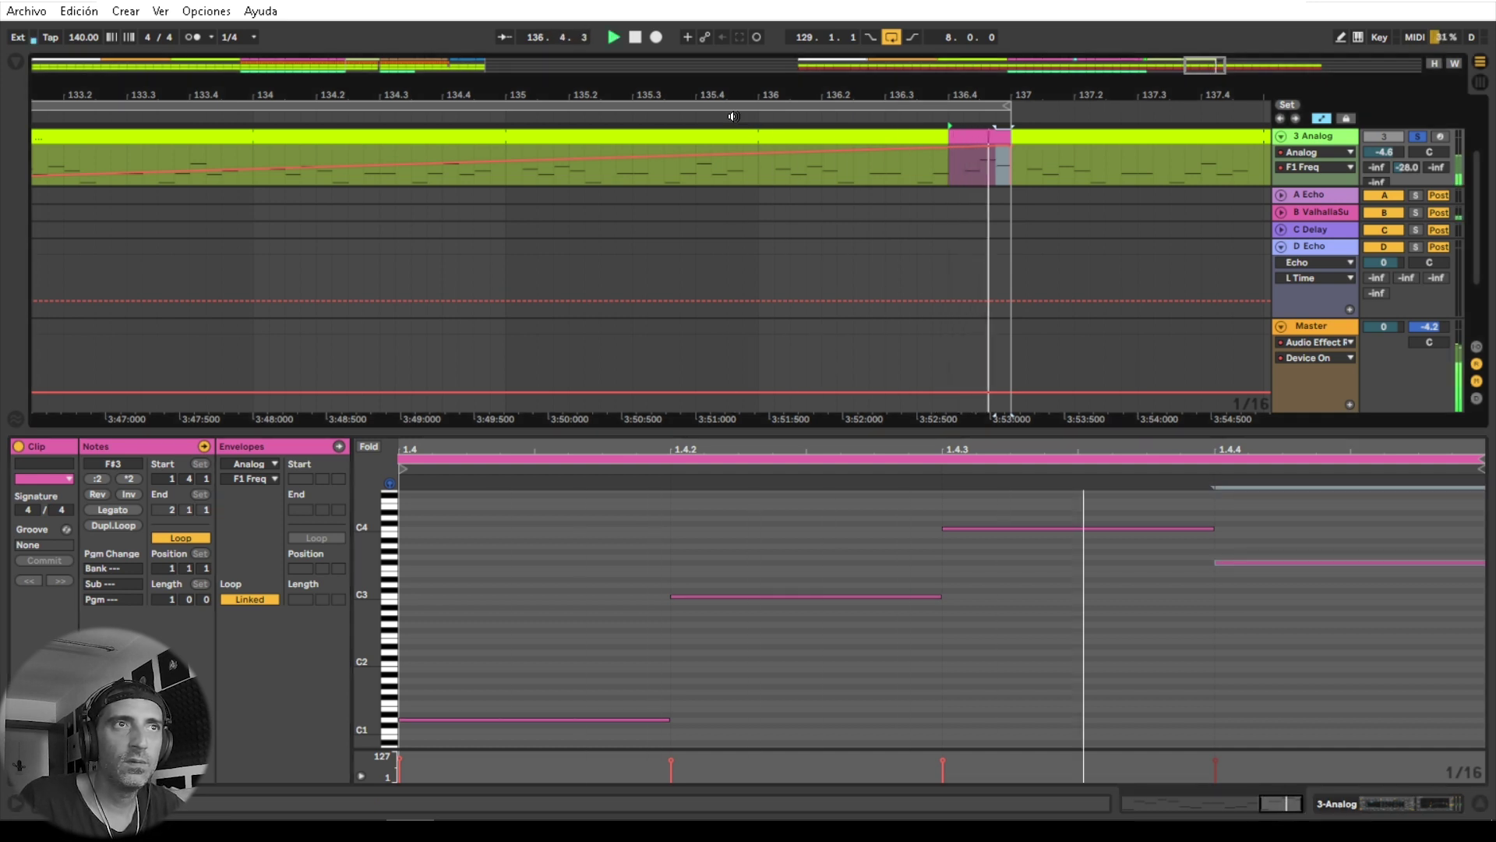
key("space")
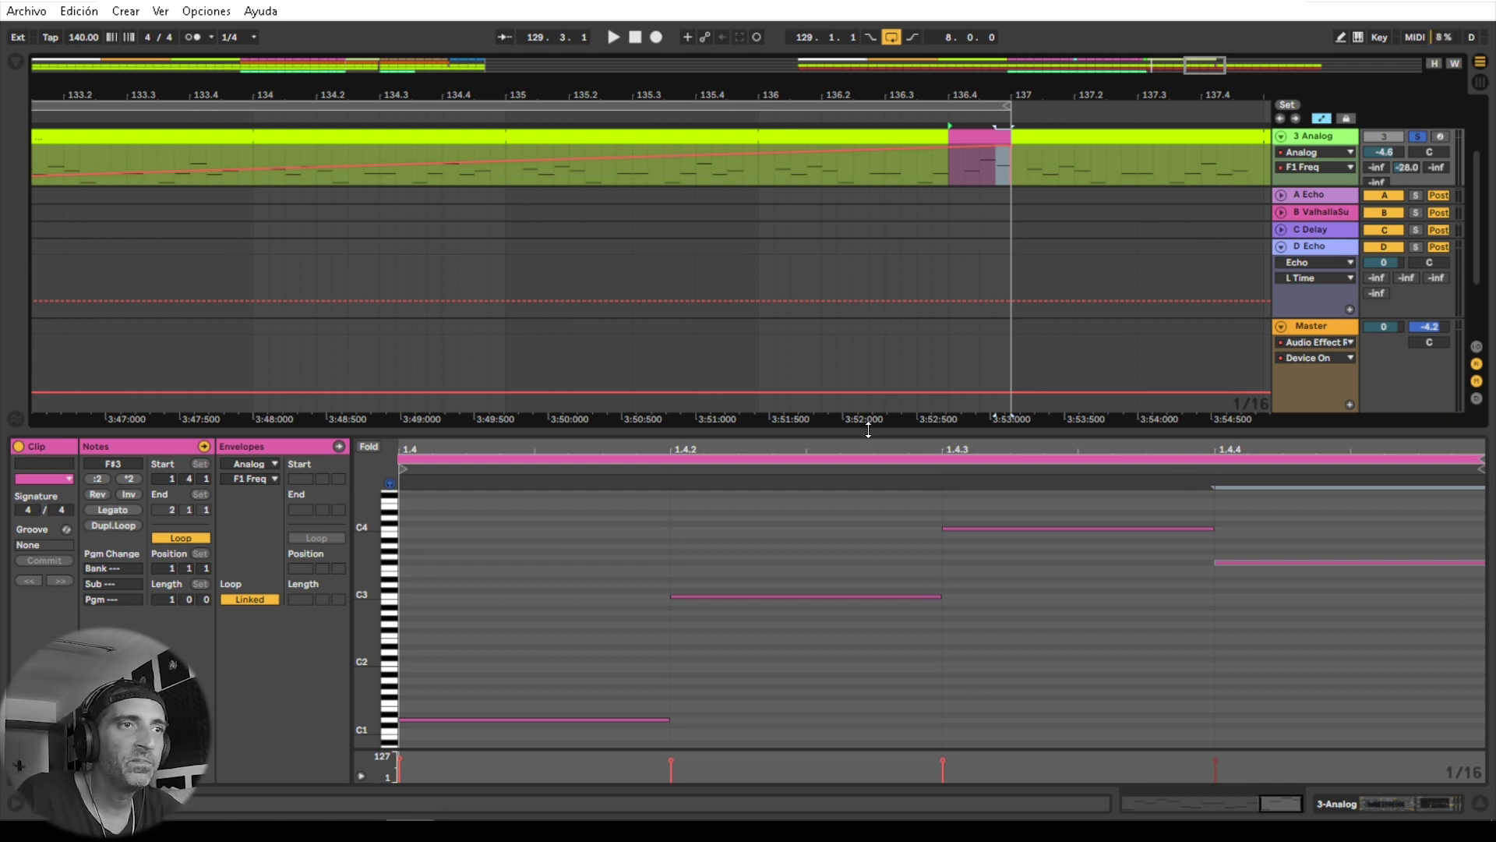
Step: Recolour the edited Analog fill clip at 136.4 blue
left_click(981, 136)
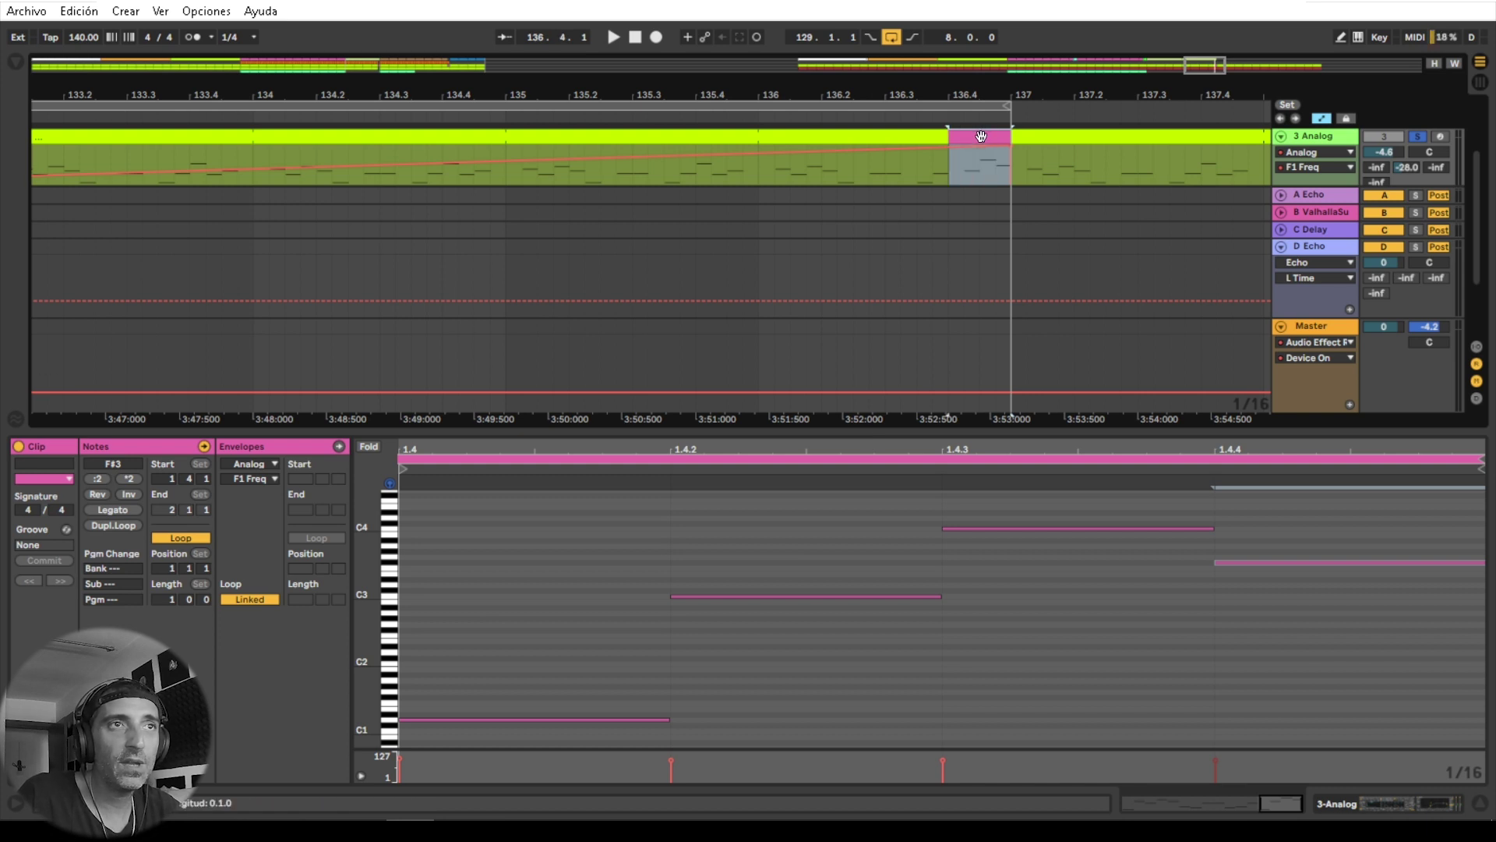
right_click(981, 136)
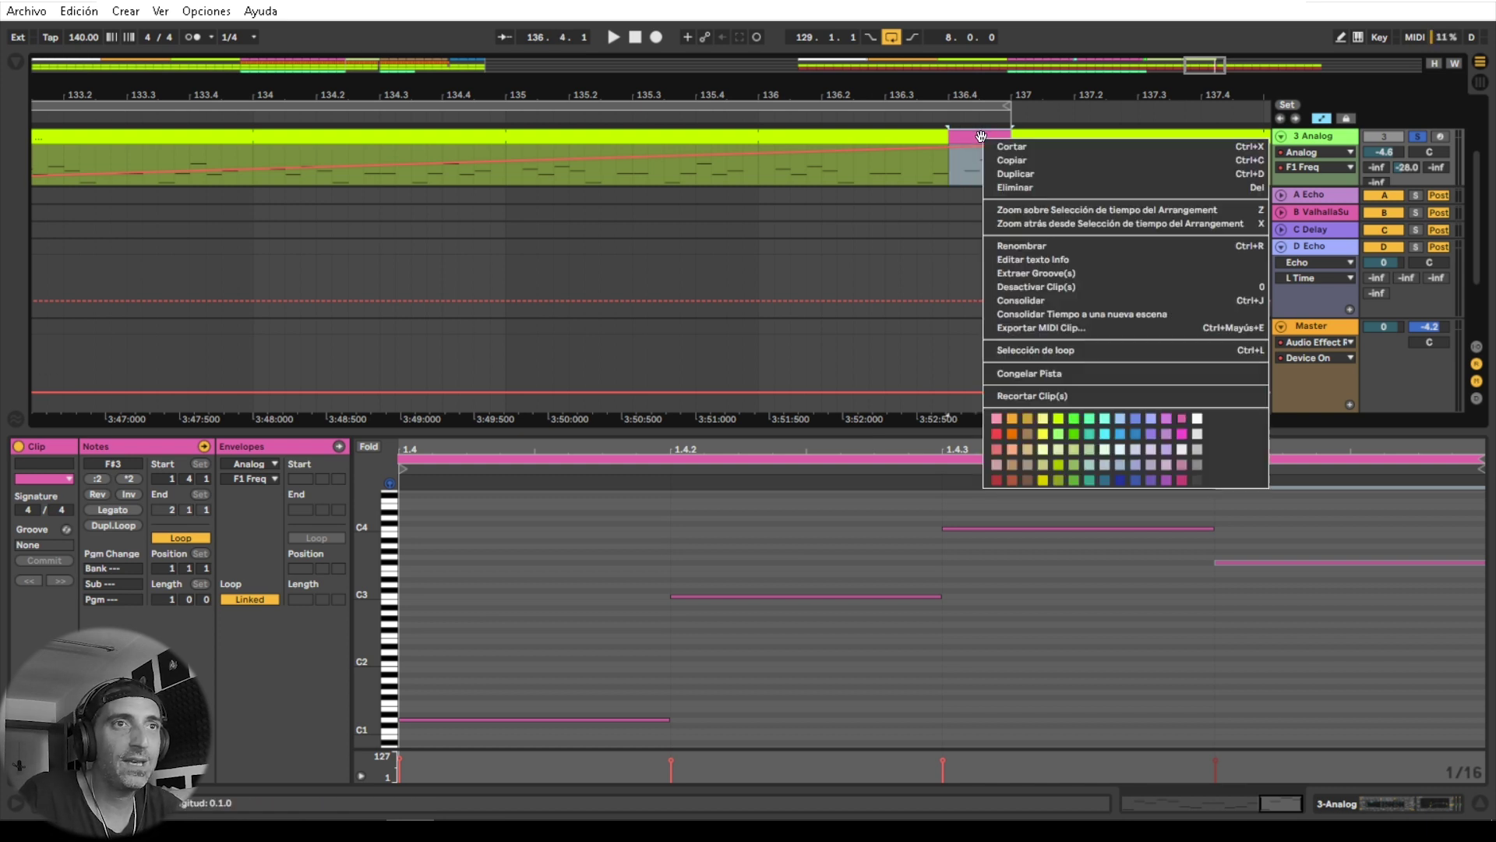
left_click(1120, 435)
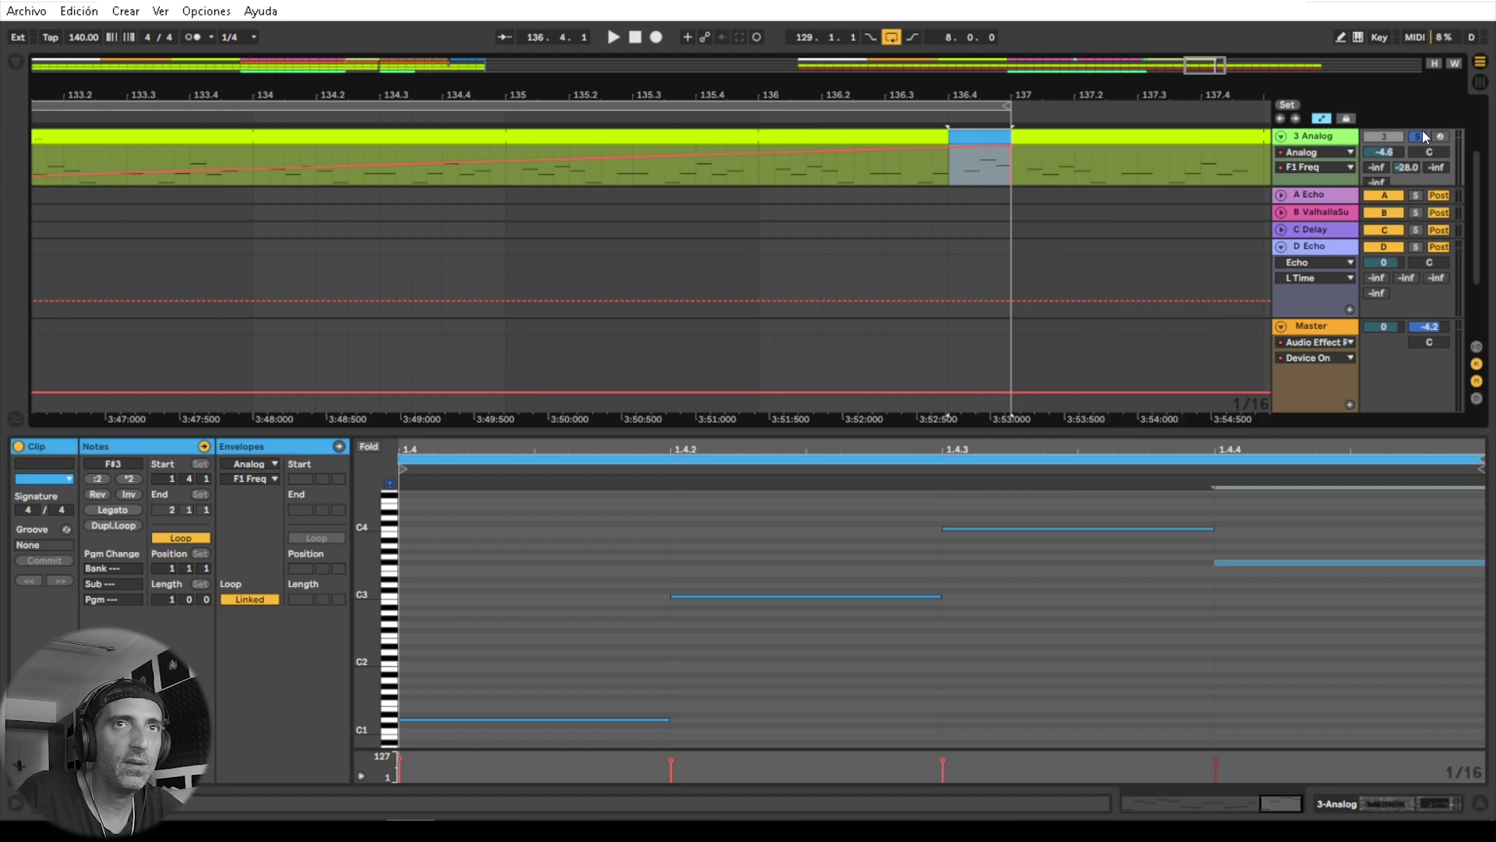
Step: Copy the original magenta Analog clip from the Session view into the Analog track at 142.4 to 143
left_click(1479, 82)
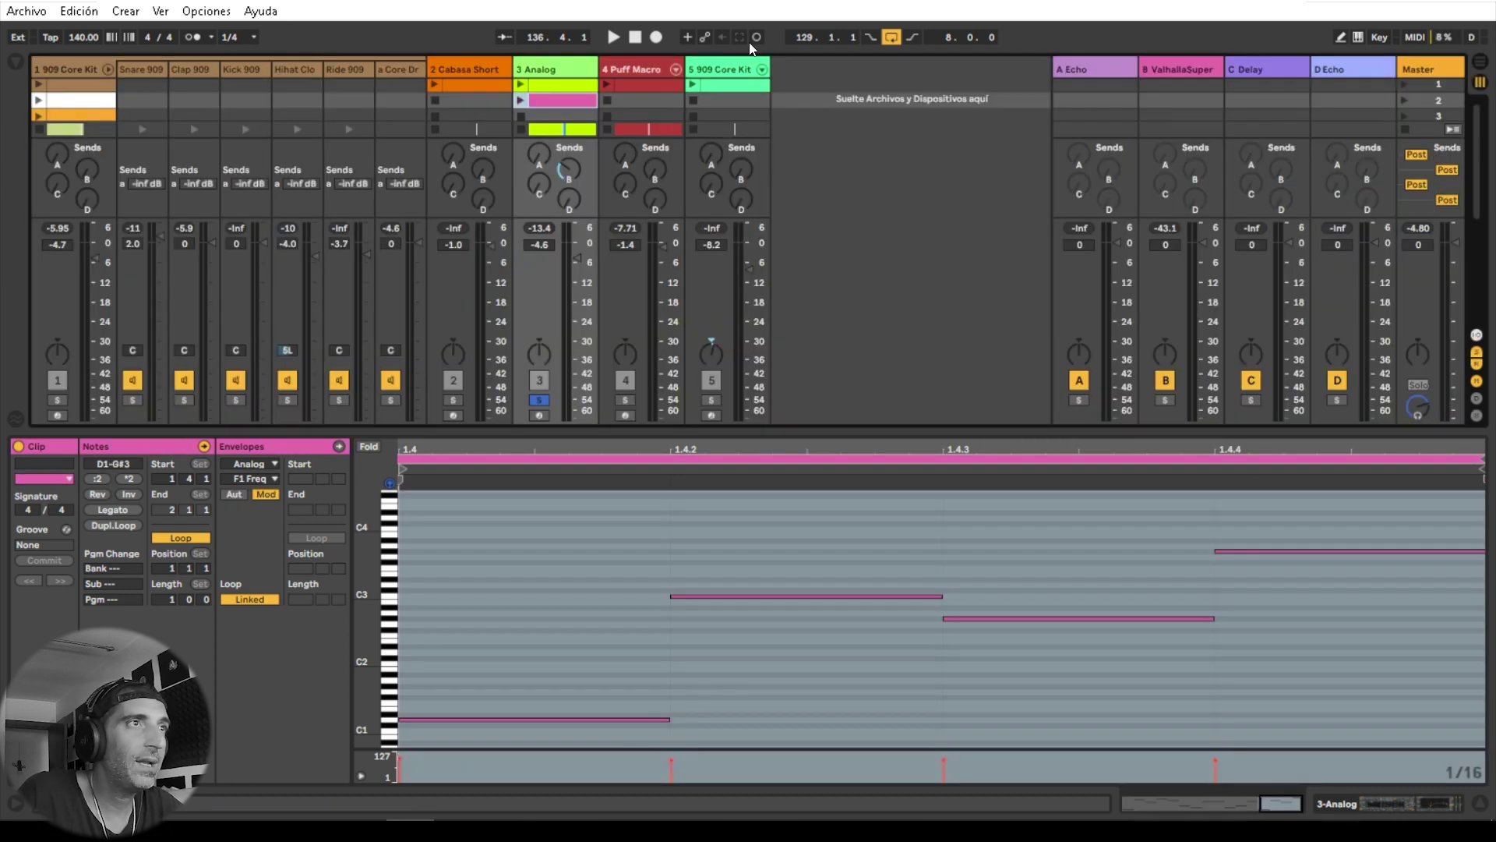
left_click(1489, 64)
left_click_drag(932, 107, 865, 607)
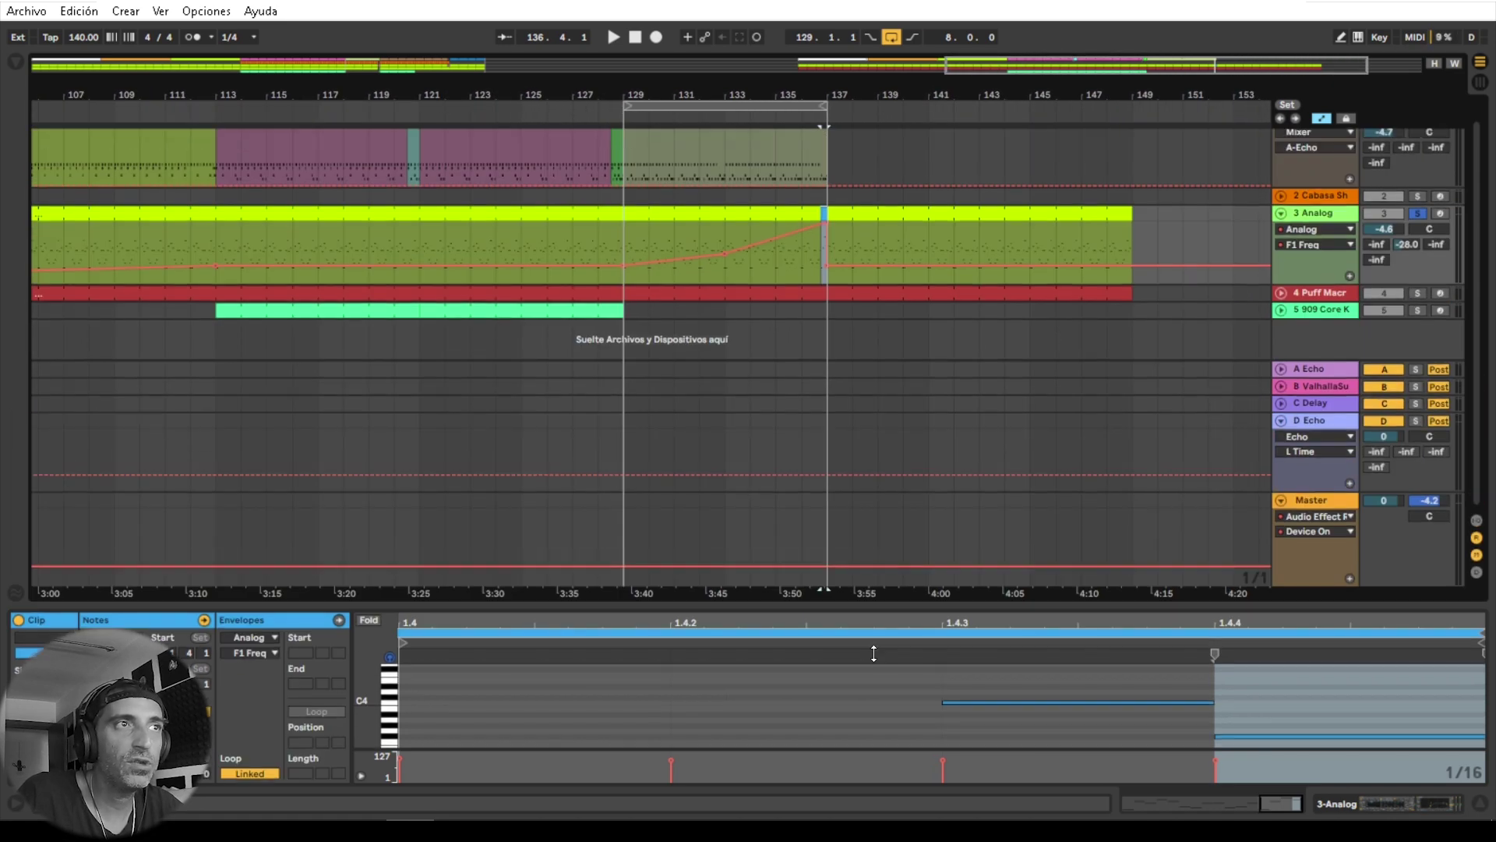
left_click(1479, 84)
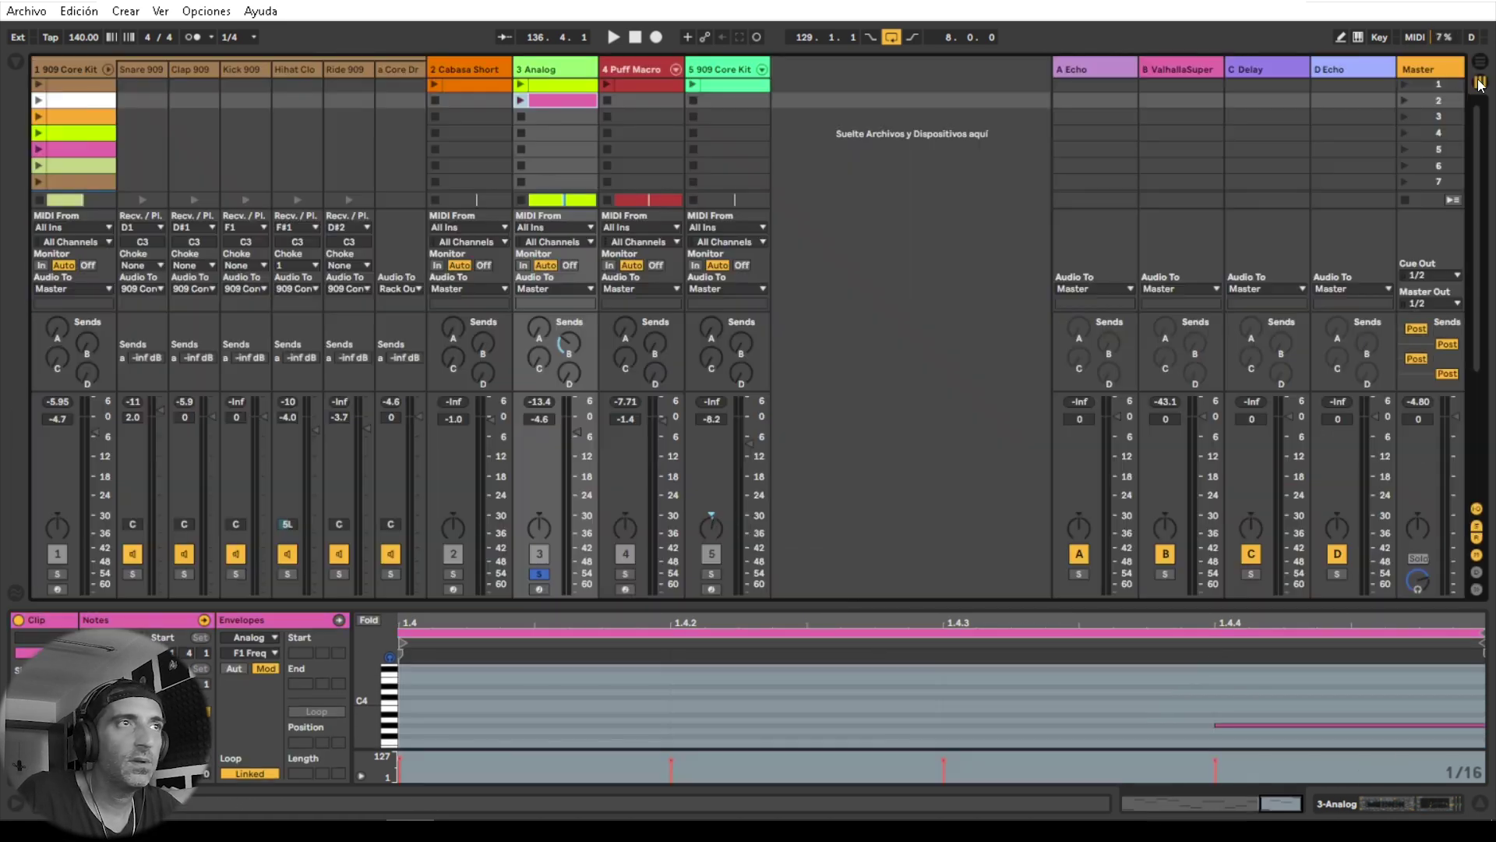
left_click(1481, 62)
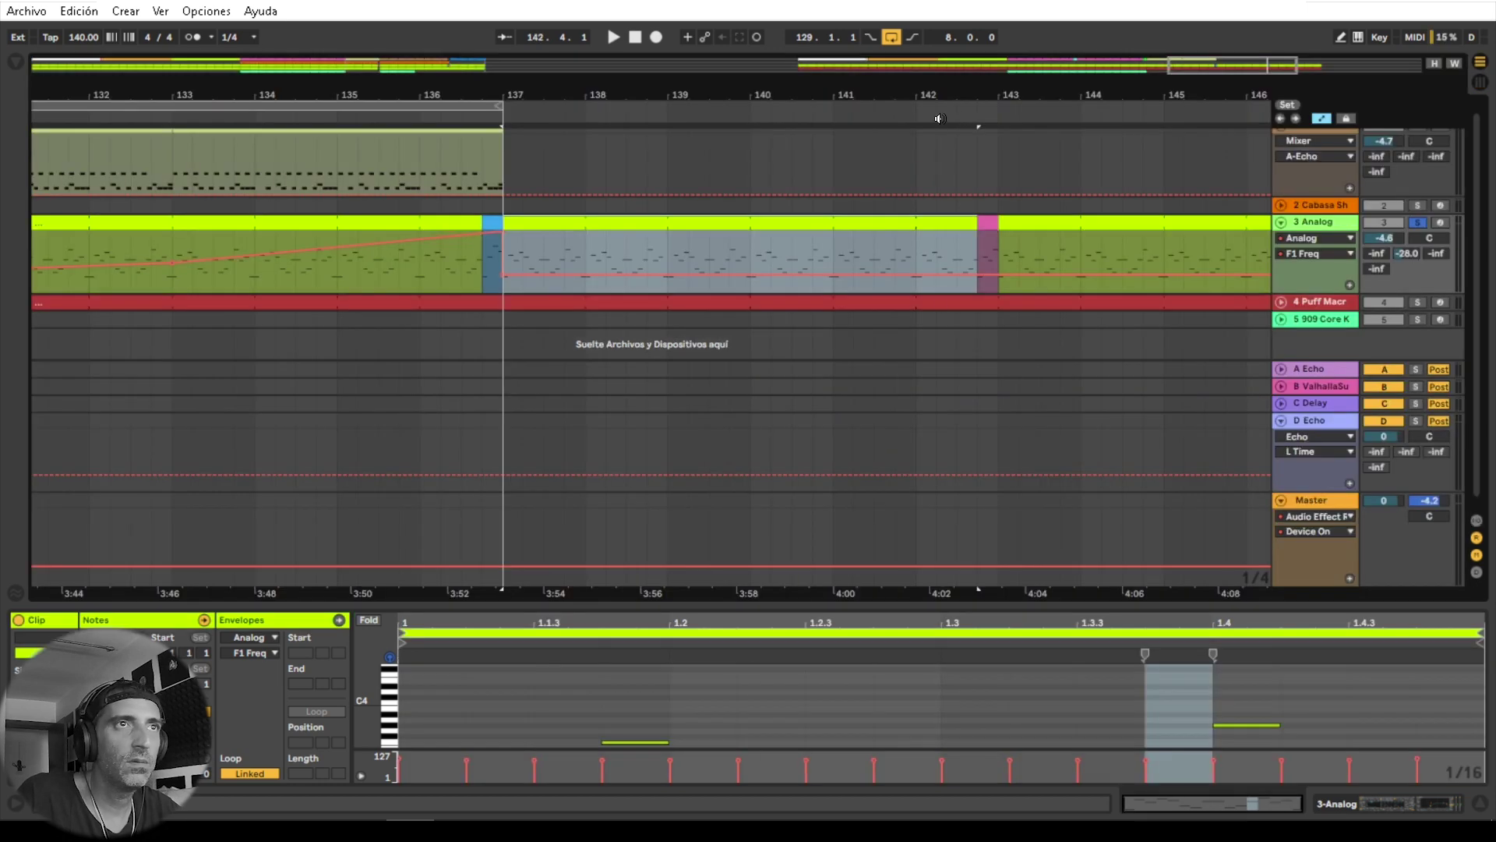
Step: Play and compare the notes of the magenta Analog clip at 142.4 with the blue fill clip at 136.4
left_click(938, 119)
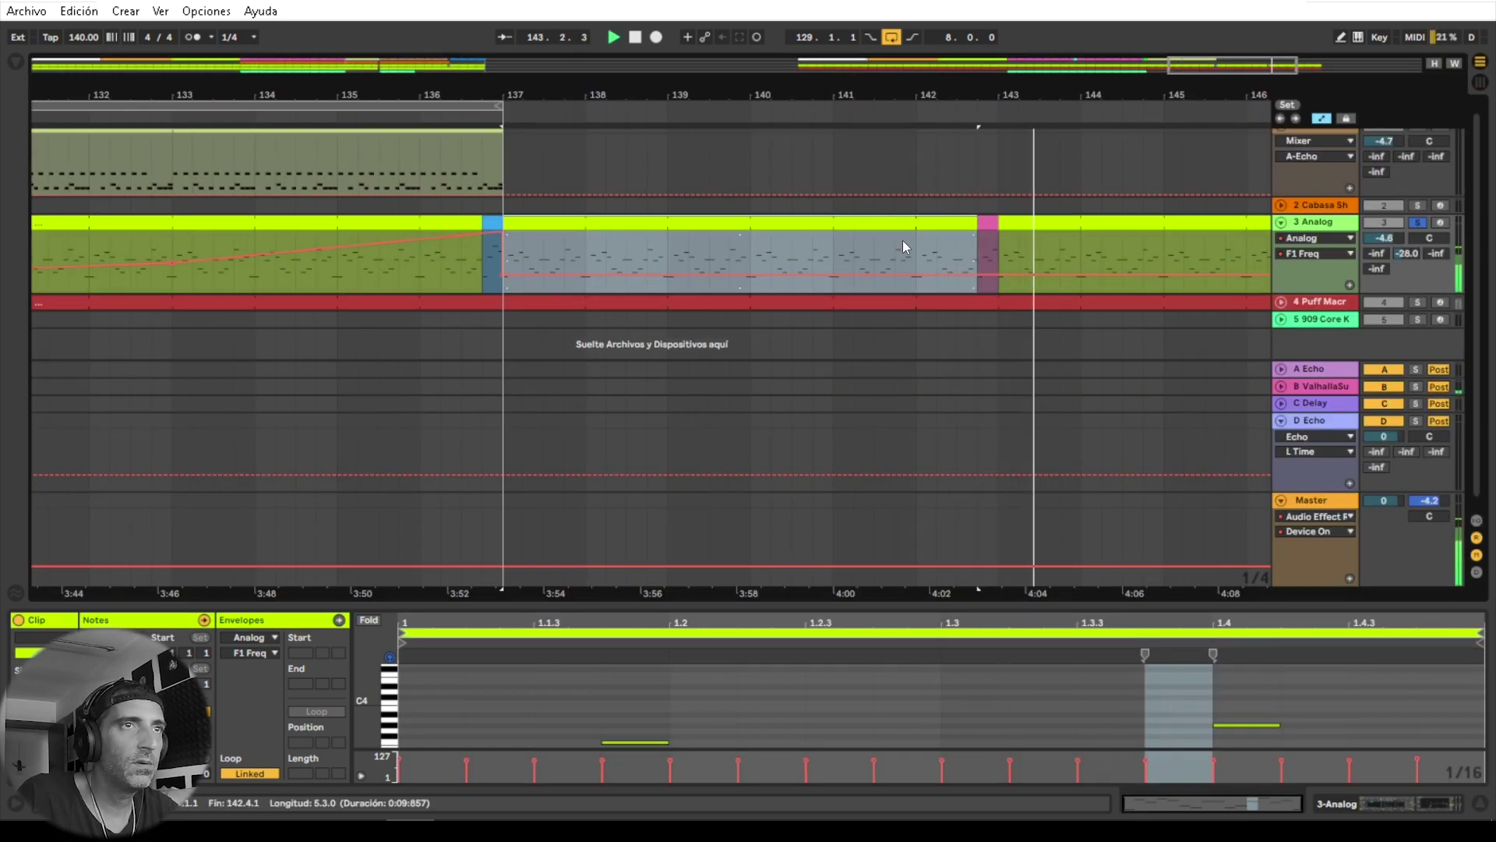
key("space")
left_click(492, 215)
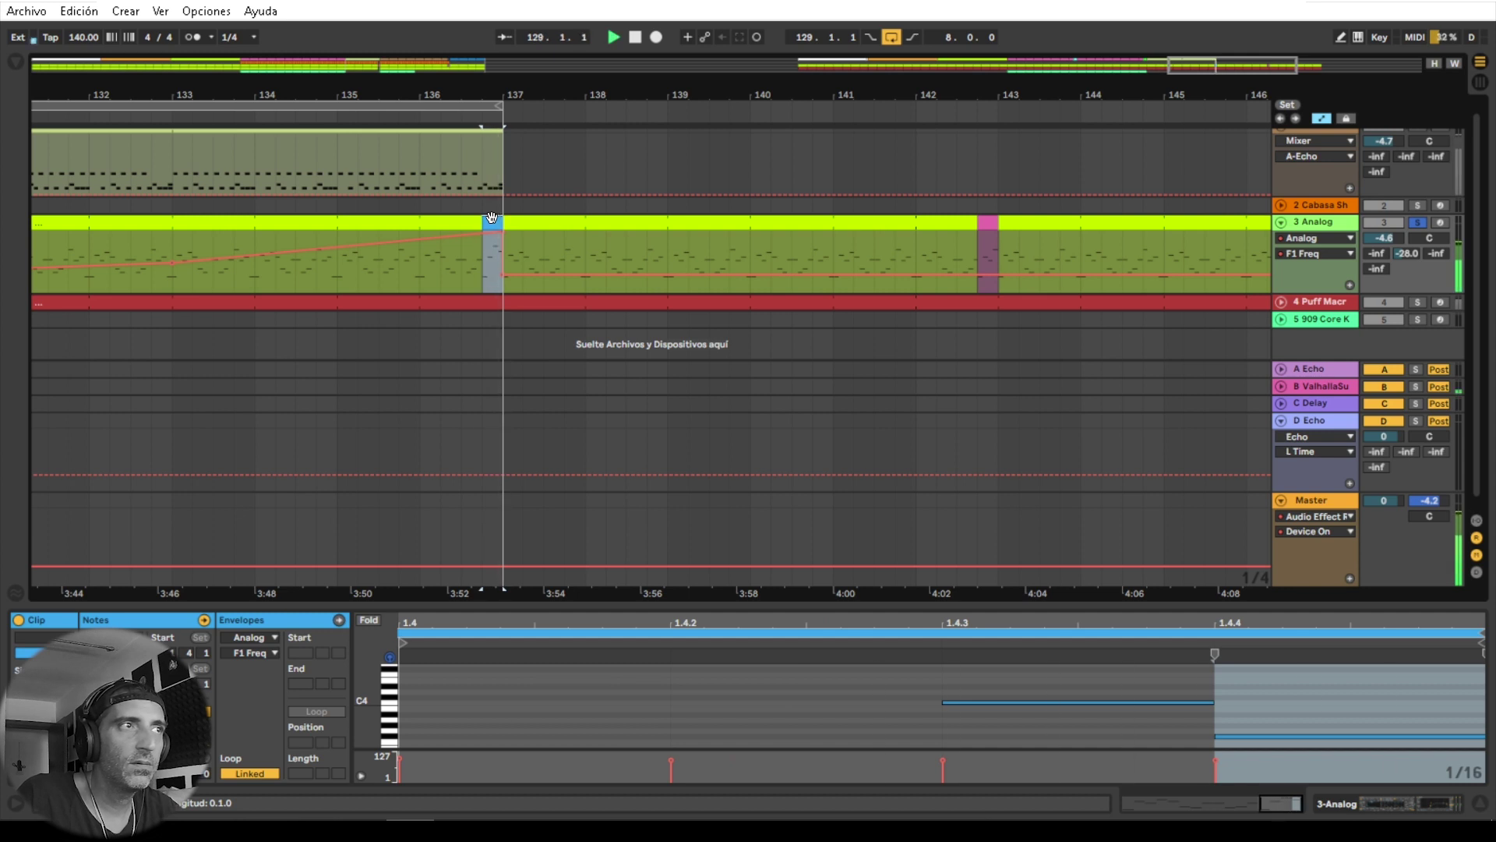
left_click(981, 226)
key("space")
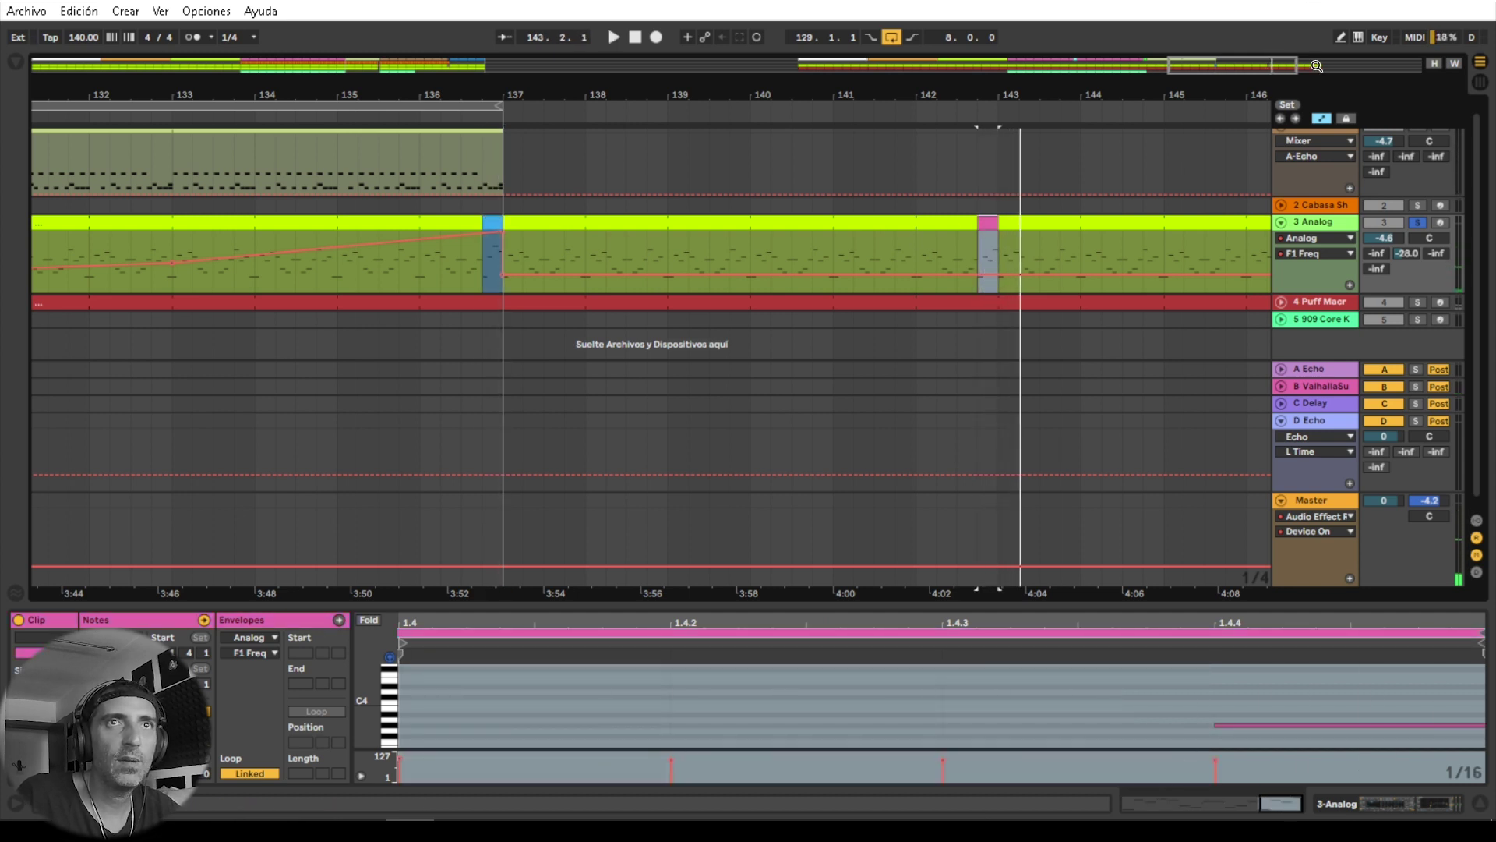
key("b")
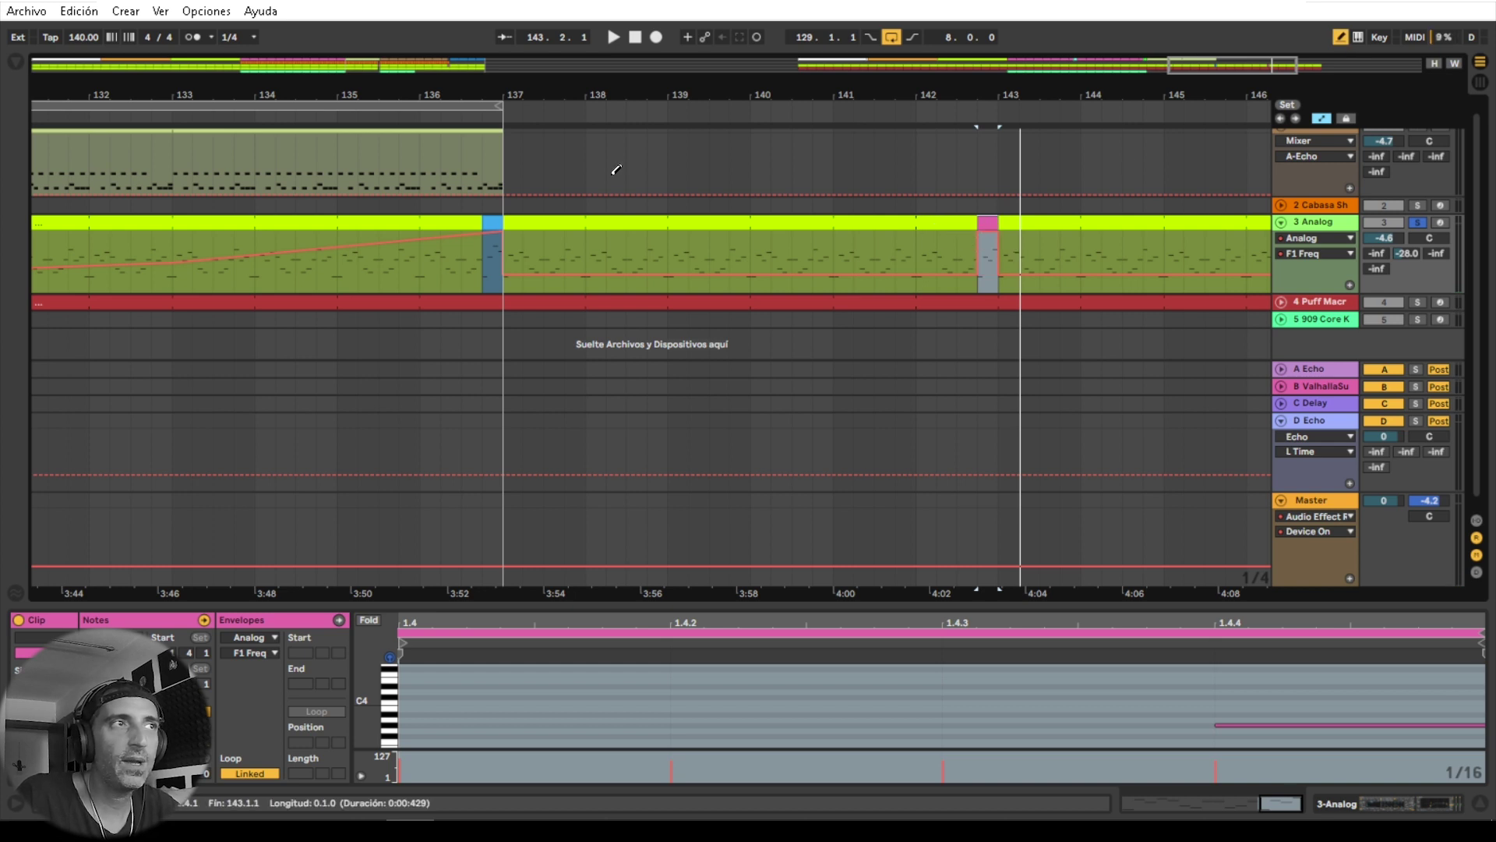
left_click(492, 224)
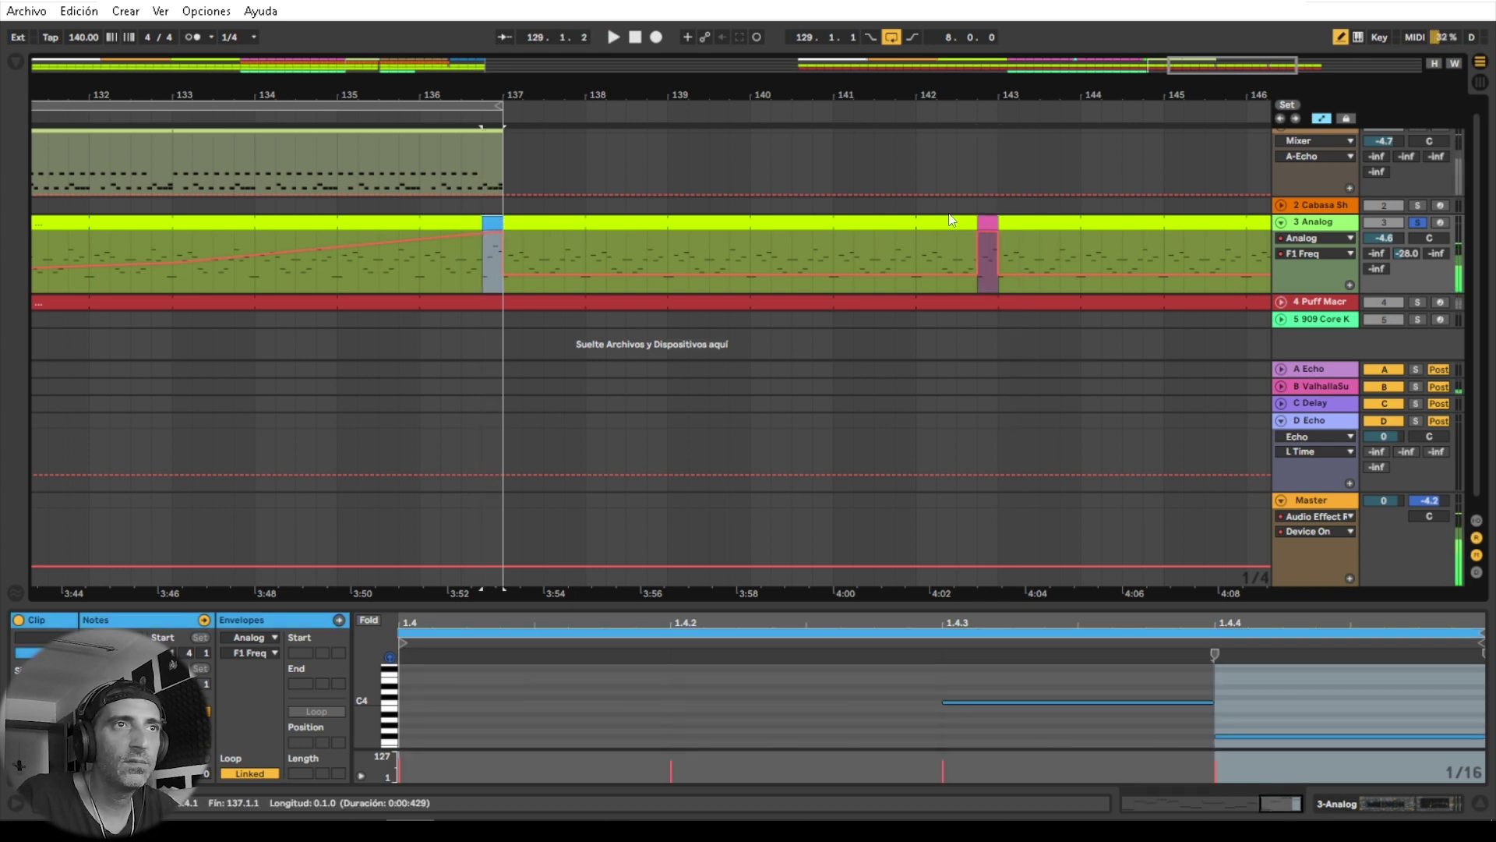
left_click(988, 221)
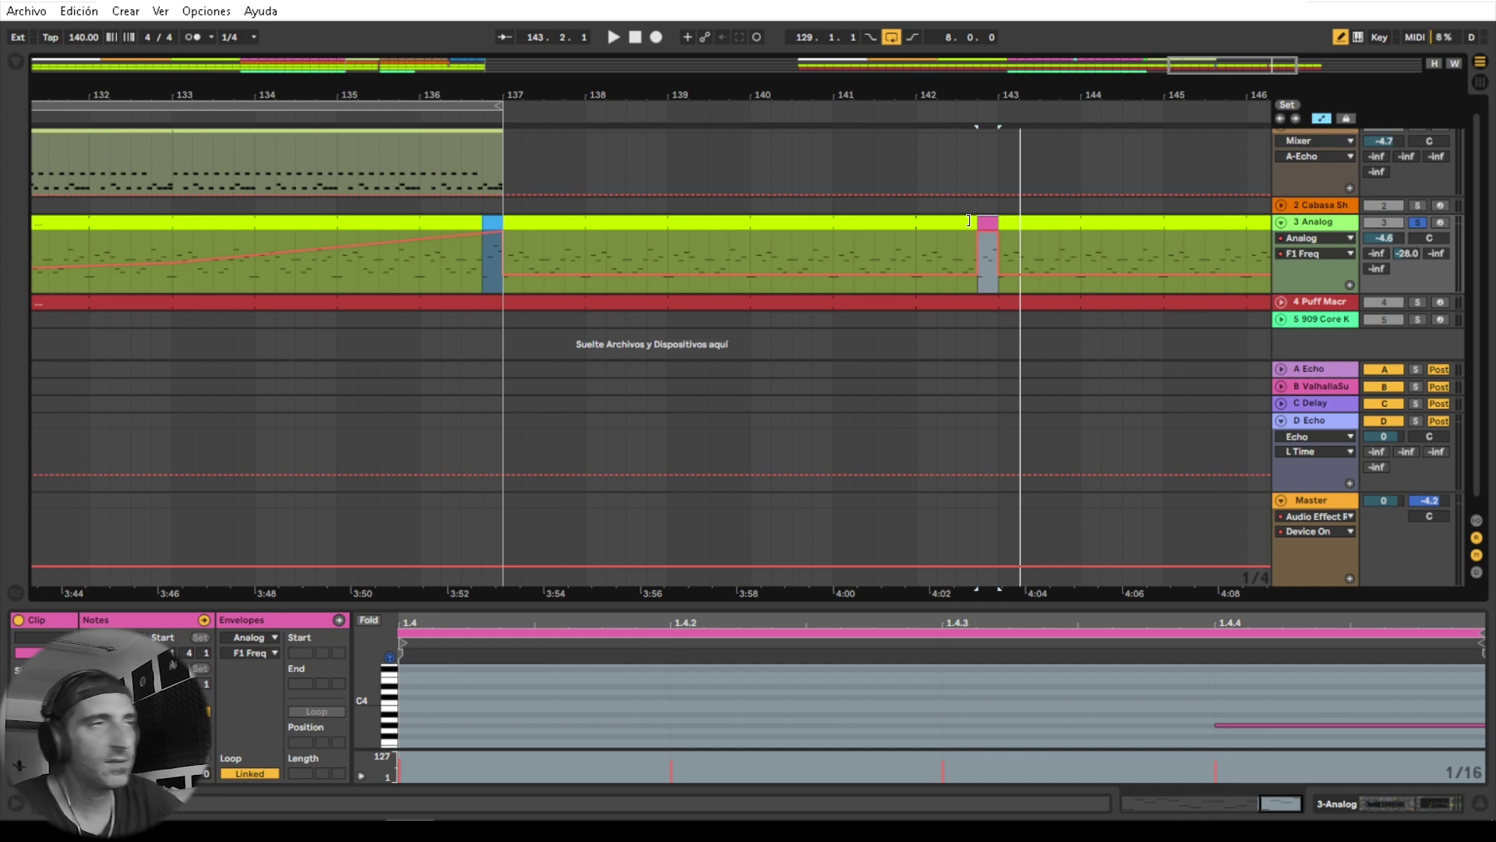
Step: Turn off the Analog track's solo and select the looped time range from bar 129 to 137 across all tracks
left_click_drag(616, 83, 592, 82)
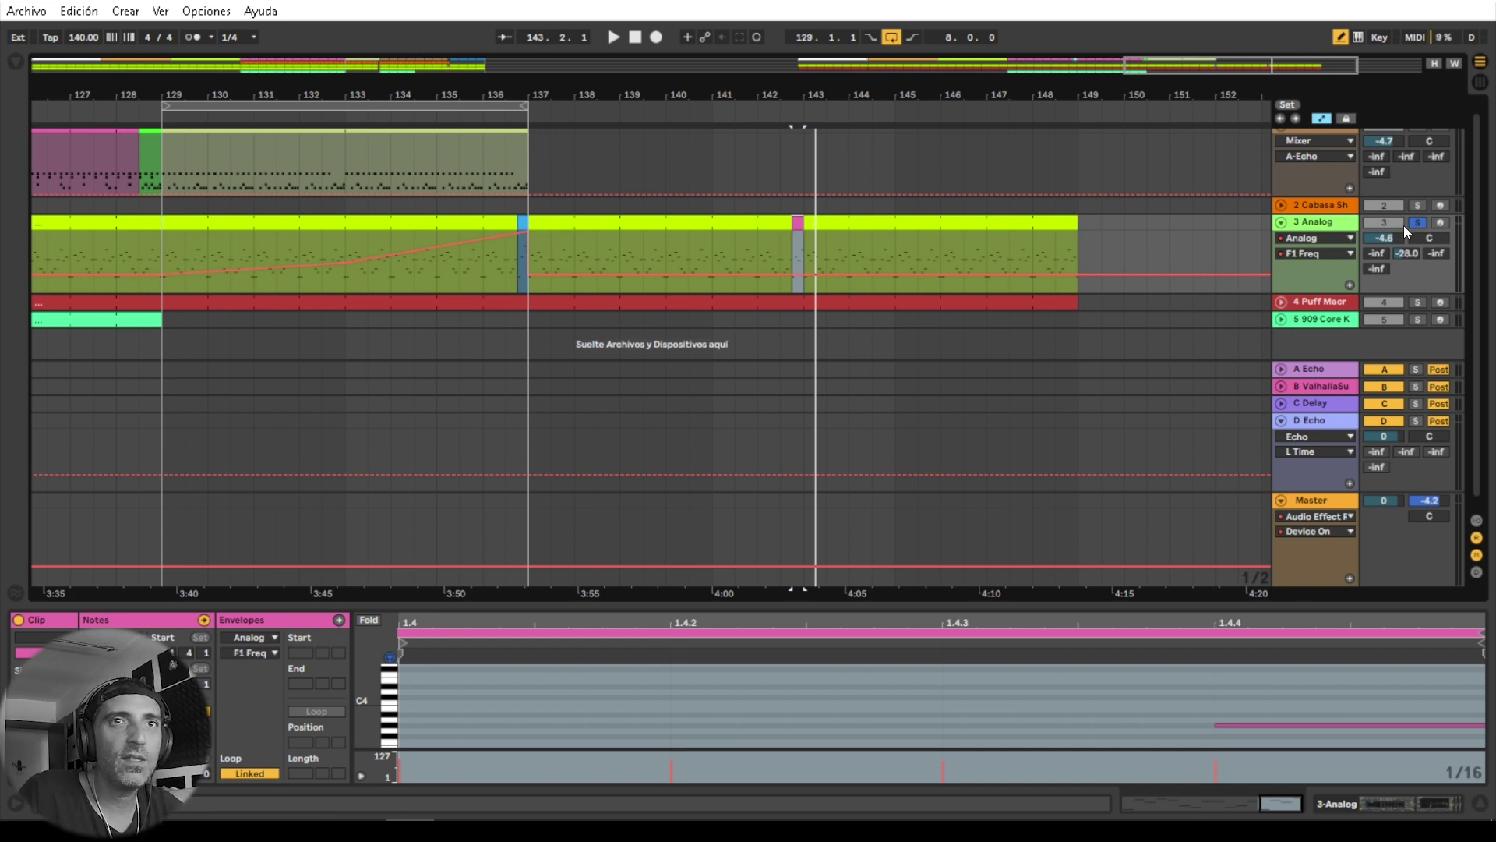
left_click_drag(417, 100, 661, 94)
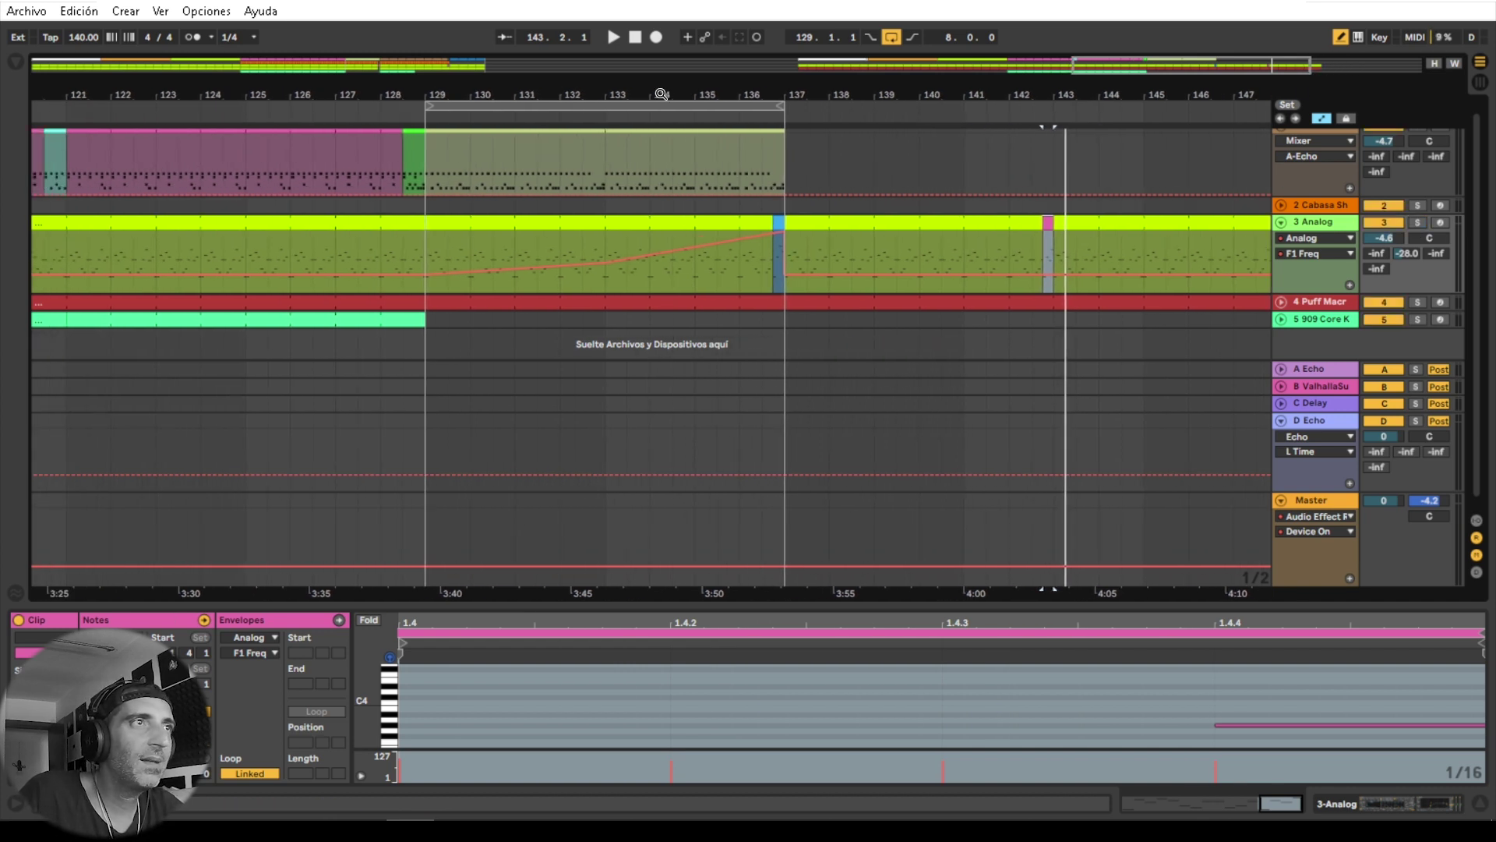
left_click(624, 107)
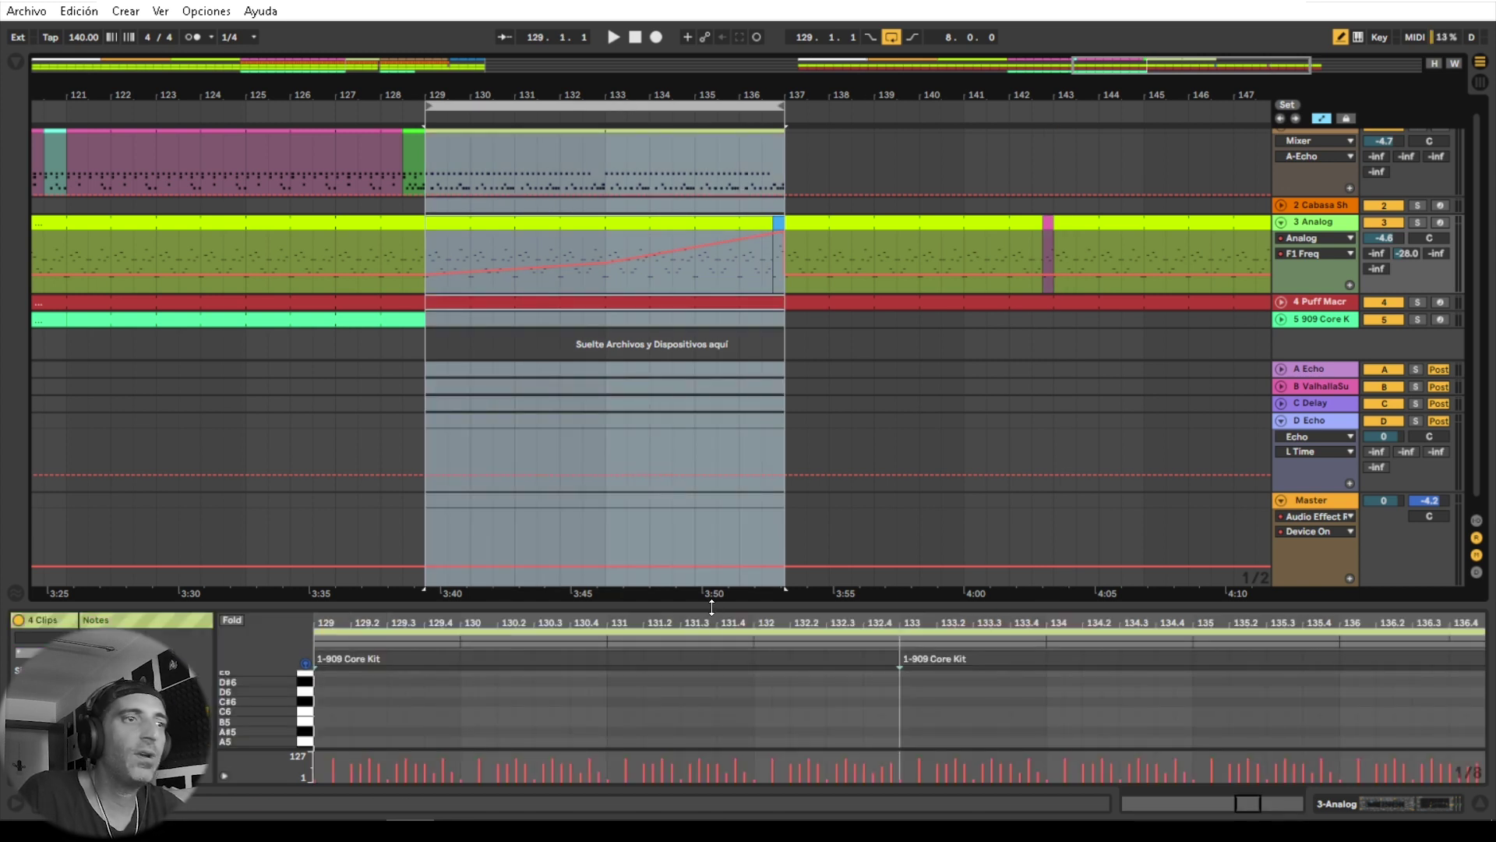
left_click_drag(711, 606, 748, 741)
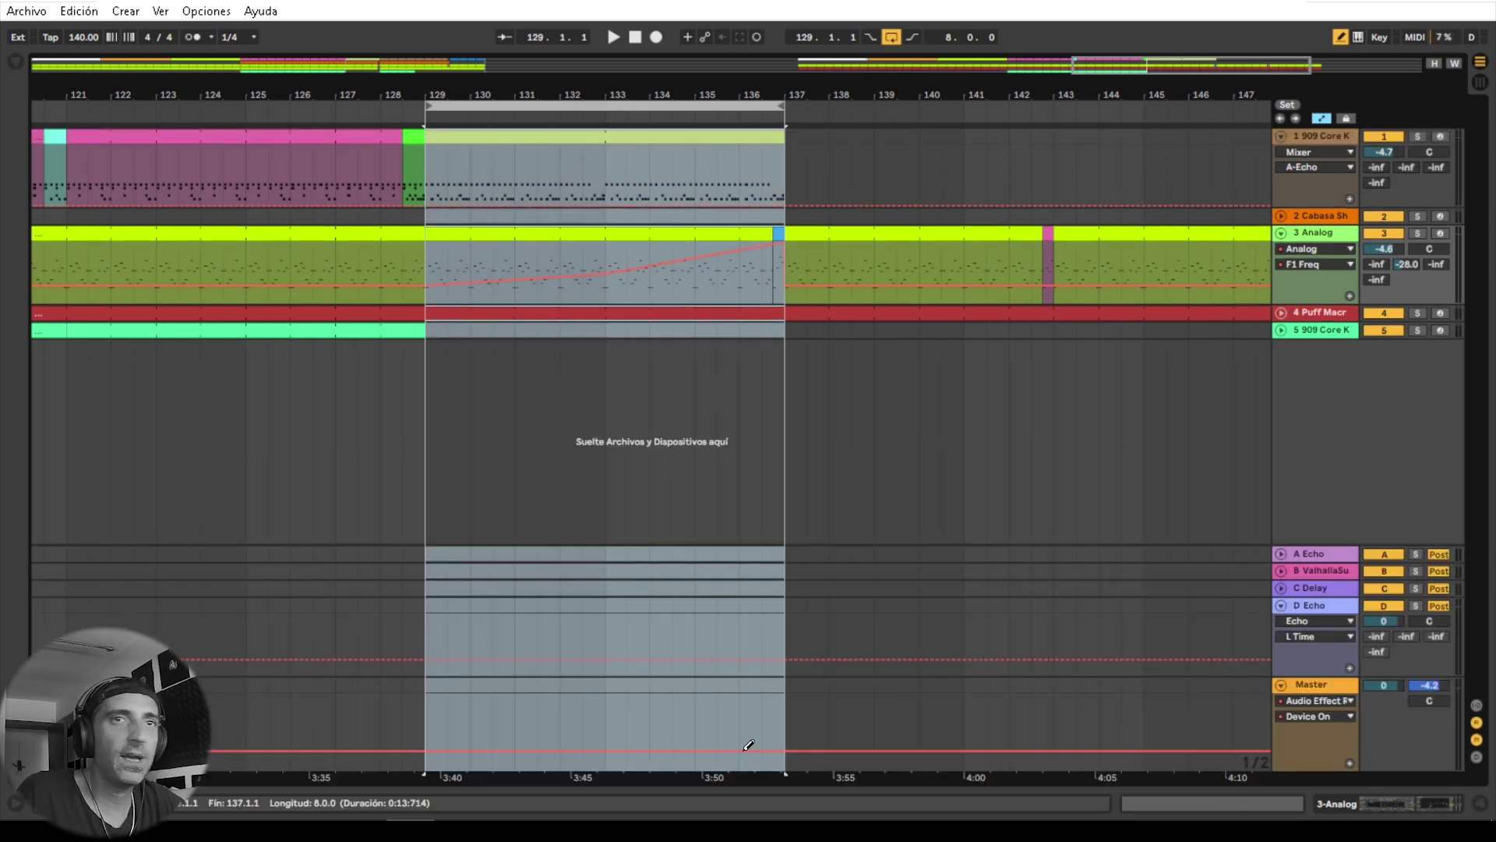
Step: Review the return tracks A Echo, B ValhallaSupermassive, C Delay and D Echo as options for an Analog send effect
left_click(1311, 552)
left_click(1323, 569)
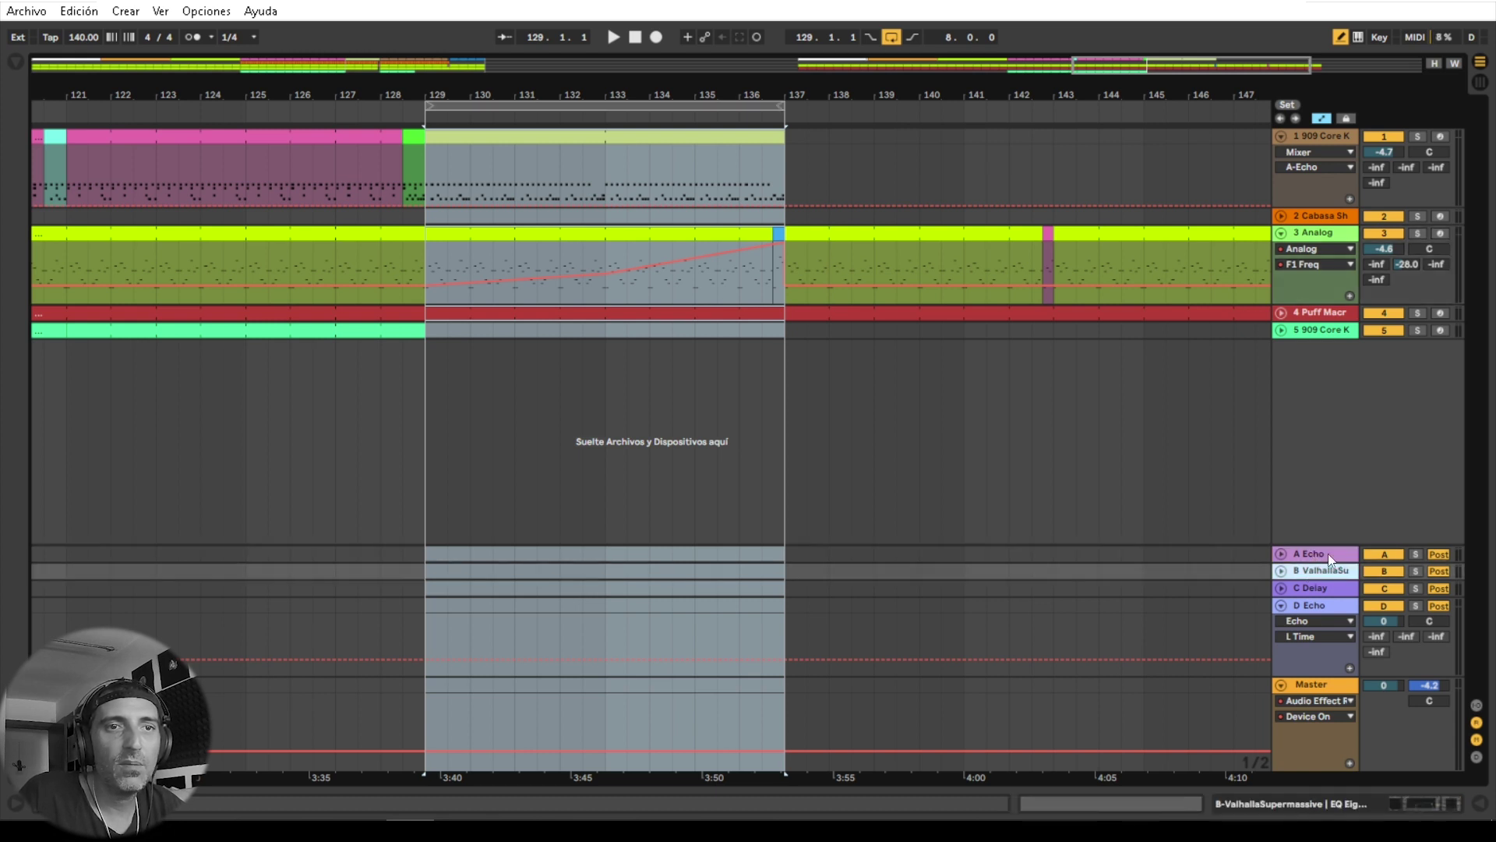
left_click(1328, 553)
left_click(1321, 567)
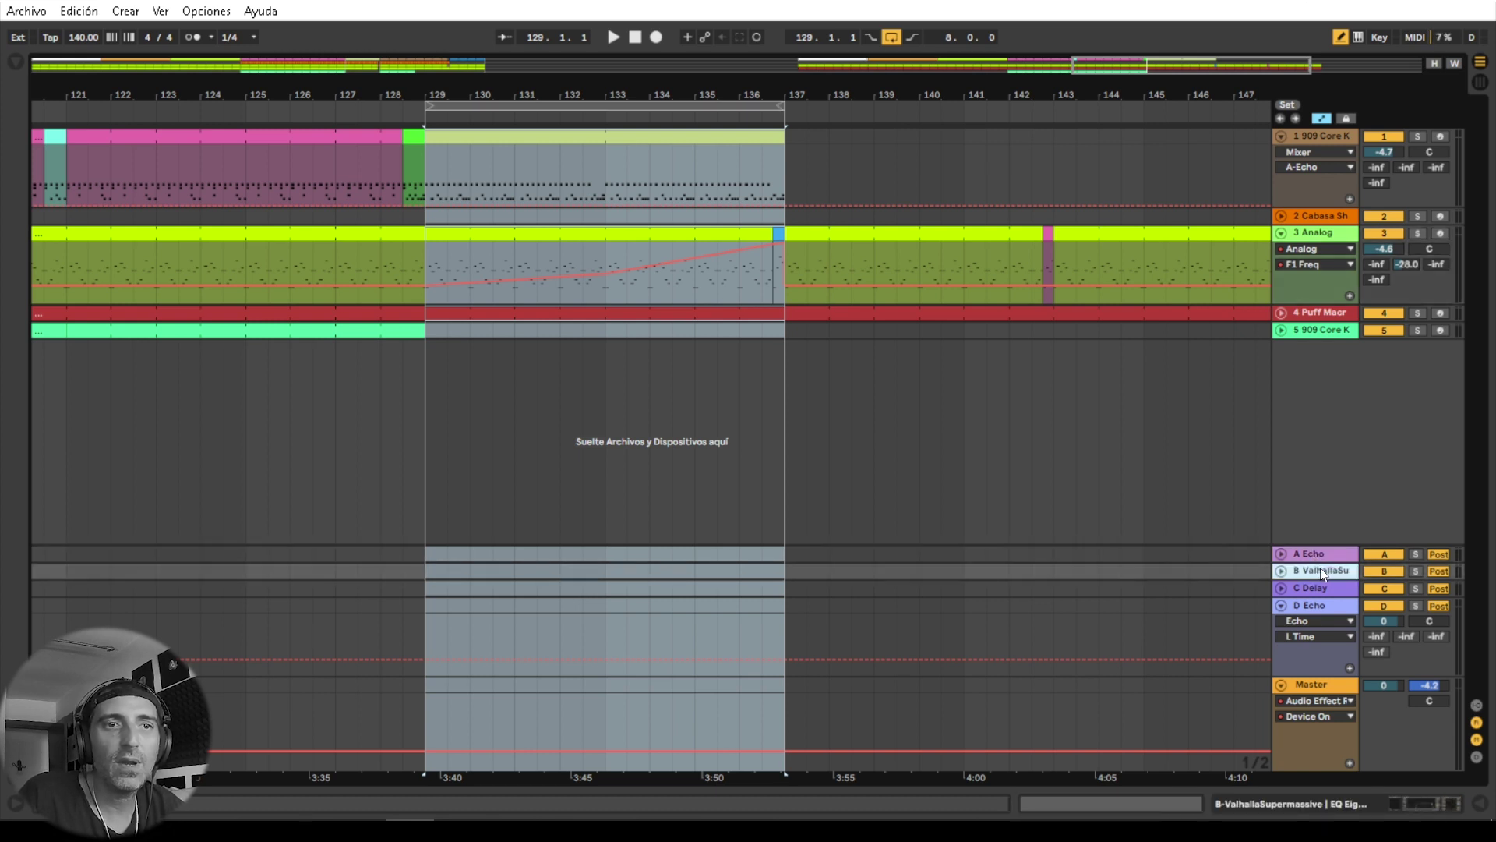
left_click(1331, 588)
left_click(1327, 605)
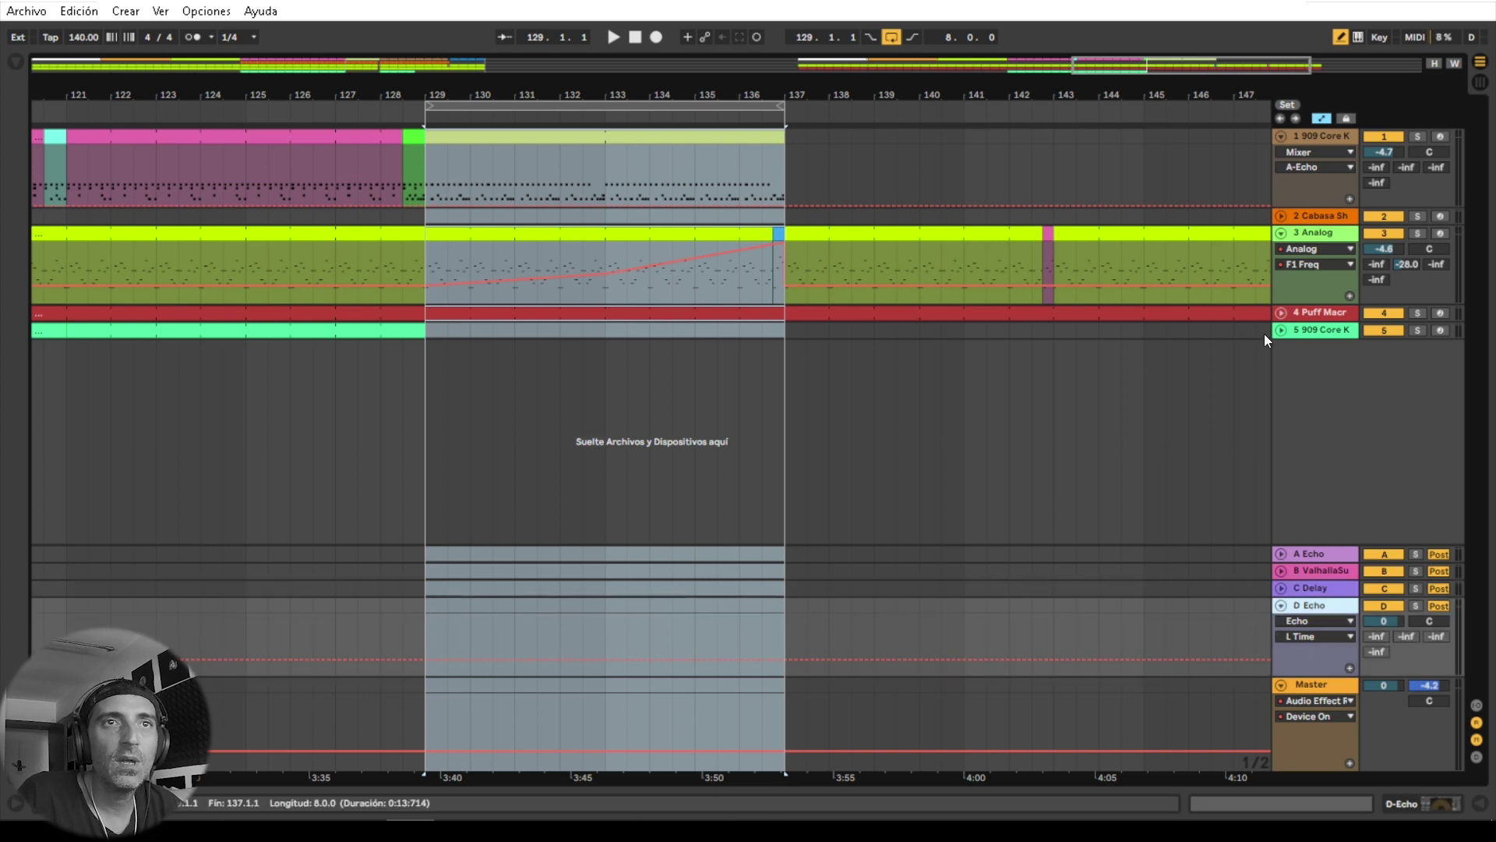
Step: Display the Analog track's B-ValhallaSupermassive send automation and inspect the settings of the ValhallaSupermassive plug-in
left_click(1401, 266)
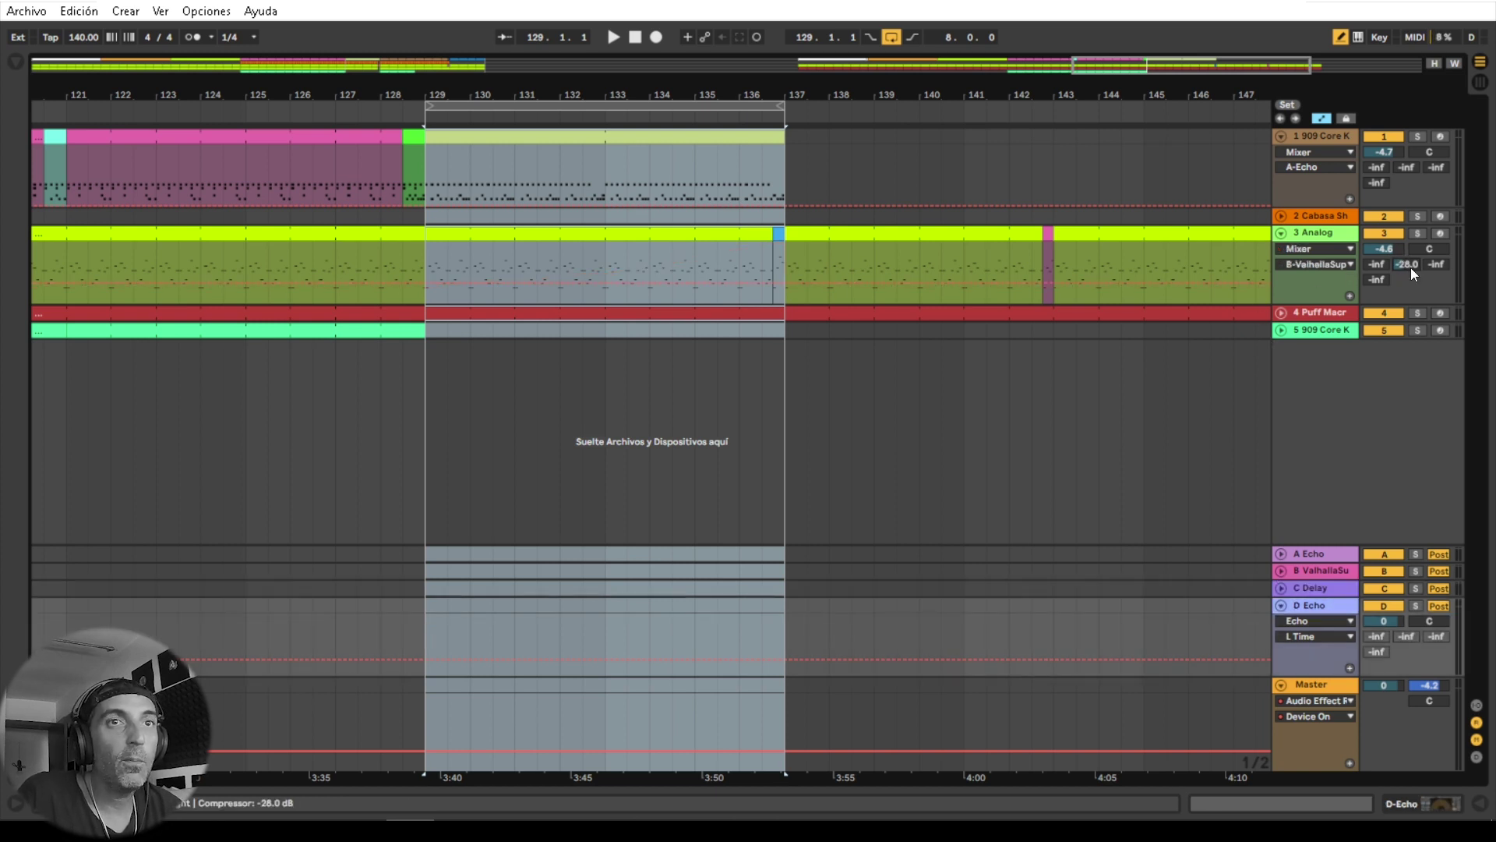
double_click(1331, 571)
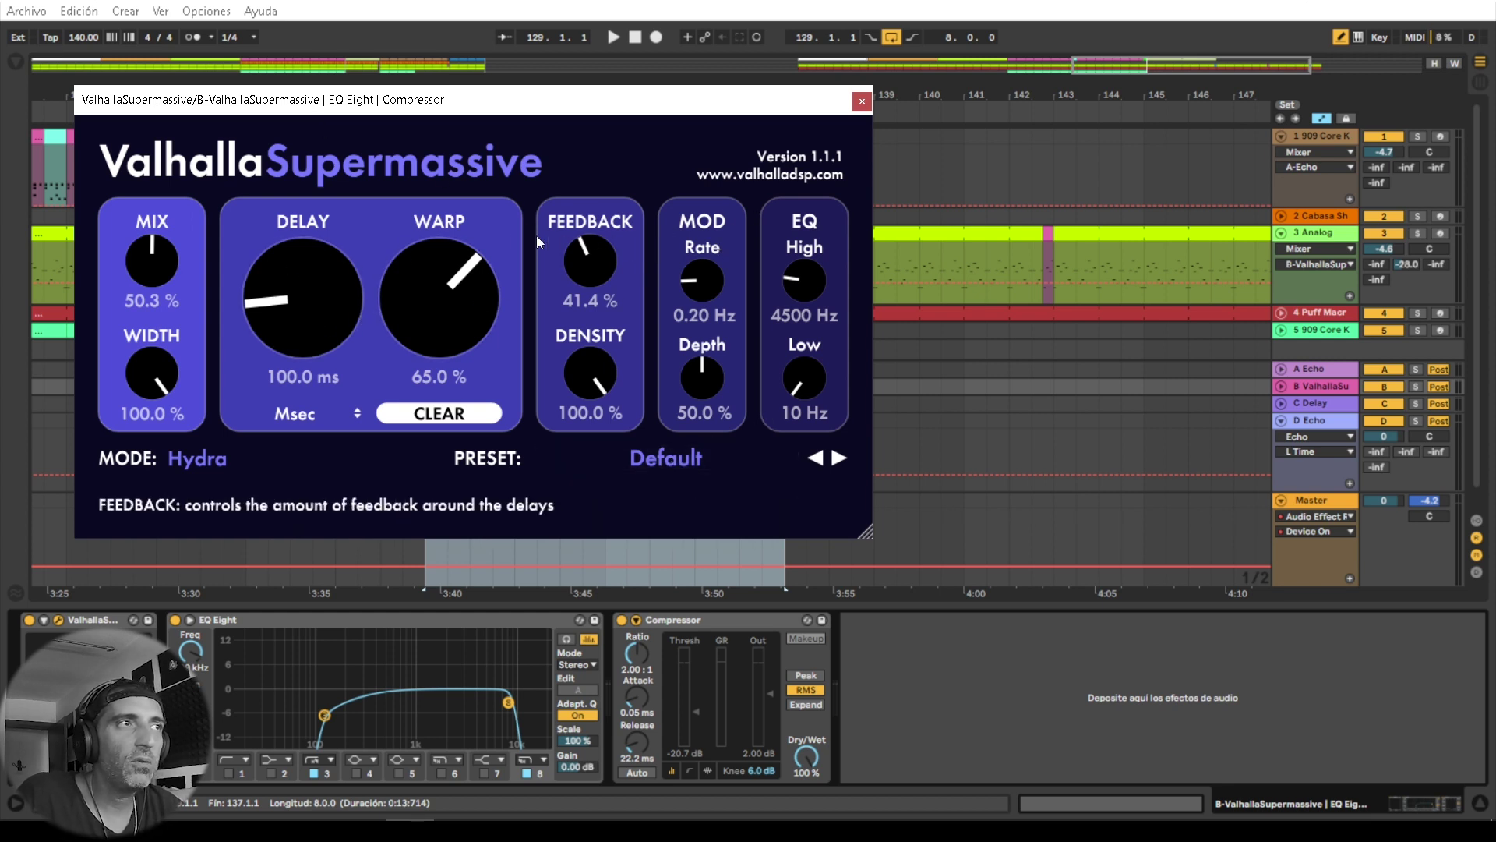
left_click(863, 100)
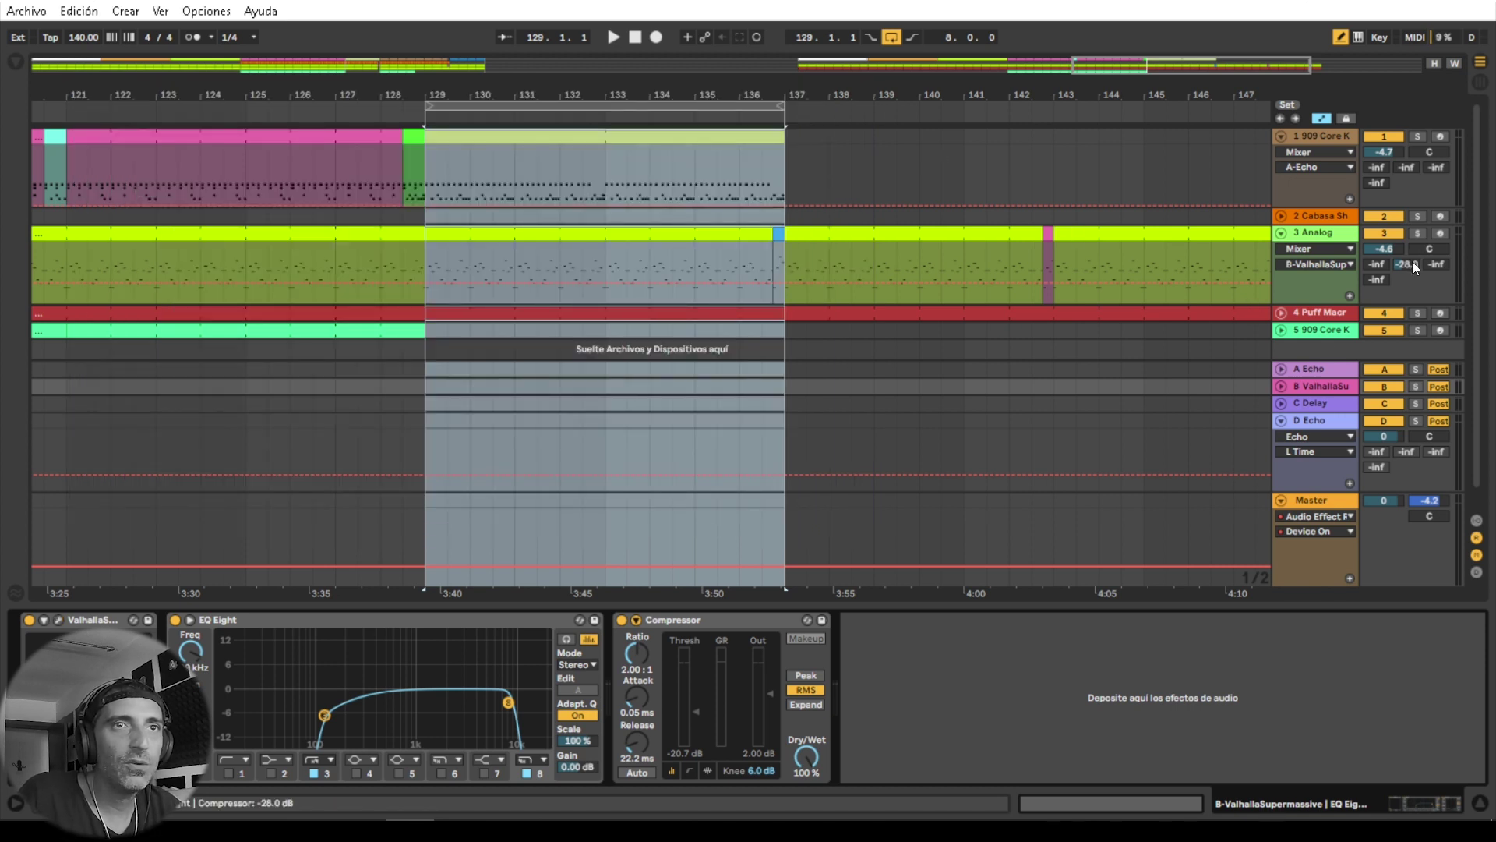
Step: Automate the Analog send to B-ValhallaSupermassive to ramp from -28.0 dB at bar 129 to 0 dB at bar 137, returning to -28.0 dB
left_click_drag(449, 85, 571, 71)
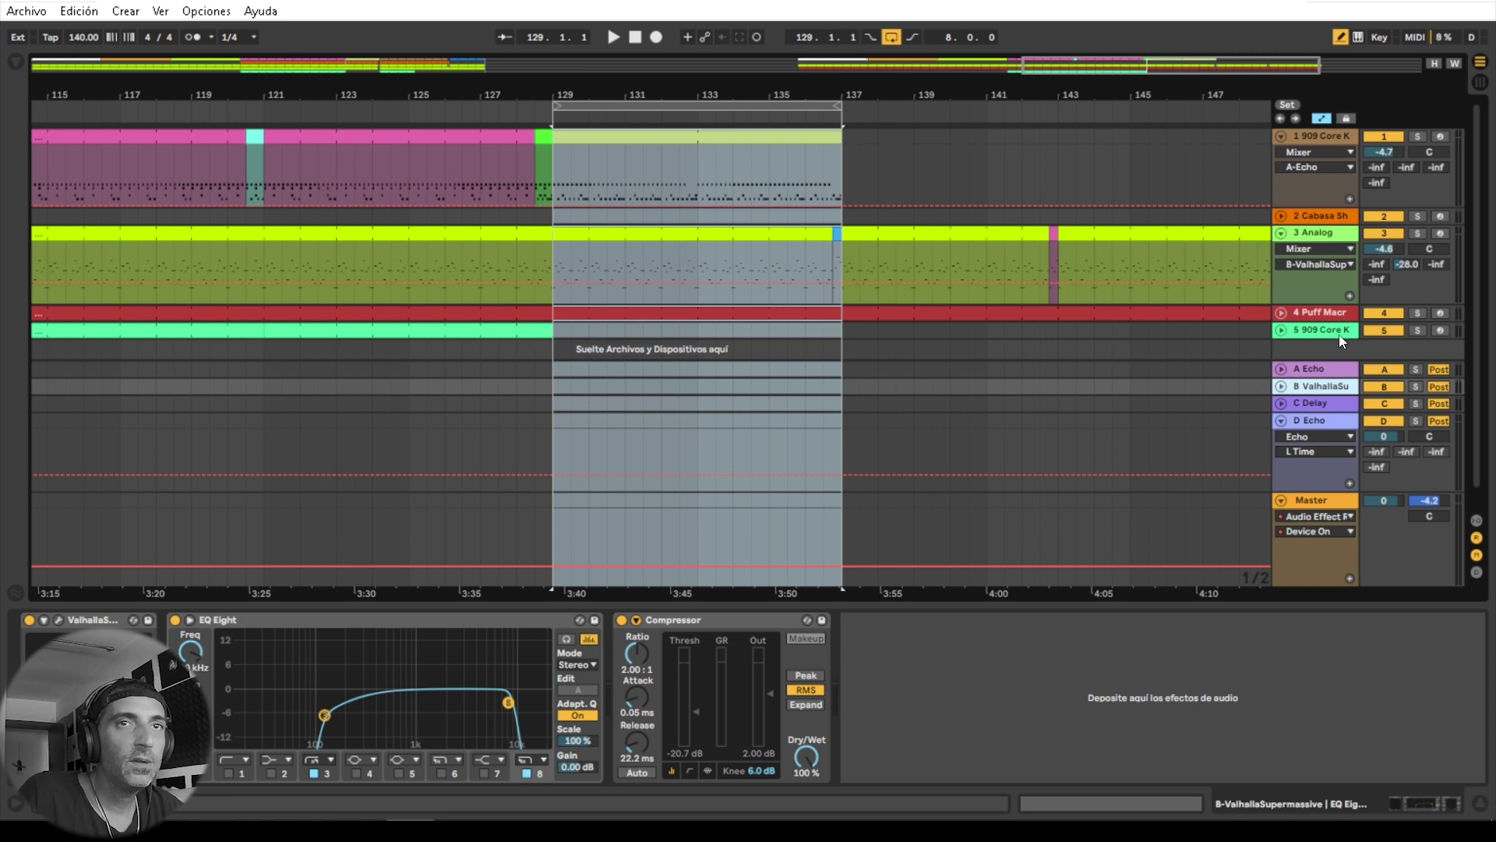
left_click(1408, 265)
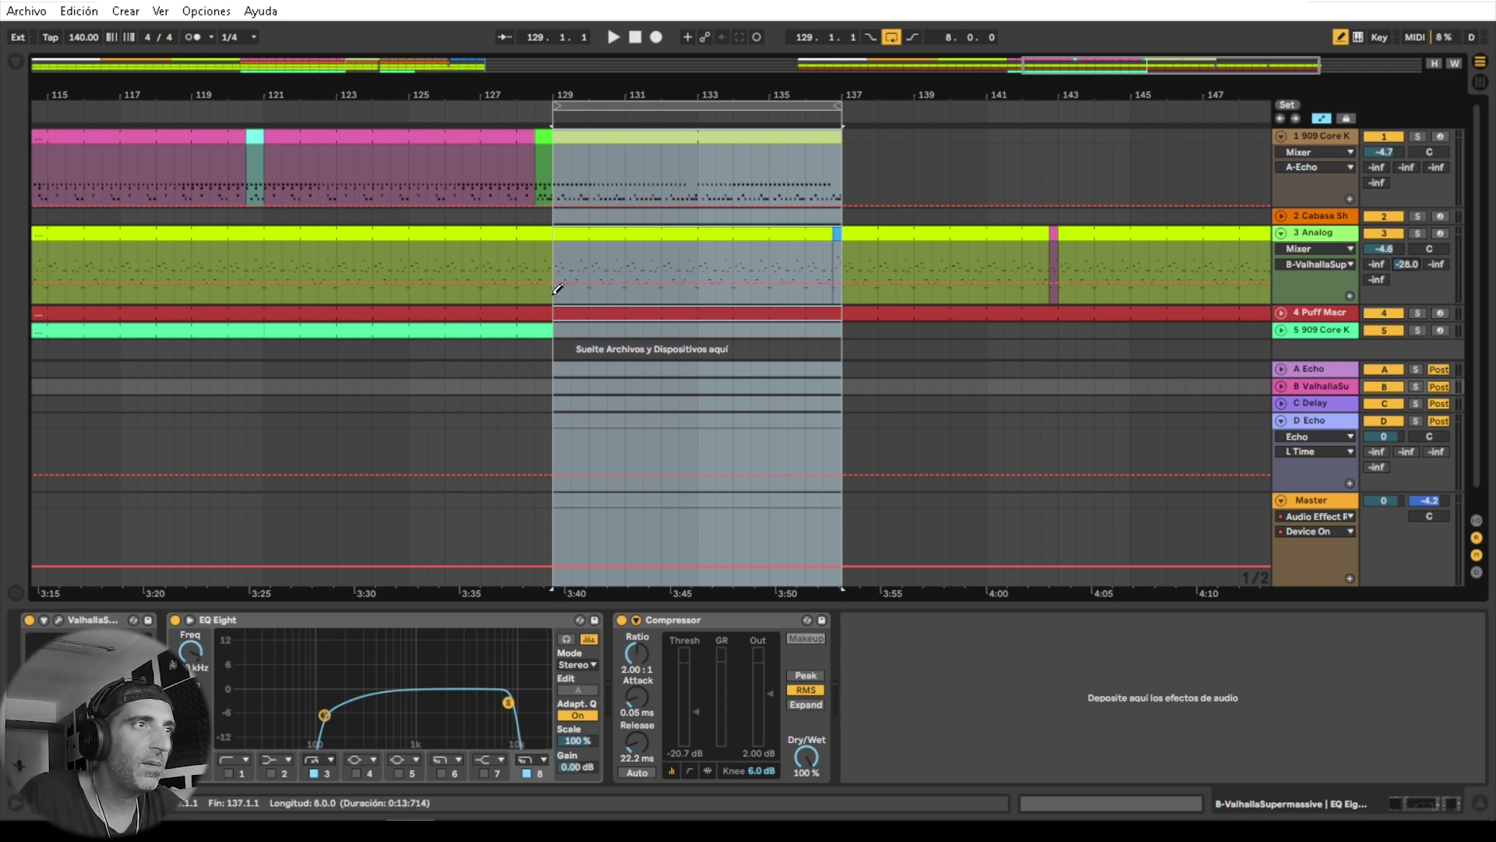
mouse_move(565, 264)
left_mouse_down()
mouse_move(566, 247)
mouse_move(838, 248)
mouse_move(737, 215)
left_mouse_up()
key("ctrl+z")
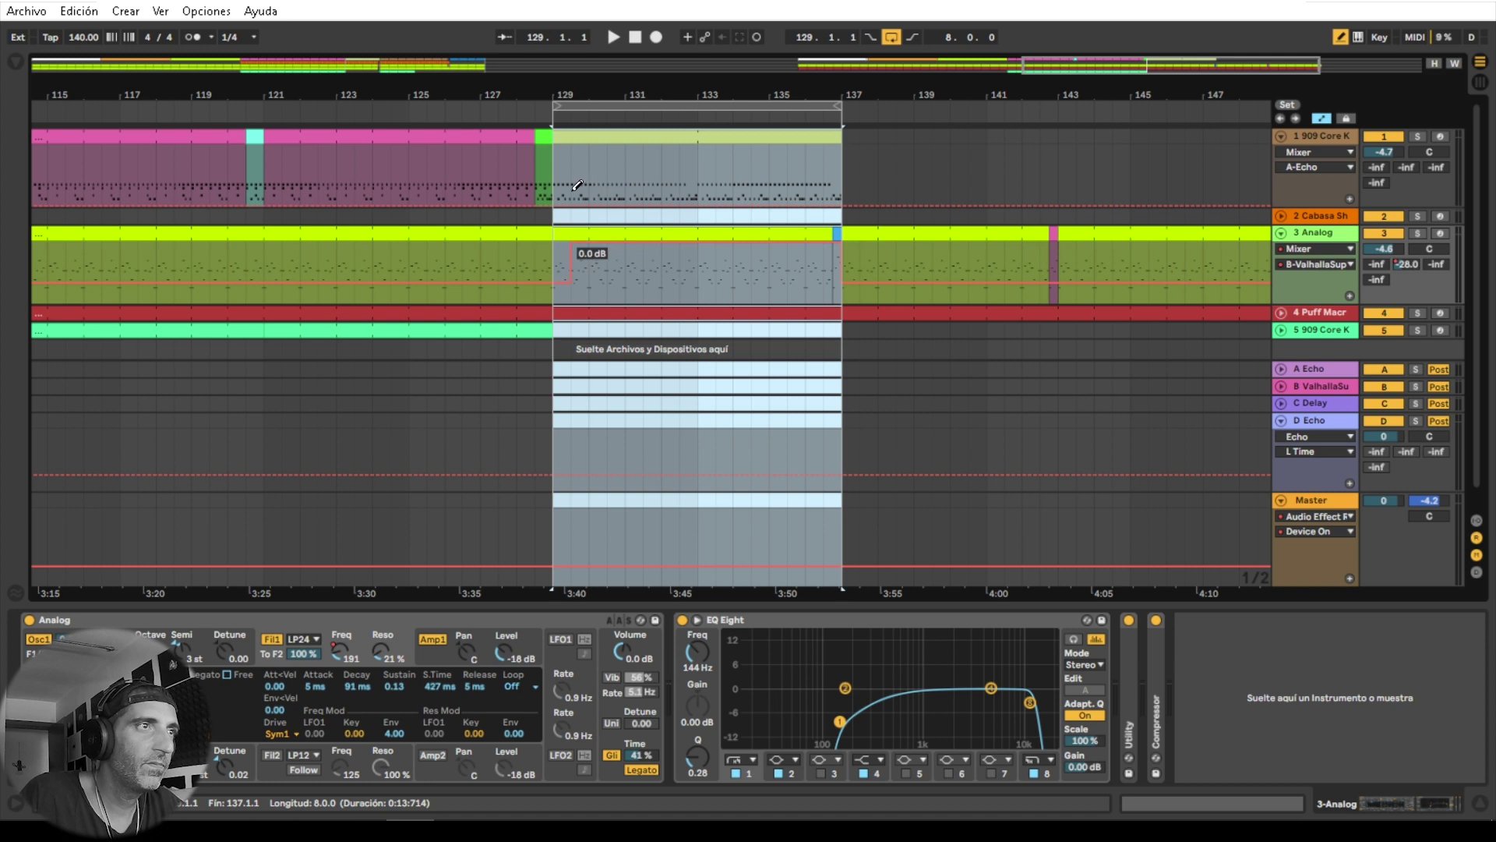
key("b")
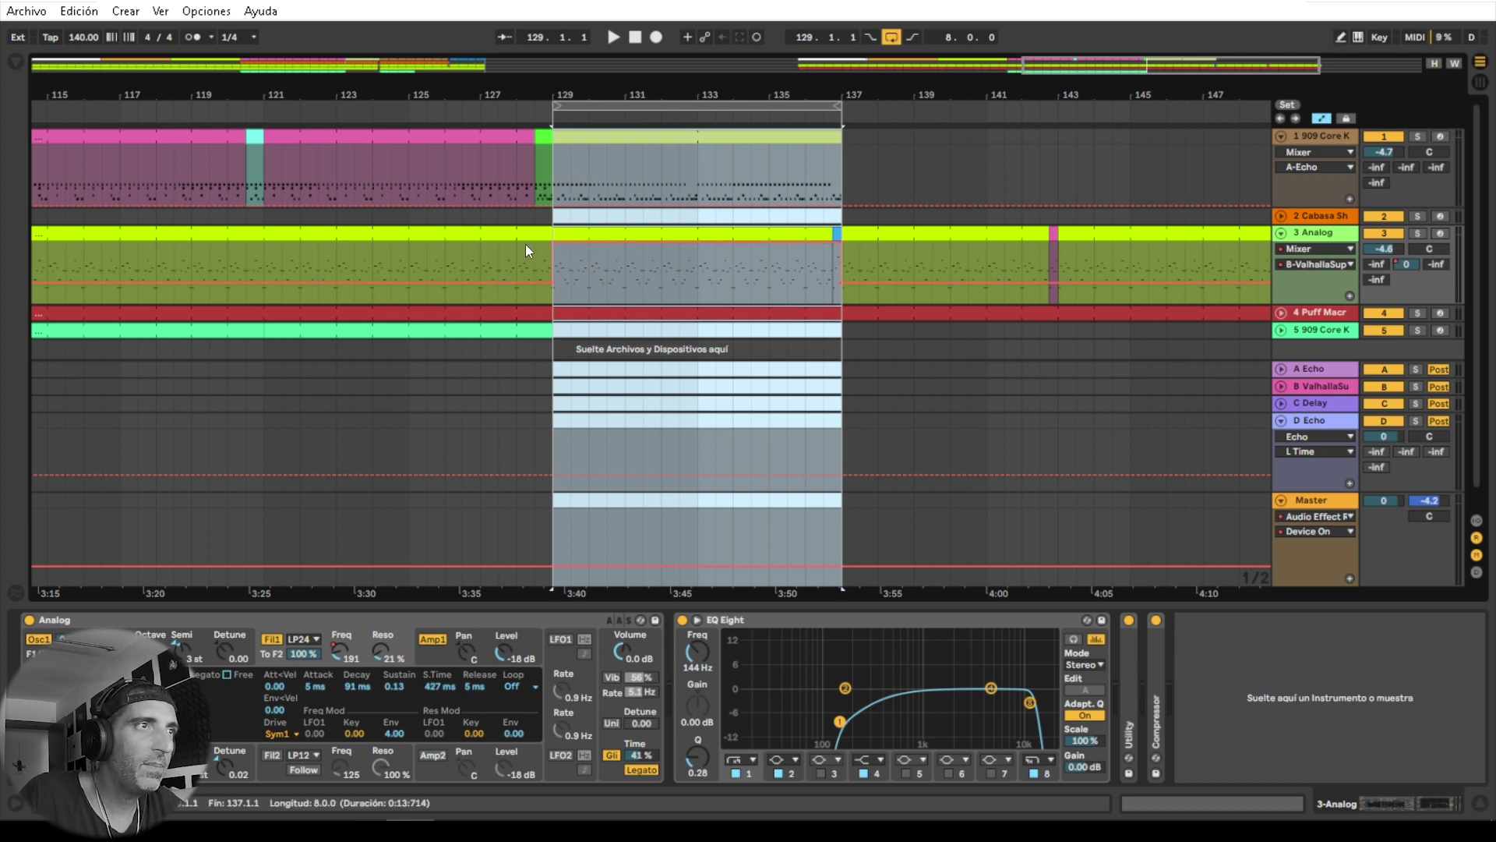
left_click(552, 242)
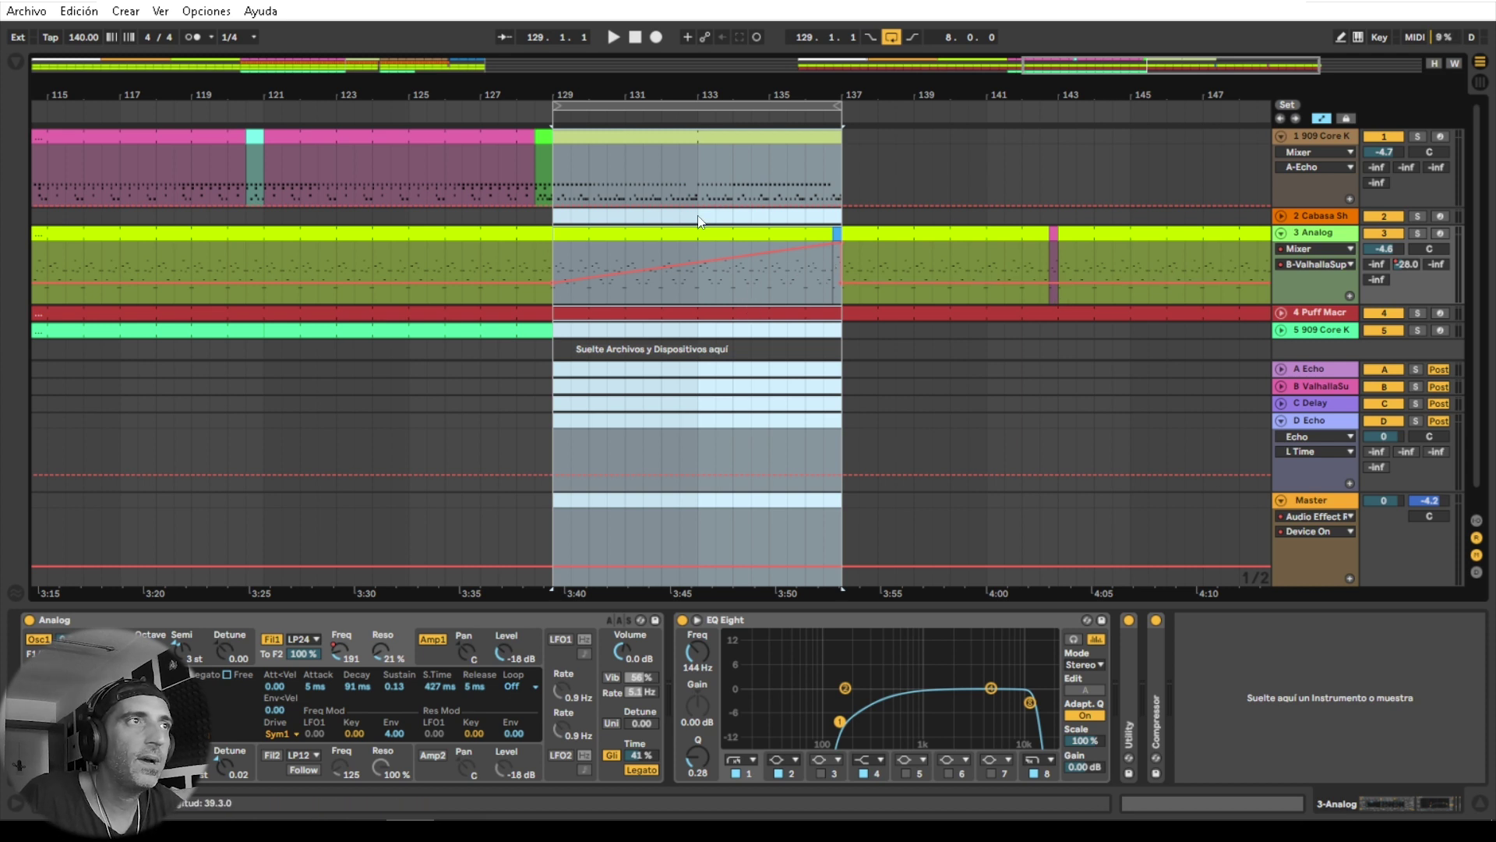
Step: Audition the rising send automation and turn off the loop so playback continues past bar 137
key("space")
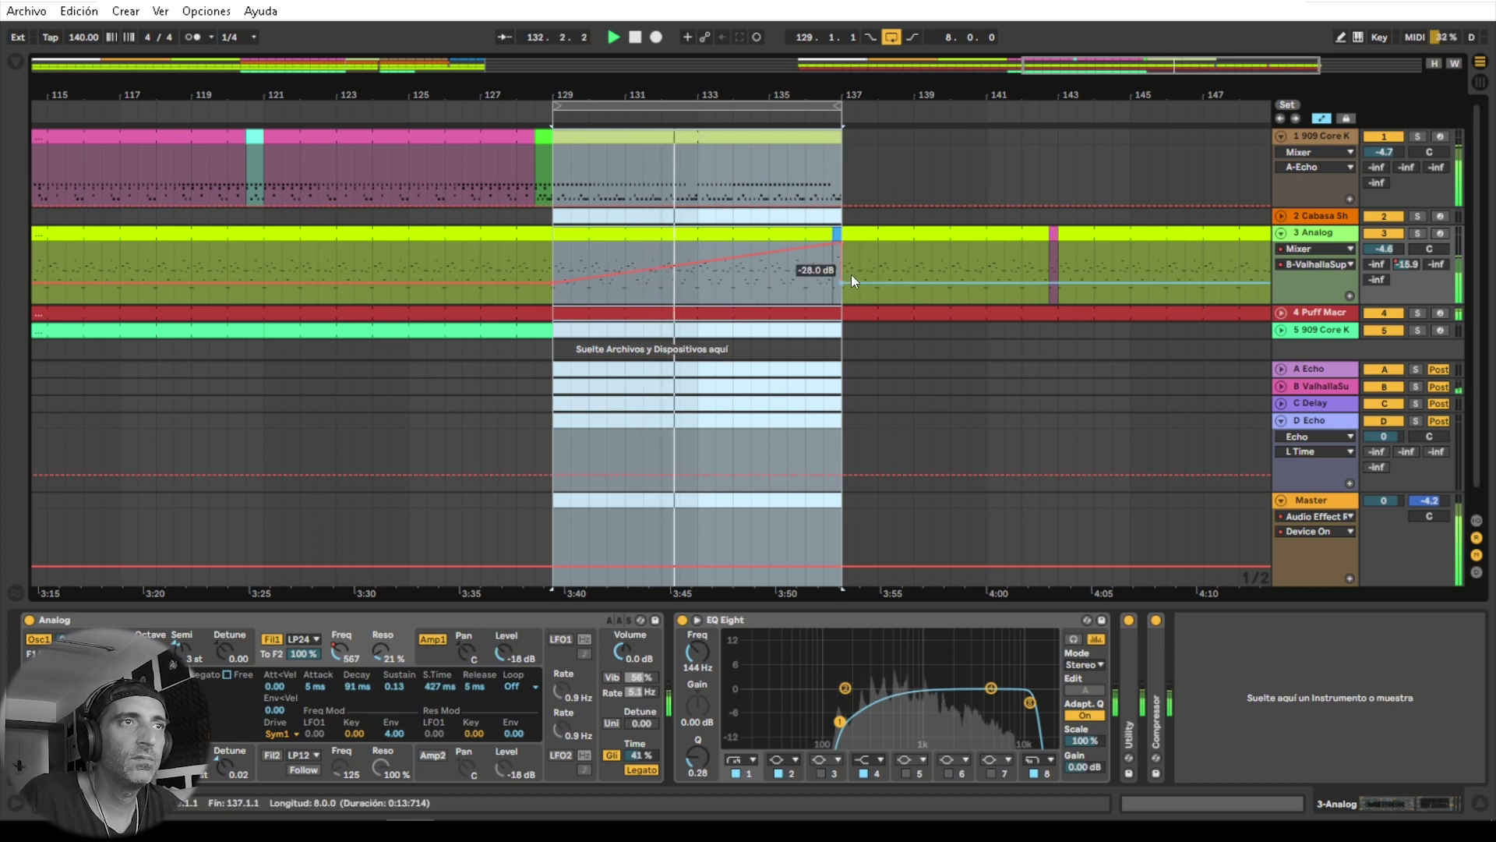
scroll(851, 275, "up", 3)
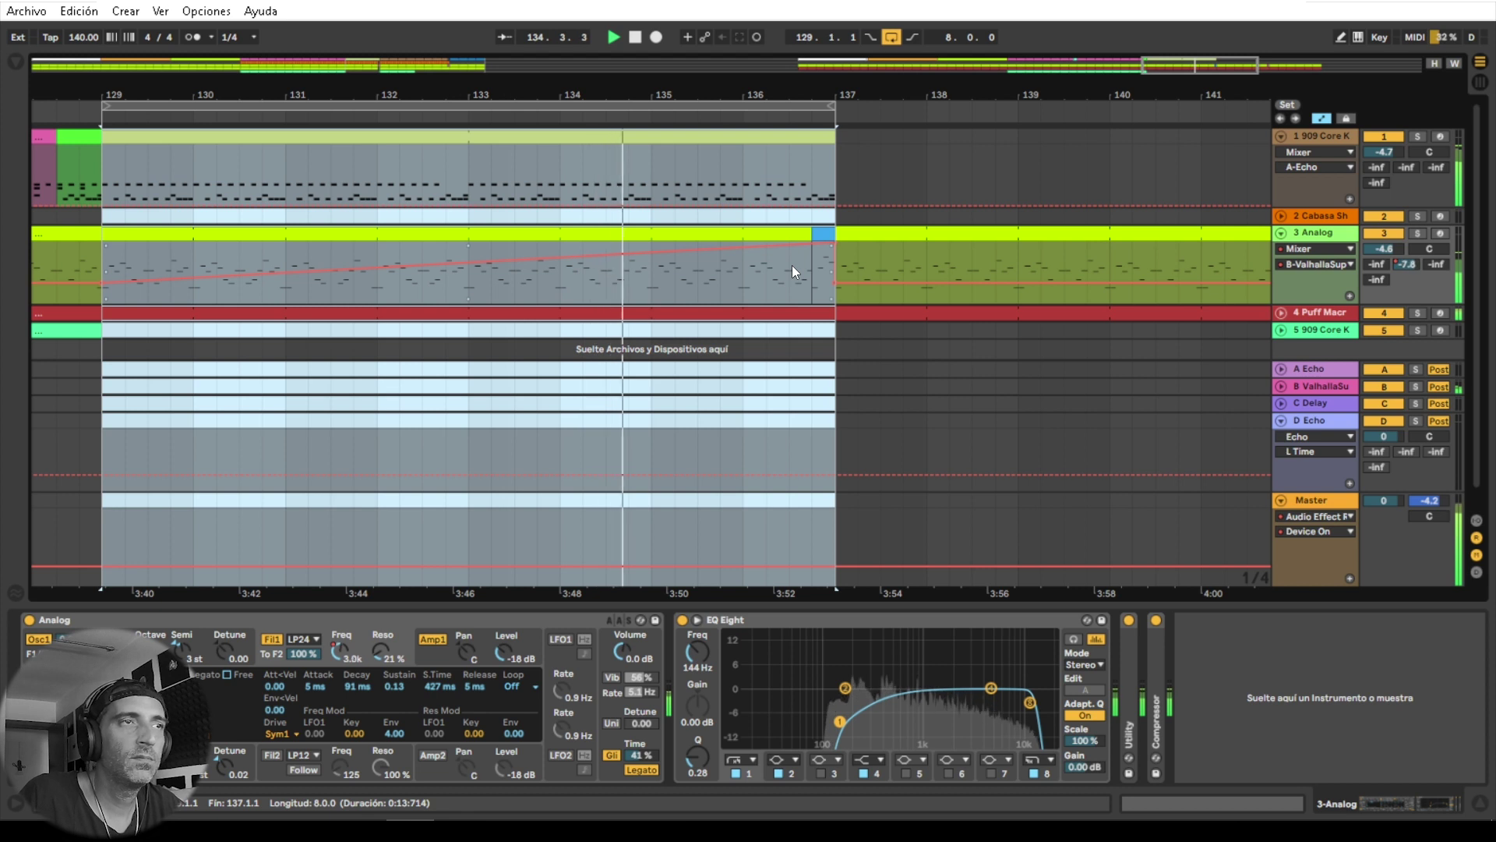
left_click(893, 36)
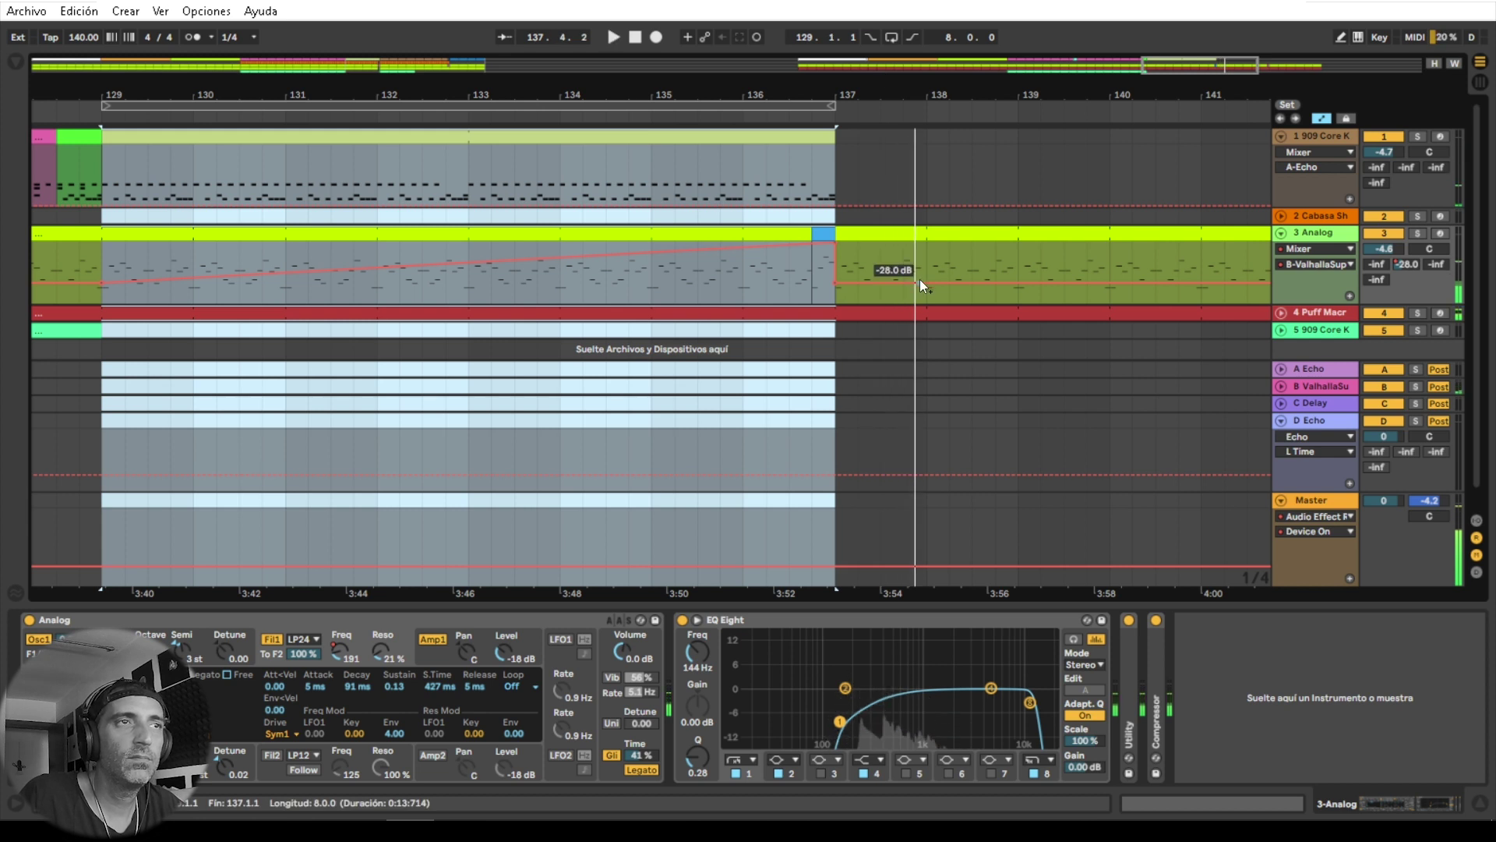
Step: Raise the Analog F1 Freq automation from bar 137 onward to about 628, auditioning the transition from bar 136
left_click(1311, 245)
left_click(1303, 286)
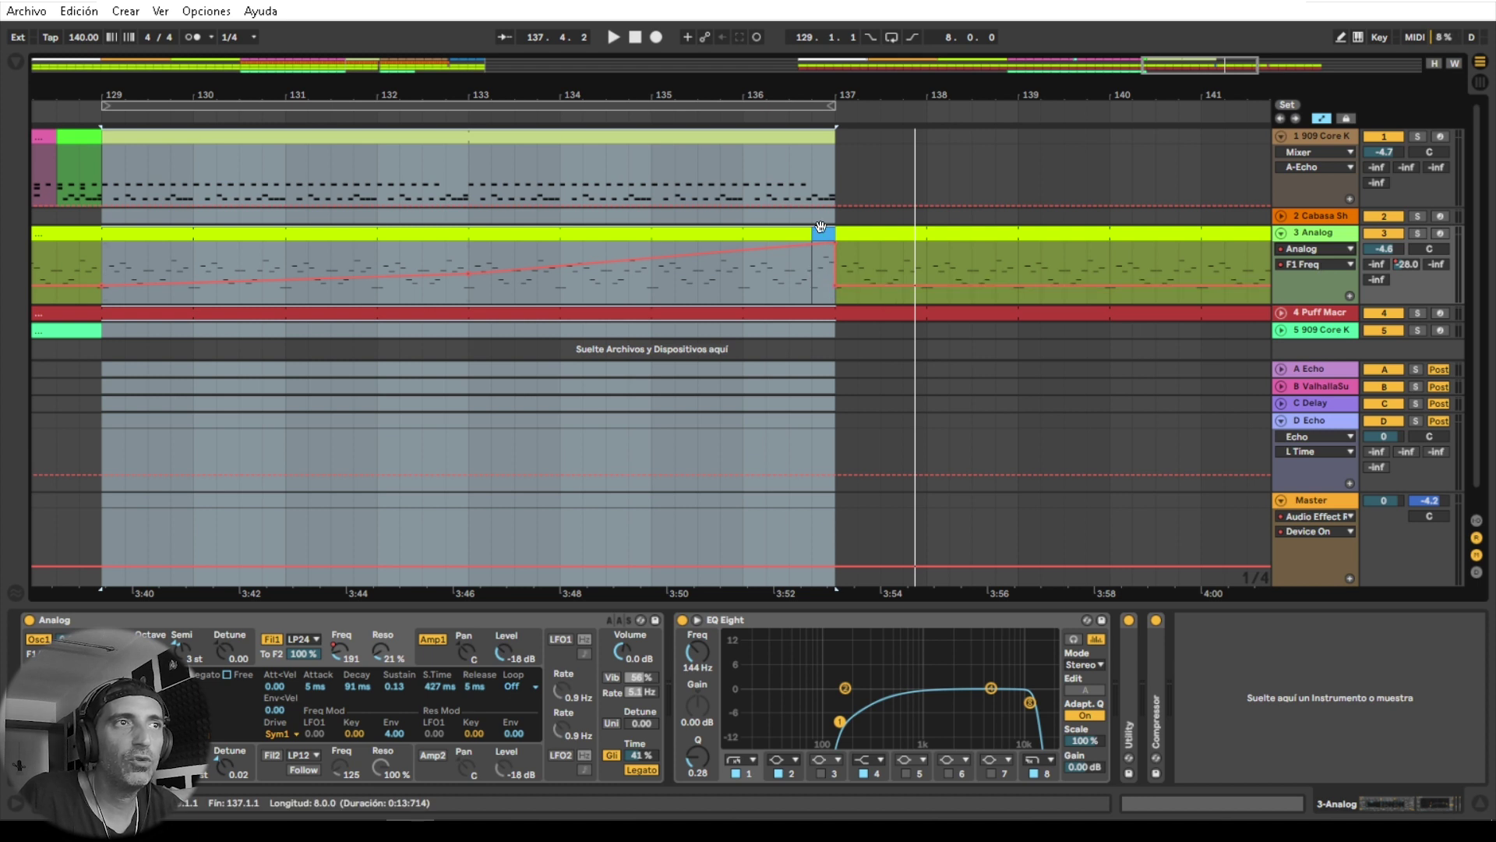
left_click_drag(762, 98, 754, 47)
left_click(834, 261)
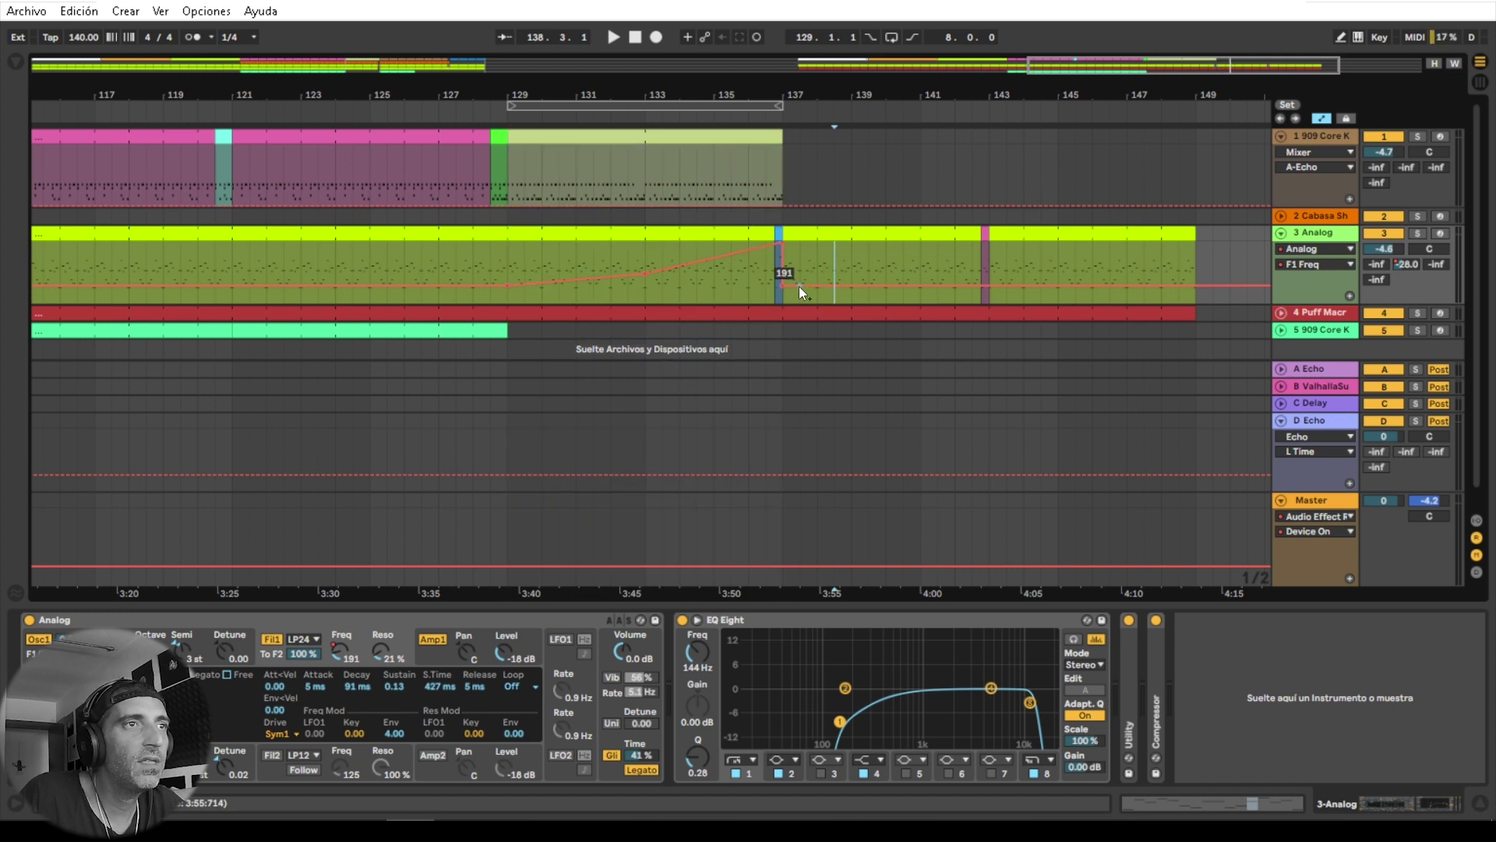
left_click(784, 286)
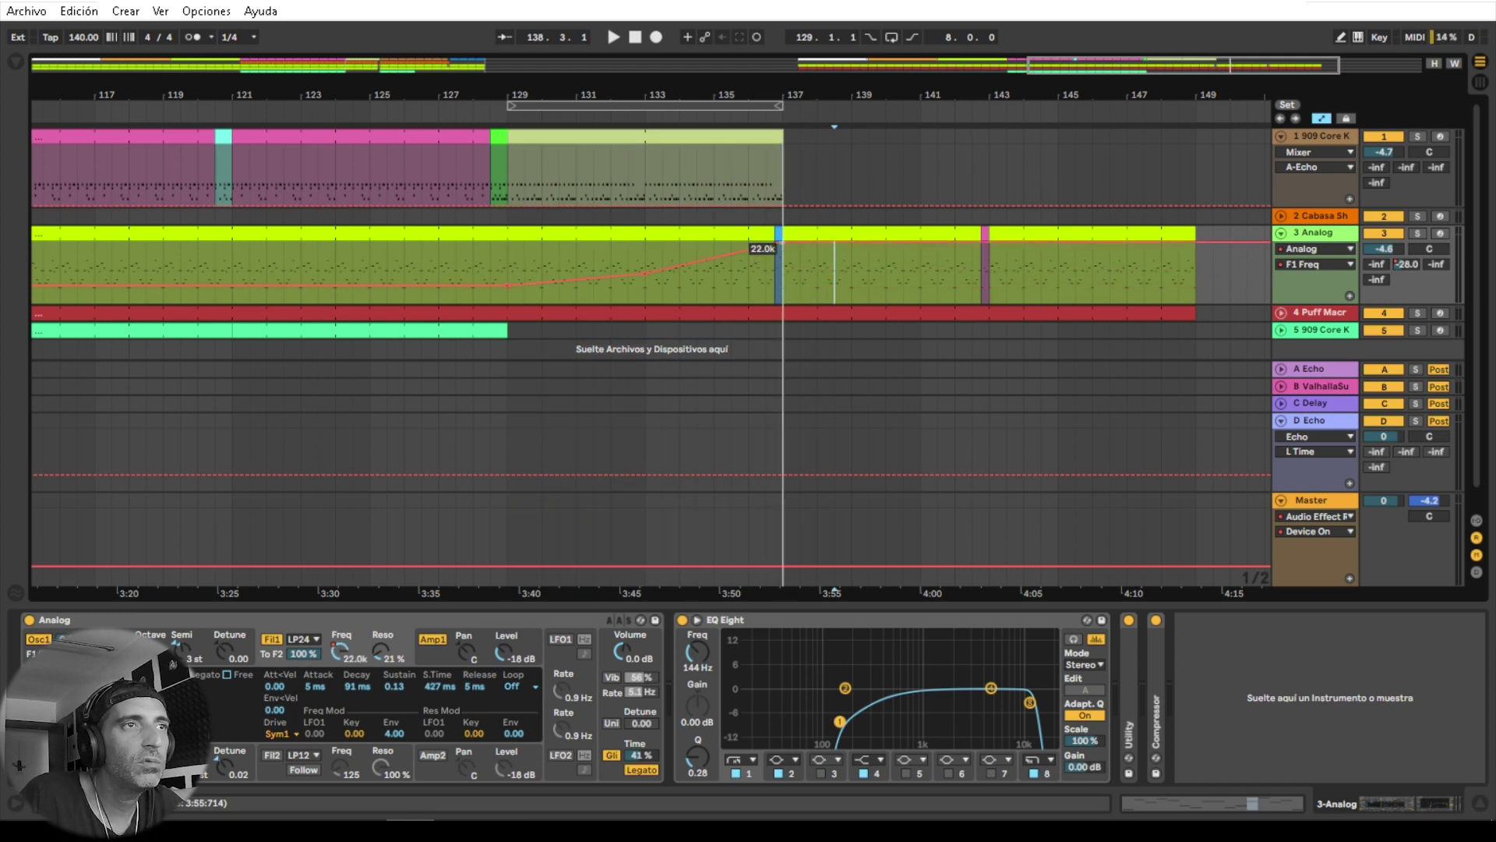
left_click_drag(780, 242, 782, 261)
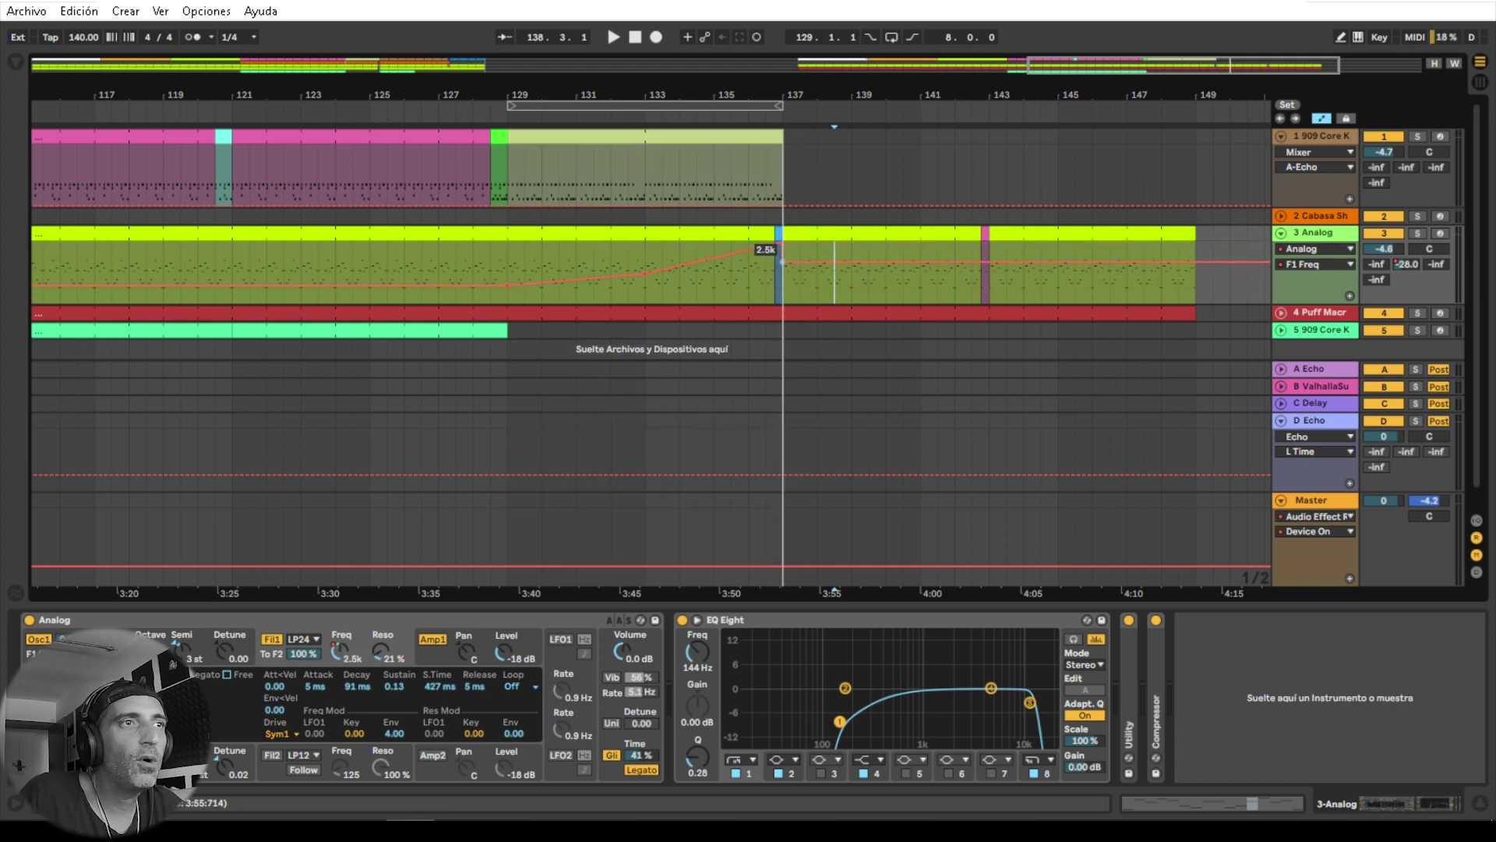
left_click(737, 121)
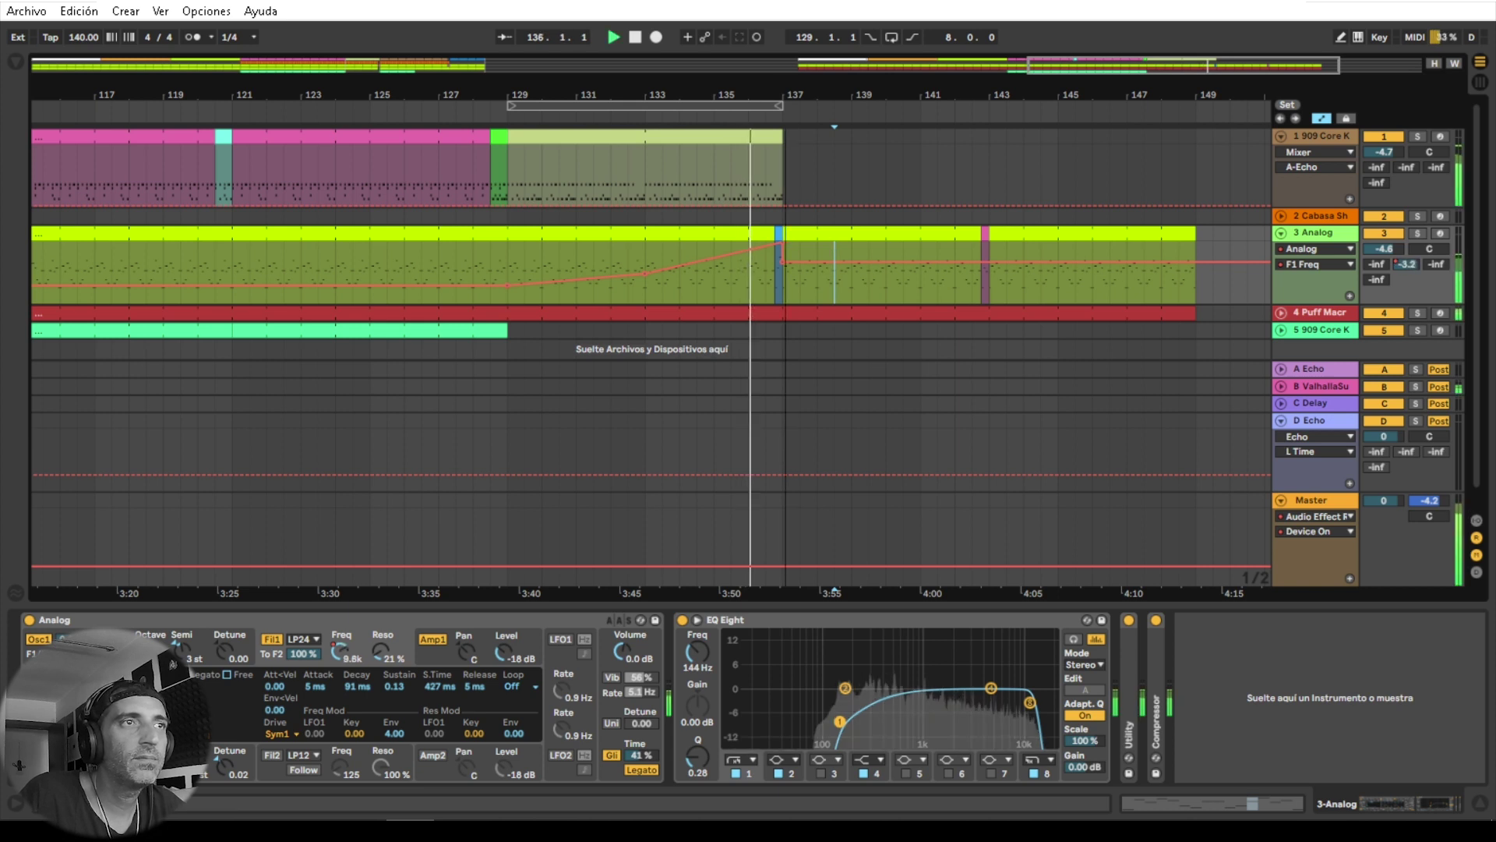
left_click_drag(787, 95, 785, 156)
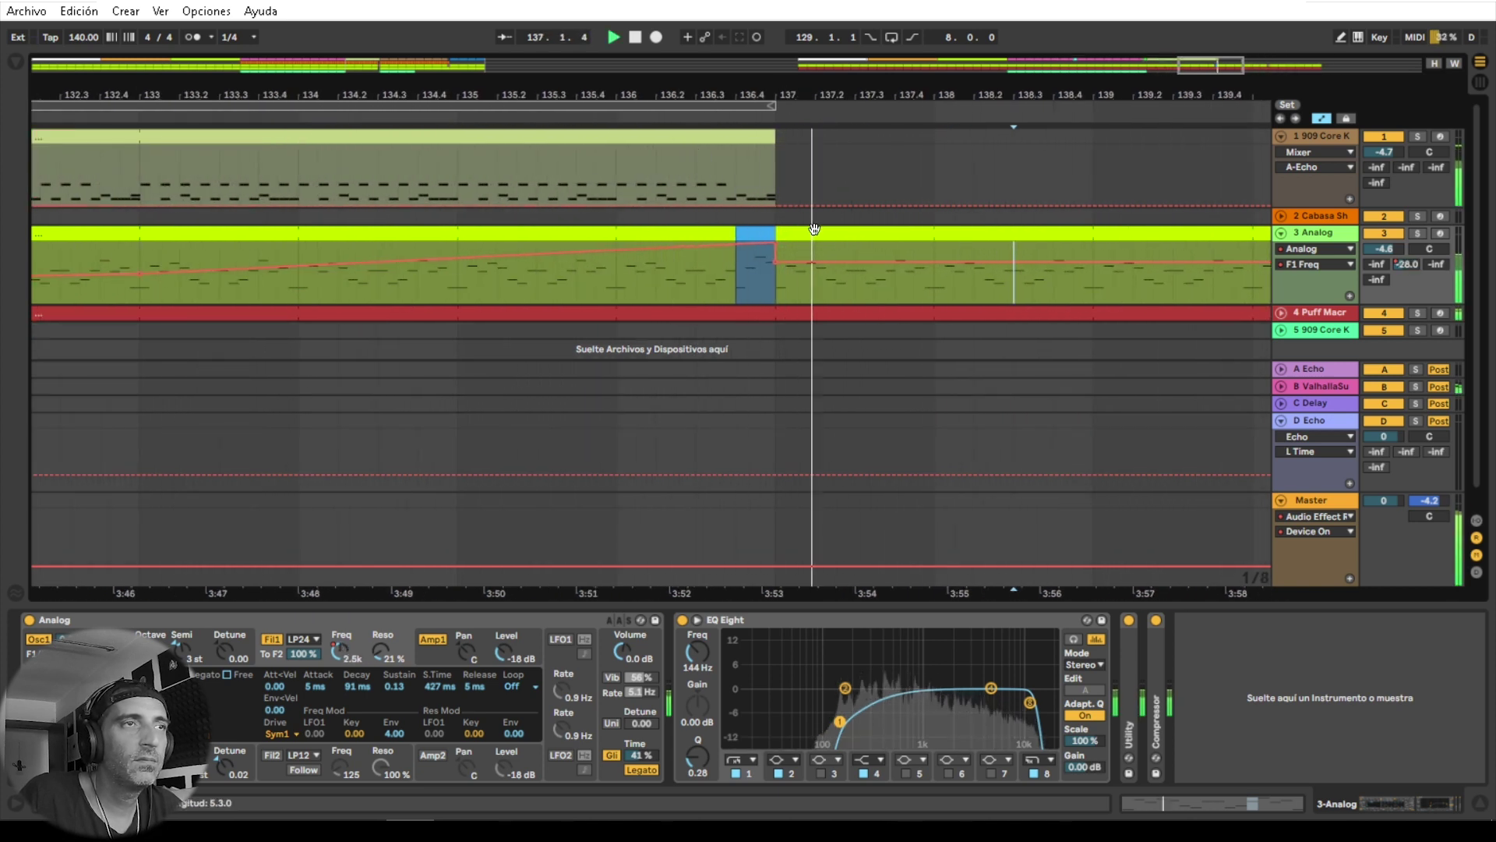
mouse_move(774, 264)
left_mouse_down()
mouse_move(795, 266)
mouse_move(775, 274)
left_mouse_up()
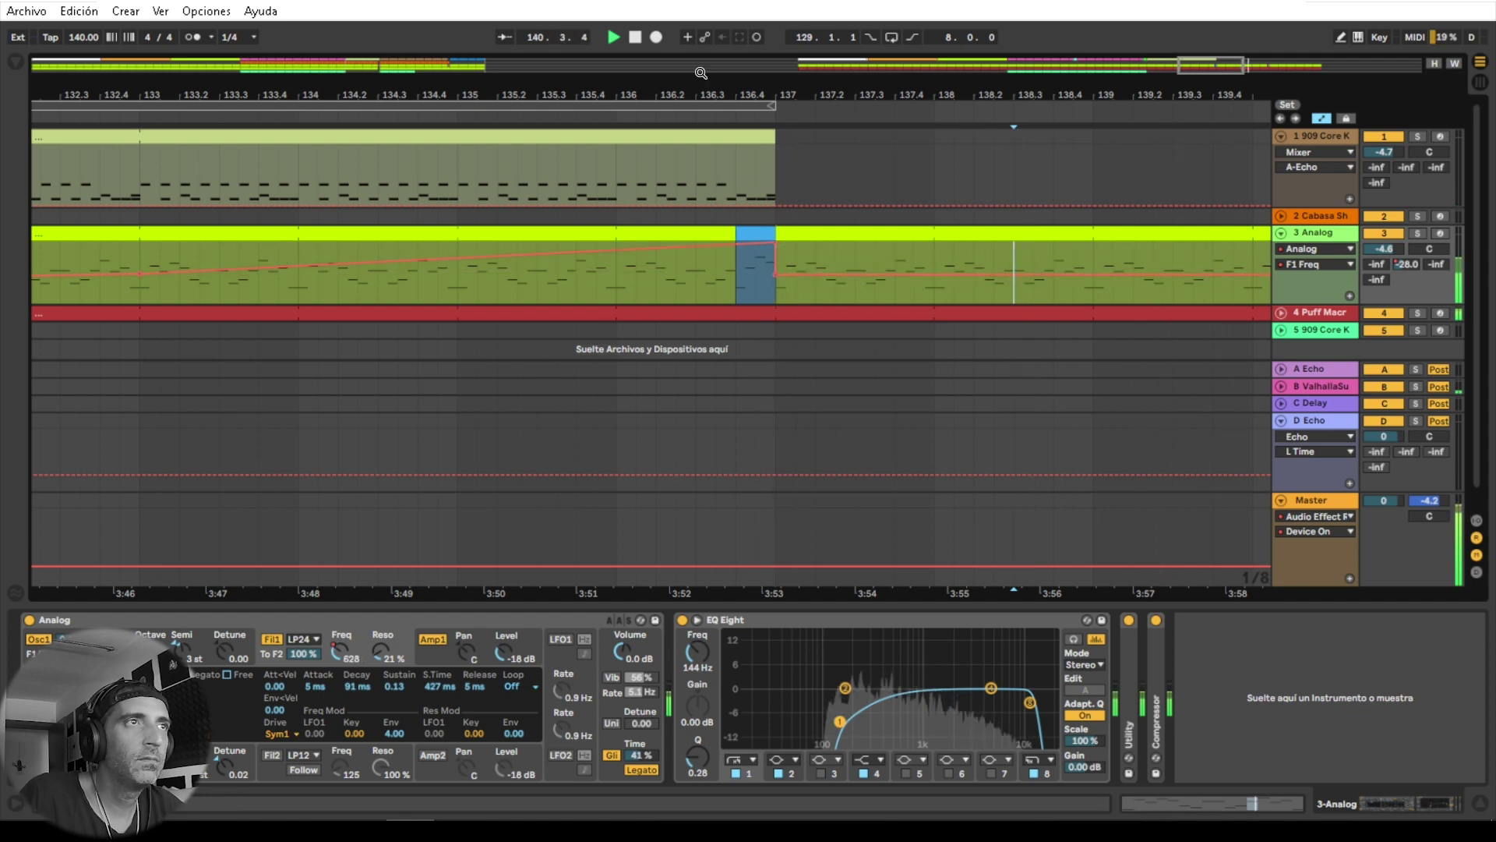
Step: Copy the brown 909 Core Kit clip from the Session view to bar 137 of the 909 Core Kit track and extend it to bar 141
left_click_drag(729, 92, 730, 39)
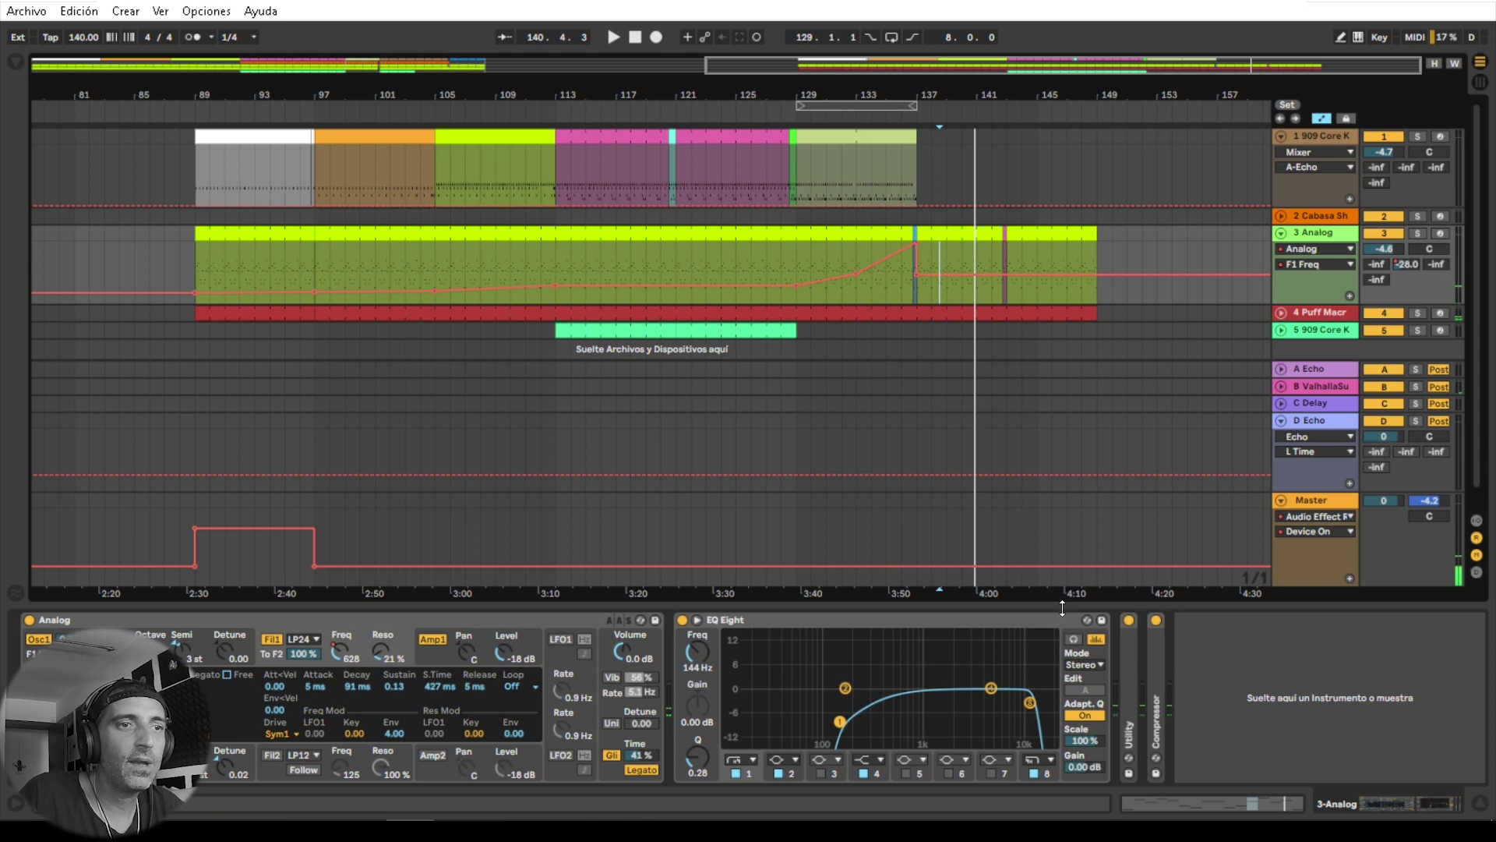
left_click_drag(1051, 601, 1039, 729)
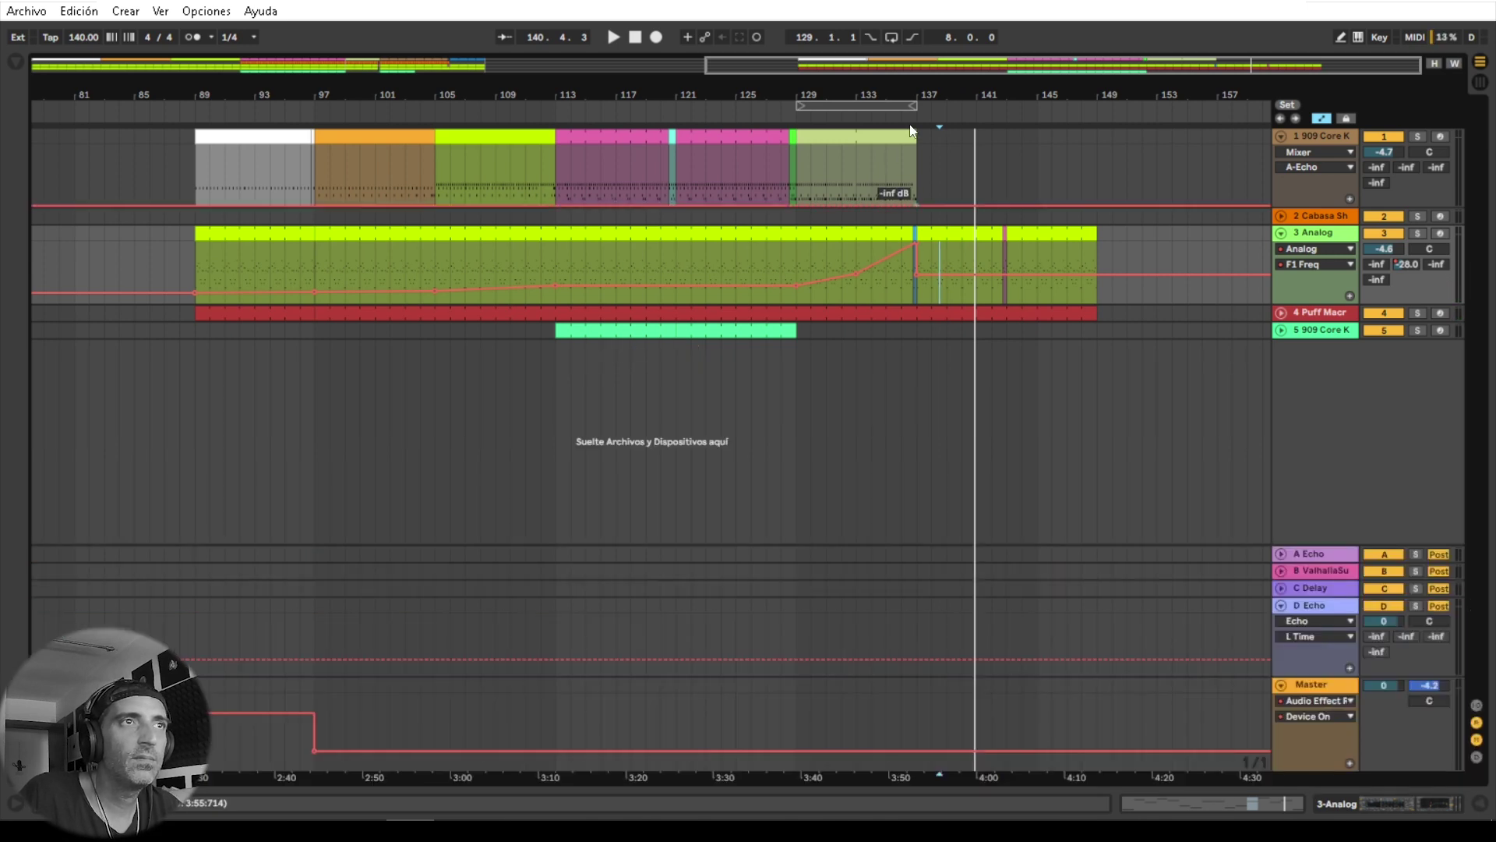
left_click(1478, 87)
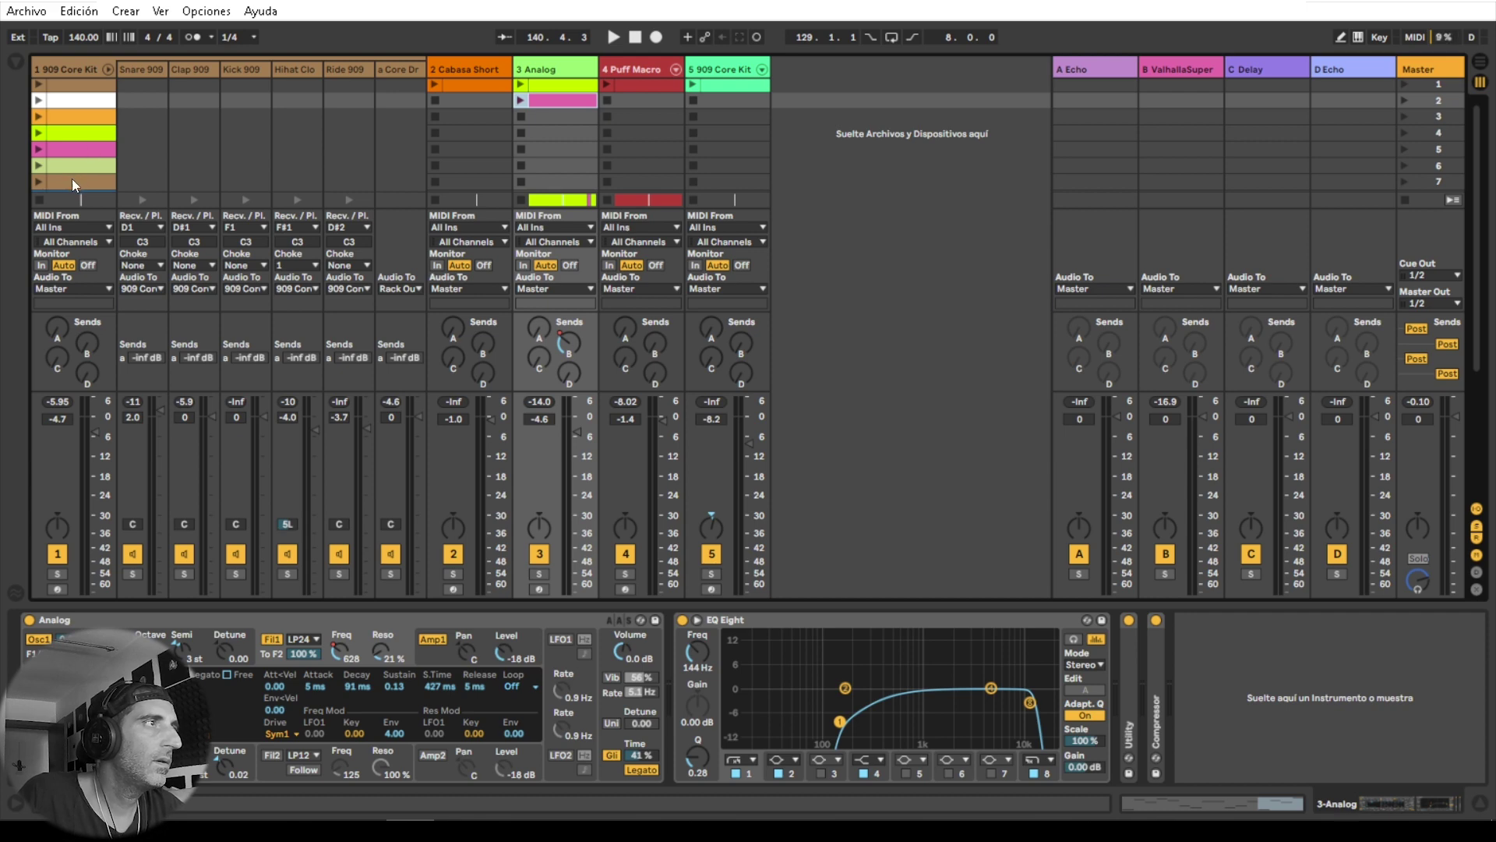
left_click(1478, 62)
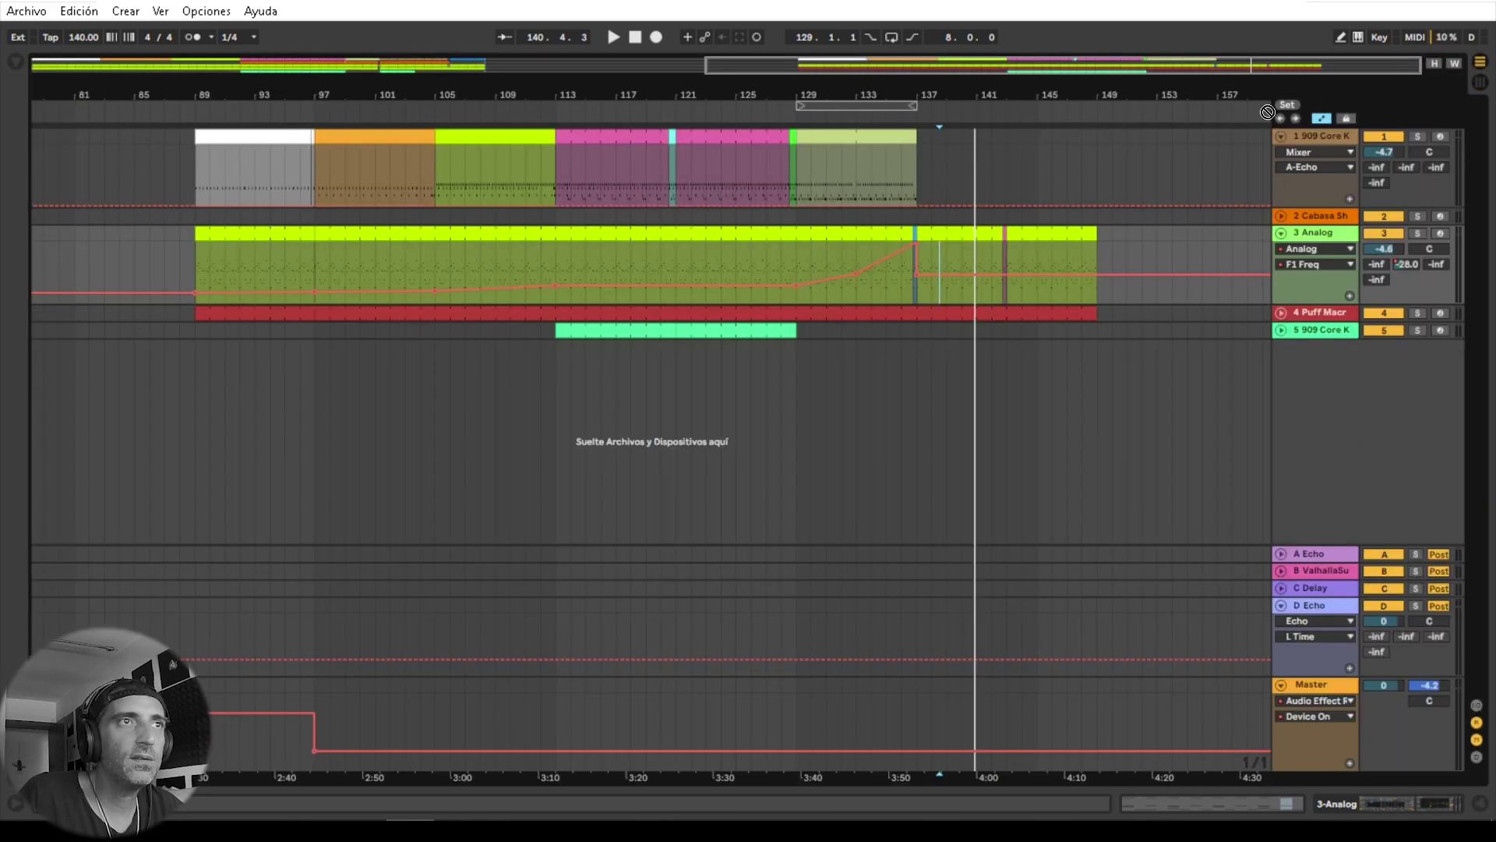
left_click(929, 146)
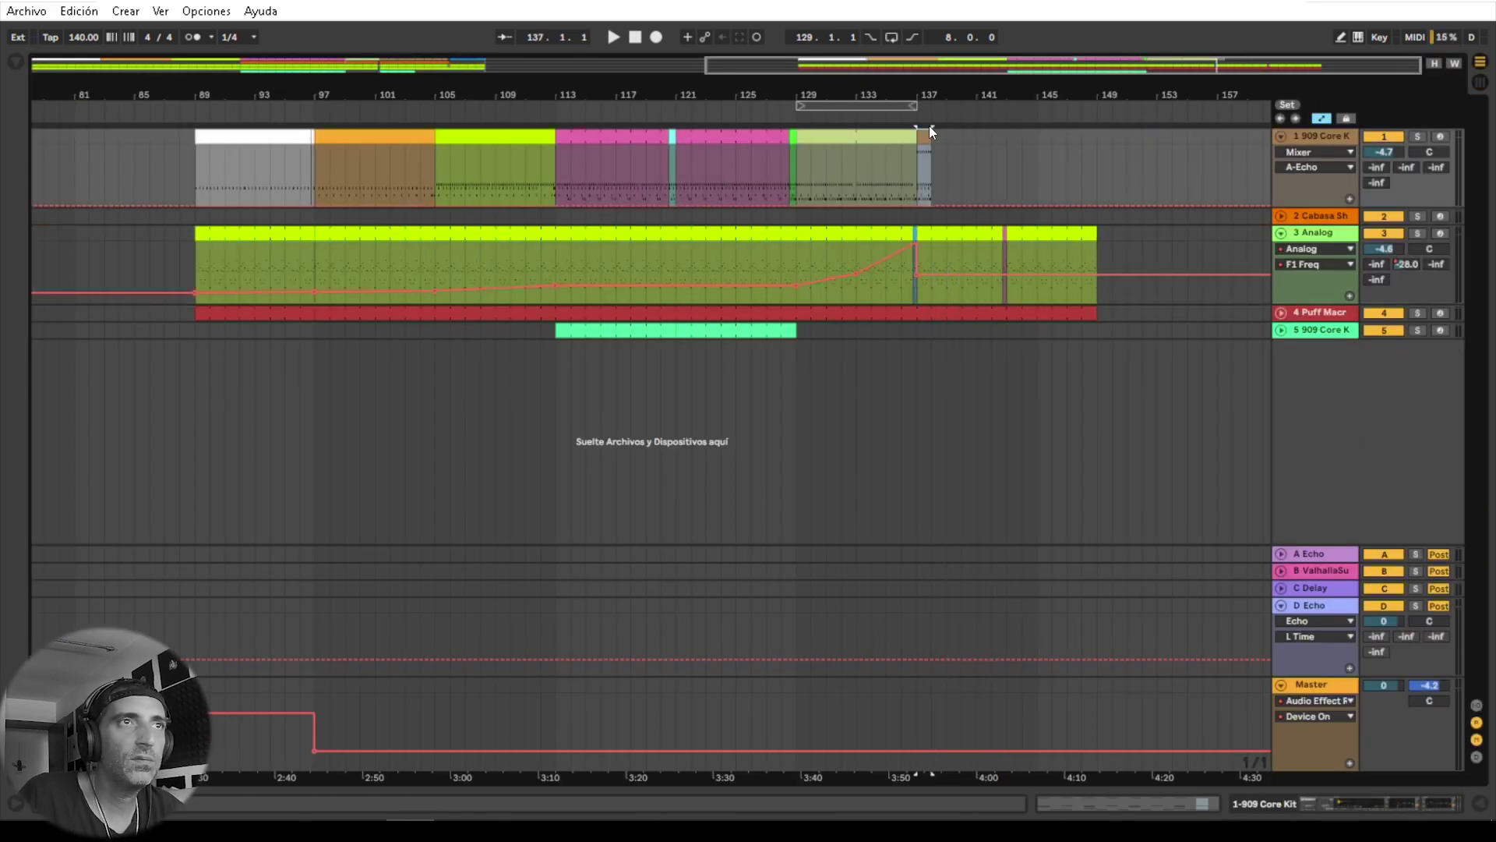
left_click_drag(930, 134, 795, 87)
Step: Audition the brown 909 Core Kit clip at bar 137 and lengthen it to end at bar 145
left_click(895, 116)
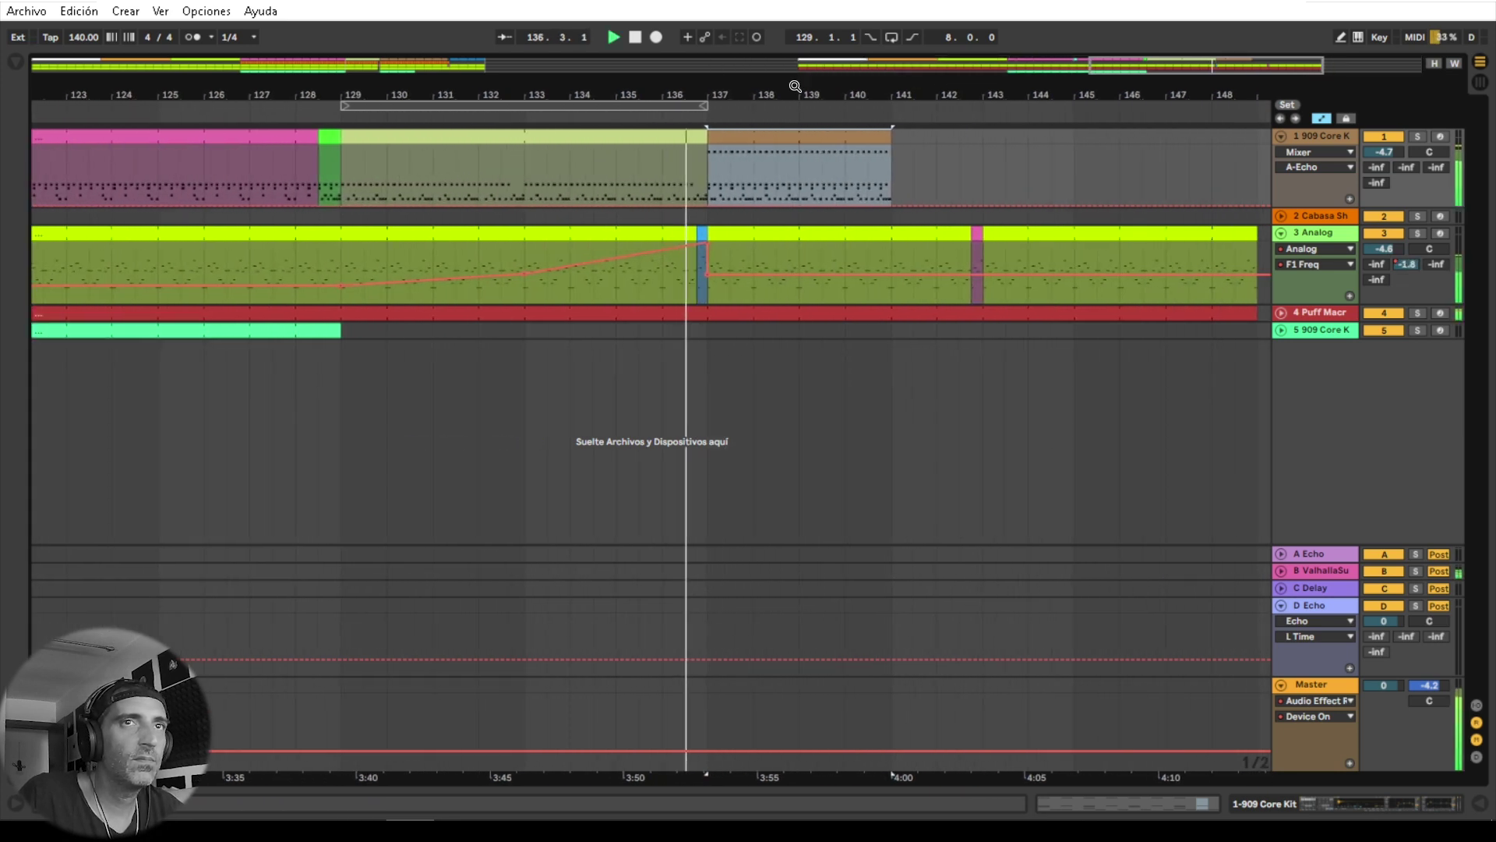
double_click(865, 147)
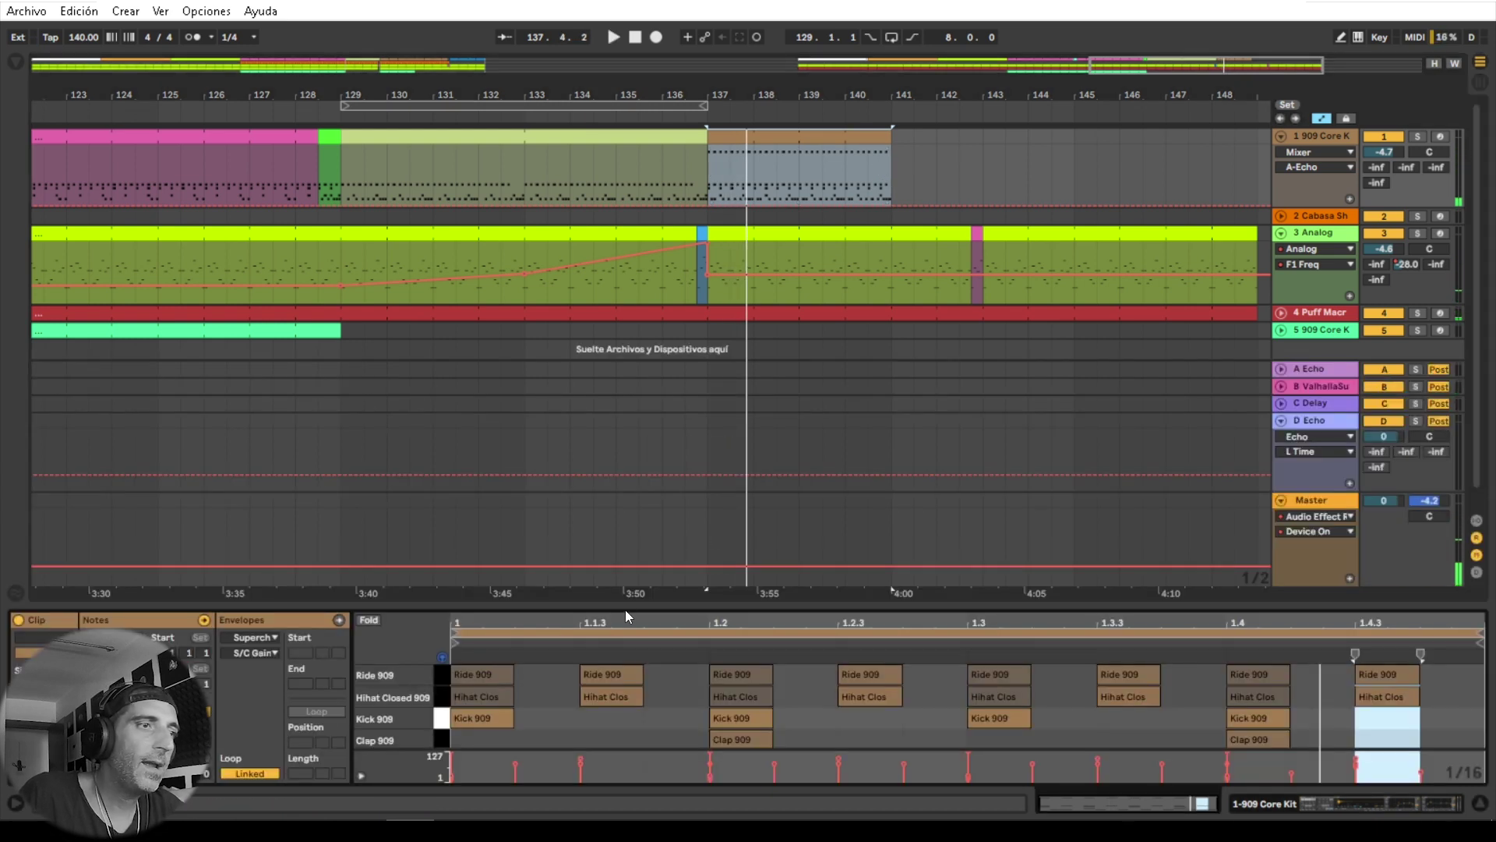
left_click_drag(624, 605, 609, 487)
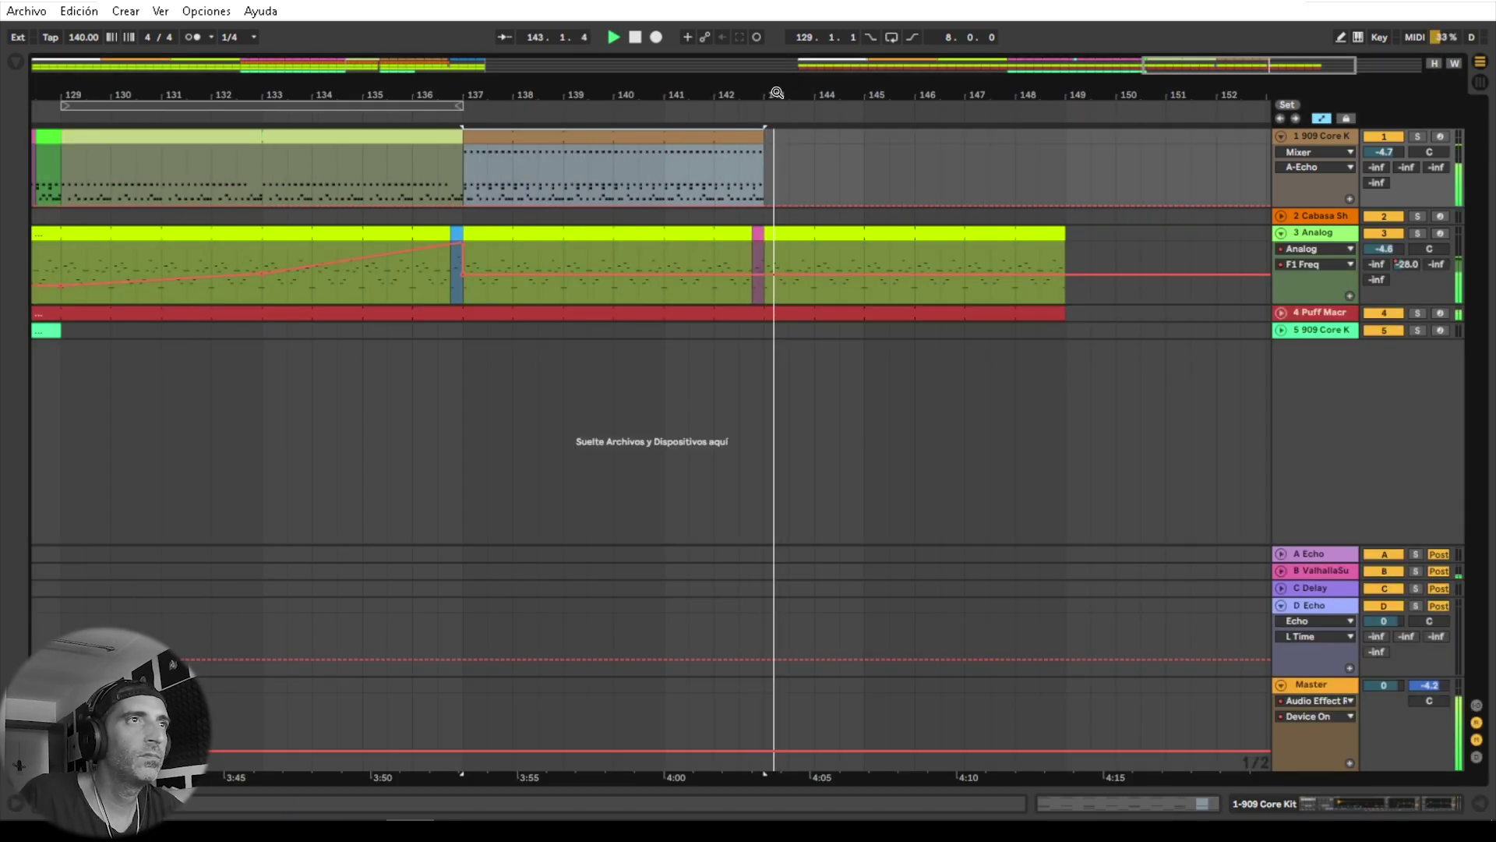
key("space")
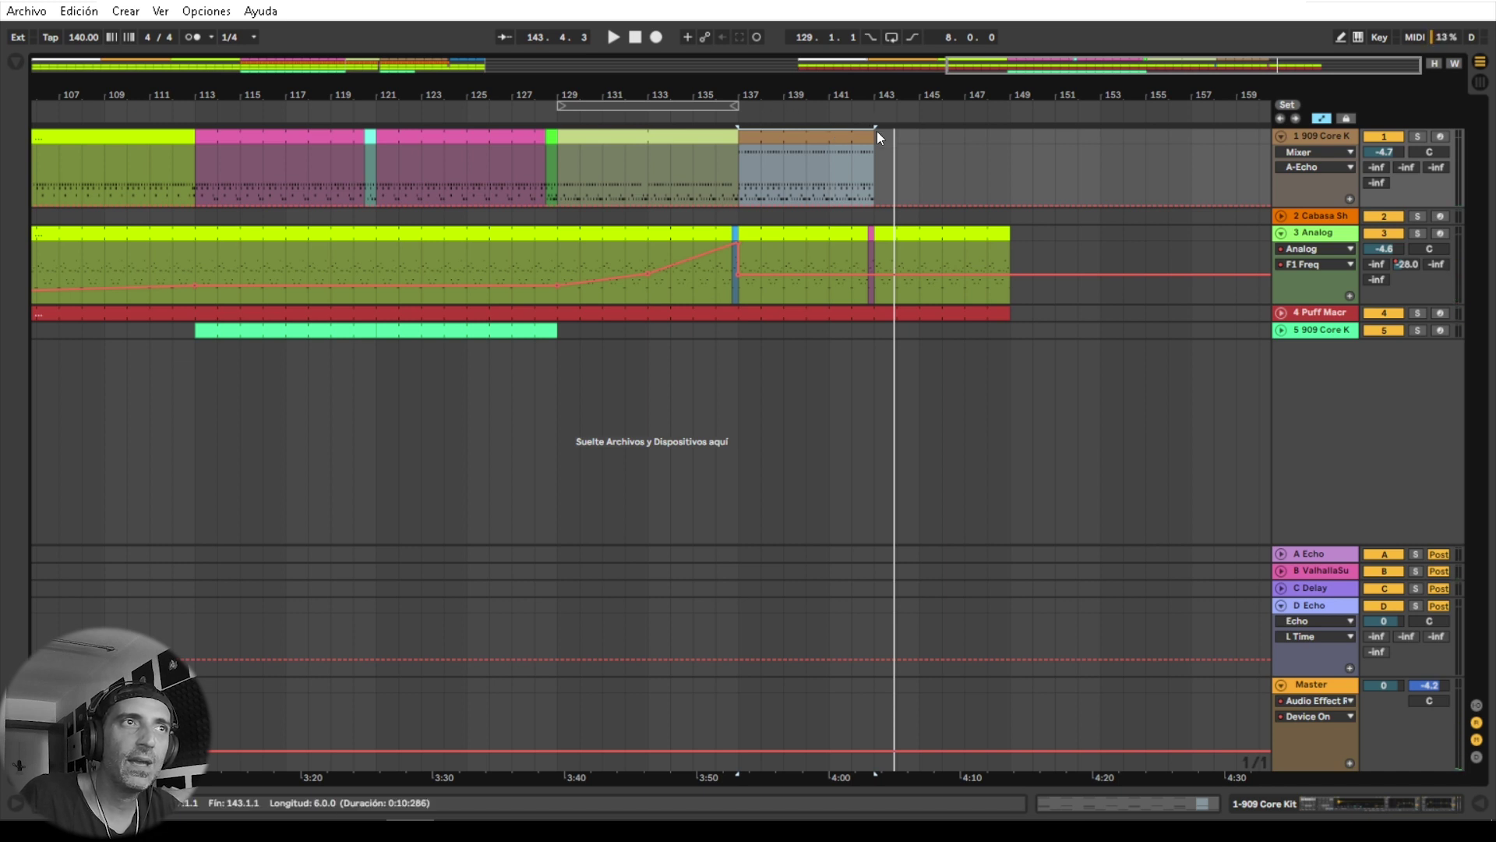
left_click_drag(874, 129, 920, 129)
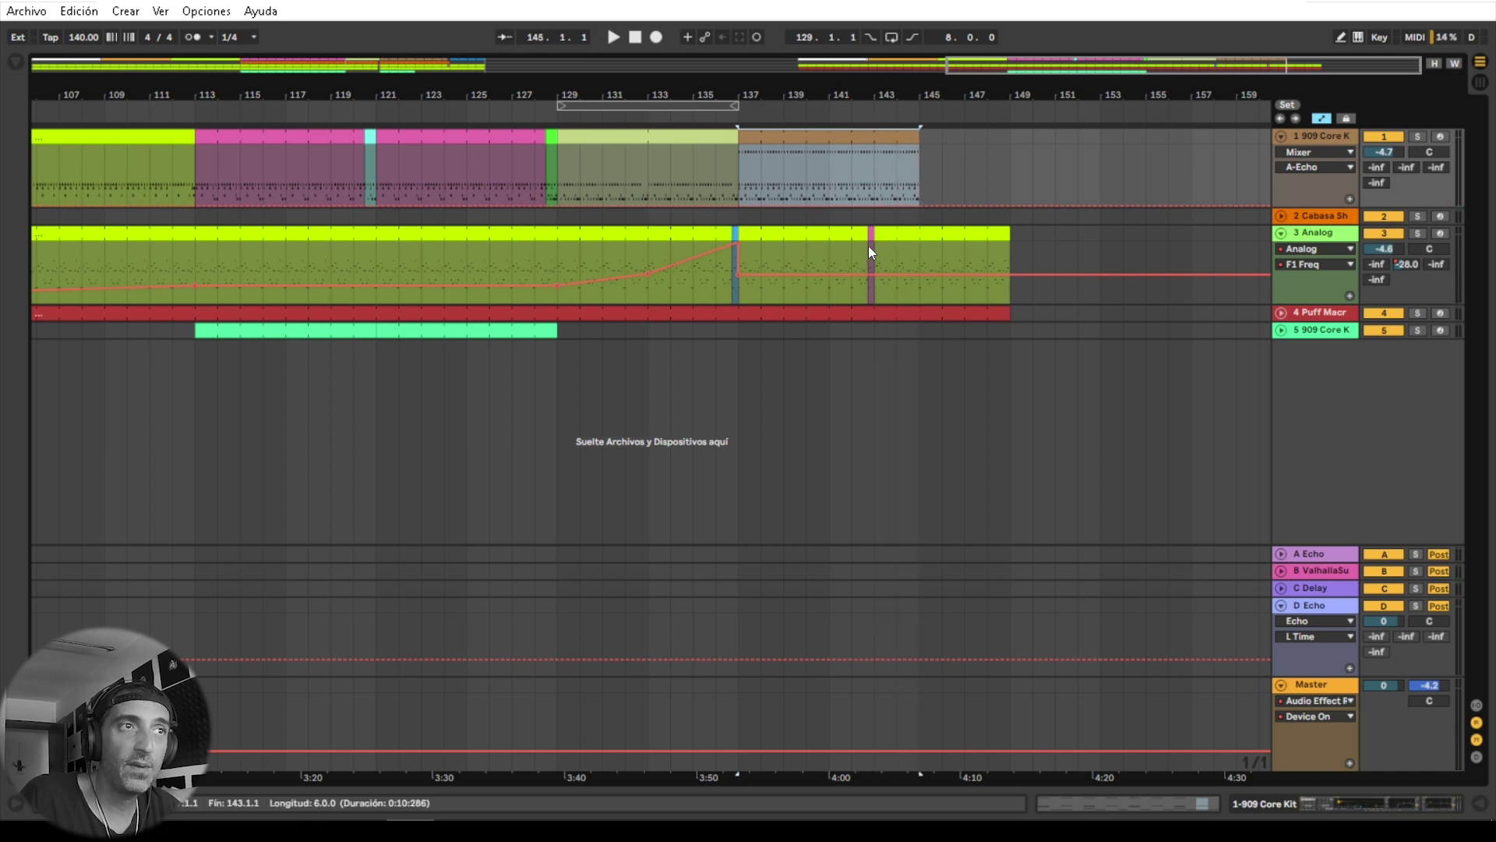
Step: Move the pink Analog fill to end at bar 145, closing the gap before it, and shift the loop to bars 137–145
left_click_drag(855, 242, 914, 233)
left_click(847, 234)
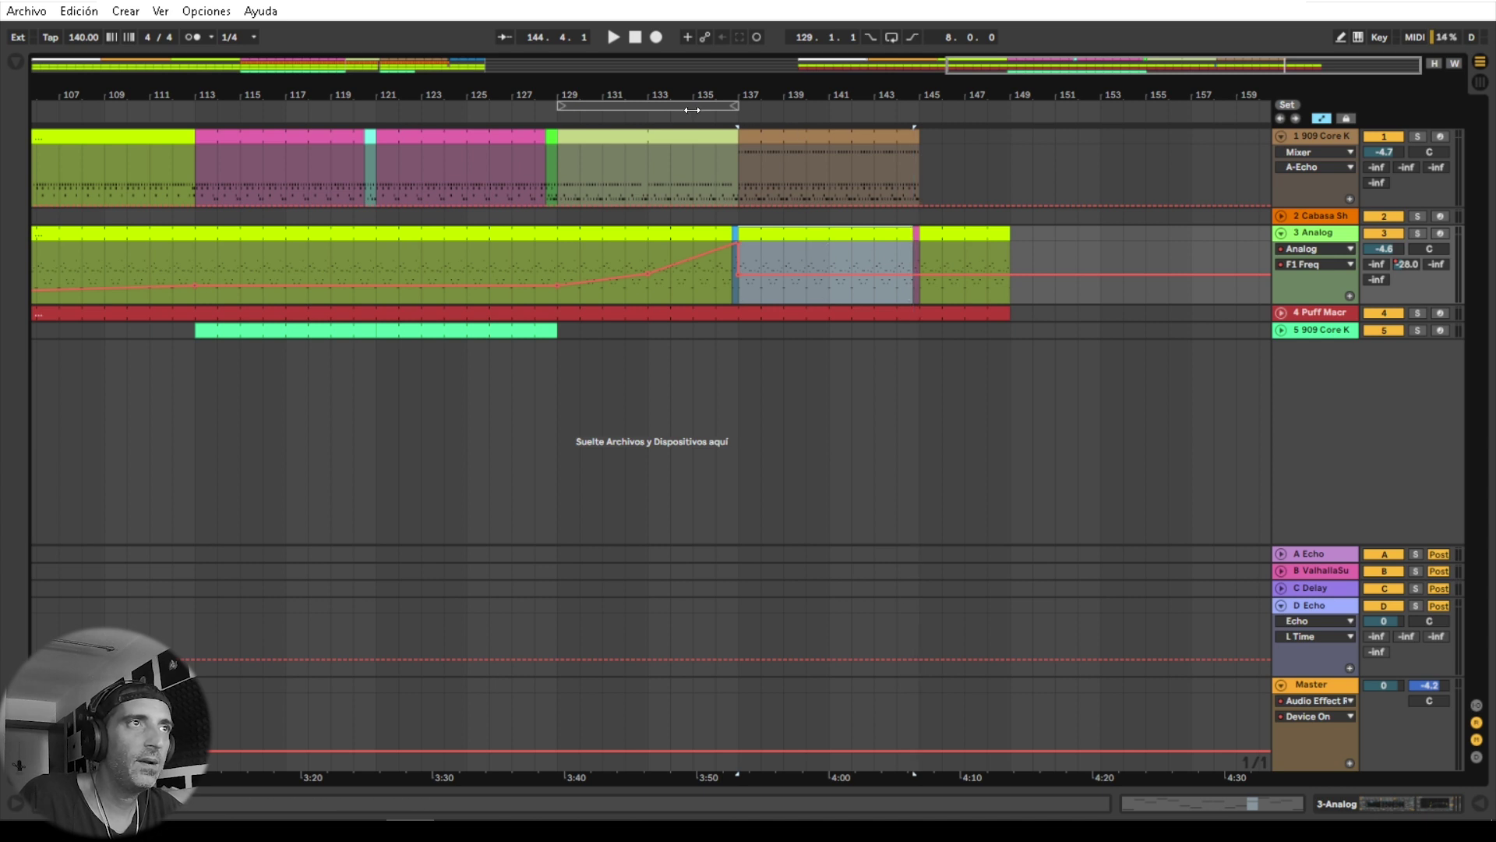
left_click_drag(692, 110, 863, 130)
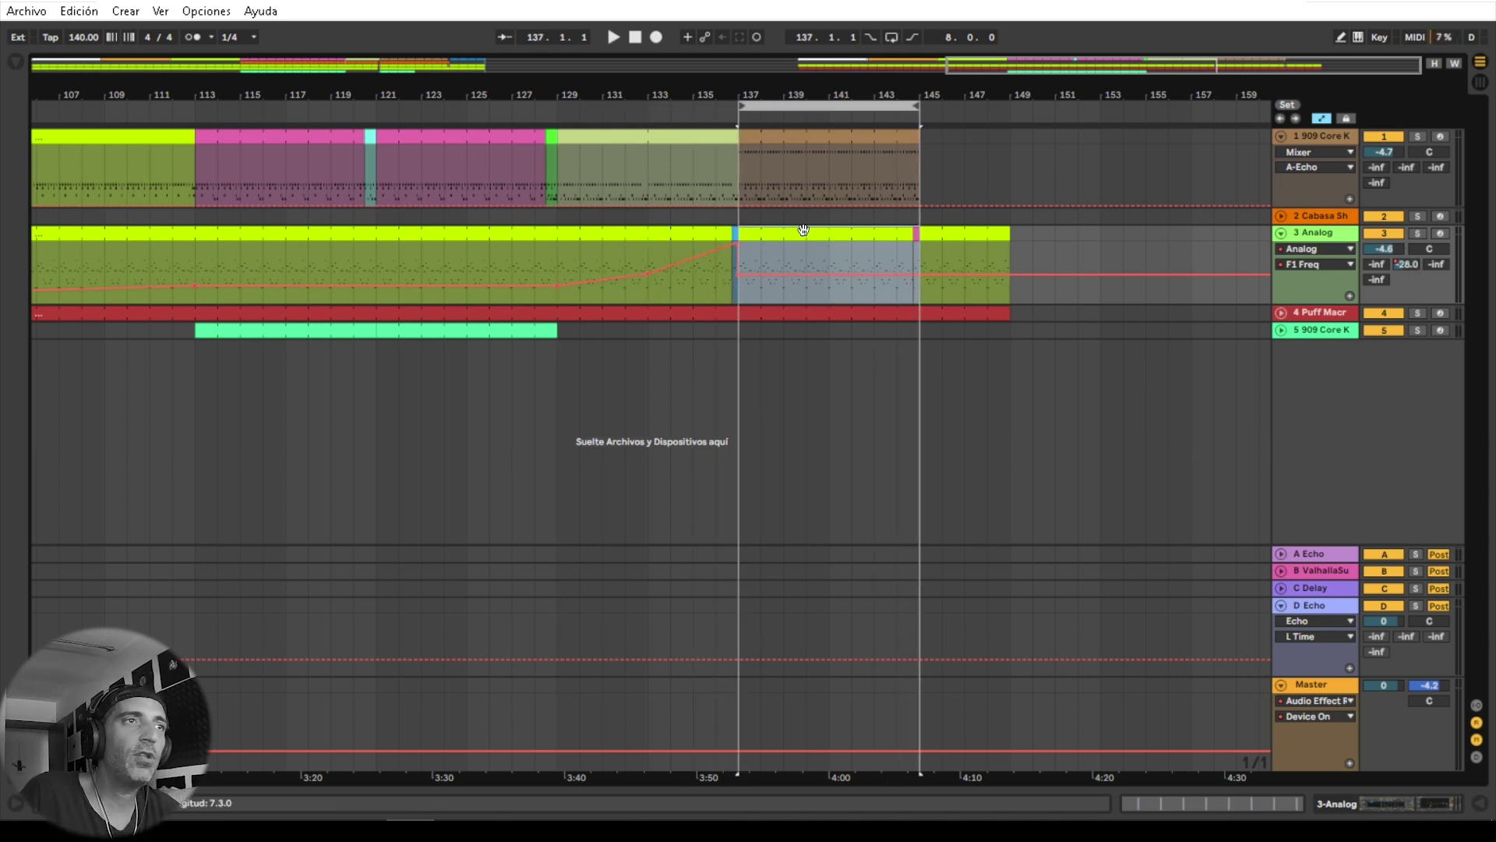
Step: Separate the last bar of the brown 909 Core Kit clip at bar 144 and delete all its Kick 909 notes
key("space")
left_click_drag(873, 88, 860, 131)
key("space")
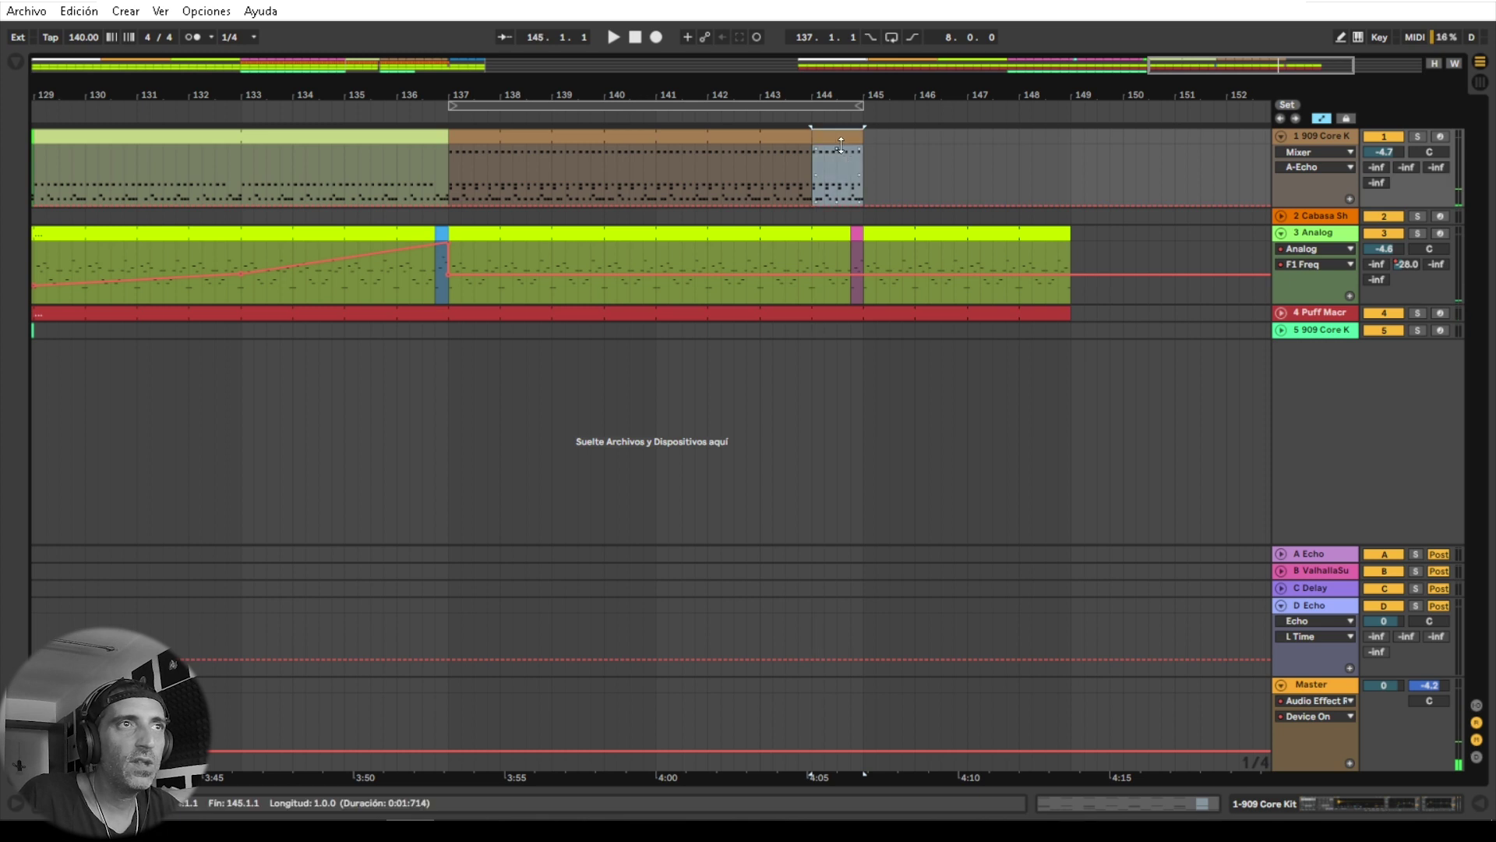
double_click(837, 135)
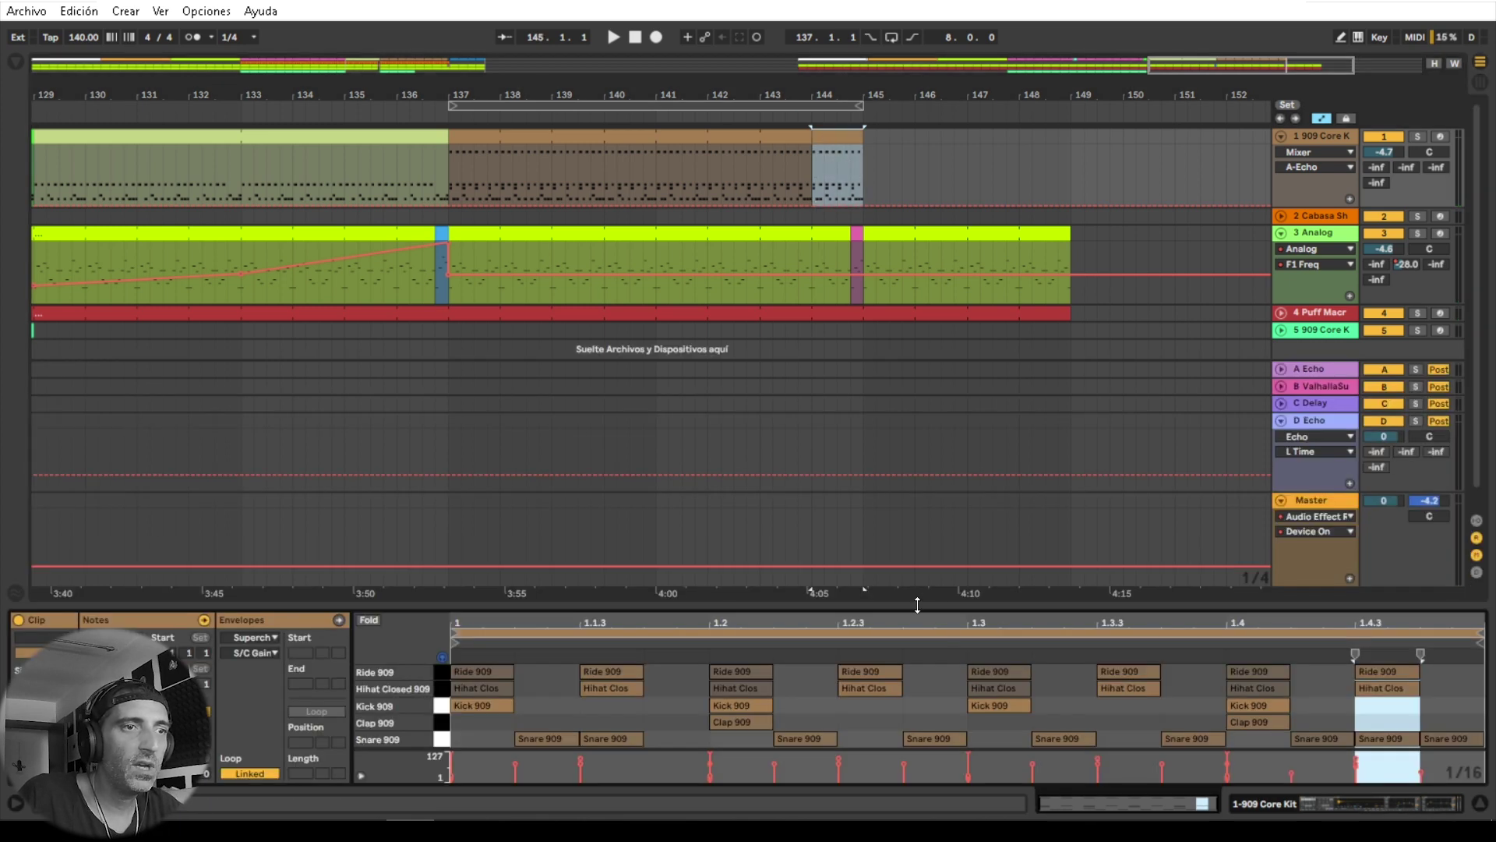
left_click_drag(917, 605, 906, 445)
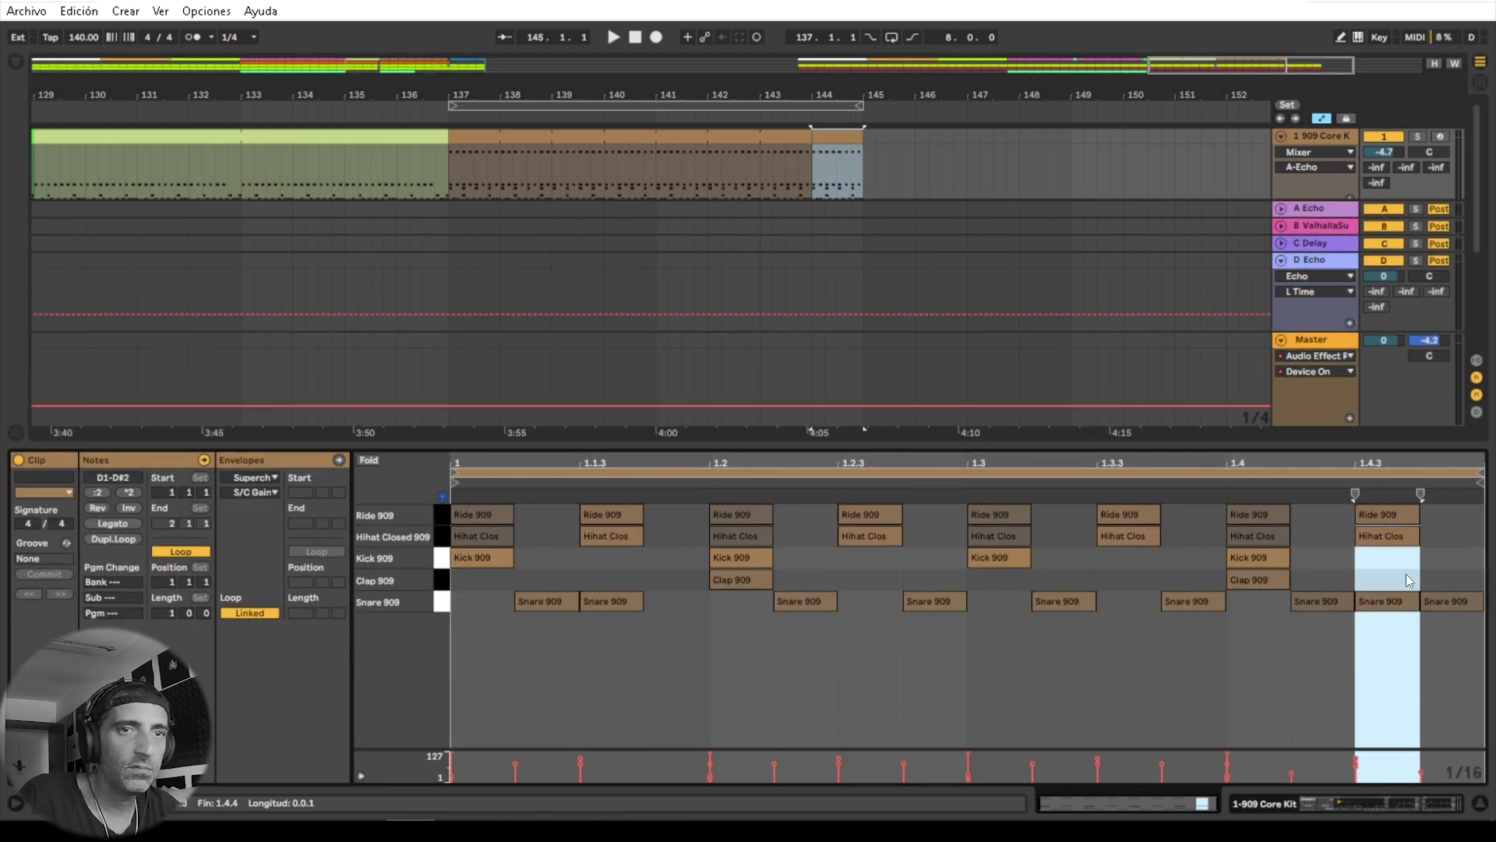
left_click_drag(1389, 555, 490, 558)
key("Delete")
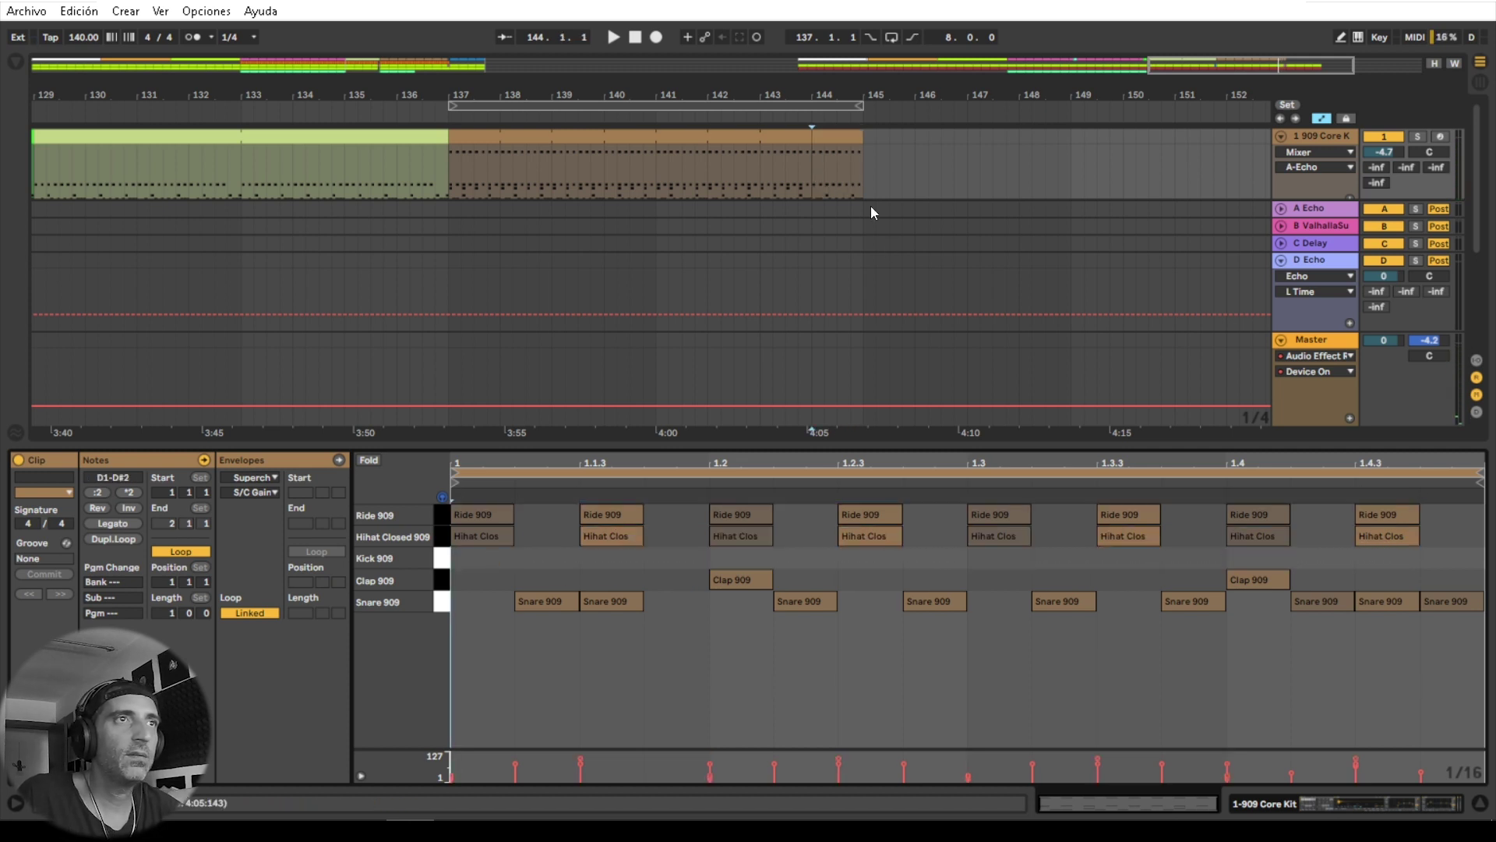
Step: Recolour the one-bar clip at bar 144 lime, add a Clap 909 note on its last sixteenth, and audition it
right_click(829, 144)
left_click(904, 423)
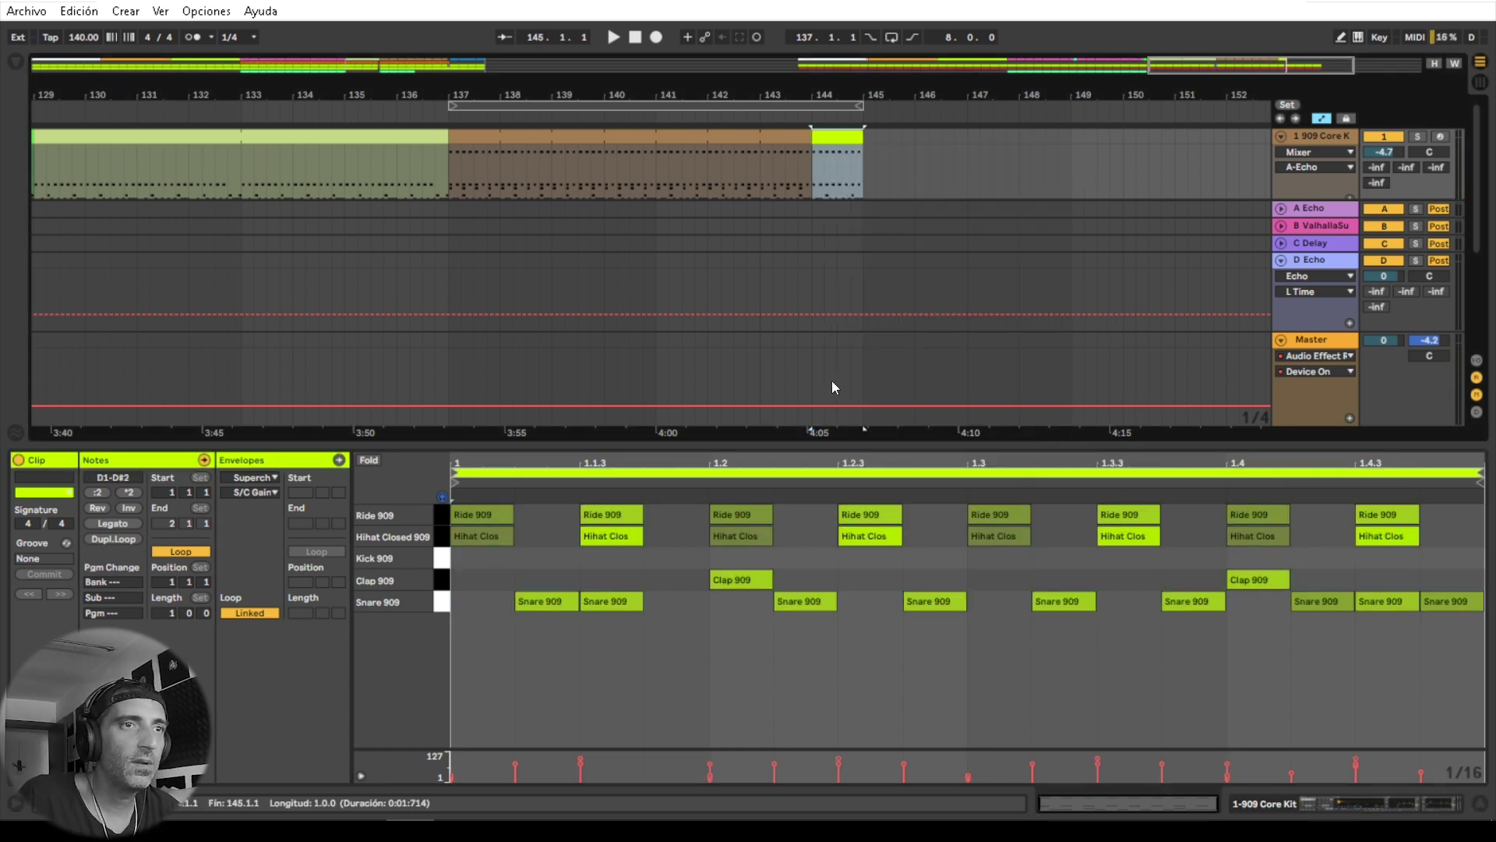
left_click(881, 389)
double_click(1400, 578)
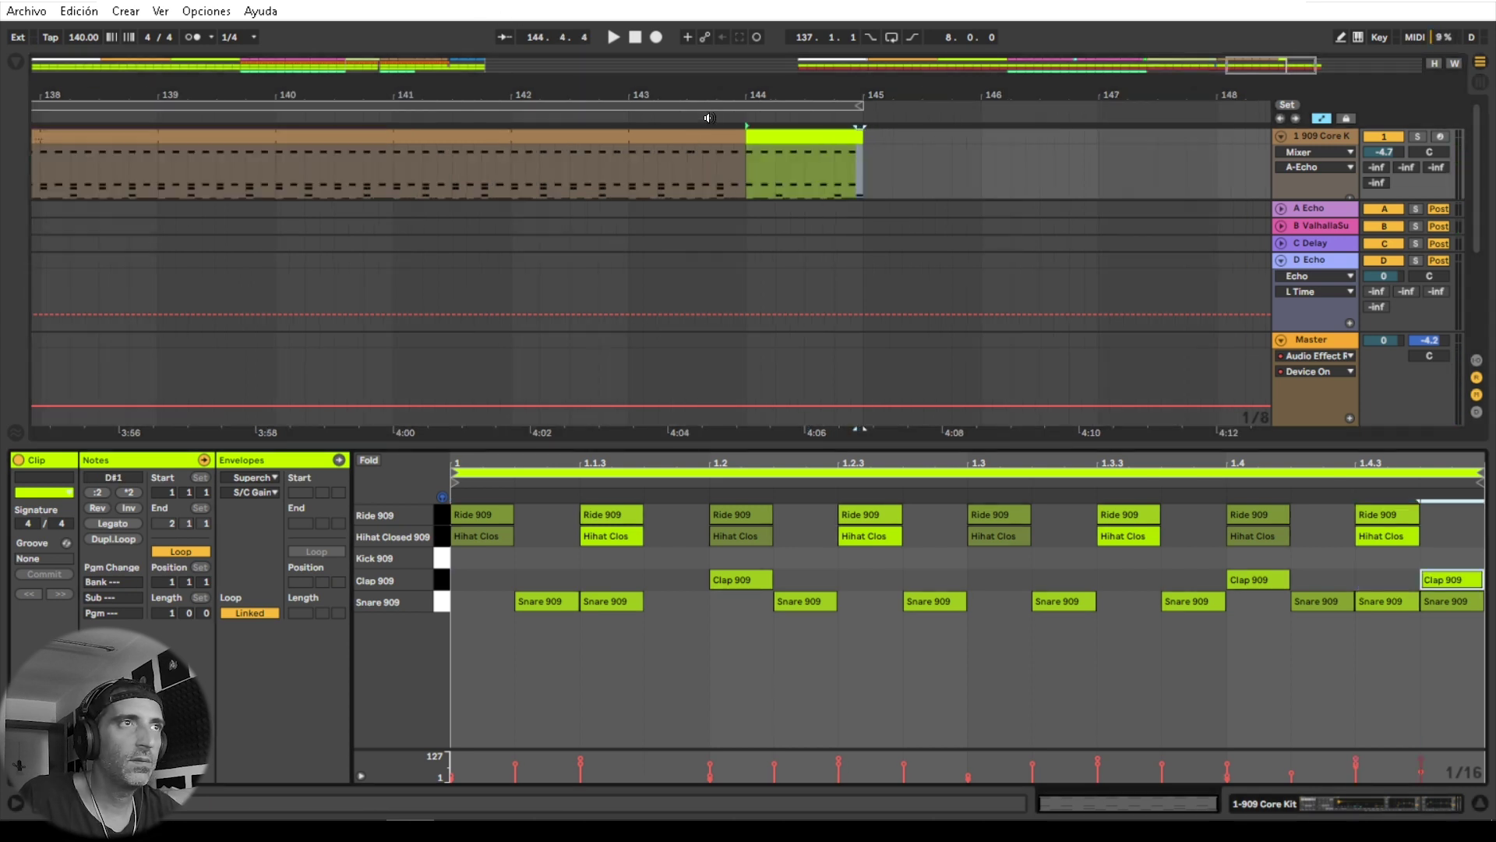
left_click(707, 118)
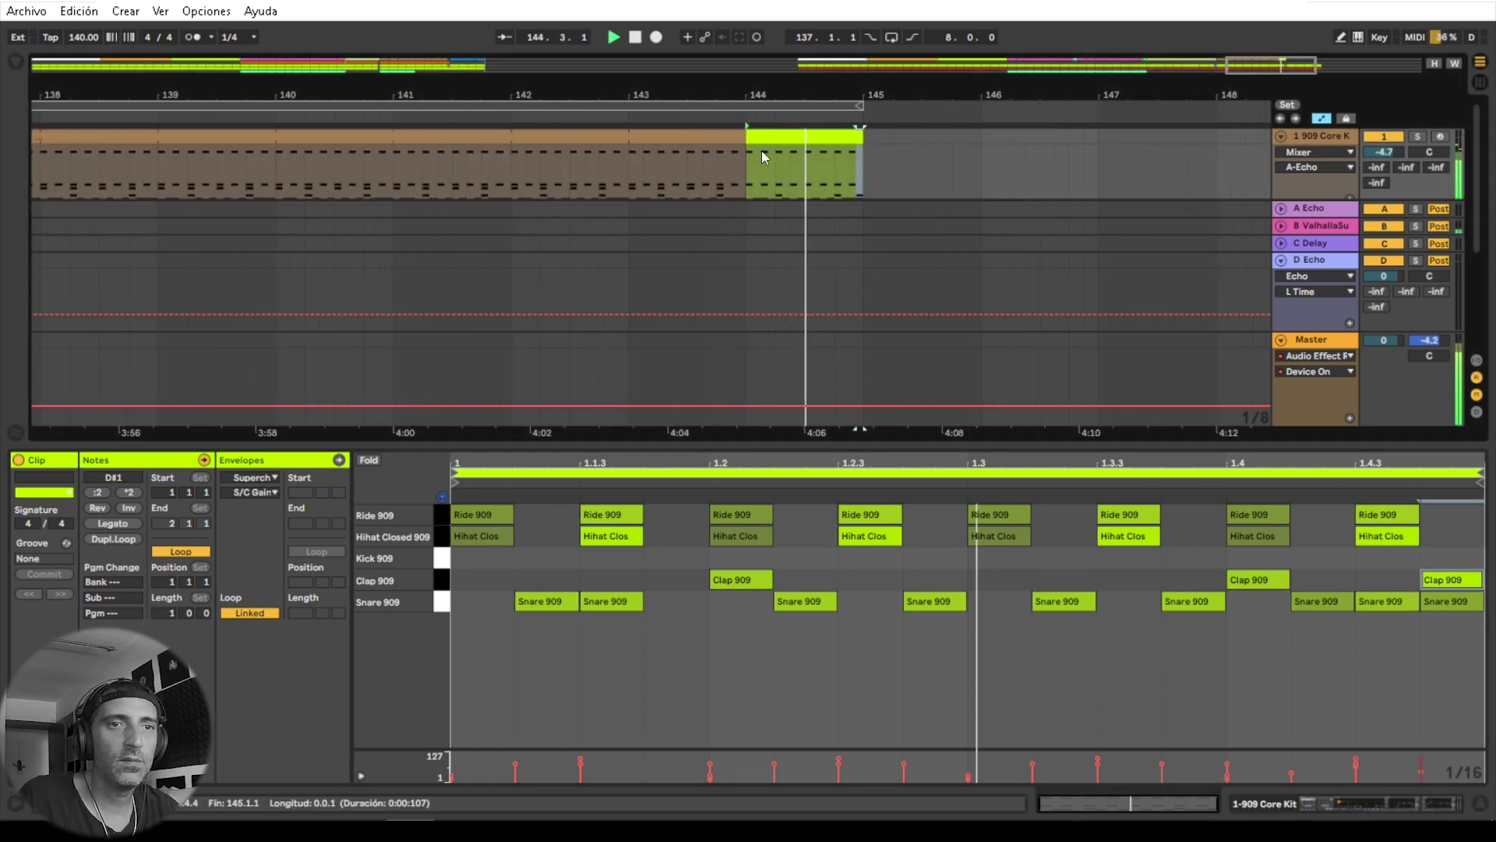
key("space")
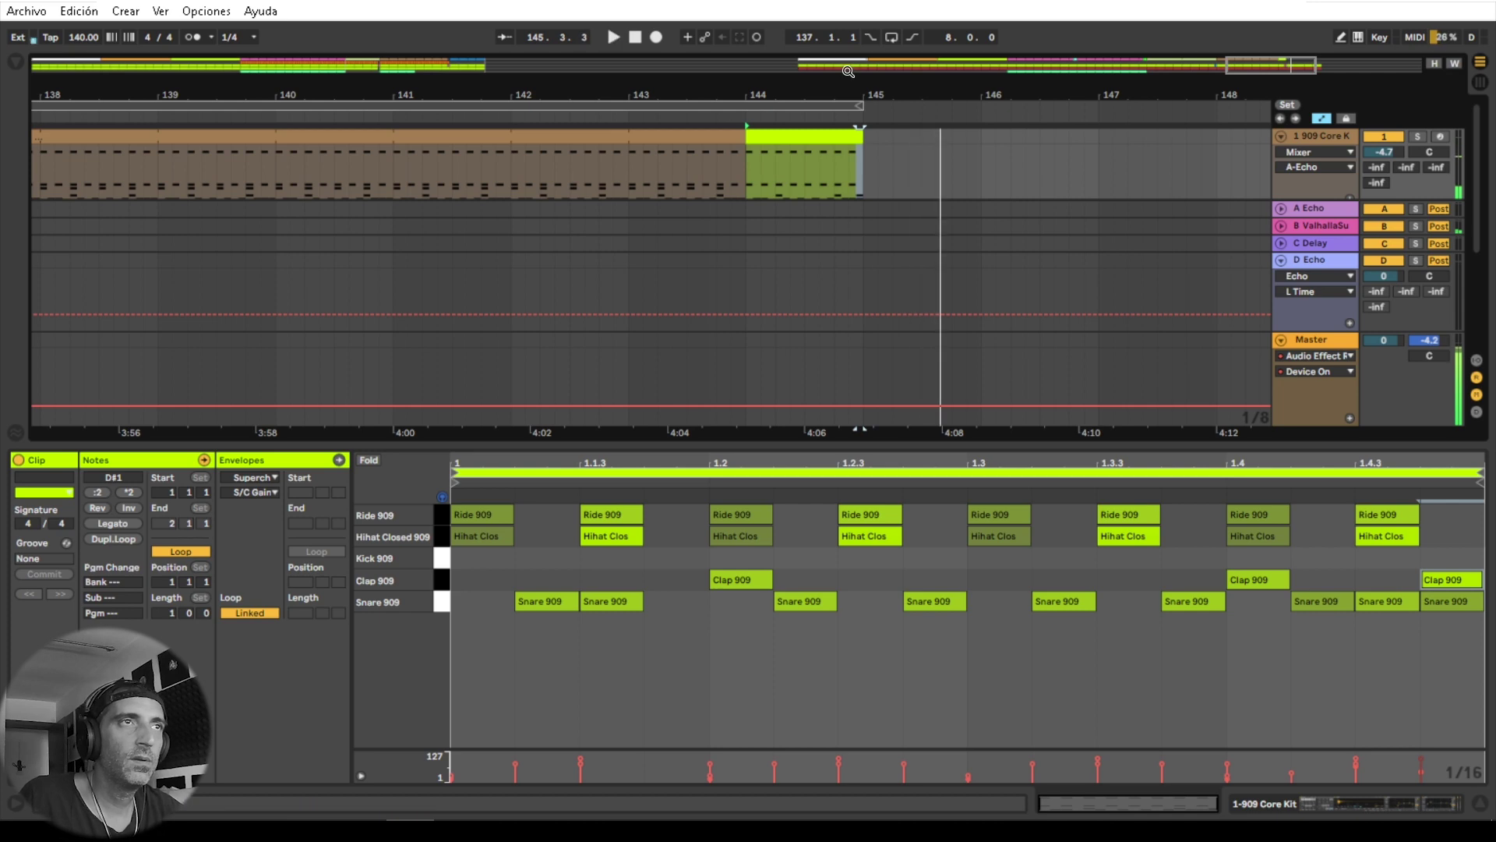
Step: Copy the brown 909 Core Kit clip starting at bar 137 to bar 145
left_click_drag(837, 86, 837, 38)
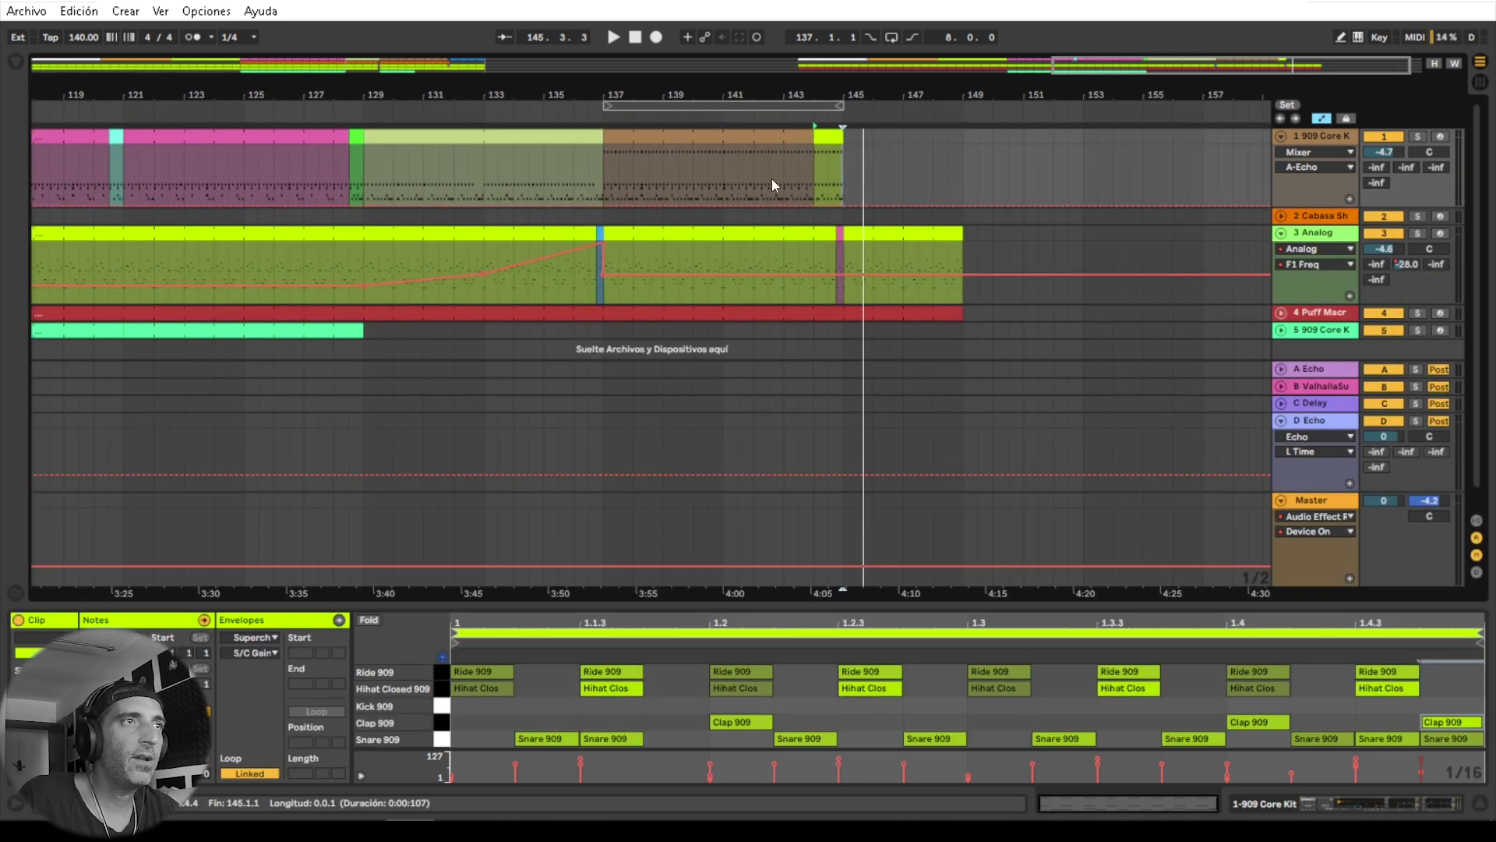
left_click(695, 139)
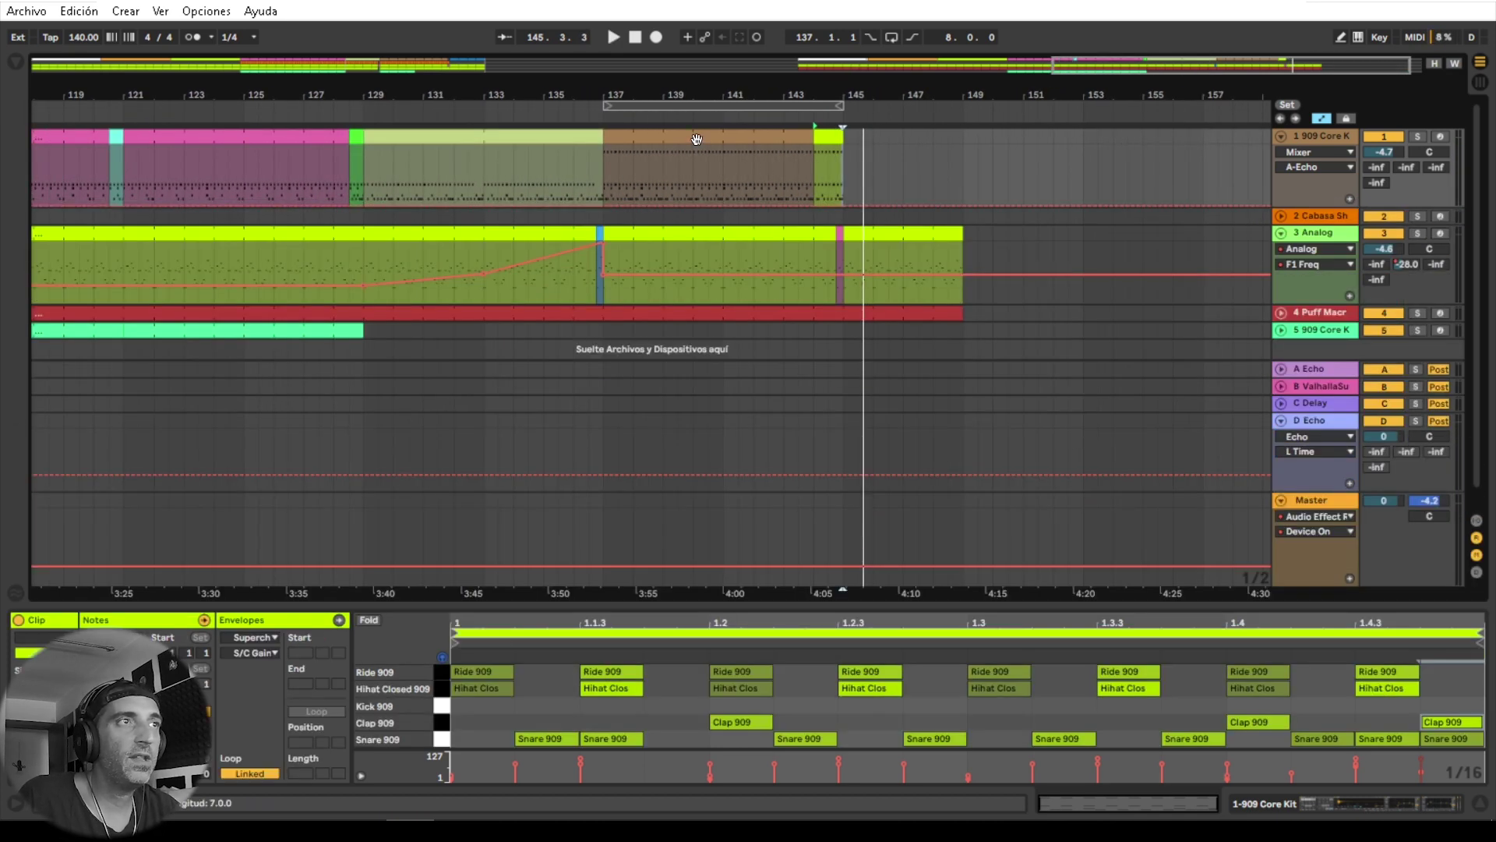
left_click(696, 139)
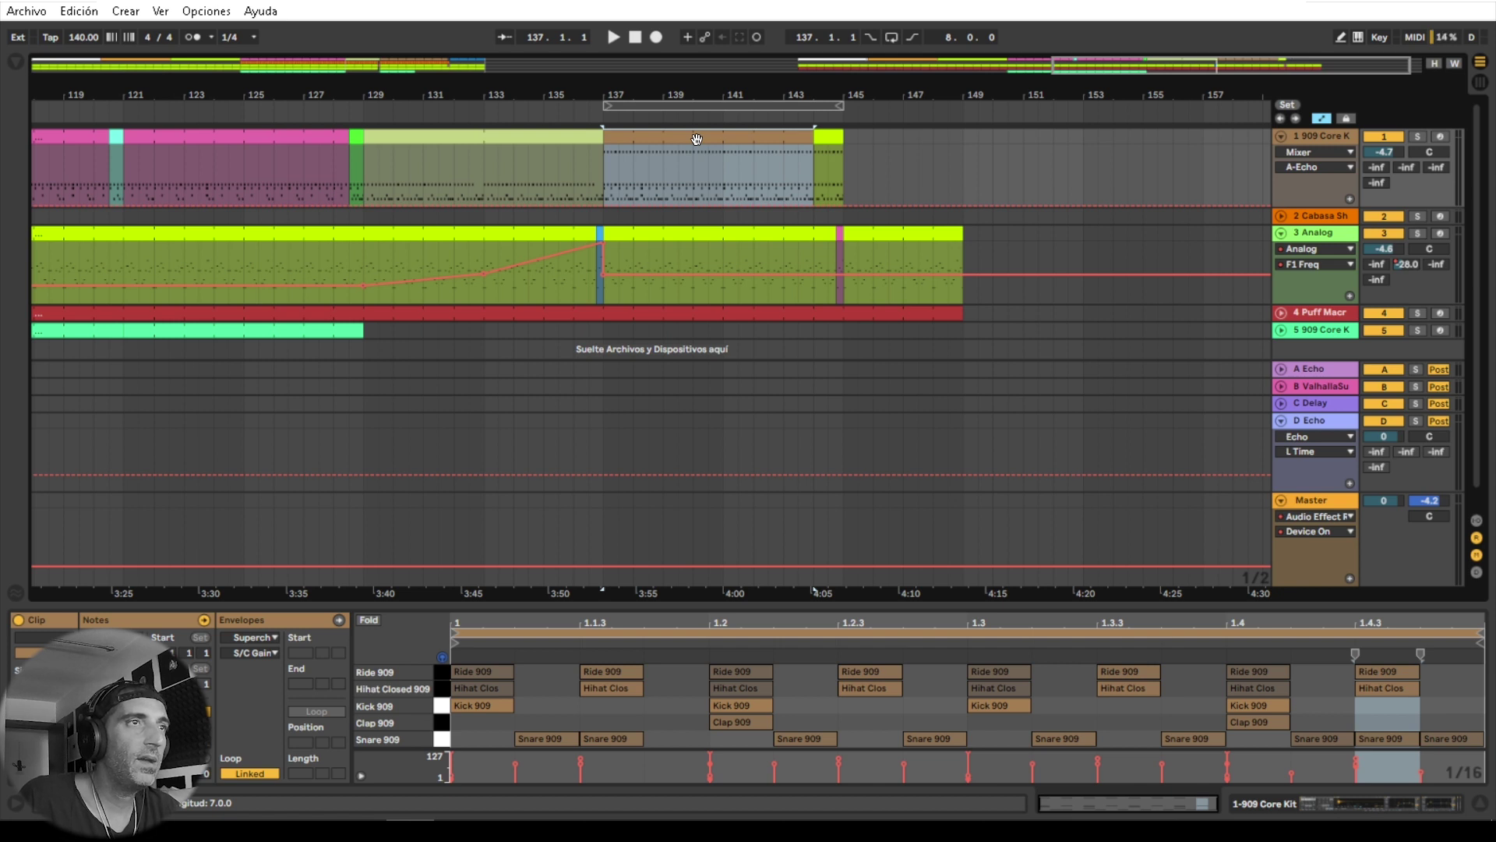
left_click_drag(693, 138, 921, 138)
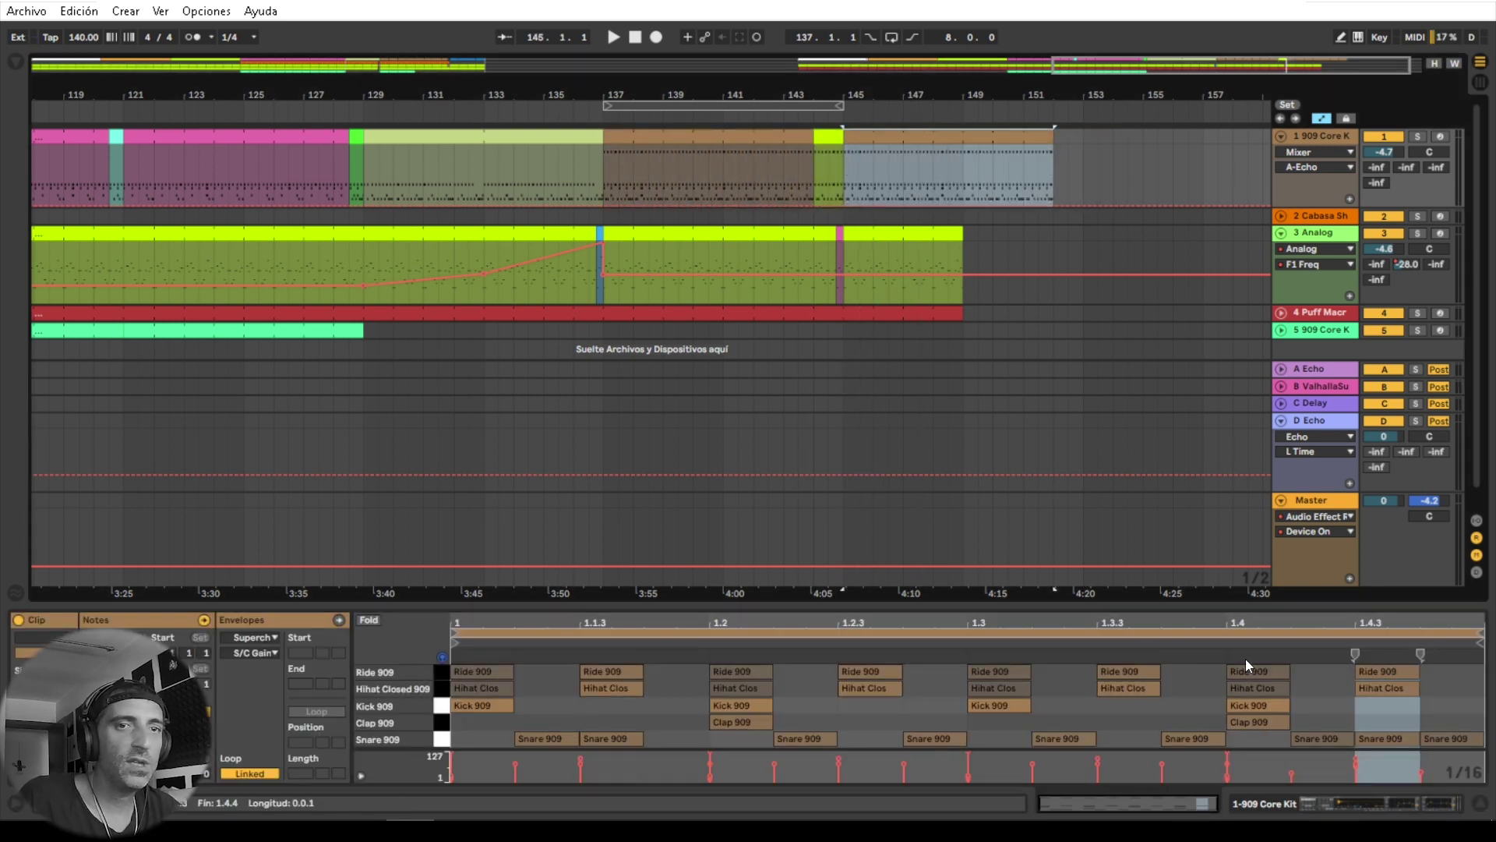
Step: Delete all Ride 909 notes from the copied clip at bar 145 and recolour it light green
left_click_drag(1448, 667, 487, 617)
key("Delete")
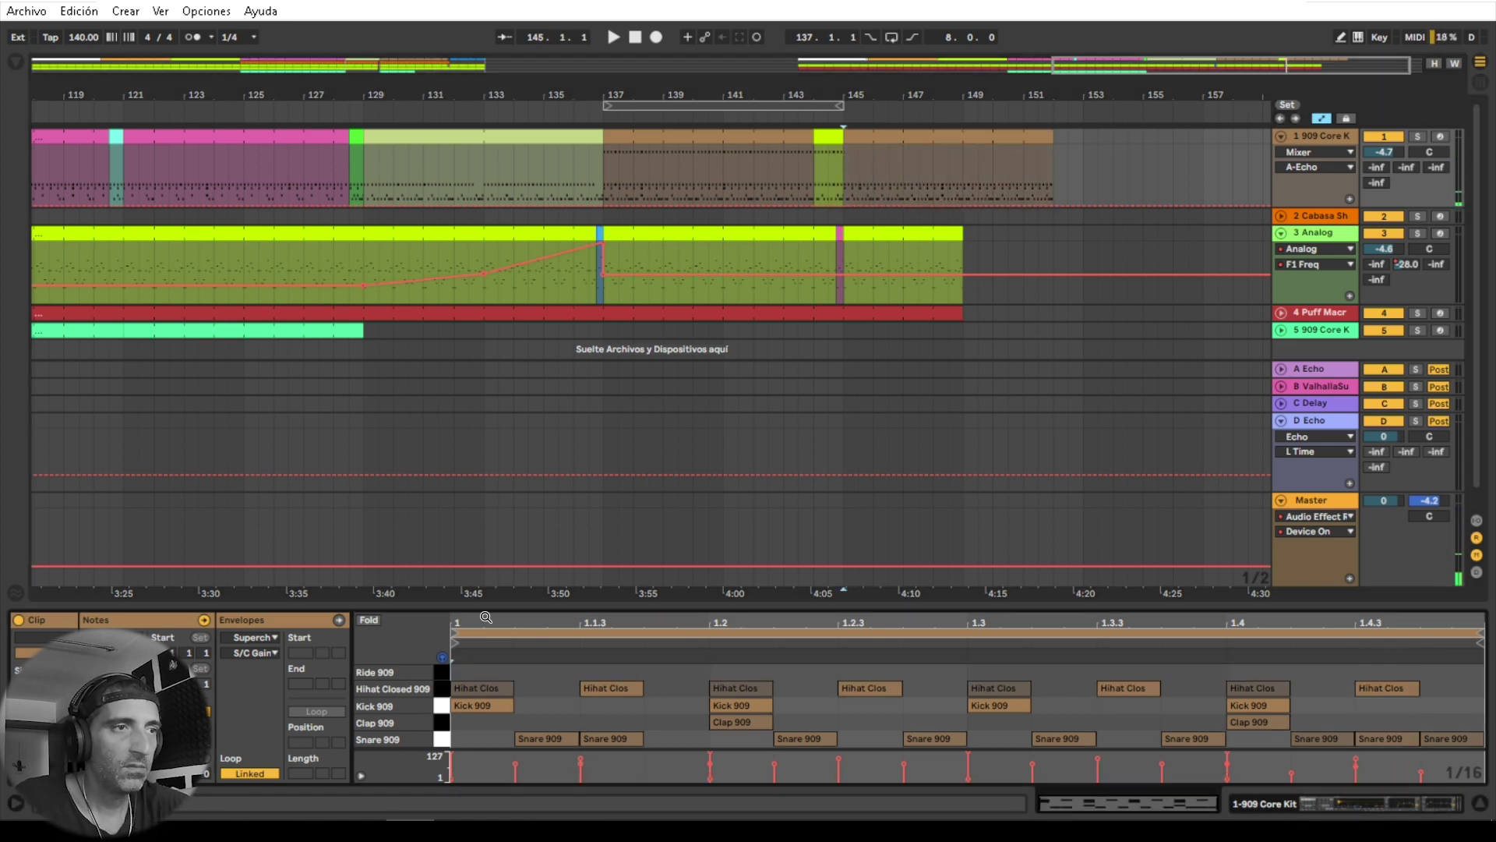
right_click(938, 138)
left_click(1012, 441)
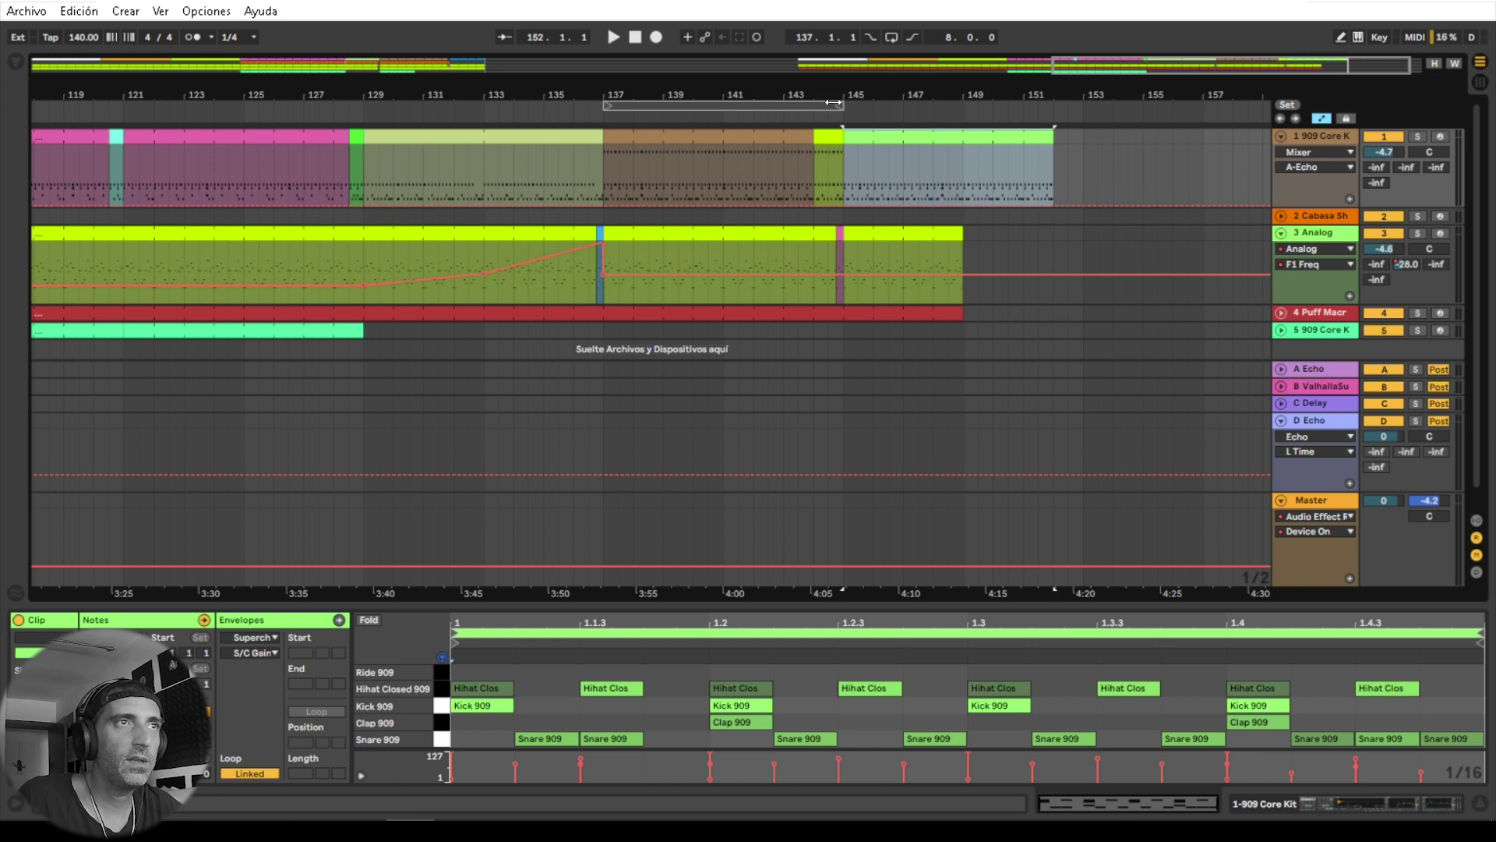
Step: Audition into bar 145, move the loop to bars 145–153, and extend the 909 Core Kit, Analog and Puff Macro clips to bar 153
left_click(790, 115)
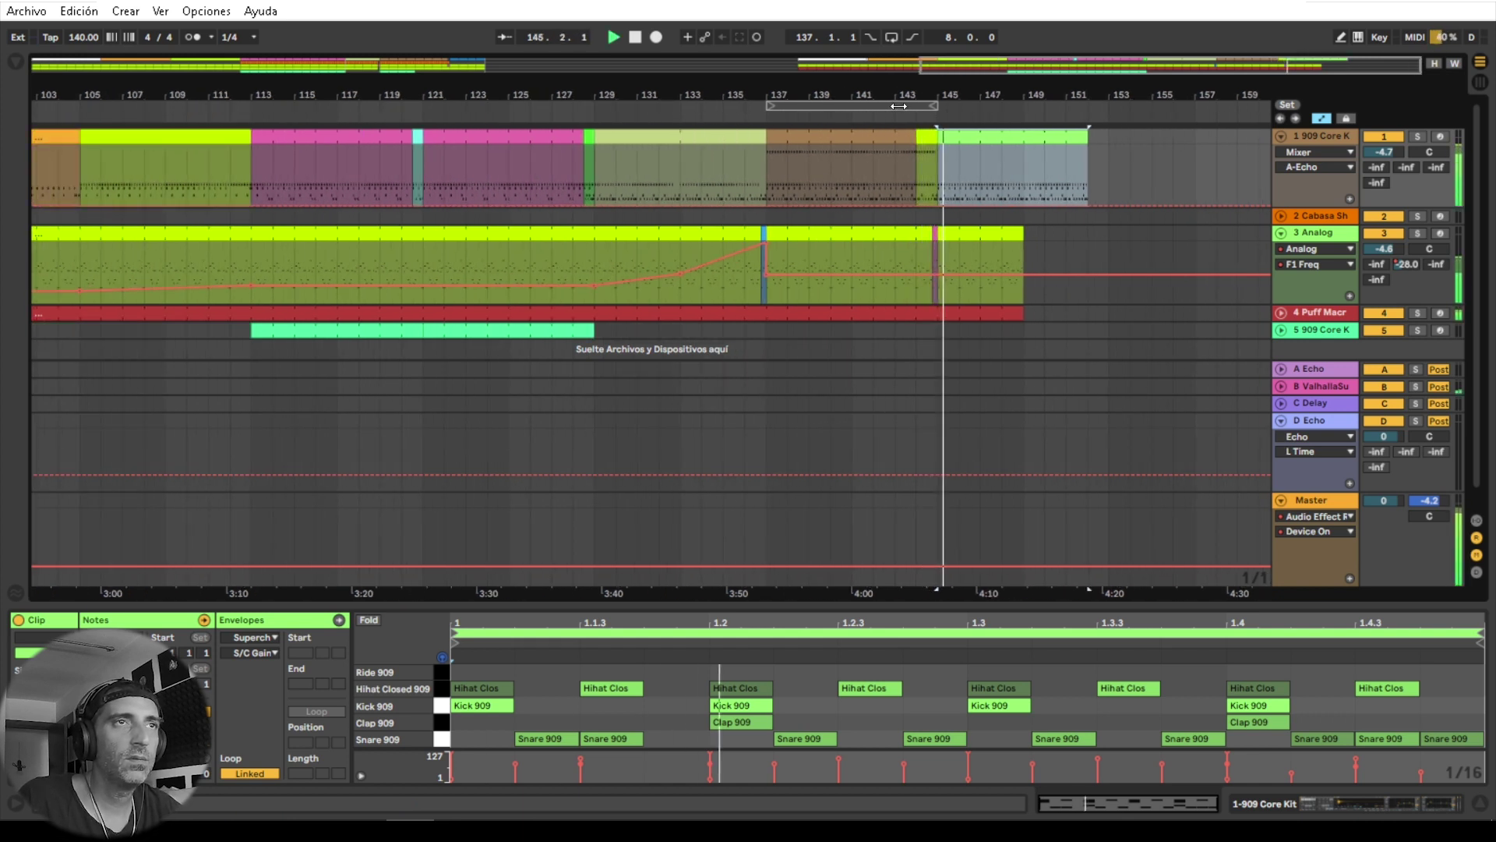
left_click_drag(898, 106, 1103, 138)
key("space")
left_click_drag(1020, 231, 1109, 229)
left_click_drag(1023, 313, 1109, 311)
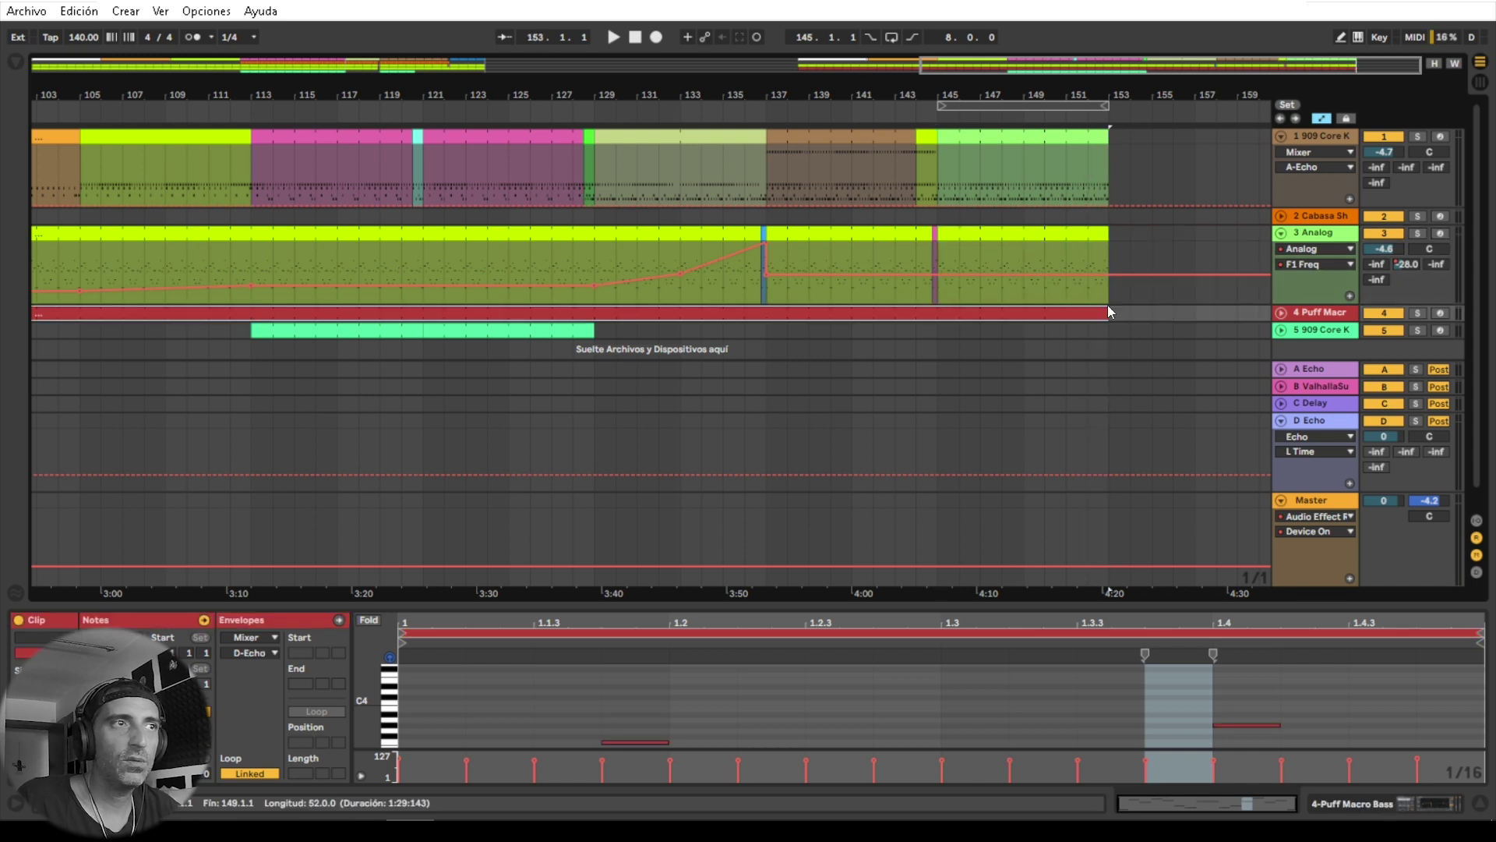
Step: Copy the last eight bars of the Hihat Open 909 part on the second 909 Core Kit track to bars 145–153
scroll(897, 287, "down", 1)
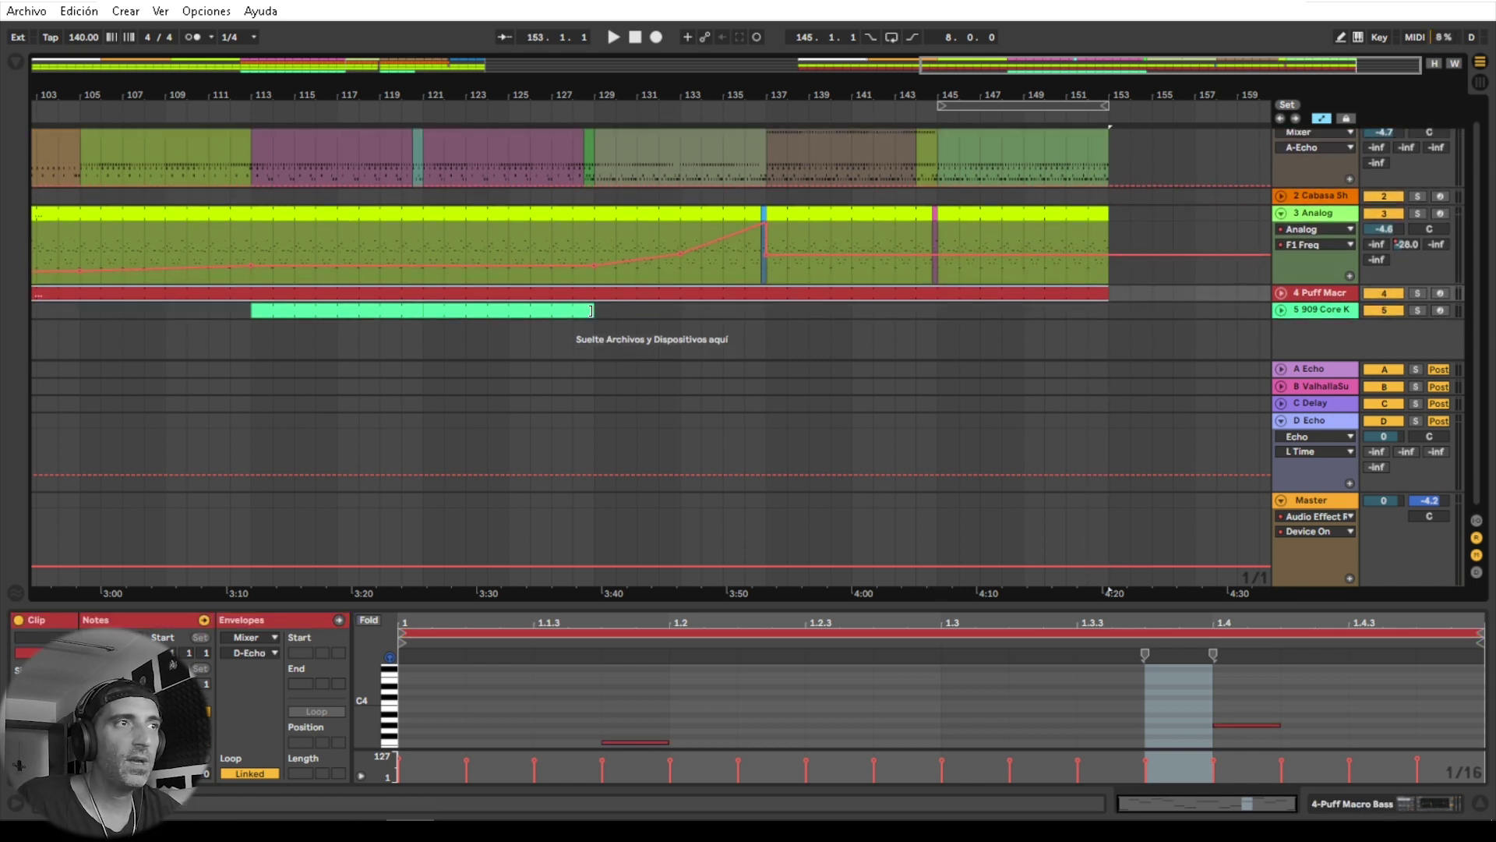
left_click_drag(469, 315, 826, 305)
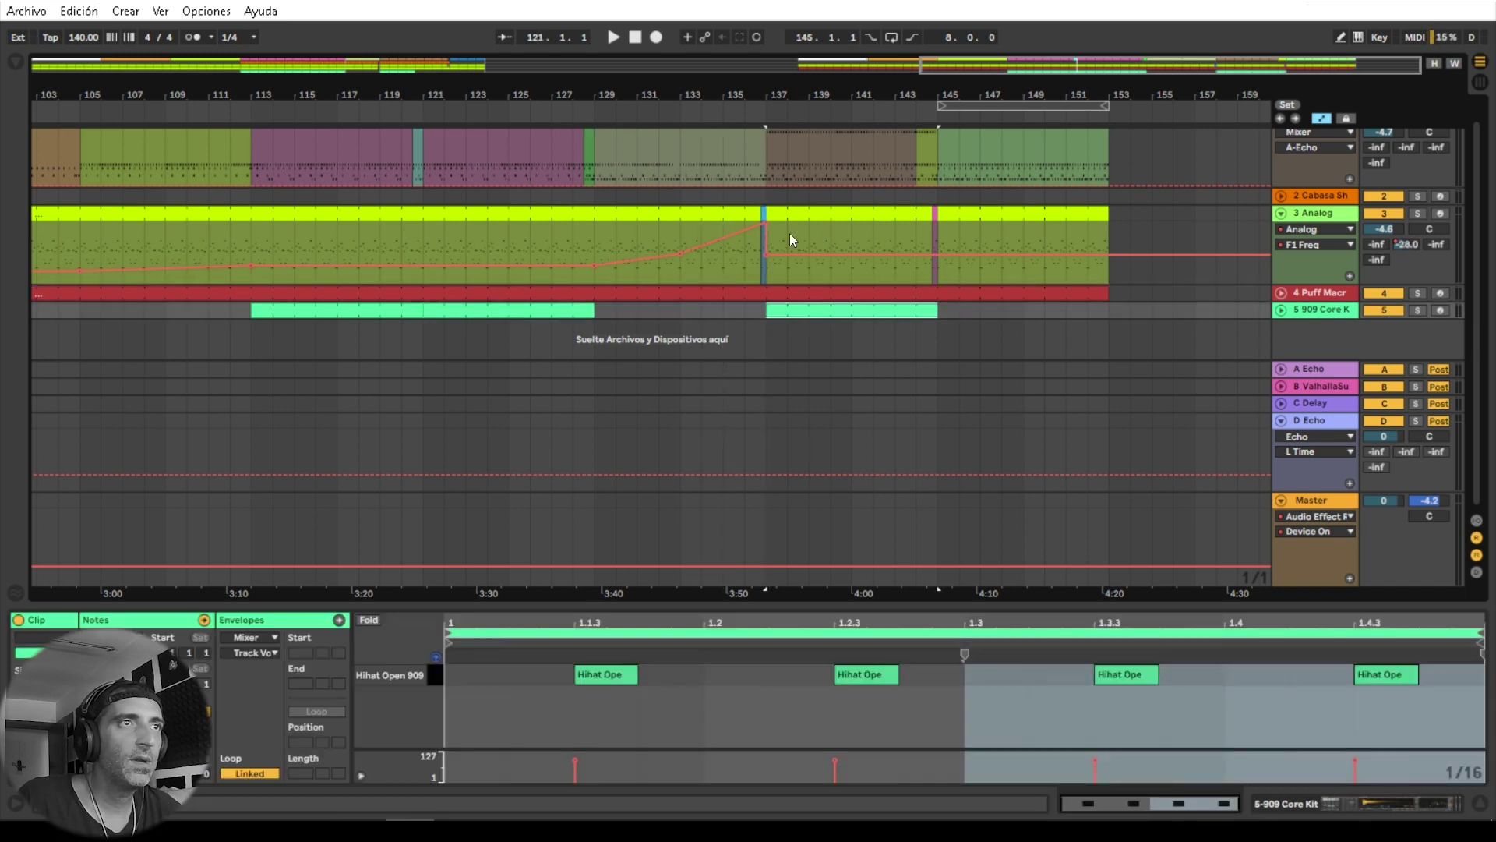
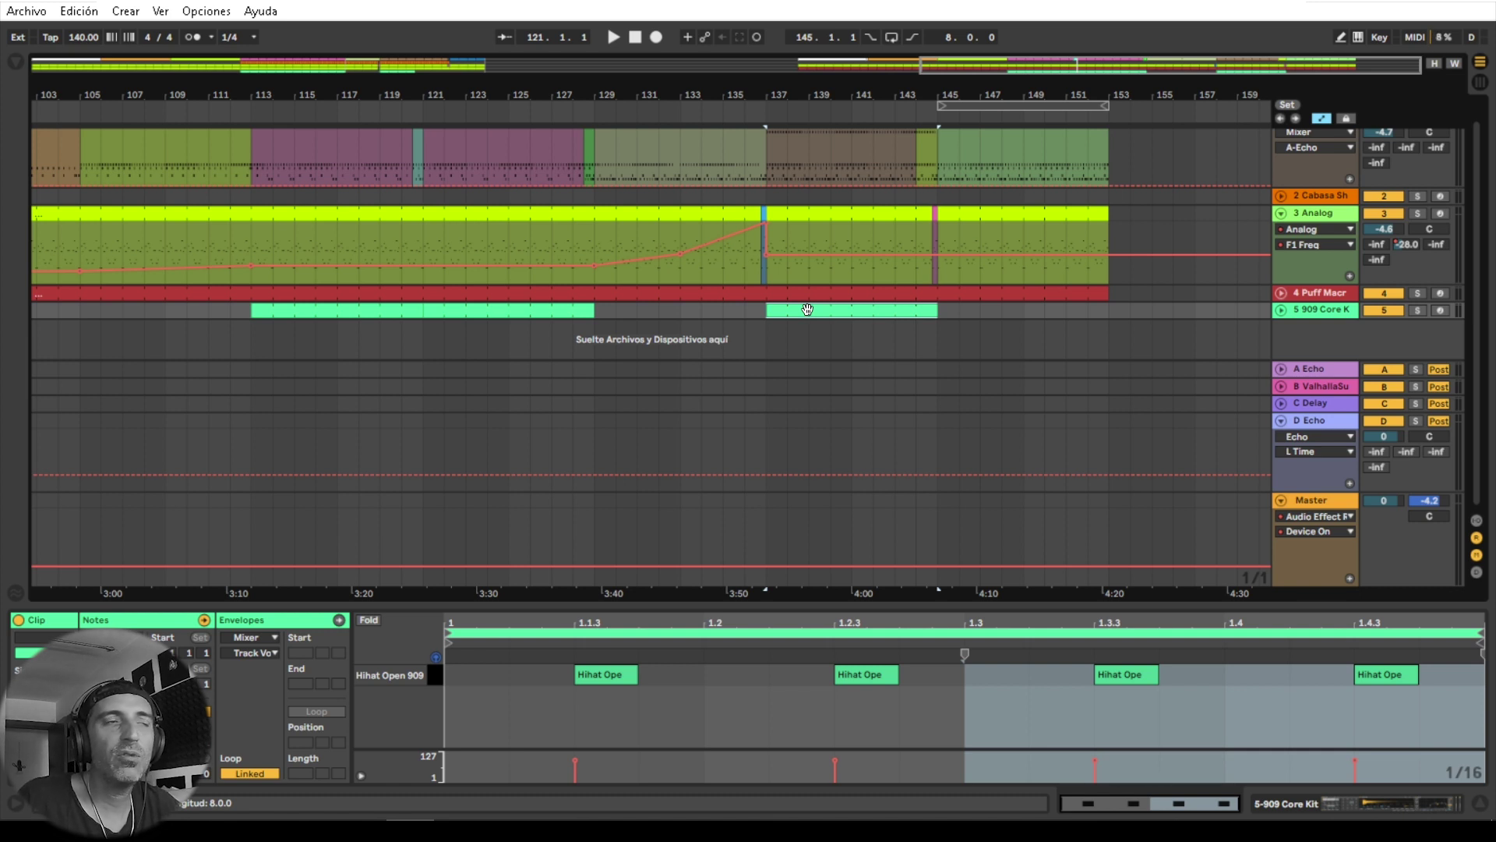
left_click_drag(808, 310, 978, 312)
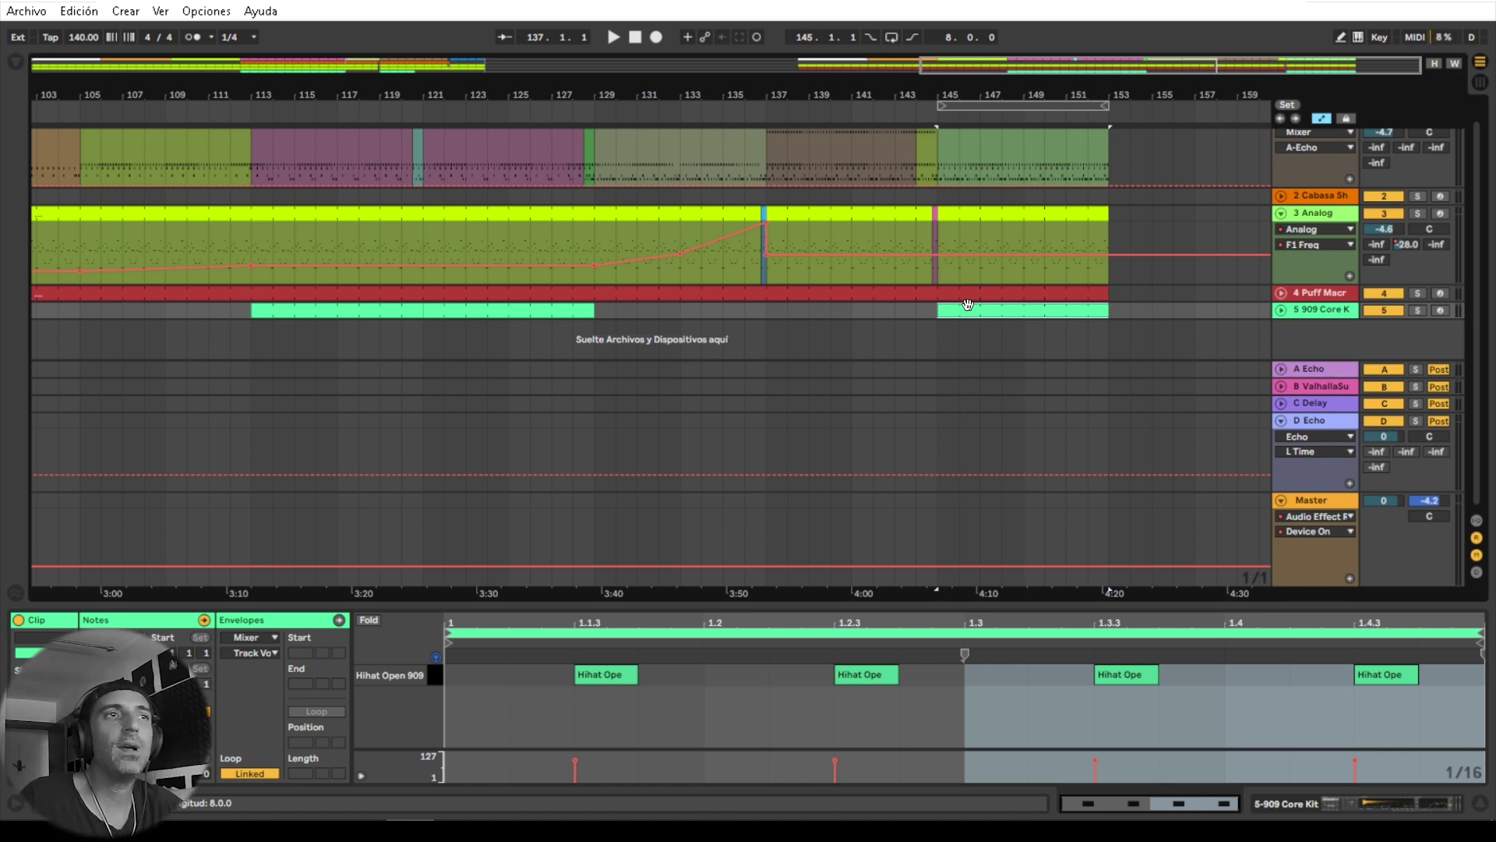
Step: Audition the transition from bar 142 into the new section at bar 145
left_click(885, 113)
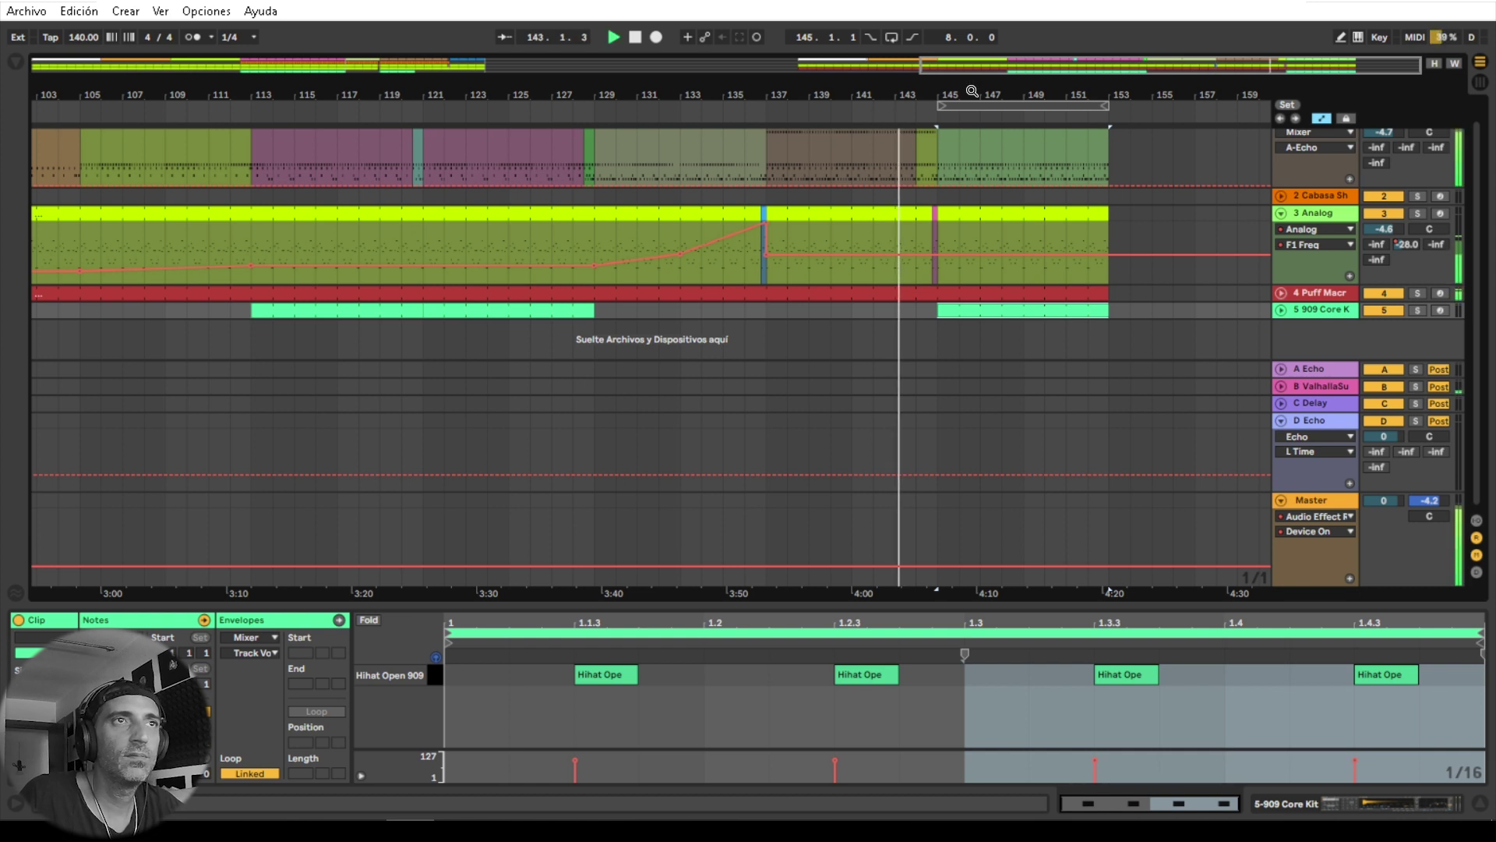
left_click_drag(973, 89, 867, 164)
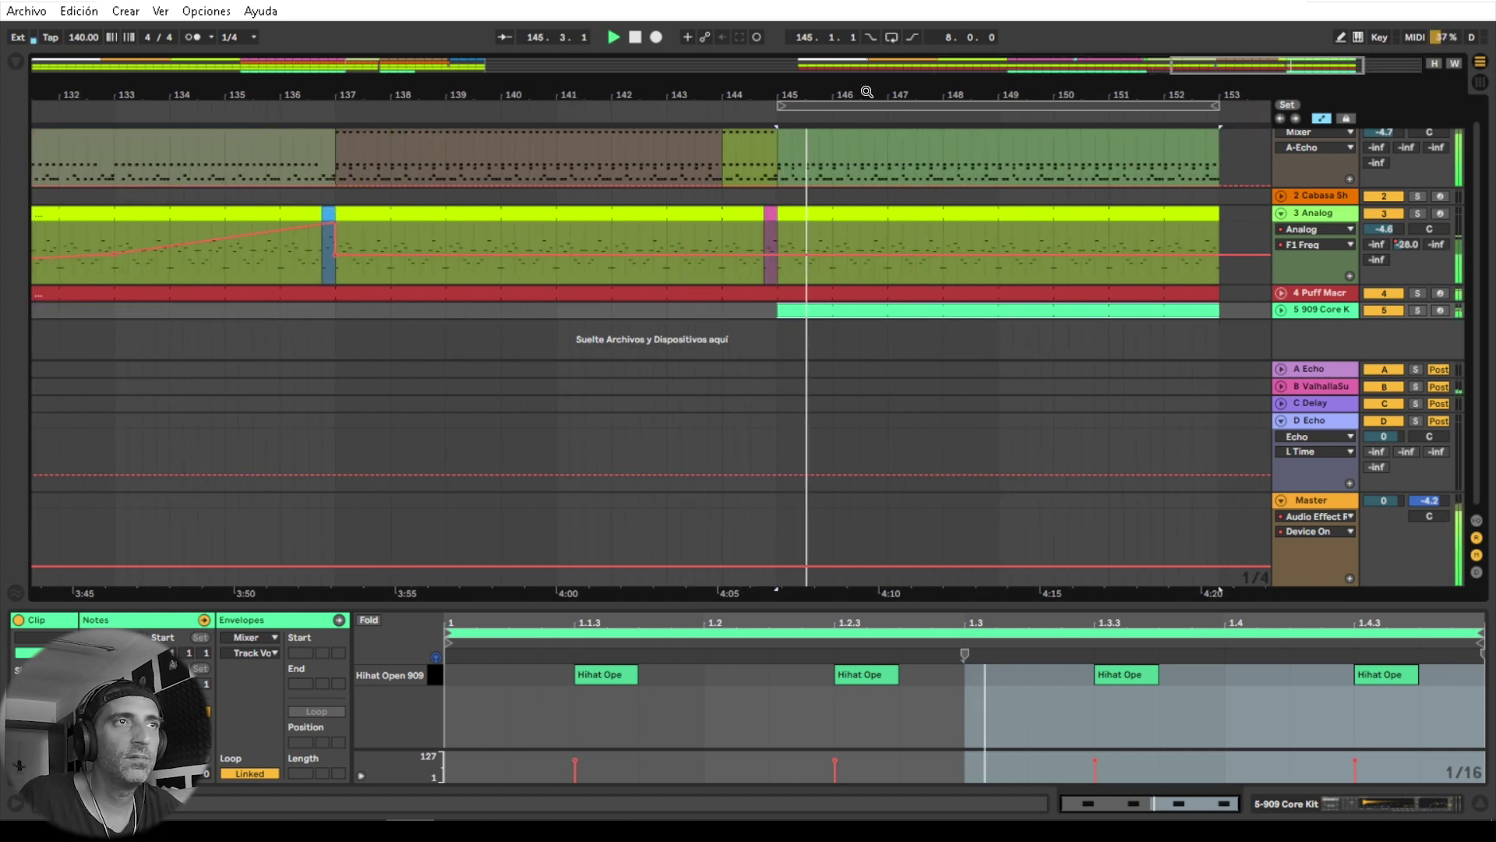
mouse_move(867, 92)
left_mouse_down()
mouse_move(704, 92)
mouse_move(721, 62)
mouse_move(860, 39)
mouse_move(869, 92)
left_mouse_up()
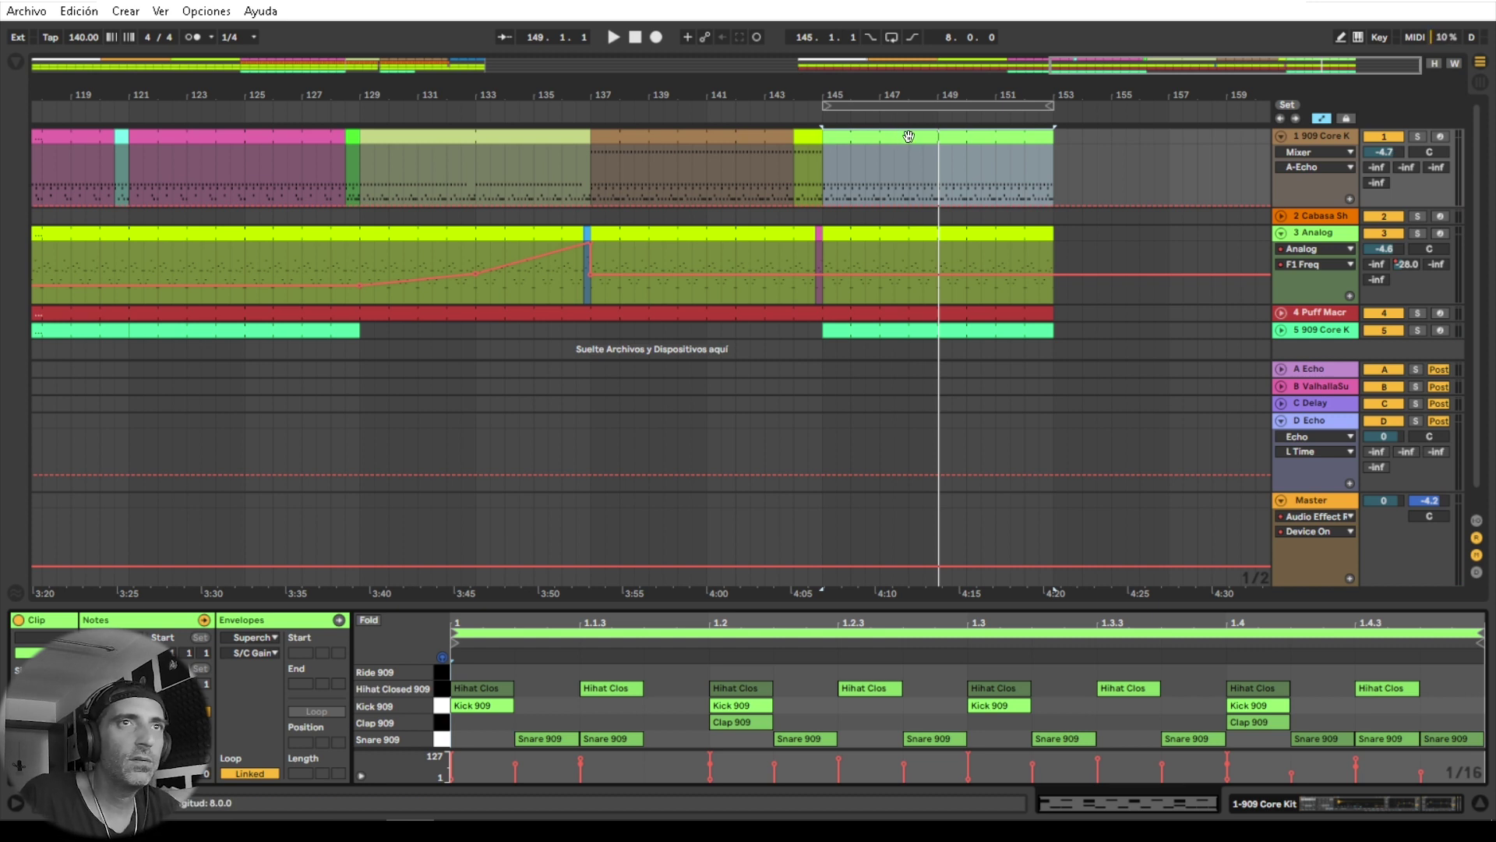
Step: Solo the first 909 Core Kit track, enable looping over bars 145–153, and audition the drums alone
left_click(1417, 136)
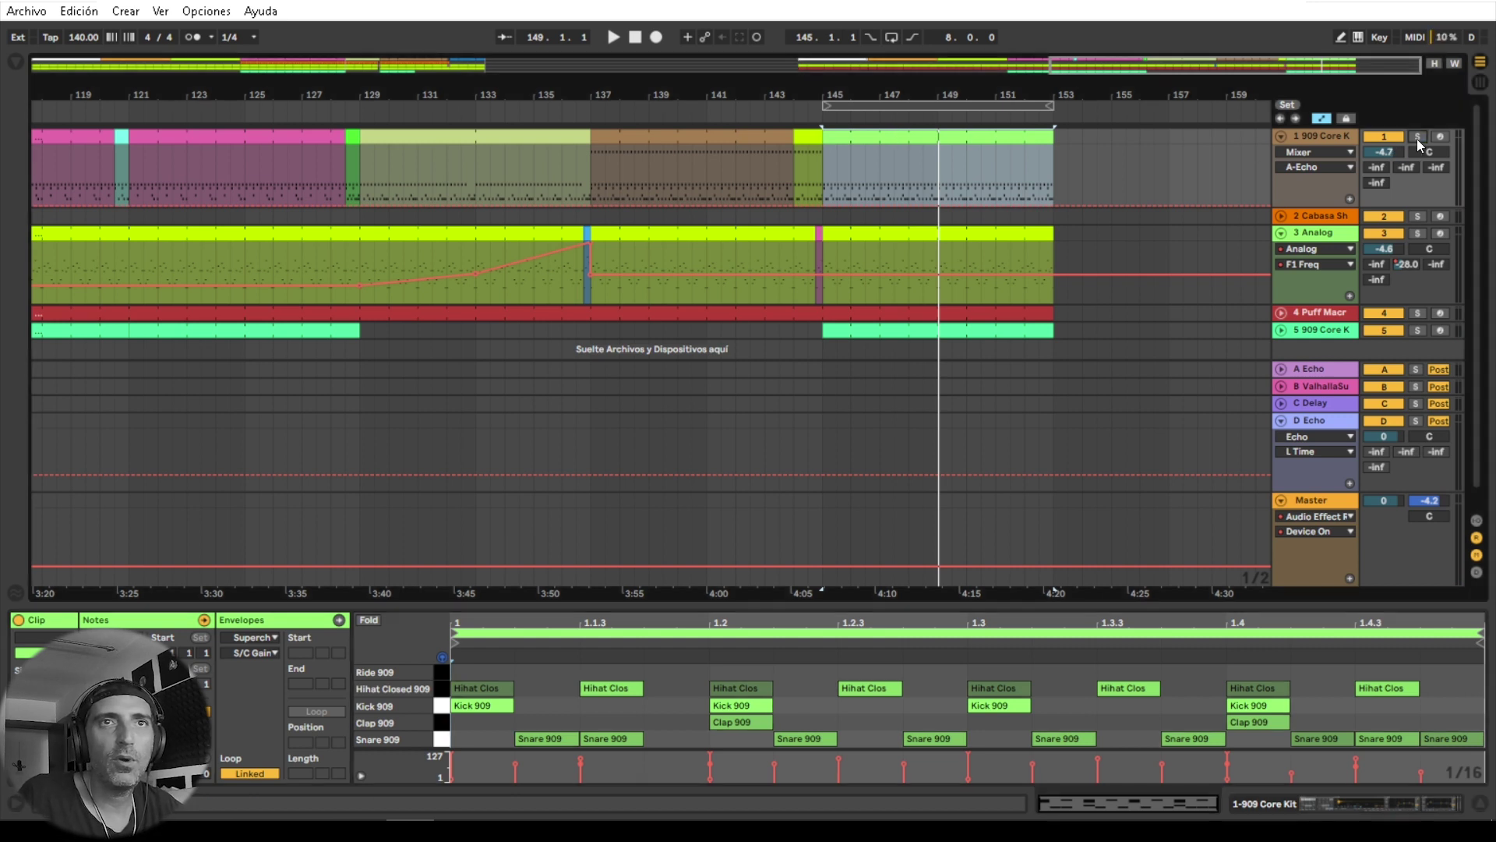
left_click(892, 37)
left_click(922, 100)
key("space")
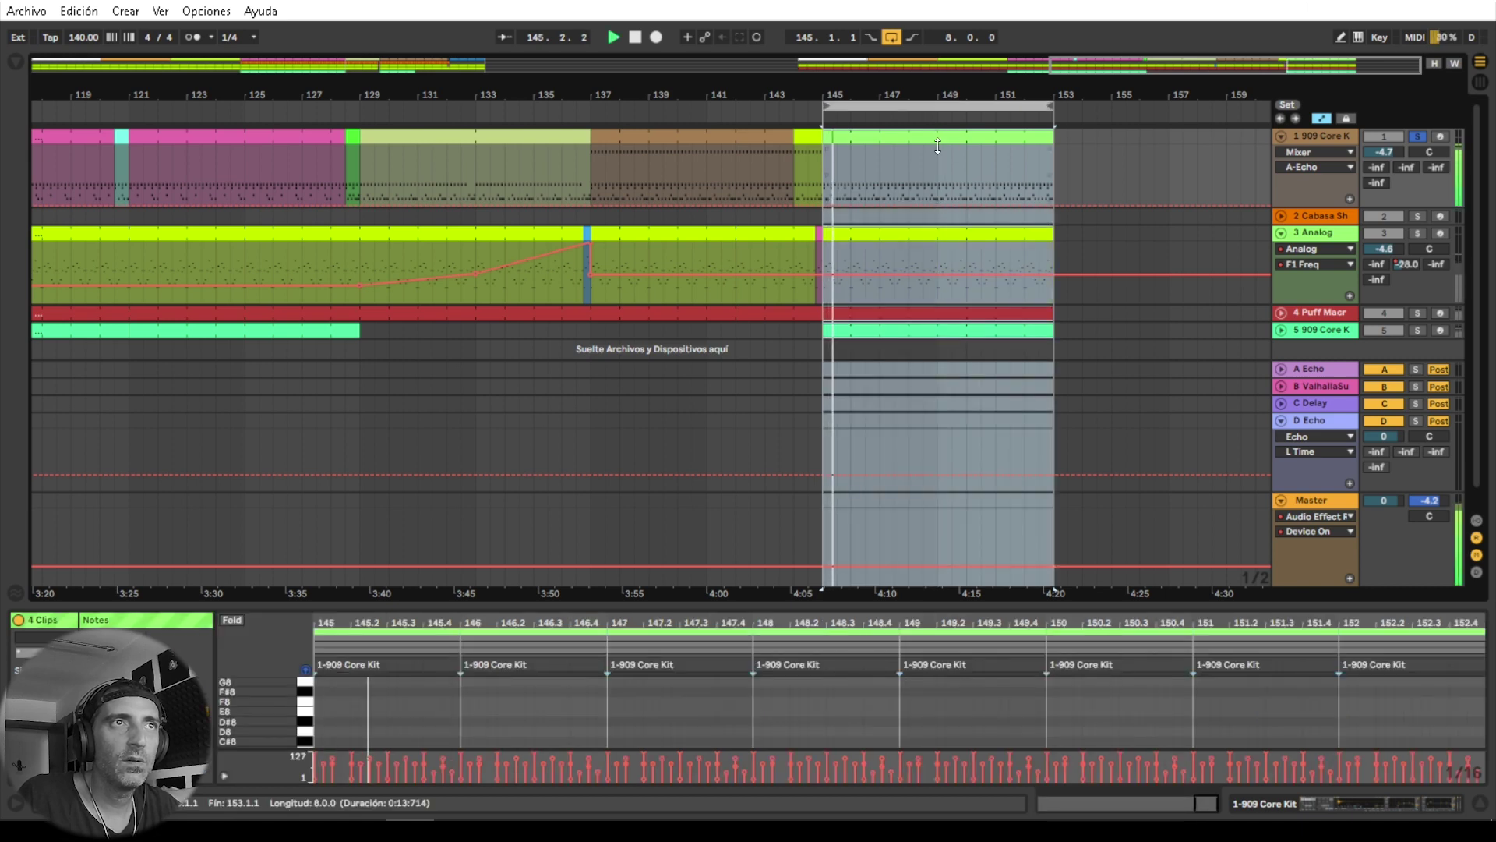
key("space")
Step: In the light green 909 Core Kit clip at bar 145, move the Clap 909 note from beat 2 to beat 1 and audition it
left_click_drag(933, 162, 860, 137)
key("ctrl+c")
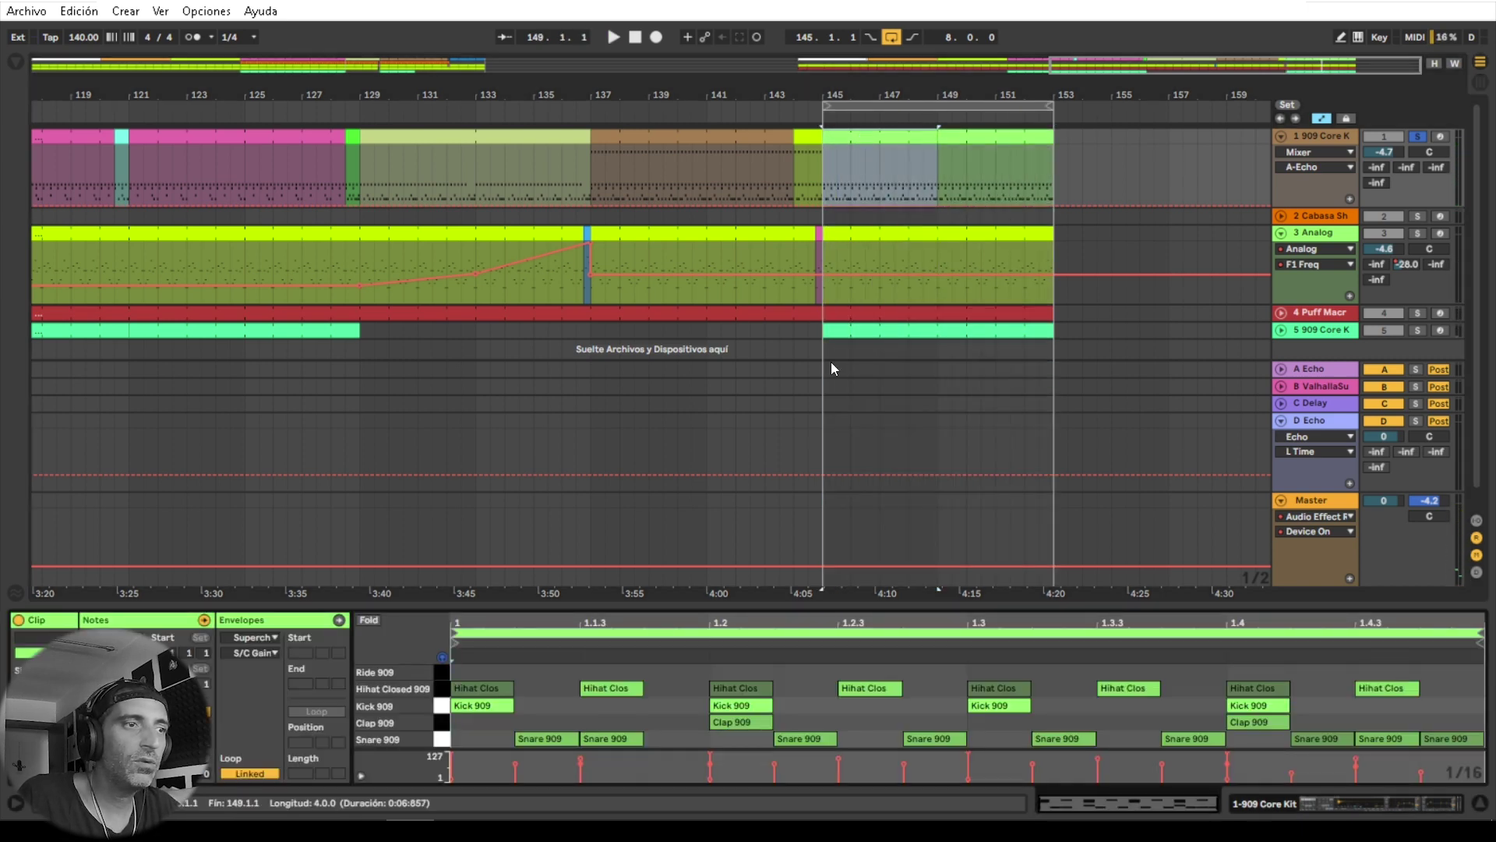
left_click_drag(833, 605, 808, 471)
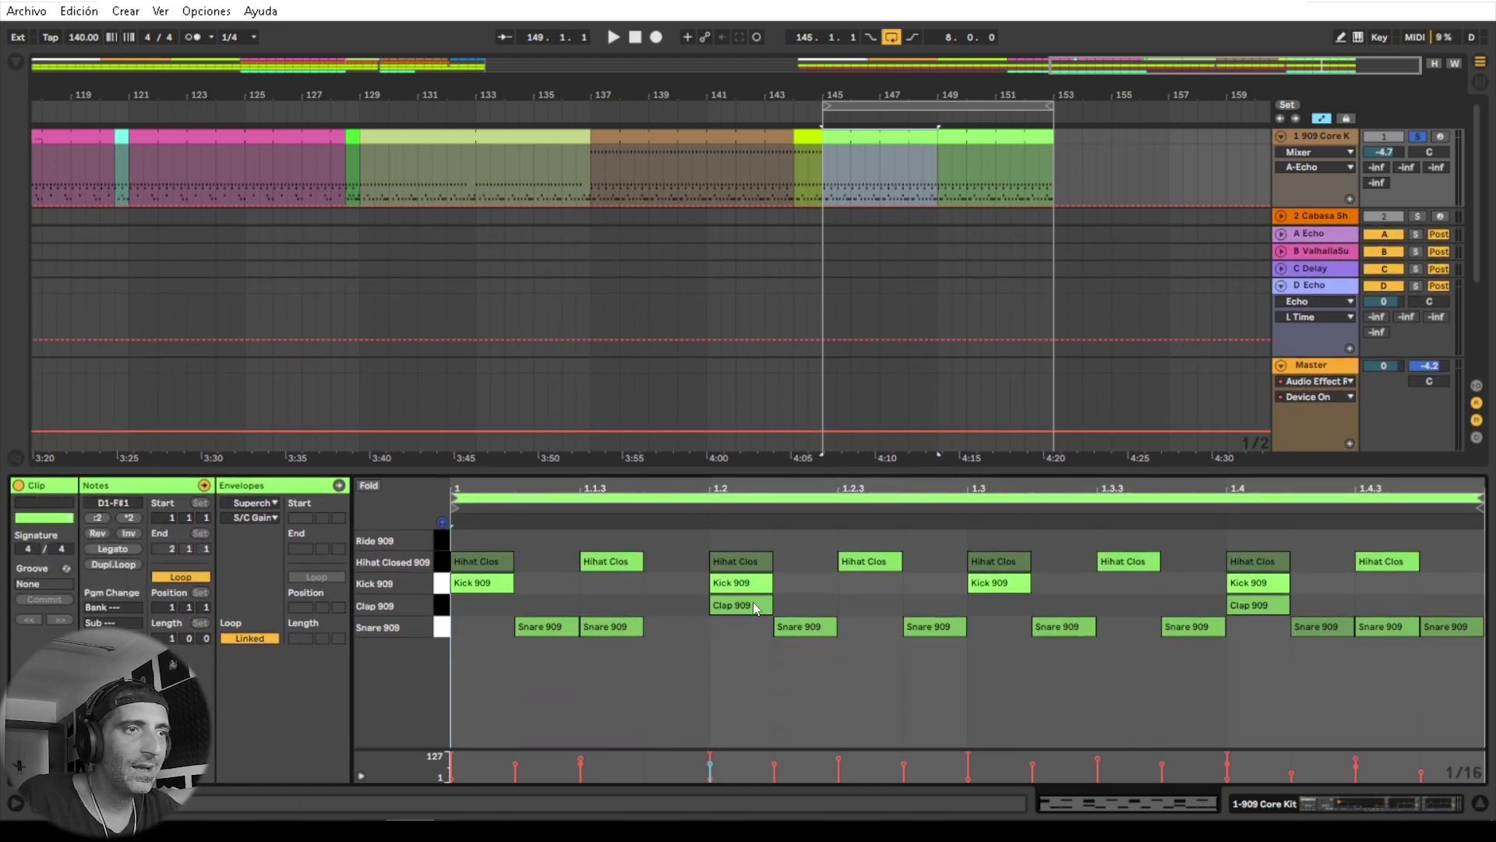
left_click_drag(753, 604, 508, 607)
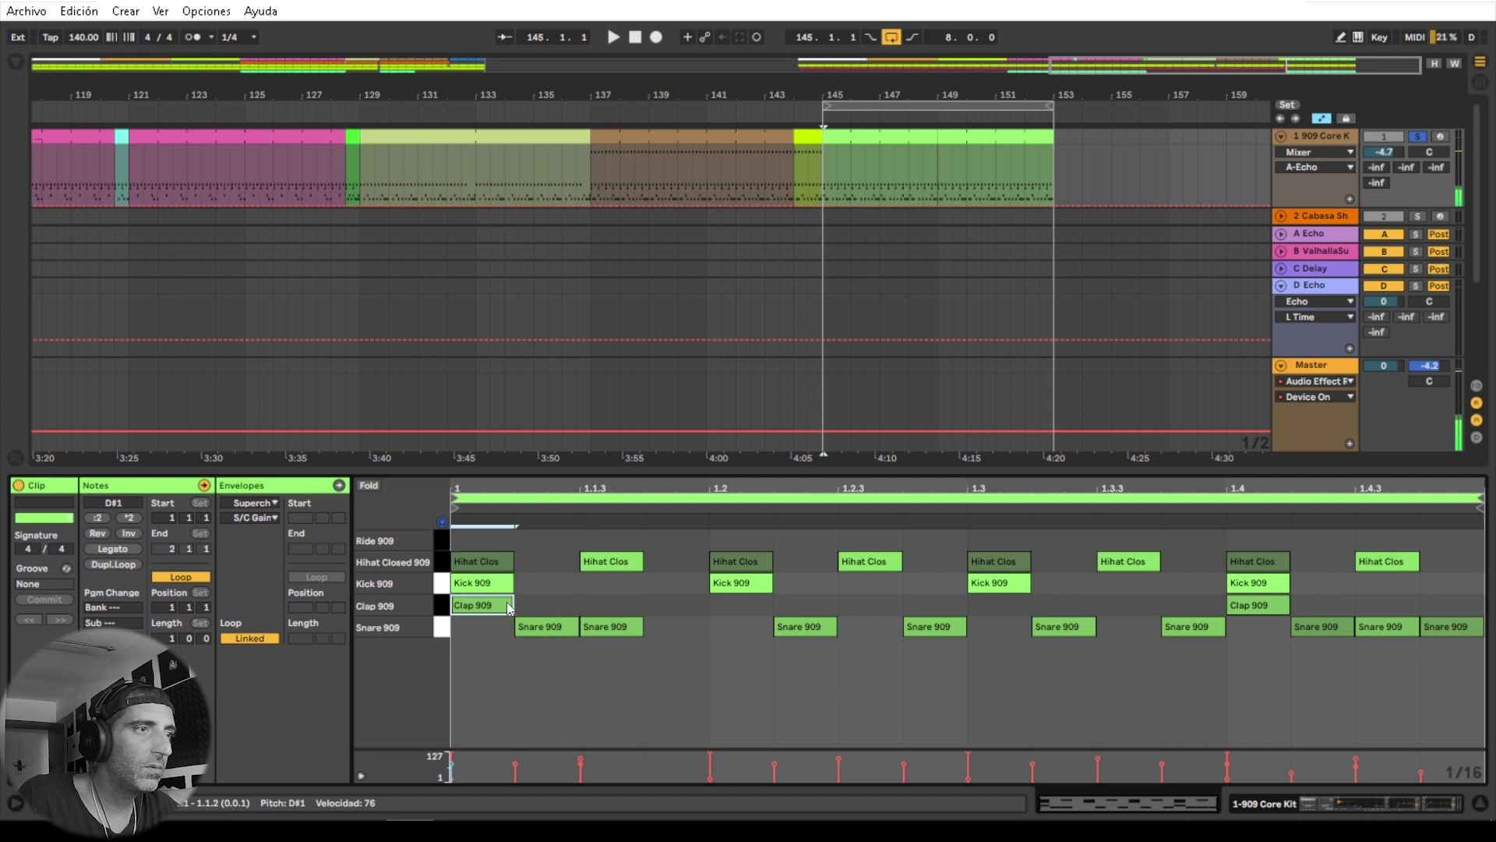
key("space")
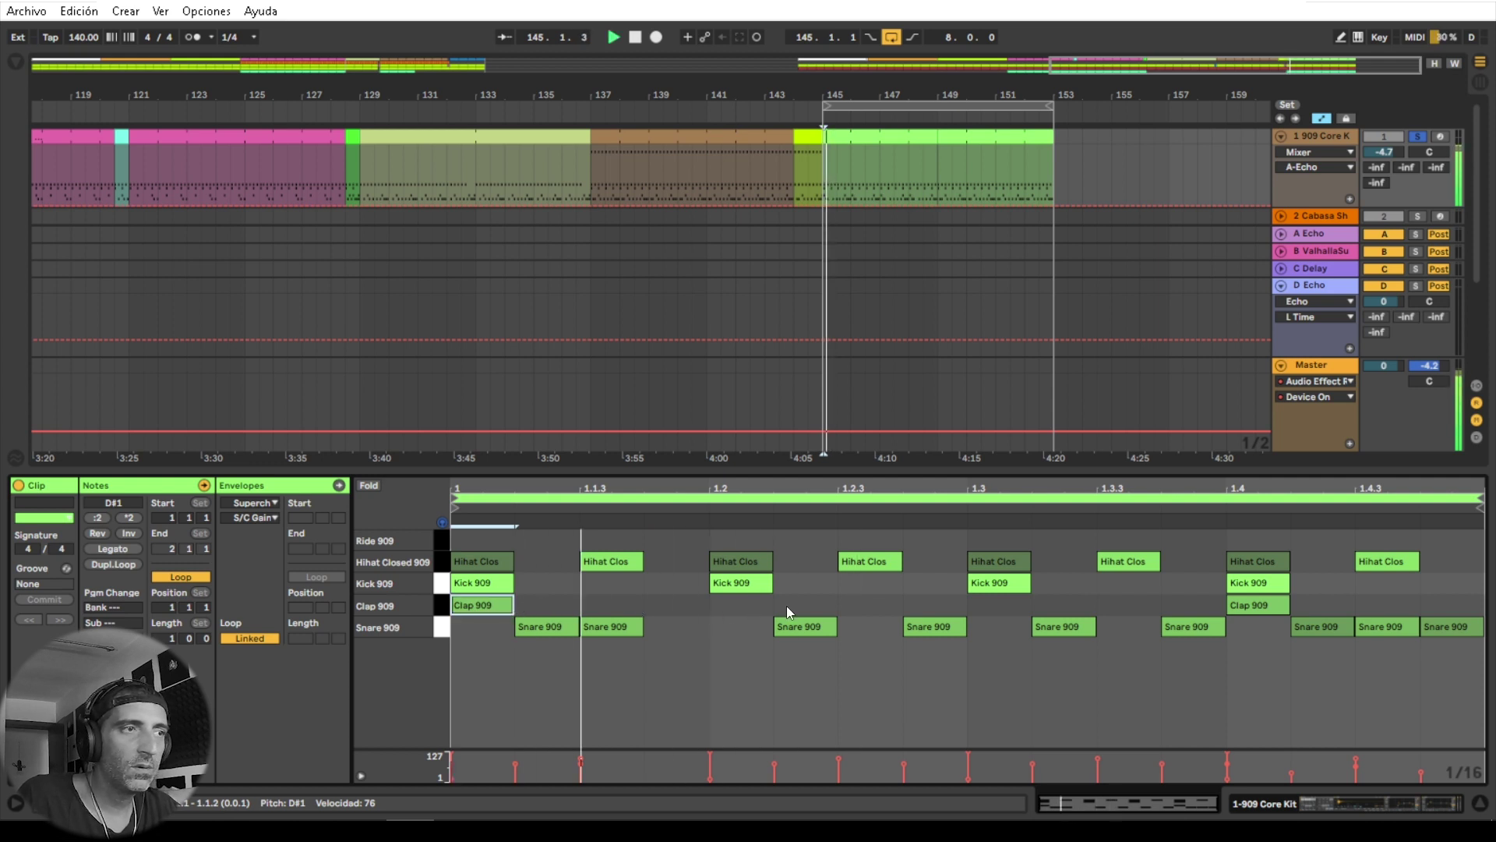
key("space")
Step: Duplicate the beat 1 Clap 909 note onto beats 2, 3 and 4
left_click_drag(710, 611, 481, 599)
key("ctrl+d")
key("ctrl+d")
key("ctrl+d")
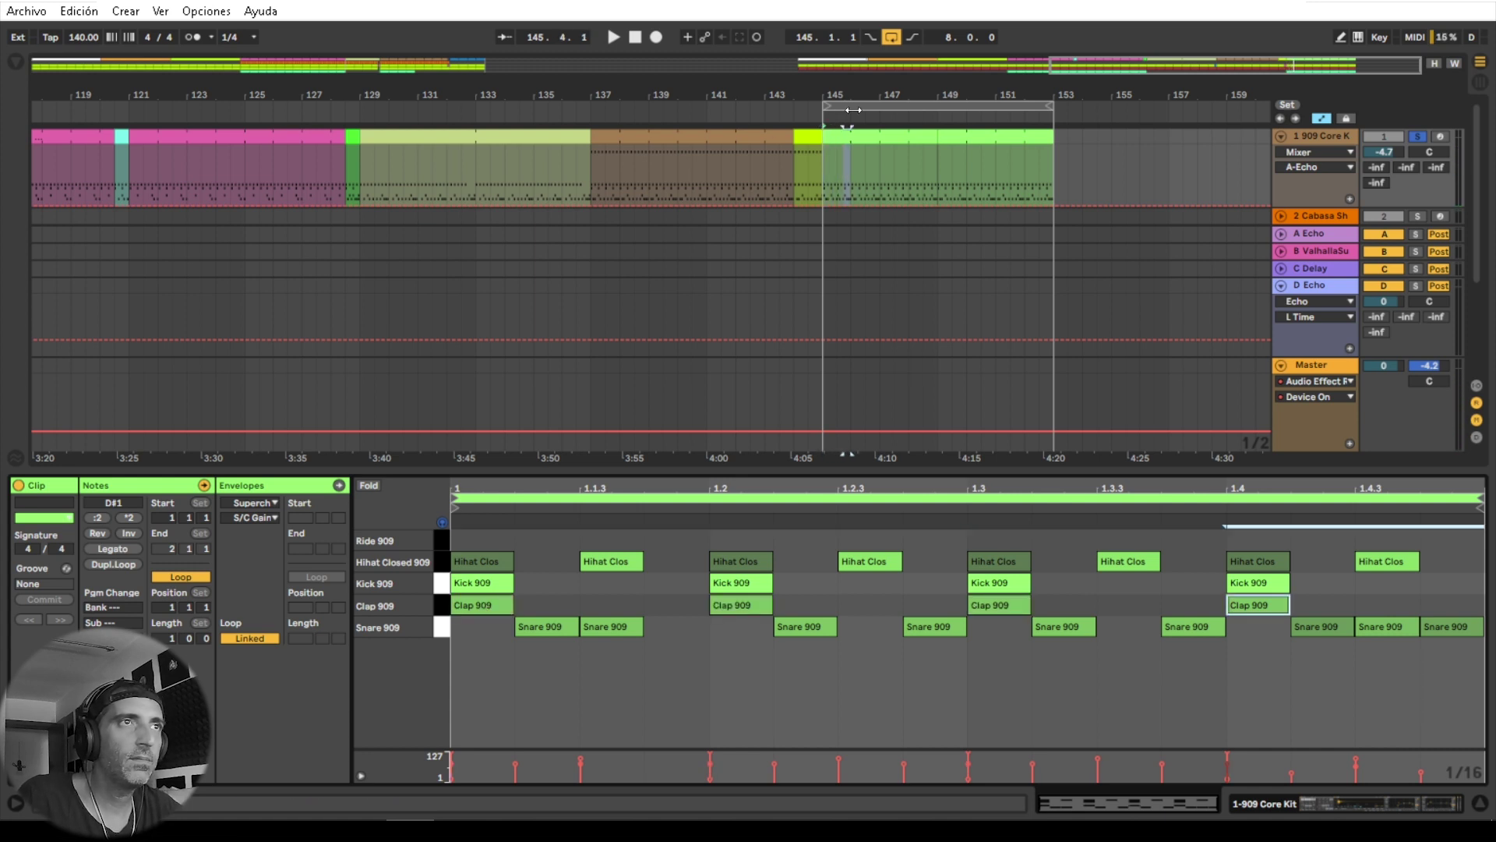
Step: Play the loop and add an extra Clap 909 note at position 1.4.3 of the light green clip
left_click(801, 112)
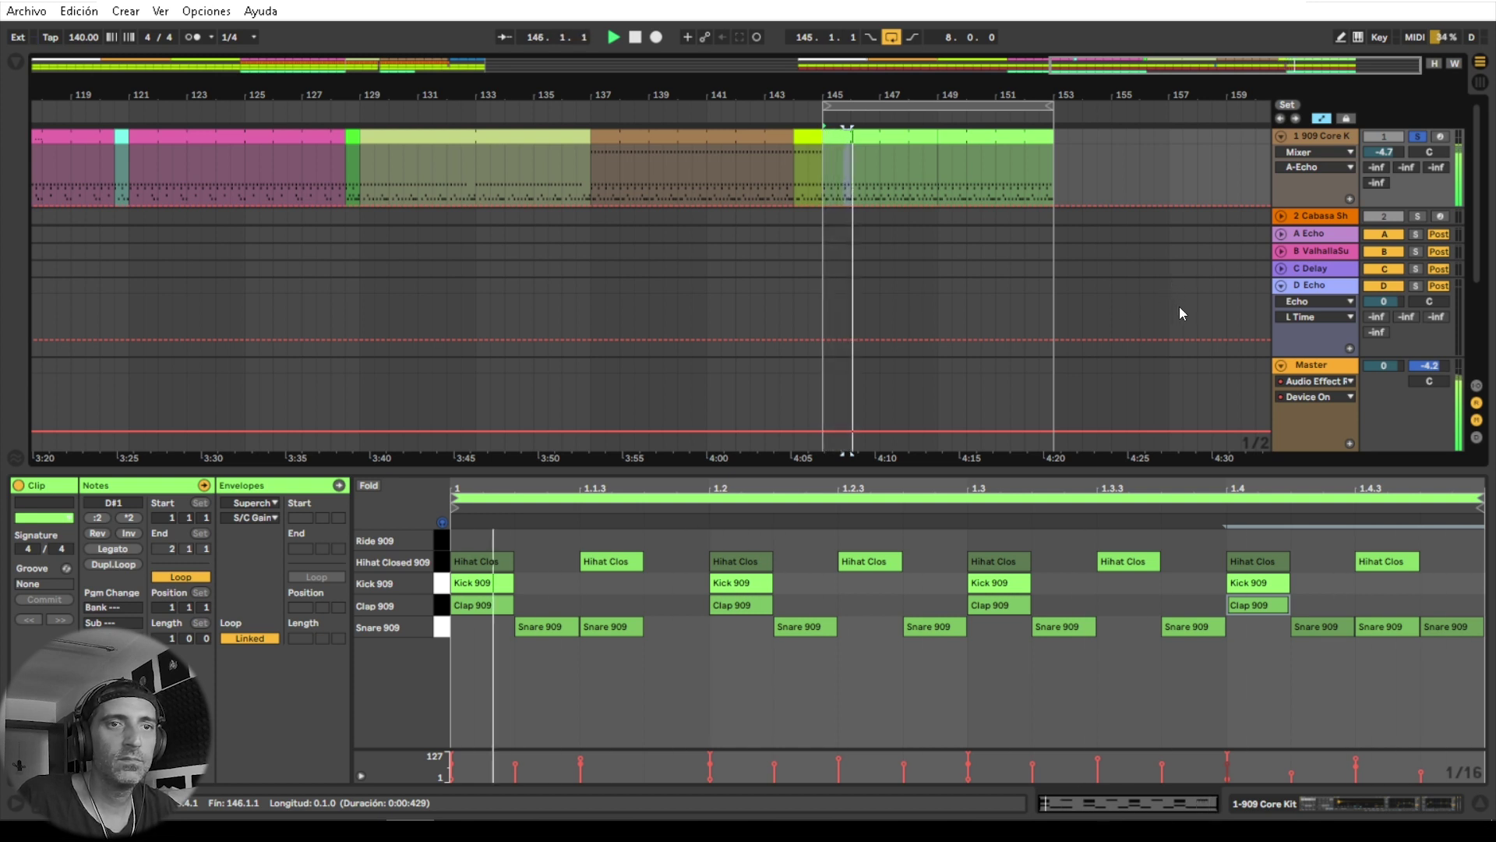
double_click(1438, 606)
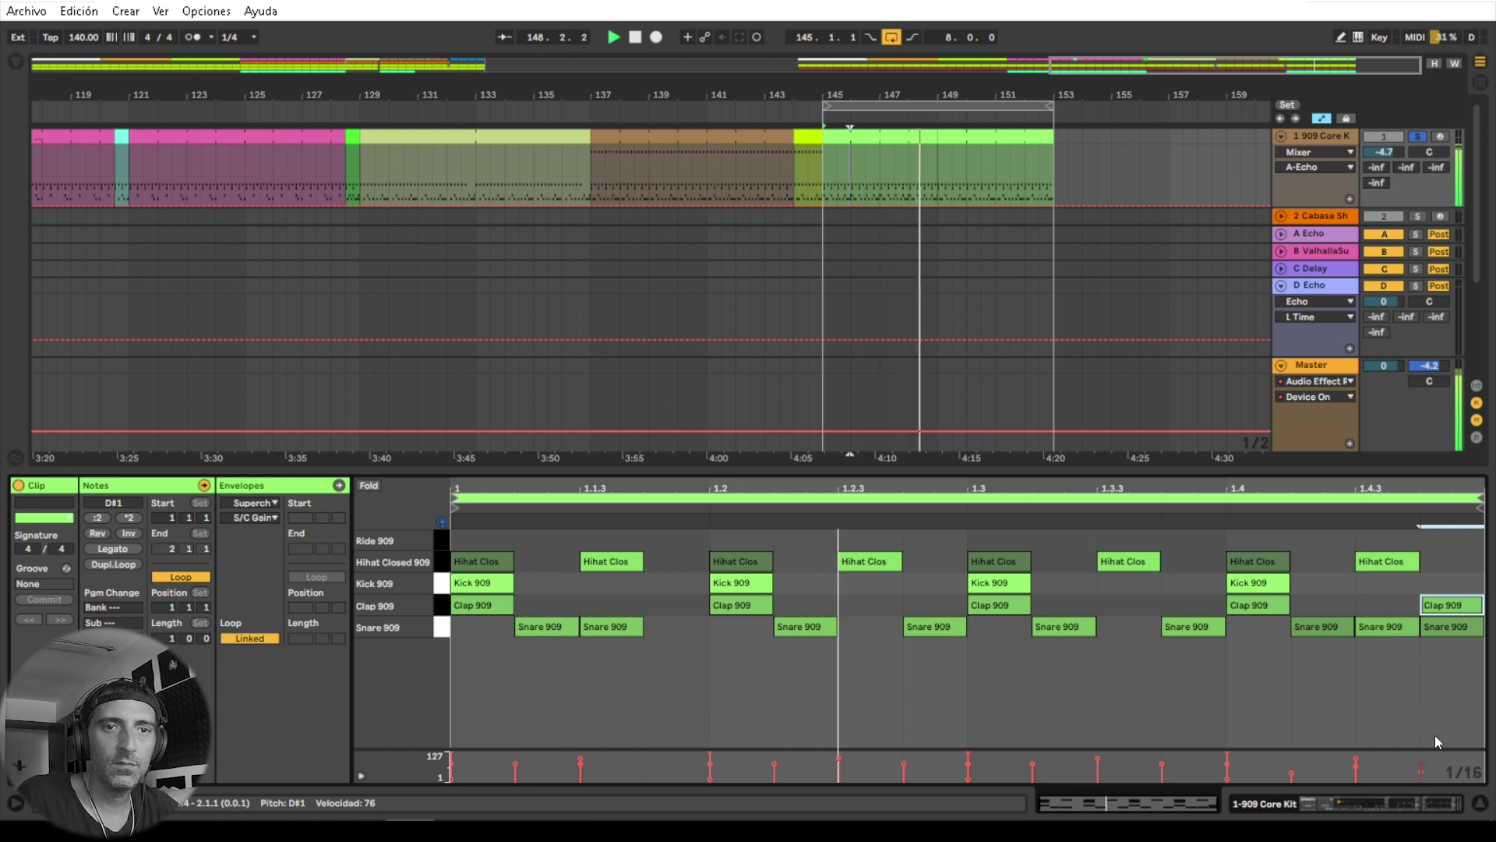
left_click_drag(1443, 608, 1386, 614)
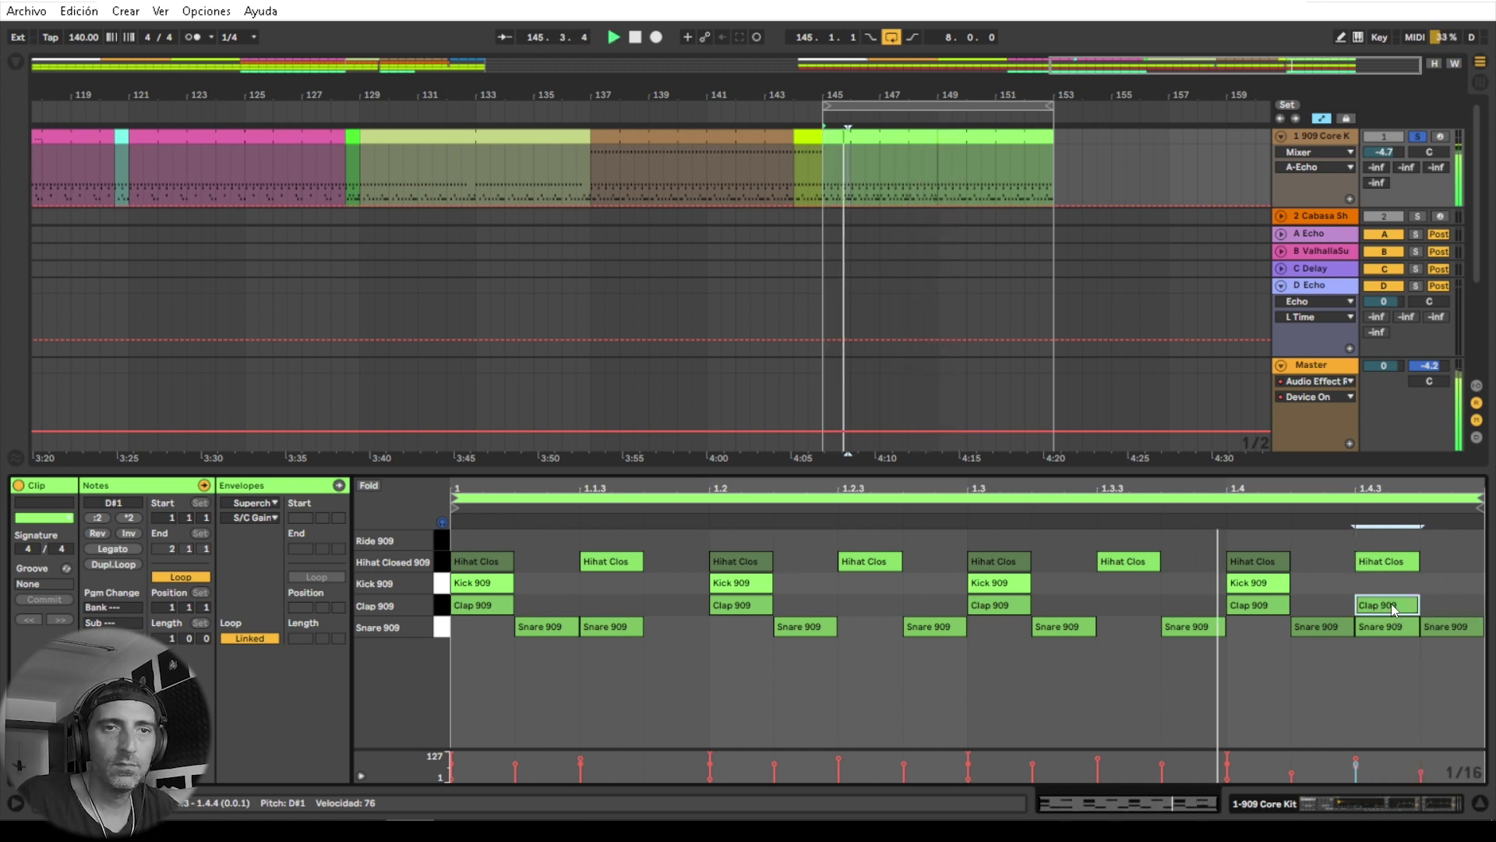
Step: Move the extra Clap 909 note in the light green clip from 1.4.3 to 1.4.4 and audition the loop
key("space")
left_click_drag(1391, 488, 1356, 538)
left_click_drag(1287, 606, 1413, 606)
key("space")
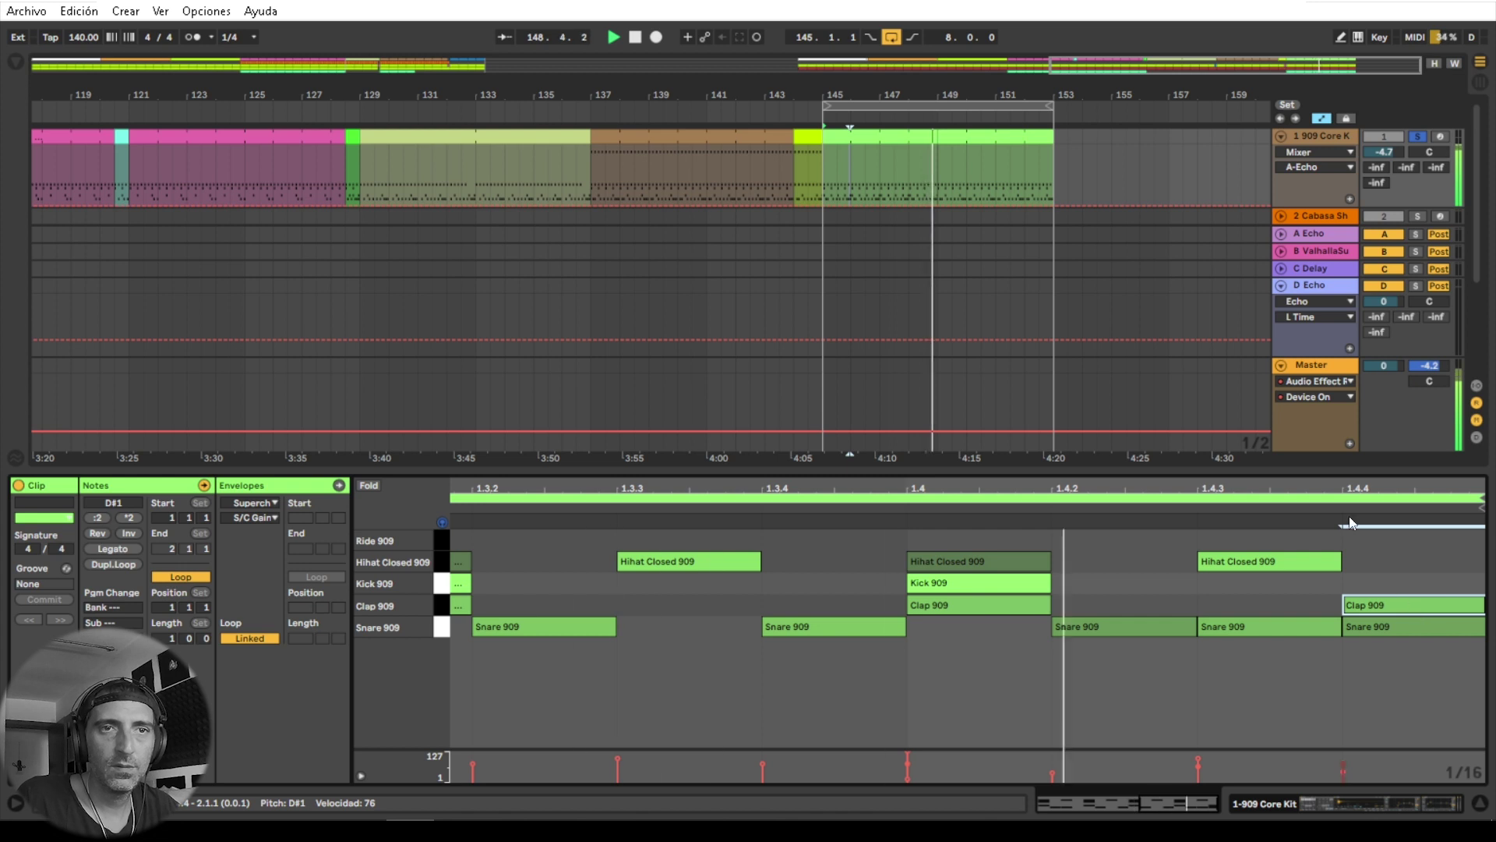
left_click_drag(1341, 487, 1341, 428)
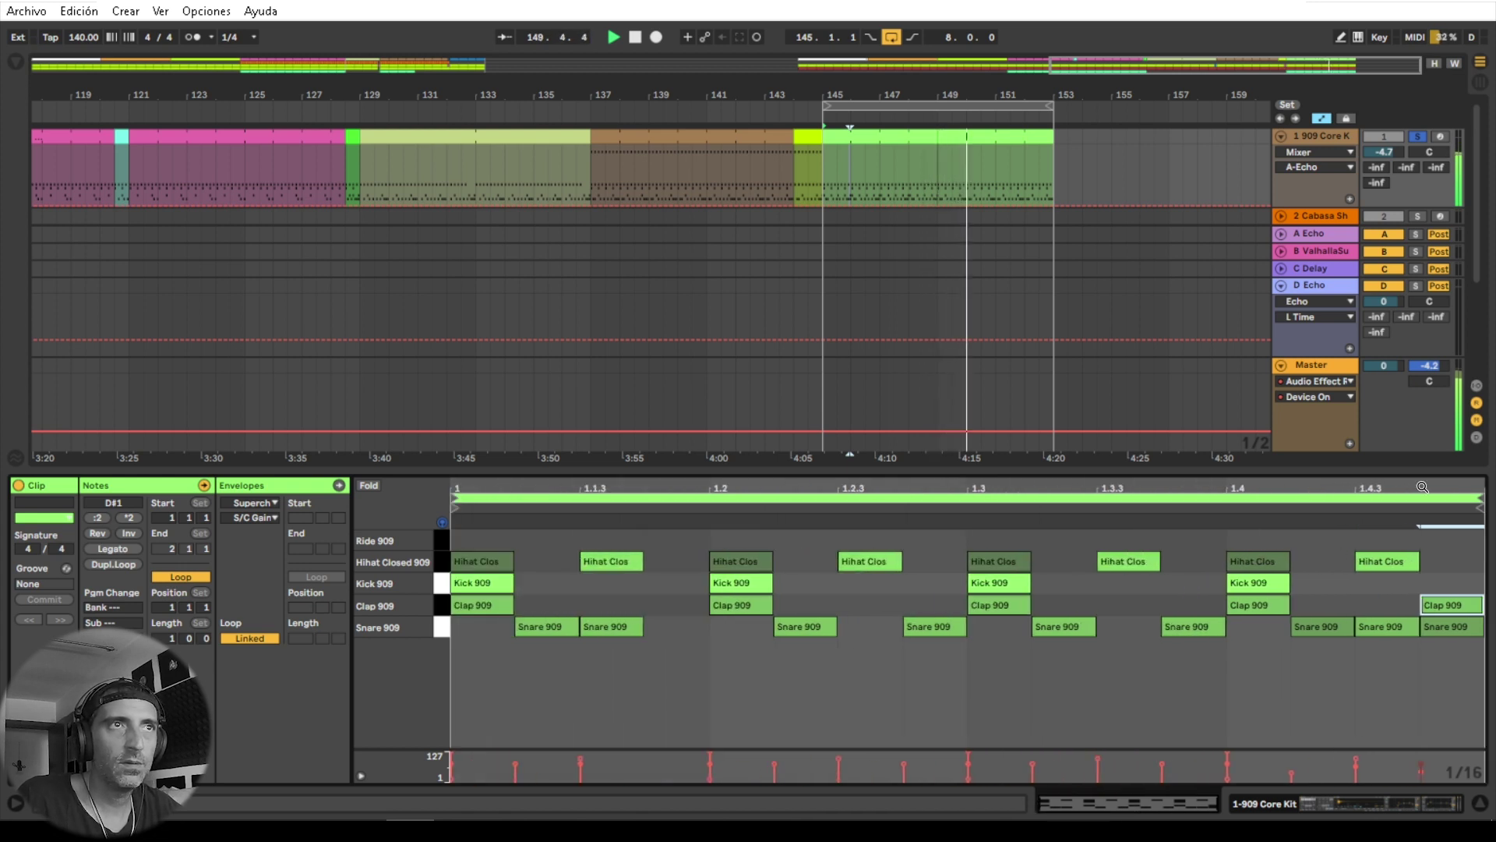
Step: Recolor the light green 909 Core Kit clip at bars 145–153 pale green and collapse the clip's note view
left_click(939, 136)
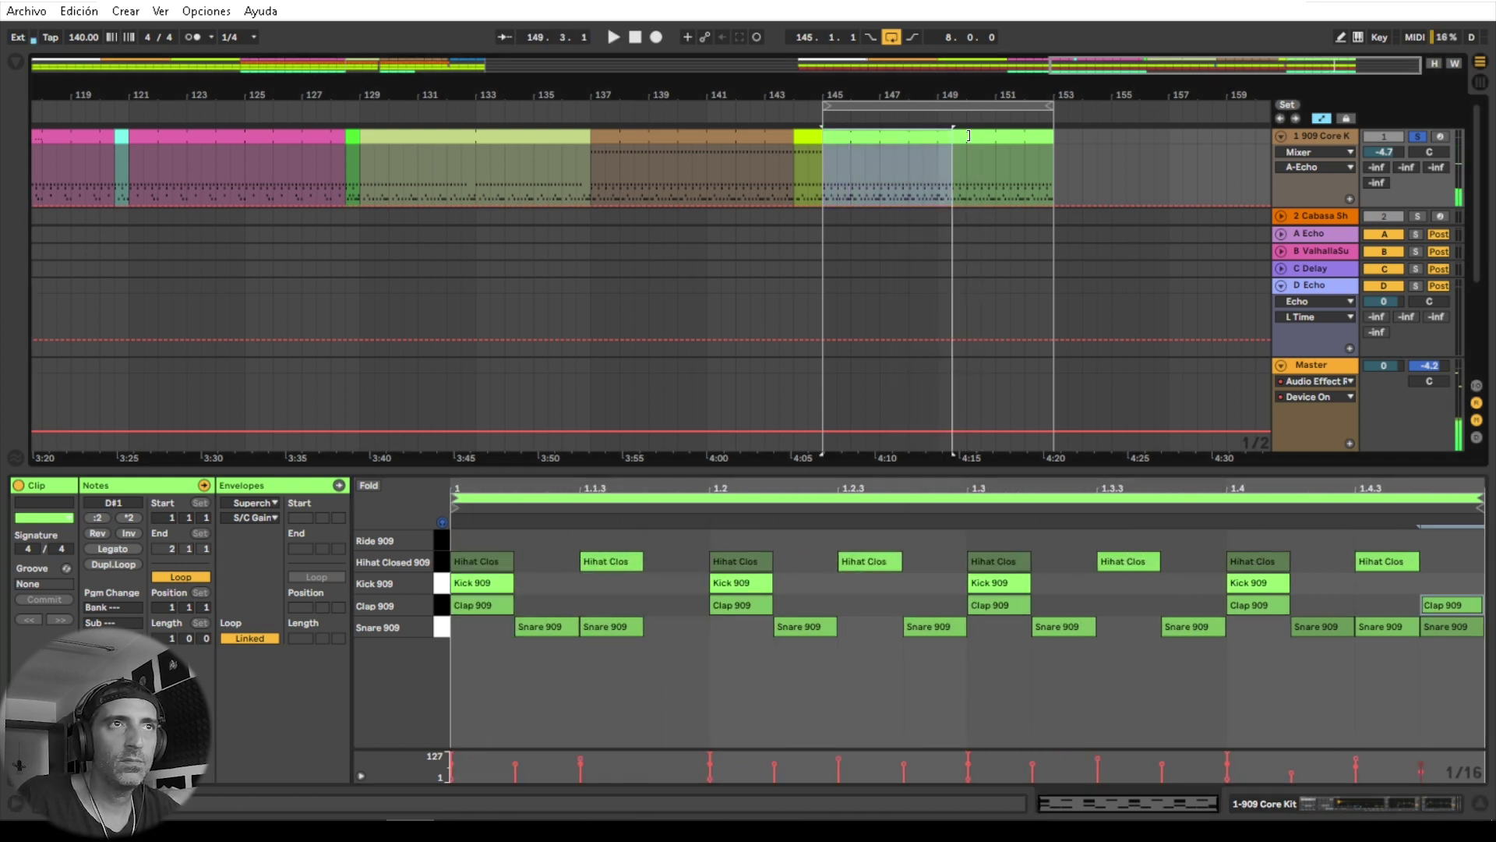
right_click(1010, 130)
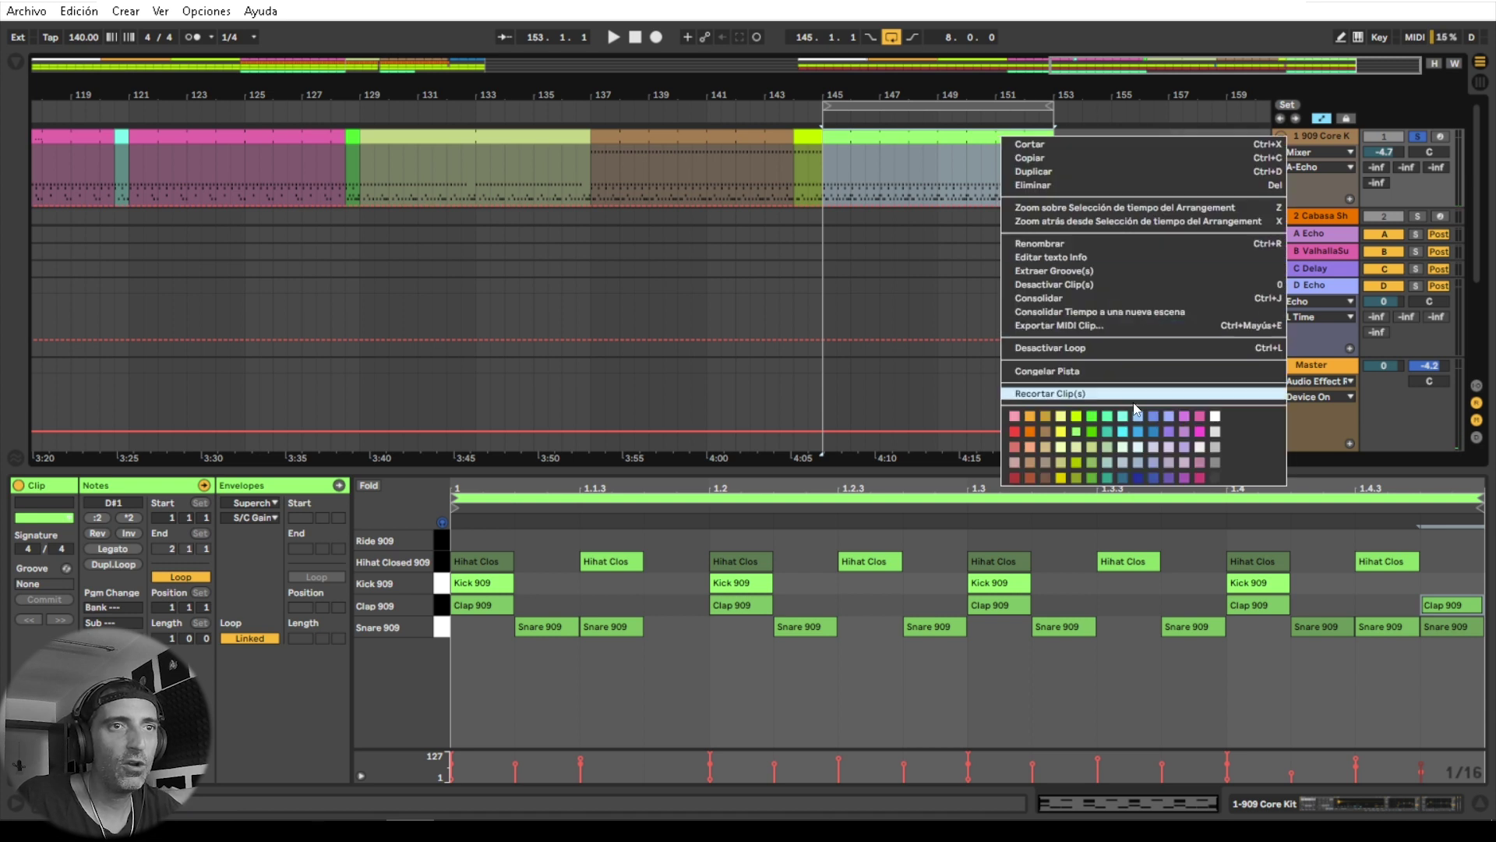
left_click(1109, 449)
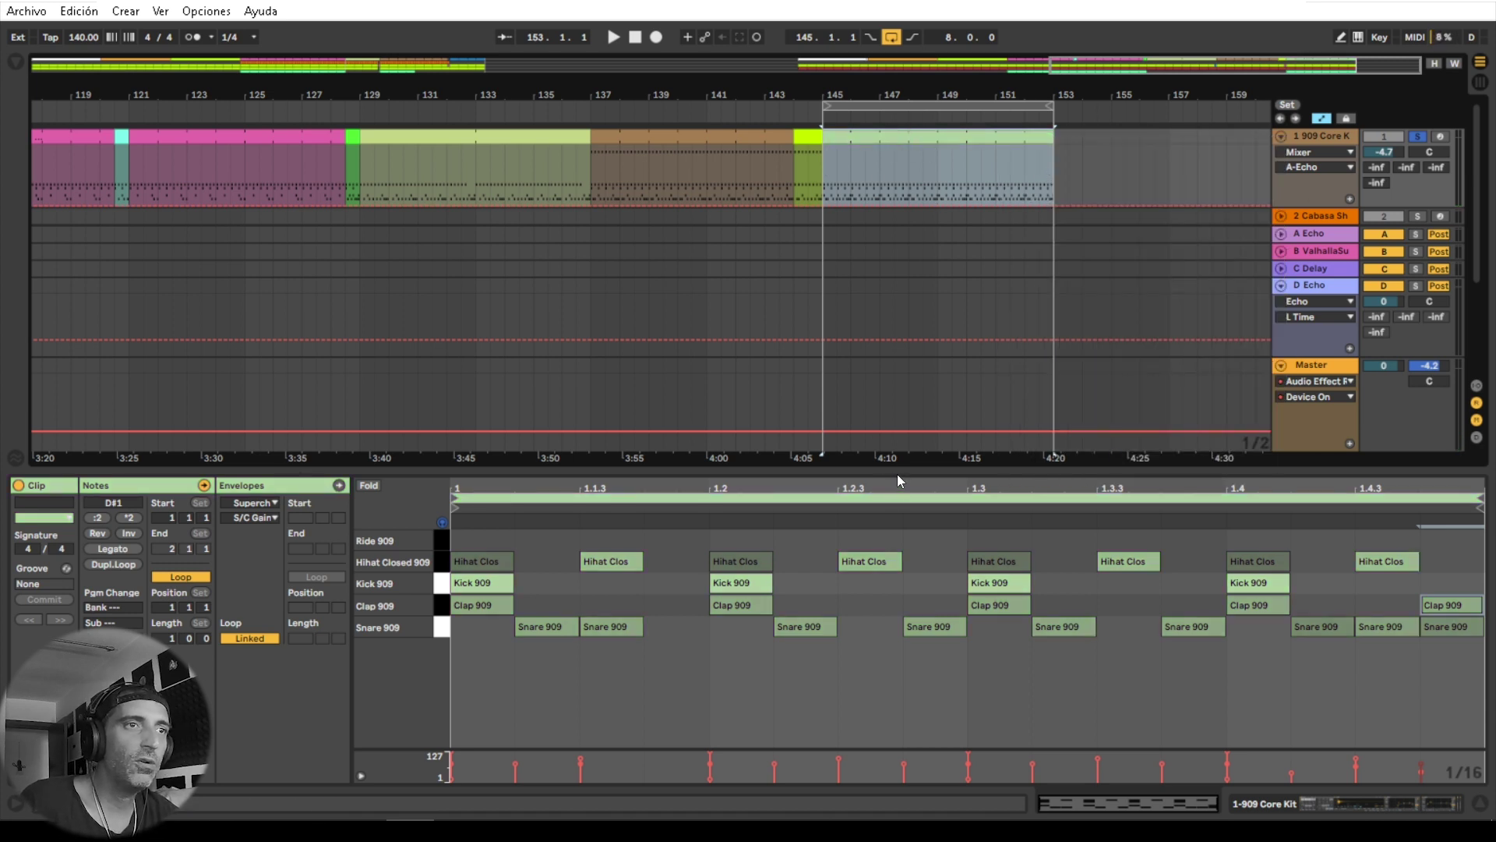
left_click_drag(896, 471, 898, 752)
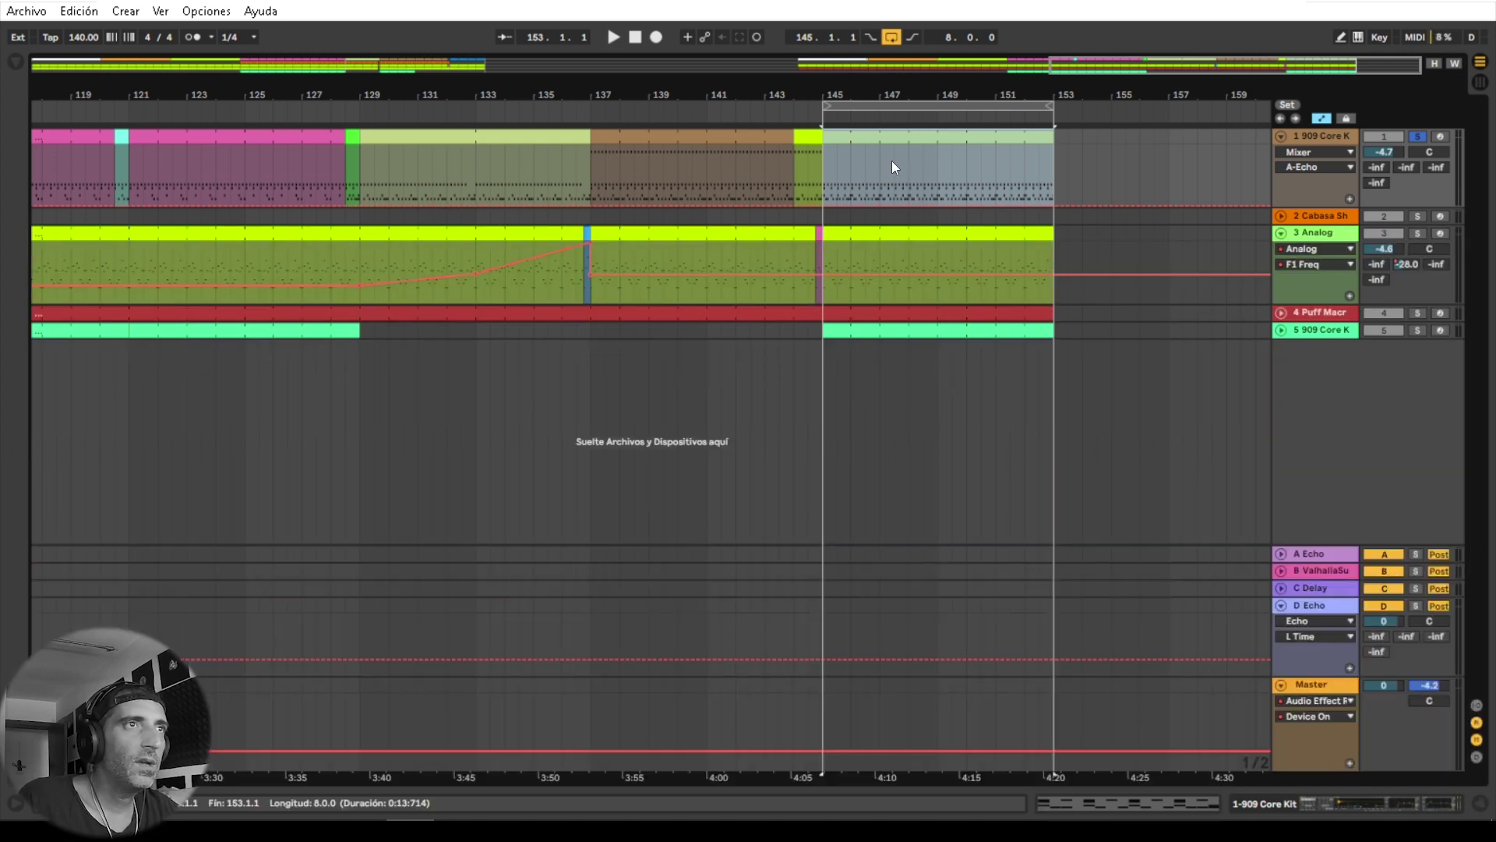
Step: Lower the Analog F1 Freq automation from bar 137 onward to about 422 while auditioning the section
left_click_drag(876, 96, 877, 51)
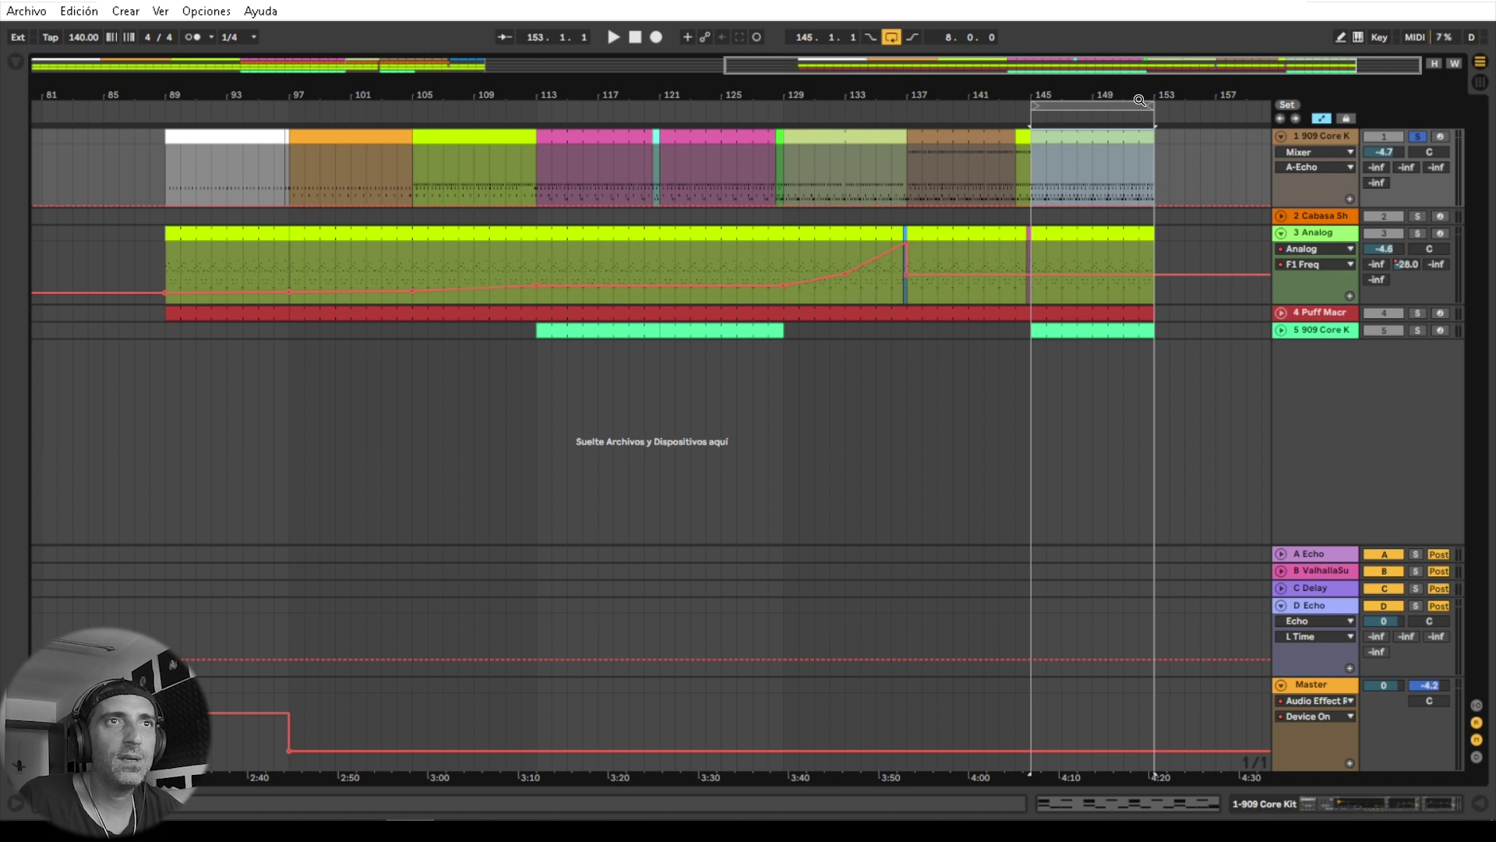
left_click_drag(1141, 95, 1055, 126)
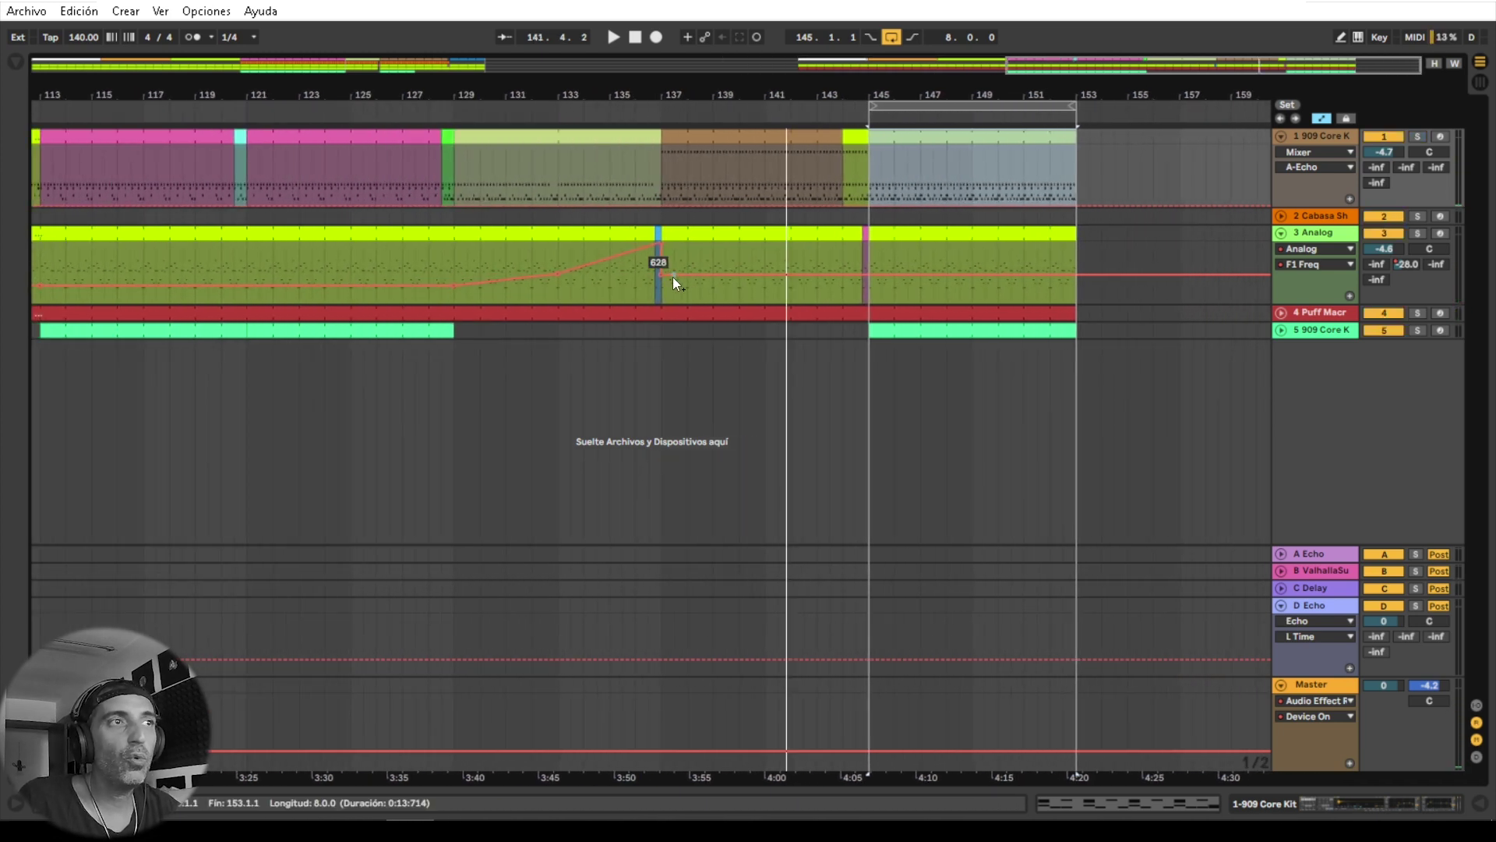
left_click_drag(672, 278, 712, 292)
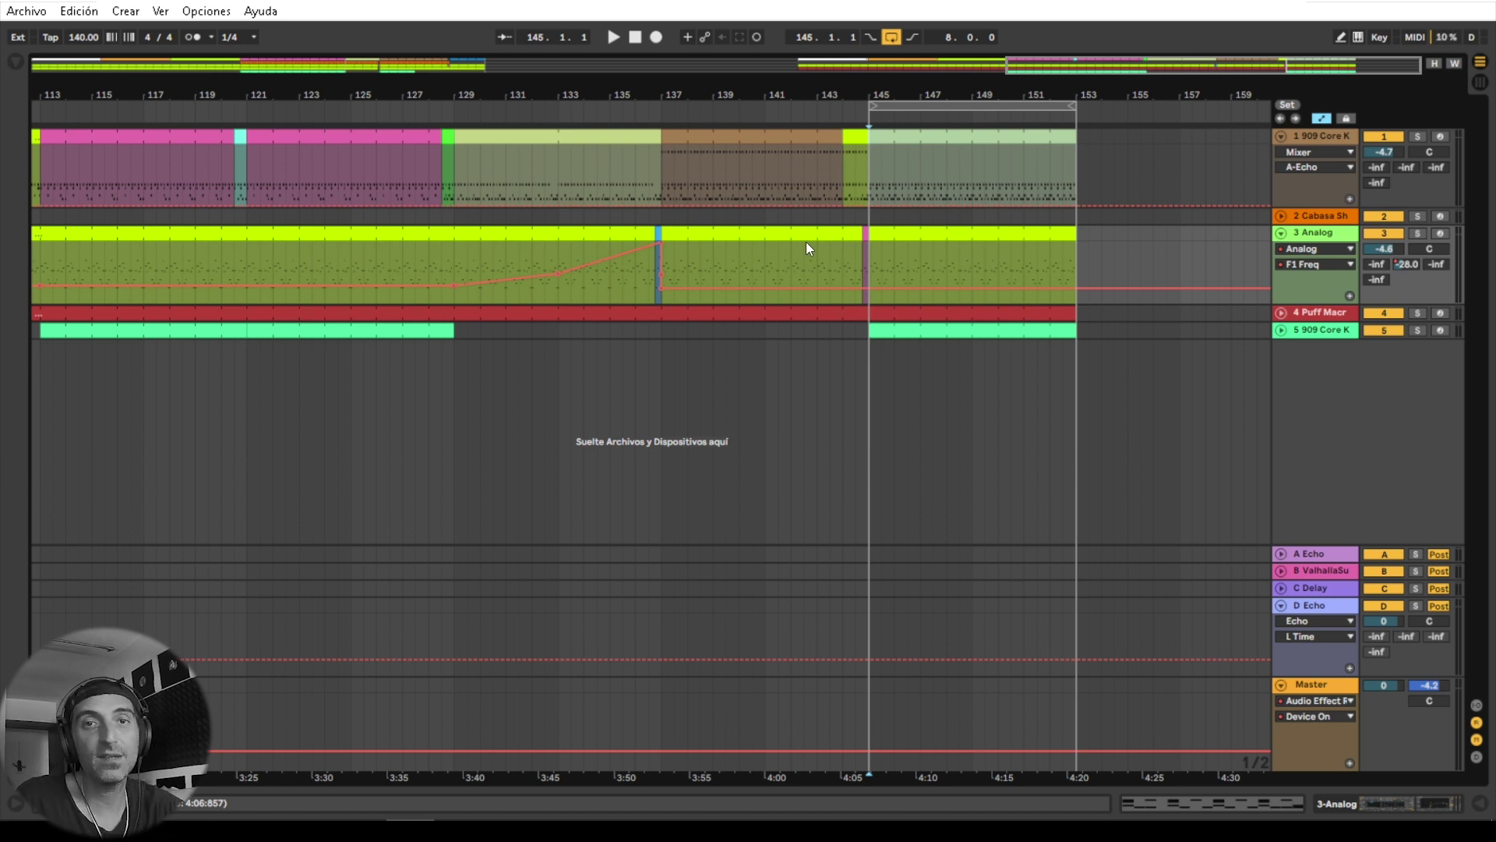
left_click(644, 103)
left_click_drag(668, 90, 633, 278)
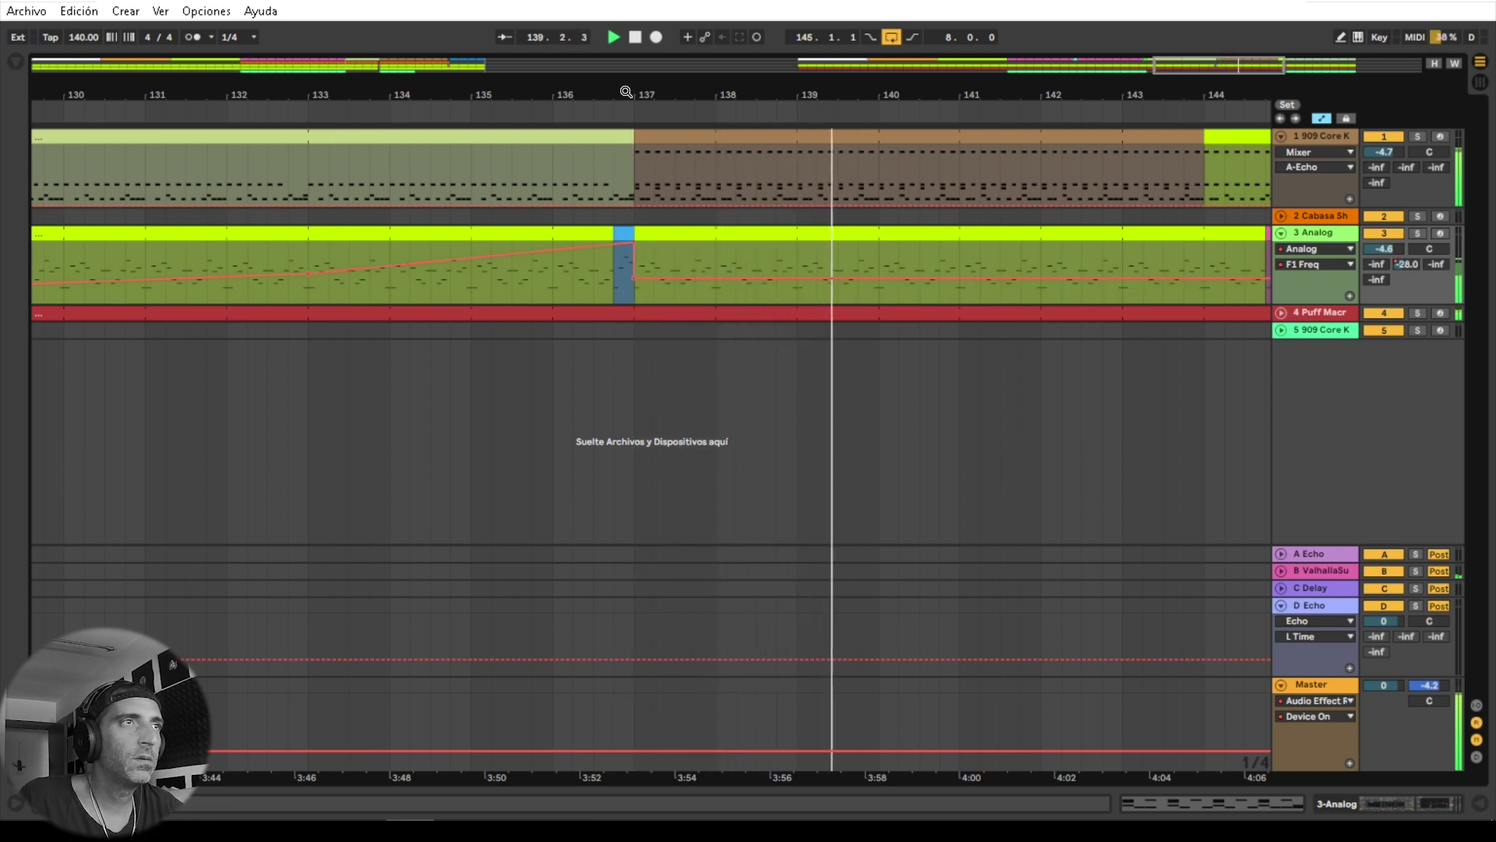
left_click_drag(625, 91, 523, 66)
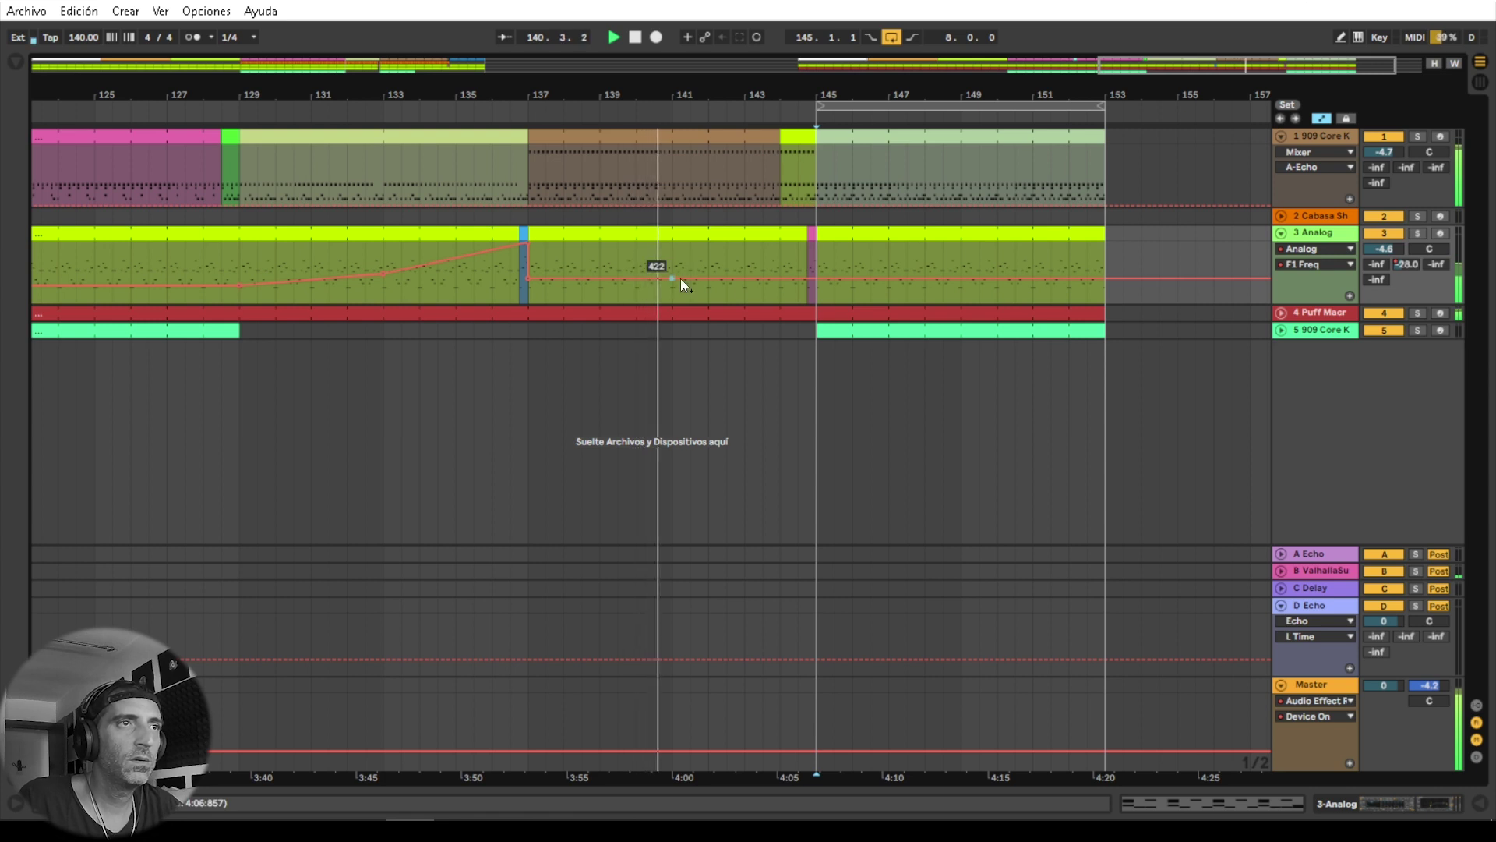
Step: Shape a rising Analog F1 Freq automation ramp from about bar 141 up to about 8.0k at bar 145
left_click_drag(812, 279, 814, 257)
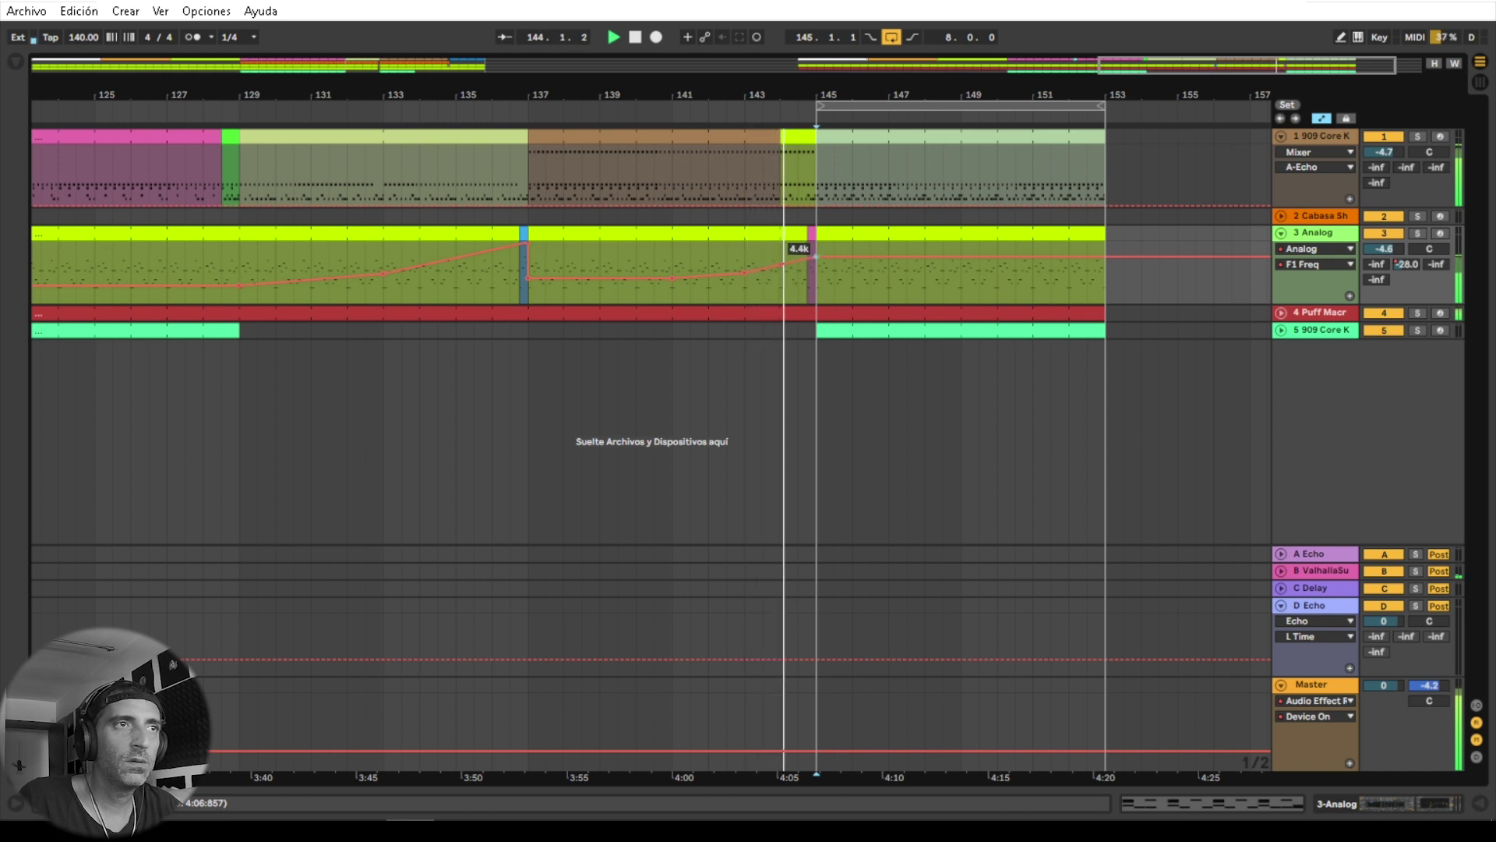
left_click(834, 255)
left_click_drag(834, 255, 817, 268)
key("ctrl+z")
Step: Open the Analog clip at bar 145 and examine its notes in the enlarged note editor
double_click(837, 233)
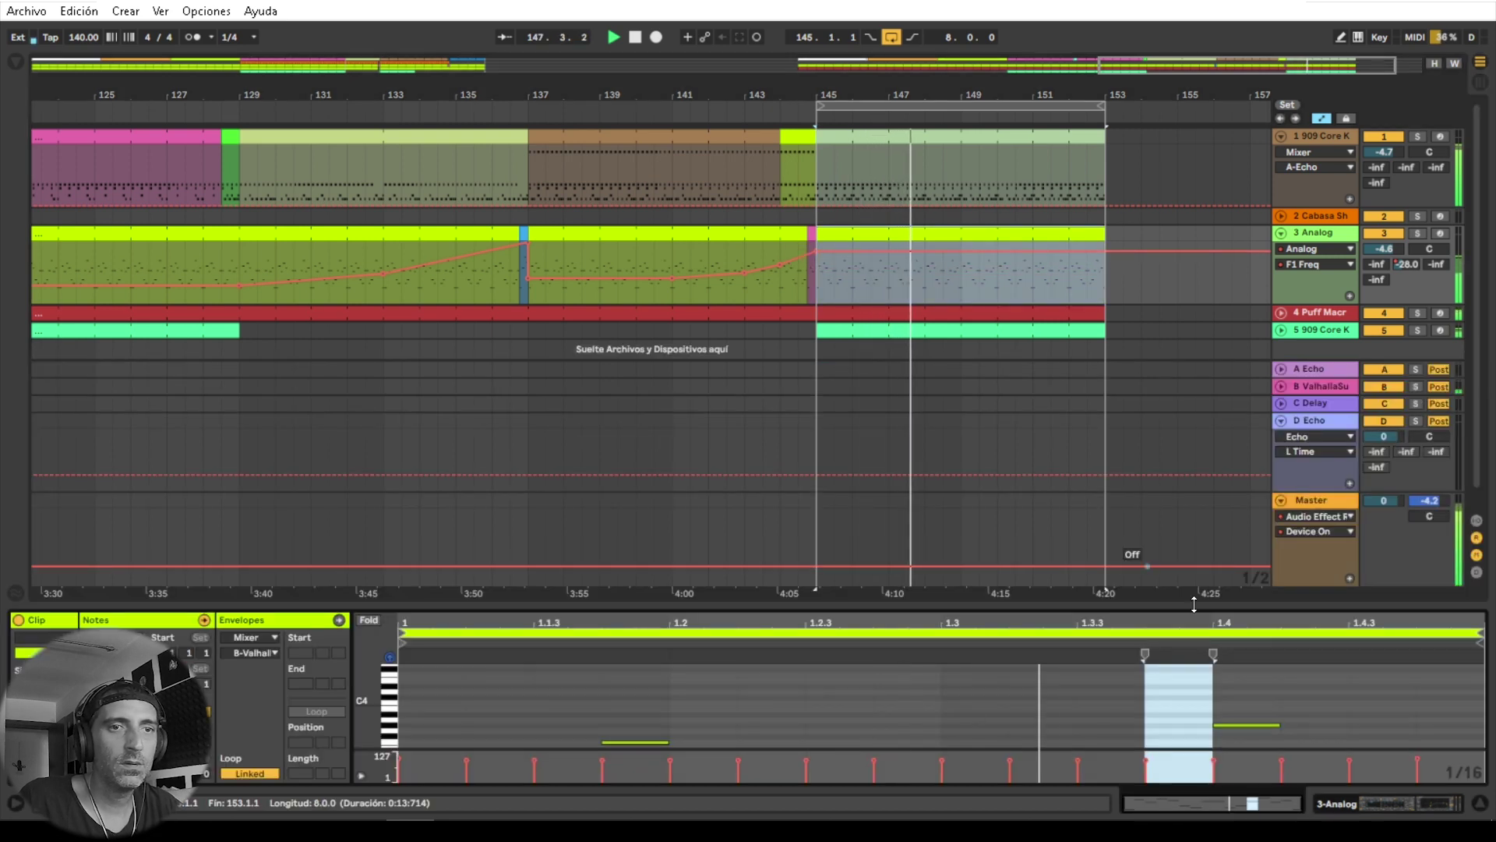
left_click_drag(1177, 601, 1256, 399)
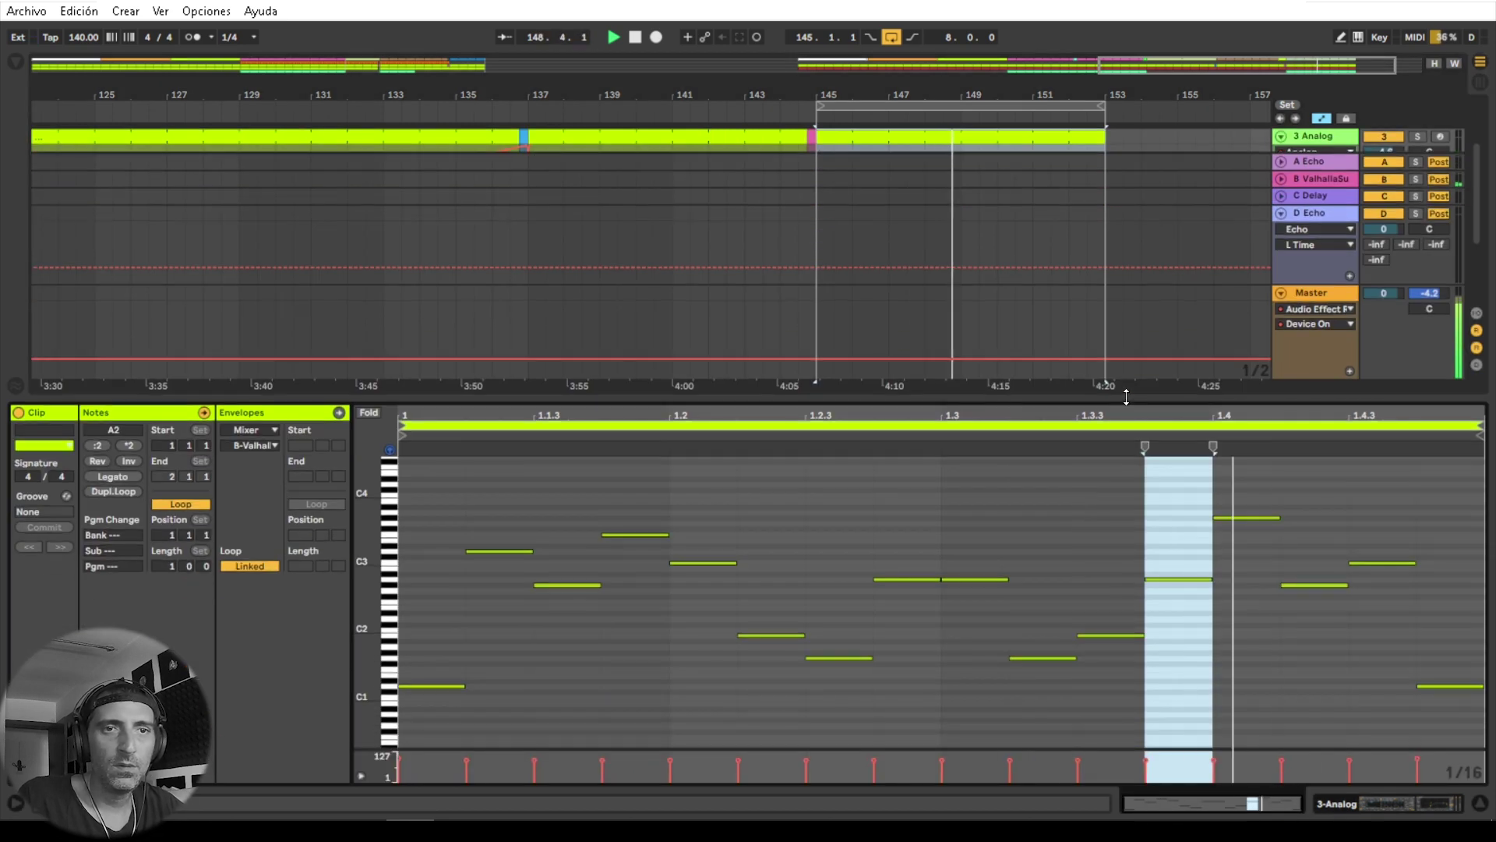
left_click_drag(978, 425, 979, 633)
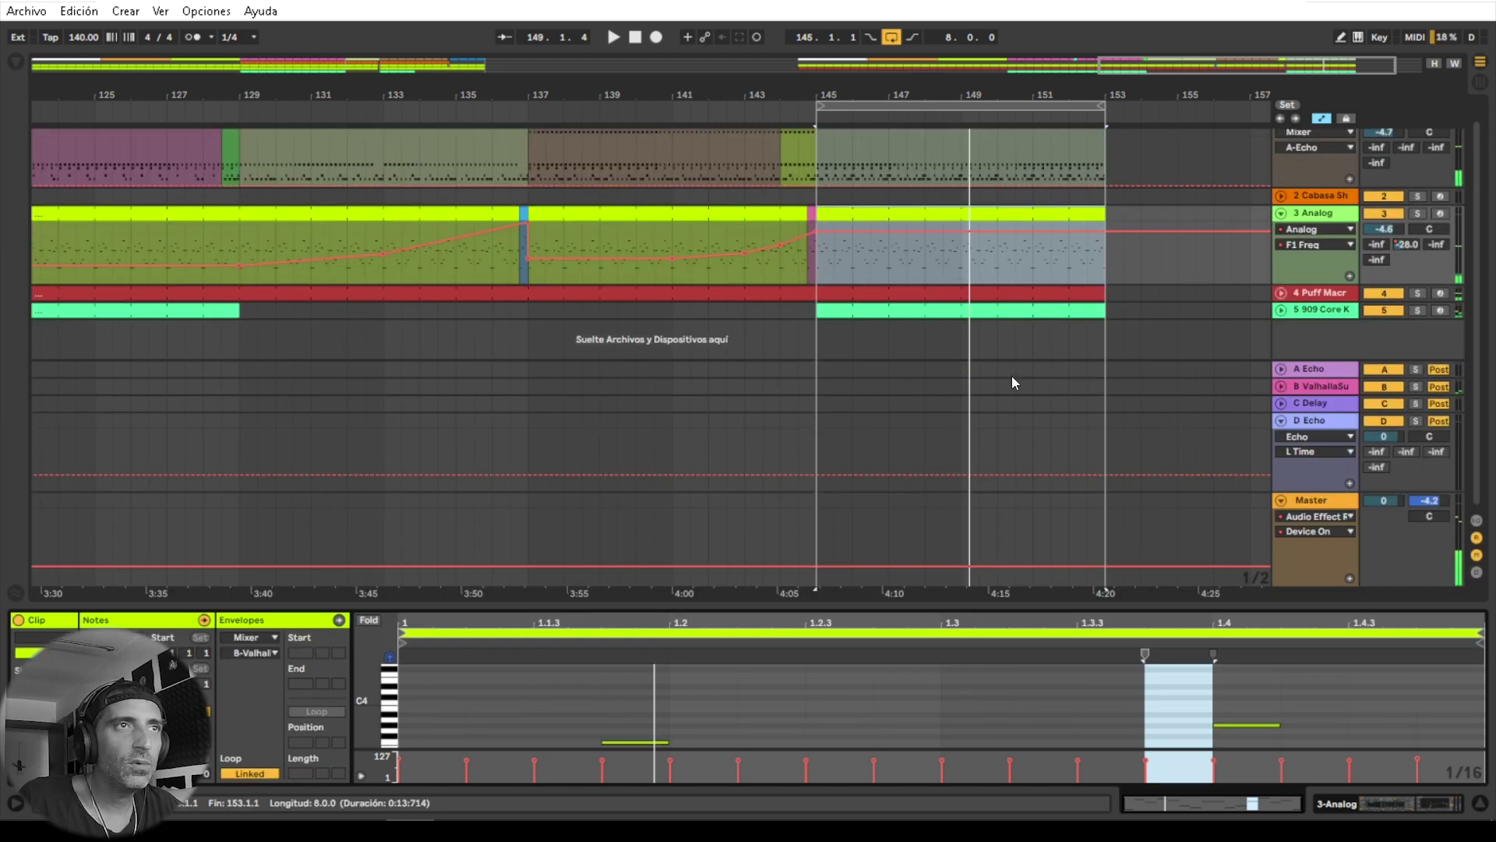
Step: Delete the Clap 909 note at 1.4.4 in the pale green clip at bar 145 and audition the transition
left_click(944, 131)
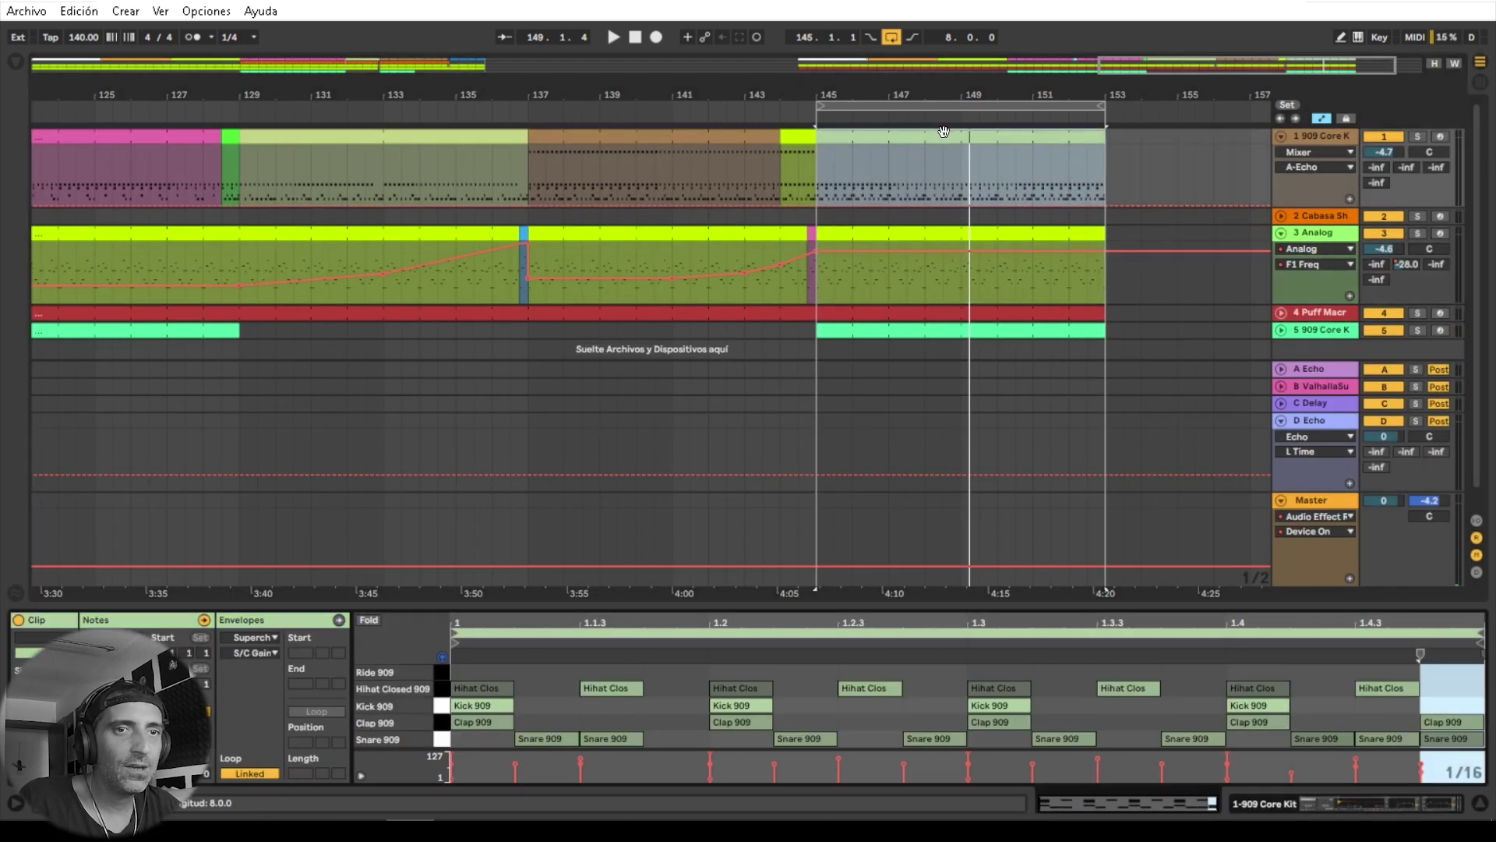
double_click(1447, 718)
left_click(864, 147)
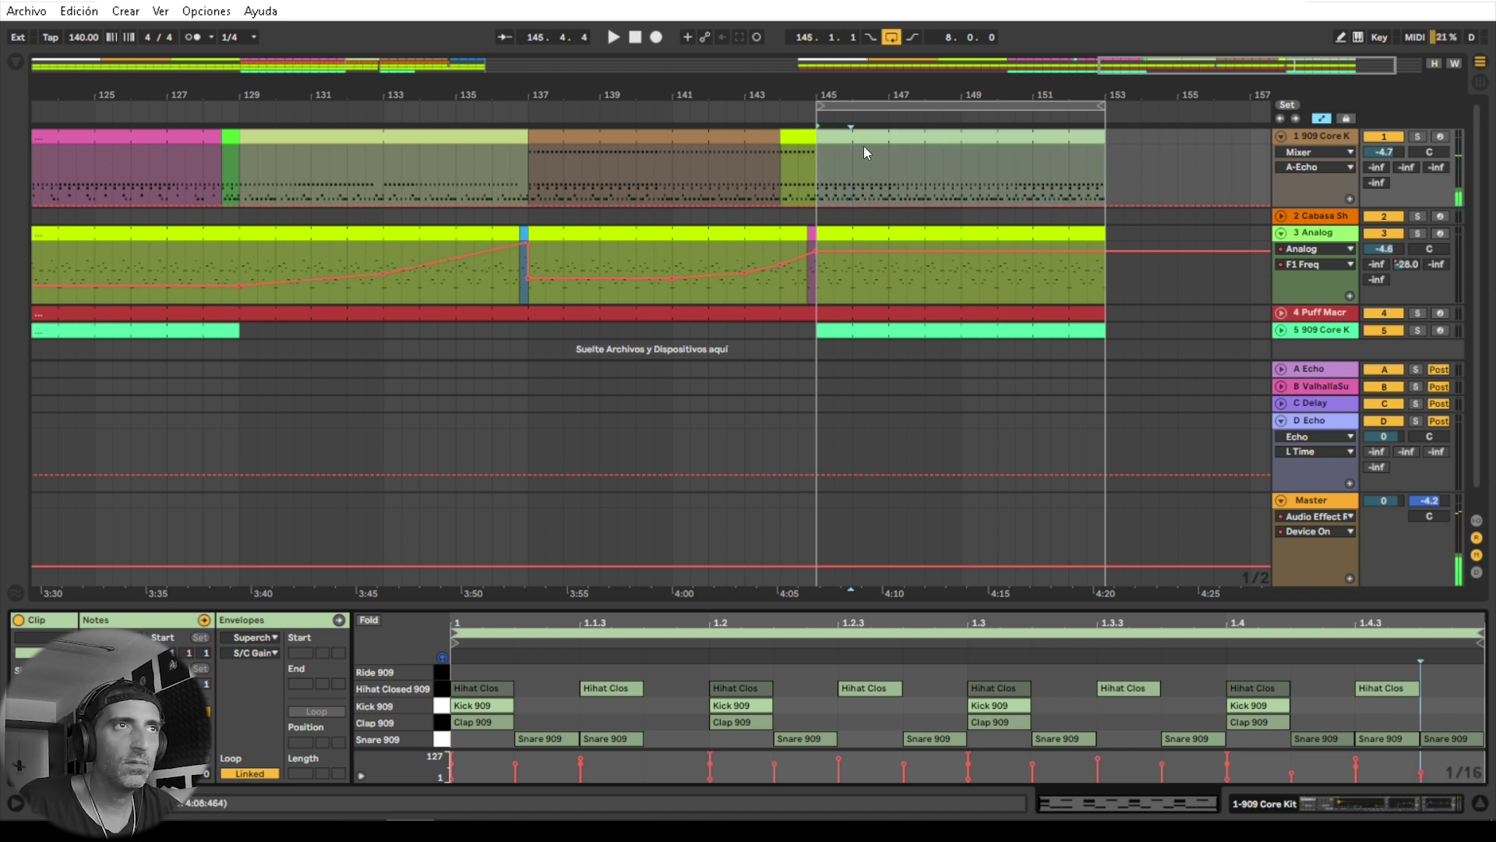
left_click(790, 110)
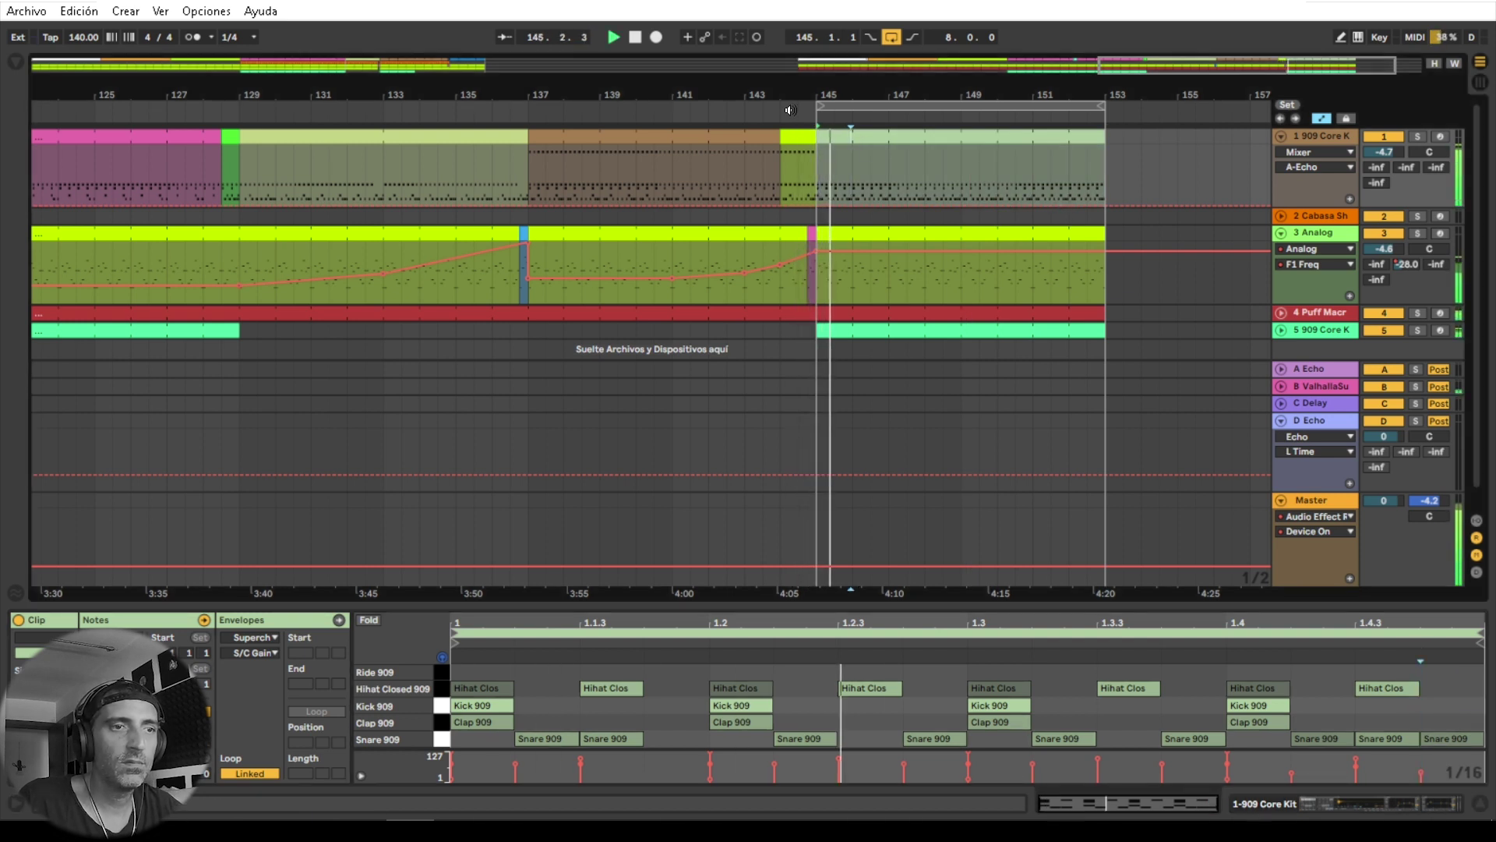
left_click(798, 110)
Step: Split the last sixteenth before bar 145 off the yellow-green 909 Core Kit clip at bar 144
left_click_drag(818, 95, 821, 104)
key("space")
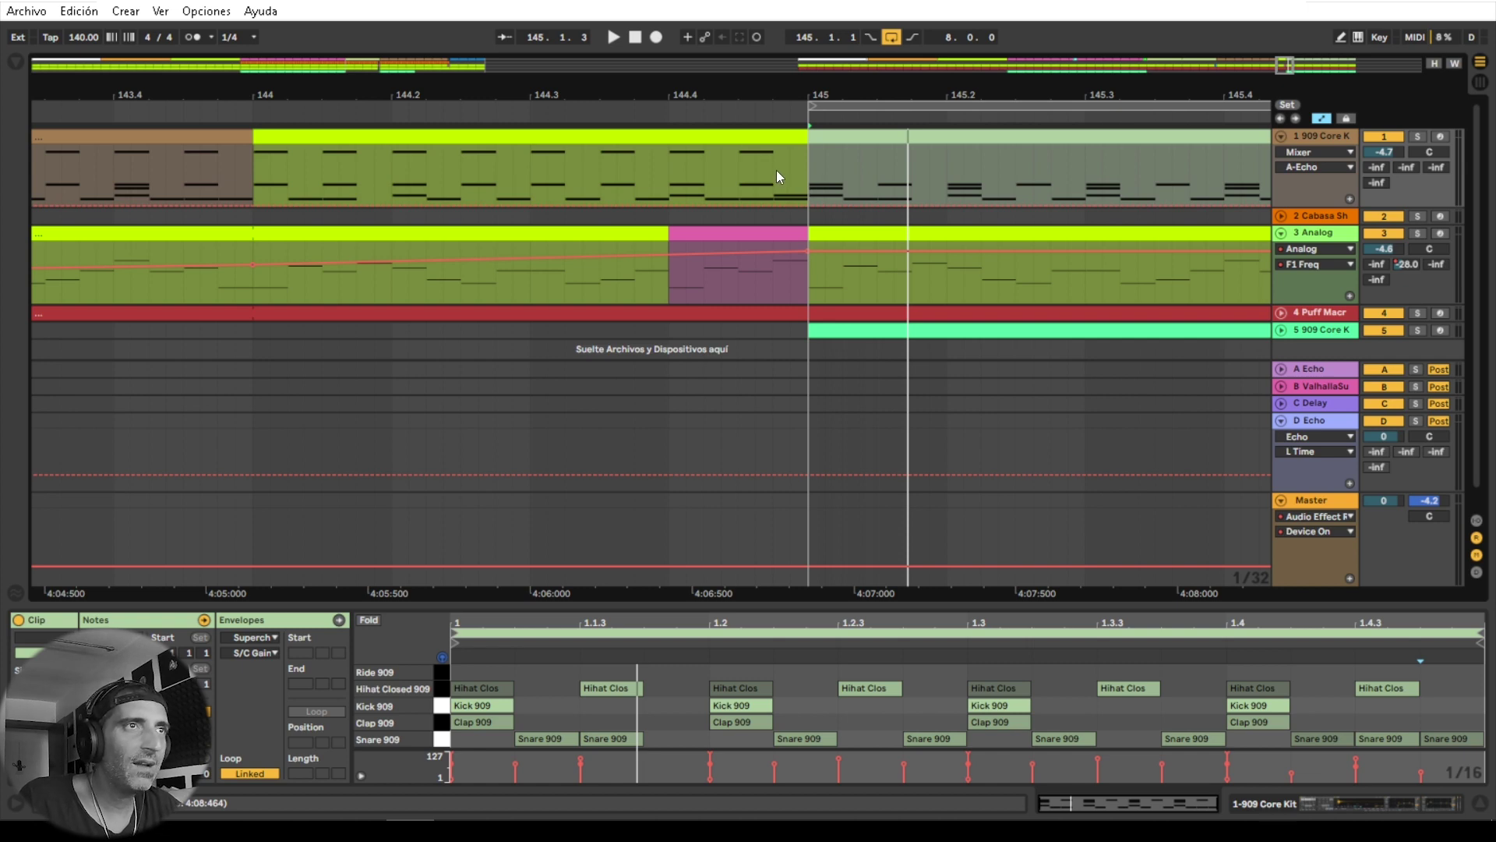
left_click_drag(777, 170, 803, 133)
key("ctrl+e")
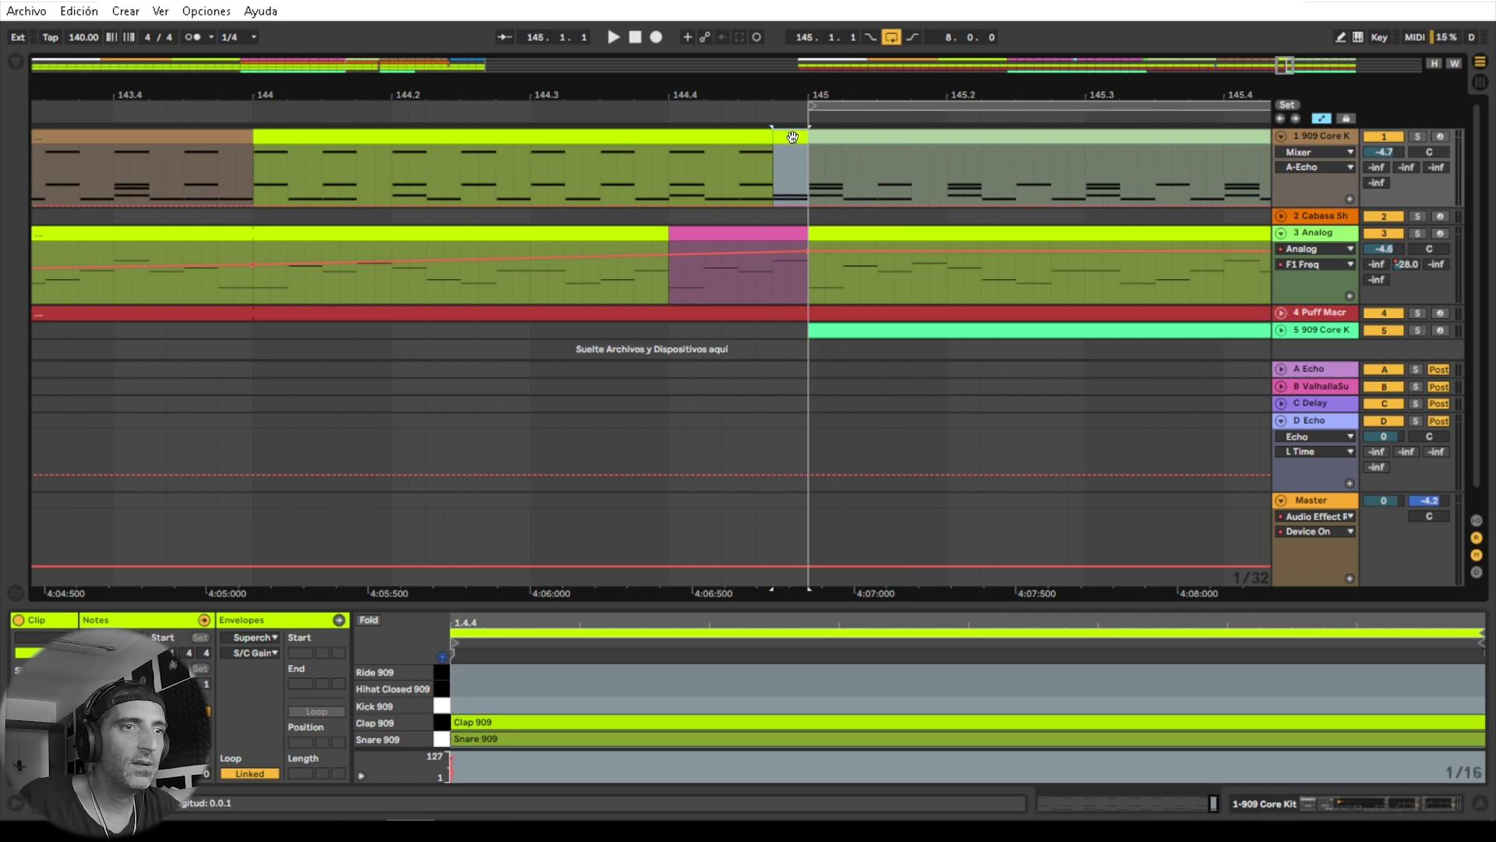
Step: In the split-off yellow-green clip, move the Clap 909 note from 1.4.4 to 1.4.2 and play the result
left_click_drag(1040, 606, 982, 419)
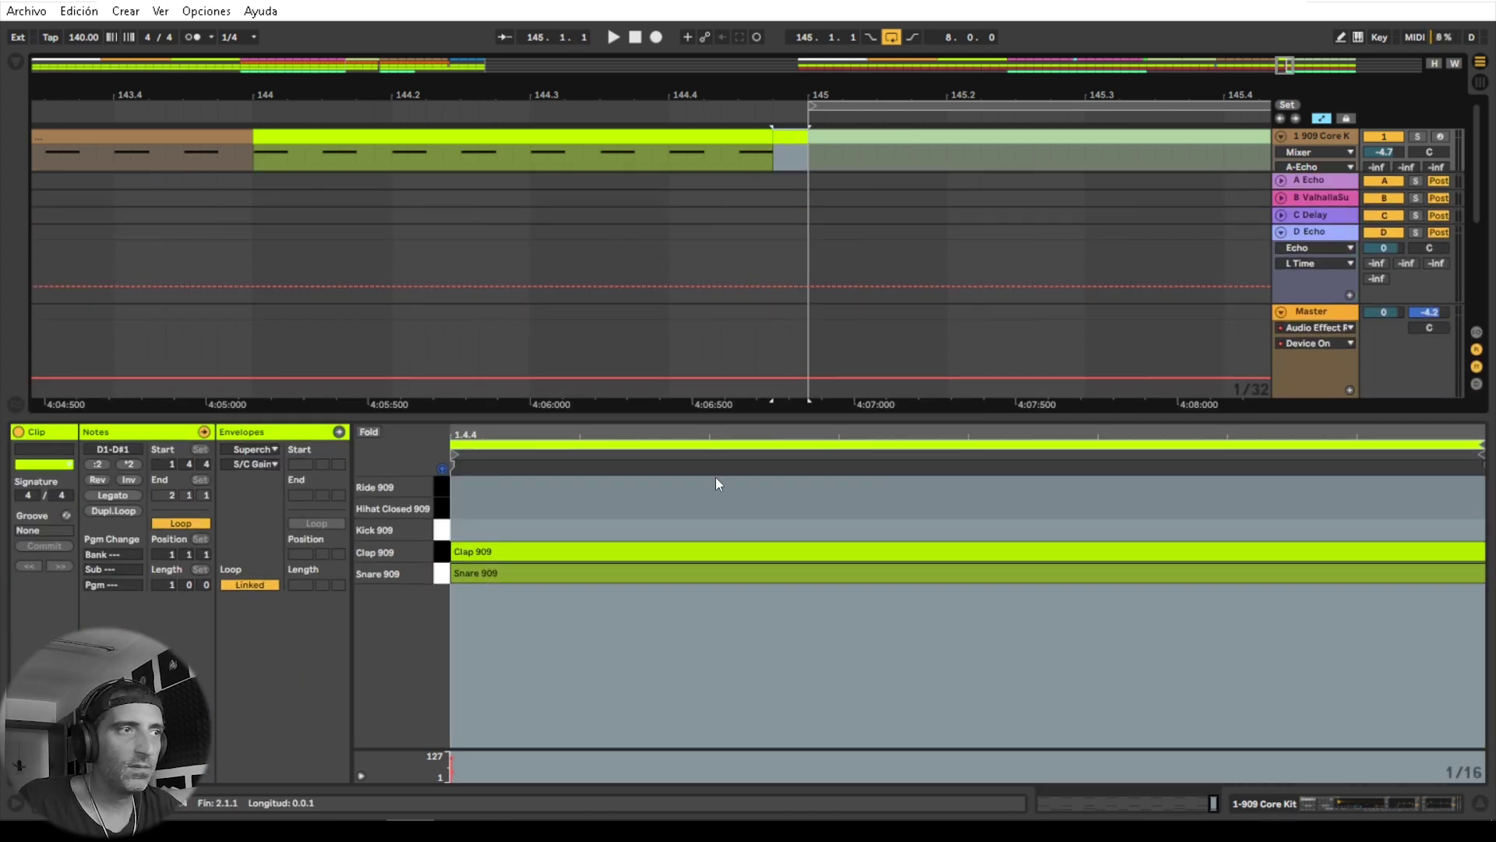
left_click_drag(703, 431, 703, 382)
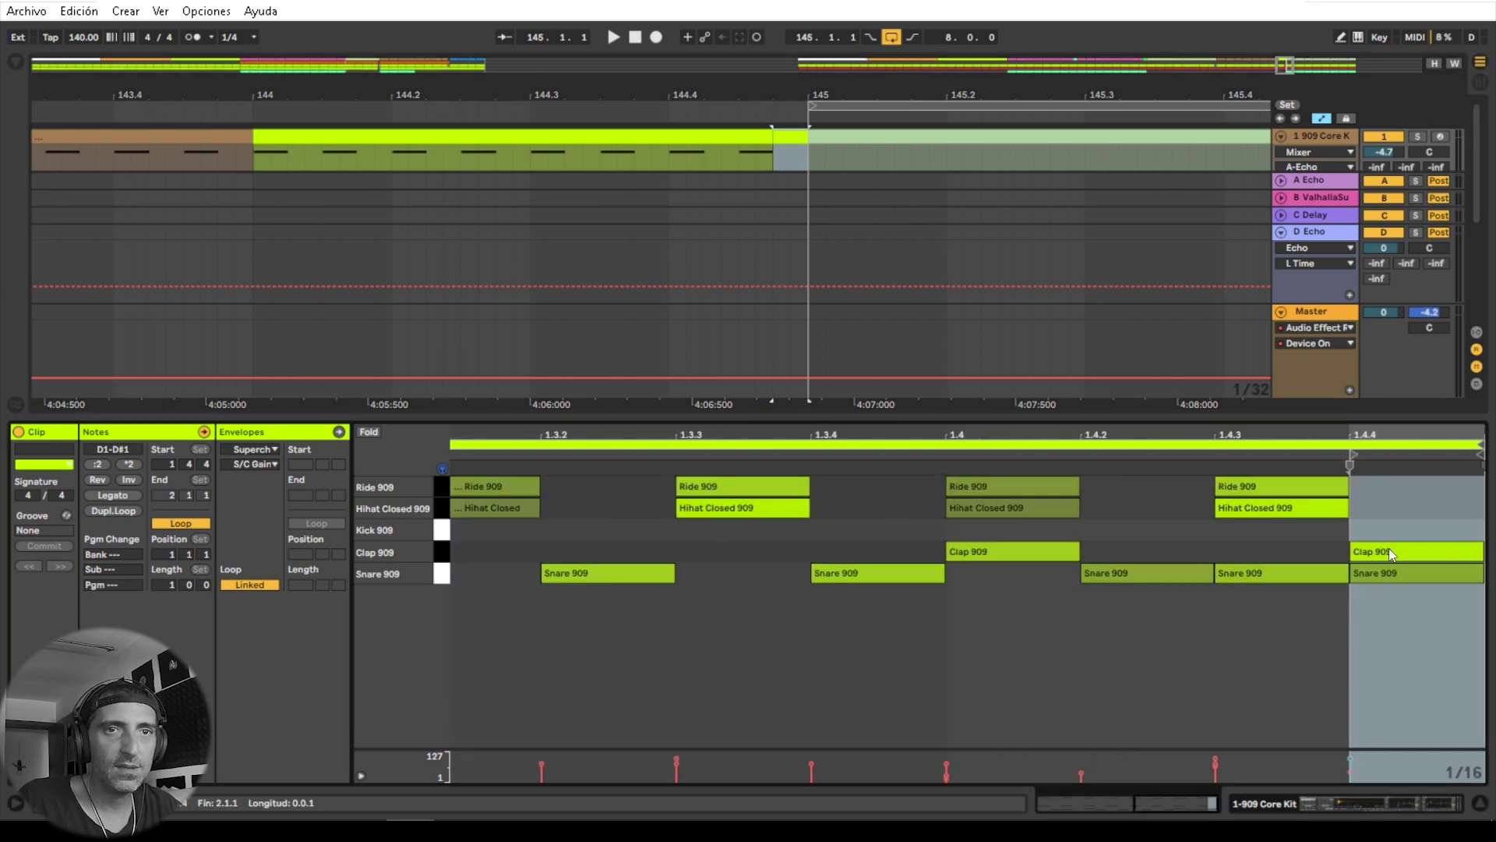
left_click_drag(1389, 548, 1149, 559)
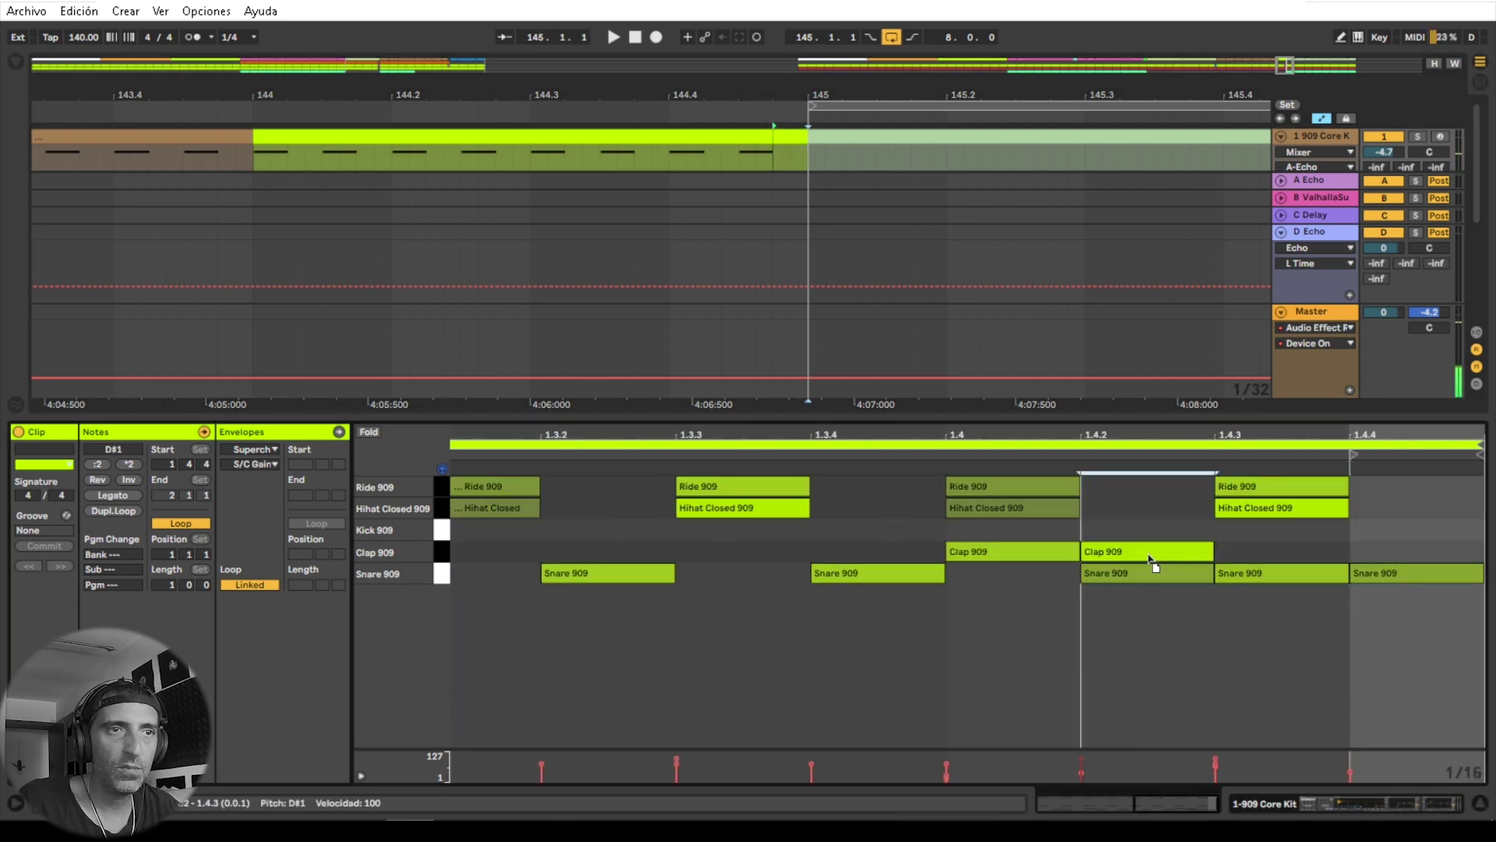
key("space")
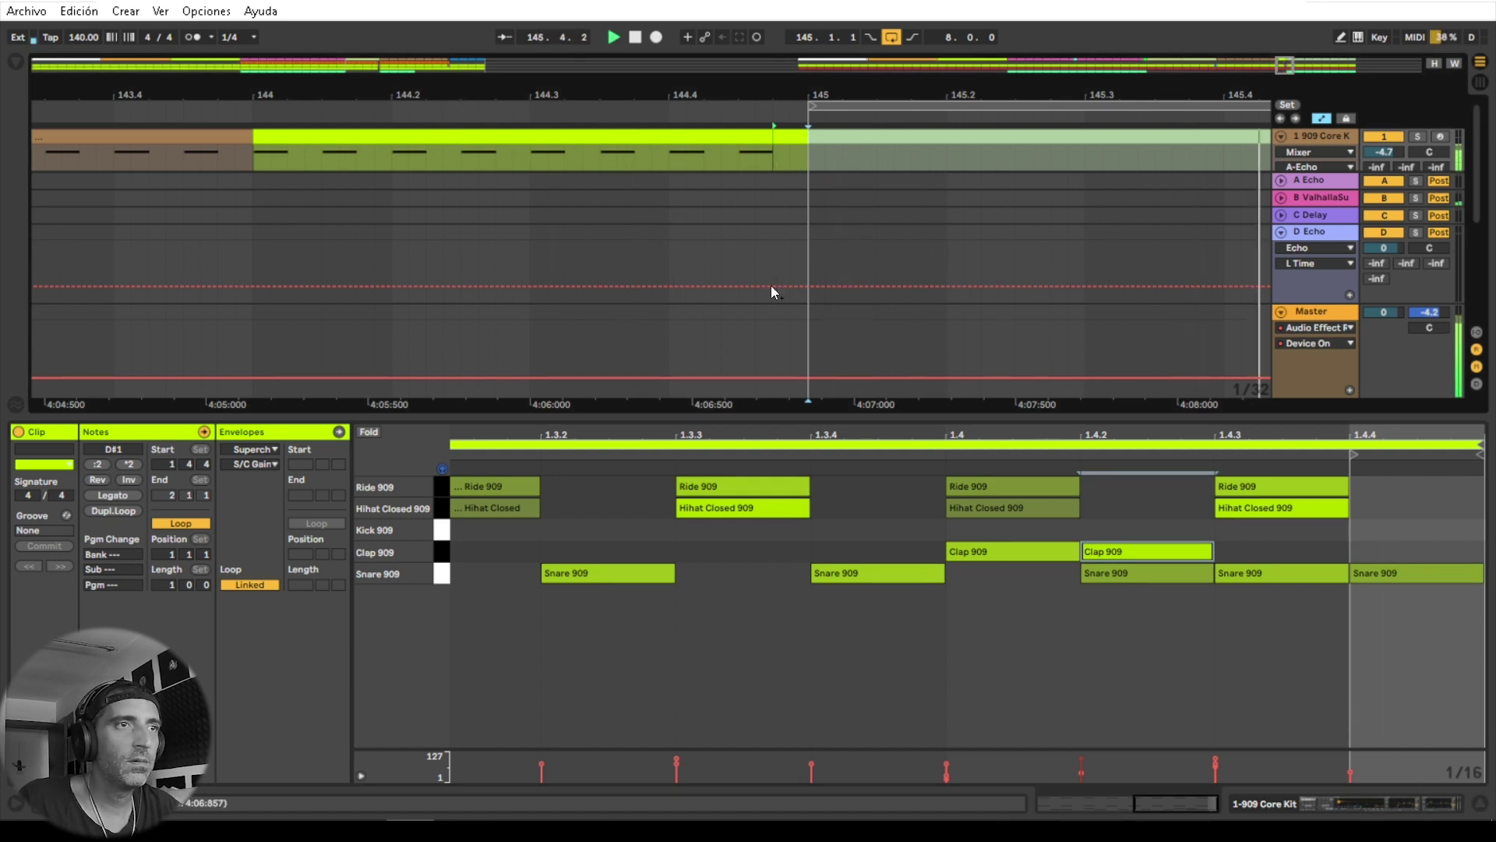
Step: Play from about bar 141 and drop the Analog F1 Freq automation to about 257 from bar 145 onward
left_click_drag(765, 414, 769, 723)
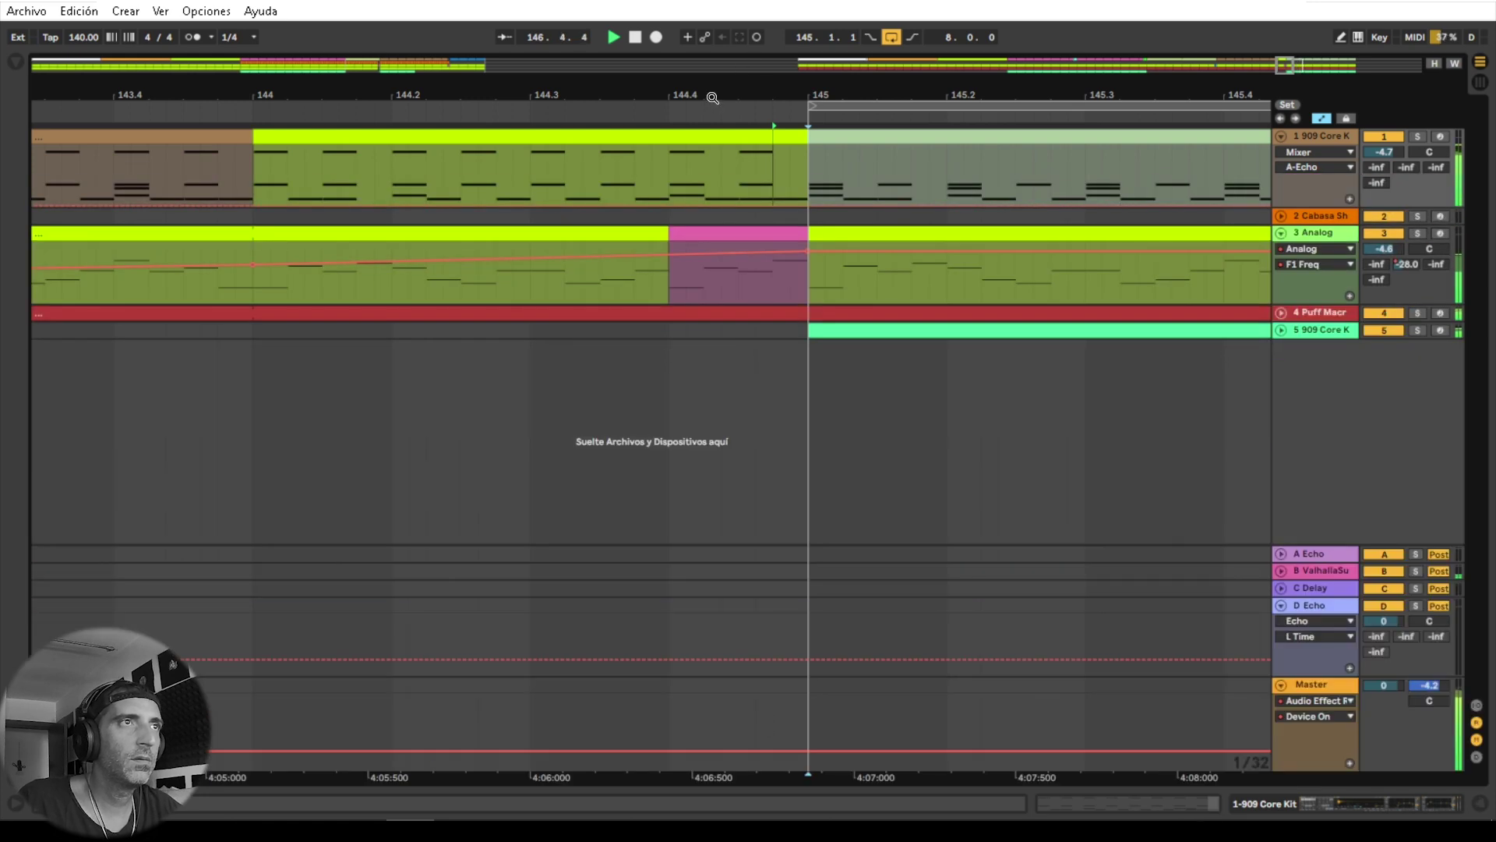
mouse_move(712, 97)
left_mouse_down()
mouse_move(673, 93)
mouse_move(706, 92)
left_mouse_up()
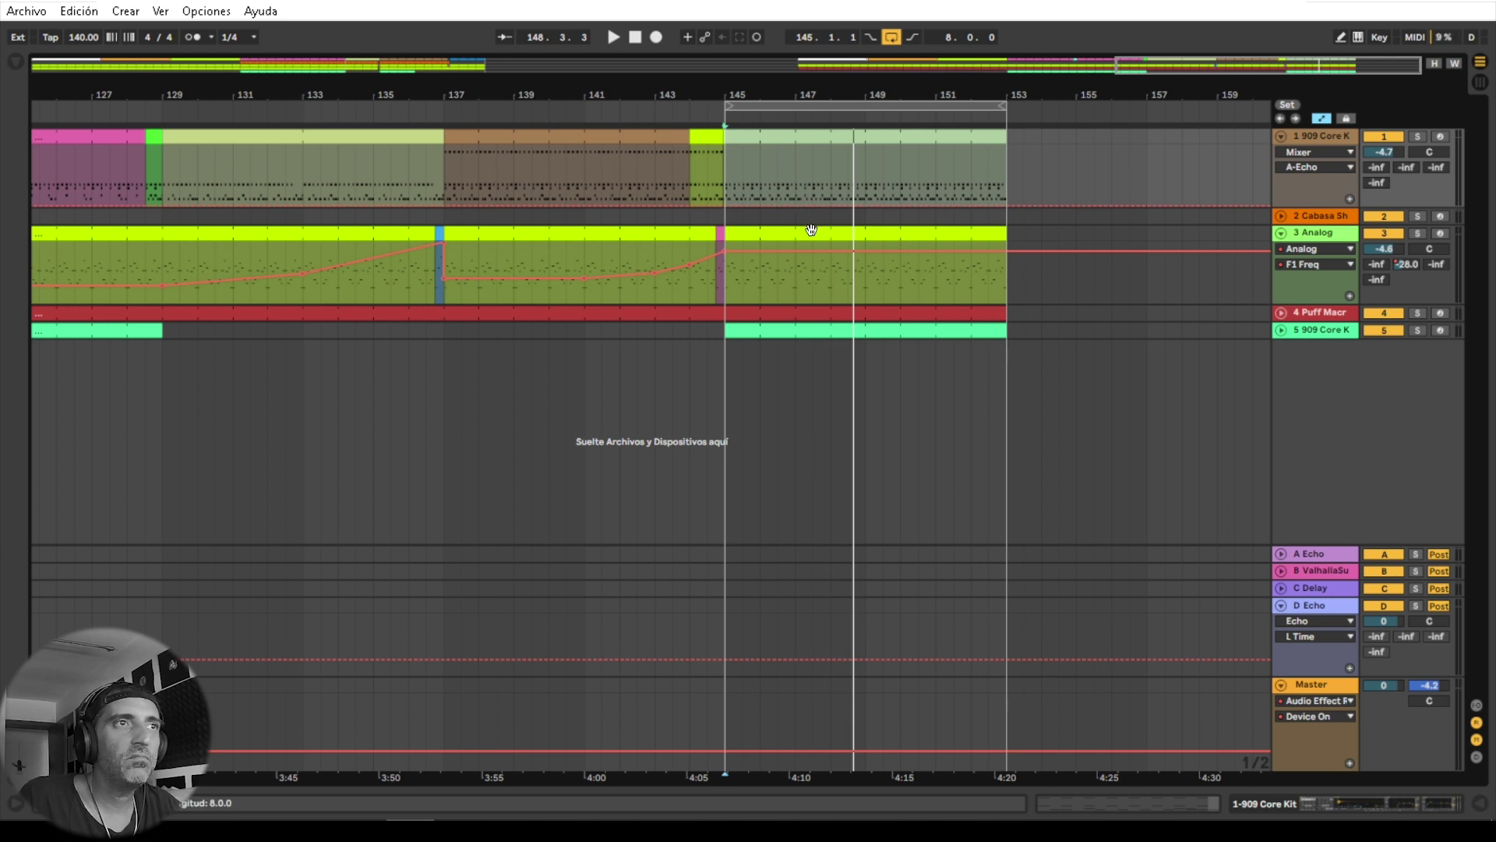
left_click(610, 110)
left_click(856, 254)
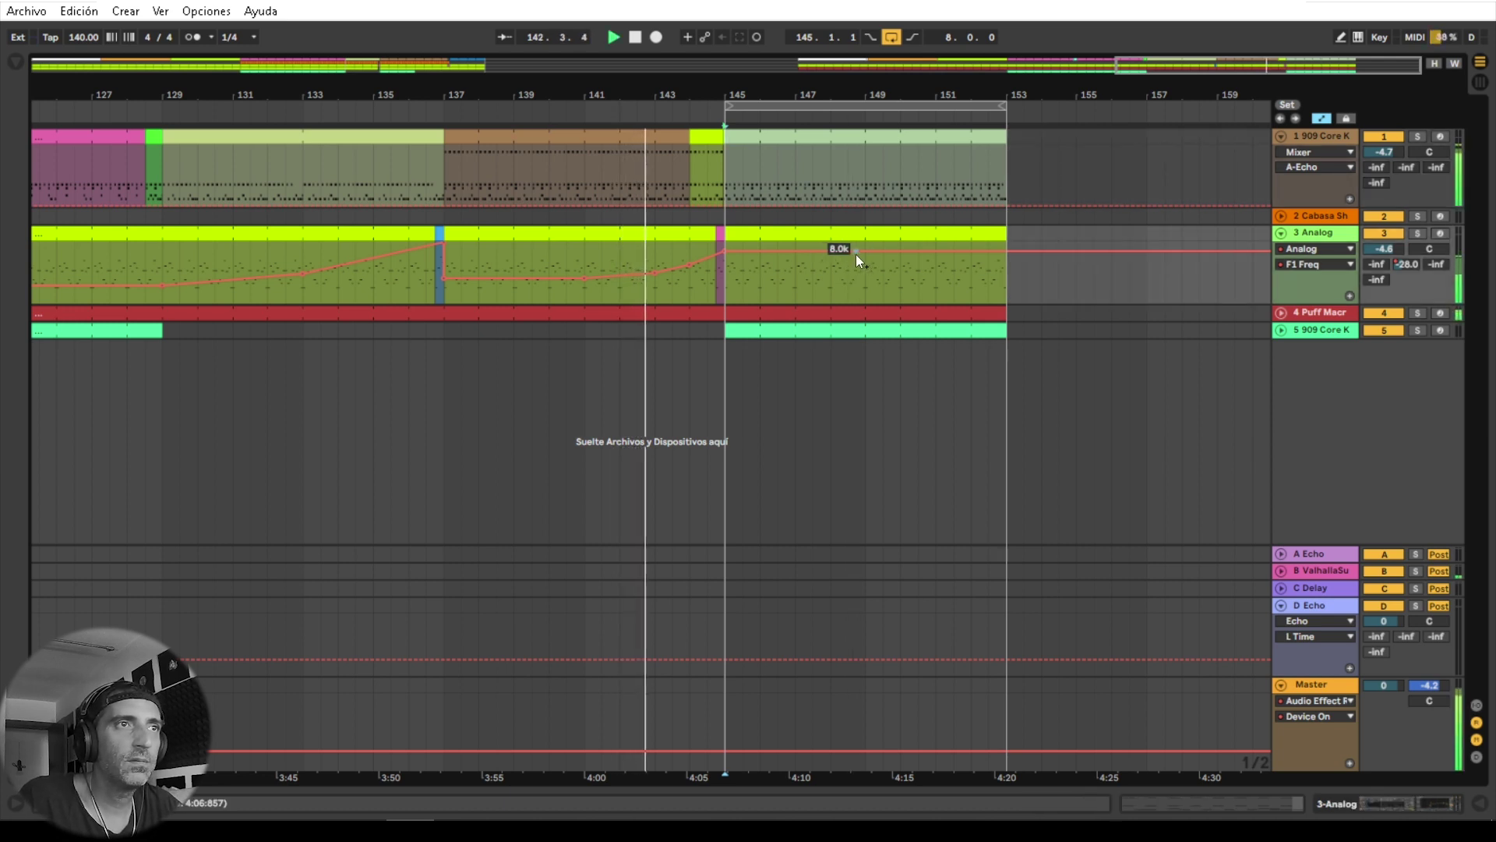
left_click_drag(855, 254, 856, 283)
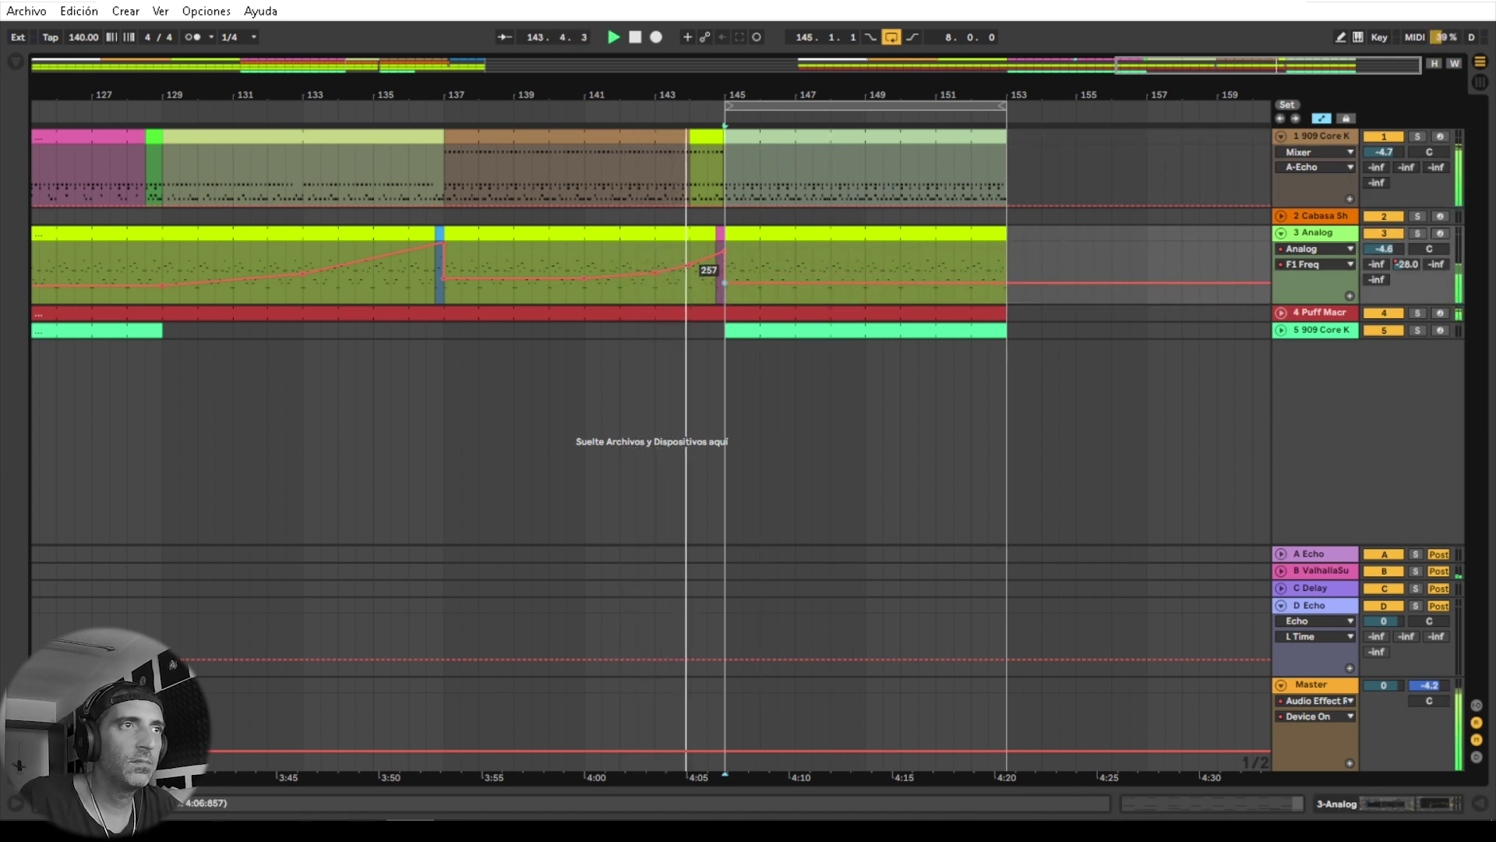
Step: Remove the Puff Macro Bass part from bars 145–153 so its clip ends at bar 145
left_click(986, 314)
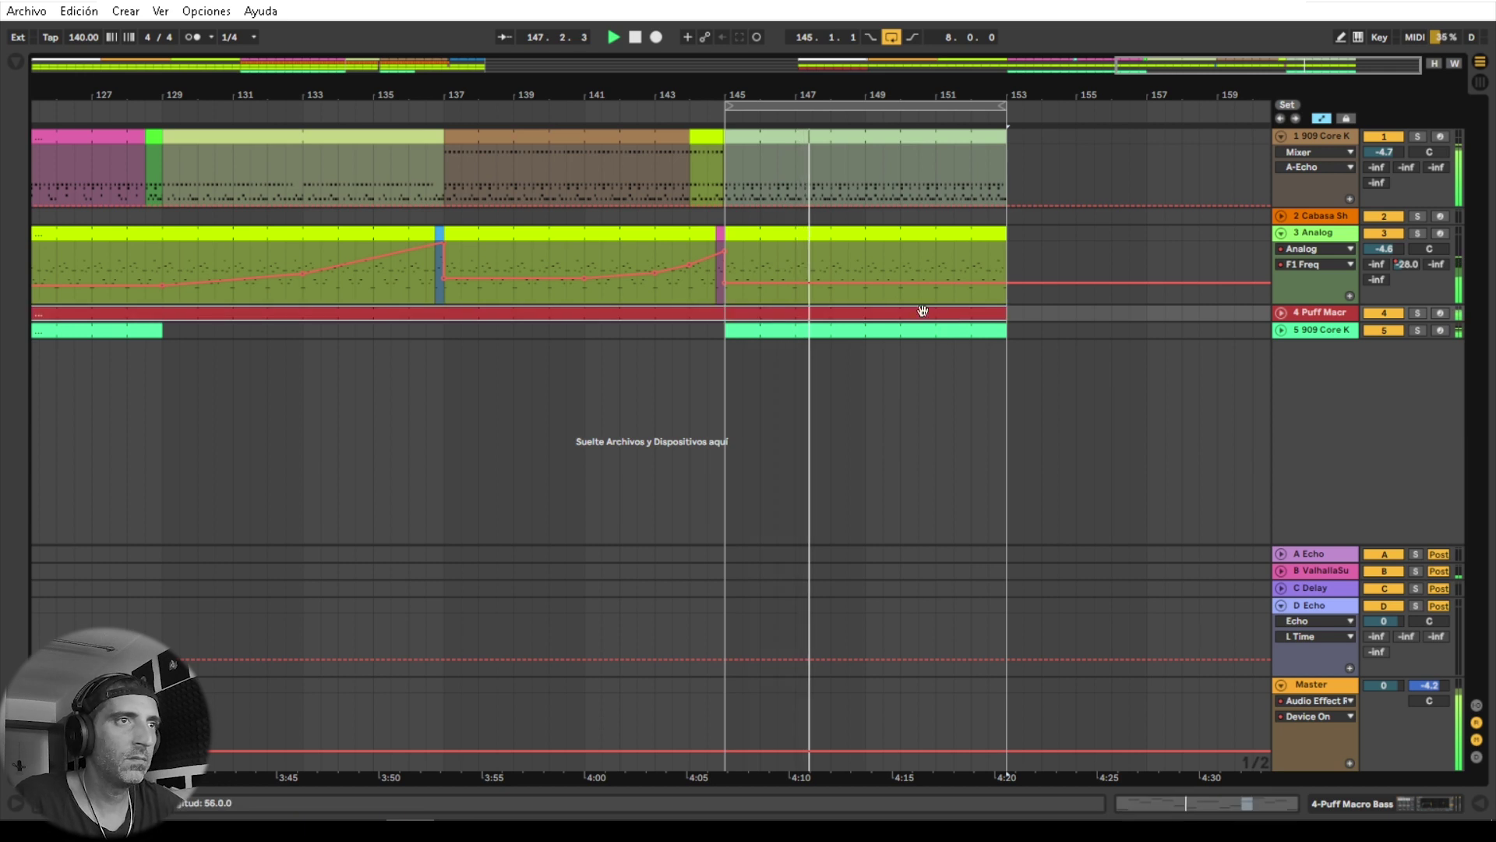
key("space")
key("Delete")
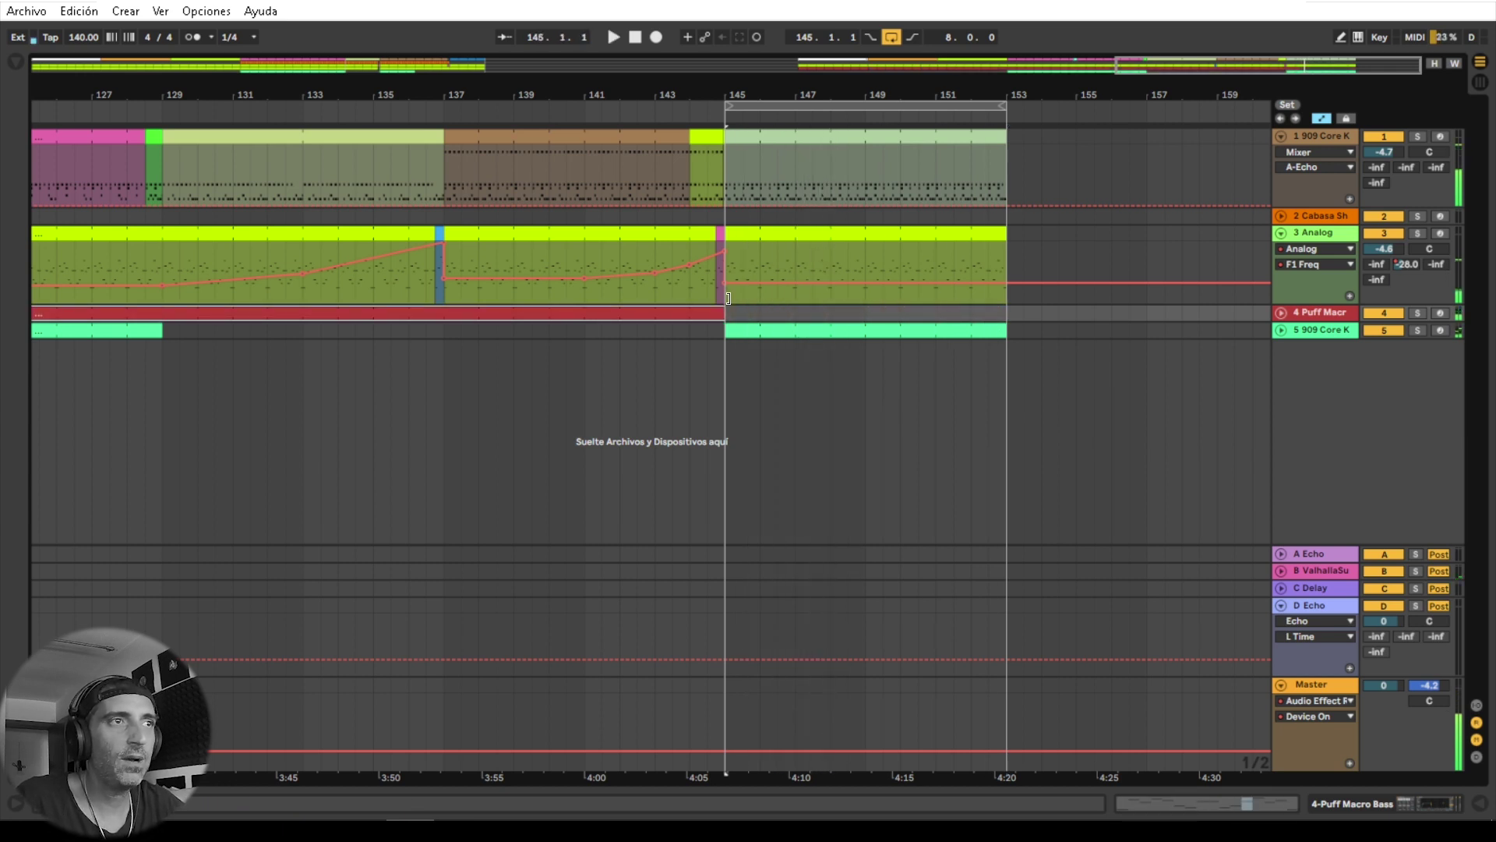
Step: Audition the transition and lower the Analog F1 Freq automation at bar 145 to about 233
left_click(670, 108)
left_click_drag(795, 91, 887, 58)
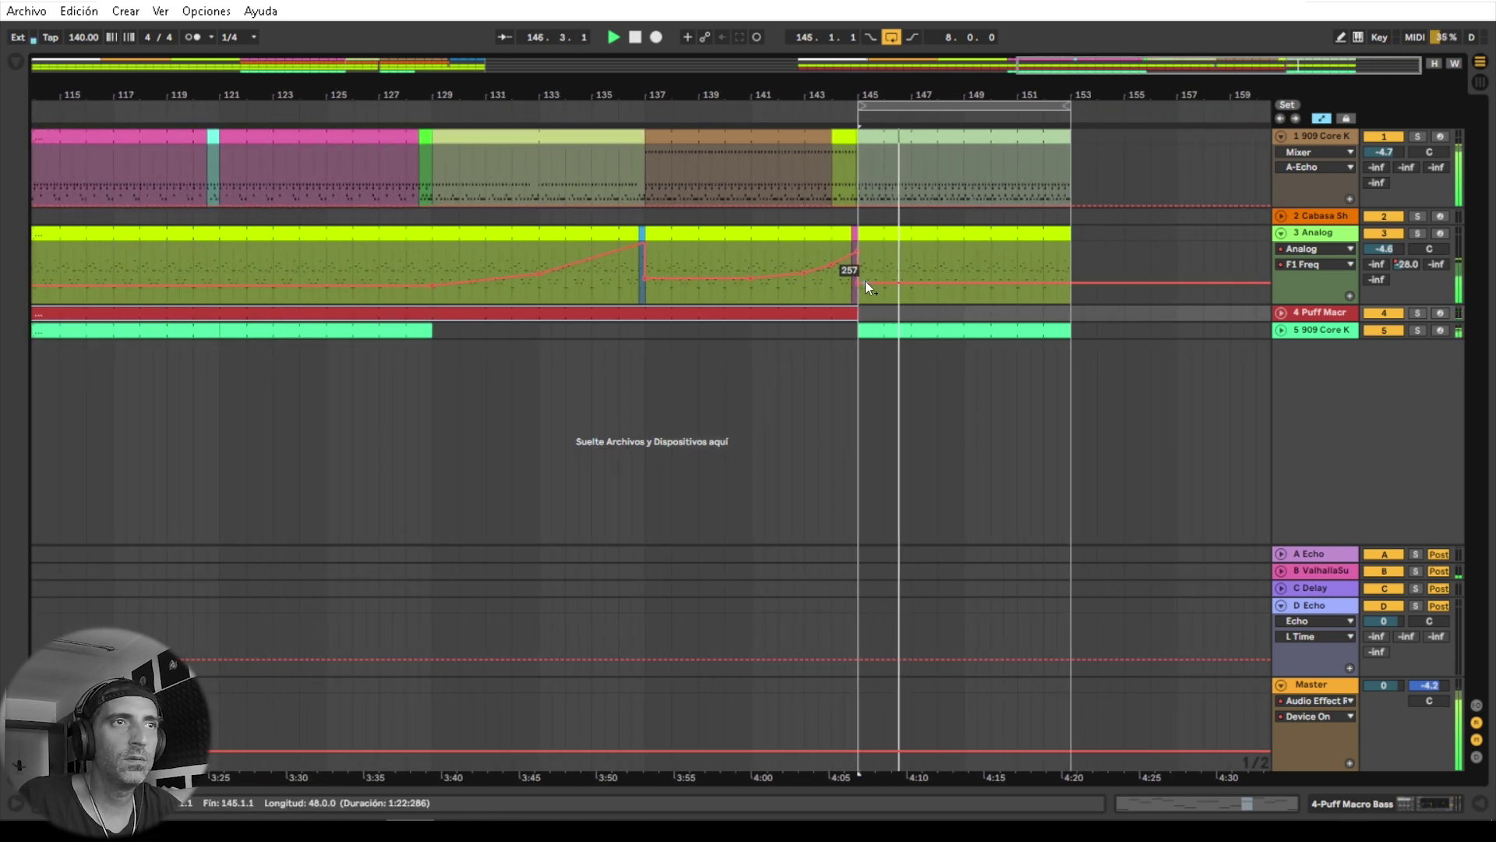
left_click_drag(857, 285, 858, 283)
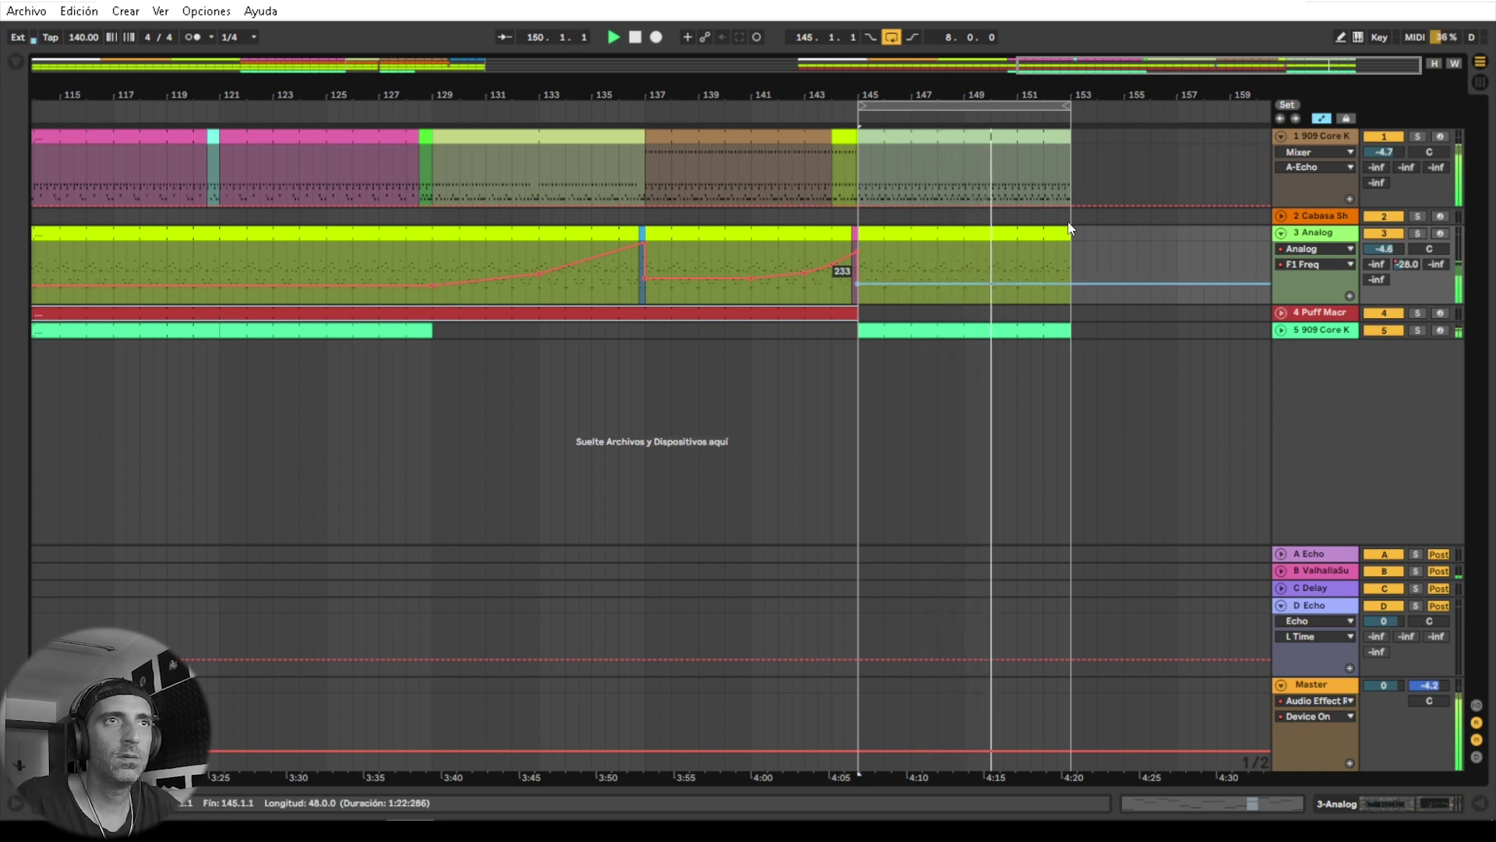
Step: Shorten the pale green clip and the turquoise clip on the two 909 Core Kit tracks to end at bar 152
left_click_drag(1079, 100, 1056, 191)
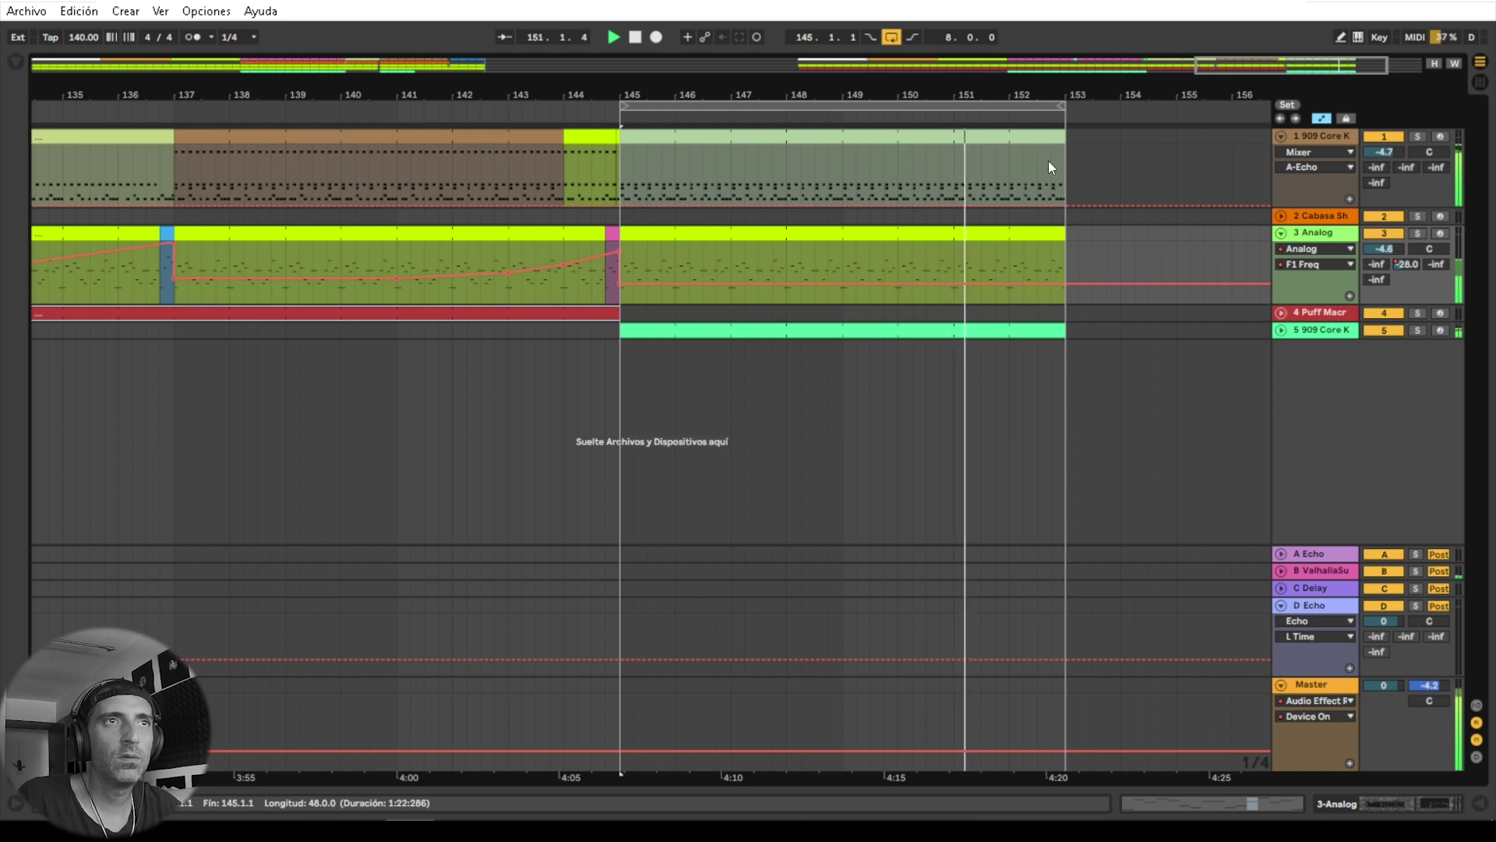
left_click_drag(1064, 135, 1010, 135)
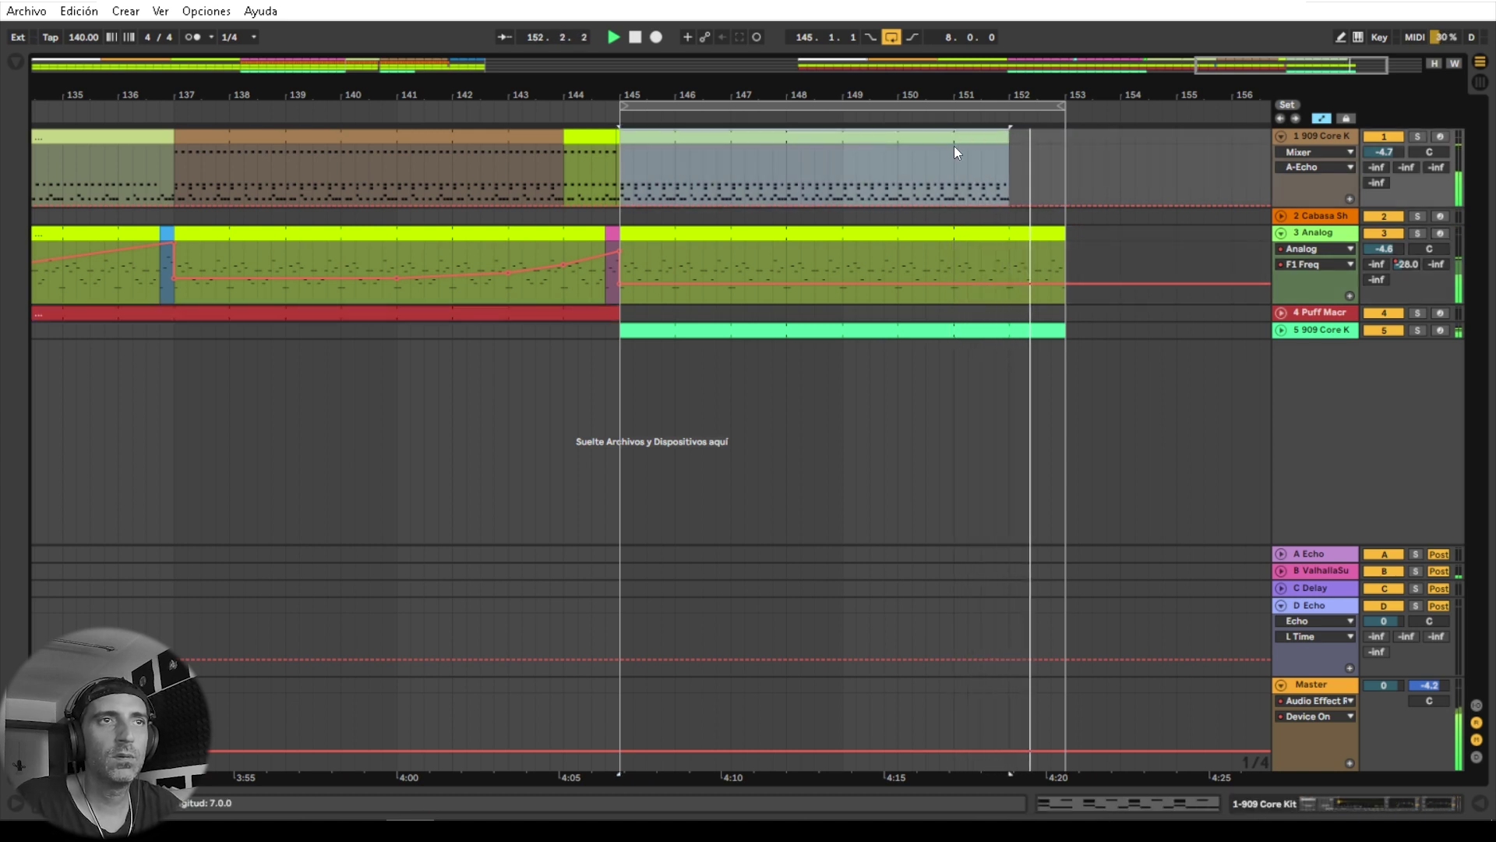
key("space")
left_click_drag(1063, 330, 1010, 330)
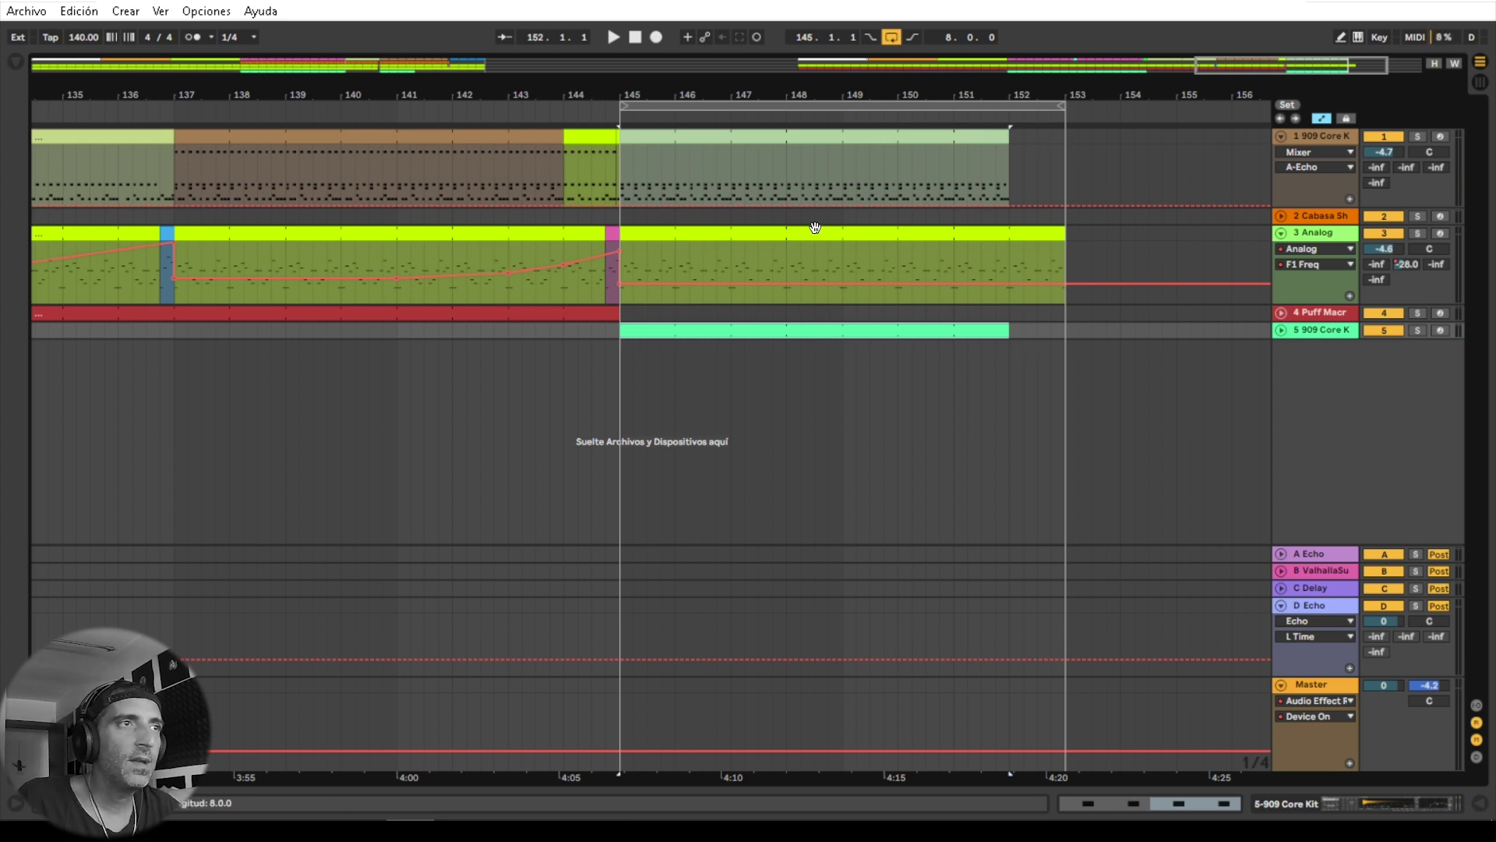
Step: Ramp the Analog F1 Freq automation from bar 152 up to about 6.4k at bar 153
left_click(1011, 292)
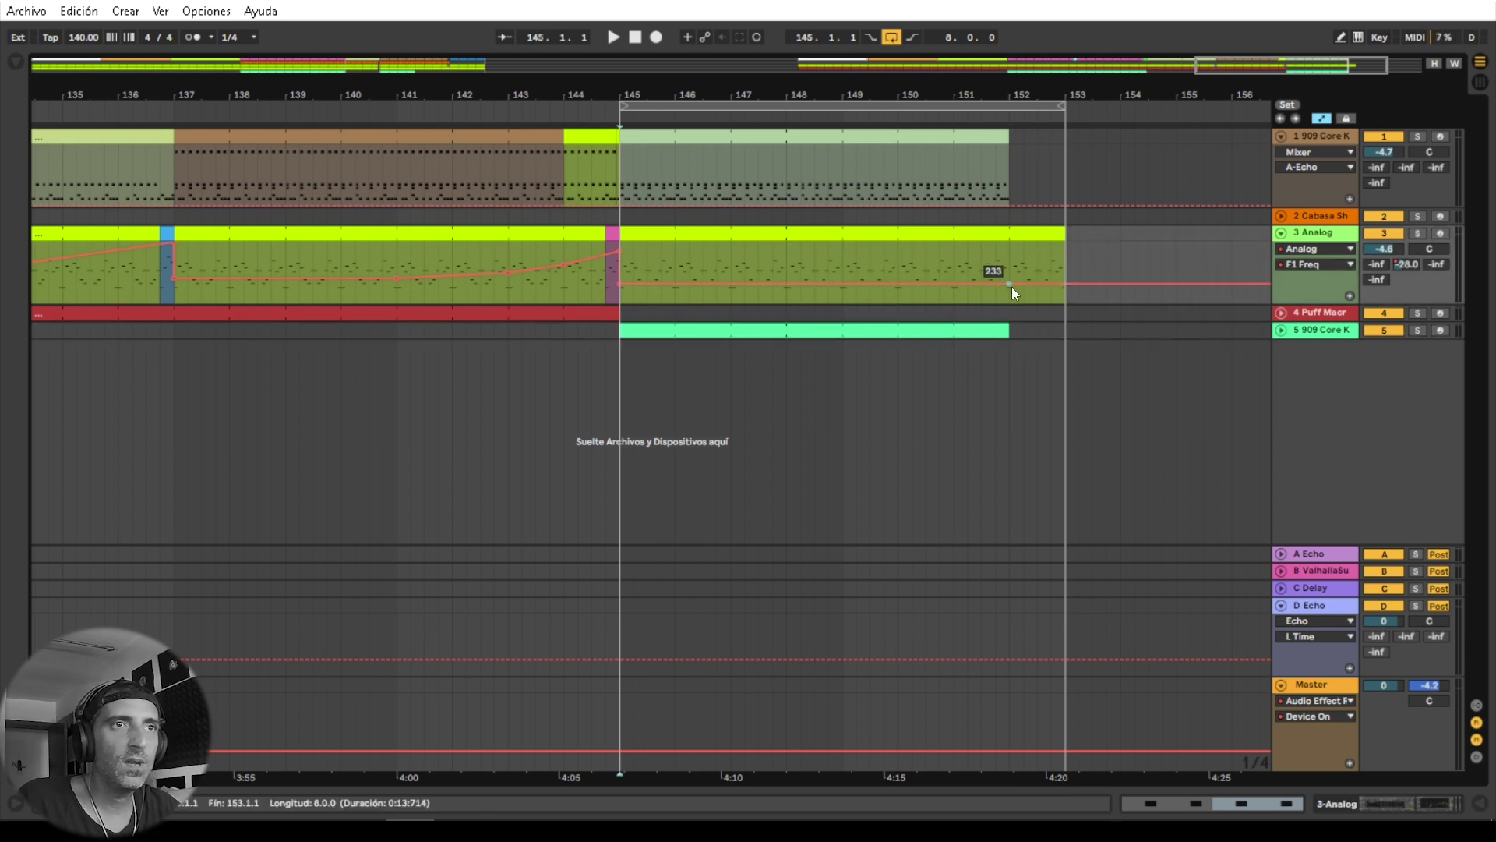
left_click(1066, 287)
left_click_drag(1050, 283, 1066, 253)
left_click(1064, 282)
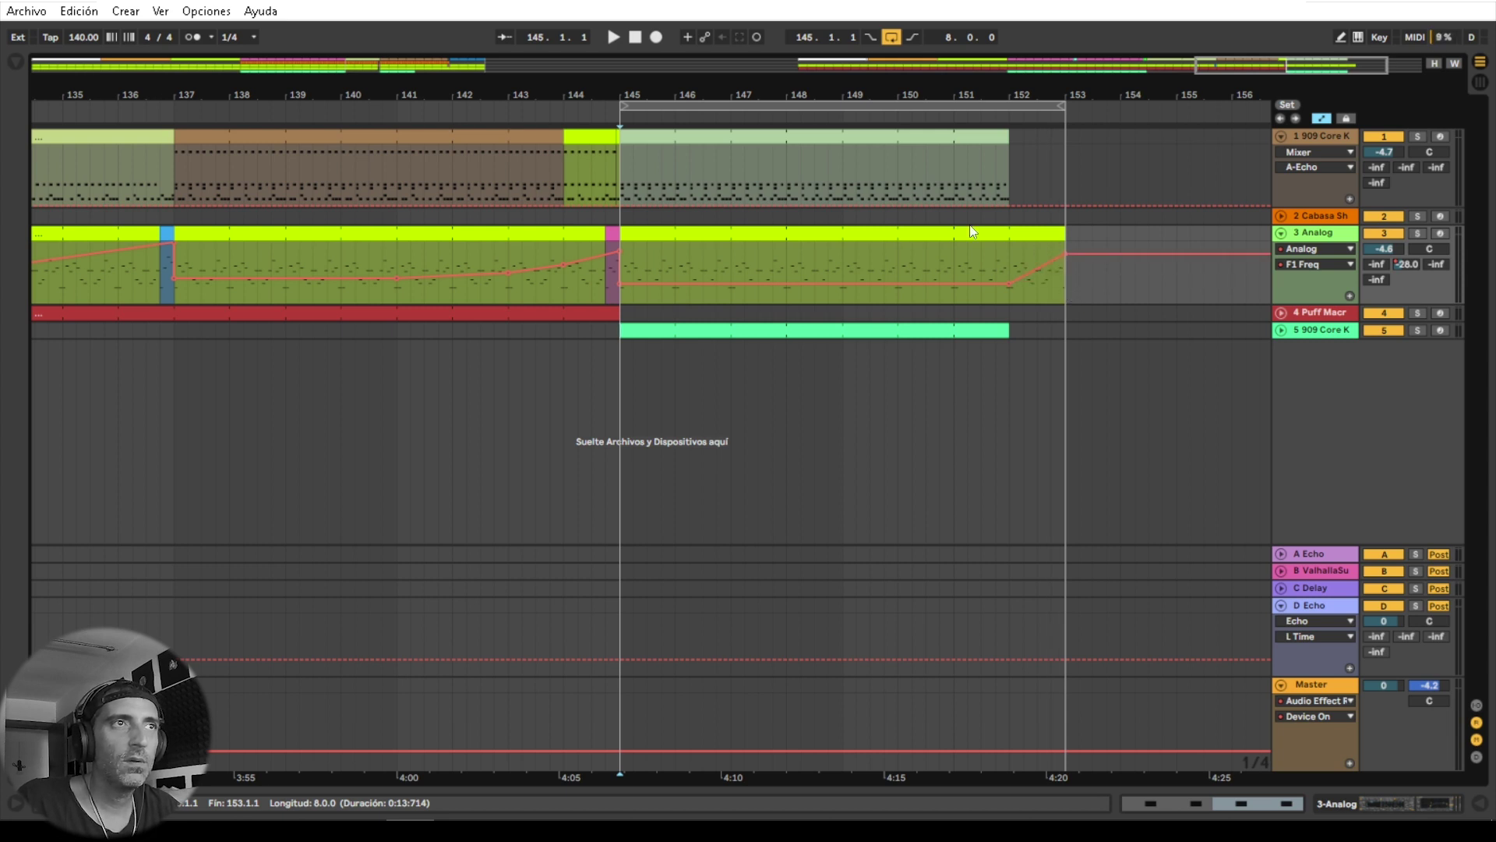
Step: Copy the brown 909 Core Kit clip from bar 137 to bar 153 and extend the loop to bar 160
left_click_drag(957, 96, 1006, 74)
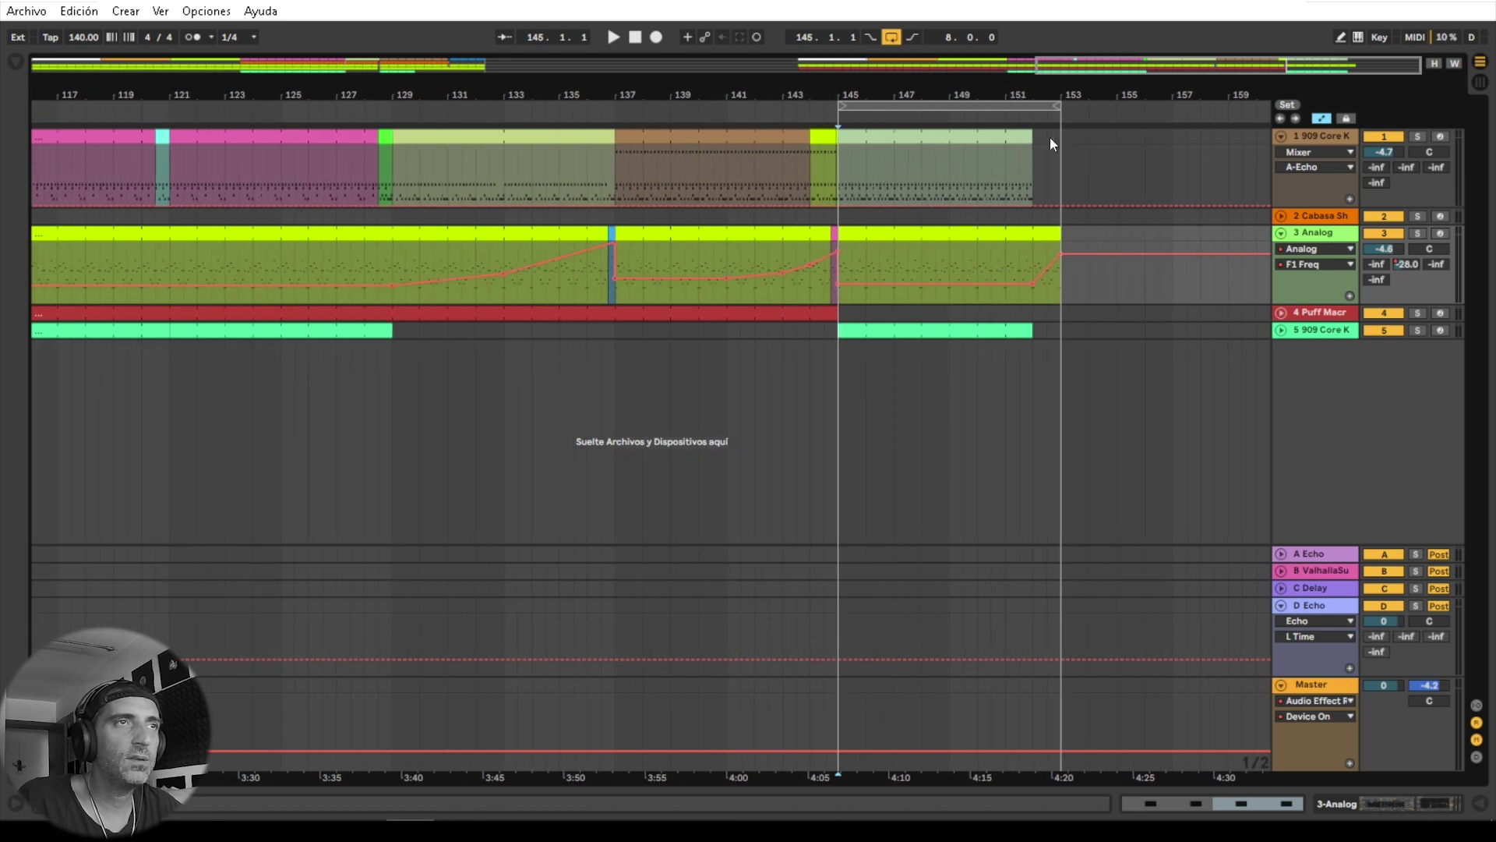
left_click(932, 132)
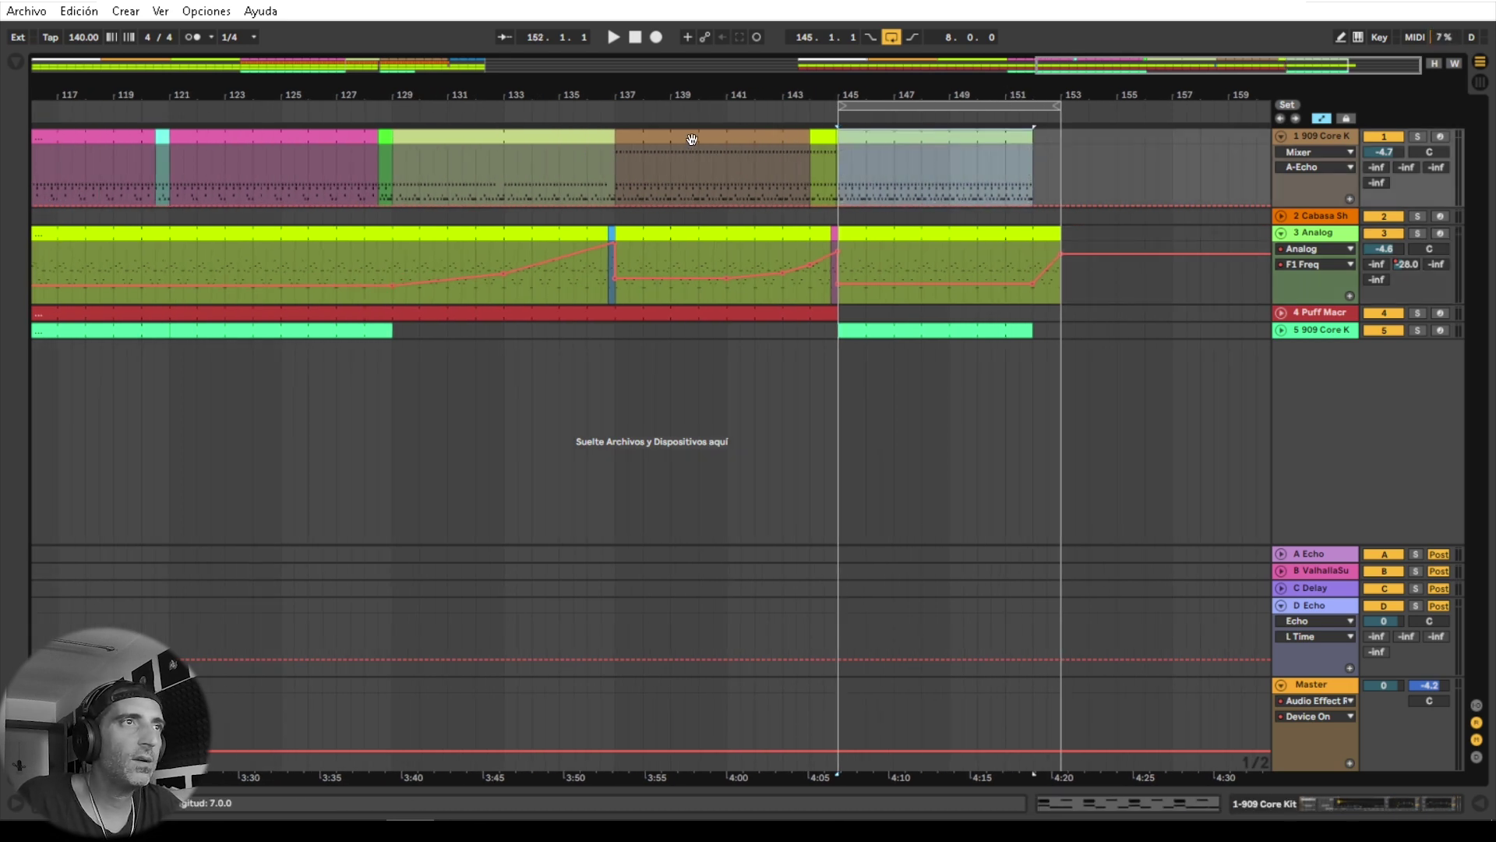
left_click_drag(692, 138, 1137, 152)
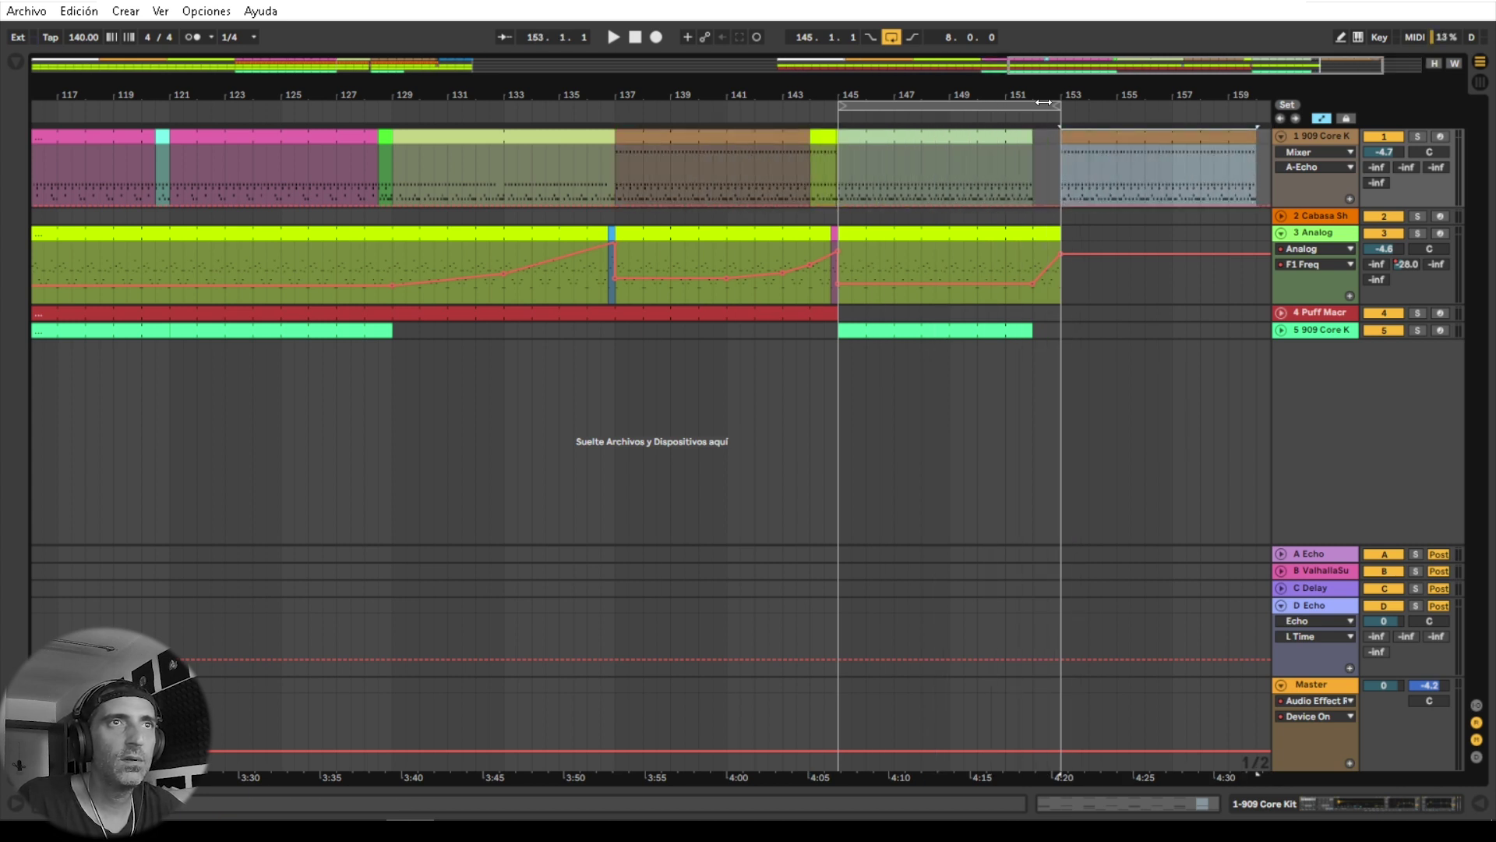
left_click_drag(1054, 103, 1251, 100)
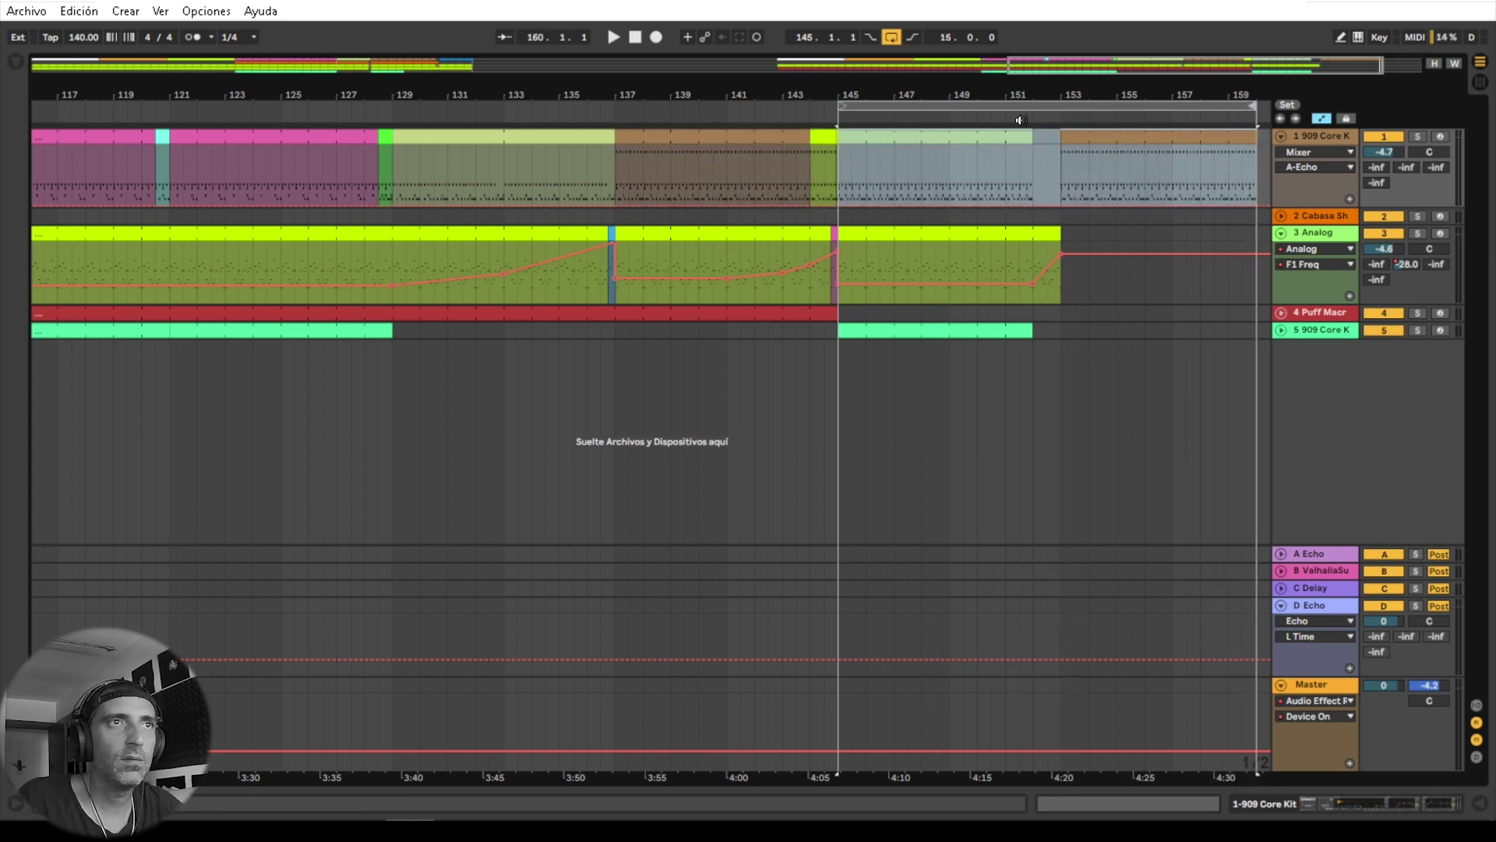
Step: Play from around bar 146 and move the turquoise 909 Core Kit clip from bar 145 to bar 153
left_click(883, 109)
left_click(877, 116)
left_click_drag(915, 94, 823, 78)
left_click(947, 234)
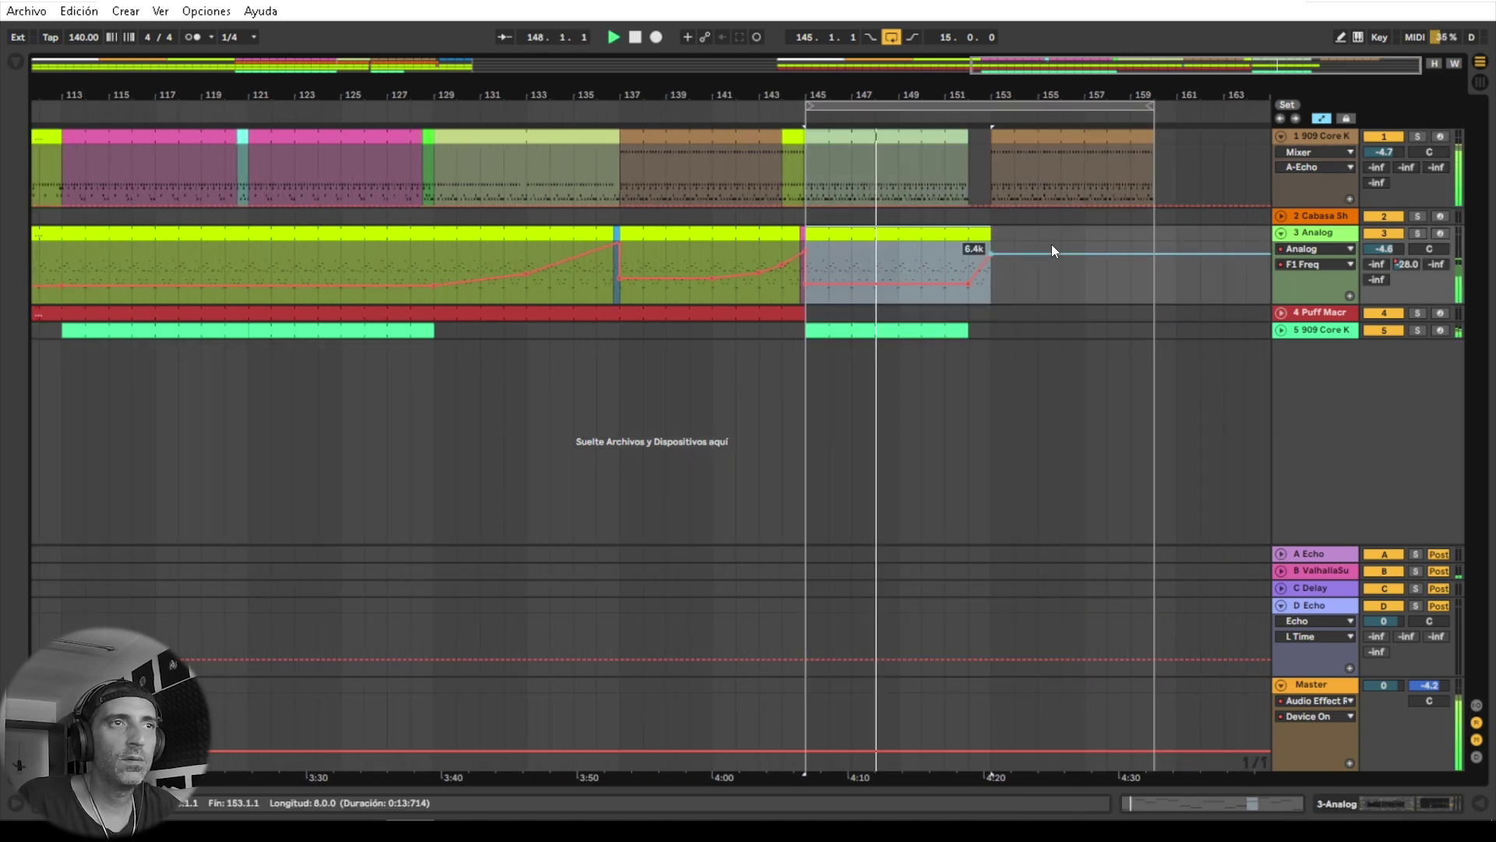
left_click(935, 331)
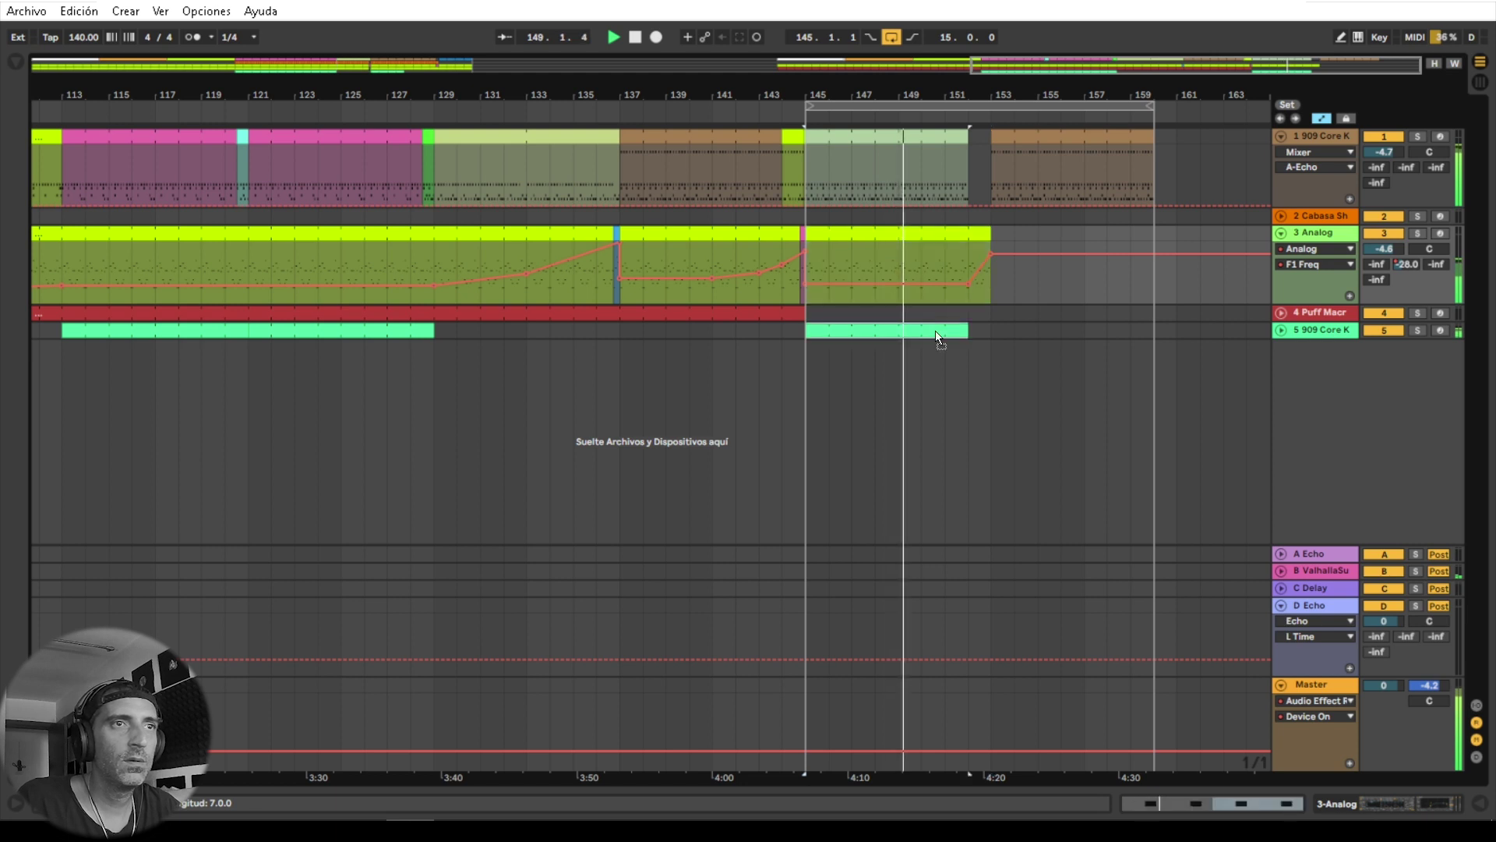
left_click_drag(968, 330, 1079, 333)
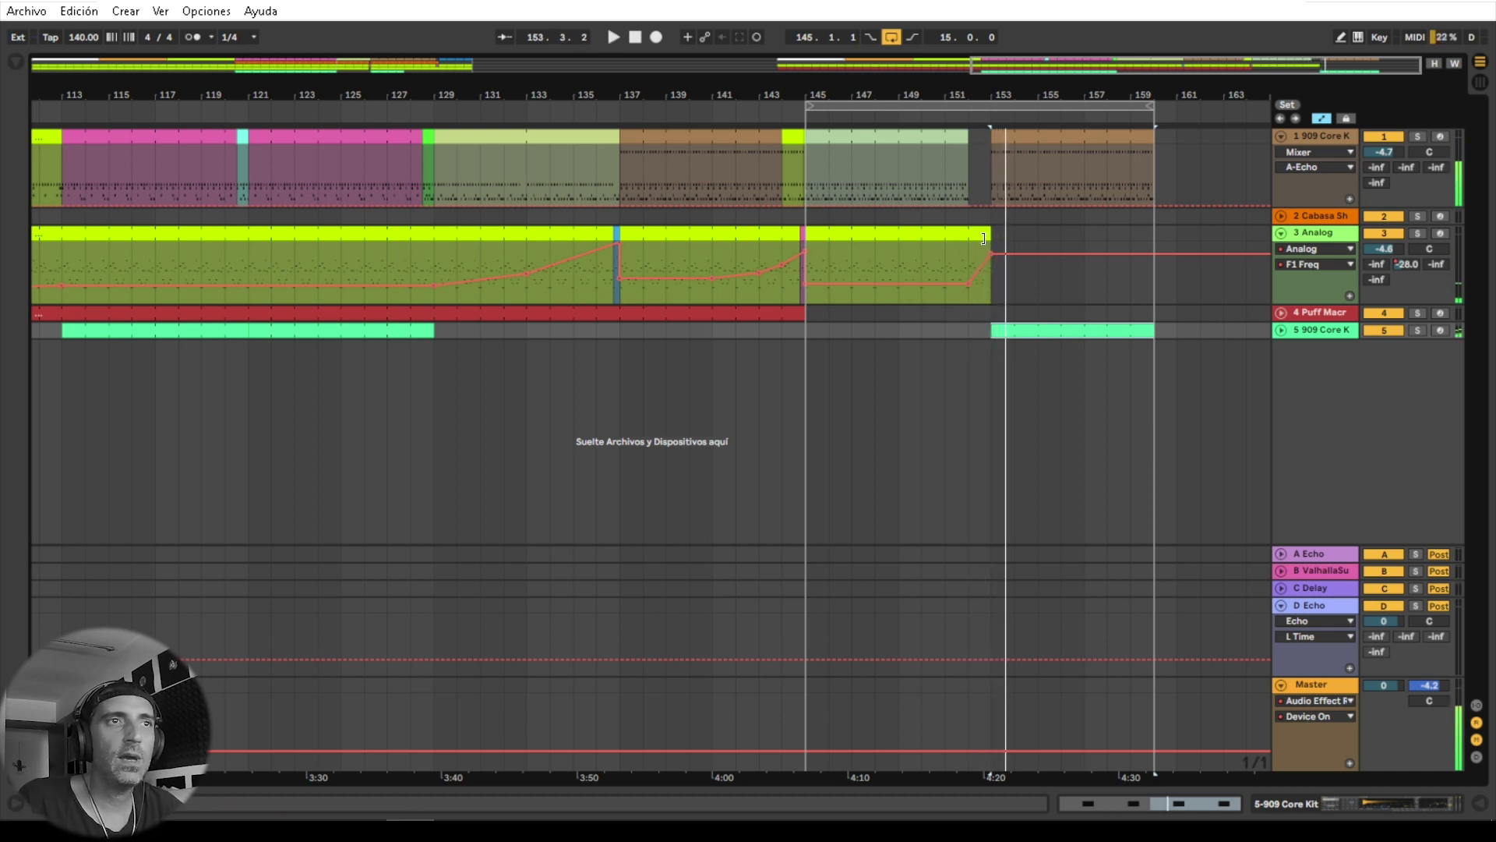
Step: Extend the Analog clip to bar 160 and copy a Puff Macro Bass clip into bars 153–160
left_click_drag(987, 239, 1152, 229)
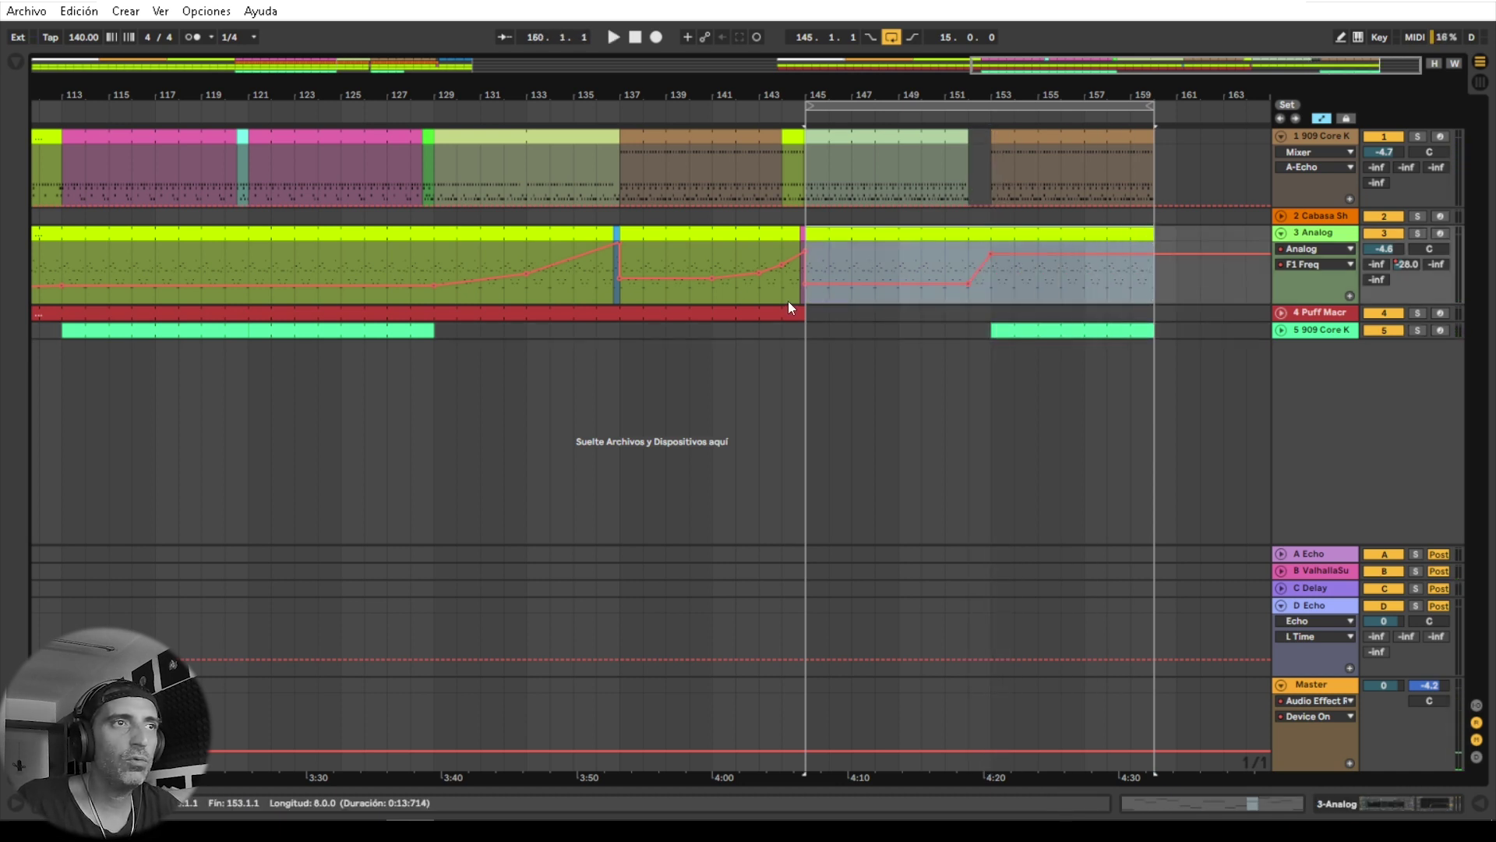
left_click_drag(807, 314, 1006, 307)
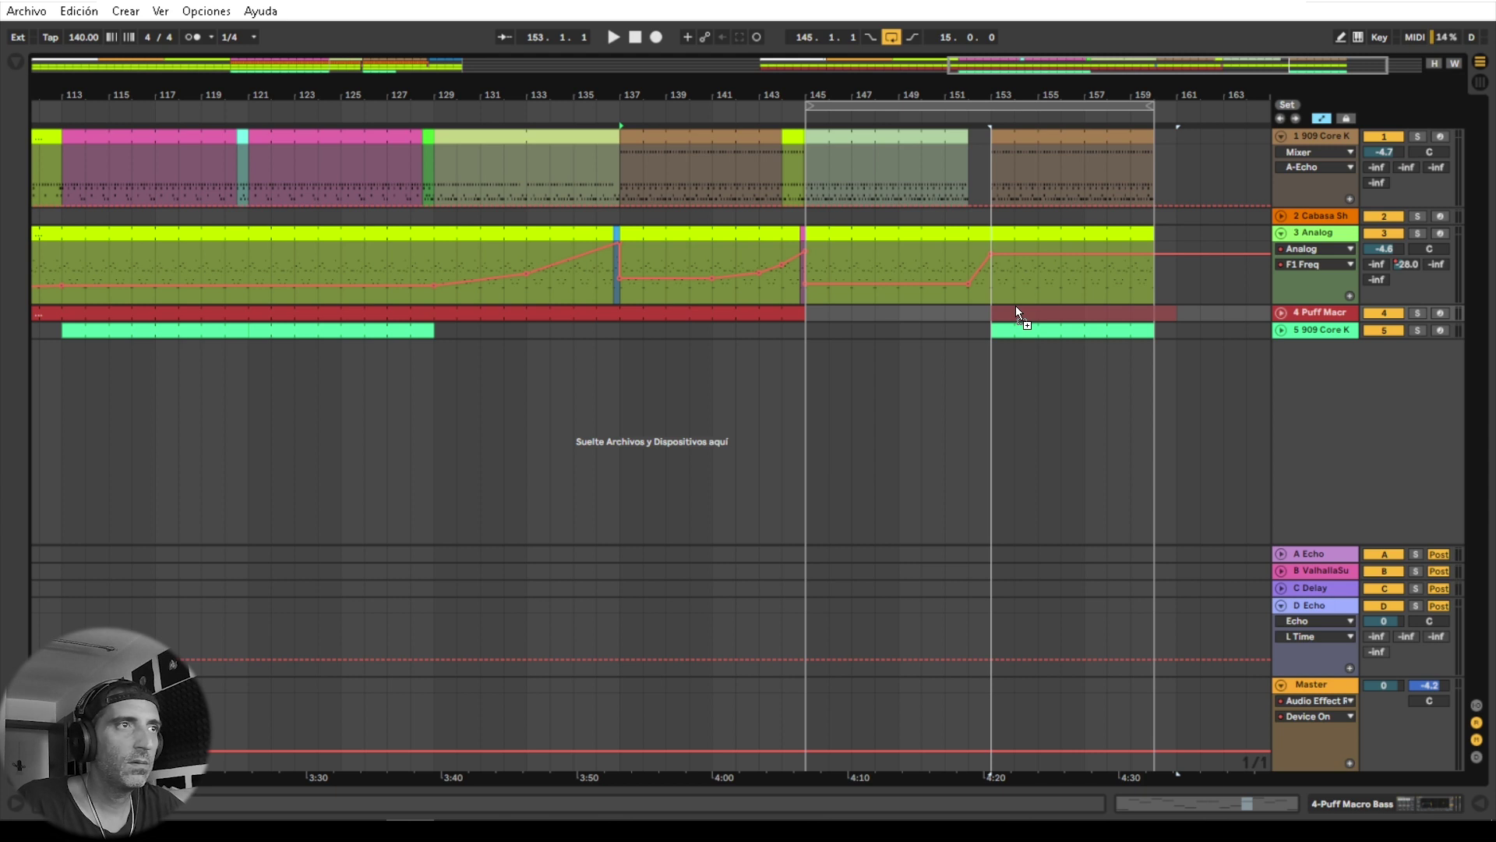
left_click_drag(1016, 307, 1017, 306)
left_click_drag(1175, 308, 1150, 307)
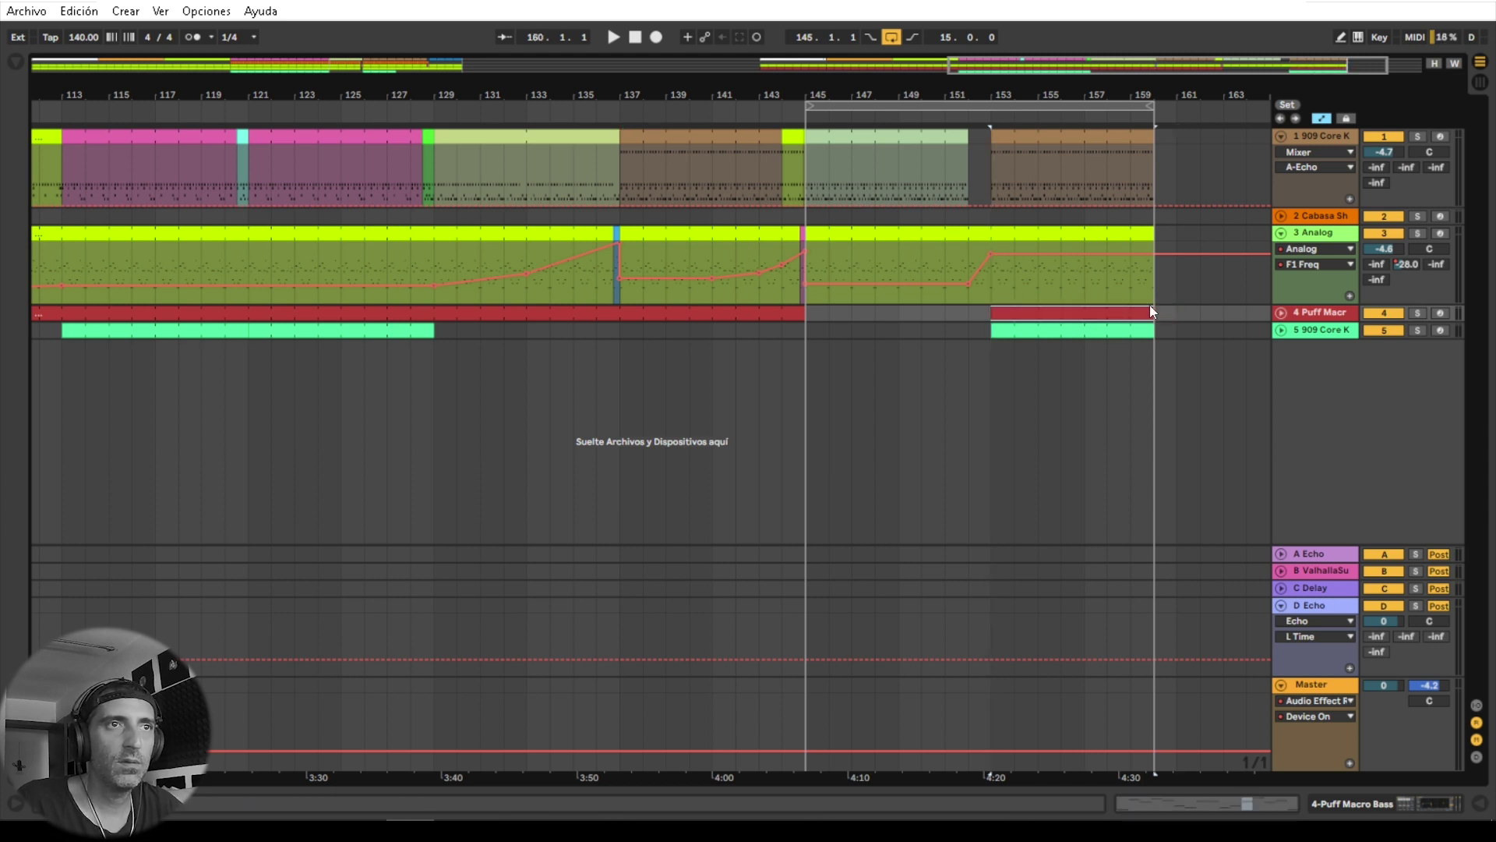
Step: Open the Analog part at bars 152–153 for note editing and raise the F1 Freq automation point at bar 153
key("space")
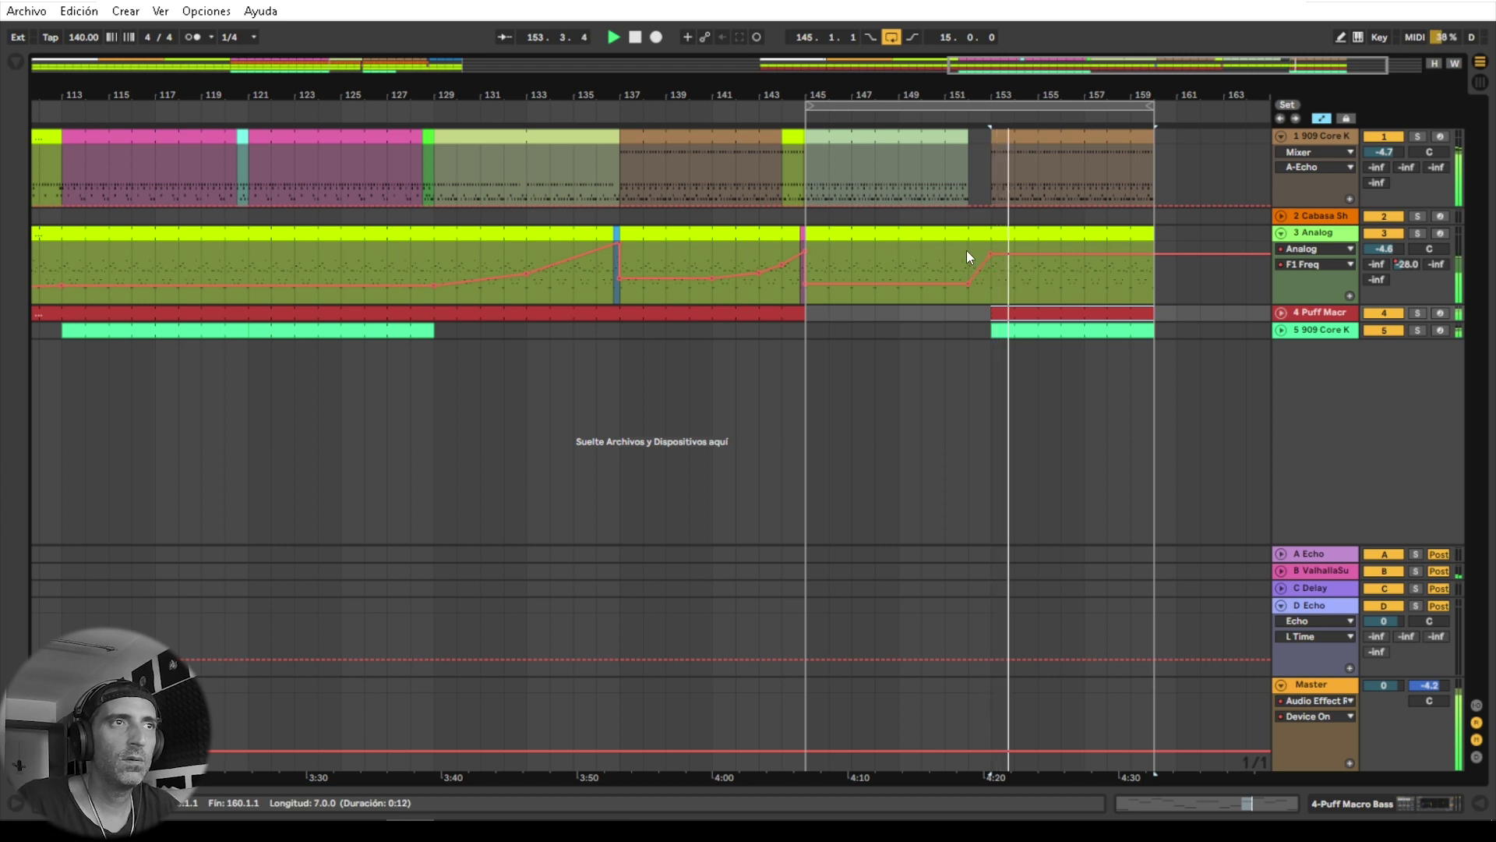
key("space")
left_click_drag(968, 251, 990, 236)
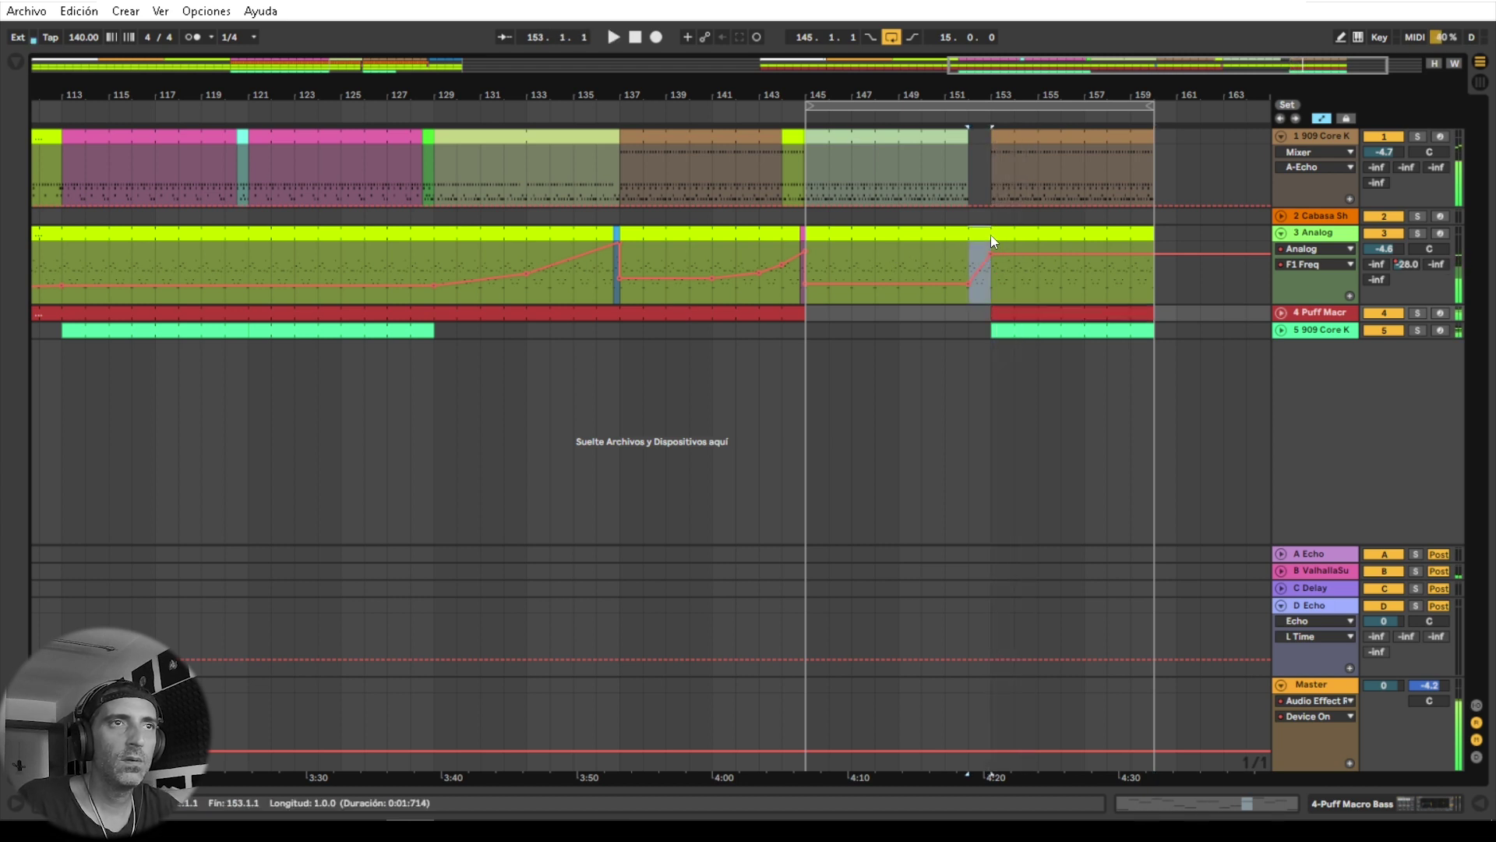
double_click(983, 235)
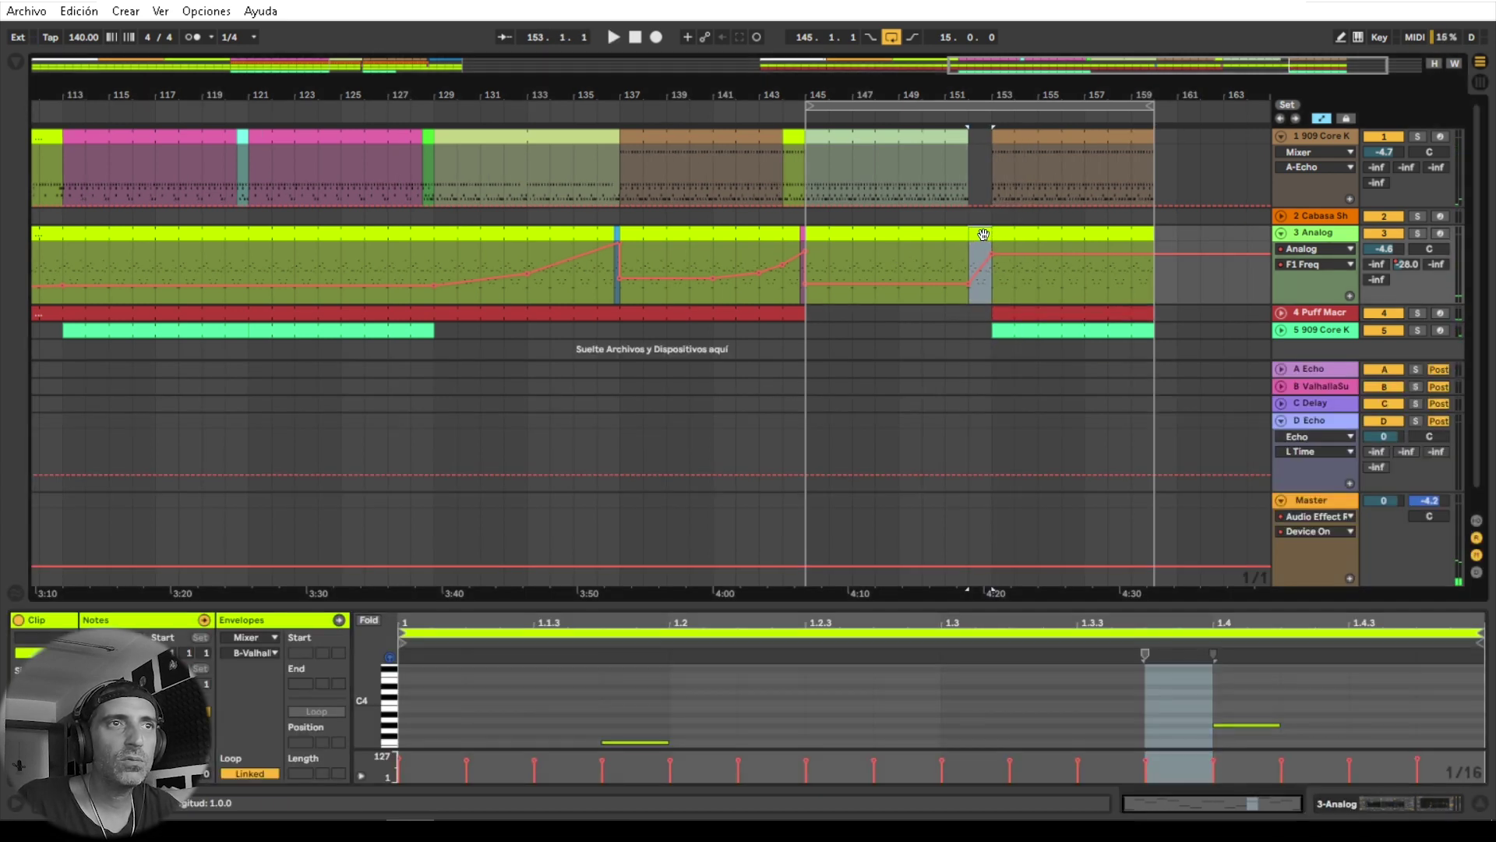
left_click_drag(991, 252, 991, 242)
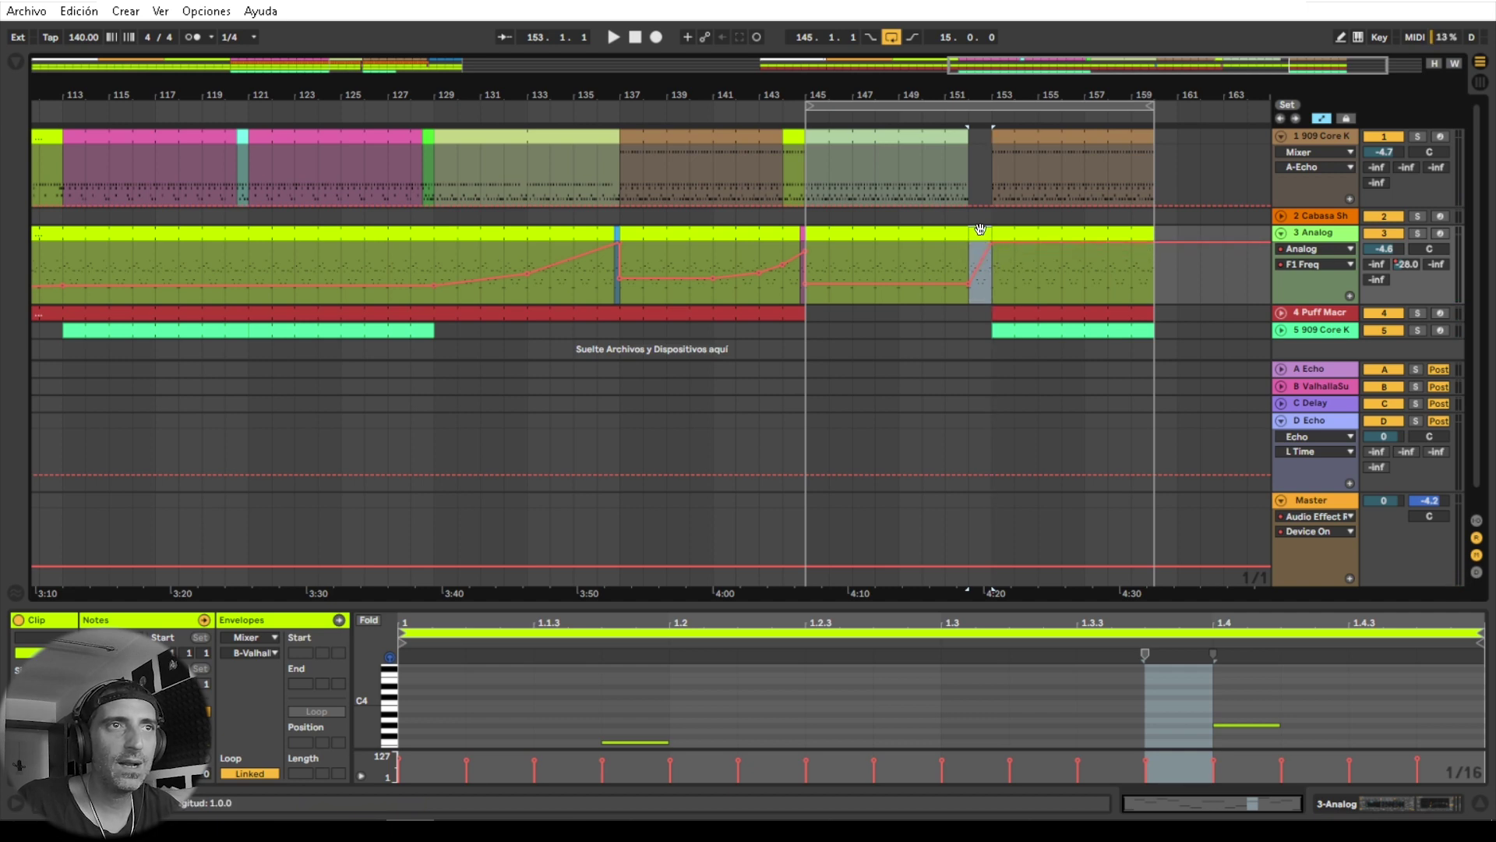
Step: Enlarge the note editor and play the Analog fill at bar 152
left_click_drag(592, 605, 553, 452)
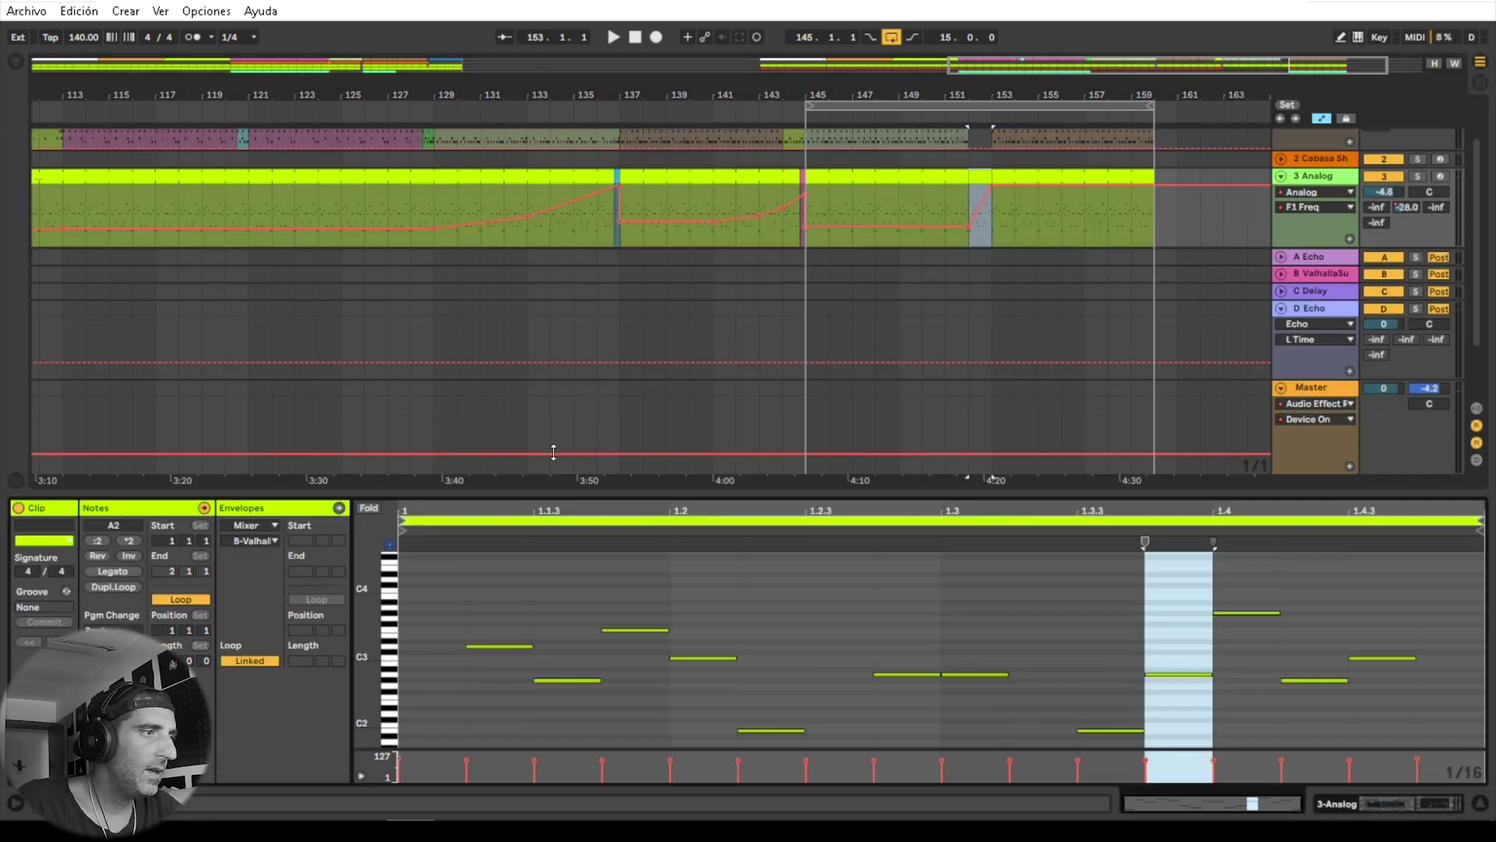
key("space")
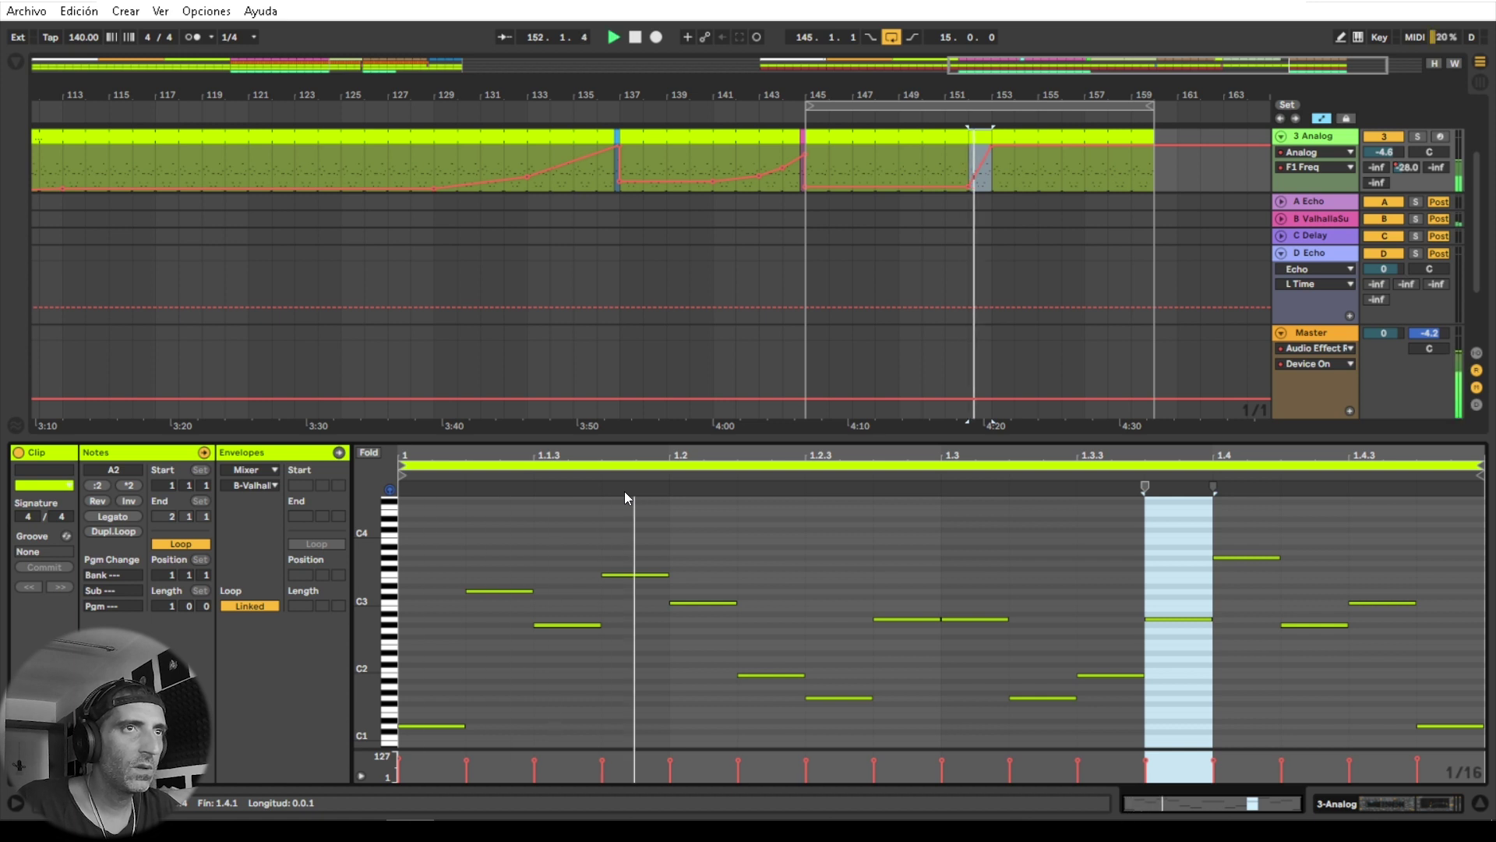
key("space")
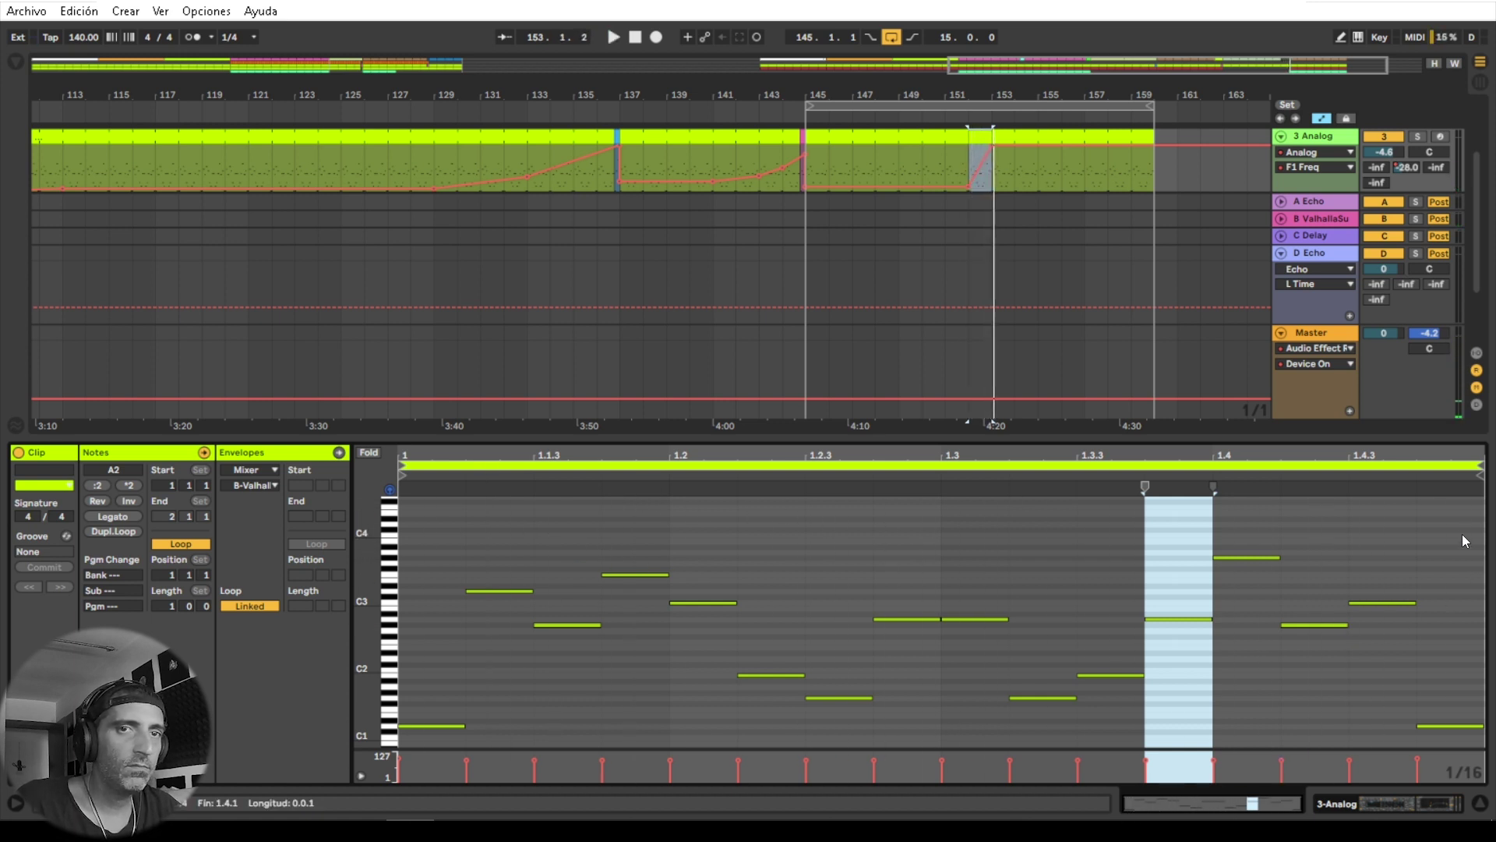
Step: Try reversing all the notes of the bar 152 Analog fill and play the result
left_click_drag(1462, 535, 420, 738)
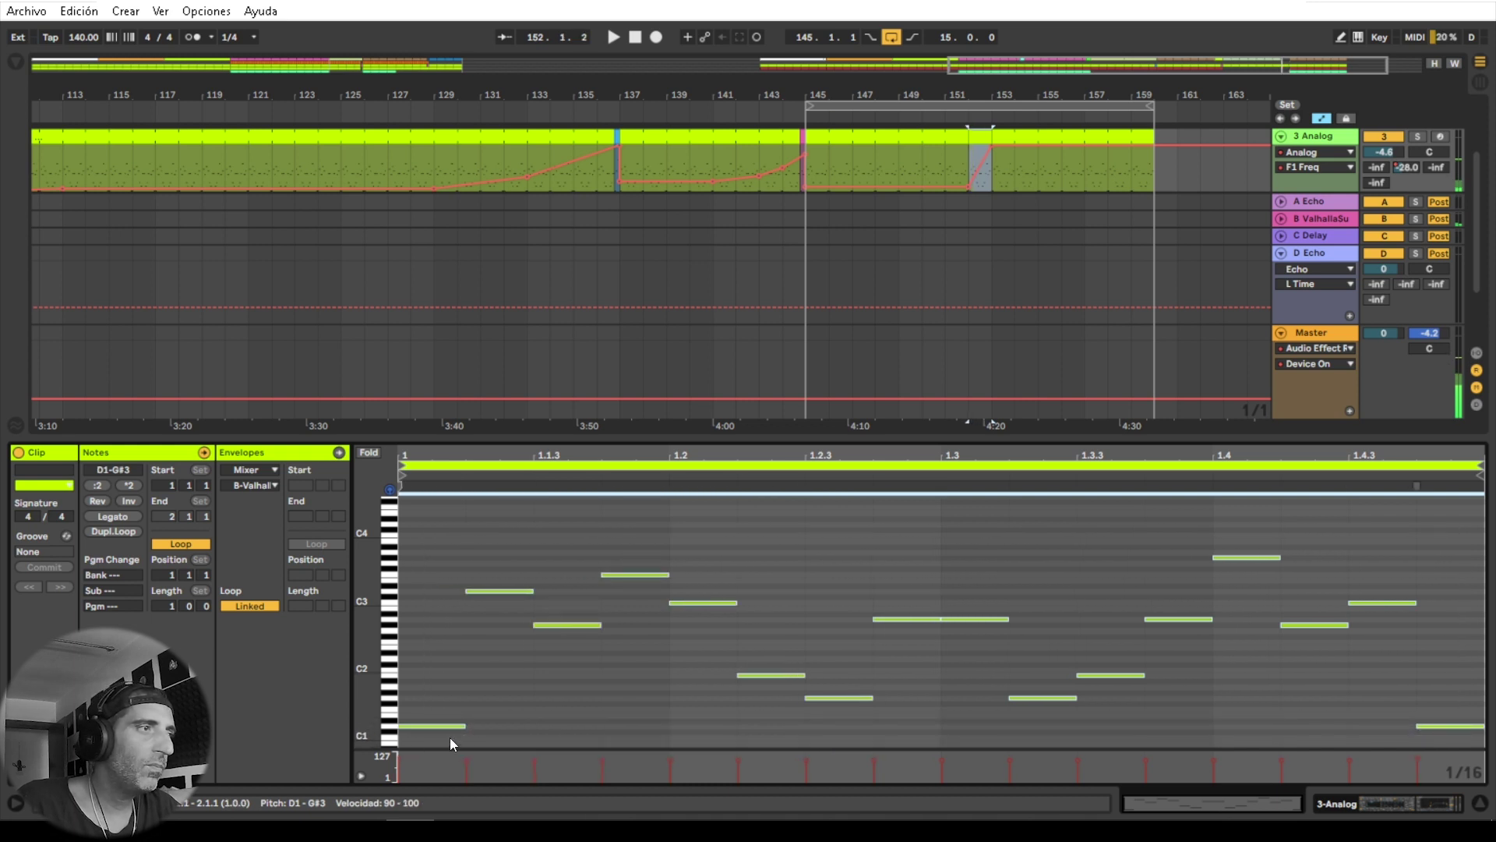
left_click(99, 499)
key("space")
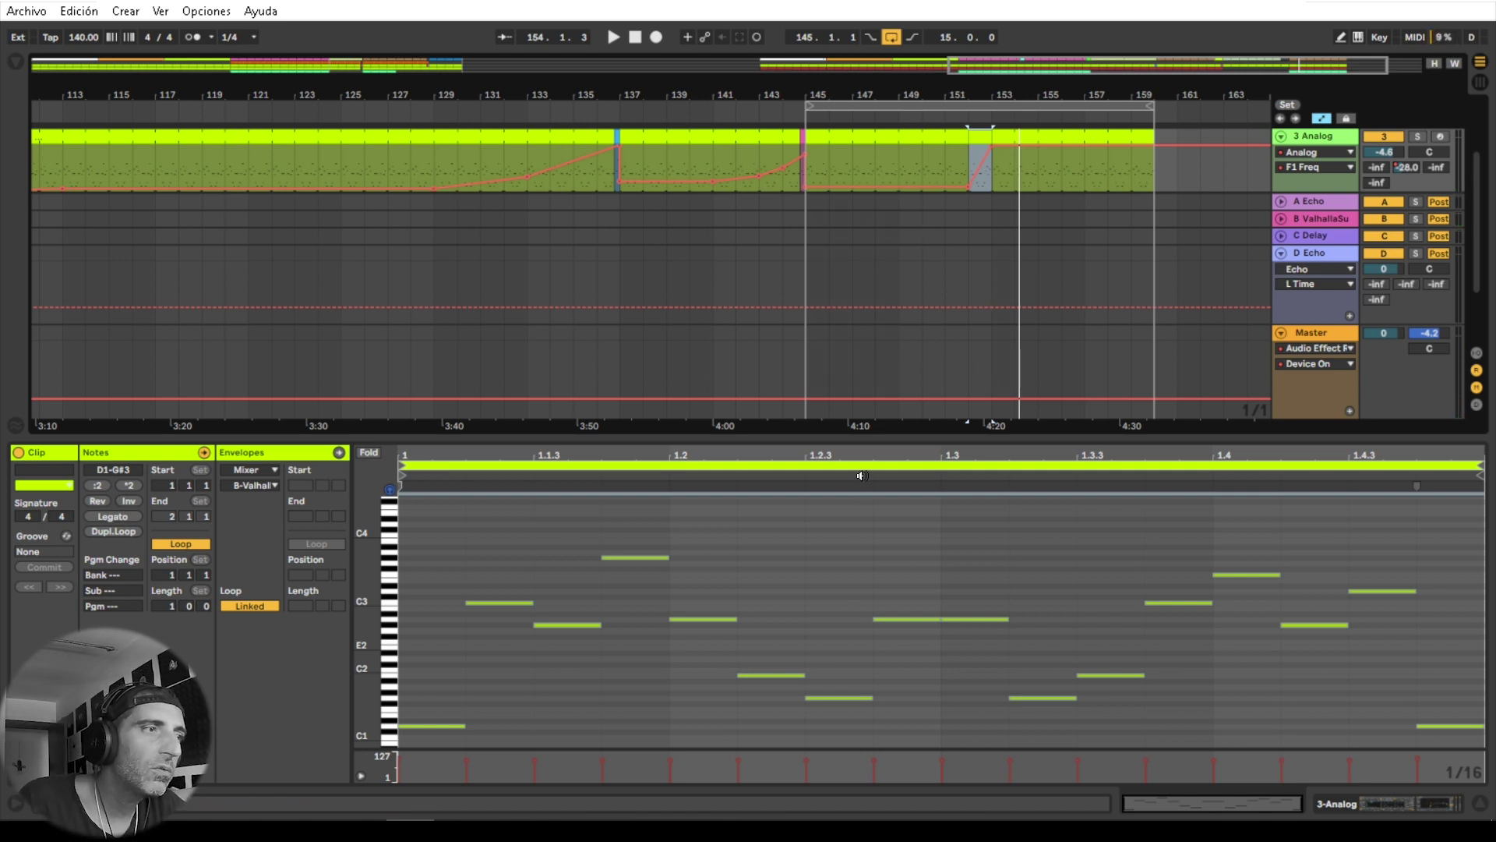
Step: Enlarge the note editor further and audition the G#2 and A2 pitches of the Analog fill
left_click_drag(566, 436, 562, 391)
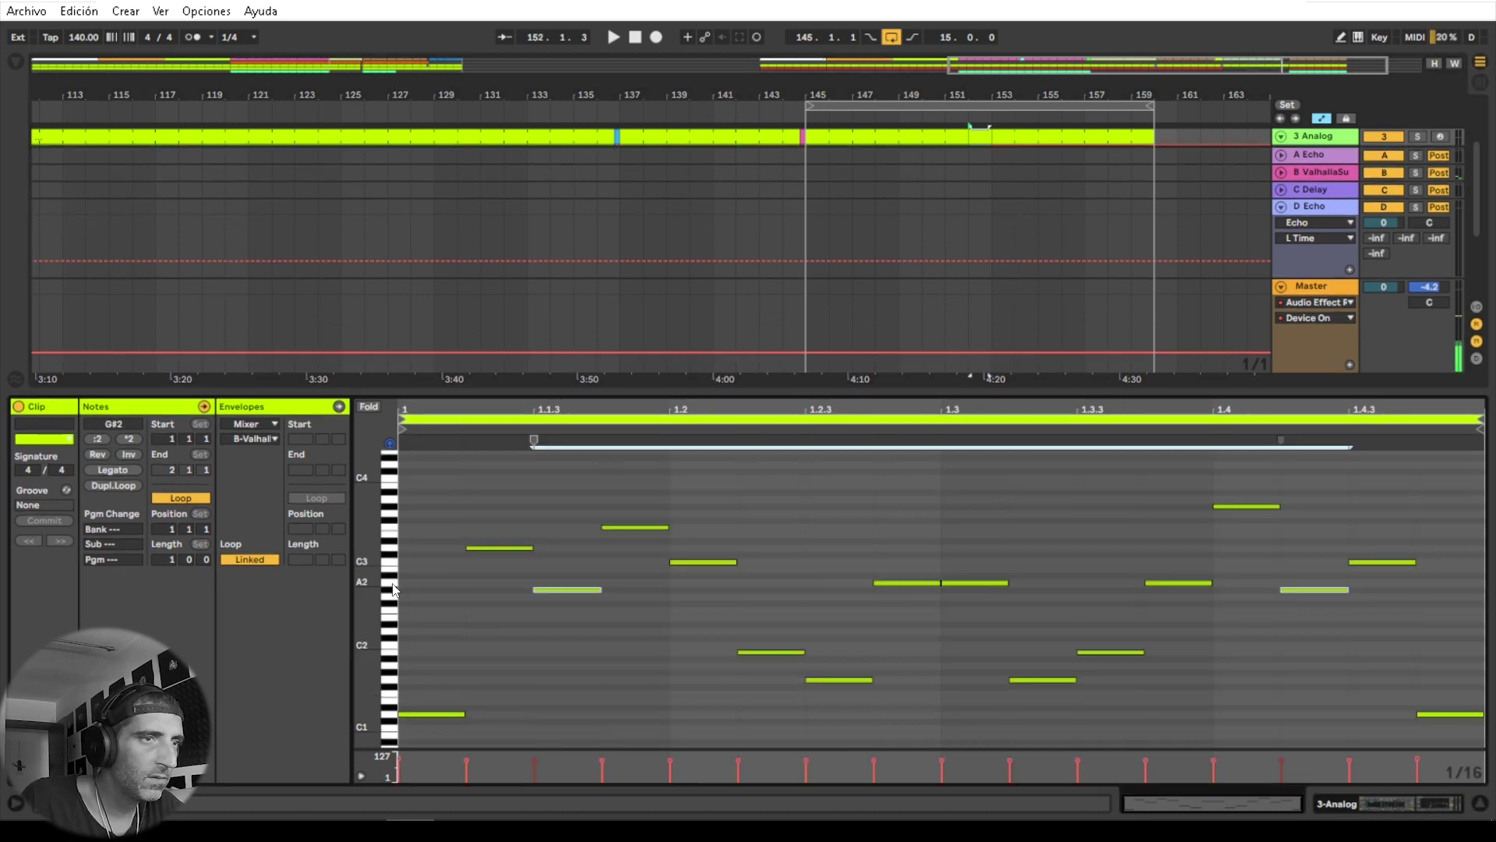
left_click(392, 584)
left_click(392, 583)
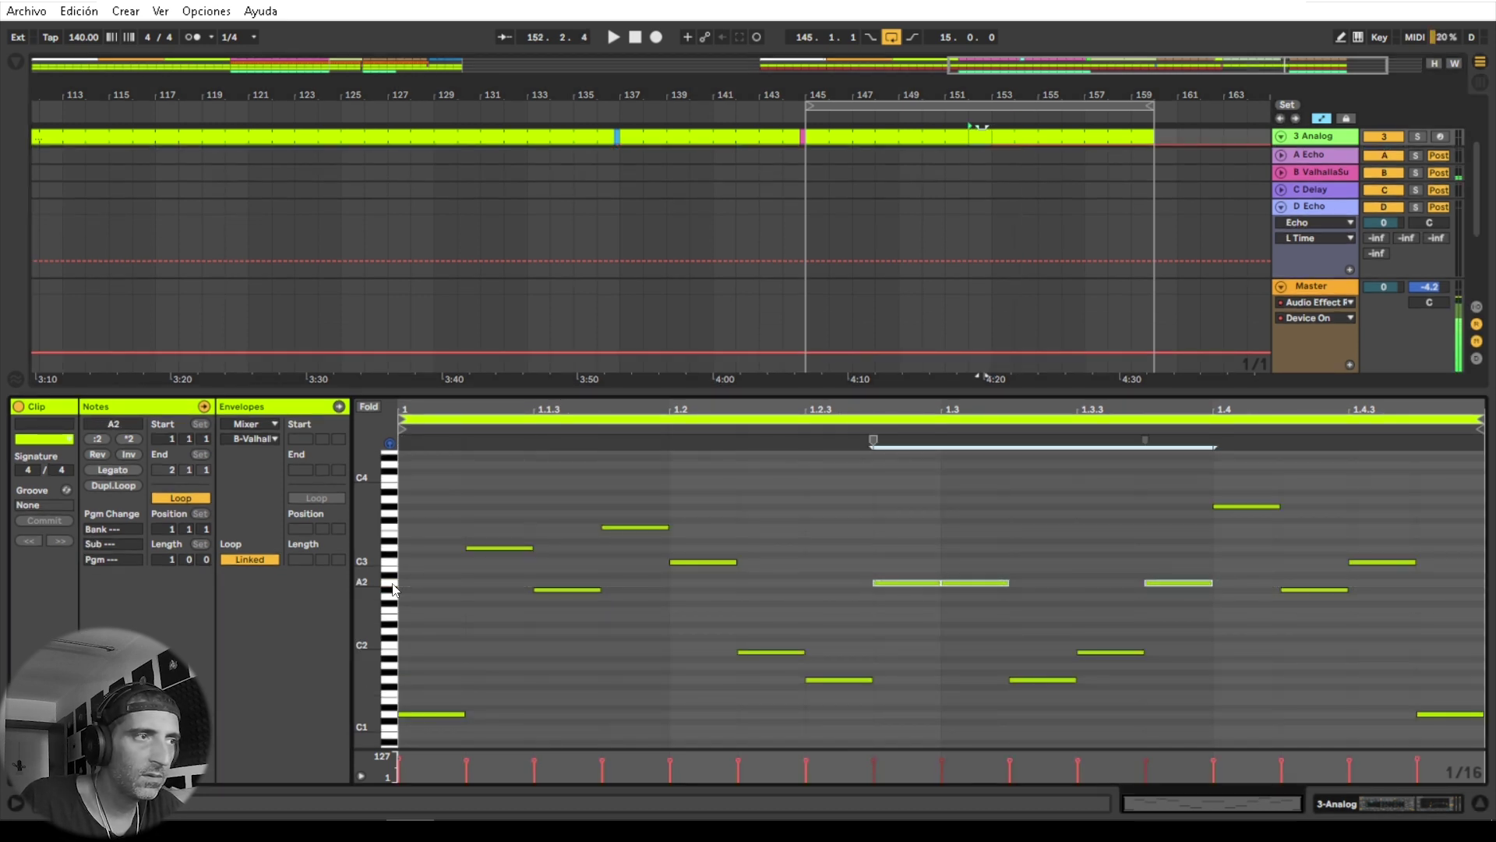
left_click(386, 499)
Step: Transpose the Analog fill's notes from 1.3 to the end of the bar up 12 semitones, to D2–G#4
mouse_move(988, 485)
left_mouse_down()
mouse_move(1026, 648)
mouse_move(1429, 766)
left_mouse_up()
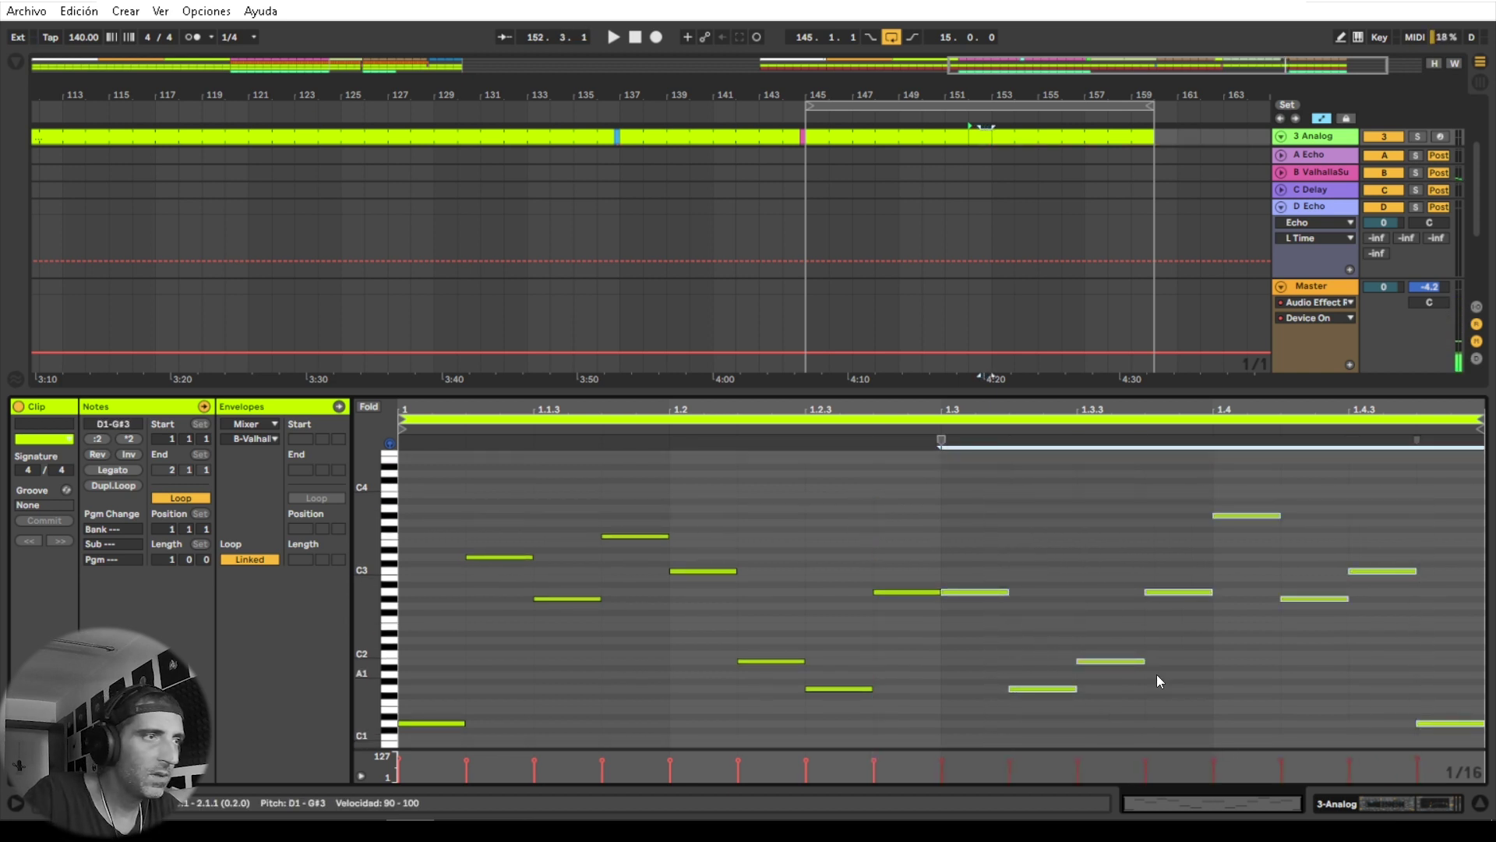
key("Up")
key("Up")
key("Up")
key("Up")
key("Up")
key("Up")
key("Up")
key("Up")
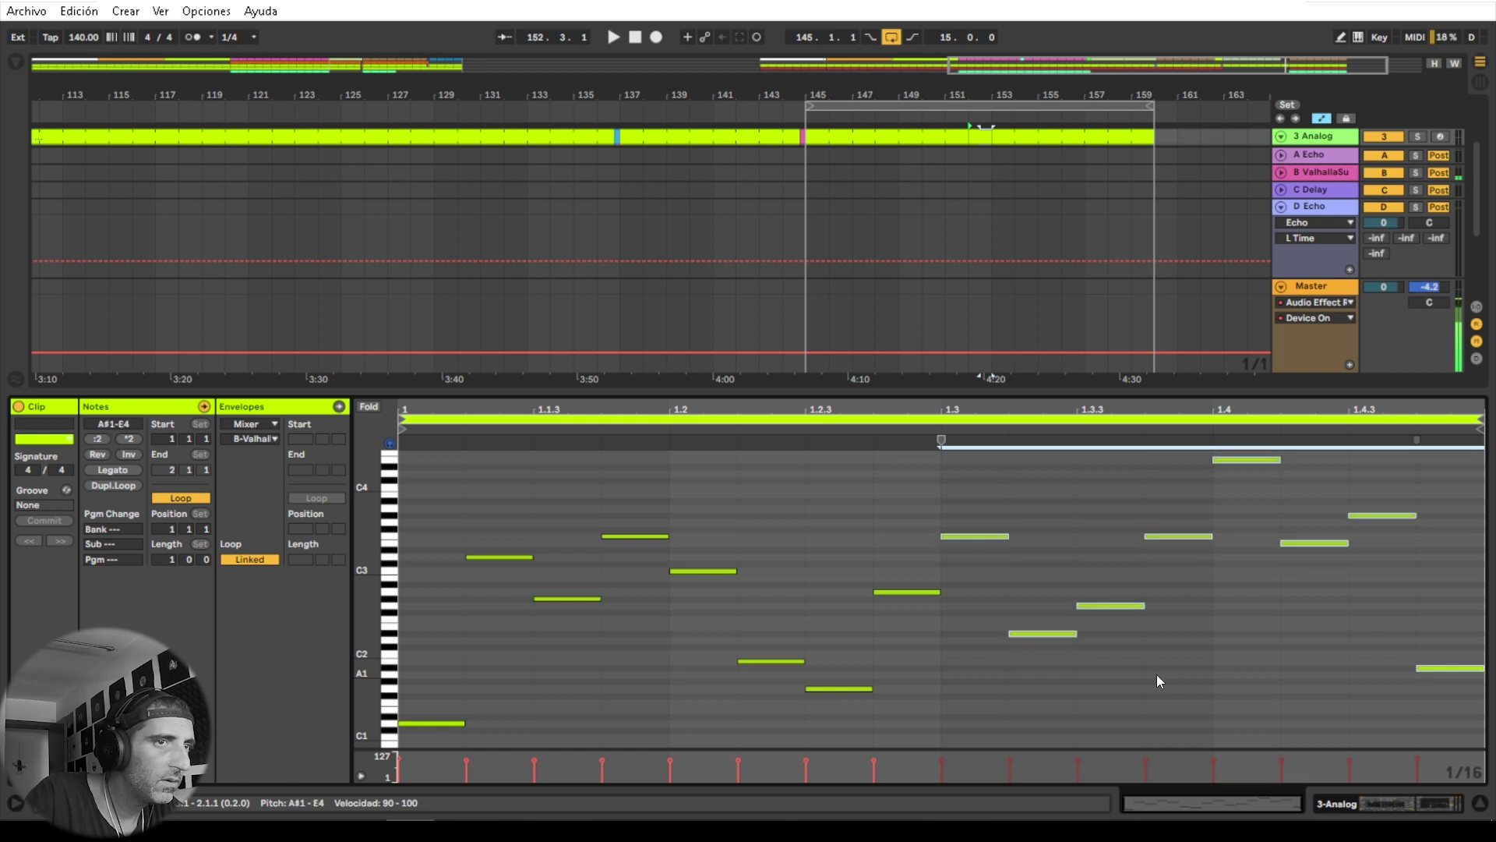
key("Up")
key("Up")
key("Up")
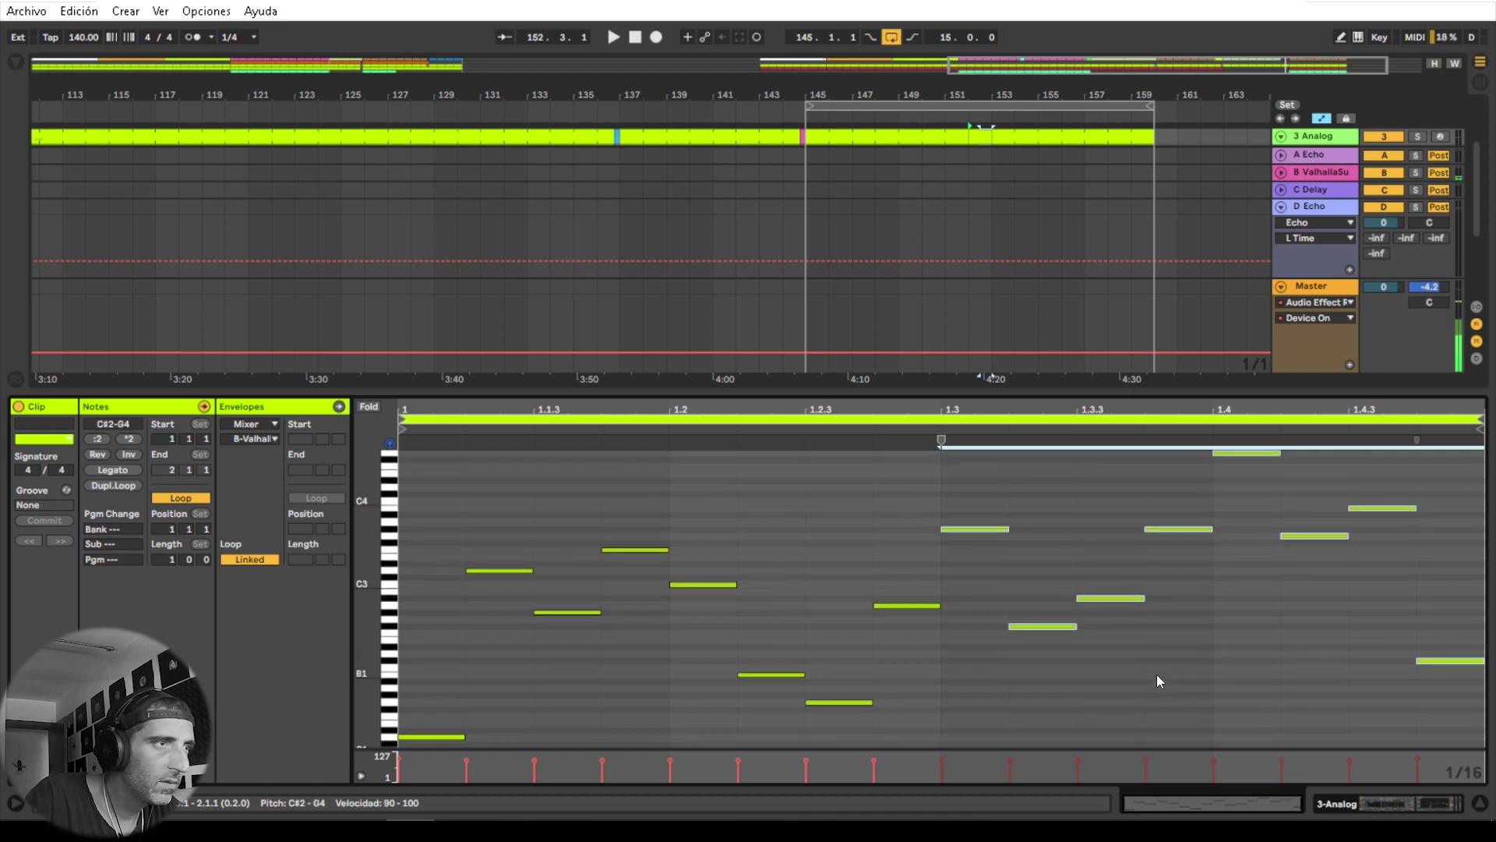
key("Up")
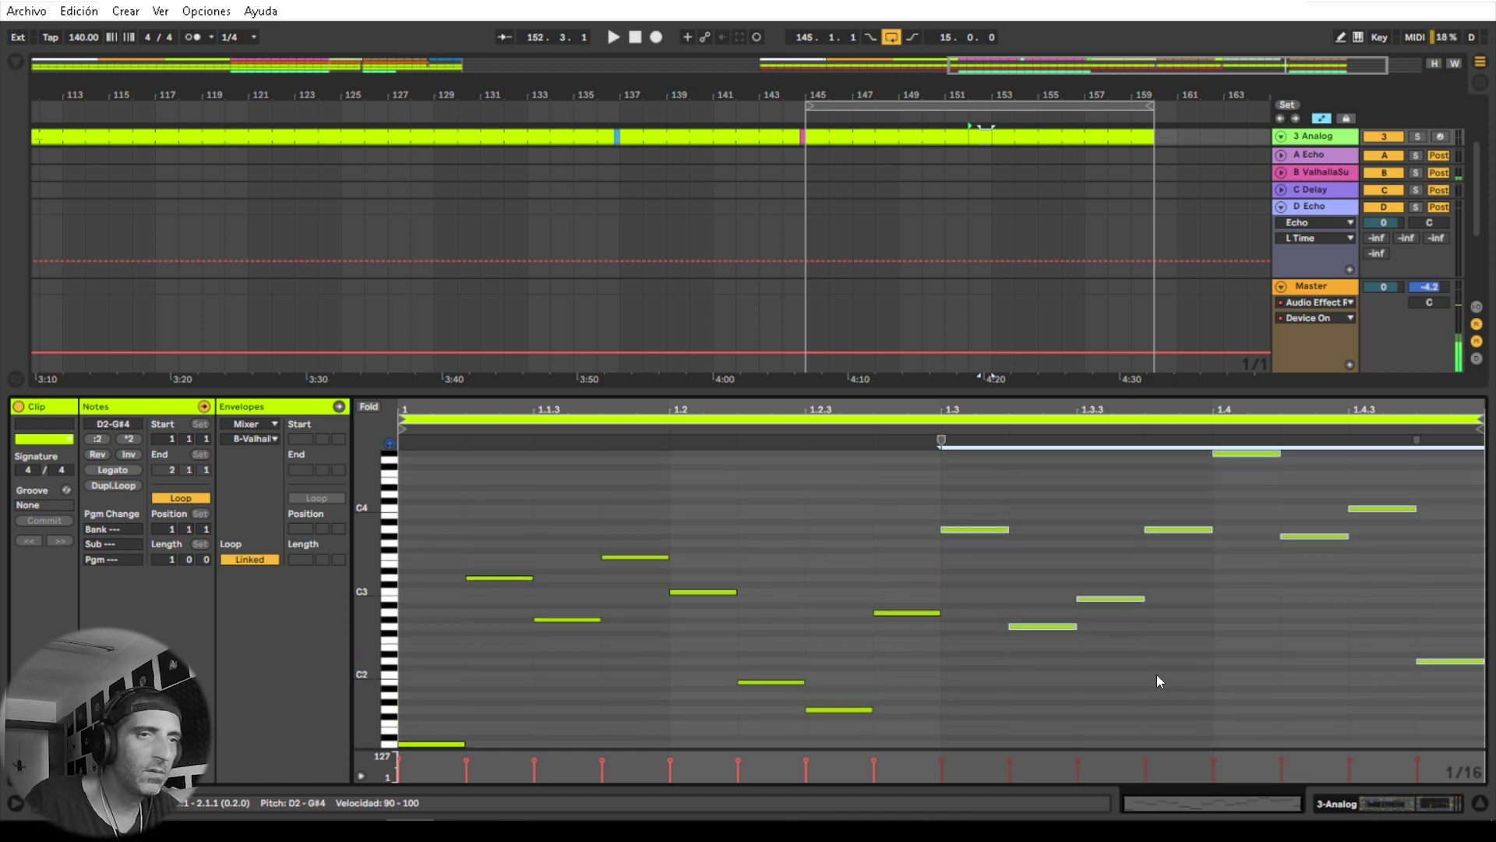
Step: Play the transition into bar 153 and lower the Analog fill's note at 1.3 to A2
key("space")
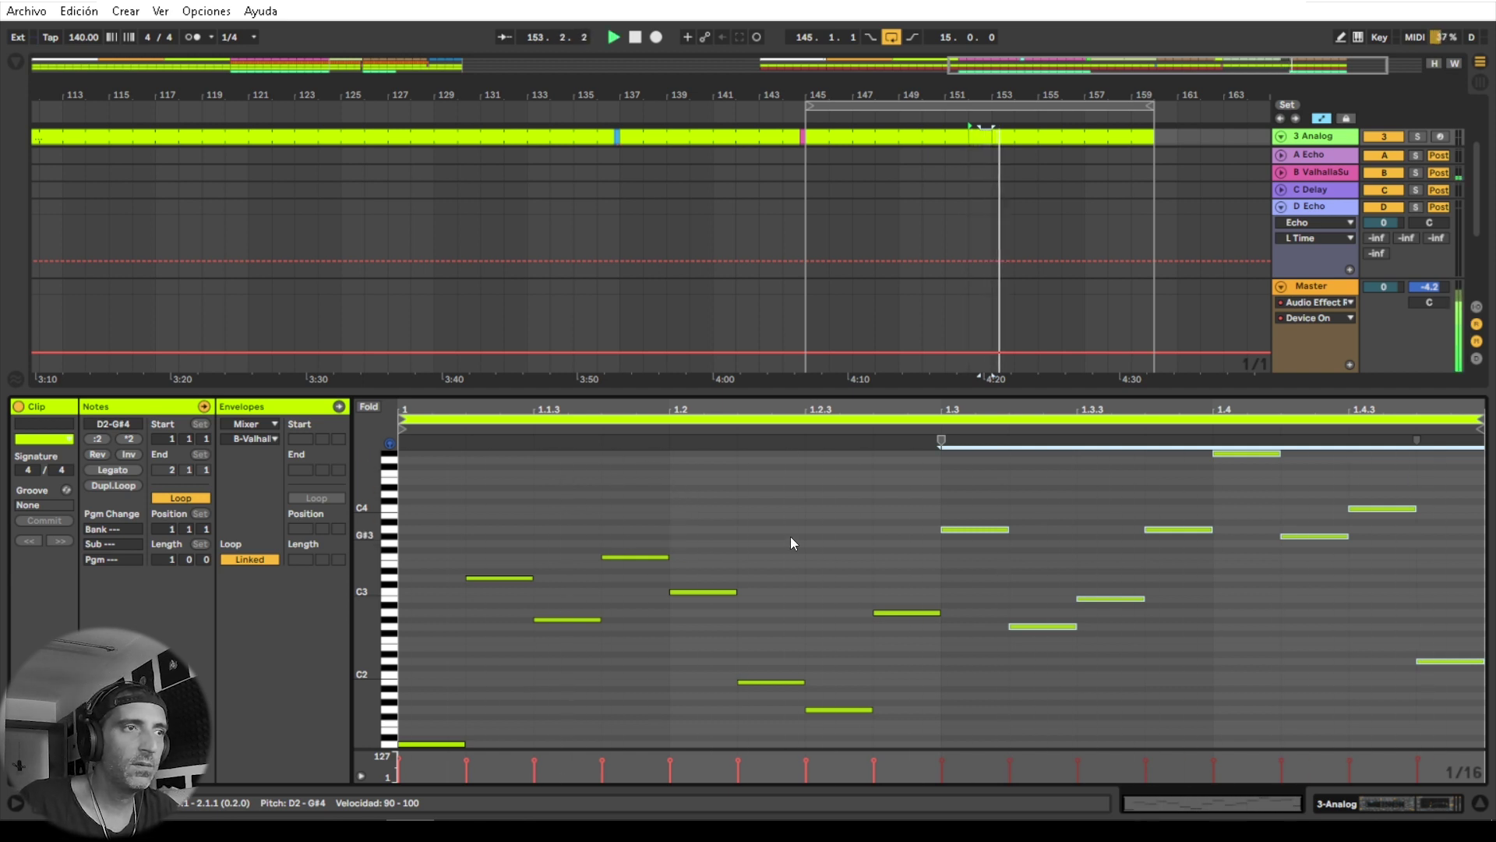
key("space")
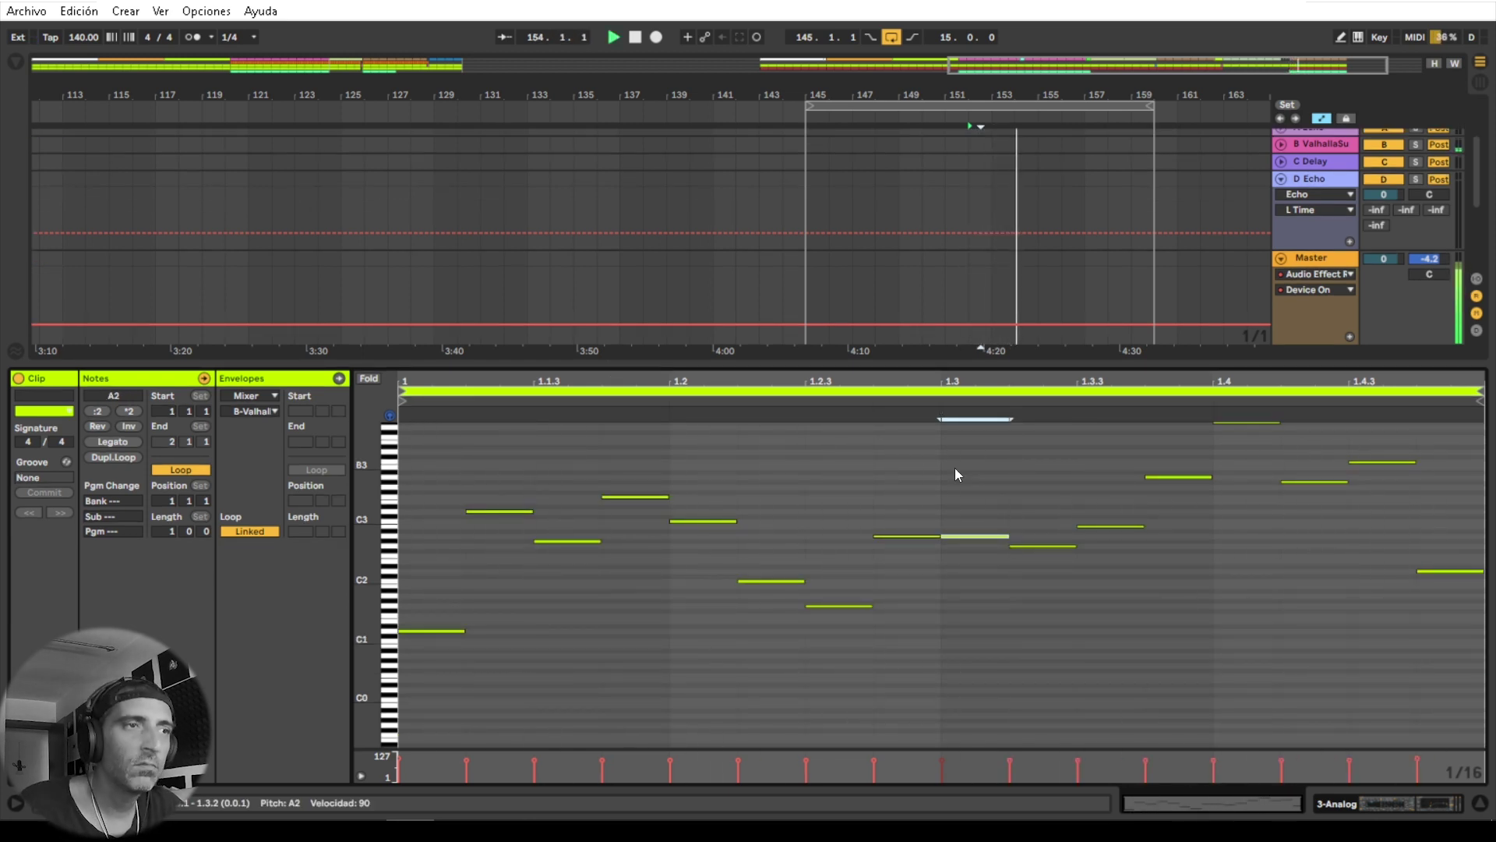
key("space")
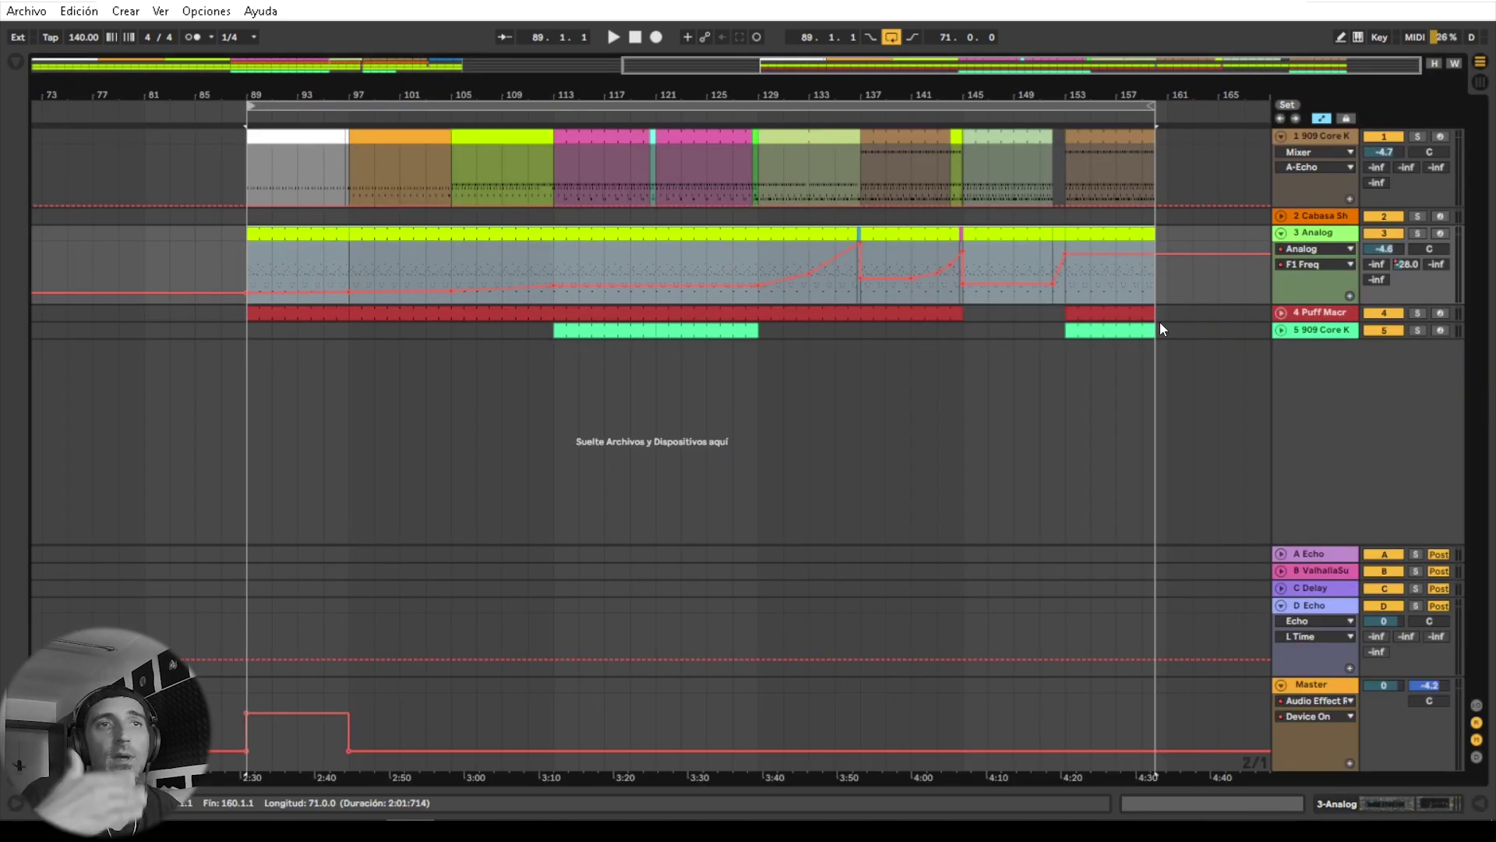